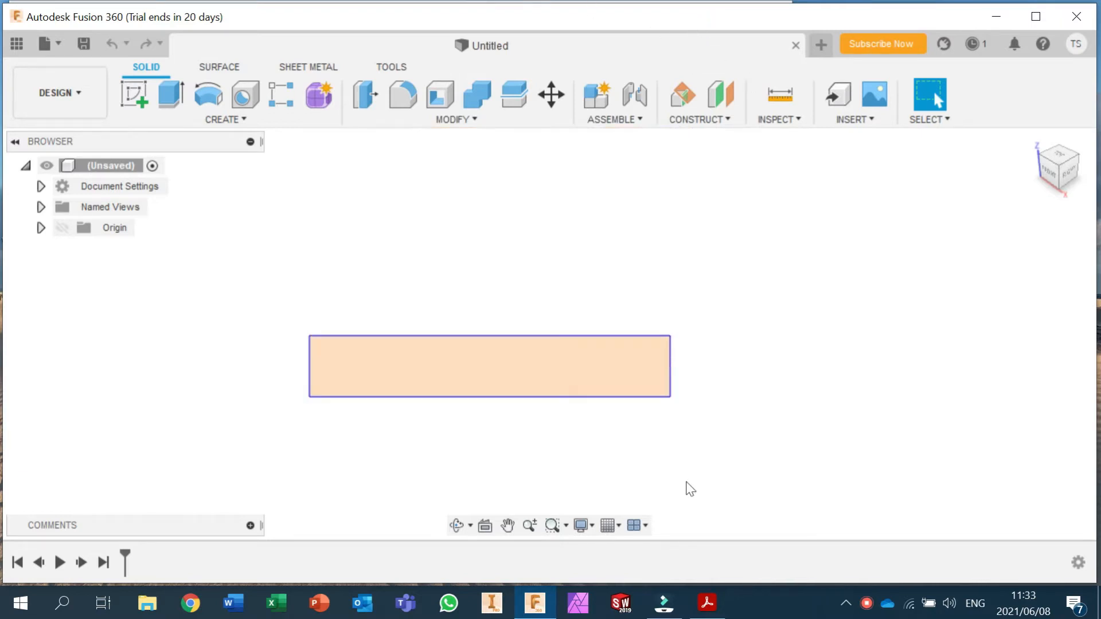
drag(532, 425, 537, 404)
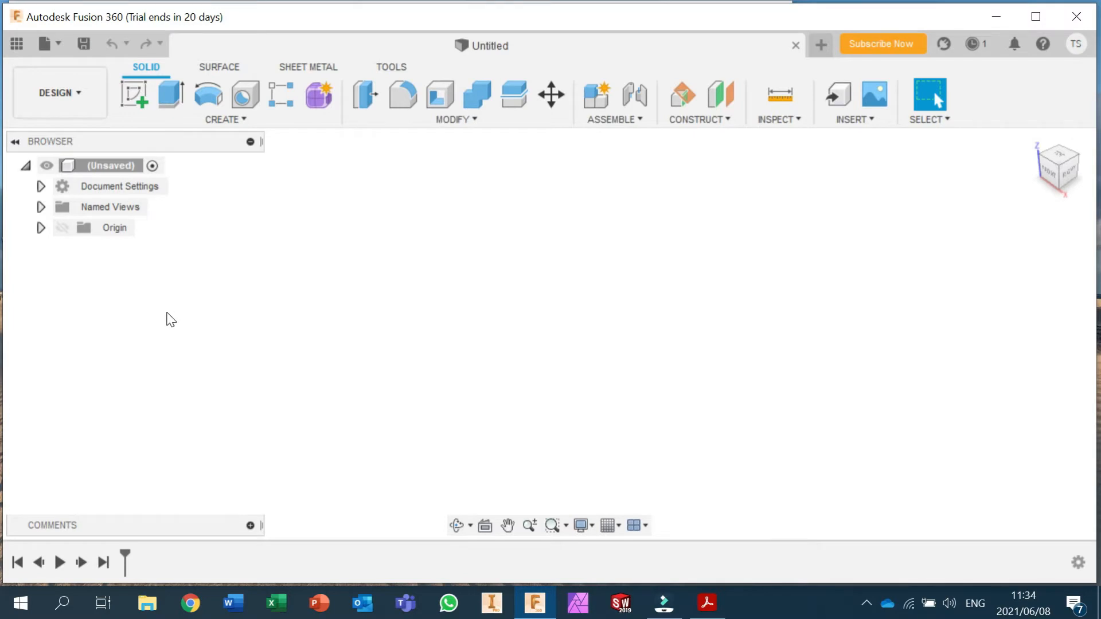
click(15, 45)
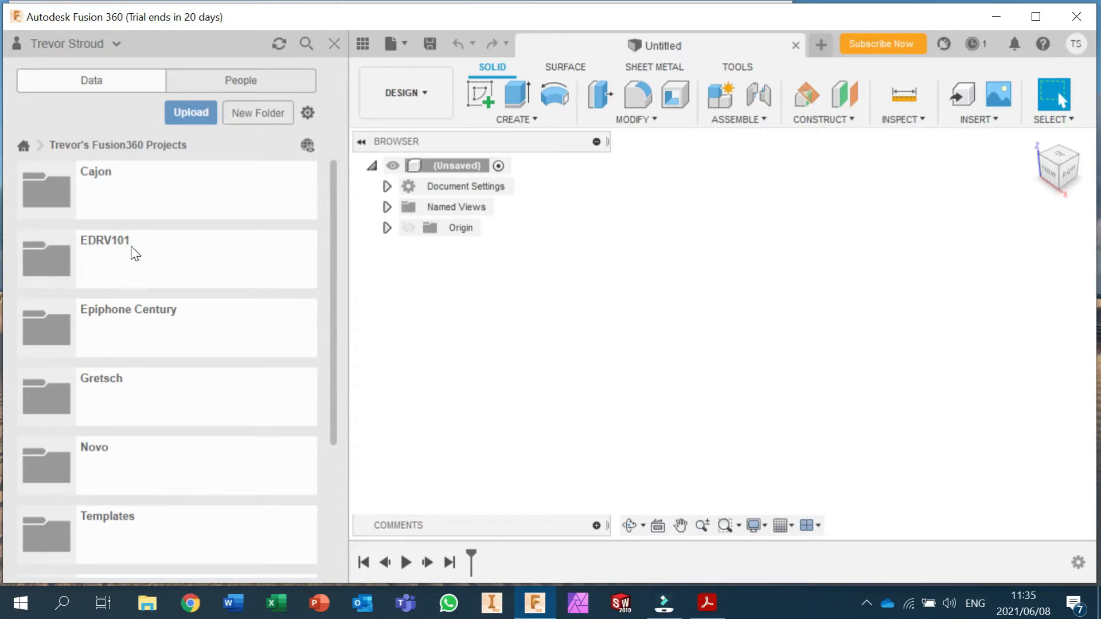
click(333, 44)
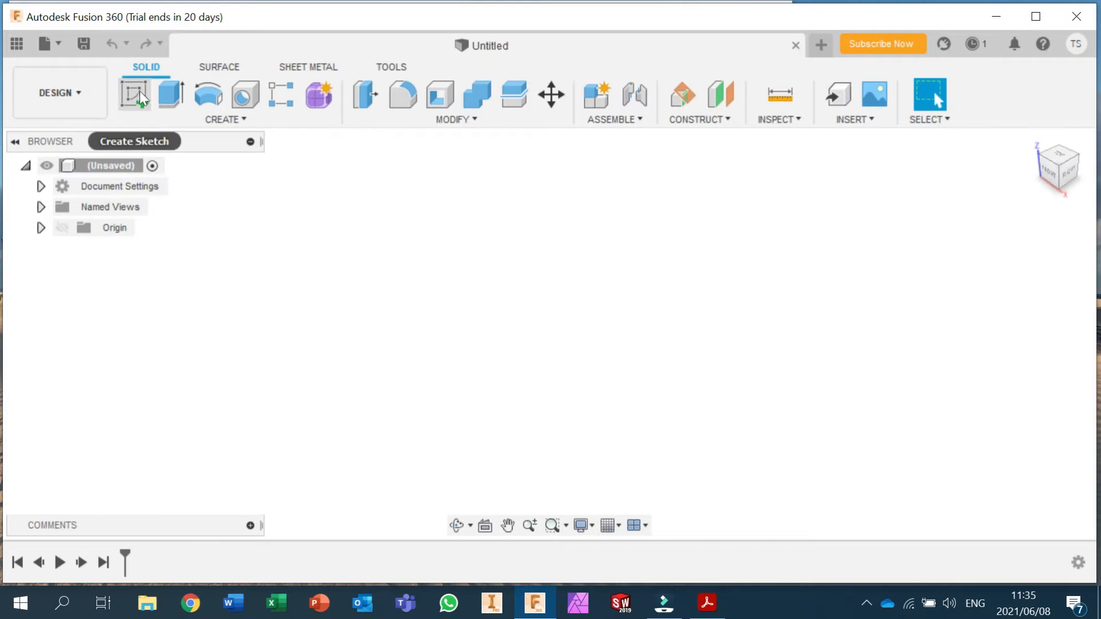
Step: Create a new sketch on the horizontal XY origin plane
click(134, 96)
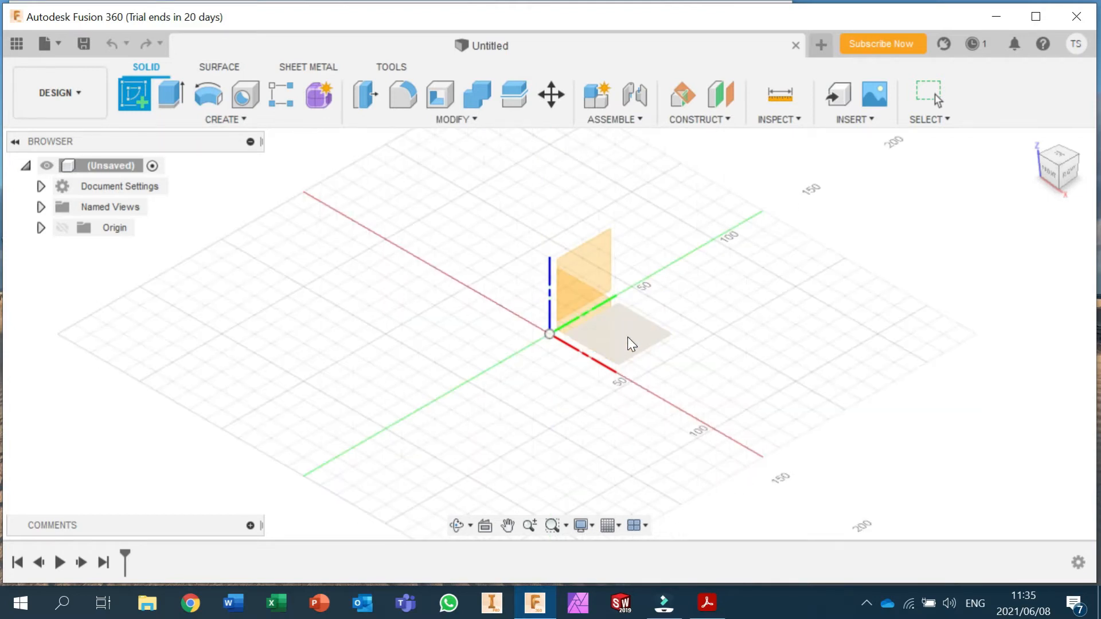
click(41, 228)
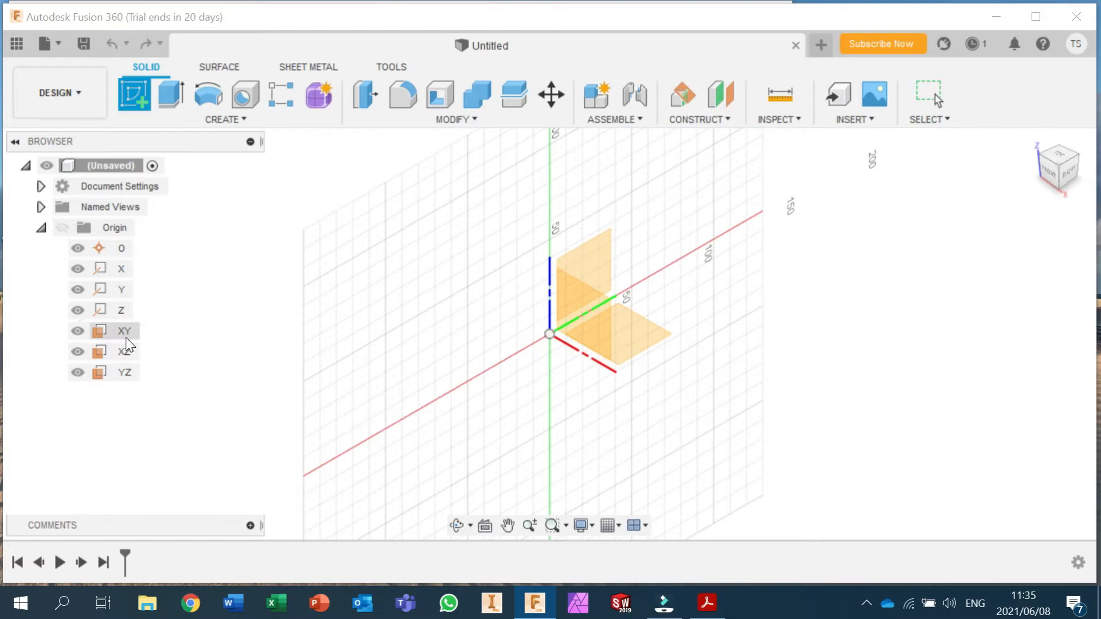
click(118, 379)
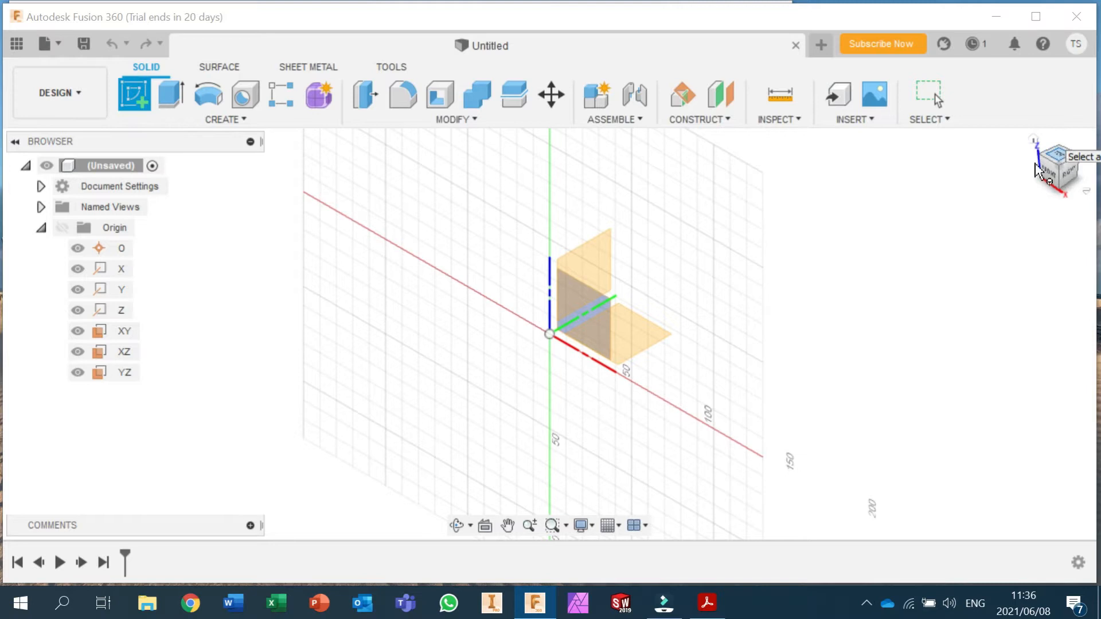
click(625, 336)
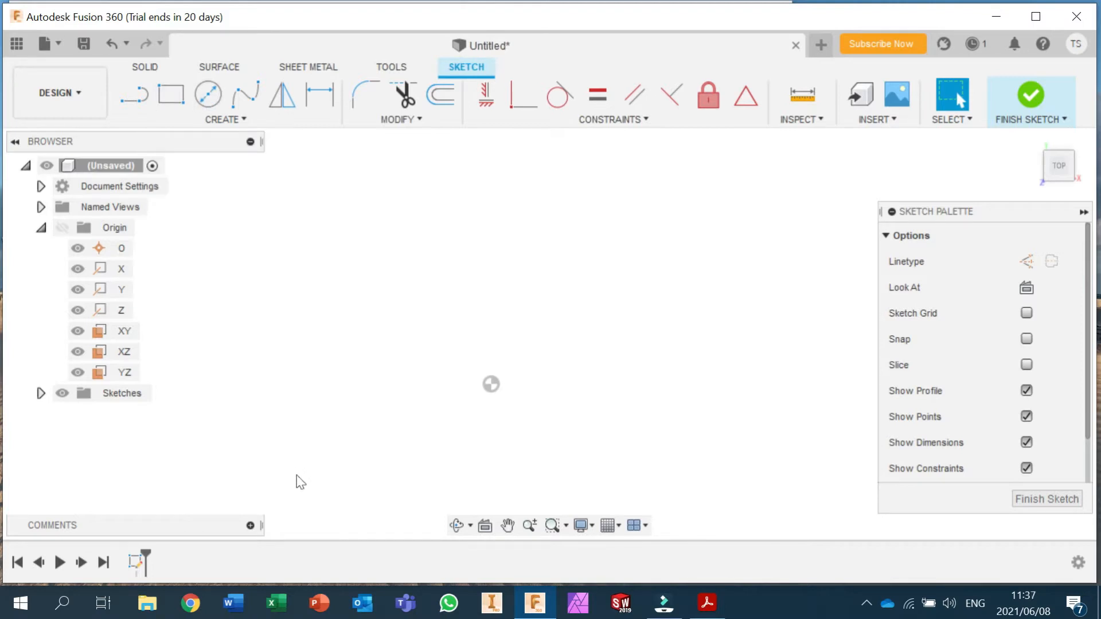
Step: Switch to the assembly PDF in Acrobat Reader and examine the dimensions of the PLATE,WEB drawing on page 9 at 125%
click(707, 602)
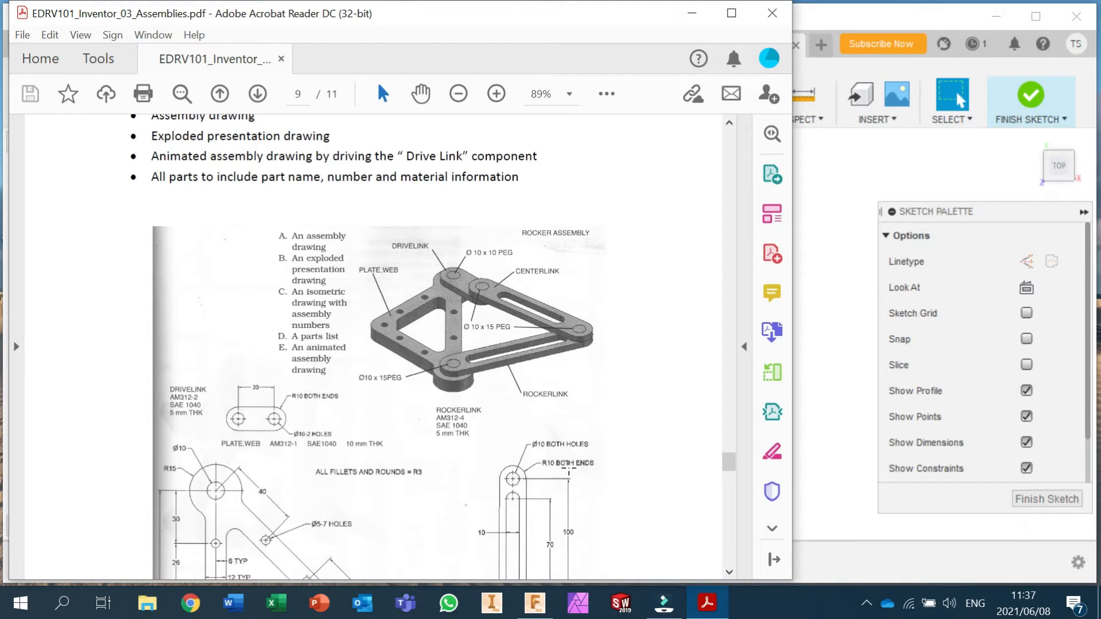
scroll(568, 468, down, 1)
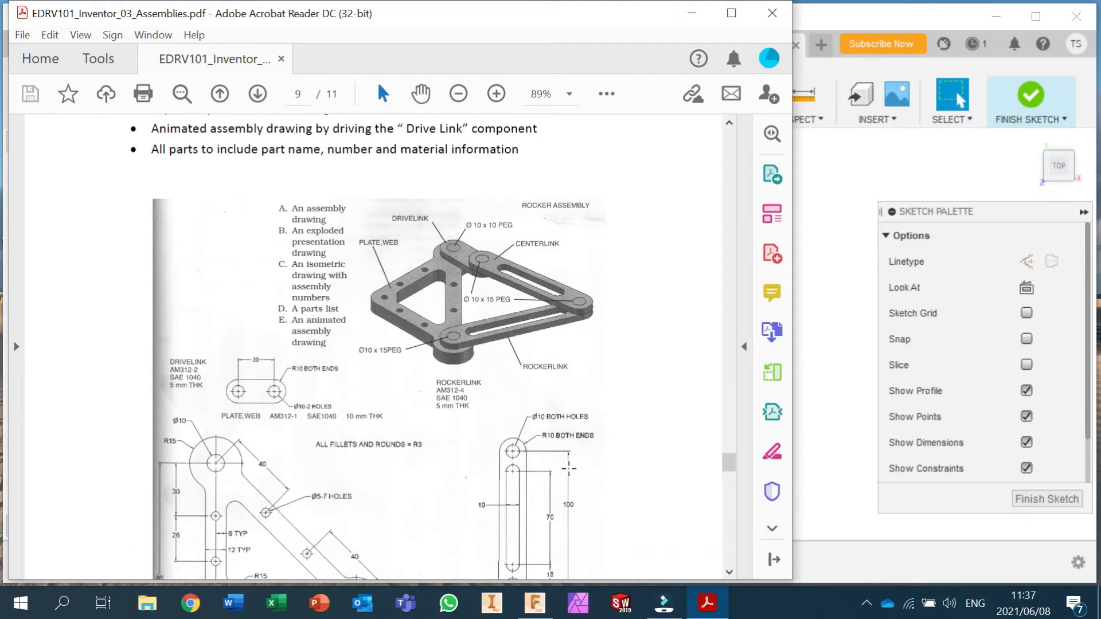
scroll(569, 468, down, 4)
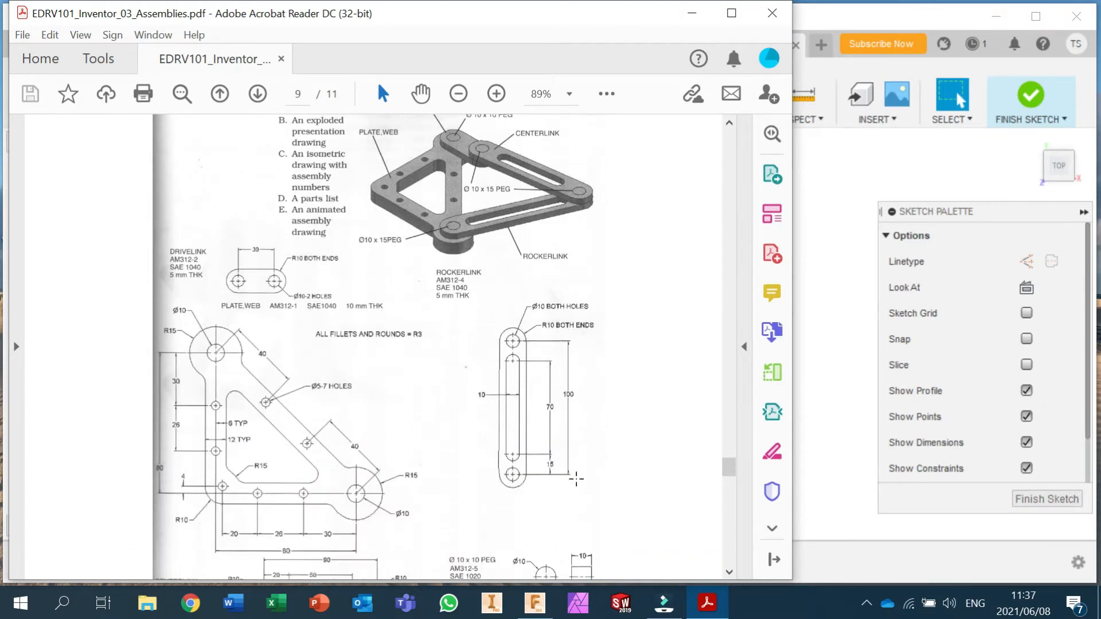
scroll(572, 479, down, 5)
scroll(575, 482, up, 4)
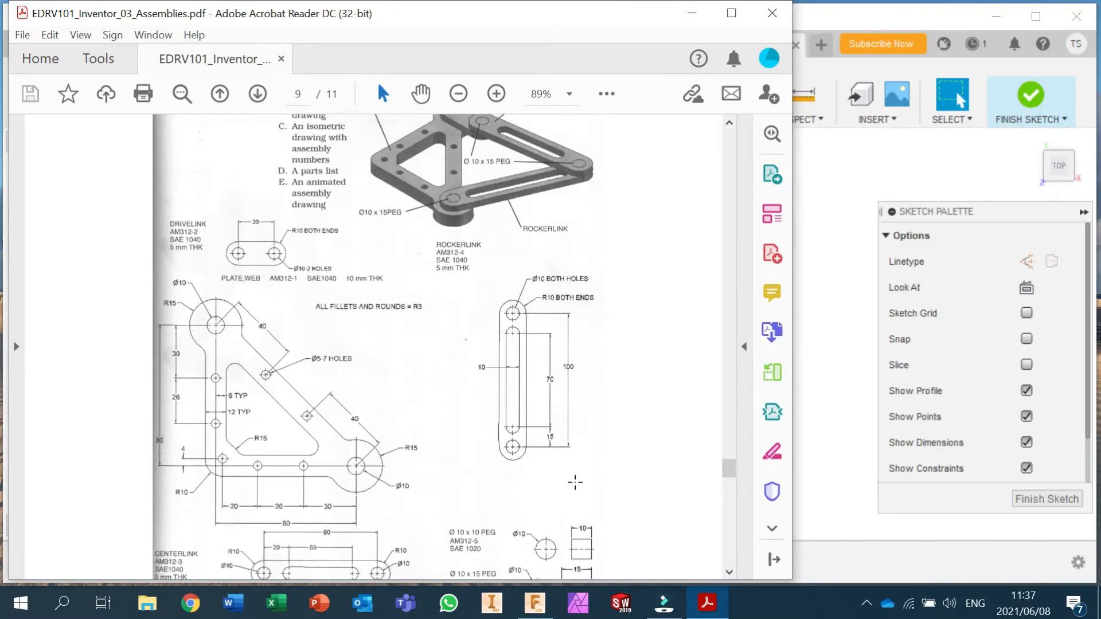
scroll(575, 482, down, 5)
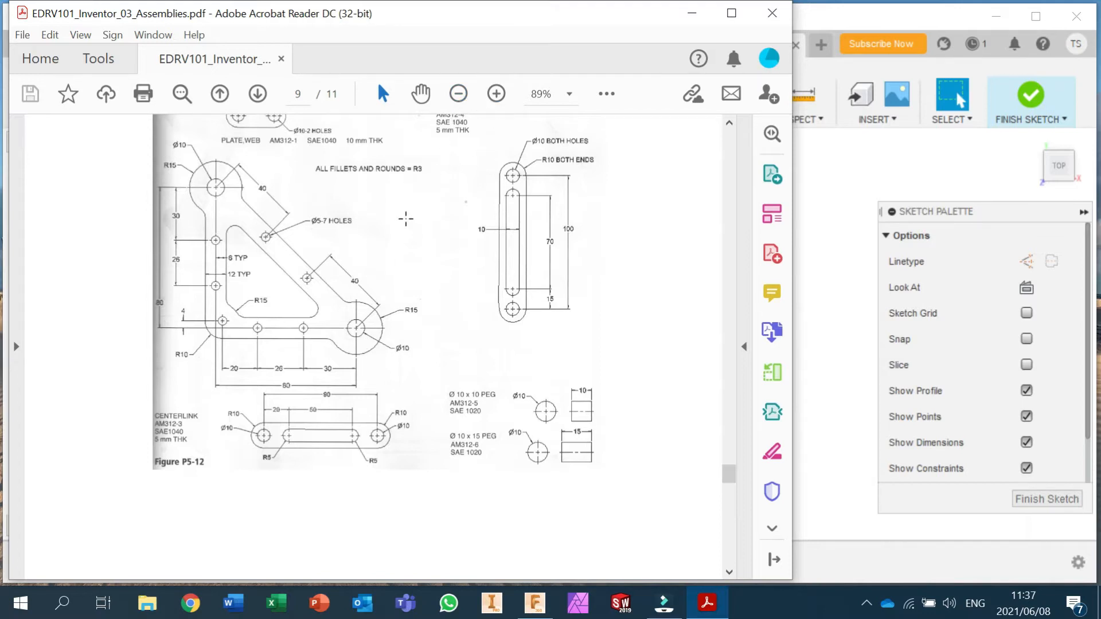
scroll(407, 224, up, 1)
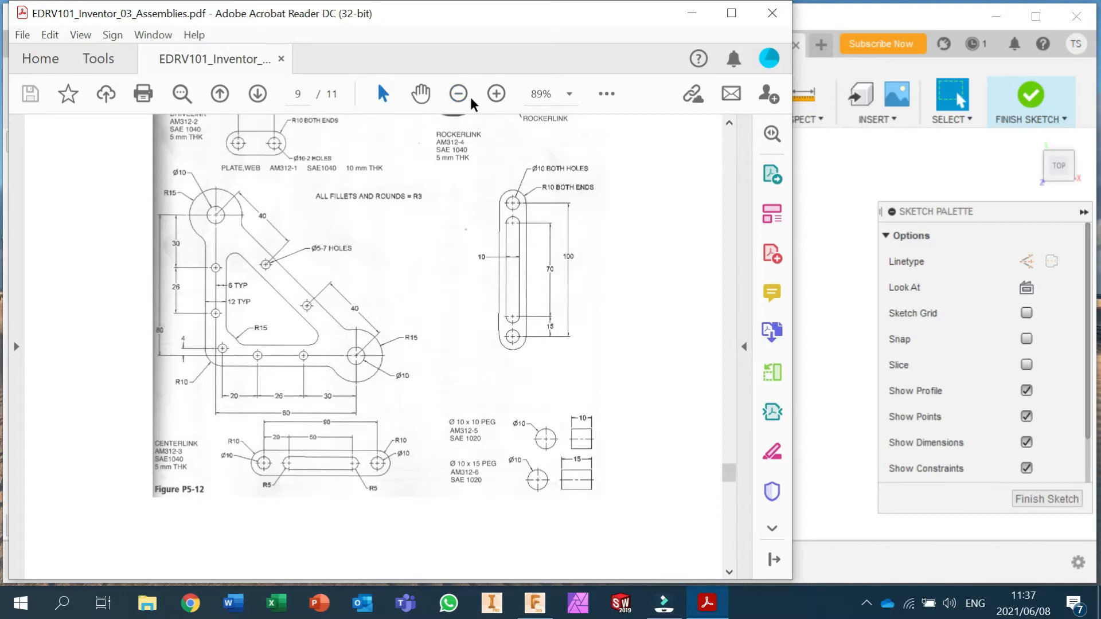
click(496, 95)
click(496, 94)
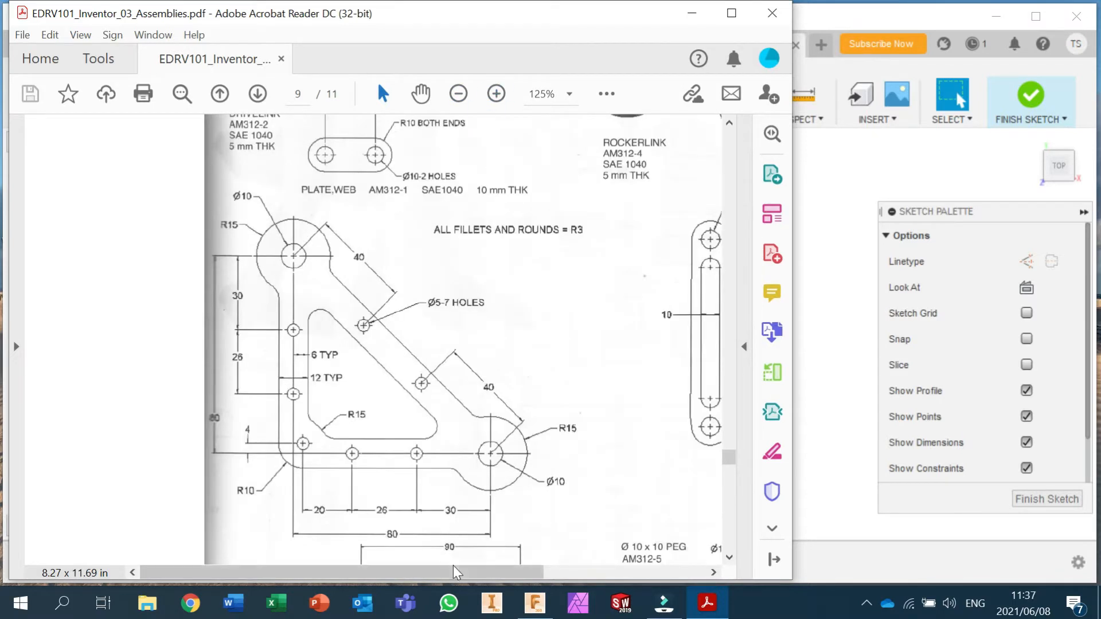
drag(390, 572, 550, 585)
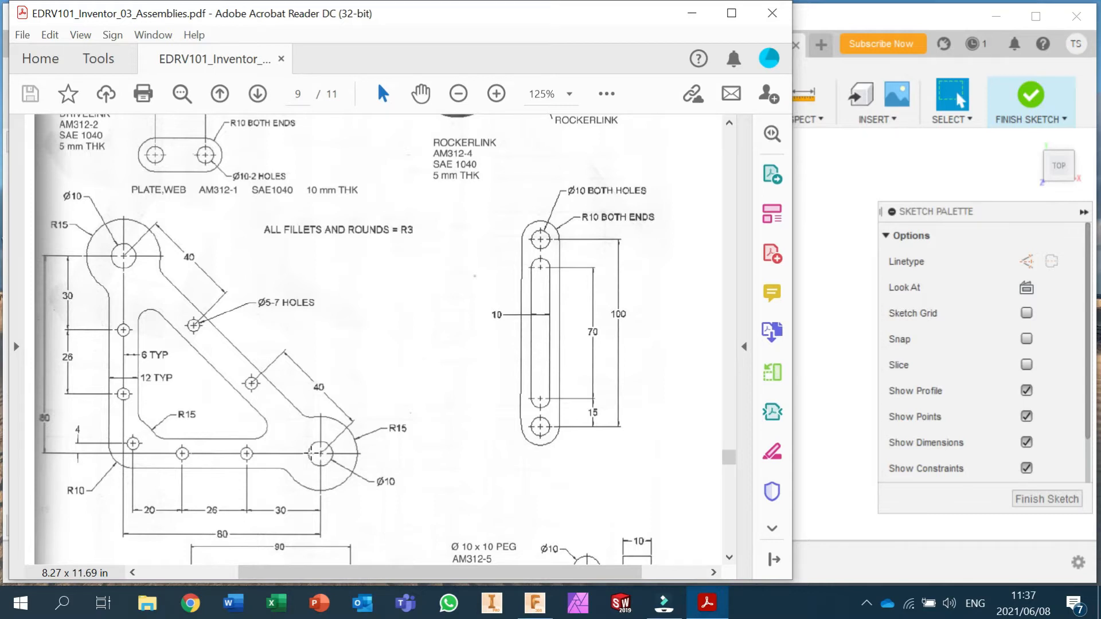
click(829, 185)
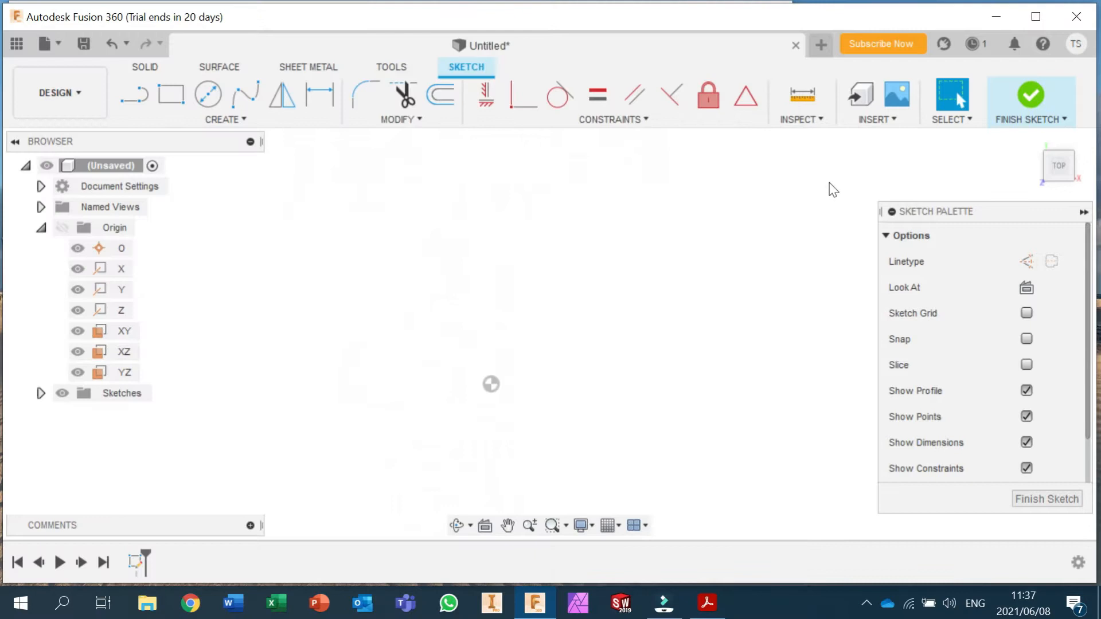
Step: Draw a 10 mm diameter circle centred on the sketch origin
click(222, 105)
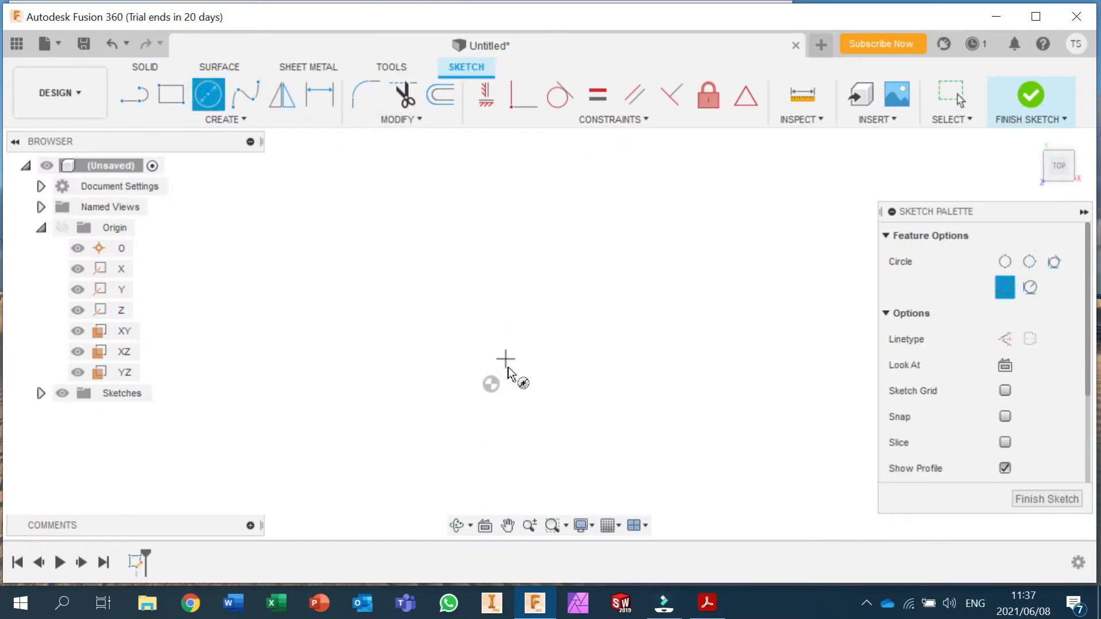
click(491, 384)
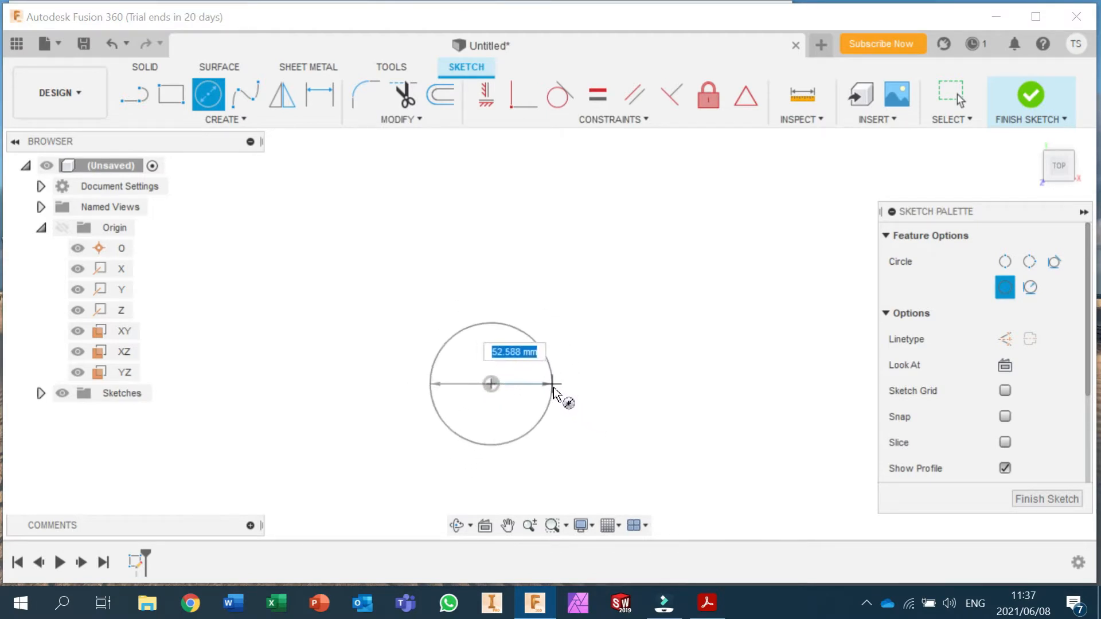
text(10)
key(Tab)
key(Return)
key(Escape)
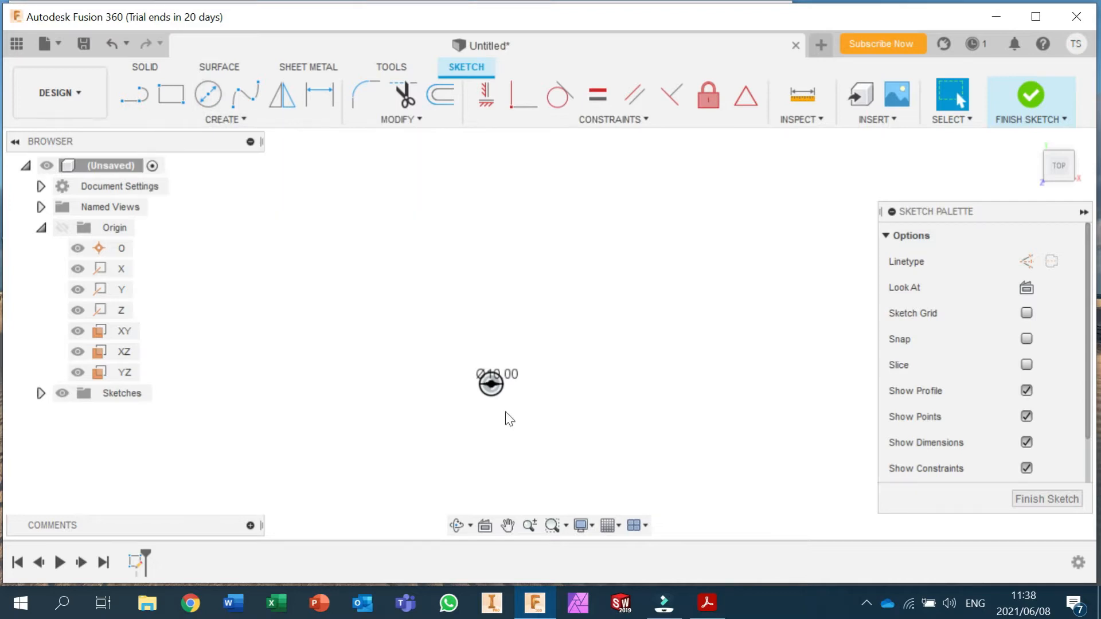
Step: Draw a second 10 mm diameter circle above and to the left of the circle at the origin
click(208, 97)
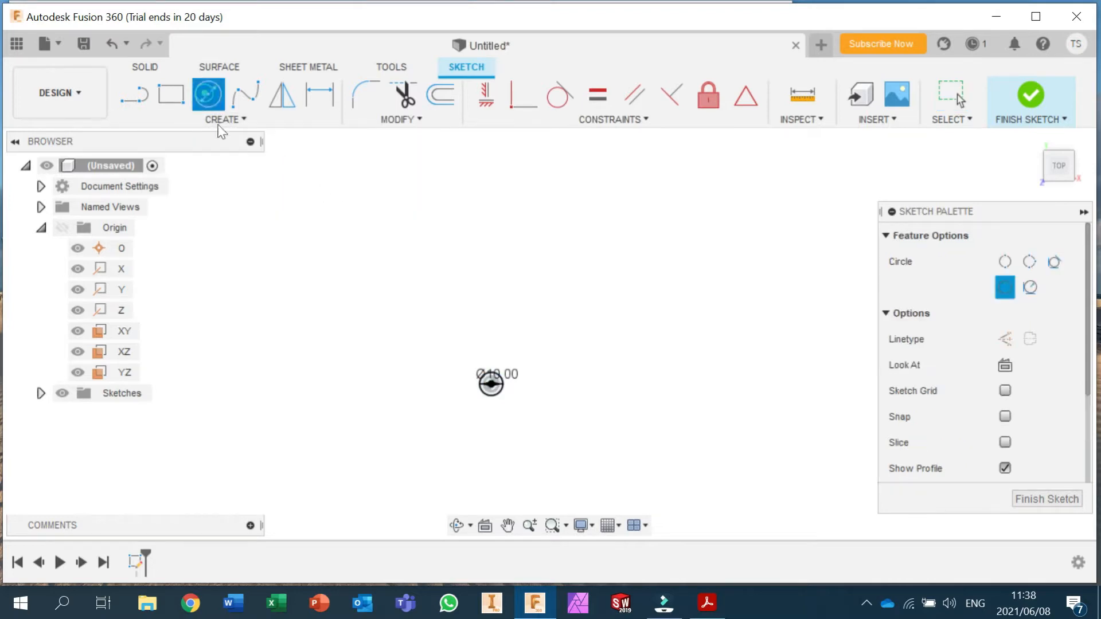
click(329, 218)
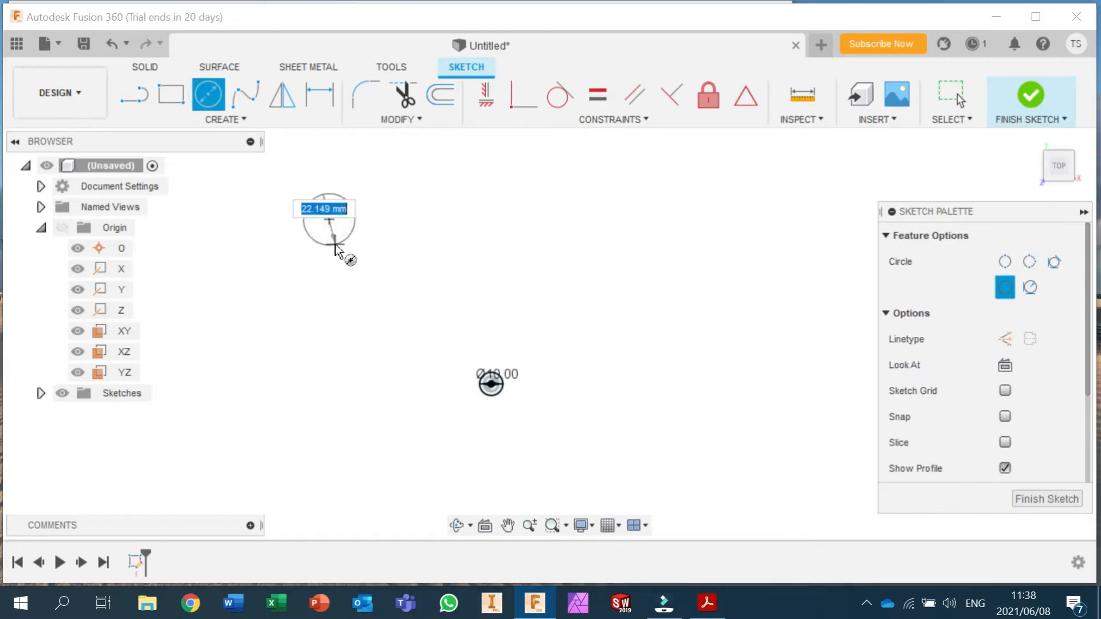
text(10)
key(Return)
key(Escape)
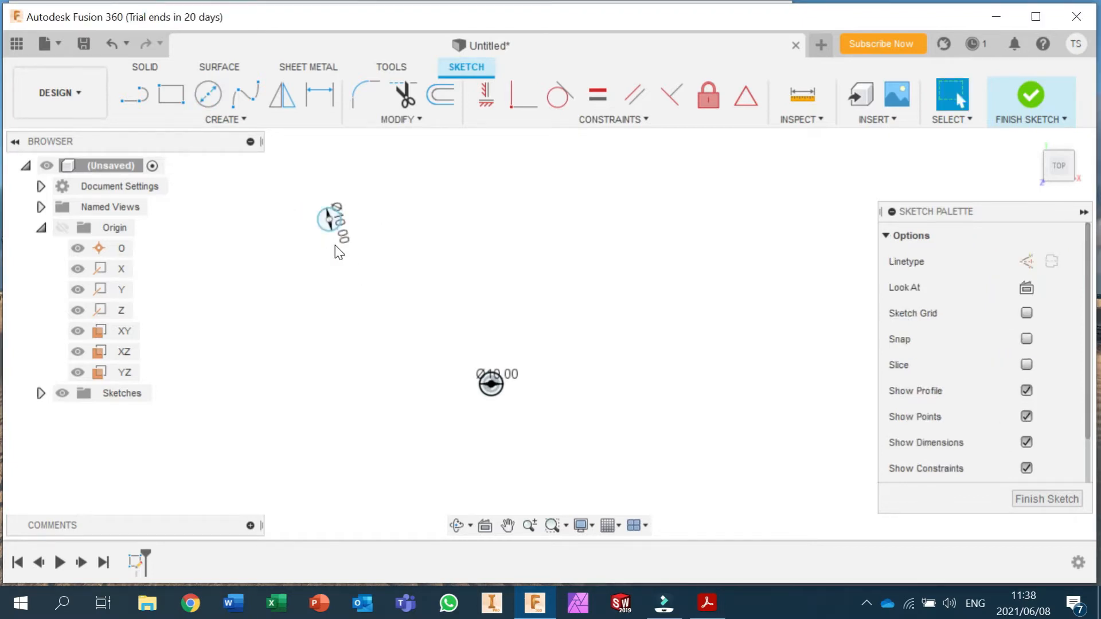
Step: Dimension the horizontal distance between the two circle centres as 80 mm
click(324, 100)
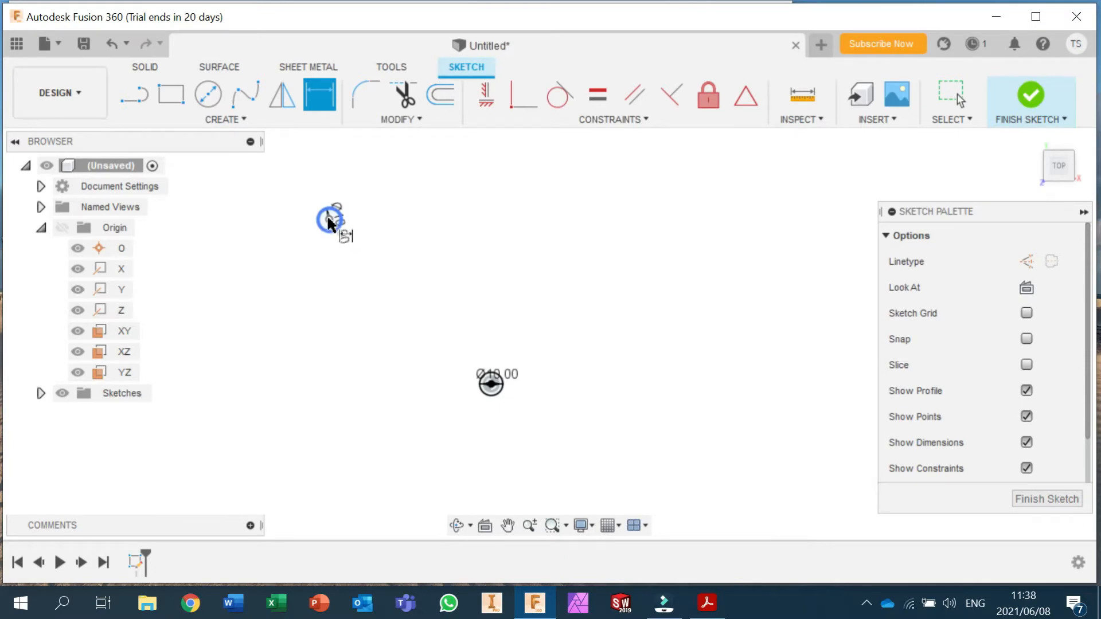
click(328, 238)
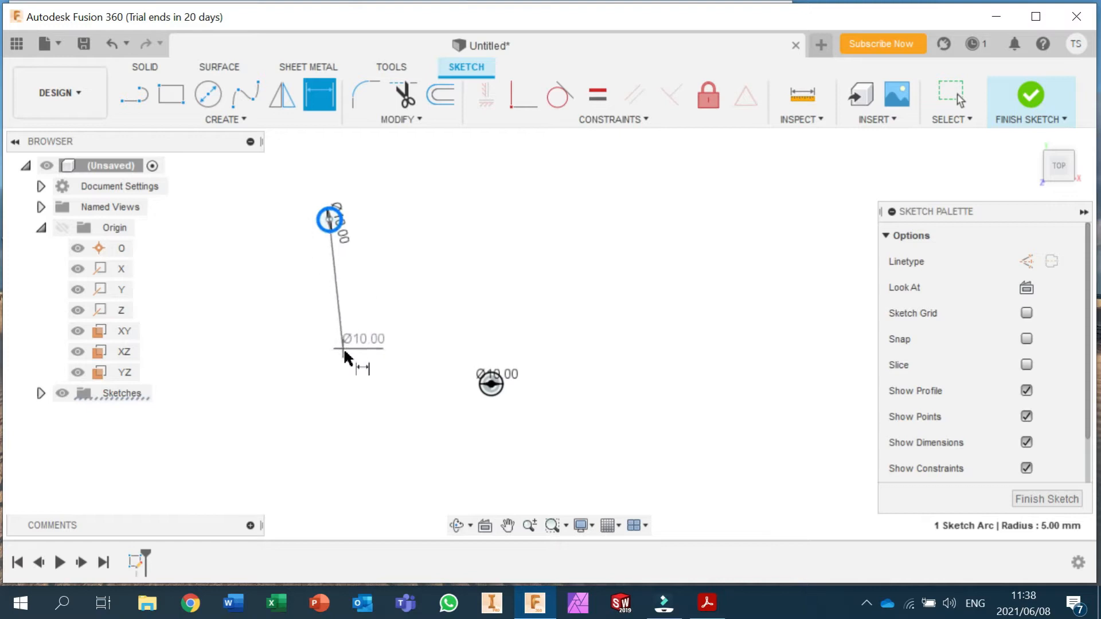
click(490, 395)
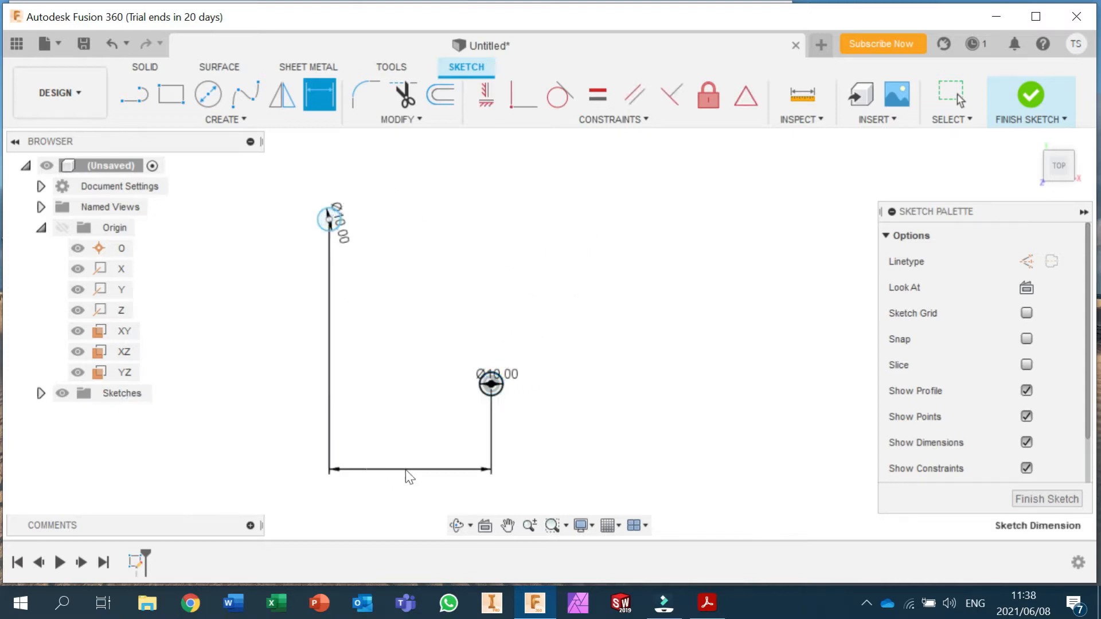
click(405, 470)
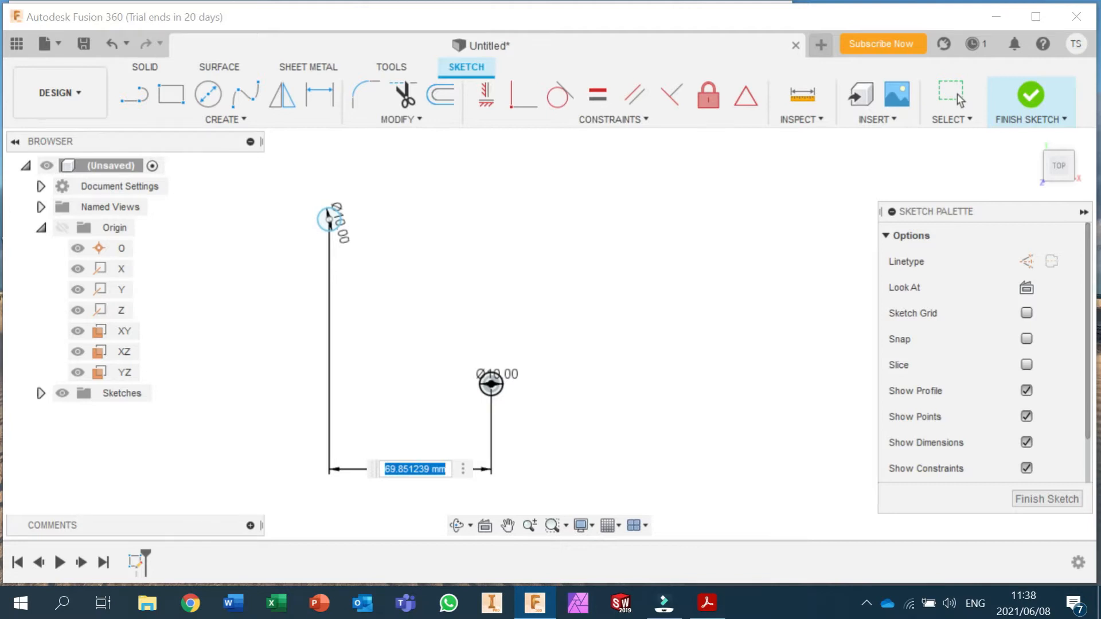
text(80)
key(Return)
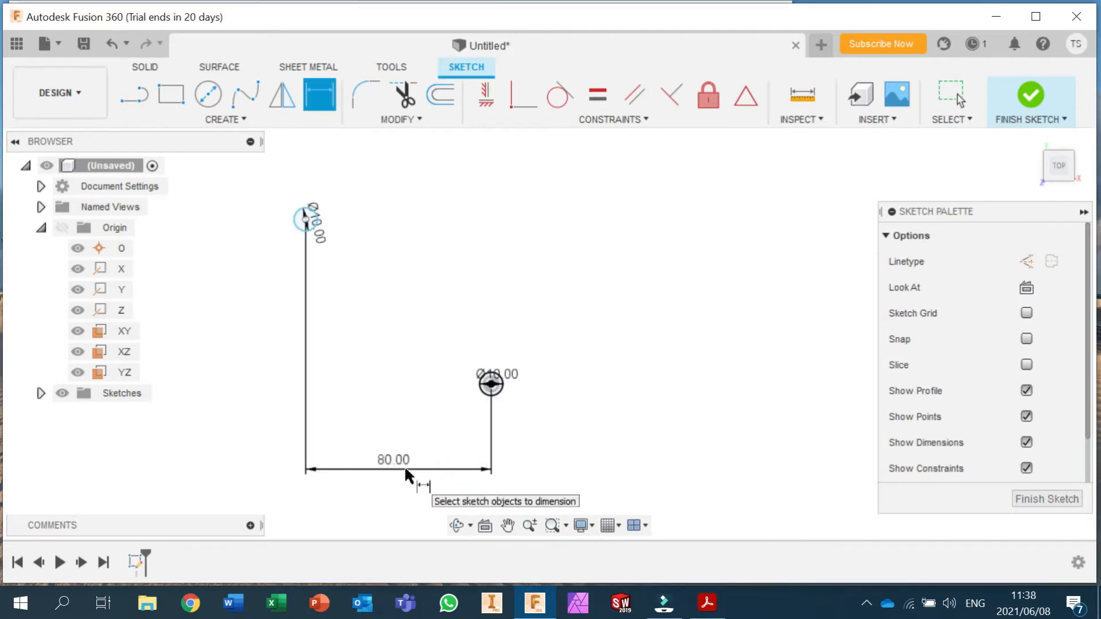
Step: Dimension the vertical distance between the two circle centres as 80 mm
click(489, 387)
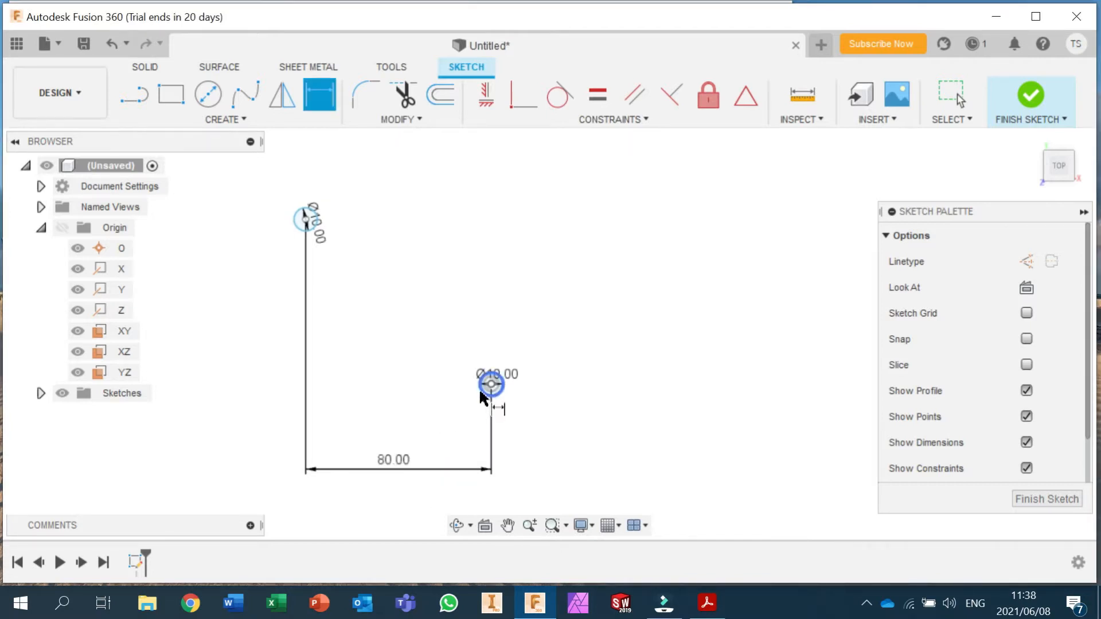
click(300, 226)
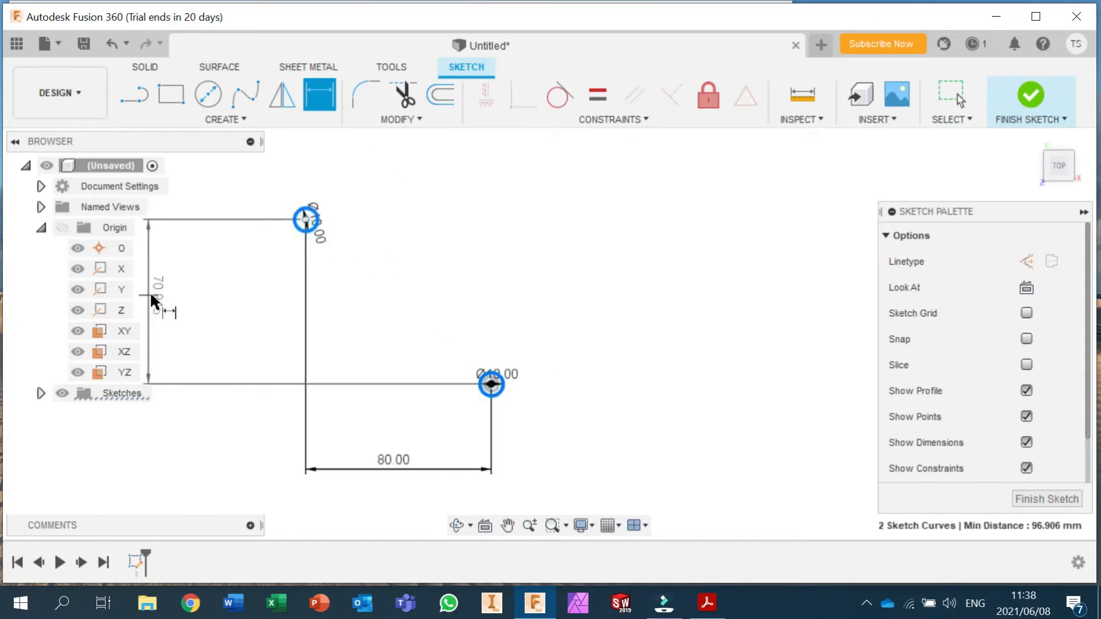
click(221, 302)
text(80)
key(Return)
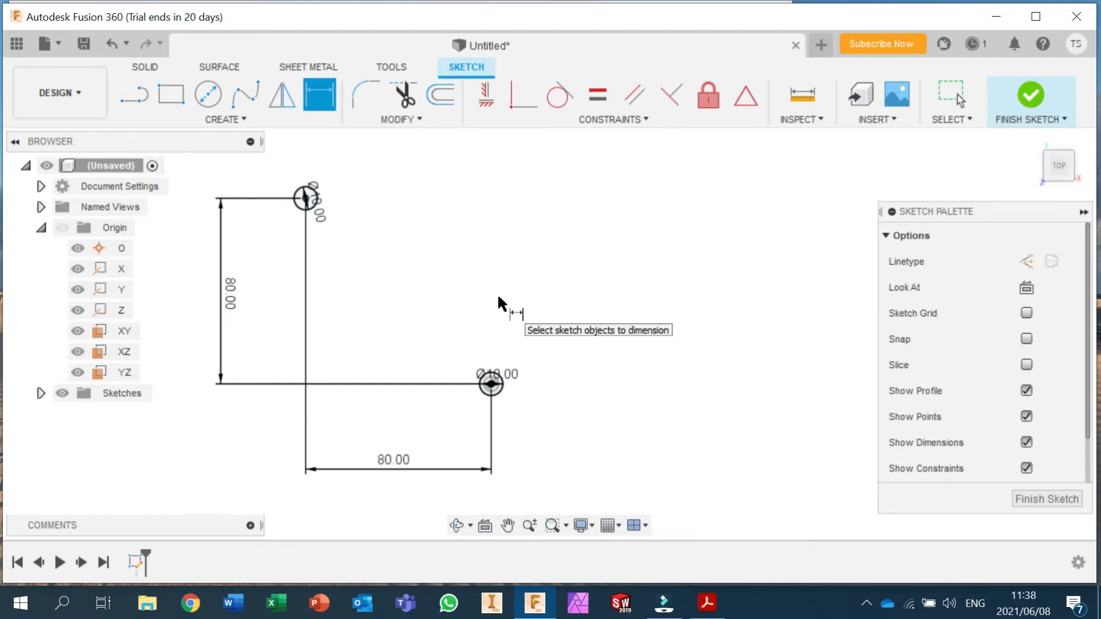
Step: Draw a 30 mm diameter circle concentric with the upper-left 10 mm circle
click(215, 104)
click(306, 200)
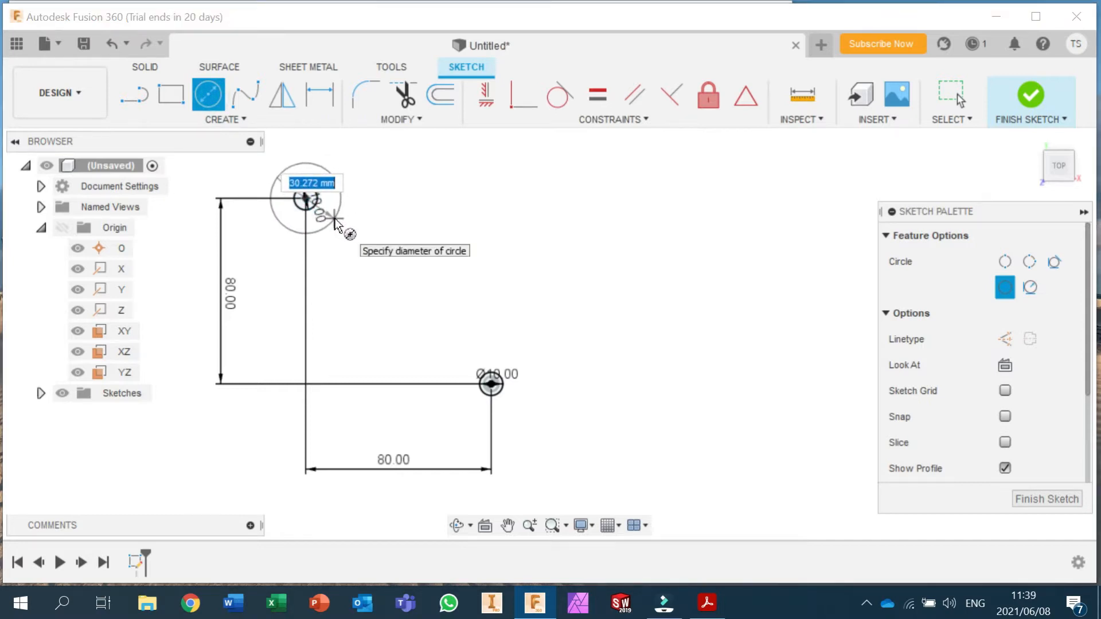
text(30)
key(Return)
key(Escape)
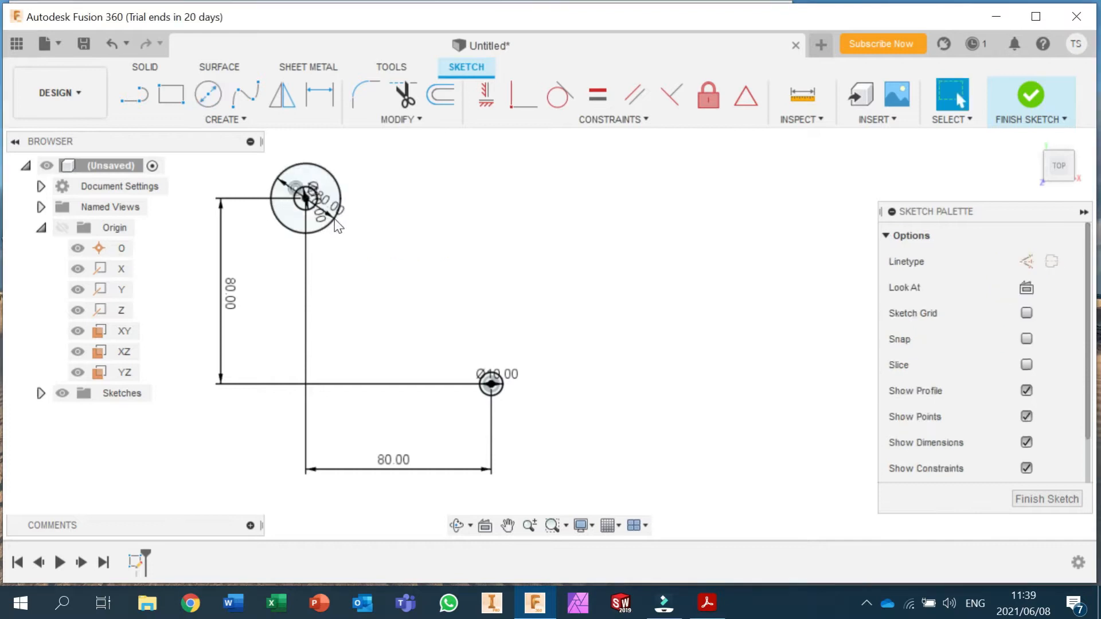
Step: Draw a 30 mm diameter circle concentric with the 10 mm circle at the origin
click(210, 99)
click(490, 383)
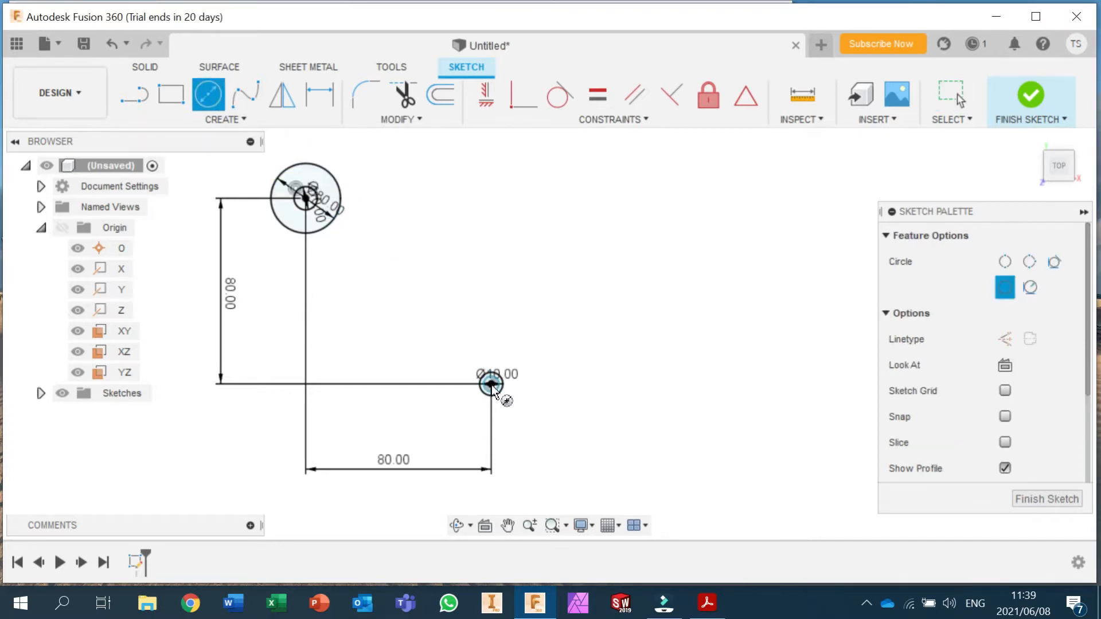
text(30)
key(Return)
key(Escape)
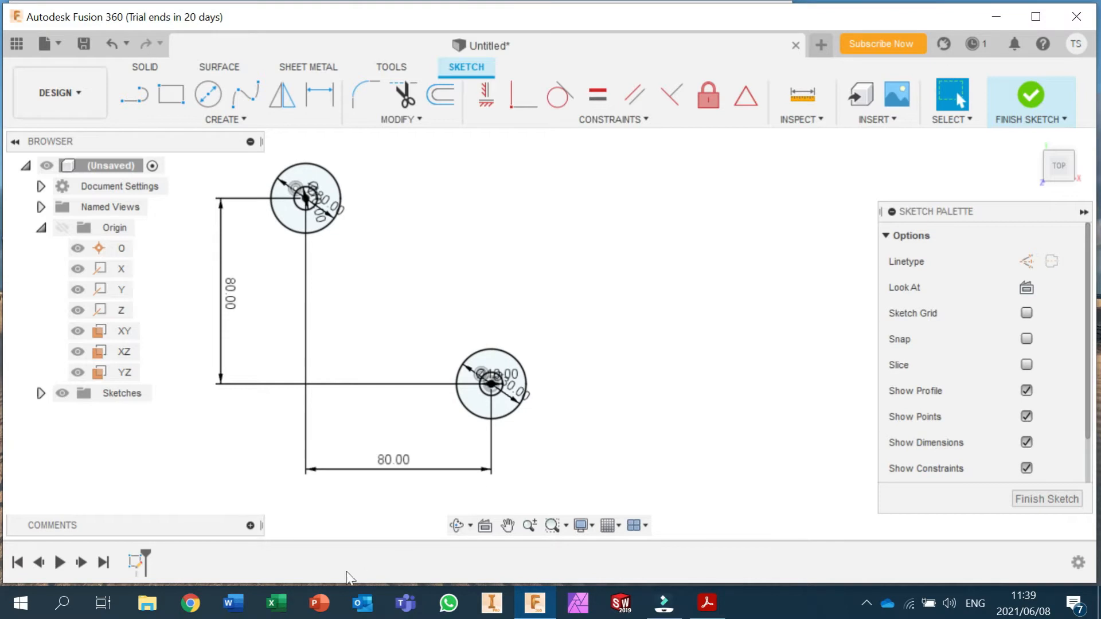
Step: Join the two circle centres with a vertical line down from the upper-left centre and a second line to the origin centre, constrained horizontal
click(706, 603)
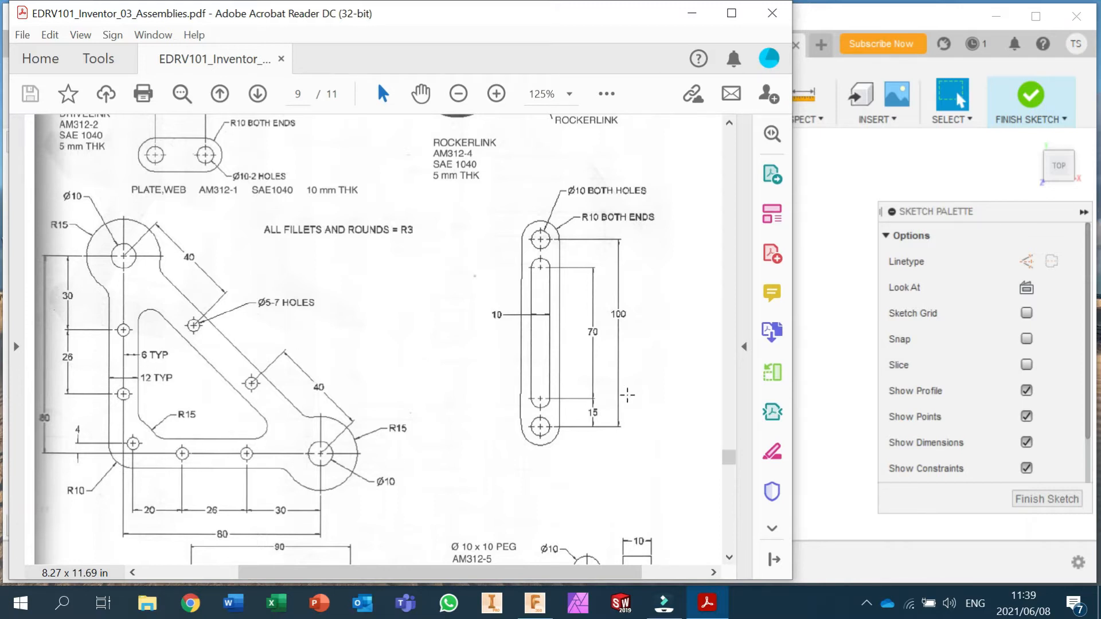
click(834, 337)
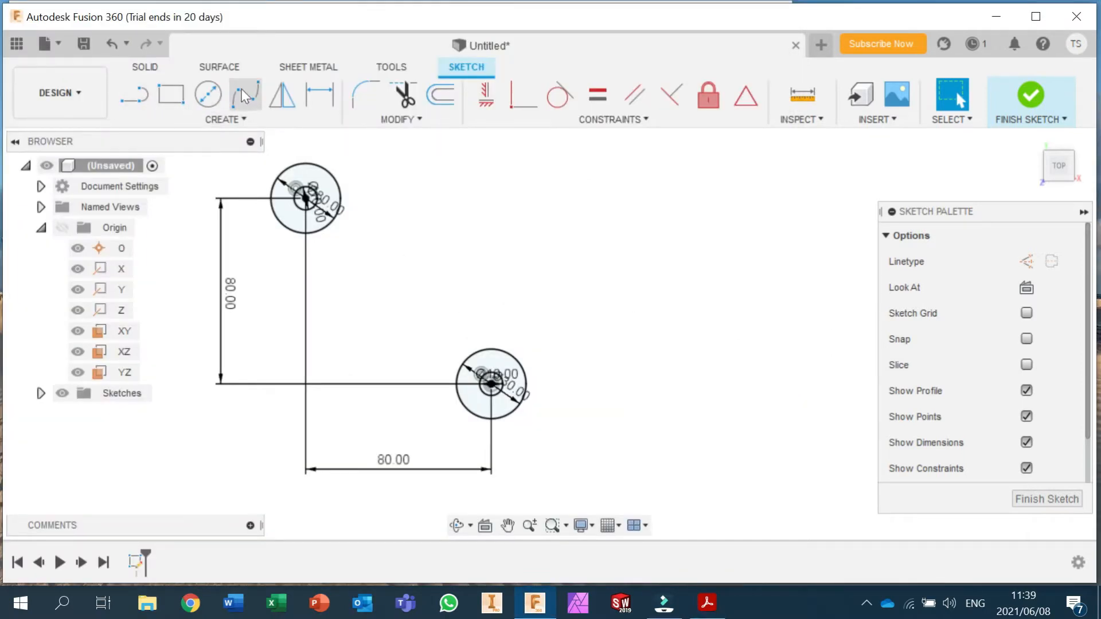
click(134, 94)
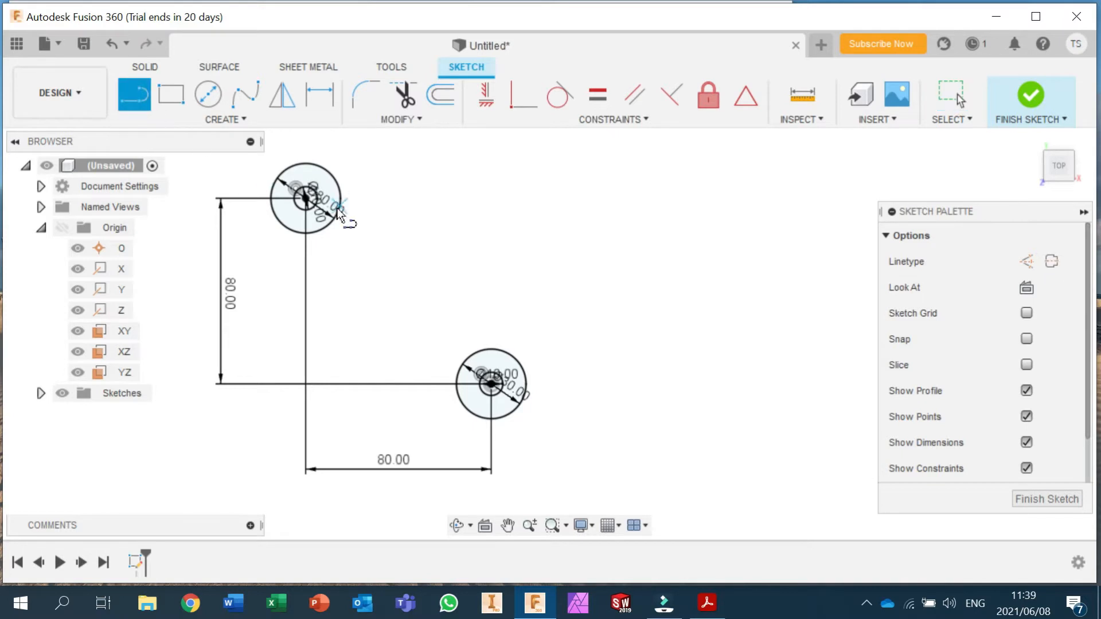
drag(307, 199, 304, 402)
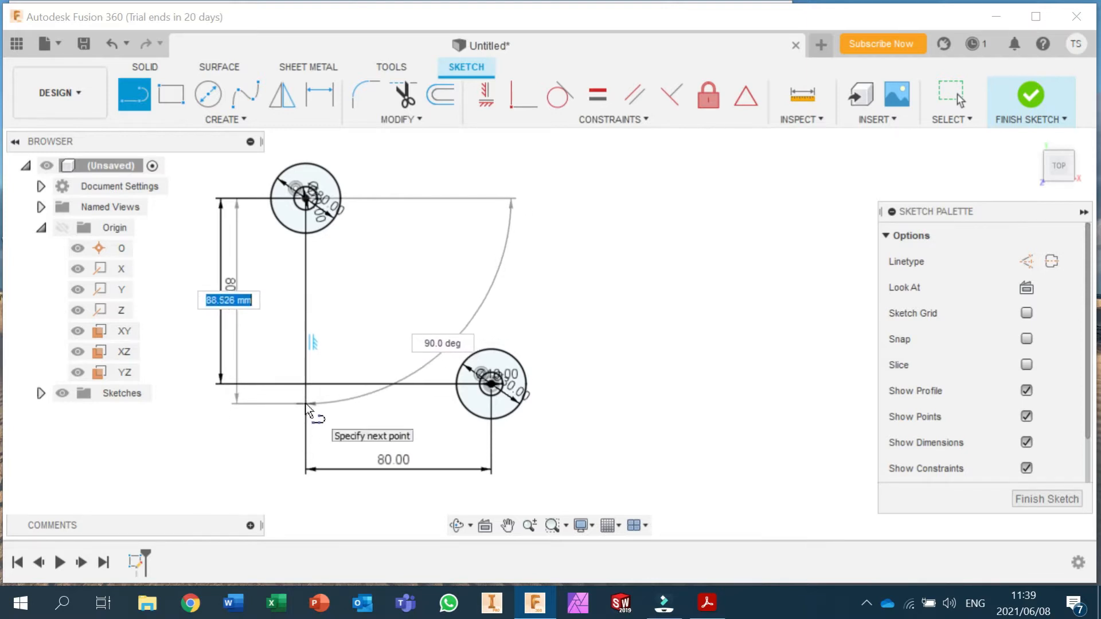
click(306, 404)
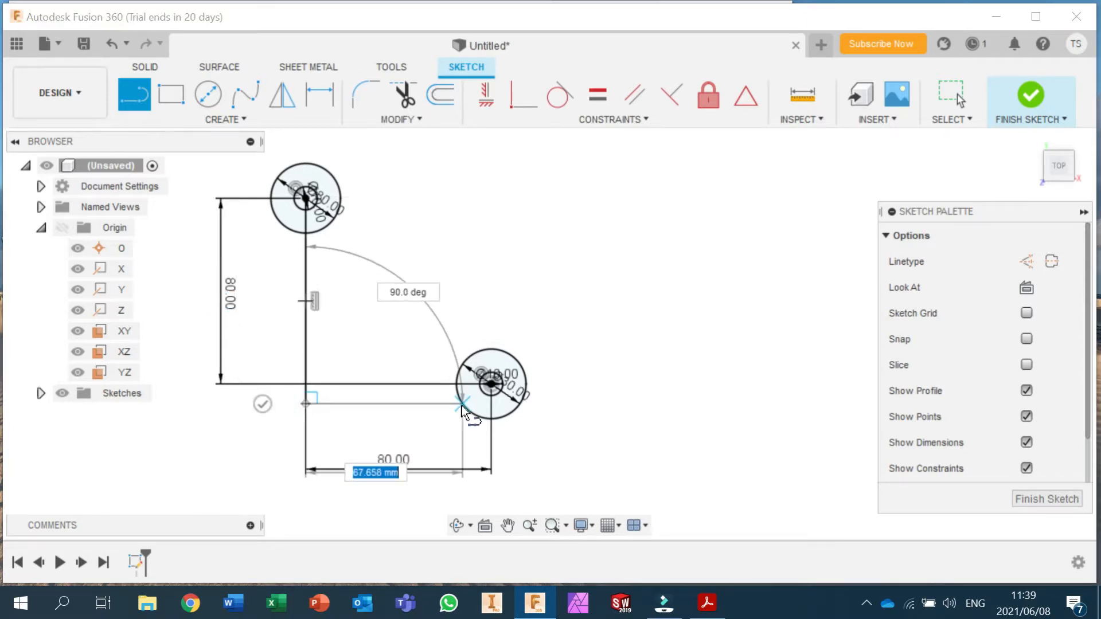
click(488, 386)
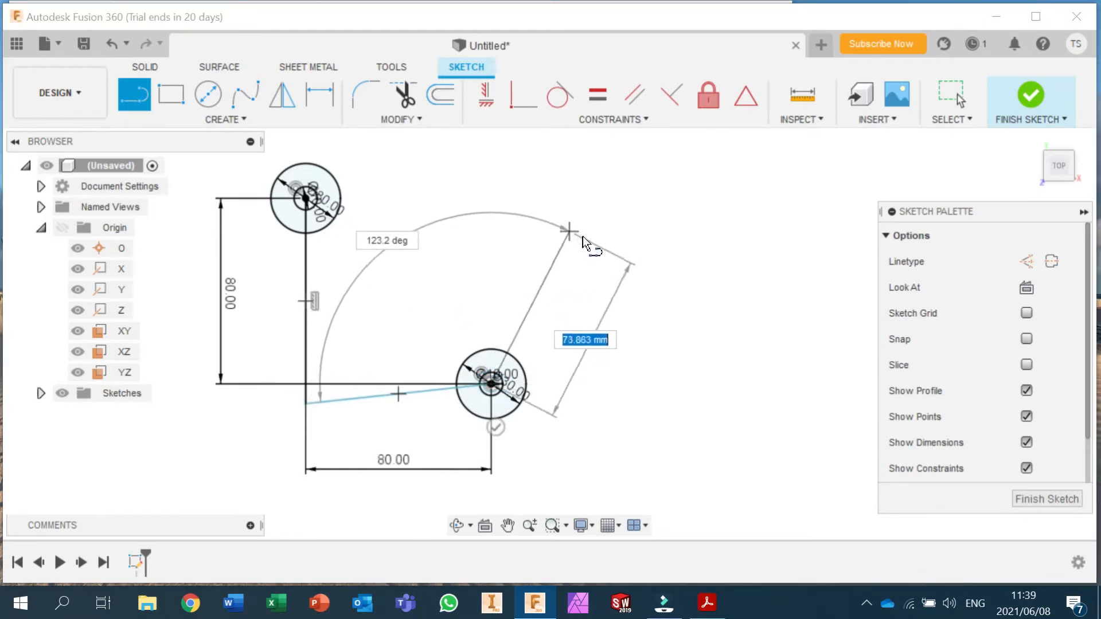
key(Escape)
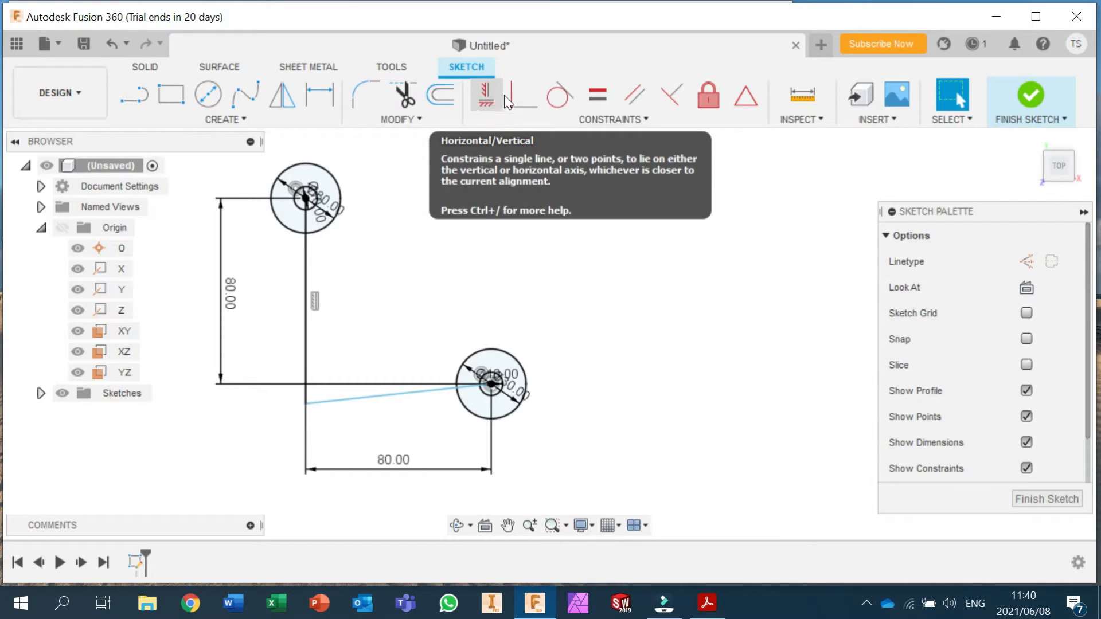
click(487, 98)
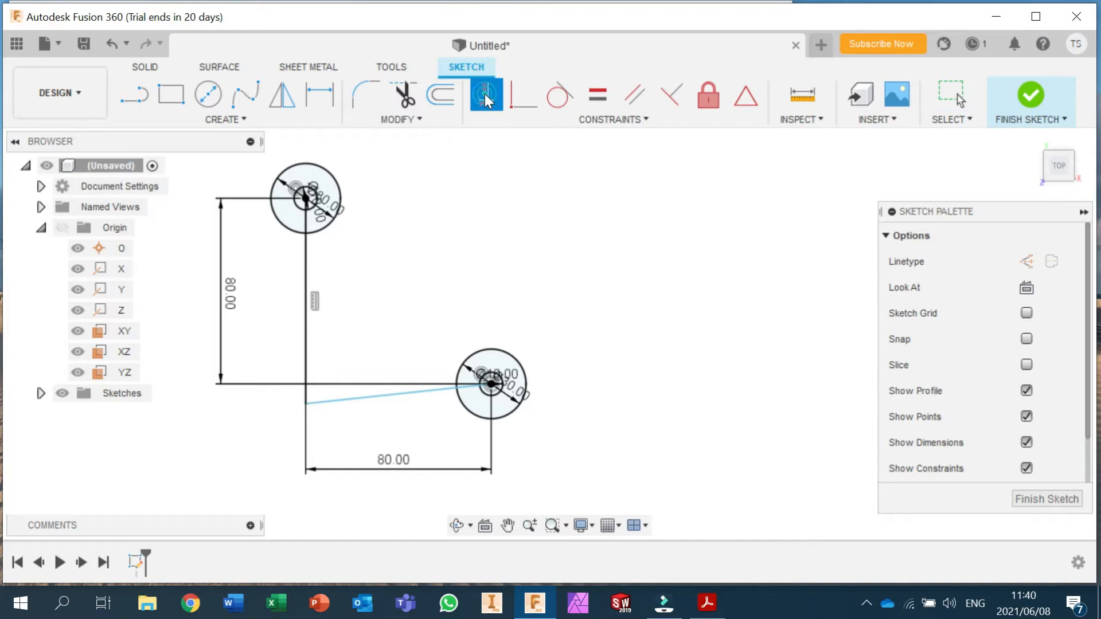
click(355, 395)
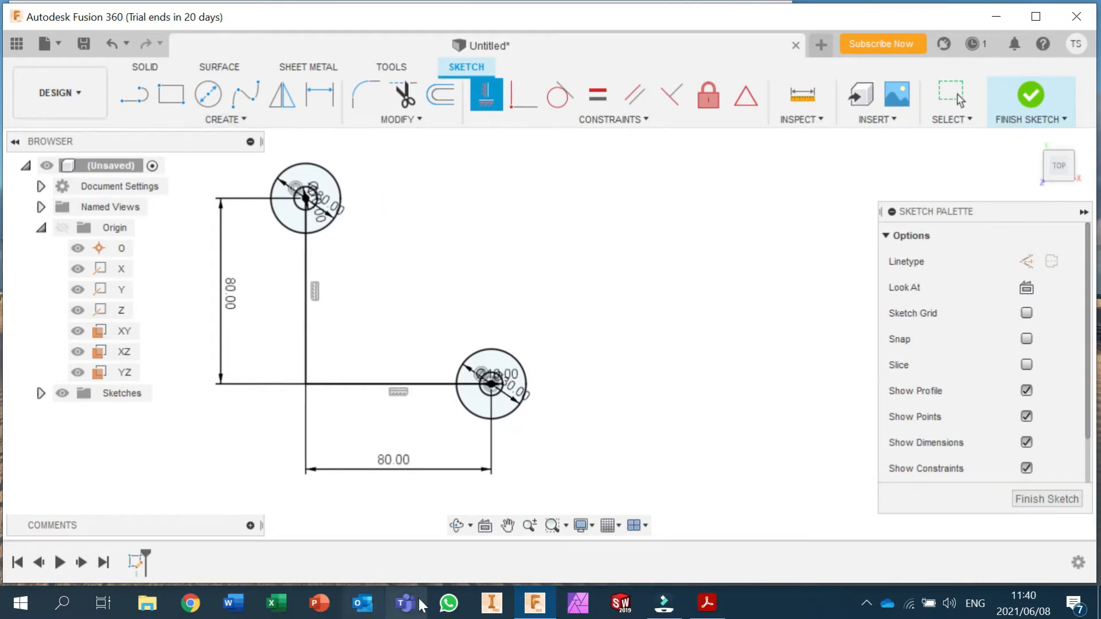
Step: Check the plate drawing in the PDF and draw a diagonal line between the two circle centres to close the triangle
click(707, 603)
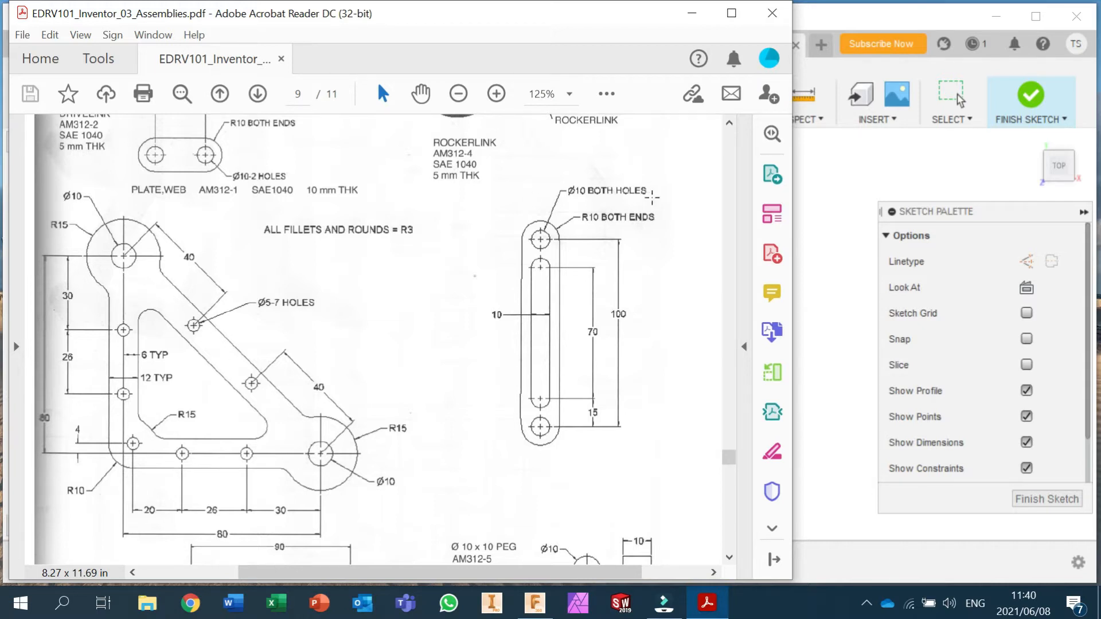
click(857, 163)
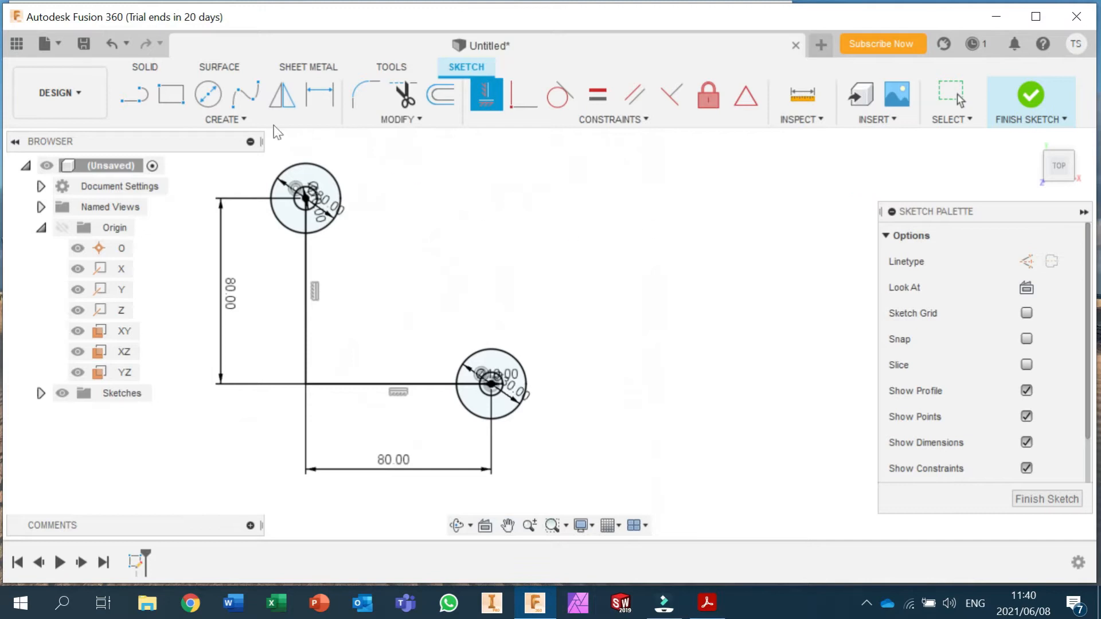
click(134, 94)
click(306, 198)
click(491, 383)
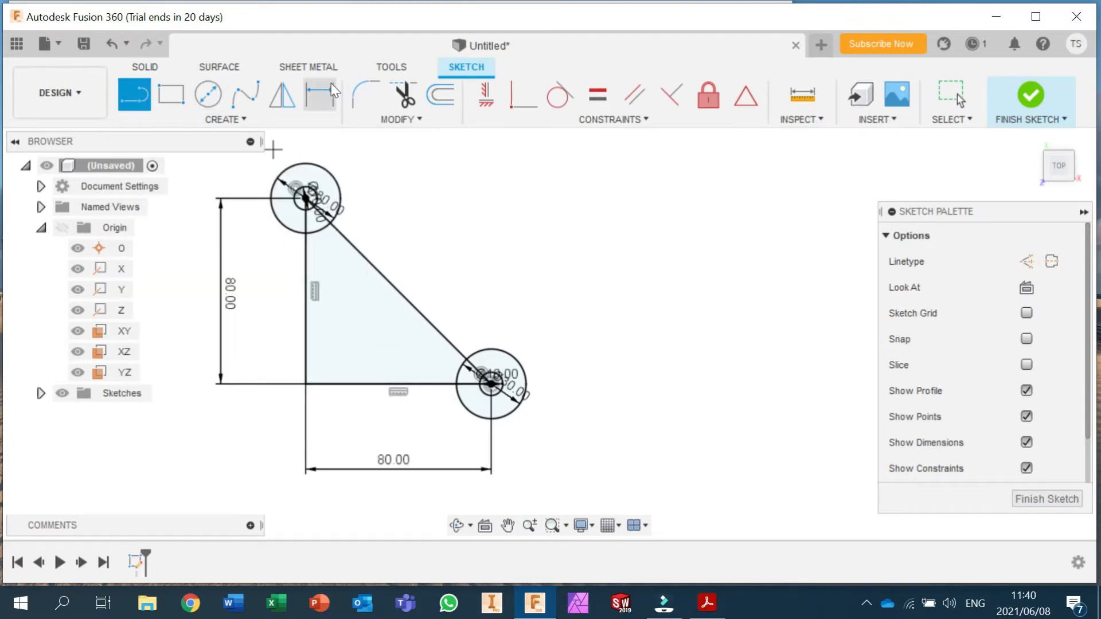
Step: Offset the chained vertical and horizontal lines 6 mm towards the outside of the triangle
click(443, 98)
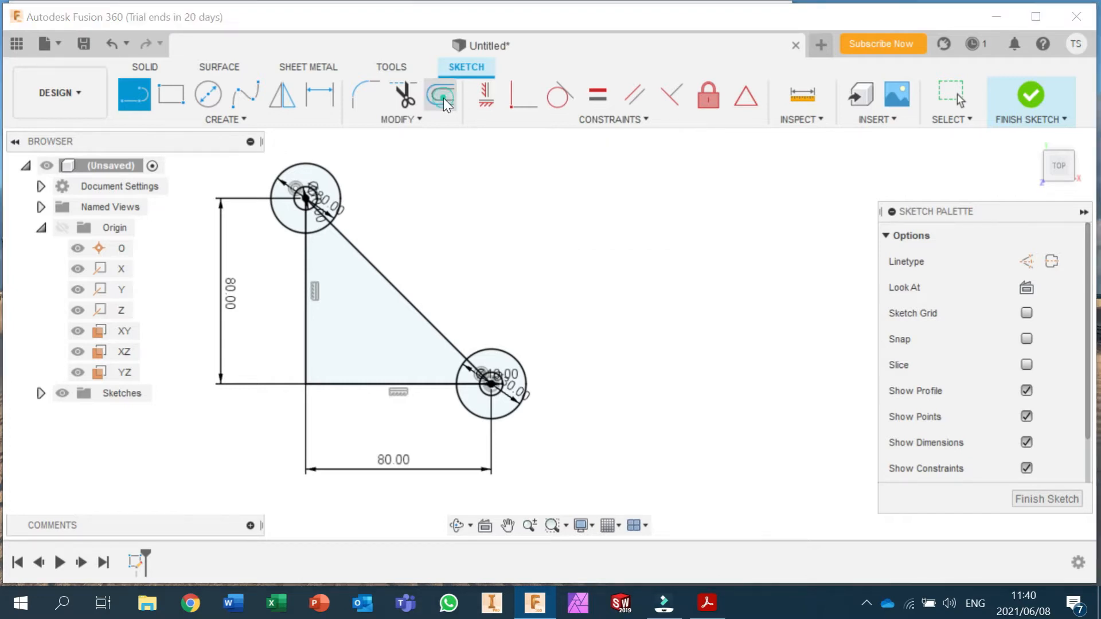
click(304, 270)
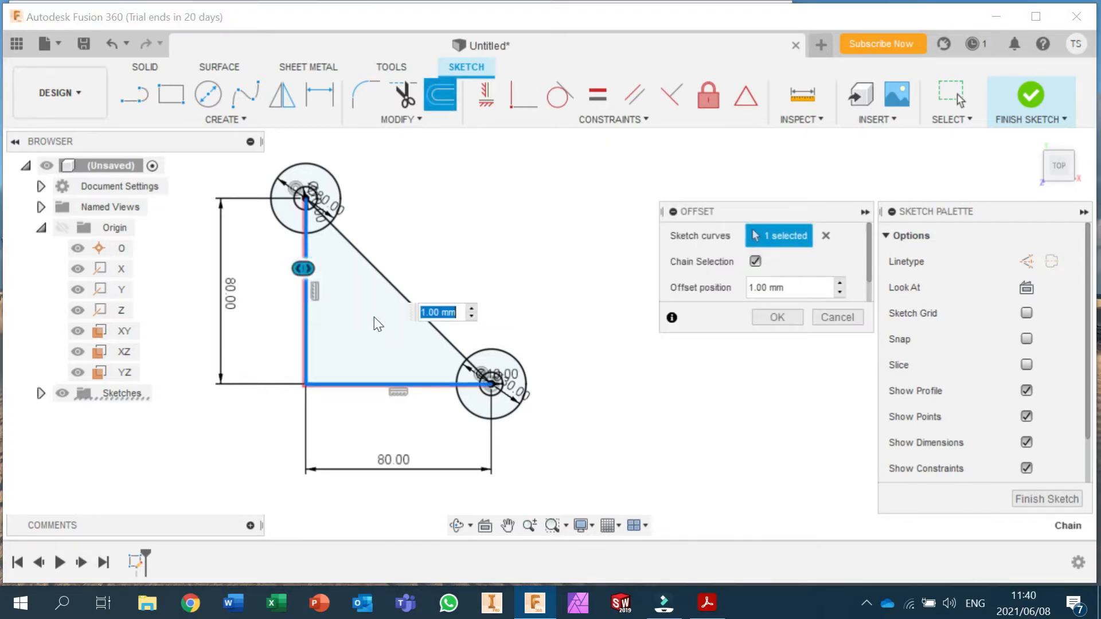
text(6)
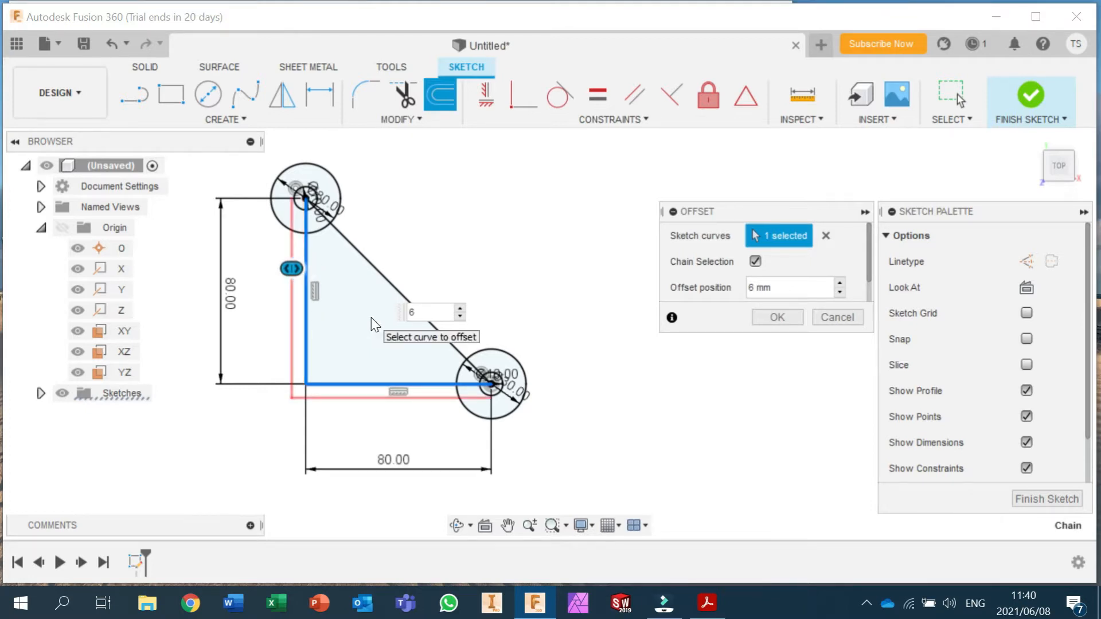
key(Return)
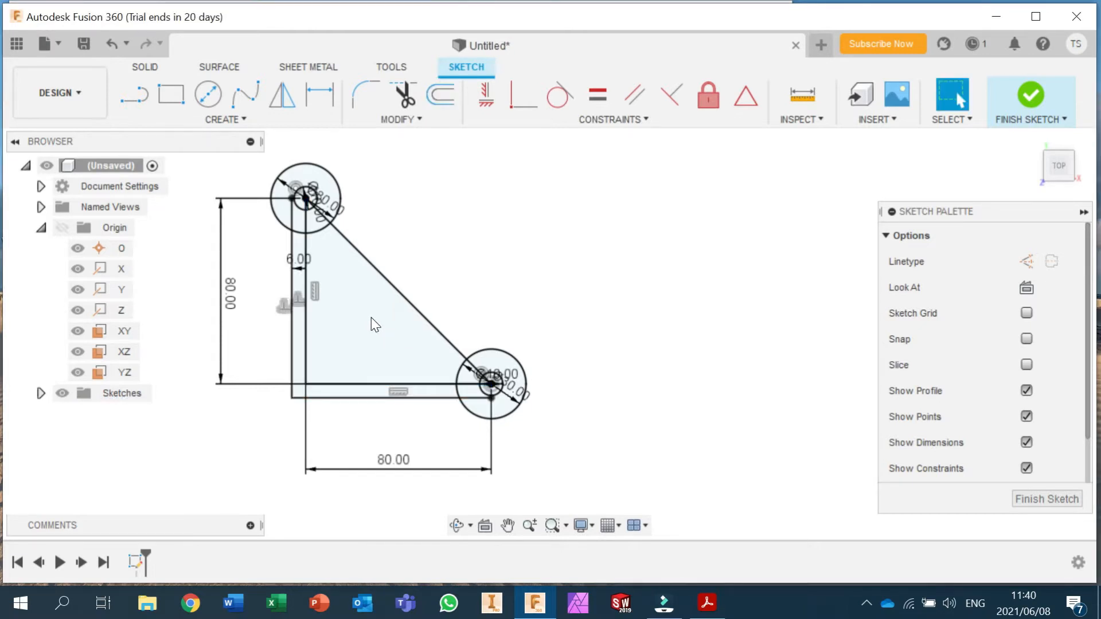
Step: Offset the original vertical and horizontal lines by -6 mm towards the inside of the triangle
click(306, 331)
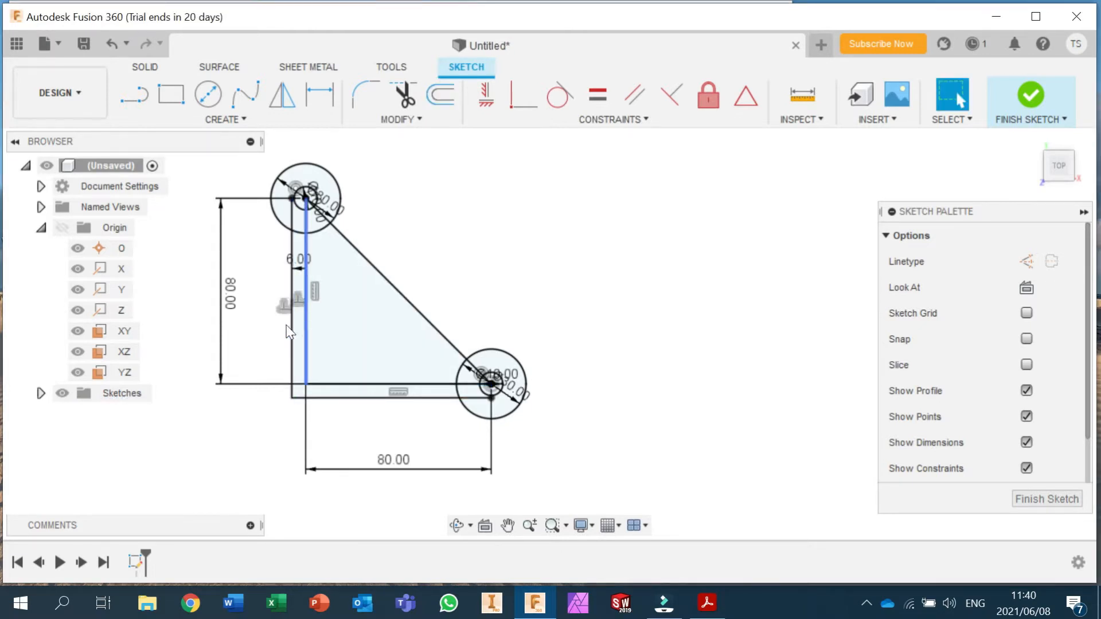
click(440, 96)
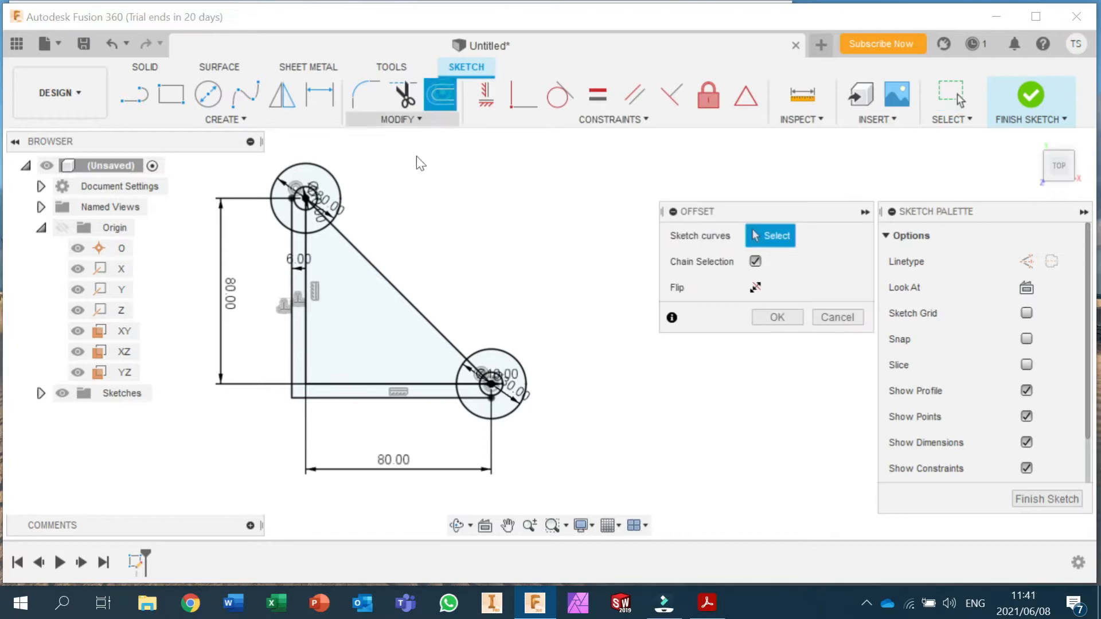
click(304, 326)
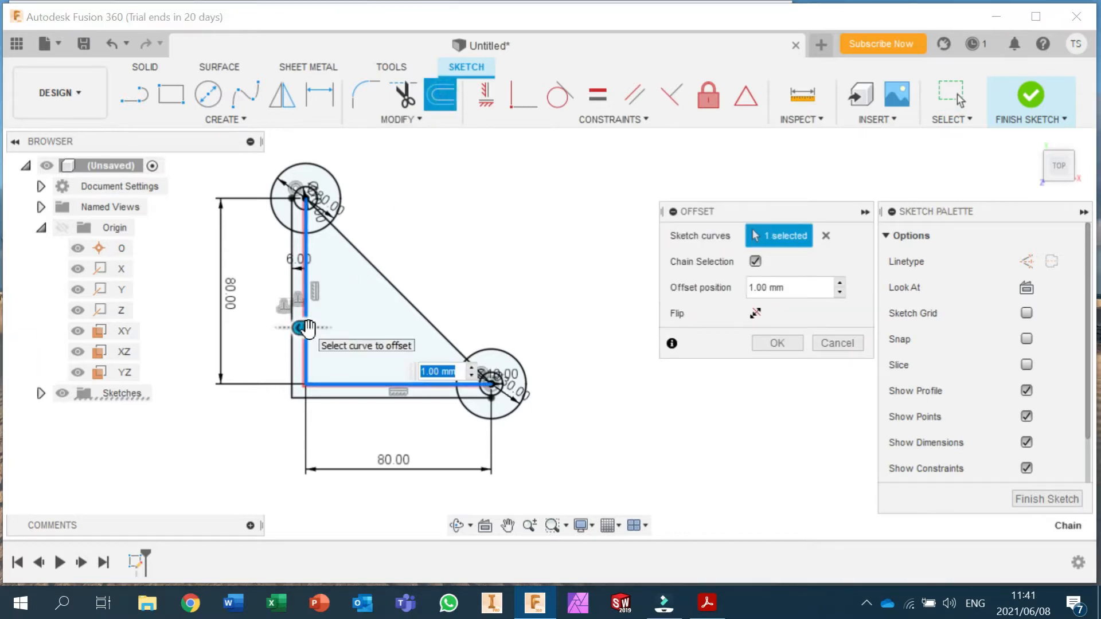
key(BackSpace)
text(-6)
key(Return)
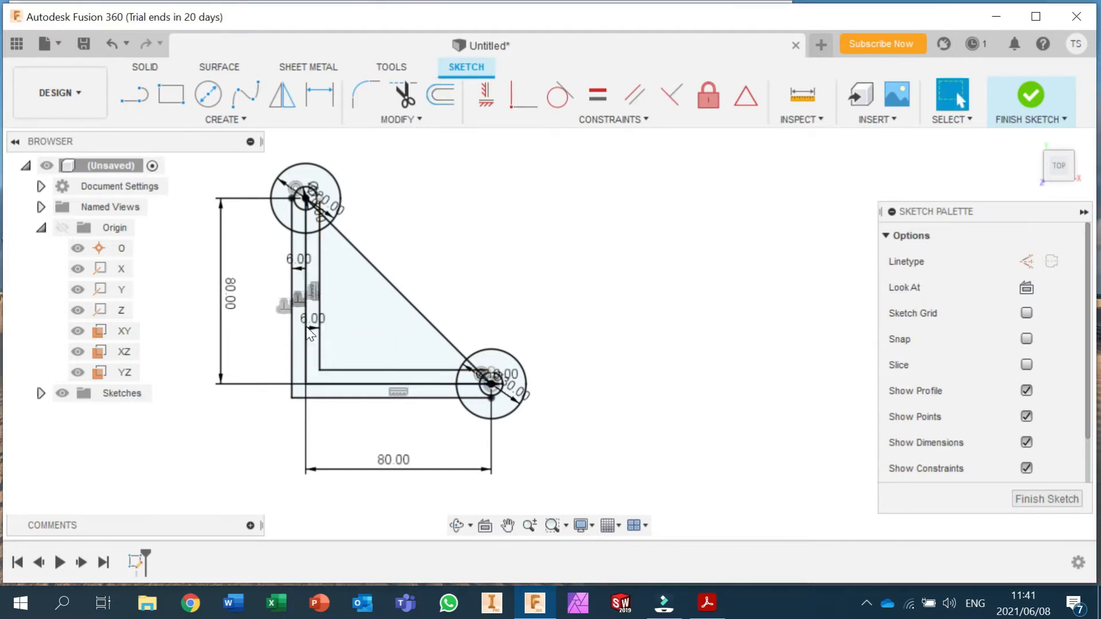
Step: Offset the diagonal line 6 mm towards the inside of the triangle
click(441, 102)
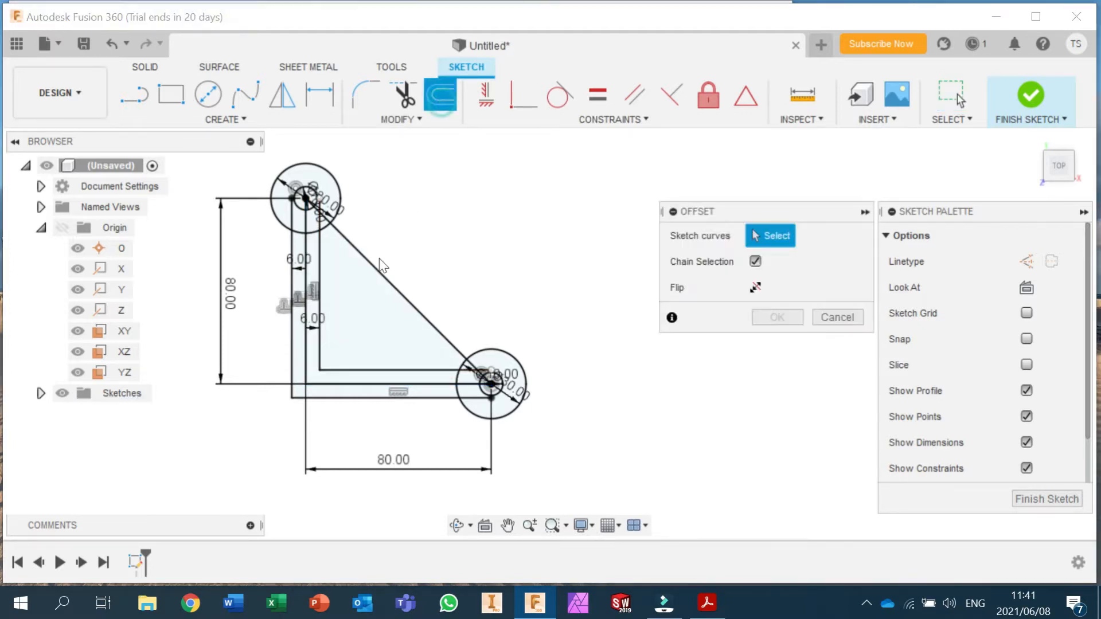
click(380, 268)
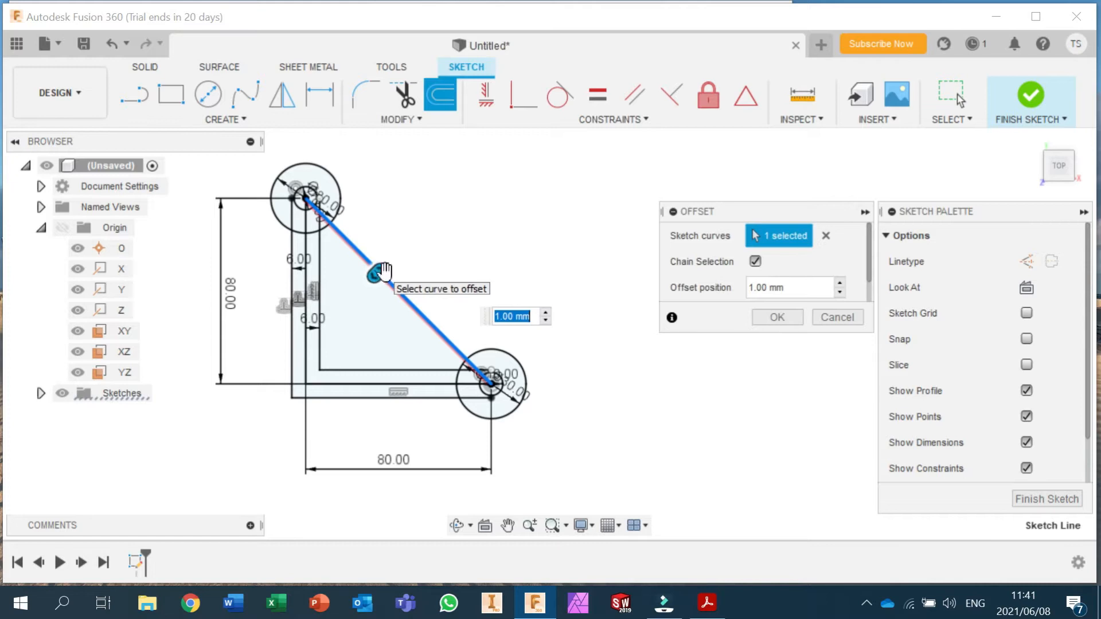
text(6)
key(Return)
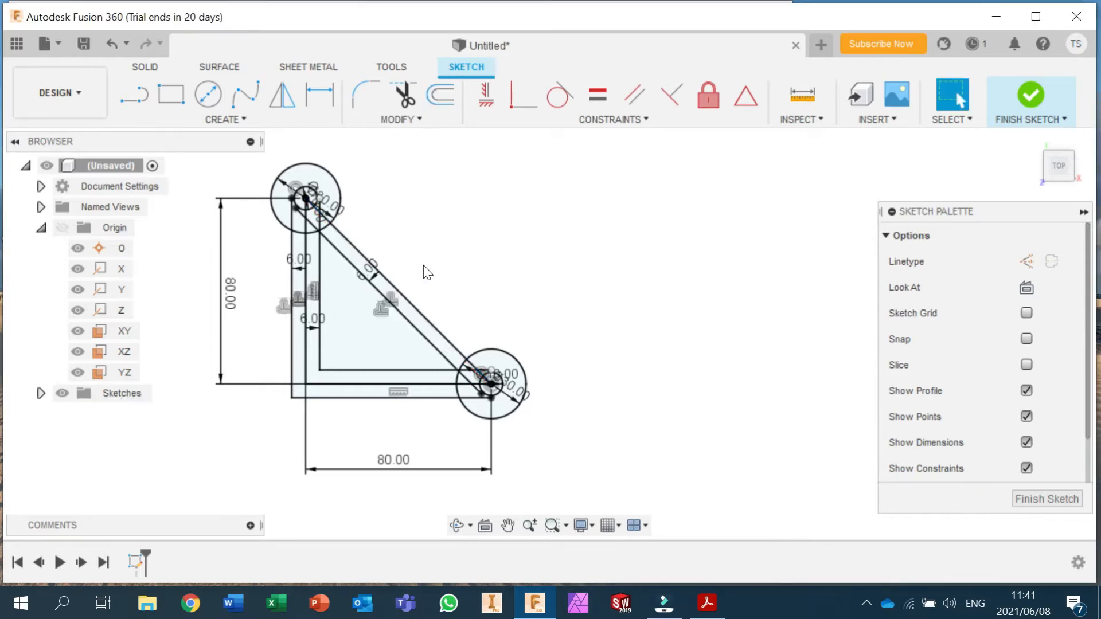
Step: Offset the original diagonal line by -6 mm towards the outside of the triangle
click(445, 111)
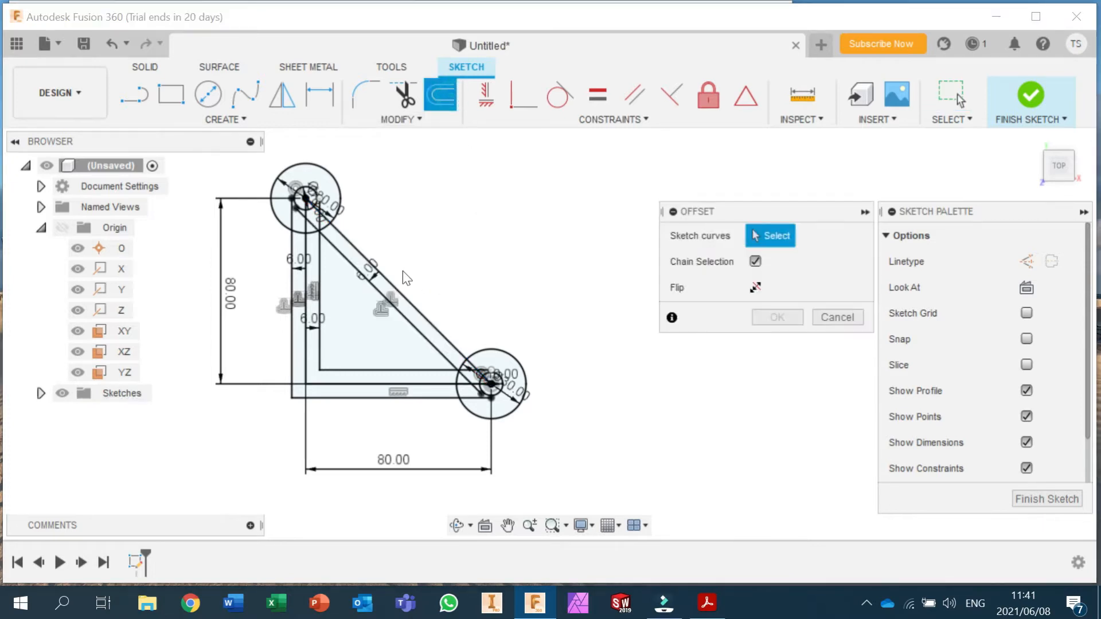
click(398, 291)
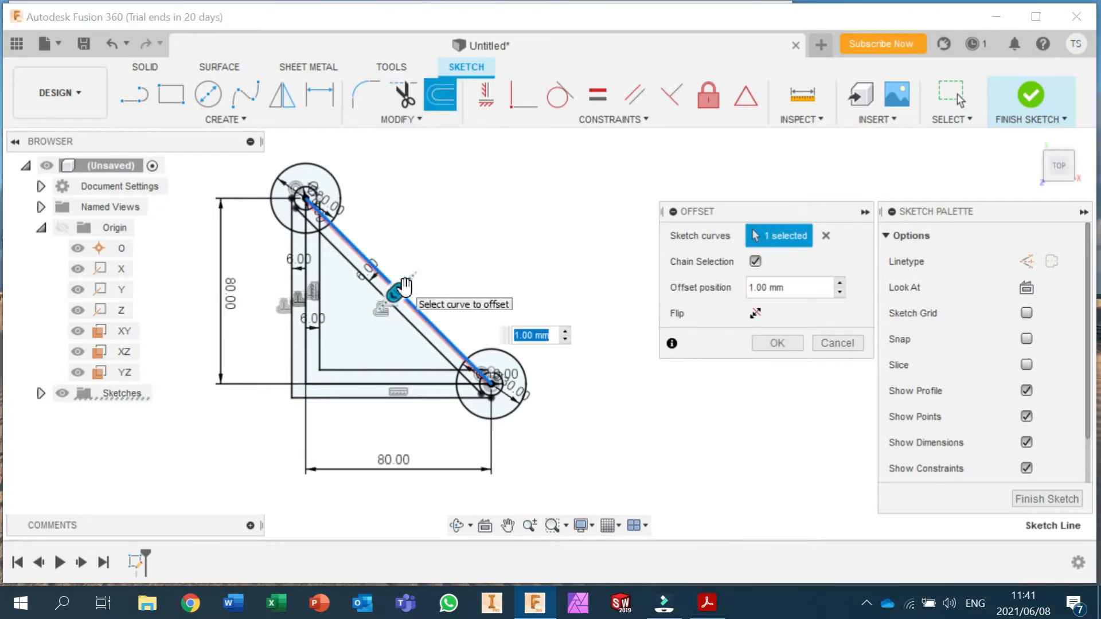
key(BackSpace)
text(-6)
key(Return)
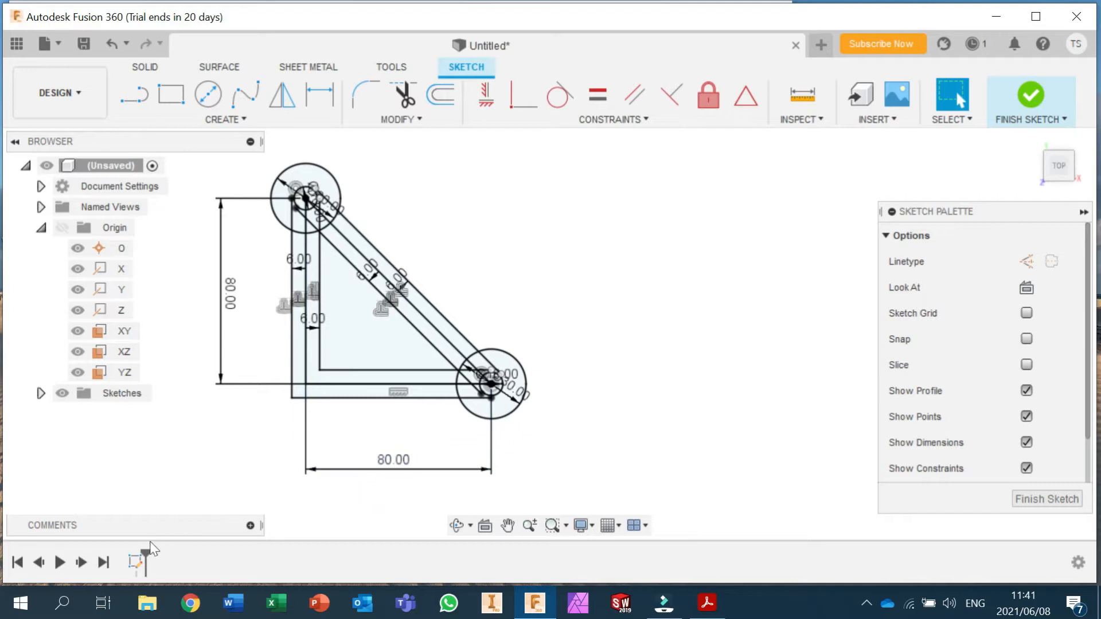
click(707, 603)
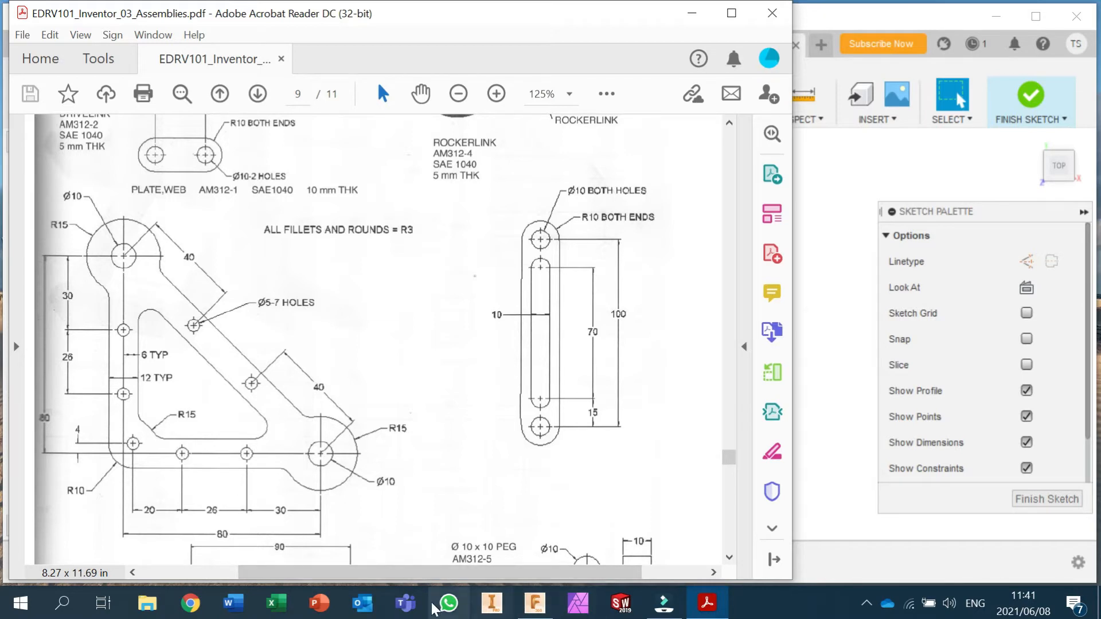
click(808, 486)
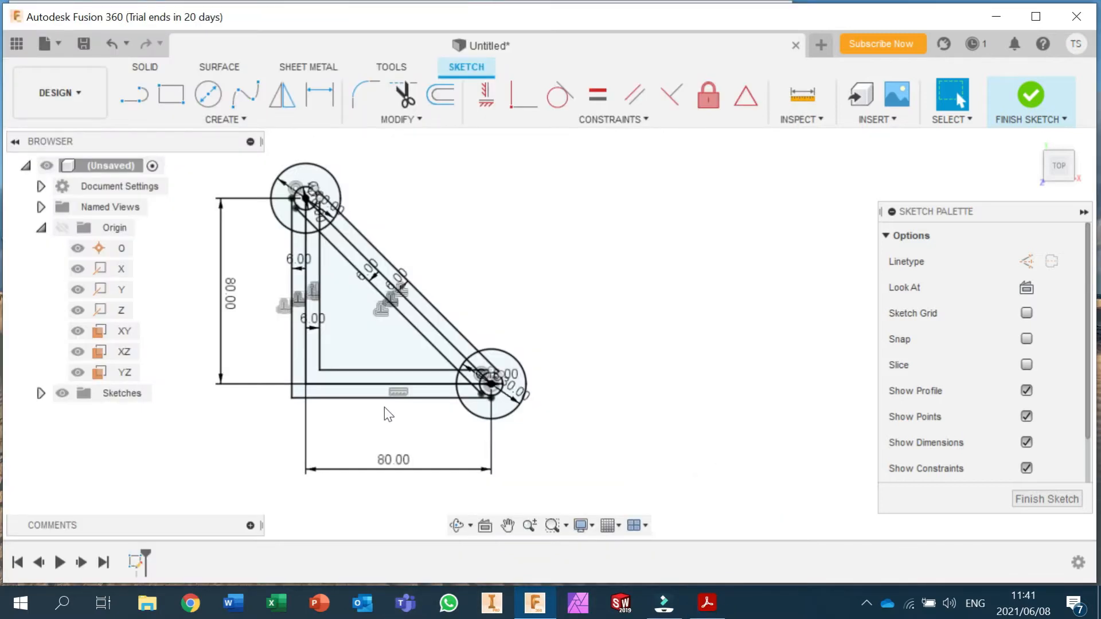
click(208, 95)
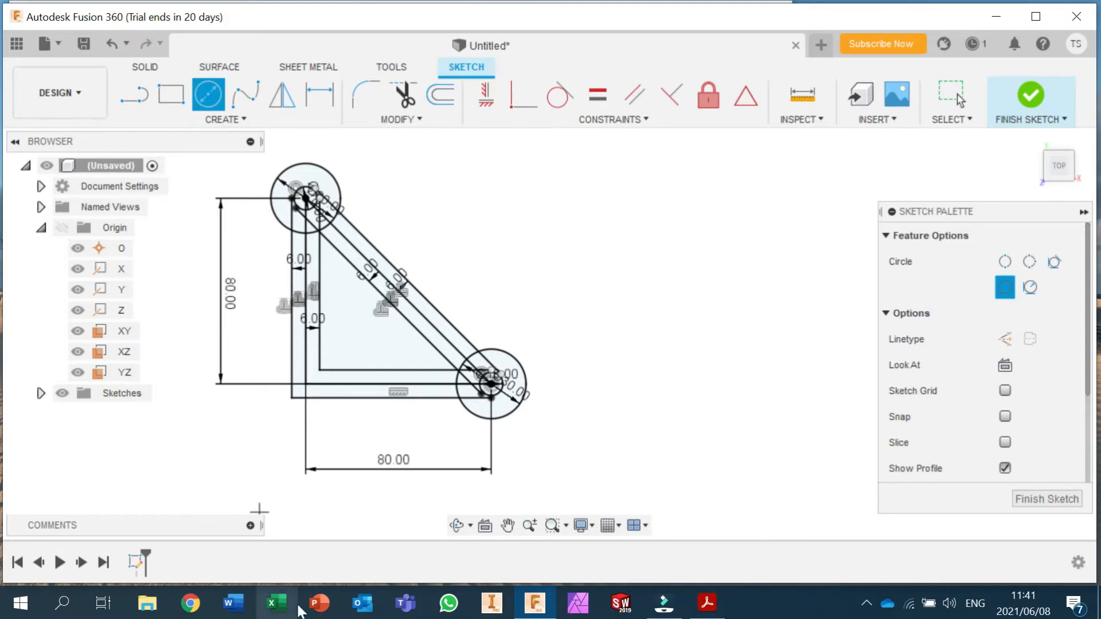
click(707, 603)
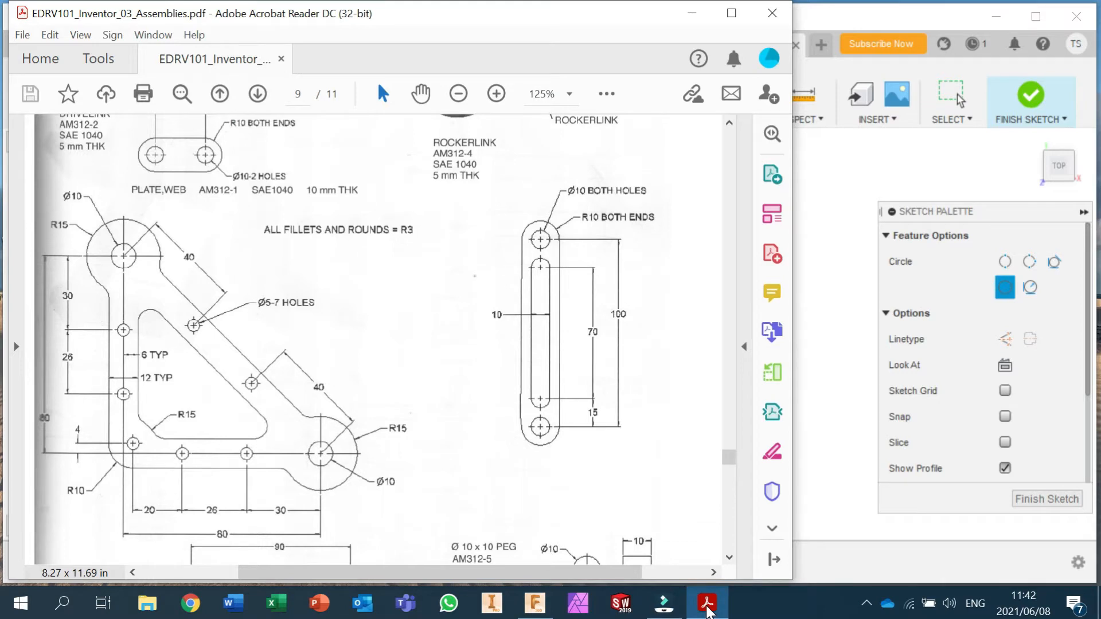
click(815, 484)
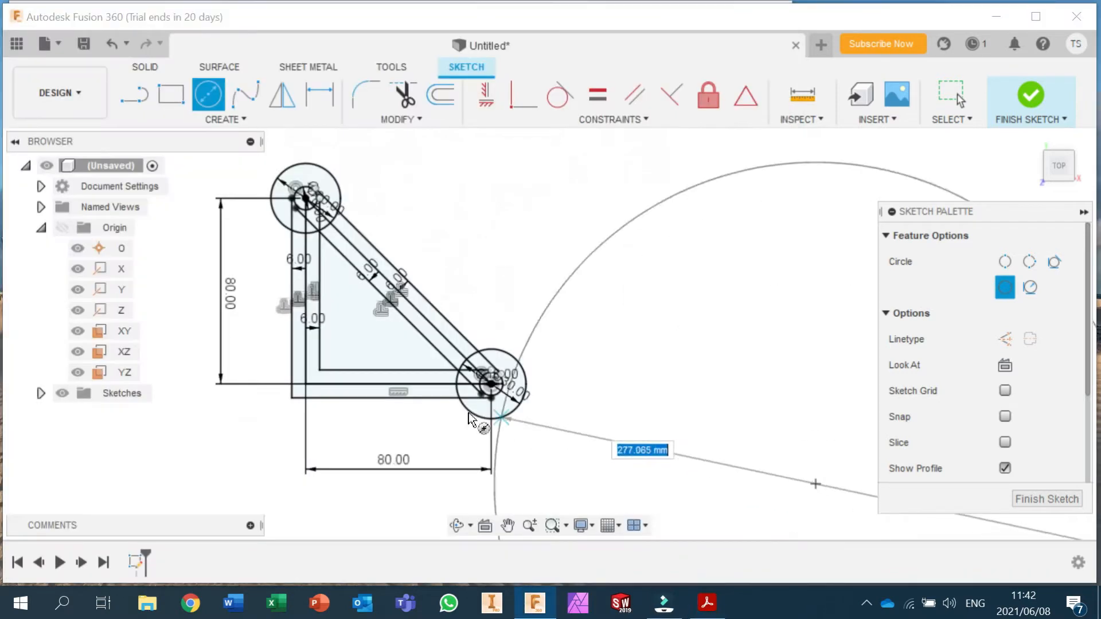
key(Escape)
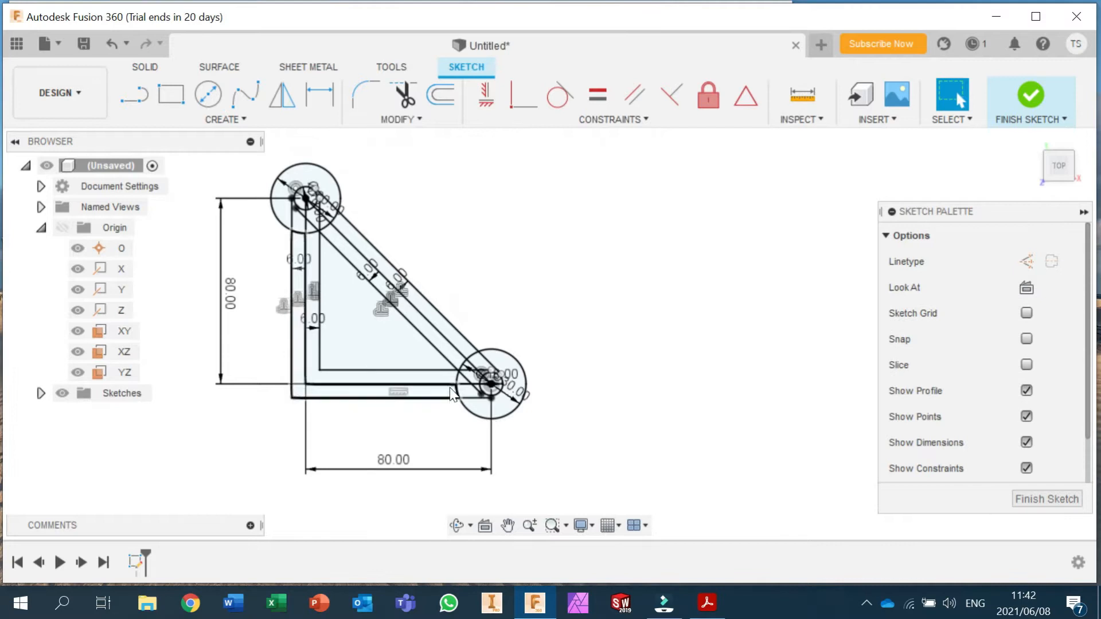
Step: Draw a 30 mm diameter circle centred on the lower-left corner where the vertical and horizontal centre lines meet
click(206, 91)
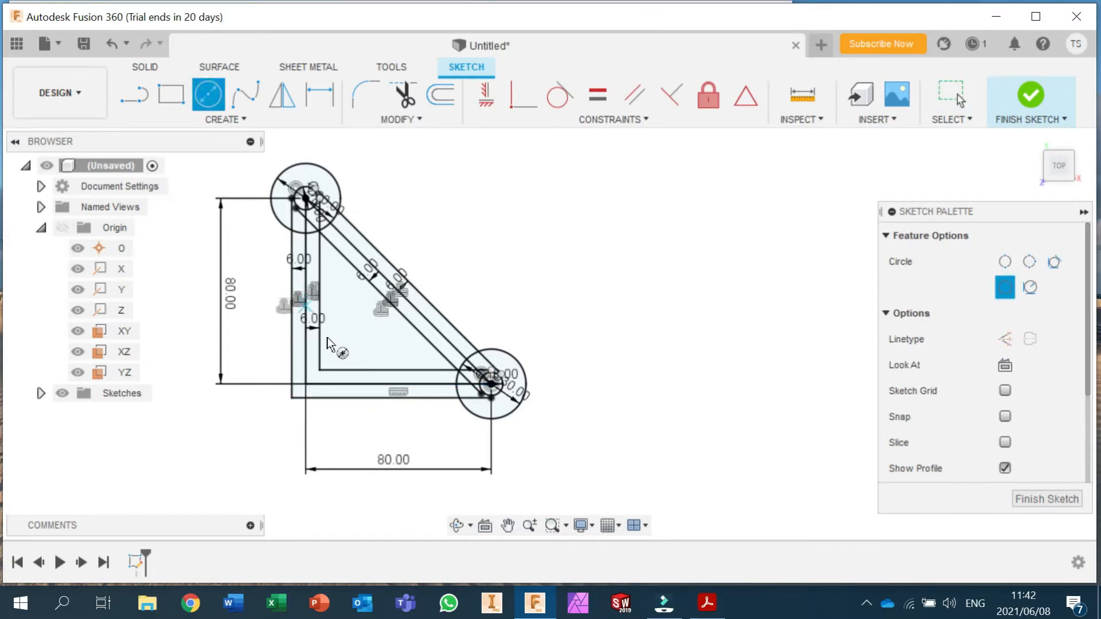
click(308, 388)
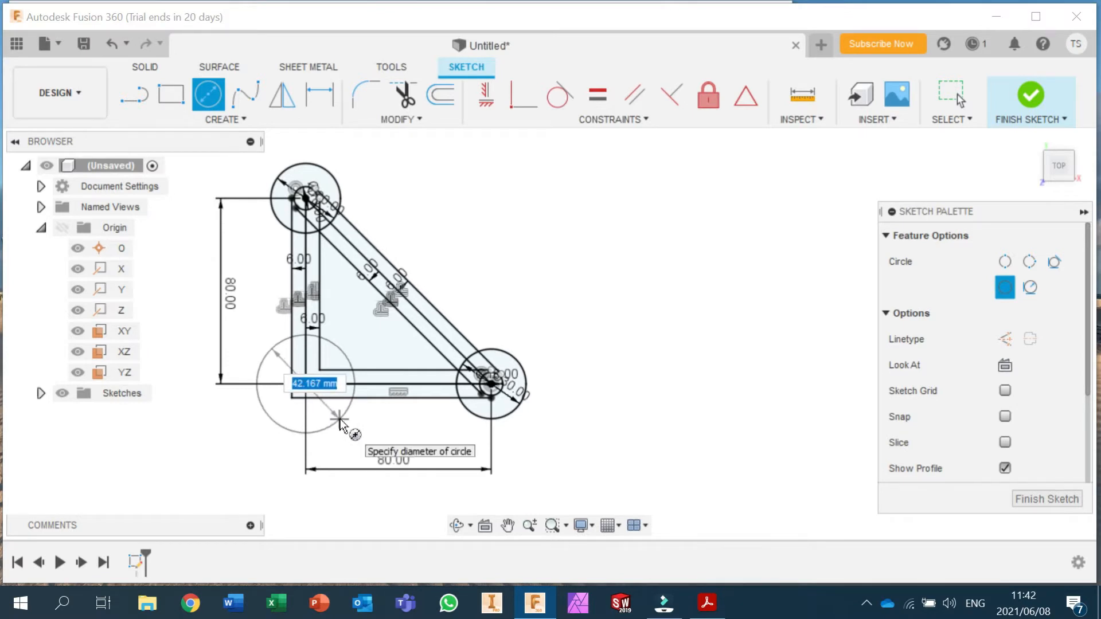
text(30)
key(Return)
key(Escape)
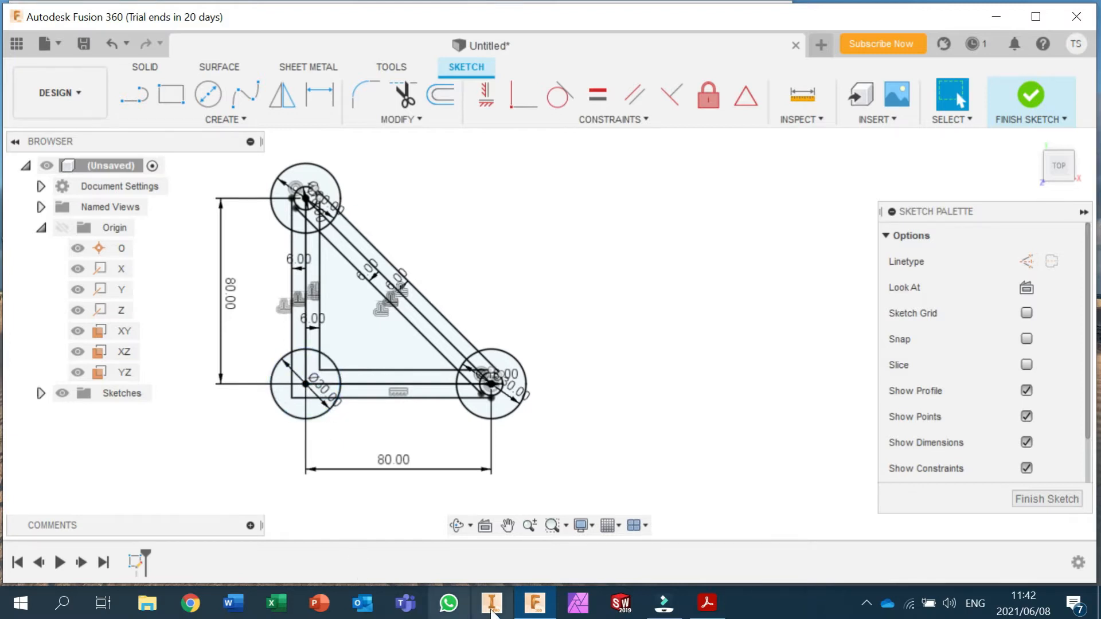
Step: Check the PDF drawing and remove the 30 mm circle centred on the lower-left corner of the triangle
click(337, 404)
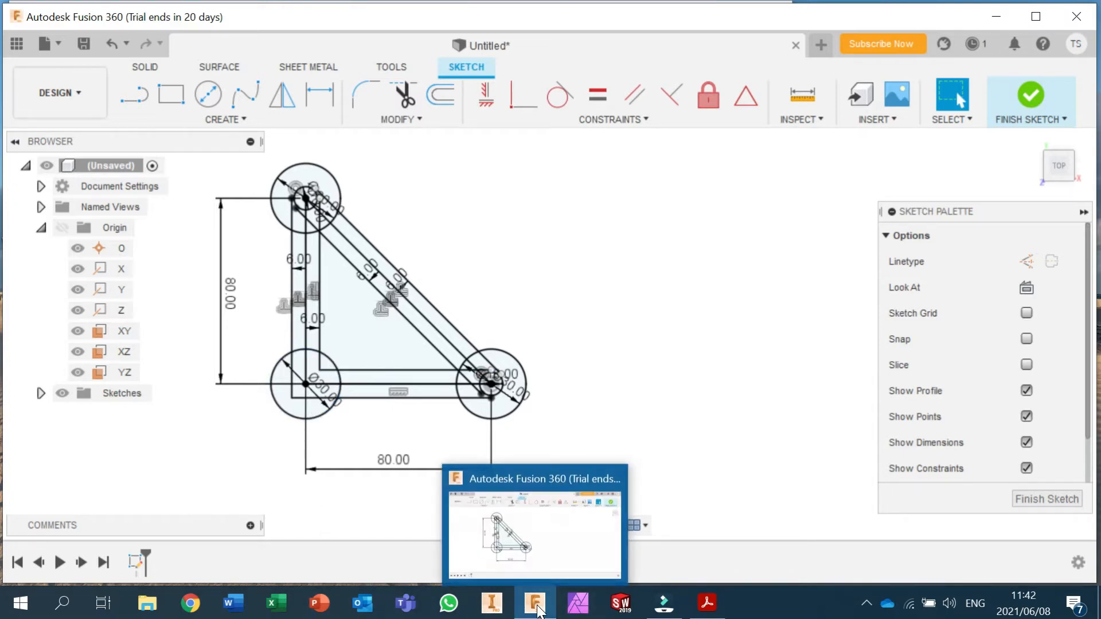
click(707, 601)
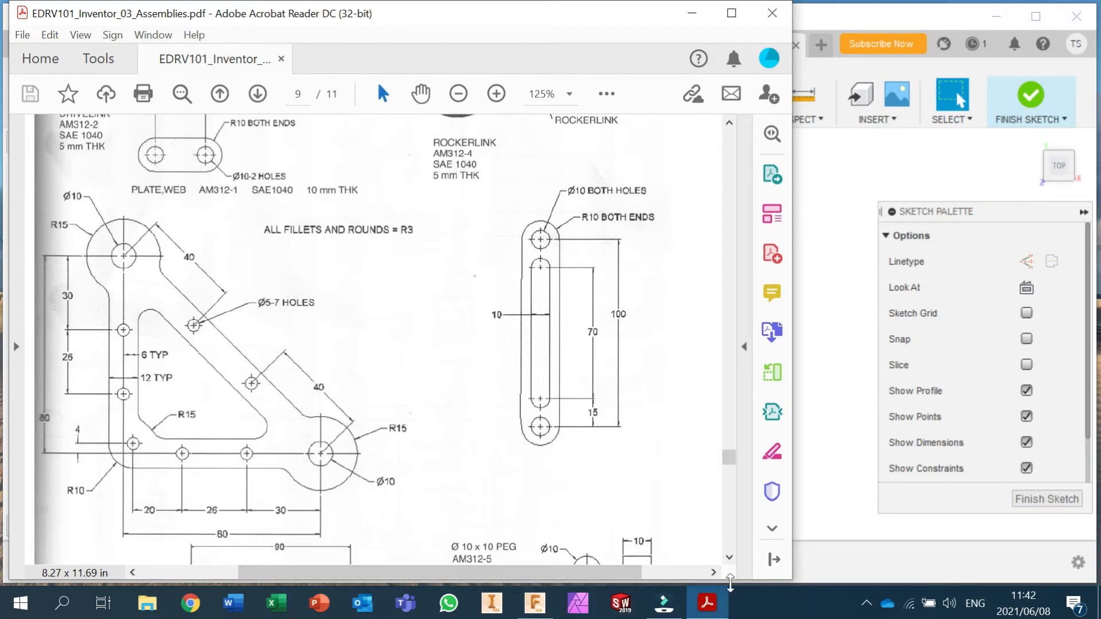
click(818, 508)
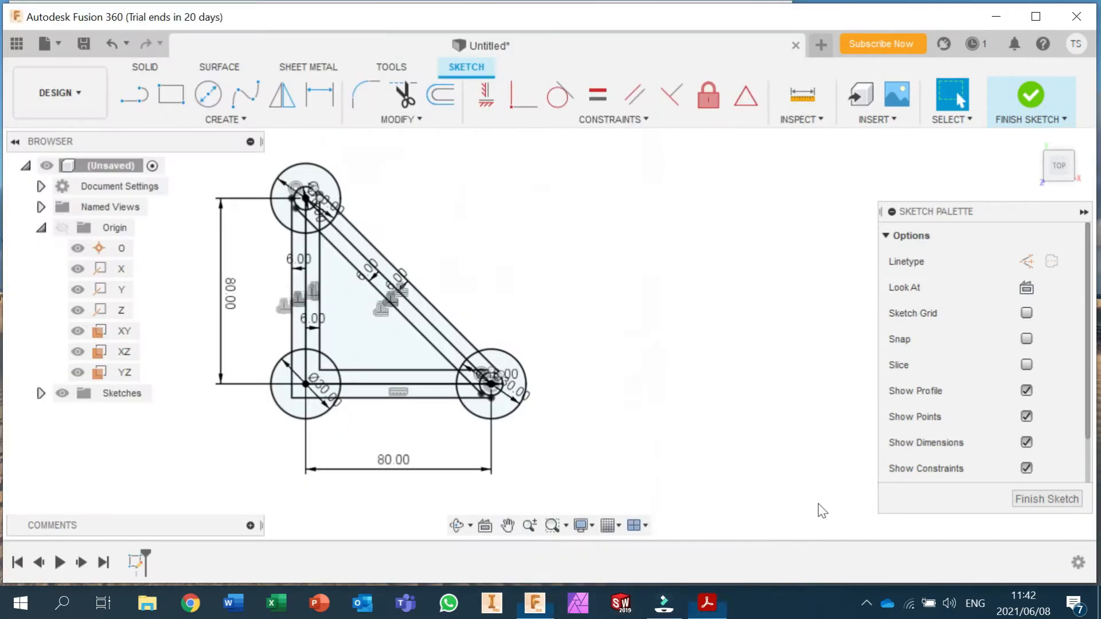
click(287, 419)
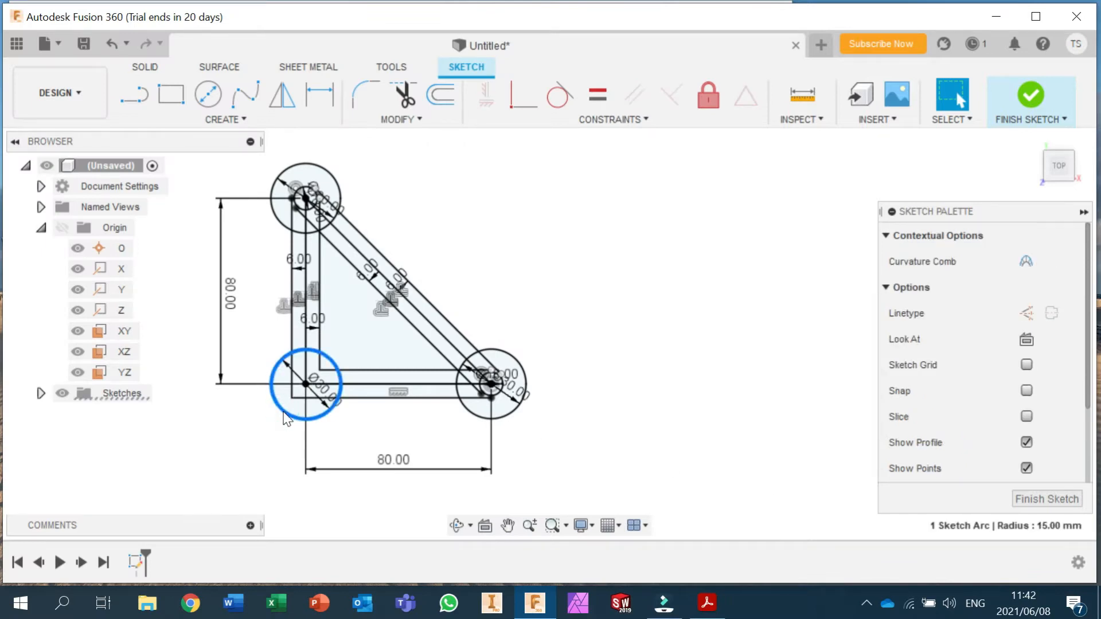
key(Delete)
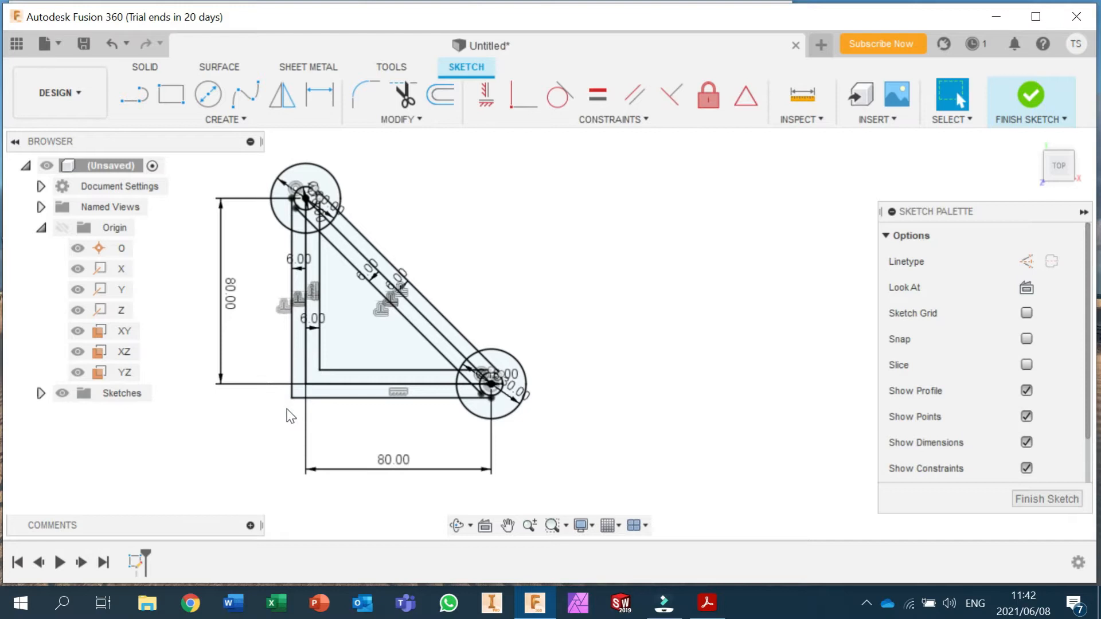
click(112, 43)
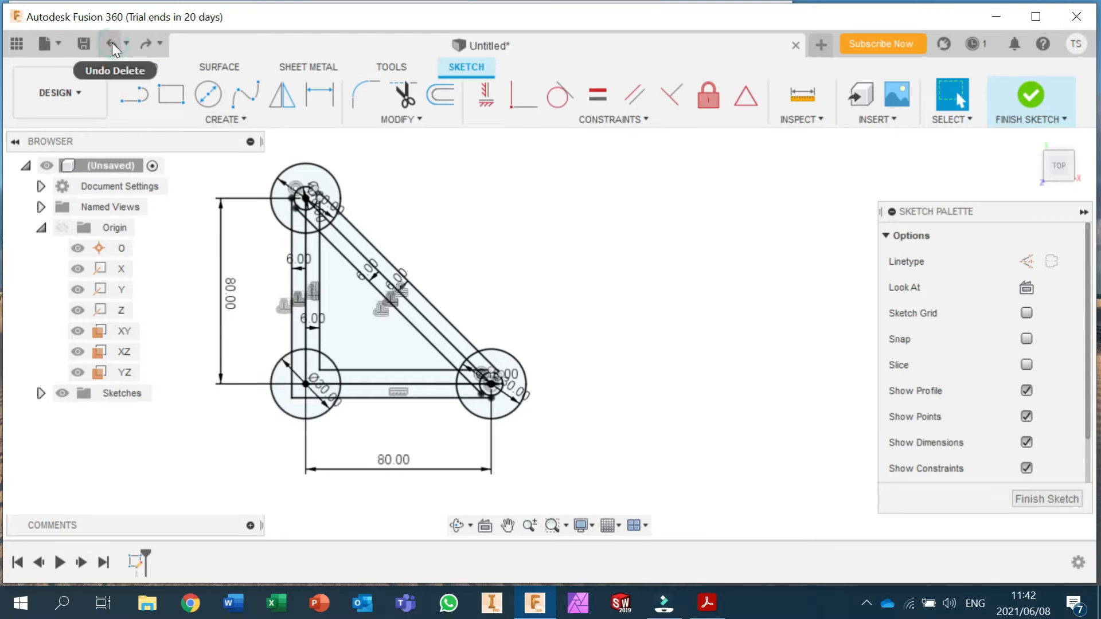
click(110, 42)
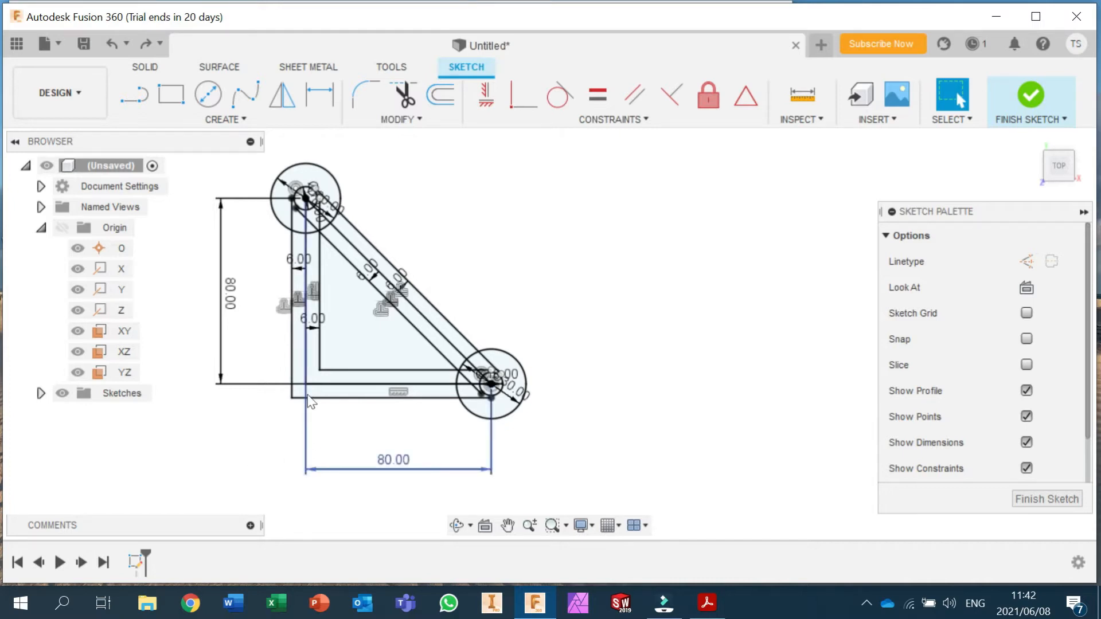
Step: Draw a 5 mm diameter circle just inside the lower-left corner, between the centre lines and the inner offset lines
scroll(278, 383, up, 5)
scroll(283, 390, down, 3)
scroll(290, 384, up, 3)
scroll(292, 395, down, 1)
scroll(298, 393, down, 2)
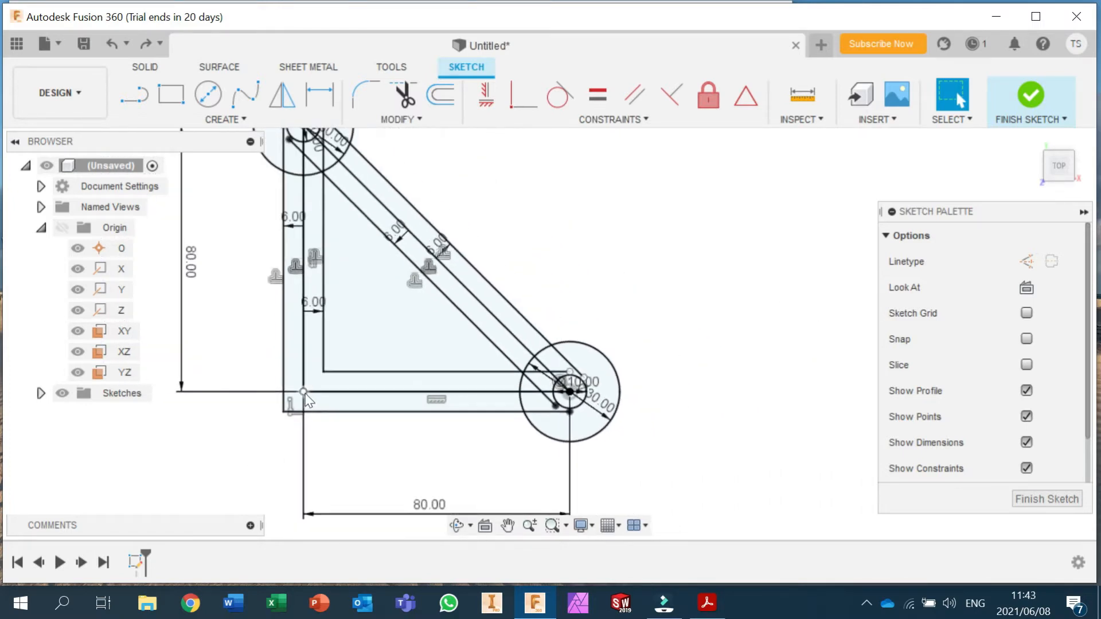
click(304, 370)
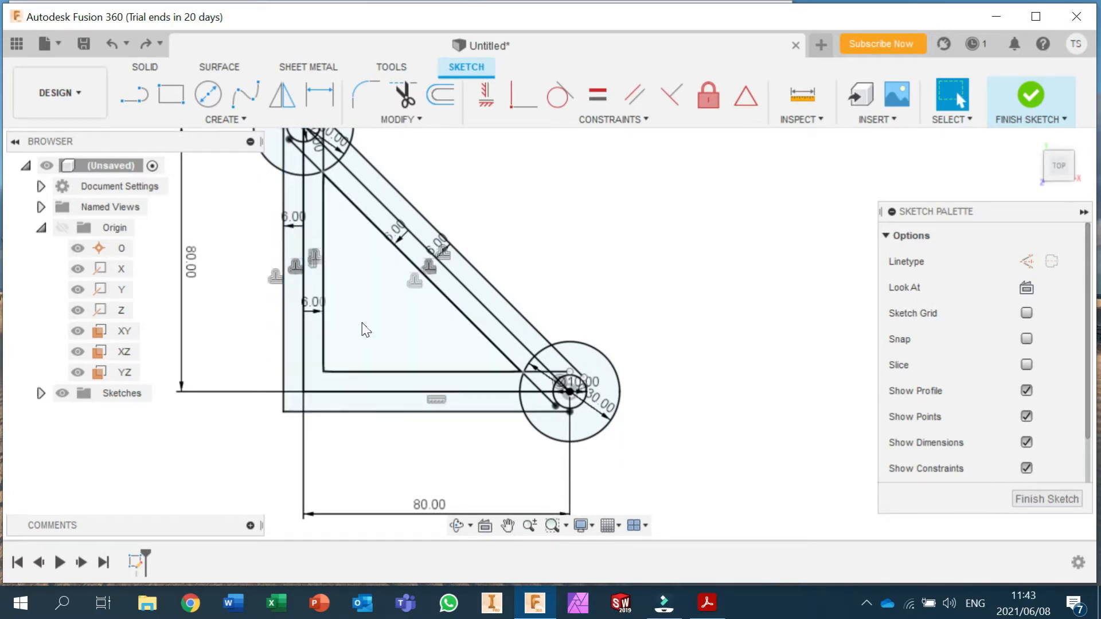
mouse_move(364, 325)
middle_down()
mouse_move(552, 337)
mouse_move(400, 321)
mouse_move(532, 348)
mouse_move(384, 339)
mouse_move(450, 329)
mouse_move(484, 352)
mouse_move(387, 328)
mouse_move(449, 311)
mouse_move(420, 327)
mouse_move(401, 373)
mouse_move(412, 371)
middle_up()
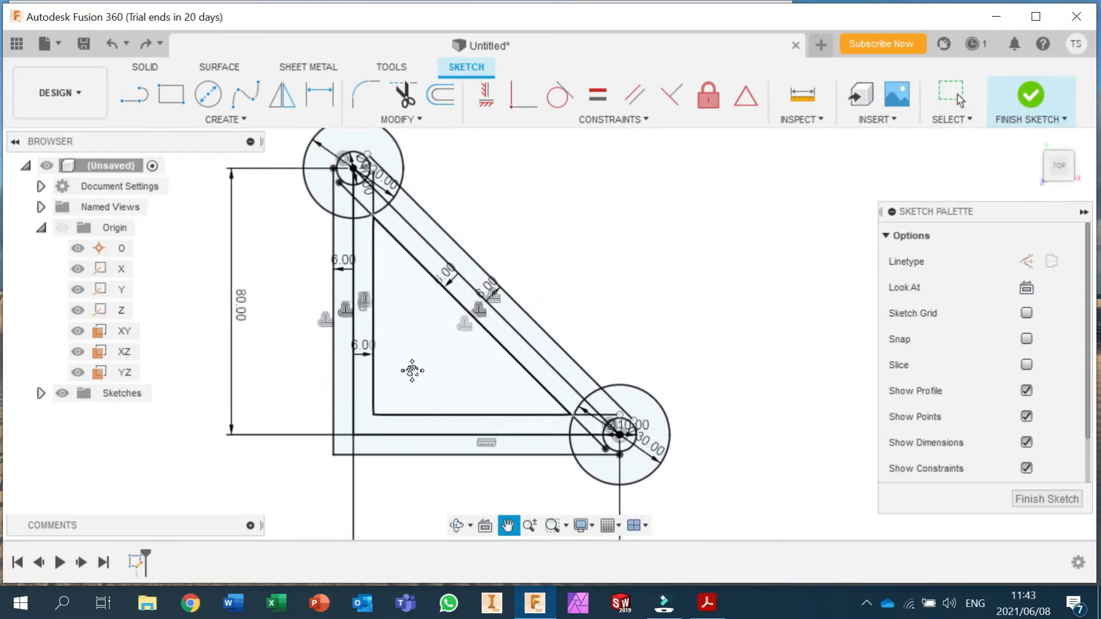
key(Escape)
scroll(408, 394, up, 1)
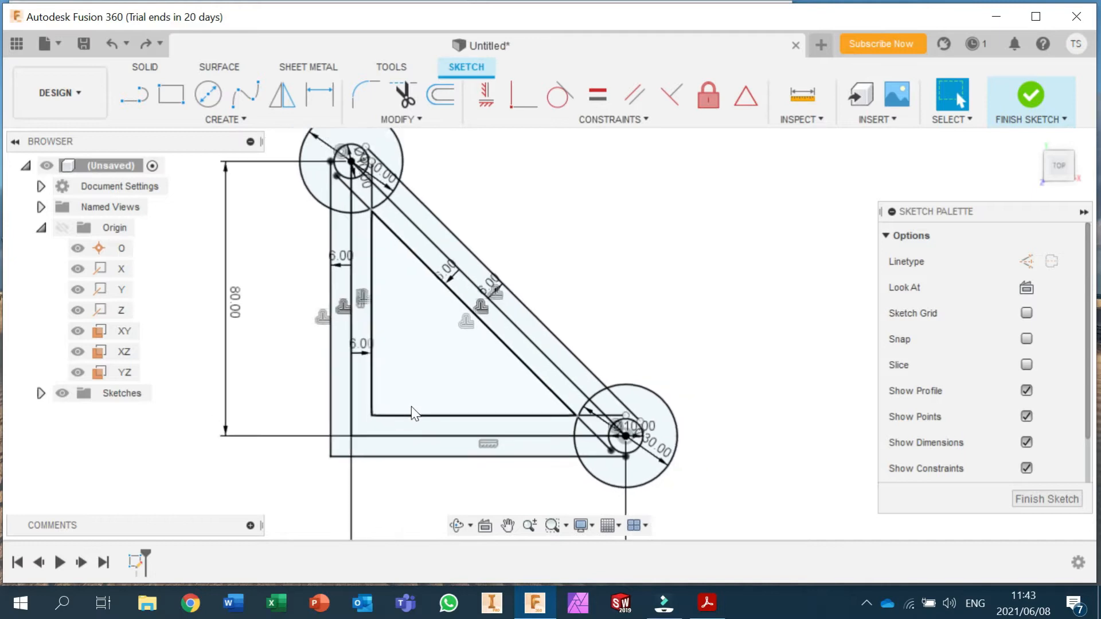
scroll(411, 419, up, 2)
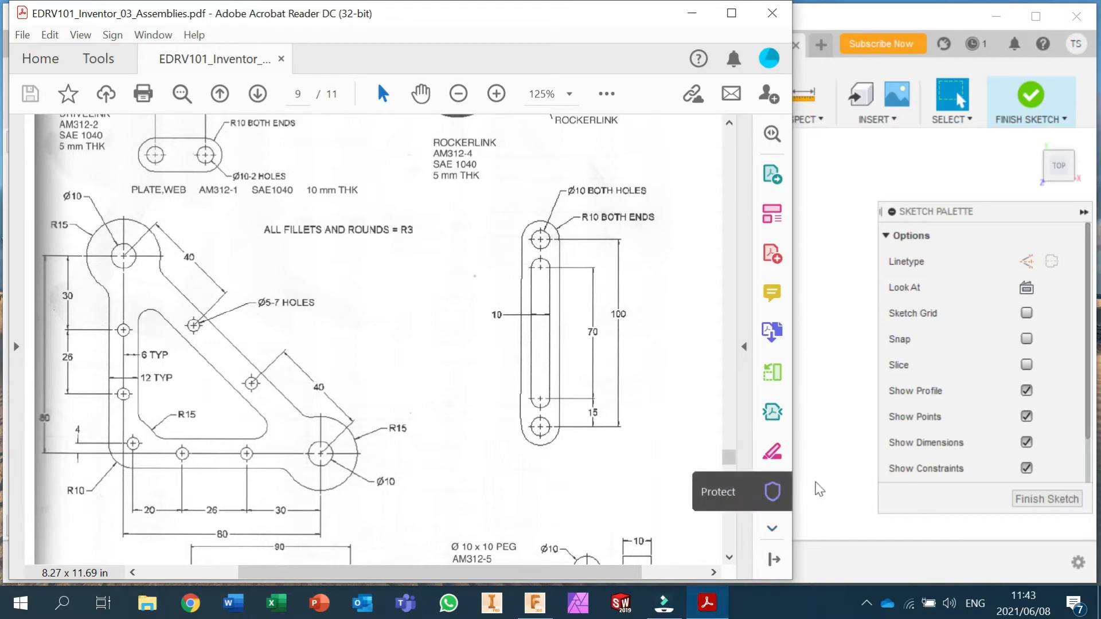
click(819, 489)
click(208, 93)
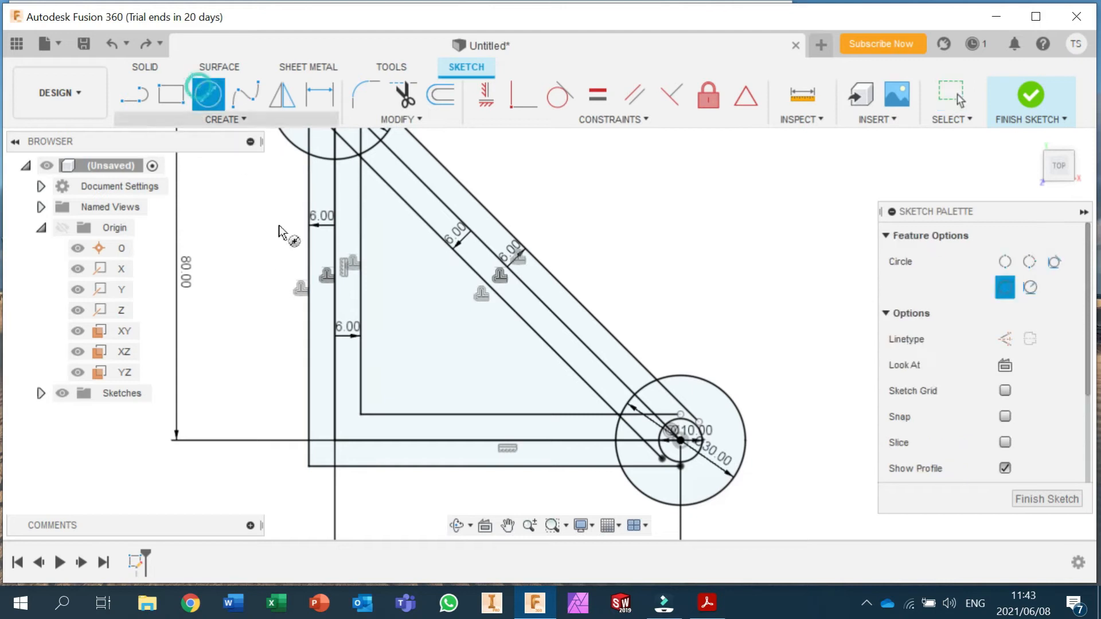
click(346, 424)
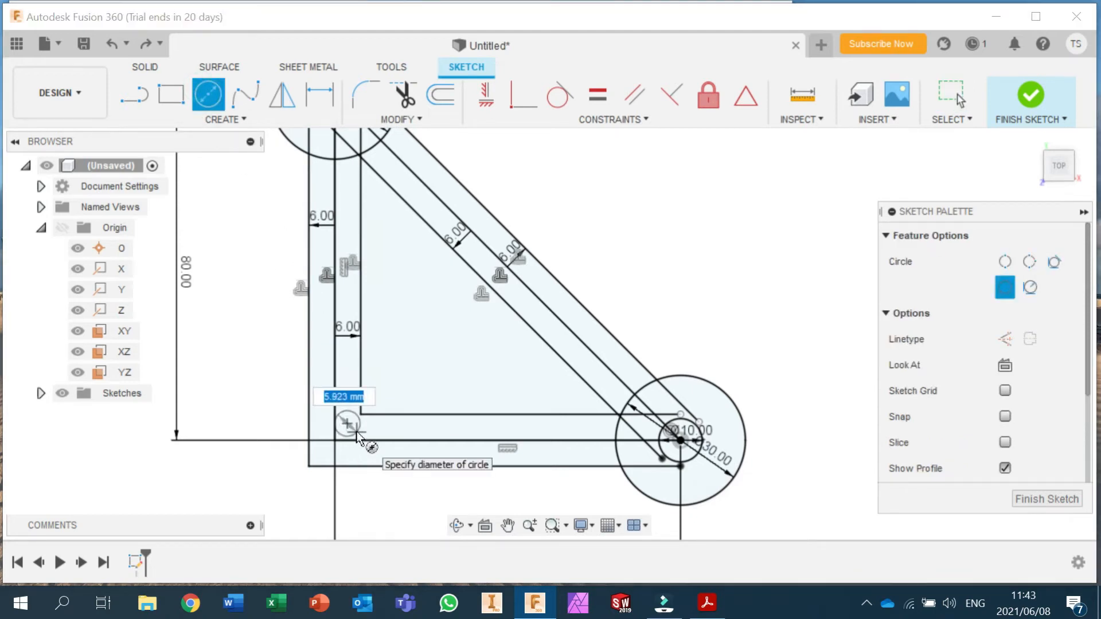
text(6)
key(Return)
key(Escape)
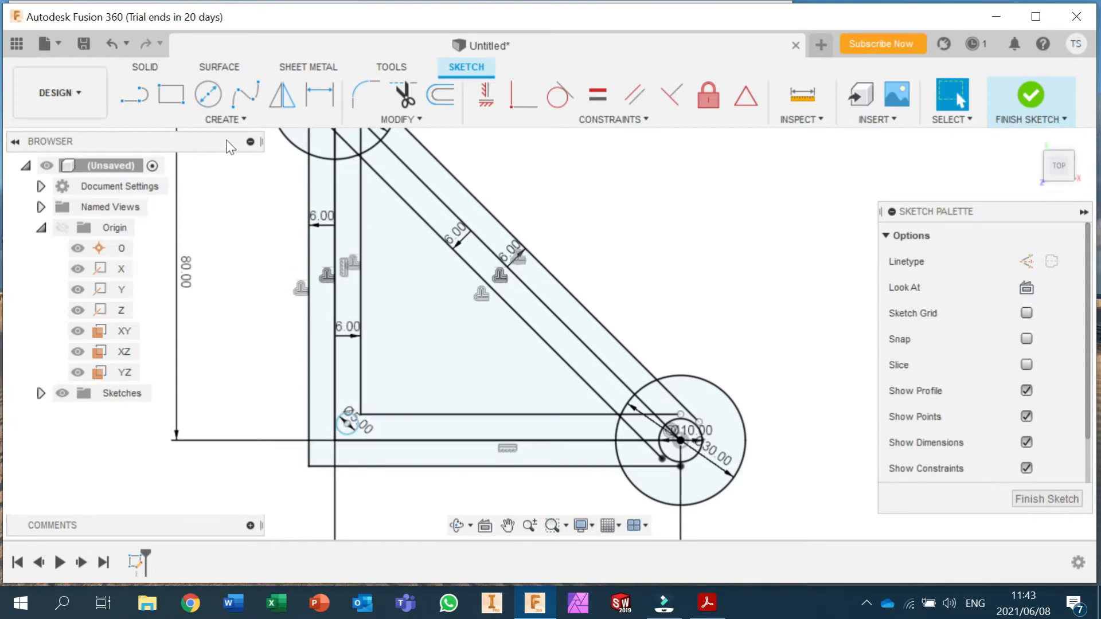
Step: Dimension the 5 mm circle's centre 4 mm from the vertical centre line and 4 mm from the horizontal centre line
click(319, 94)
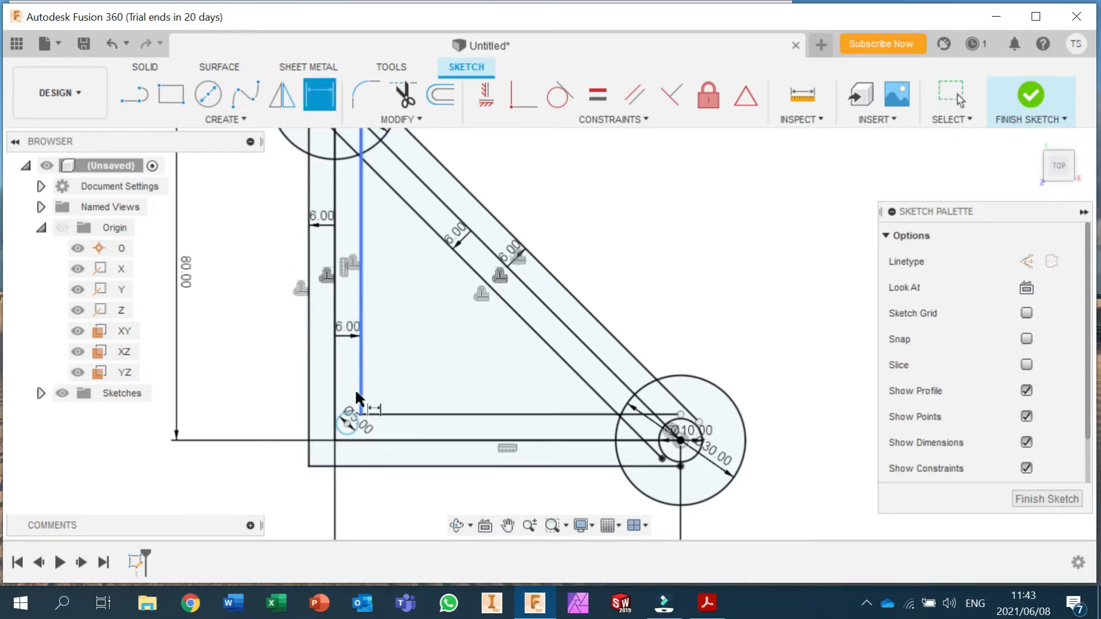
click(342, 418)
click(336, 416)
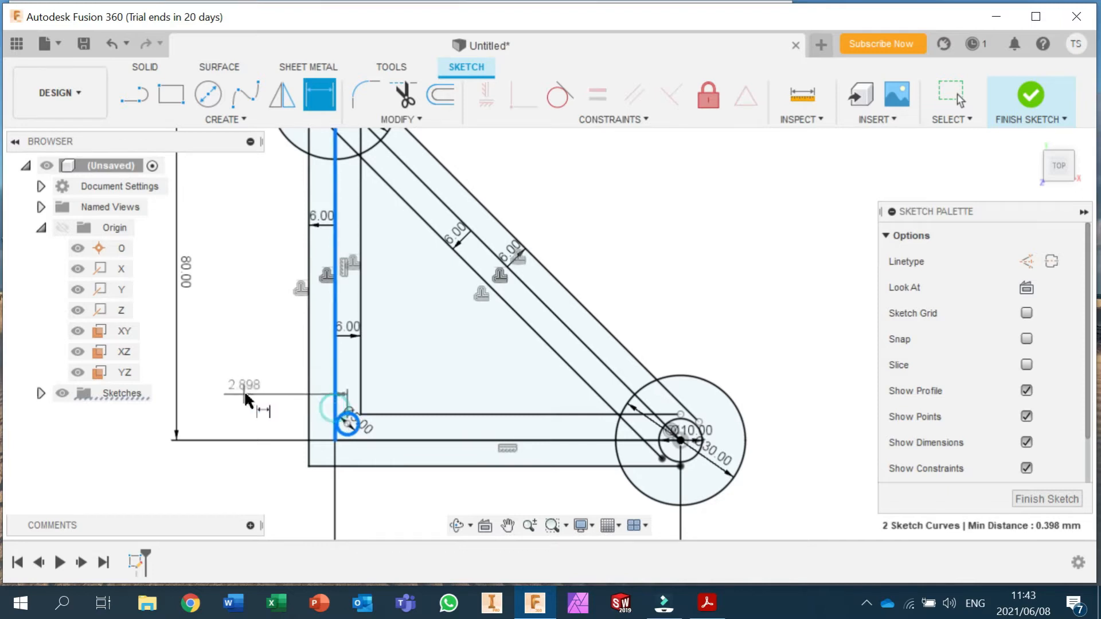
click(243, 390)
text(4)
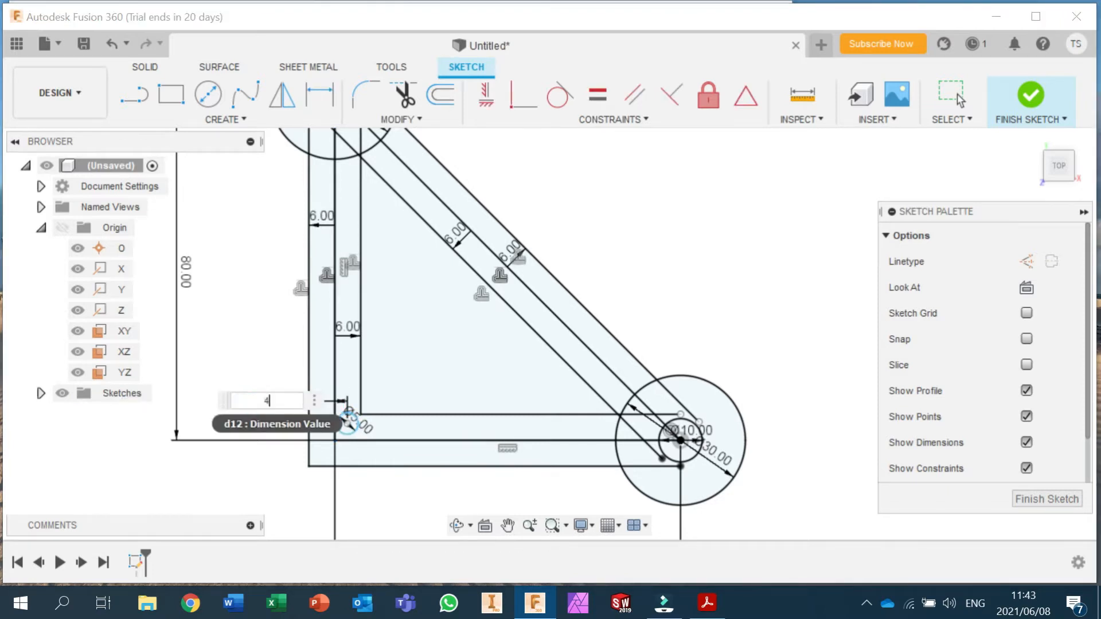
key(Return)
click(349, 429)
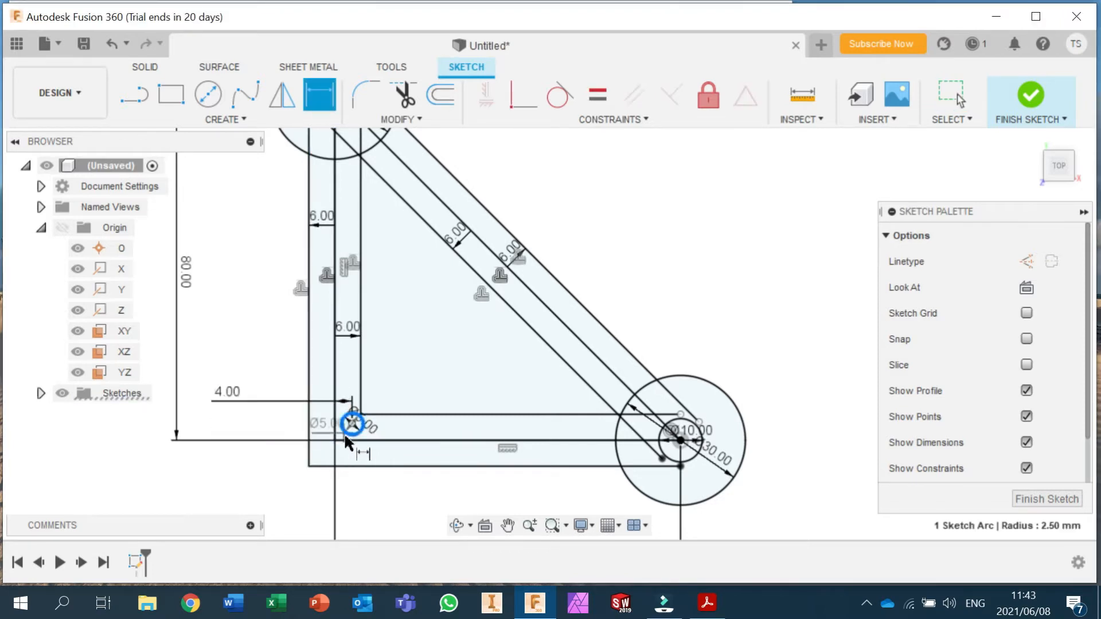
click(355, 440)
click(352, 448)
text(4)
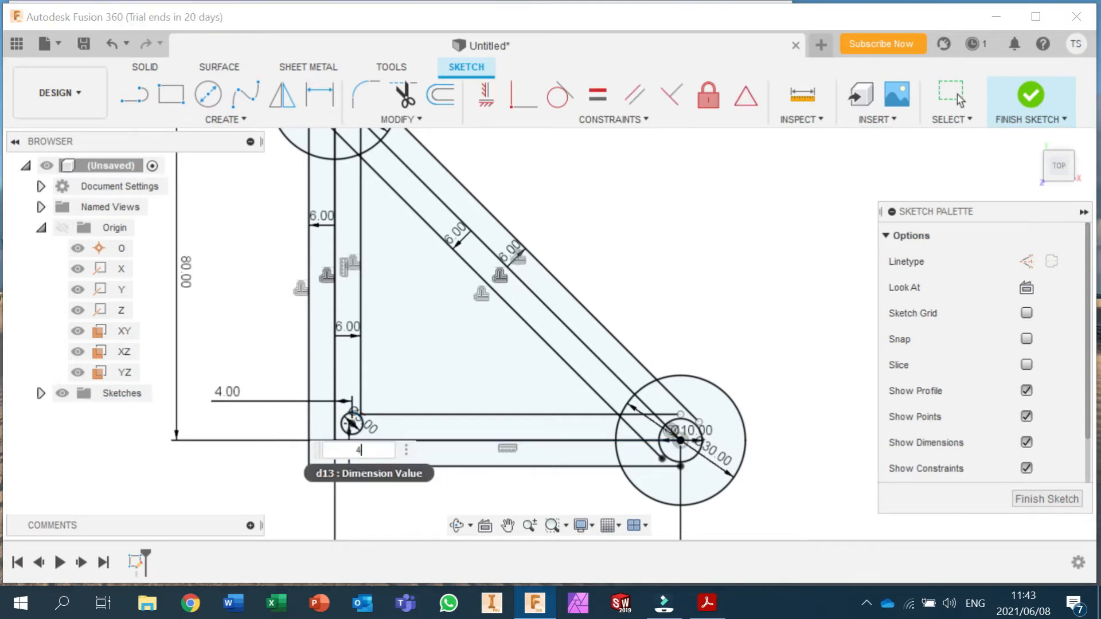
key(Return)
Step: Move the 4 mm horizontal dimension text closer to the small corner circle
scroll(338, 430, up, 4)
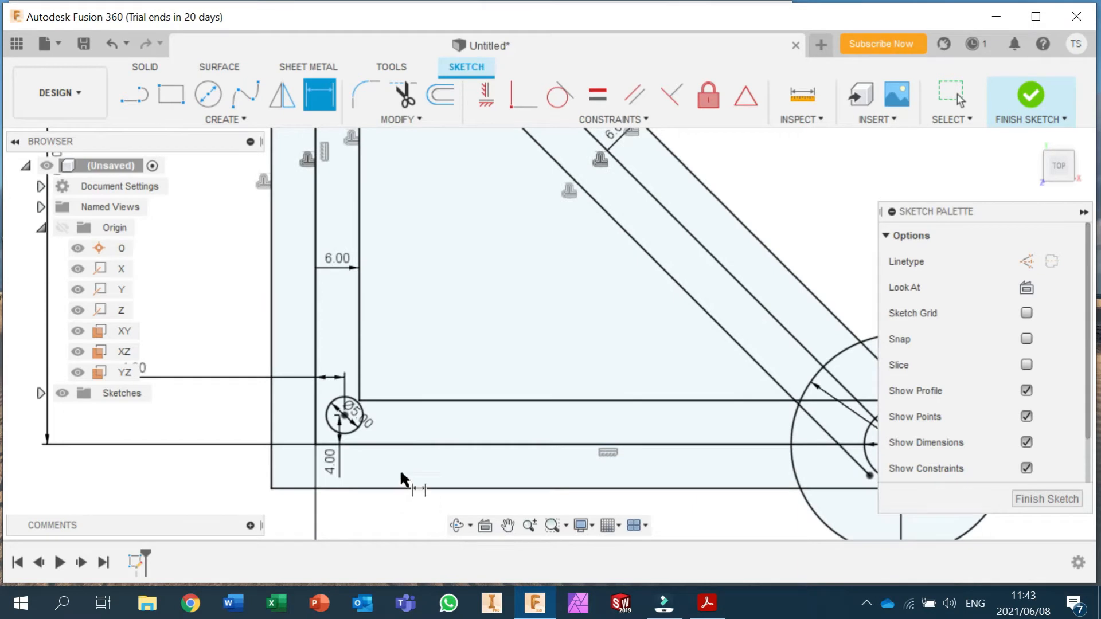
scroll(395, 479, down, 2)
mouse_move(183, 386)
mouse_down()
mouse_move(283, 400)
mouse_move(273, 405)
mouse_up()
key(Escape)
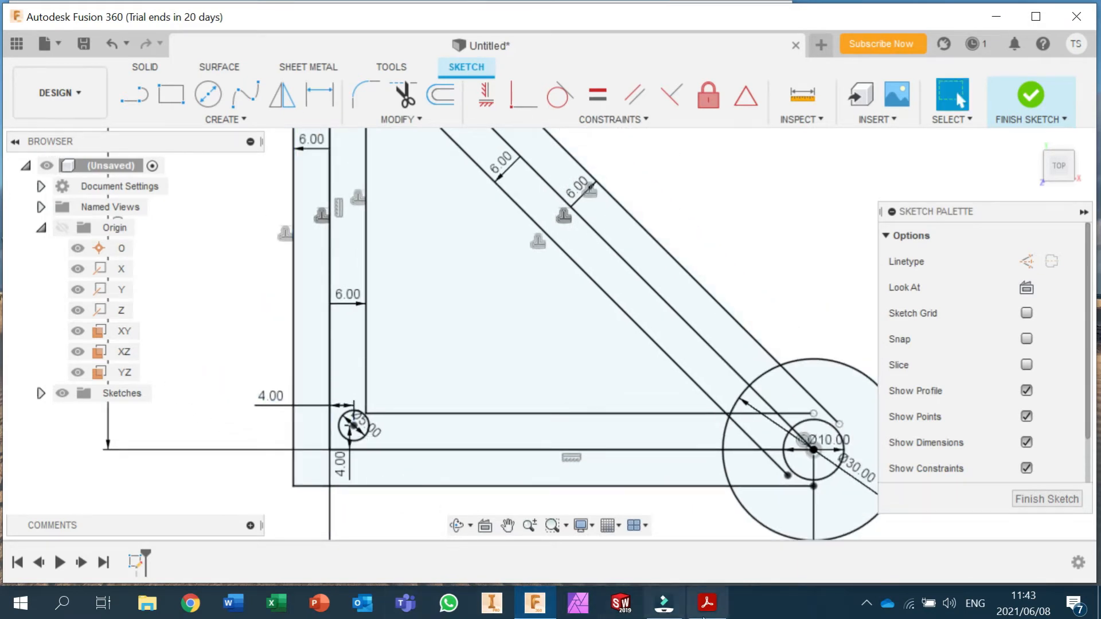
Step: Check the PDF drawing and draw a 30 mm diameter circle concentric with the 5 mm corner hole
click(706, 602)
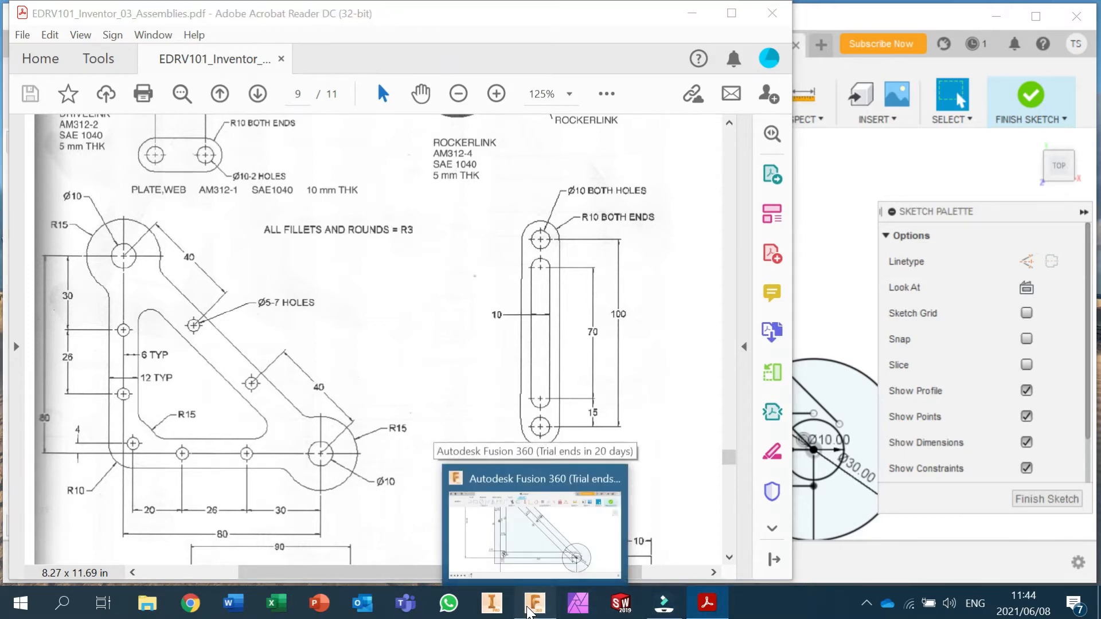
click(529, 613)
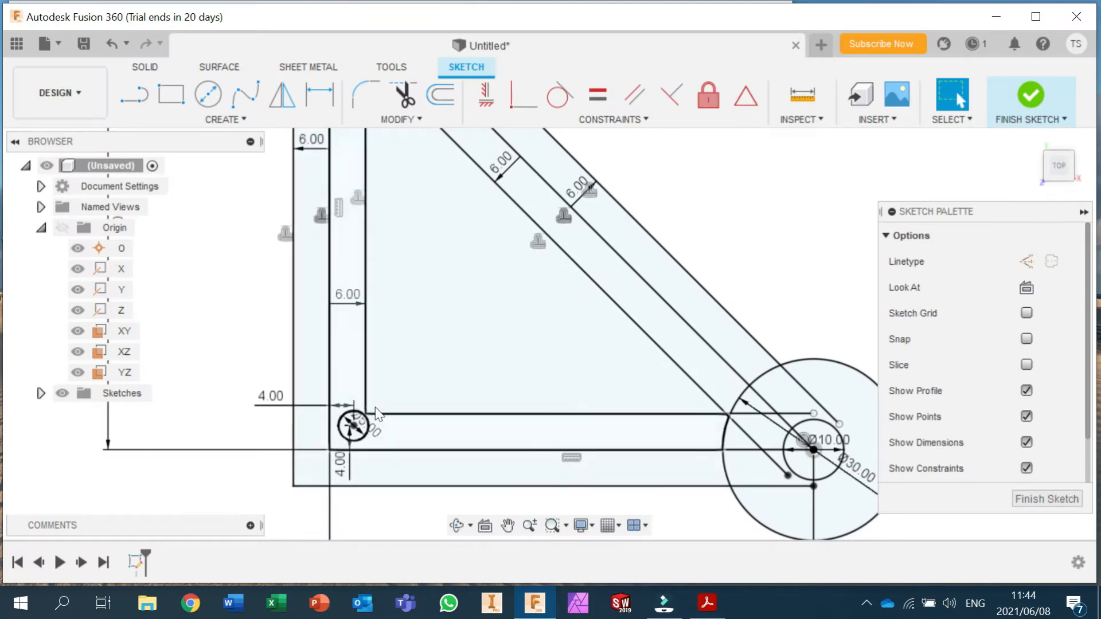
click(207, 94)
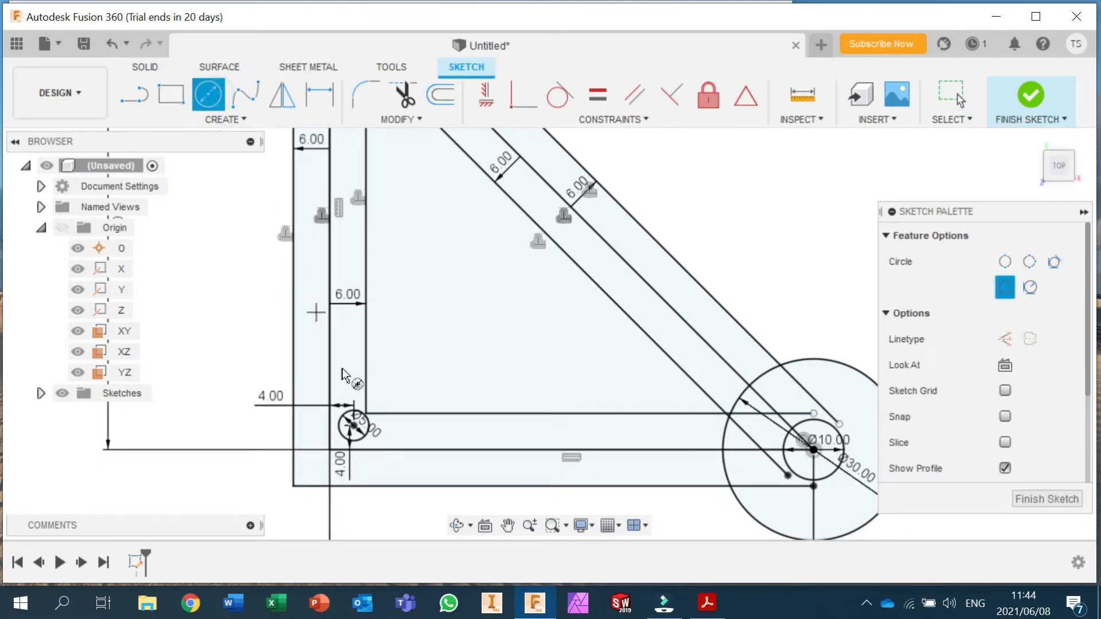
click(354, 426)
text(30)
key(Return)
key(Escape)
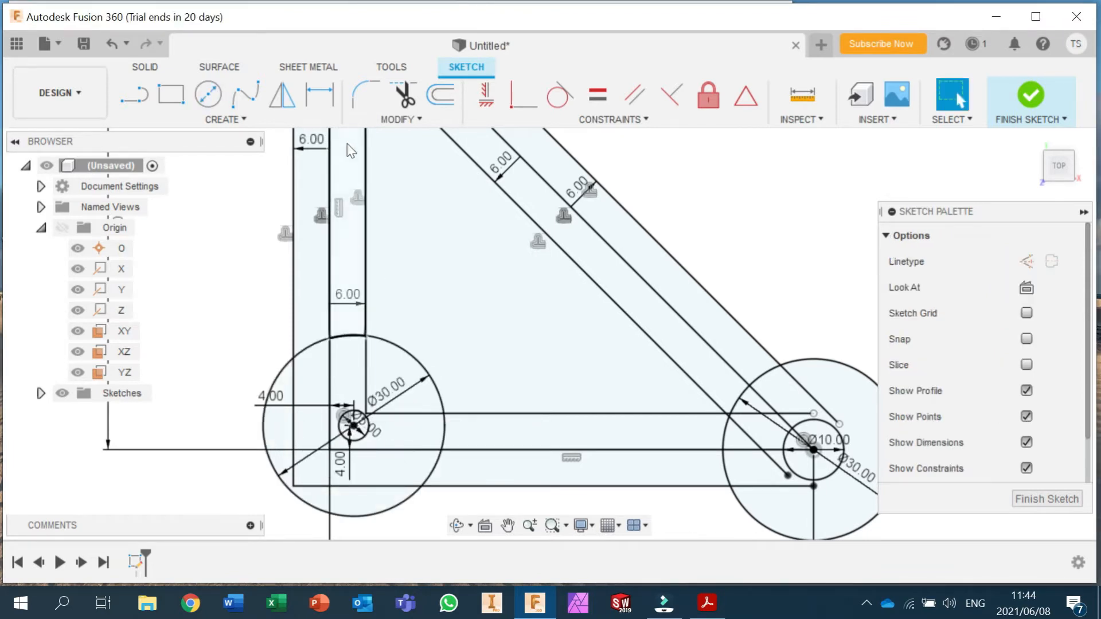
Step: Fillet the outer lower-left corner between the outer vertical and horizontal lines with a 10 mm radius
click(363, 93)
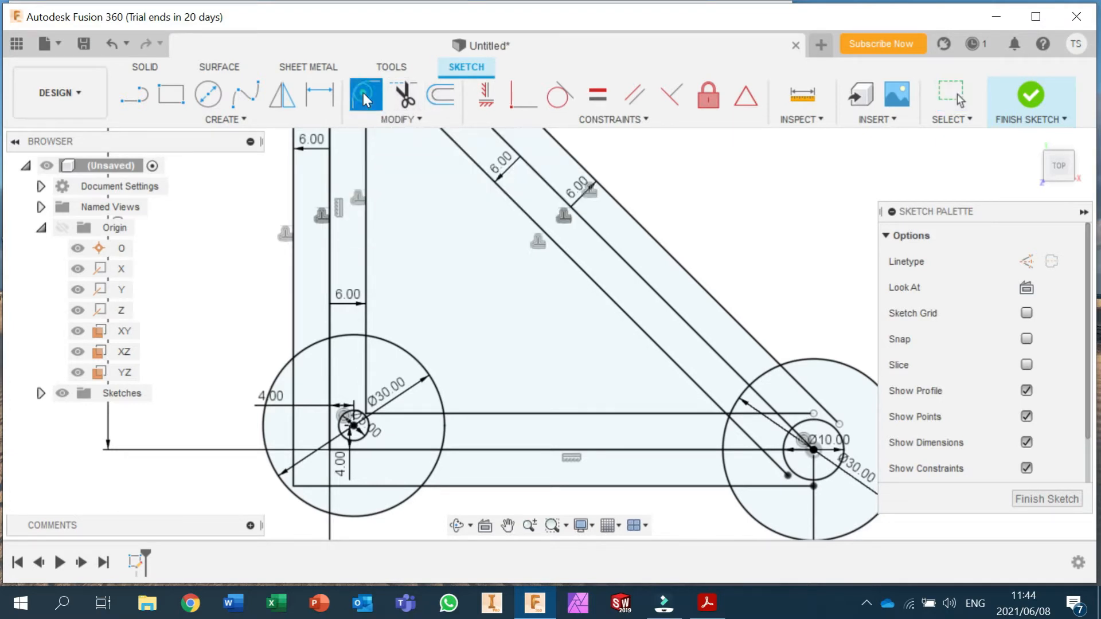
click(294, 441)
click(316, 487)
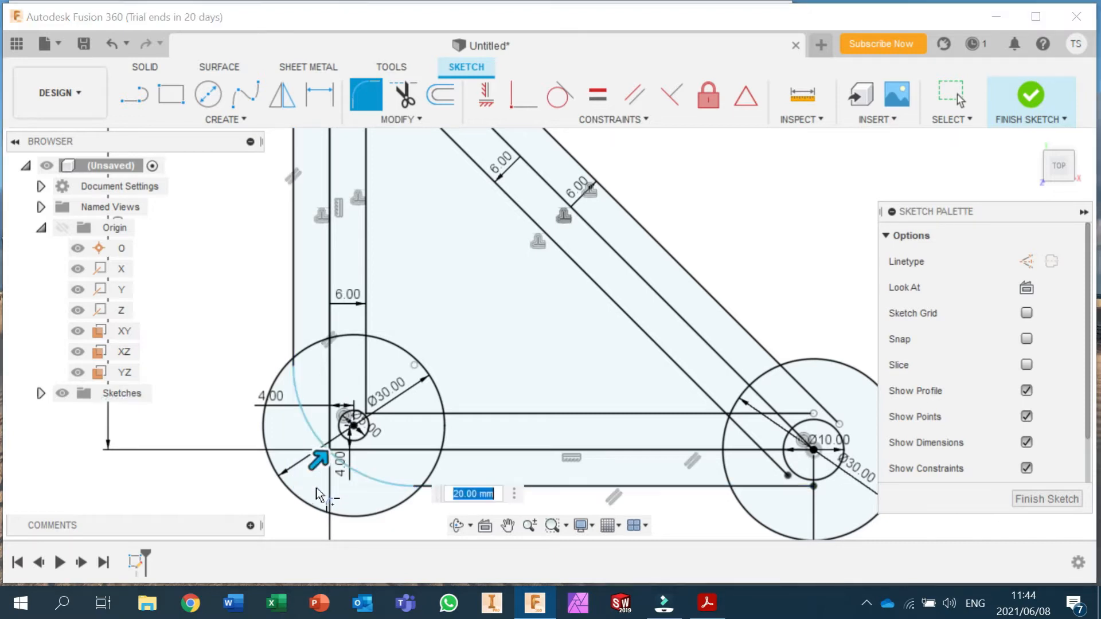
text(10)
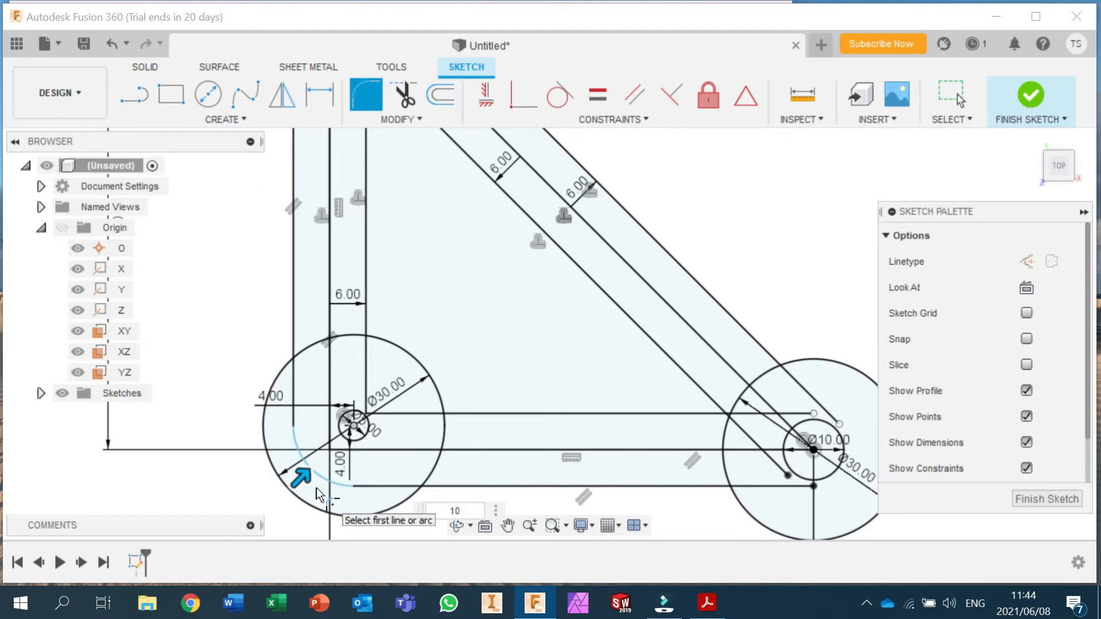
key(Return)
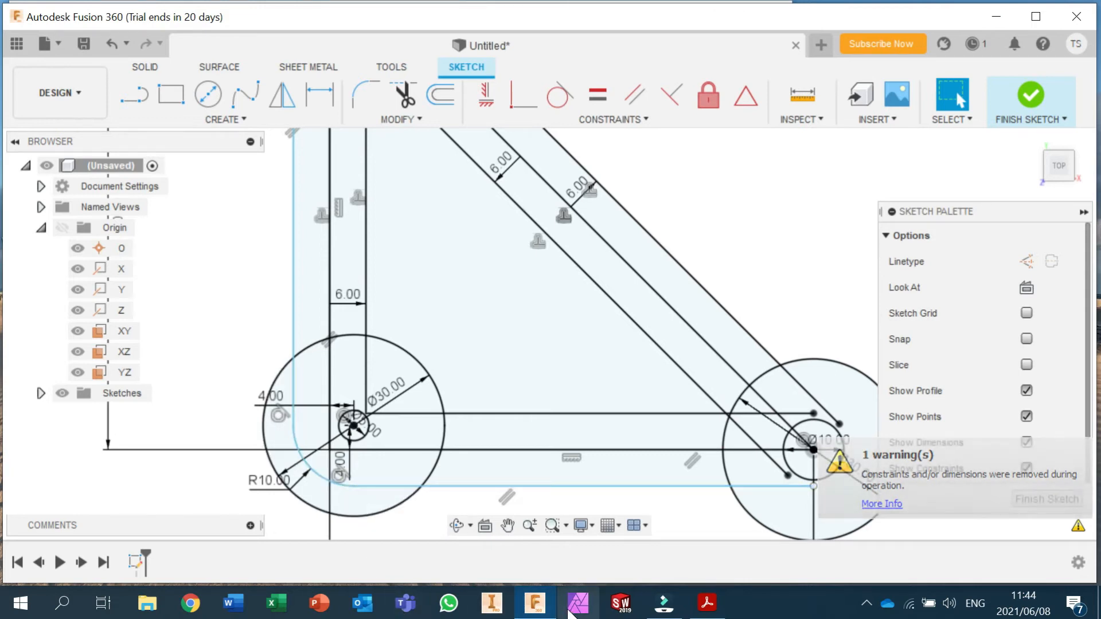
Step: Check the PDF drawing and fillet the inner triangle's lower-right corner, between the inner diagonal and horizontal lines, with a 3 mm radius
click(708, 607)
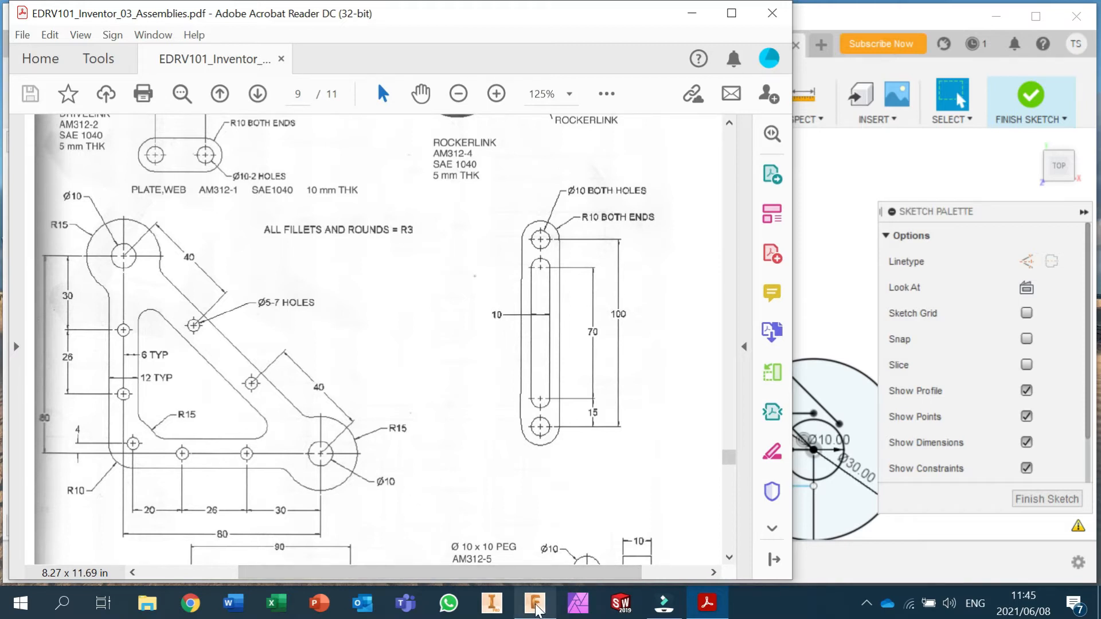
click(535, 603)
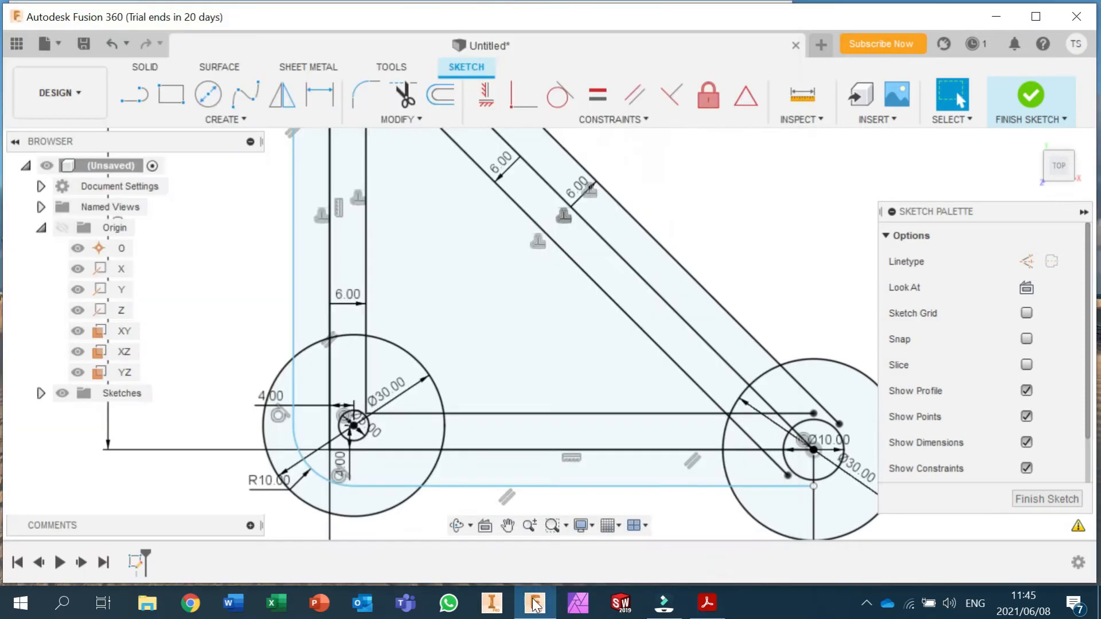
click(363, 95)
click(684, 379)
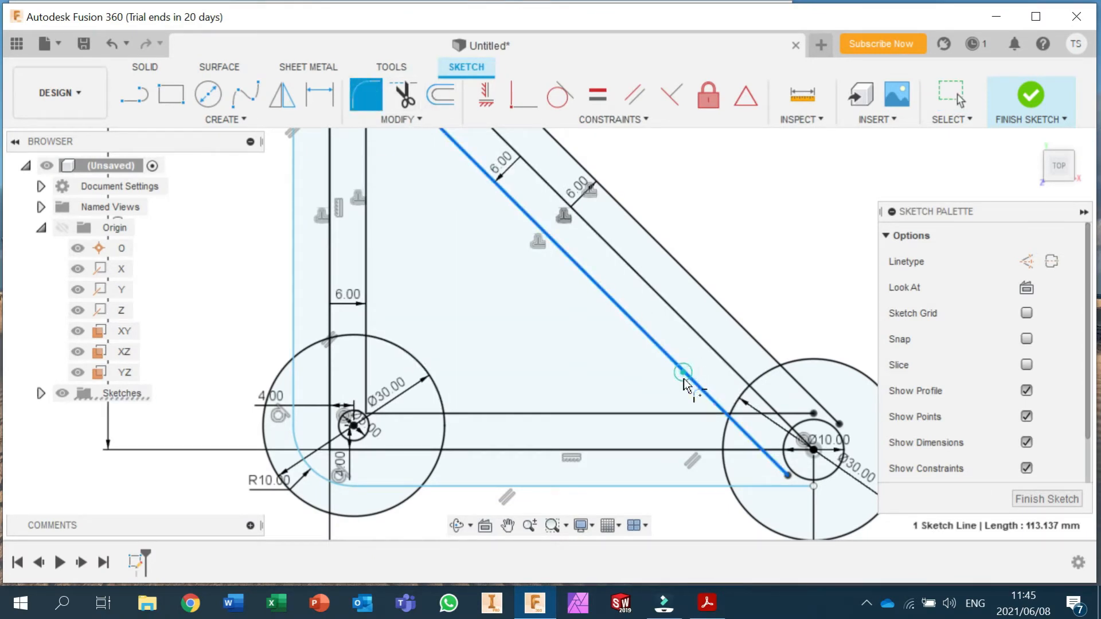
click(685, 412)
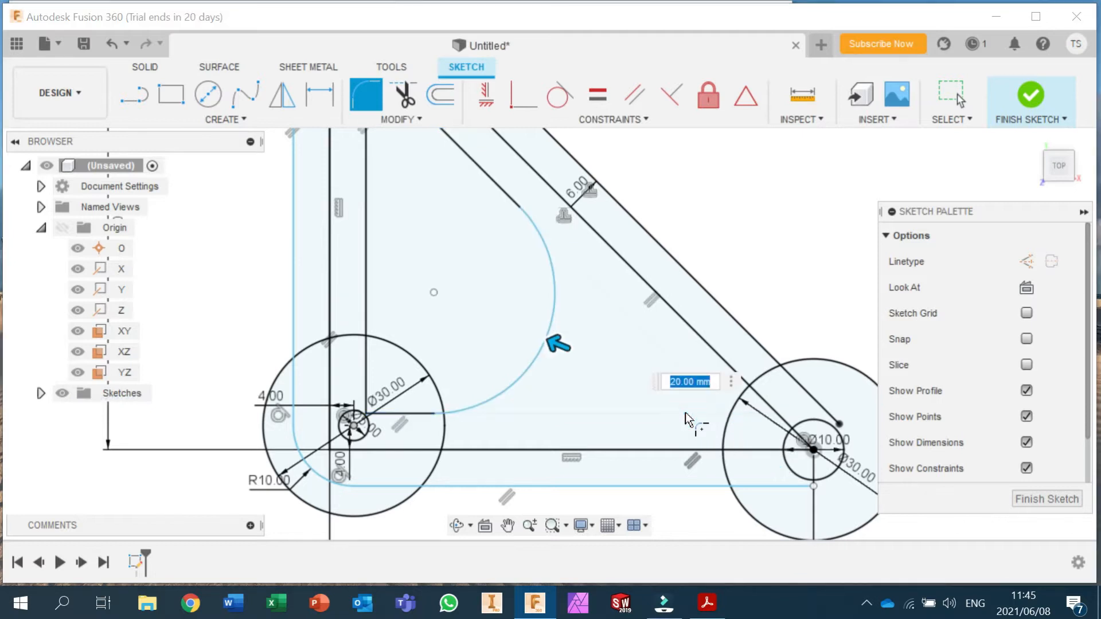
text(3)
key(Return)
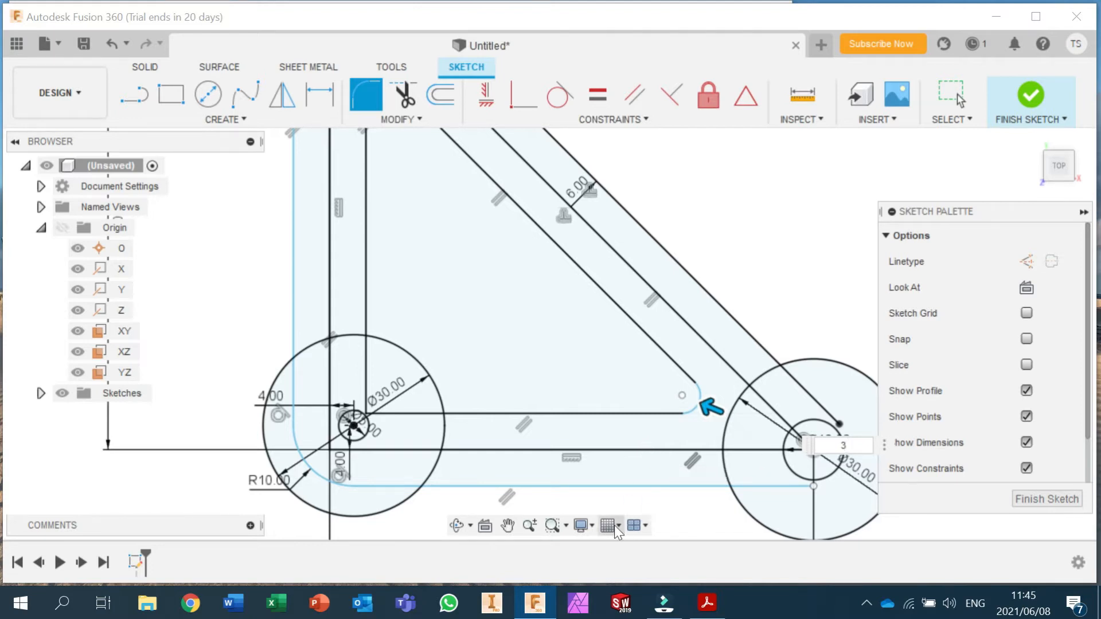
Step: Recheck the fillet radius in the PDF drawing and apply the pending 3 mm fillet at the inner triangle's lower-right corner
click(715, 609)
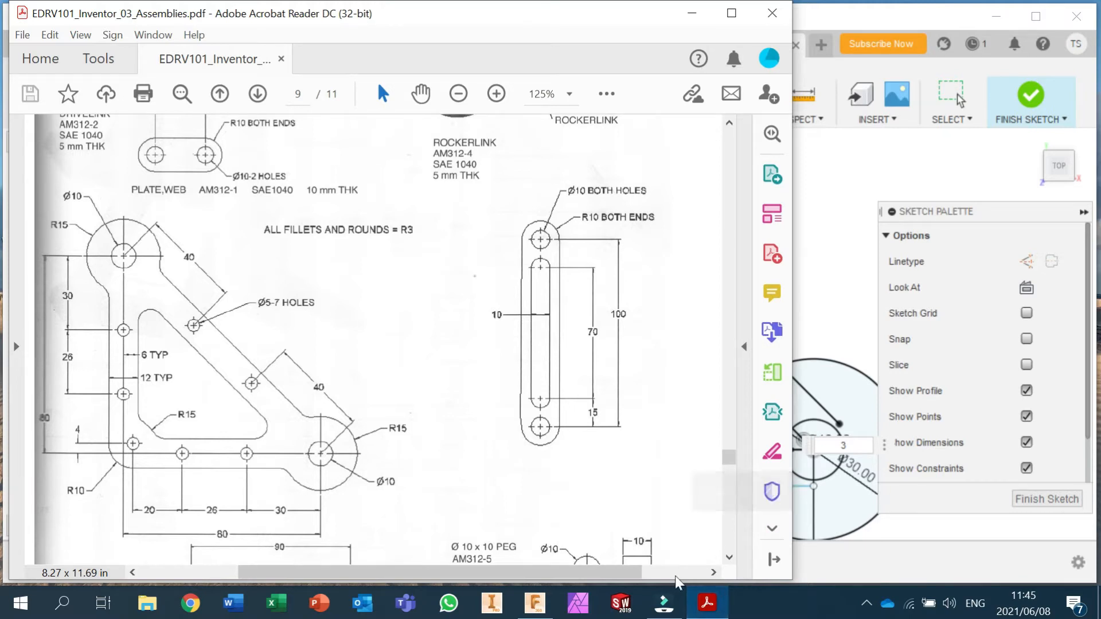
click(535, 601)
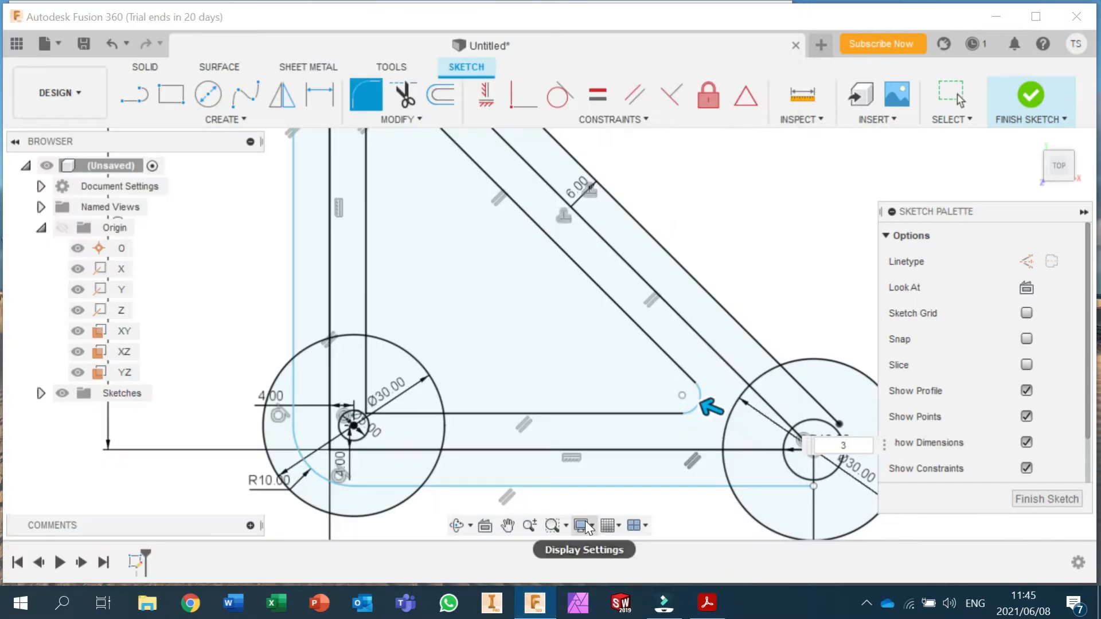
key(Return)
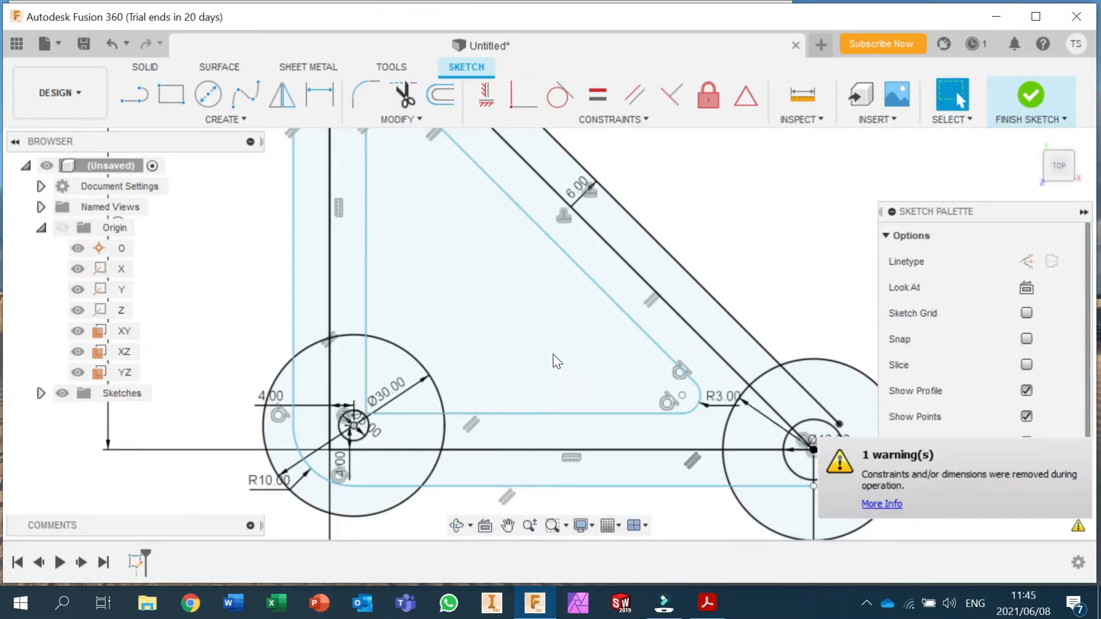
Step: Fillet the inner triangle's upper corner, between the inner vertical and diagonal lines, with a 3 mm radius
mouse_move(716, 247)
middle_down()
mouse_move(703, 356)
mouse_move(729, 346)
middle_up()
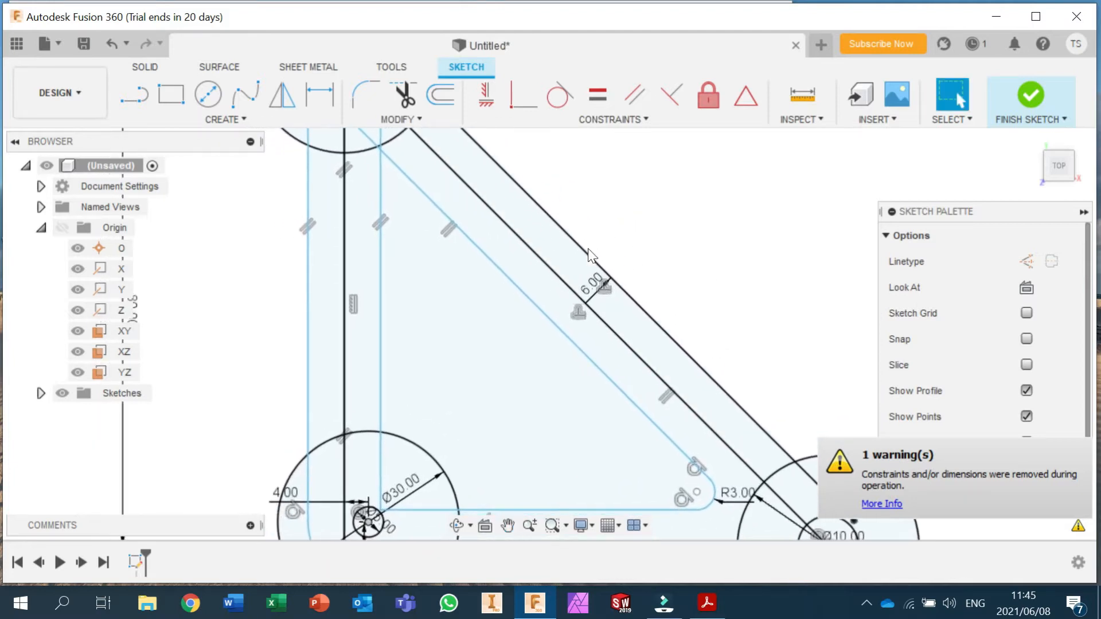
click(367, 95)
click(381, 208)
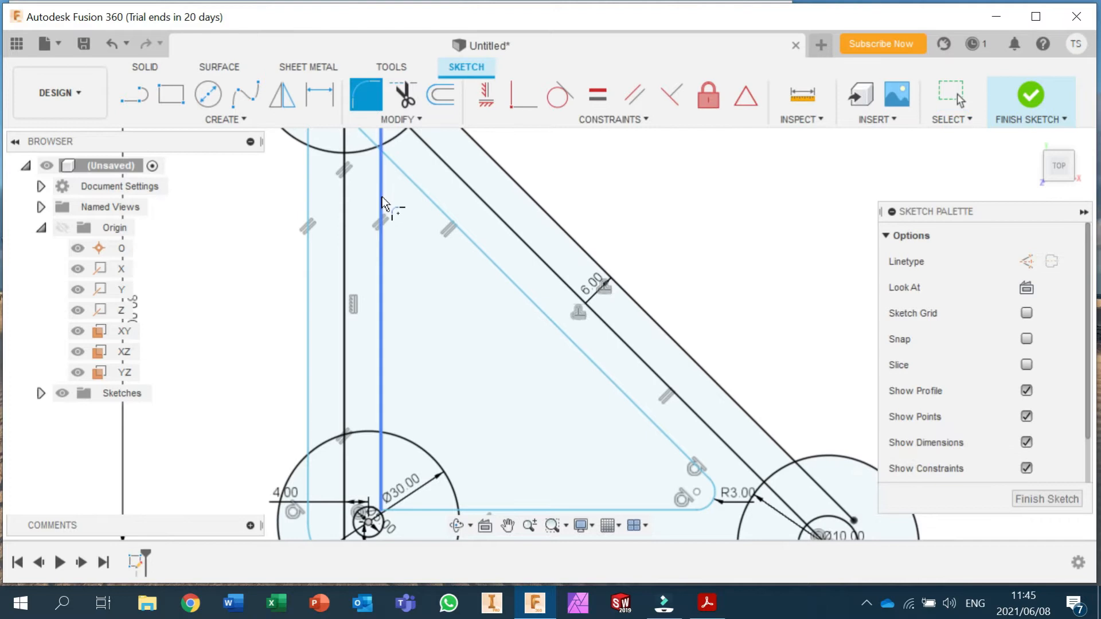
click(414, 194)
text(3)
key(Return)
Step: Dimension the inner and outer vertical lines at 6 mm each from the vertical centreline
scroll(401, 204, down, 2)
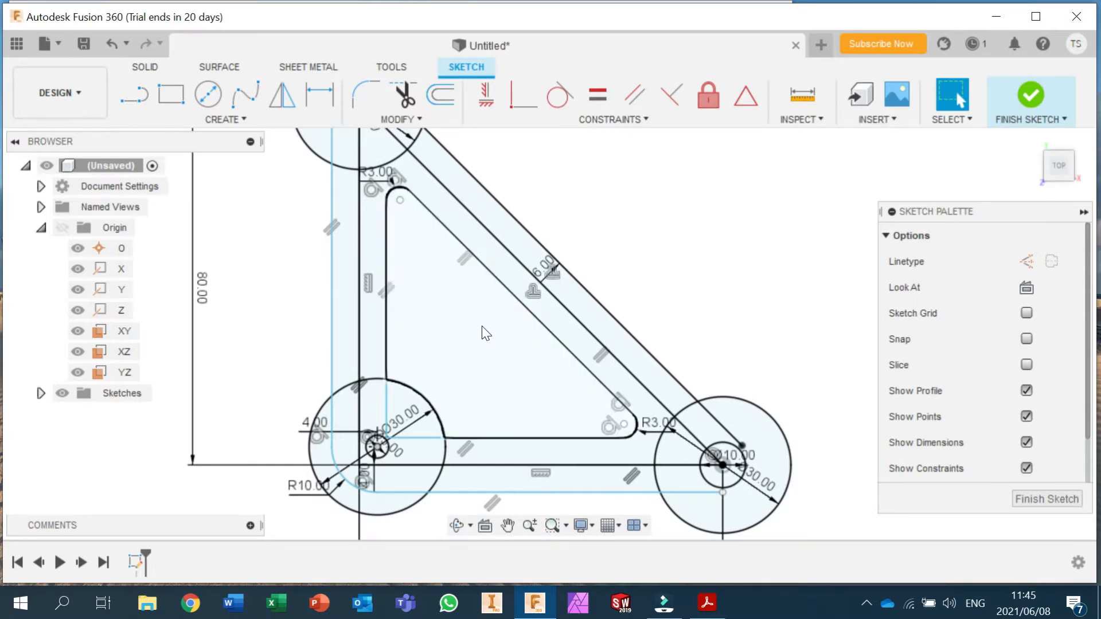
mouse_move(487, 342)
middle_down()
mouse_move(430, 342)
mouse_move(427, 363)
mouse_move(450, 356)
mouse_move(463, 384)
middle_up()
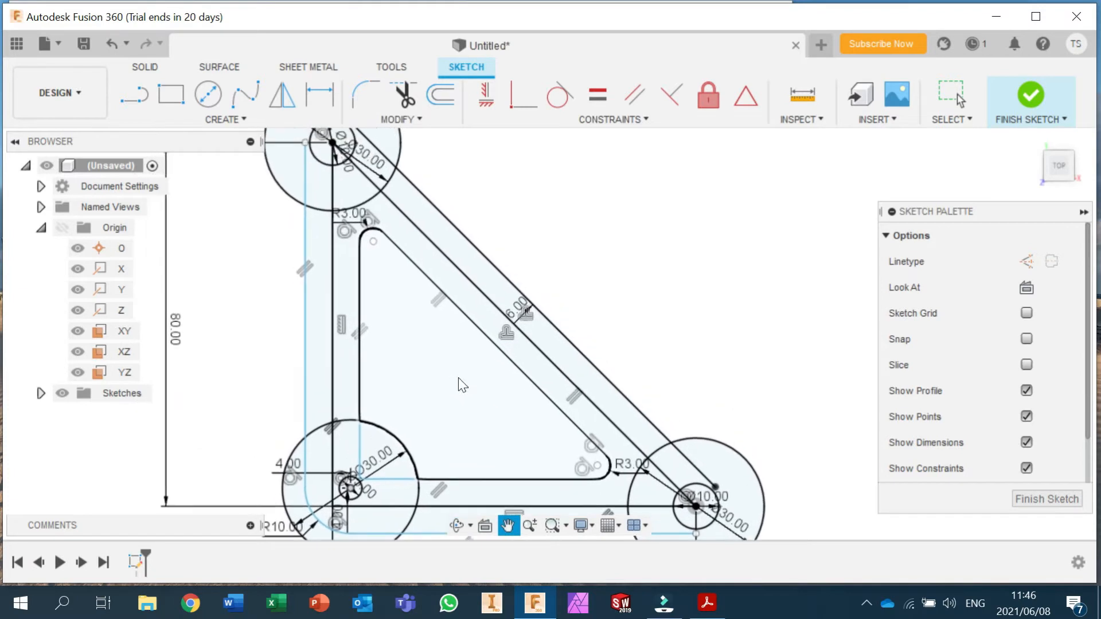
scroll(462, 385, down, 2)
middle_drag(572, 277, 554, 241)
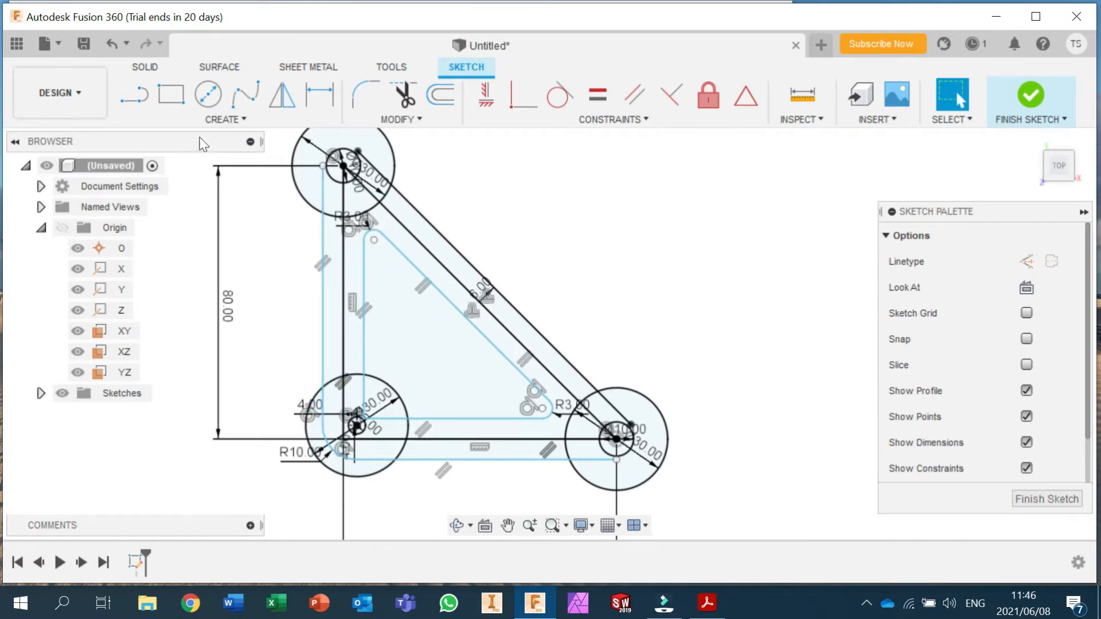
click(318, 94)
click(343, 287)
click(364, 286)
click(396, 303)
key(Return)
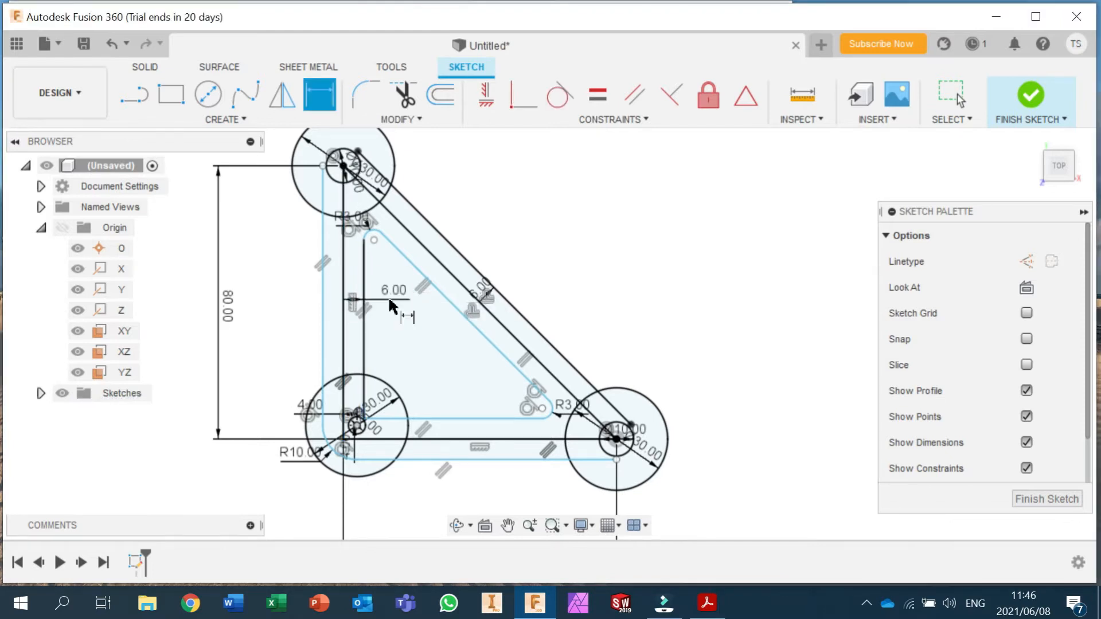
click(324, 315)
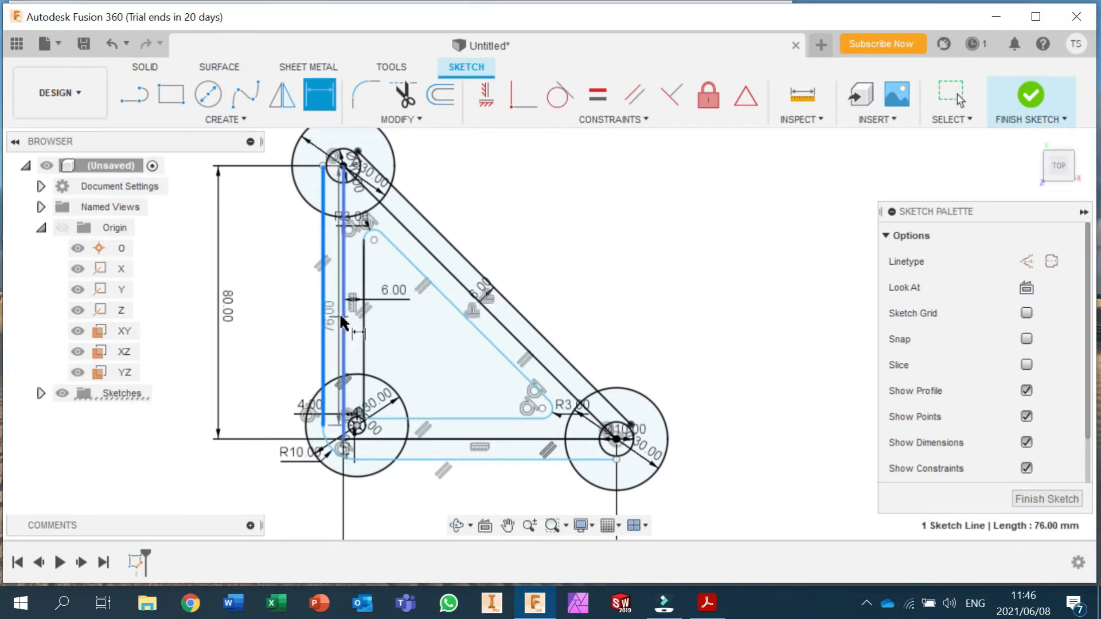
click(343, 320)
click(293, 323)
key(Return)
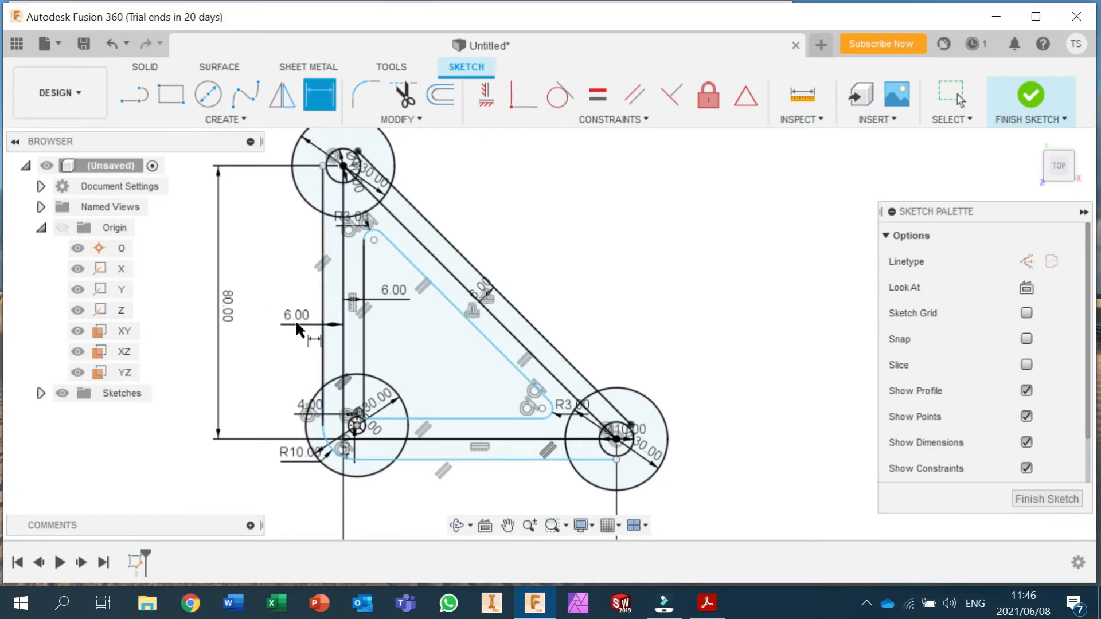
Step: Dimension the inner diagonal line at 6 mm from the diagonal centreline
click(459, 316)
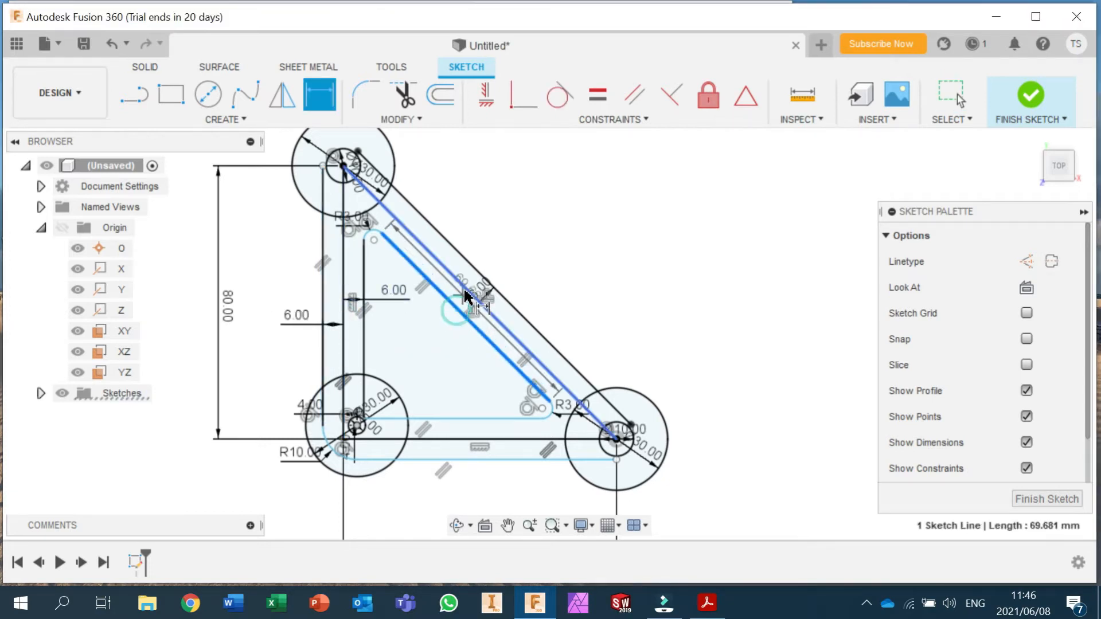
click(467, 291)
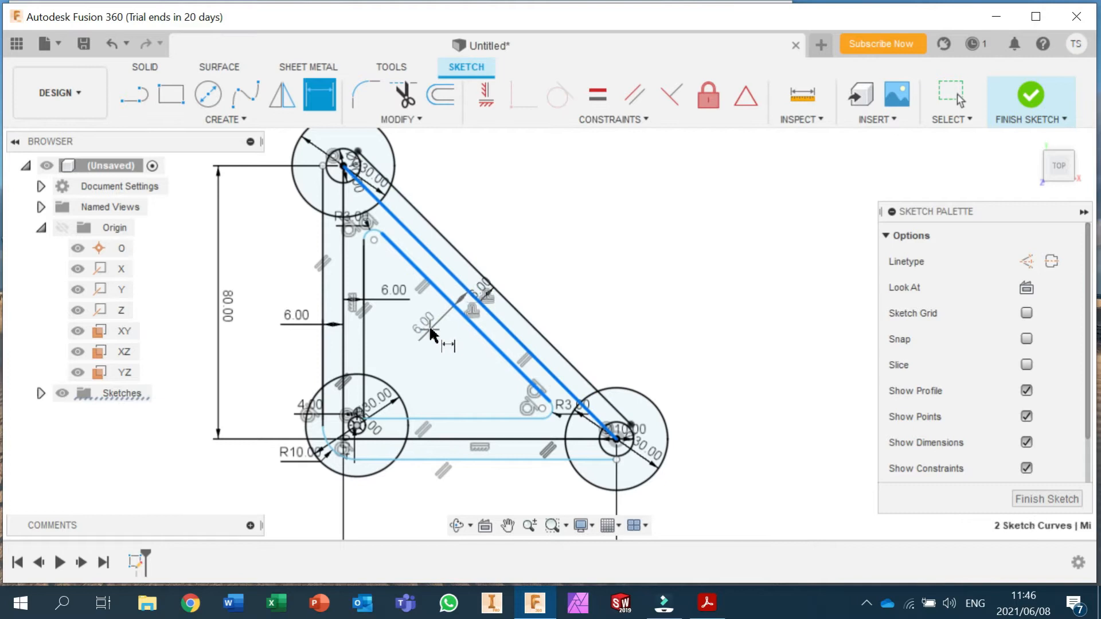
click(432, 335)
key(Return)
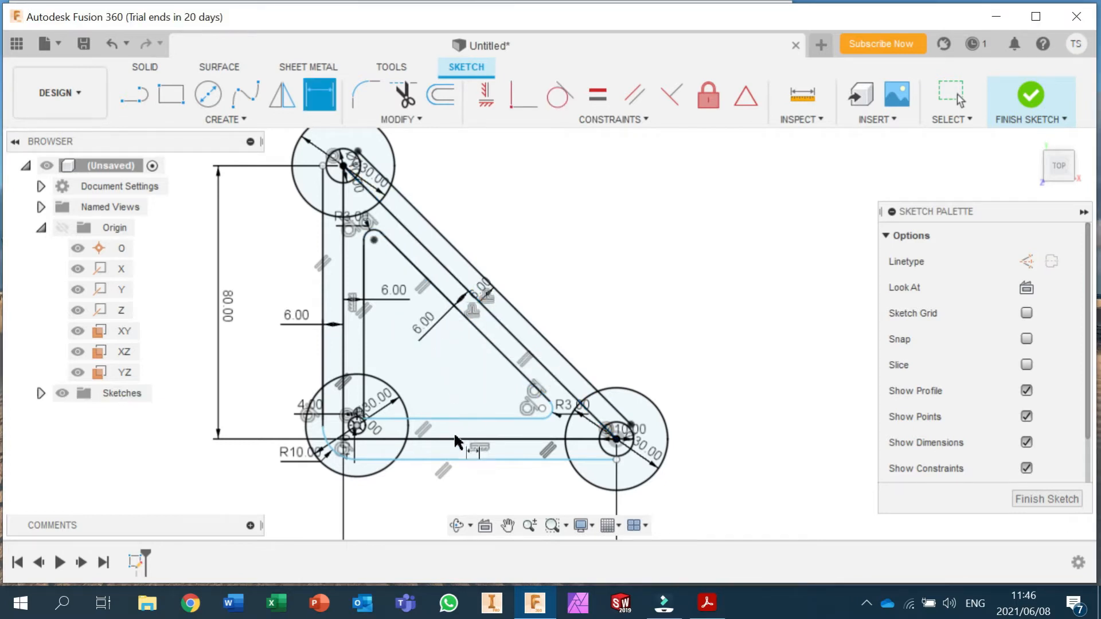
Step: Dimension the inner and outer horizontal lines at 6 mm each from the horizontal centreline
click(458, 439)
click(462, 419)
click(461, 401)
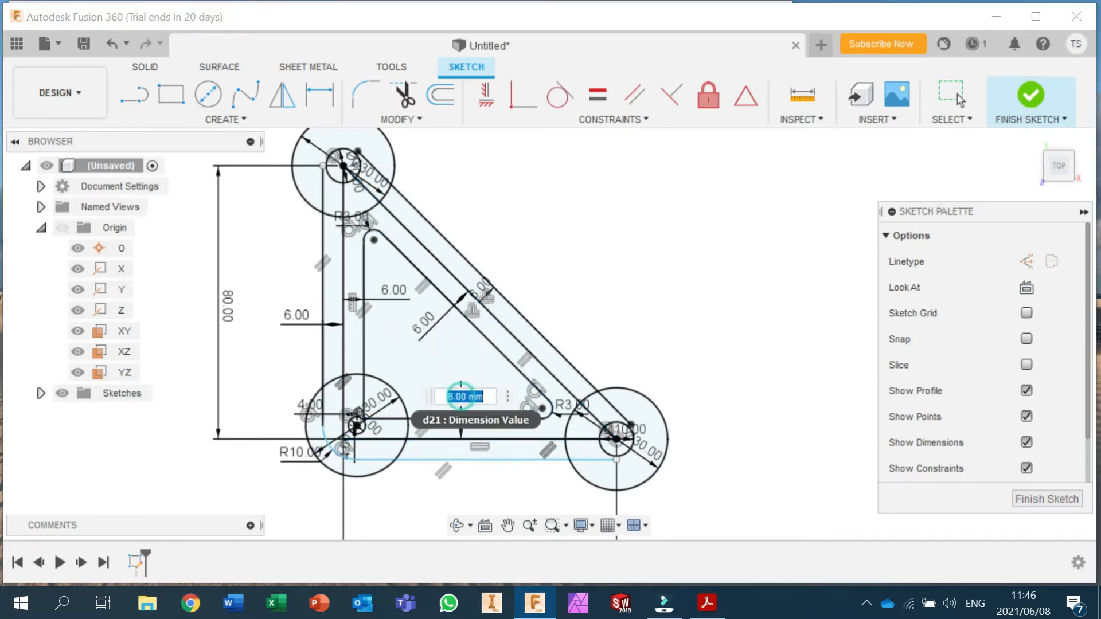
key(Return)
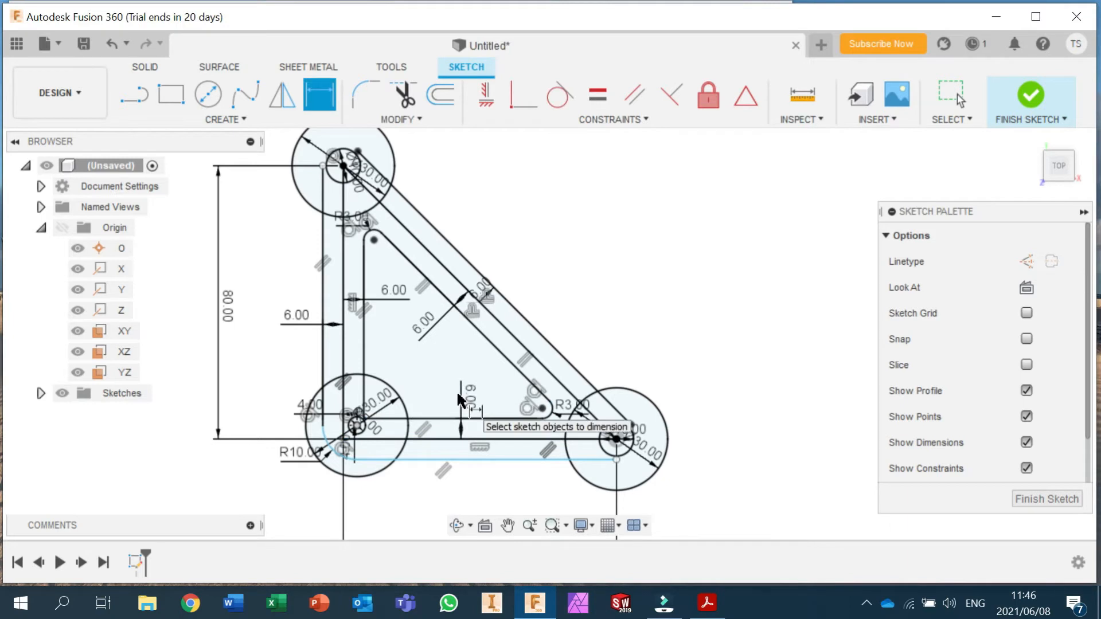
click(456, 459)
click(462, 439)
click(467, 485)
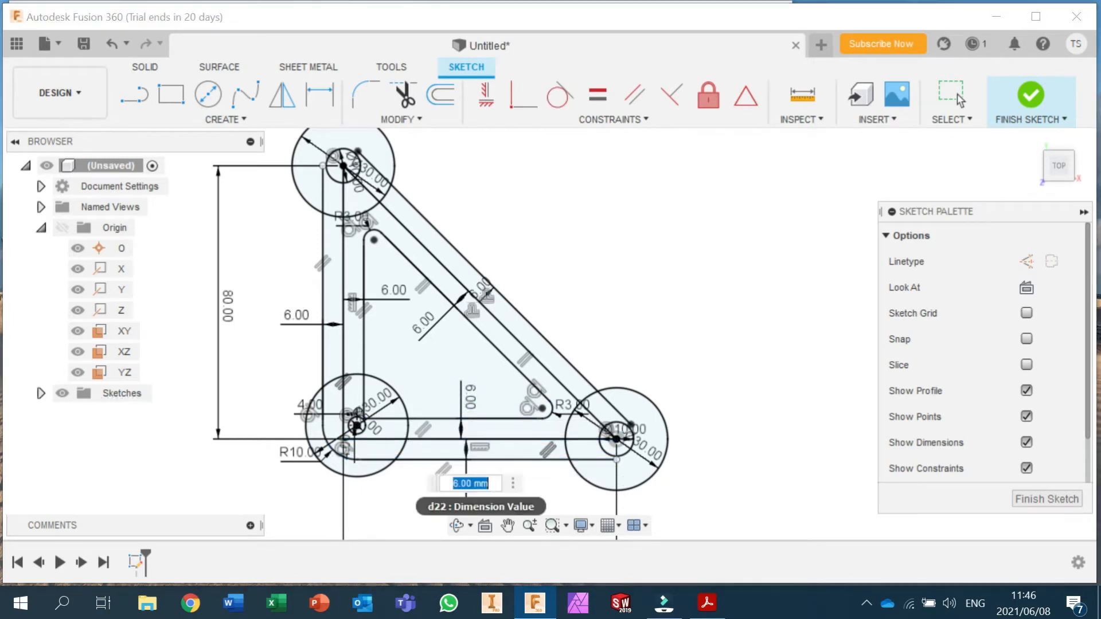
key(Return)
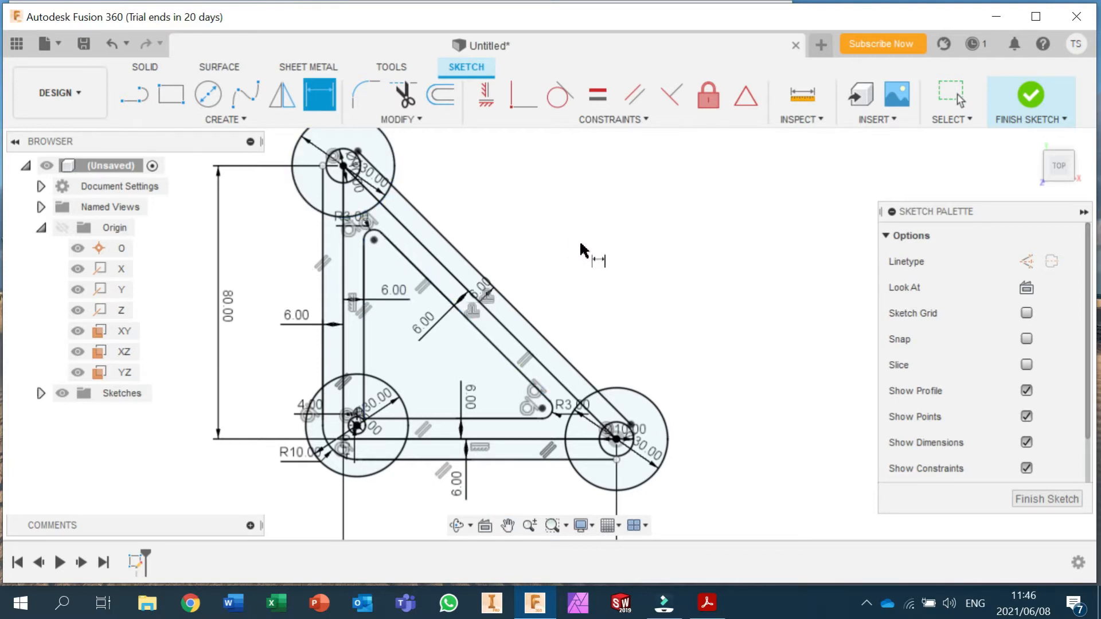
Step: Finish the sketch and start an extrusion with the upper boss, vertical bar and diagonal bar profiles
middle_drag(581, 252, 590, 263)
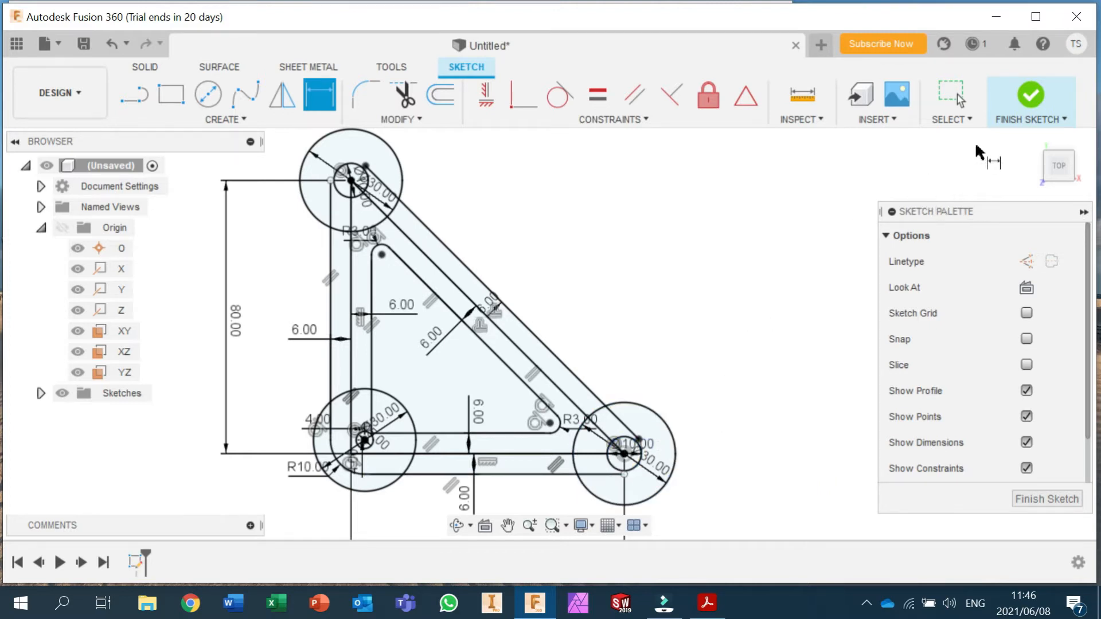
click(1032, 94)
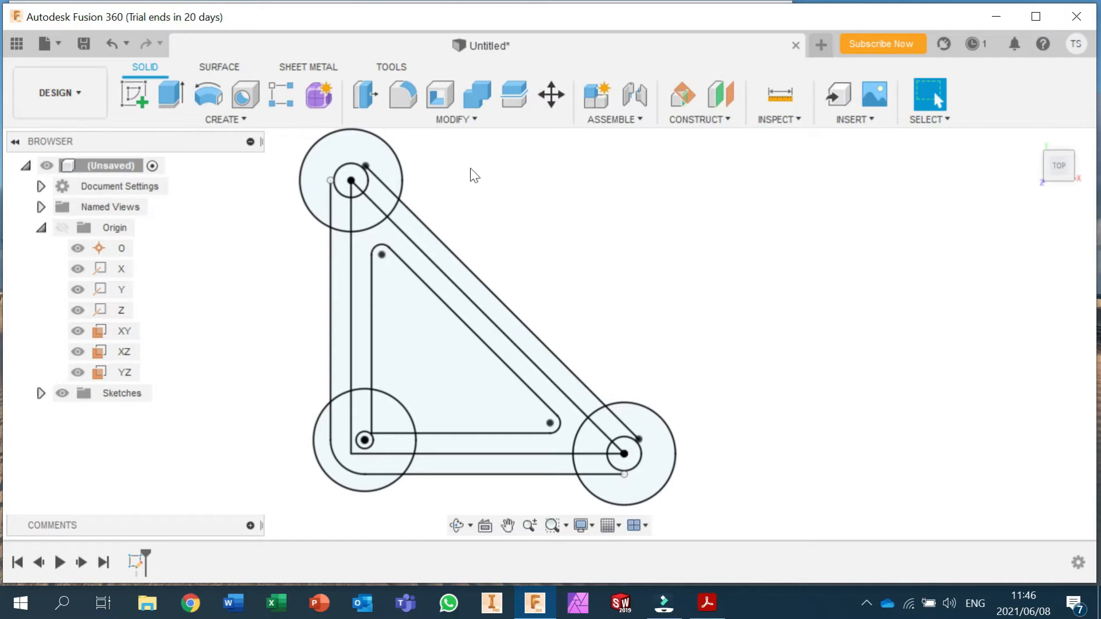
click(170, 97)
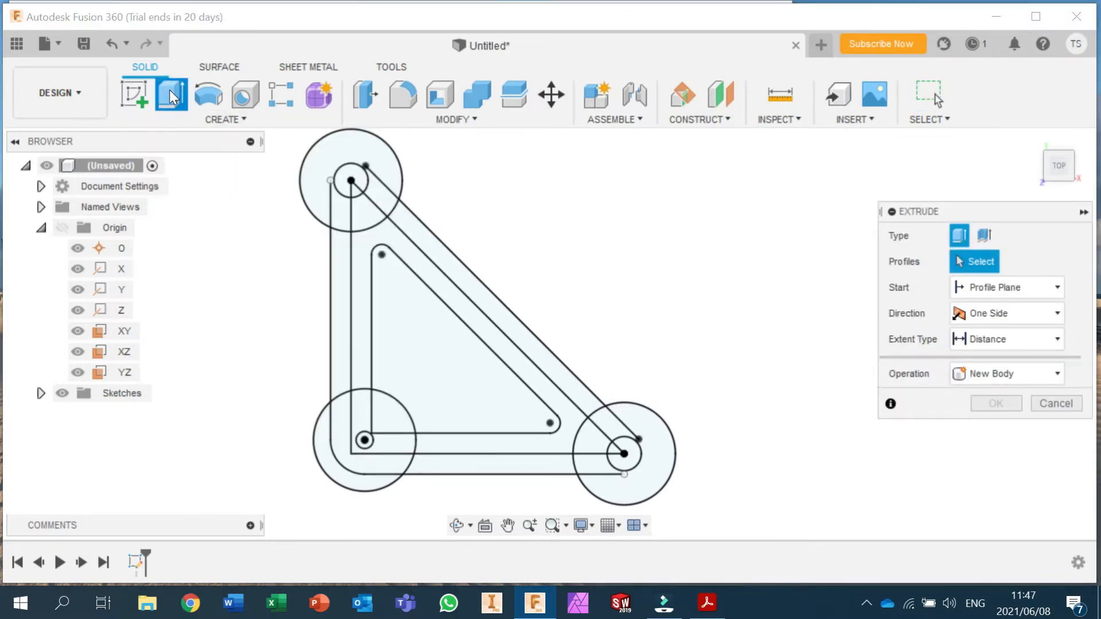
click(336, 144)
click(365, 221)
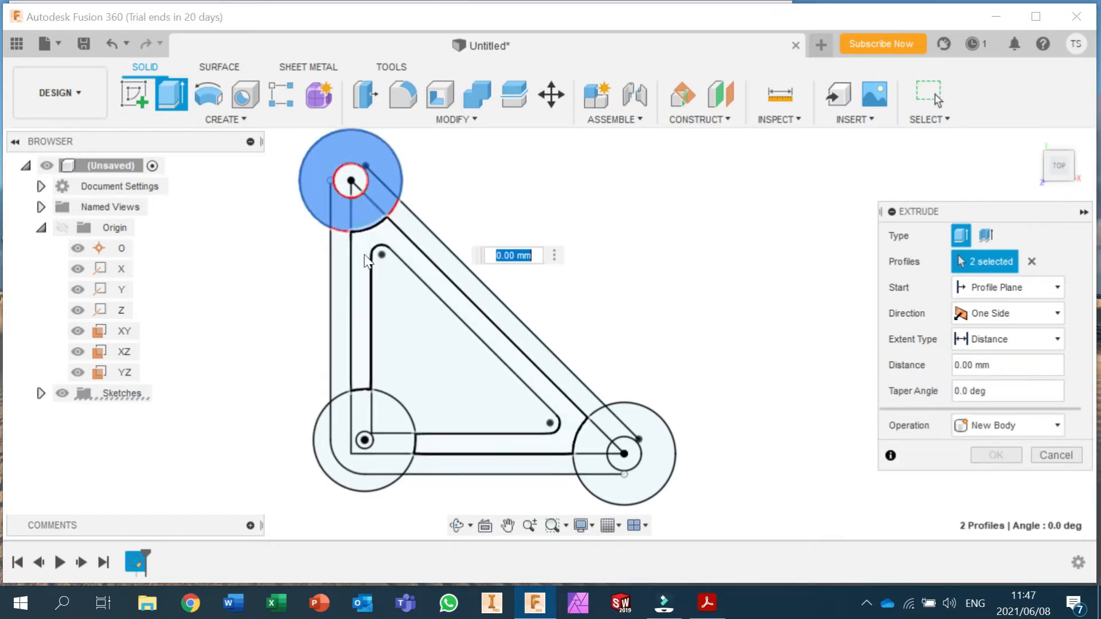
click(367, 261)
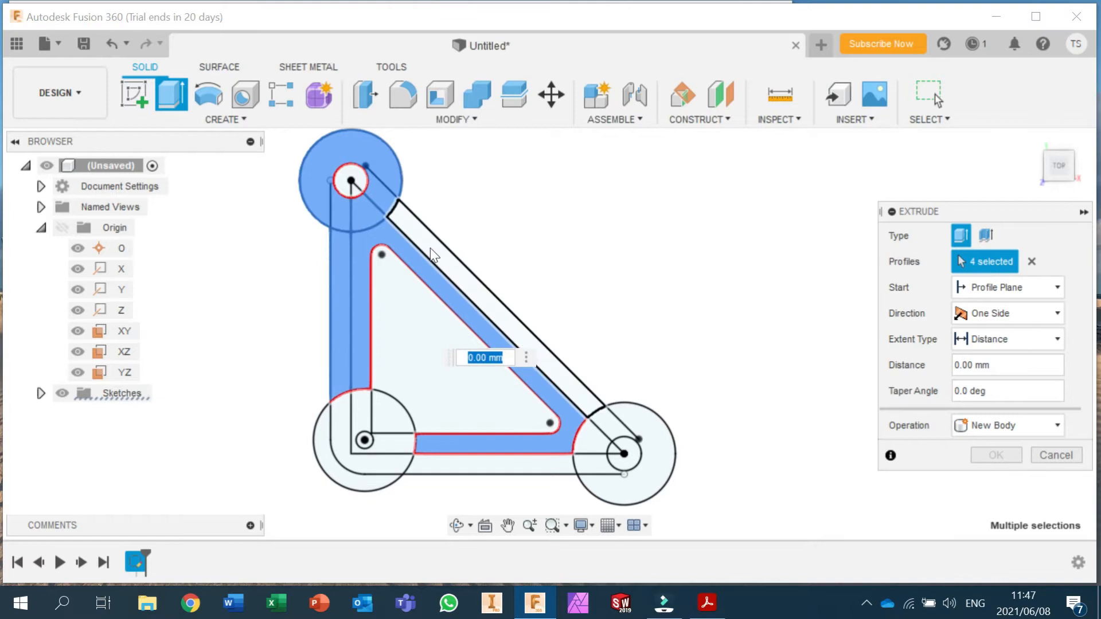
click(434, 255)
Step: Add the lower-left corner, lower bar and lower-right boss profiles to the extrusion, leaving out the holes and the corner circle's outer crescent
click(361, 423)
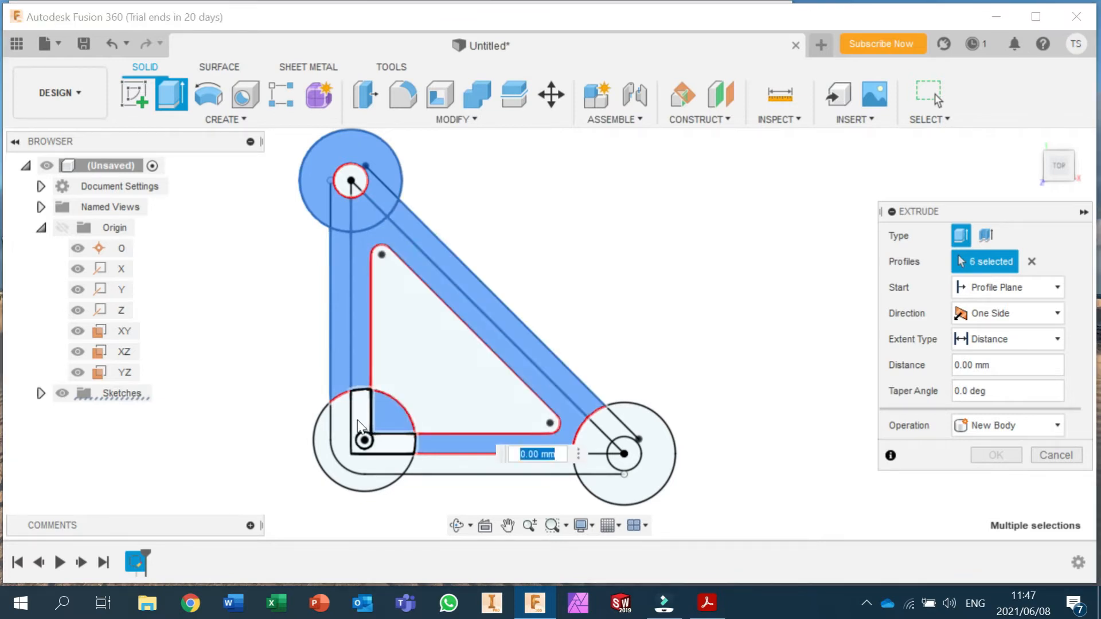
click(341, 435)
click(381, 464)
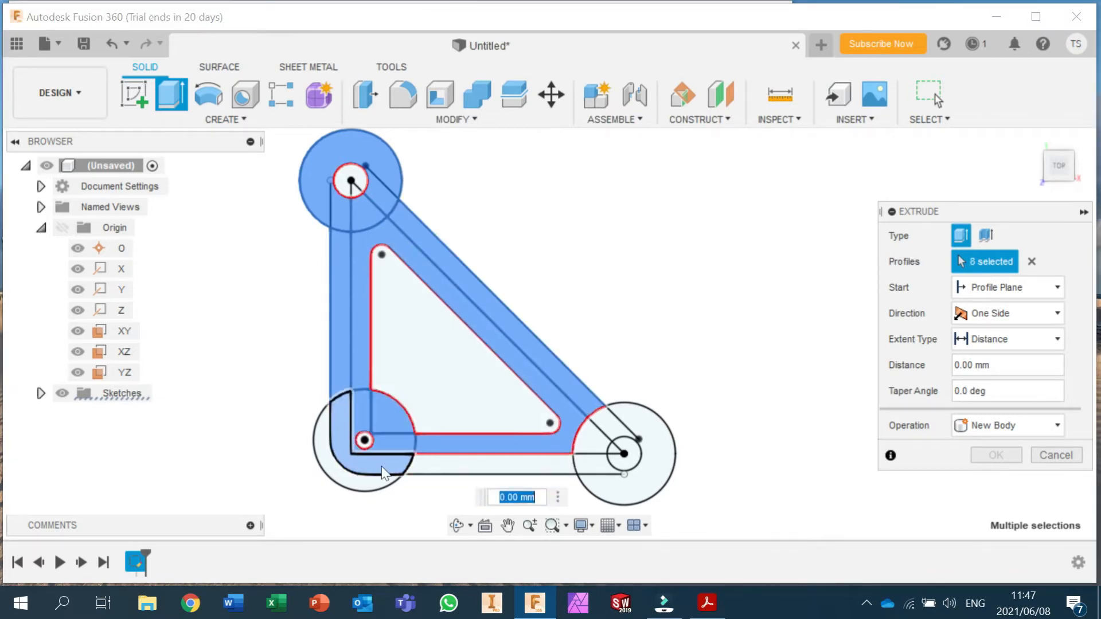
click(453, 469)
click(596, 464)
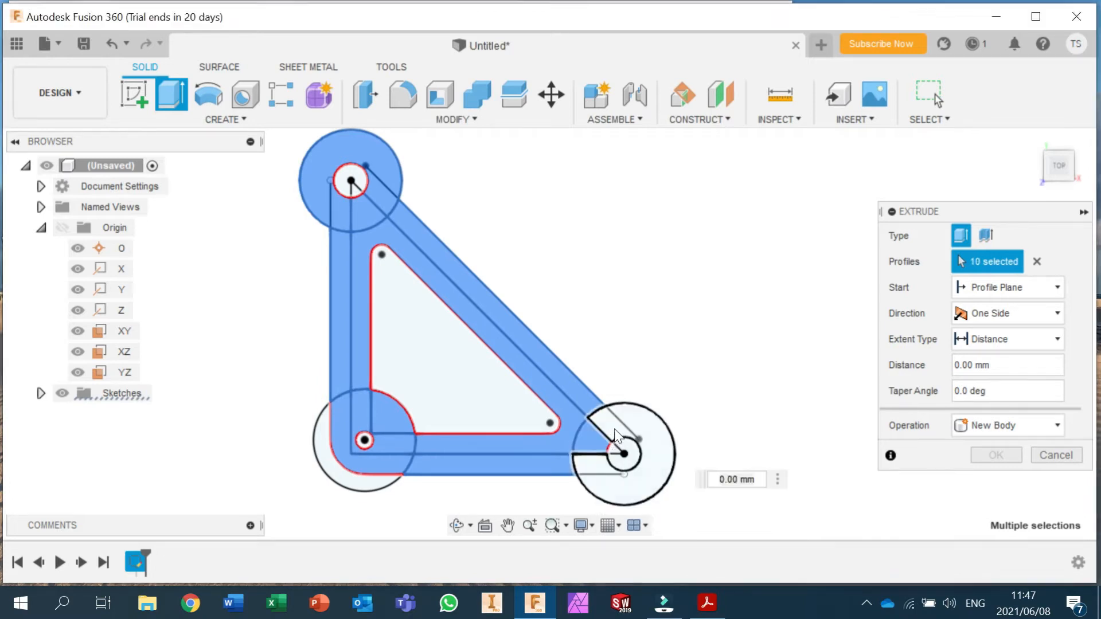
click(658, 447)
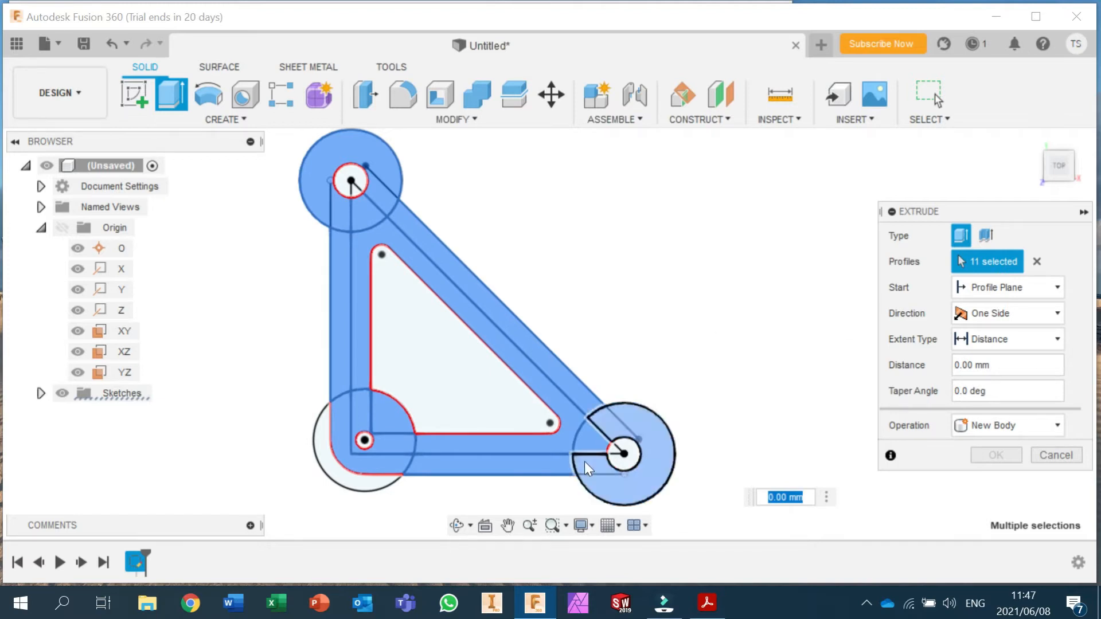
Step: Examine the rocker assembly view and part drawings in the PDF for the web plate's thickness, then return to the extrusion
click(706, 603)
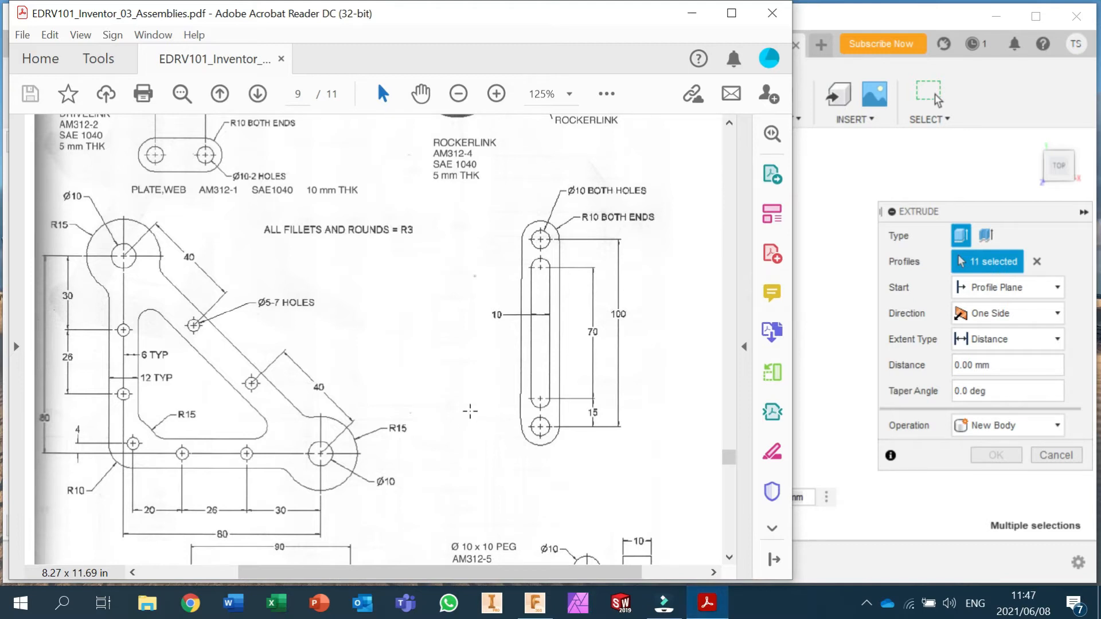
scroll(470, 409, up, 4)
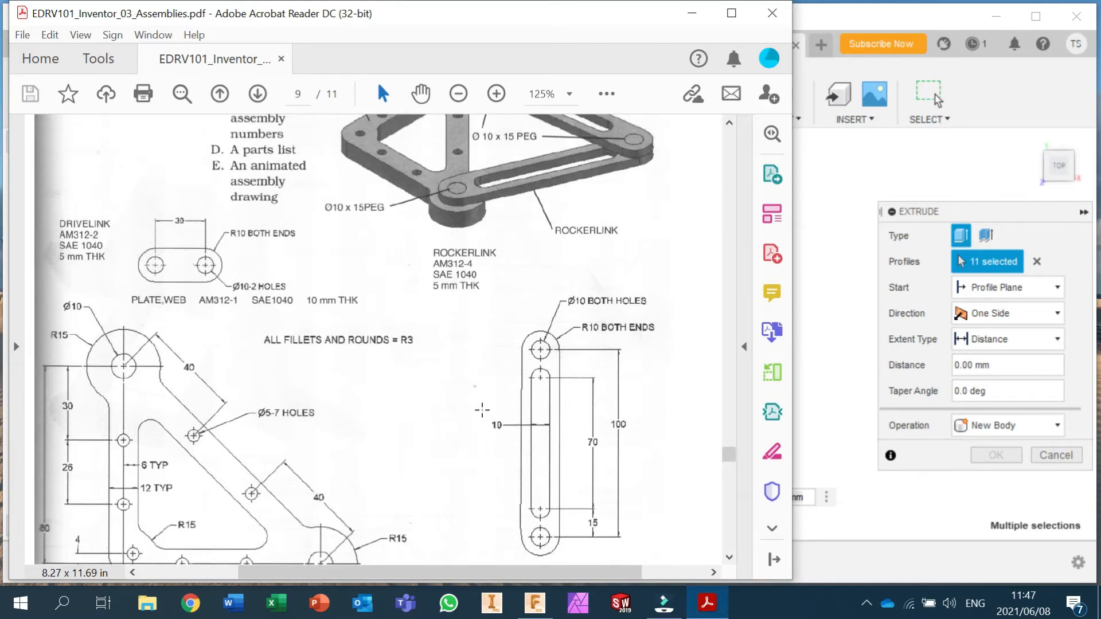
scroll(482, 409, up, 7)
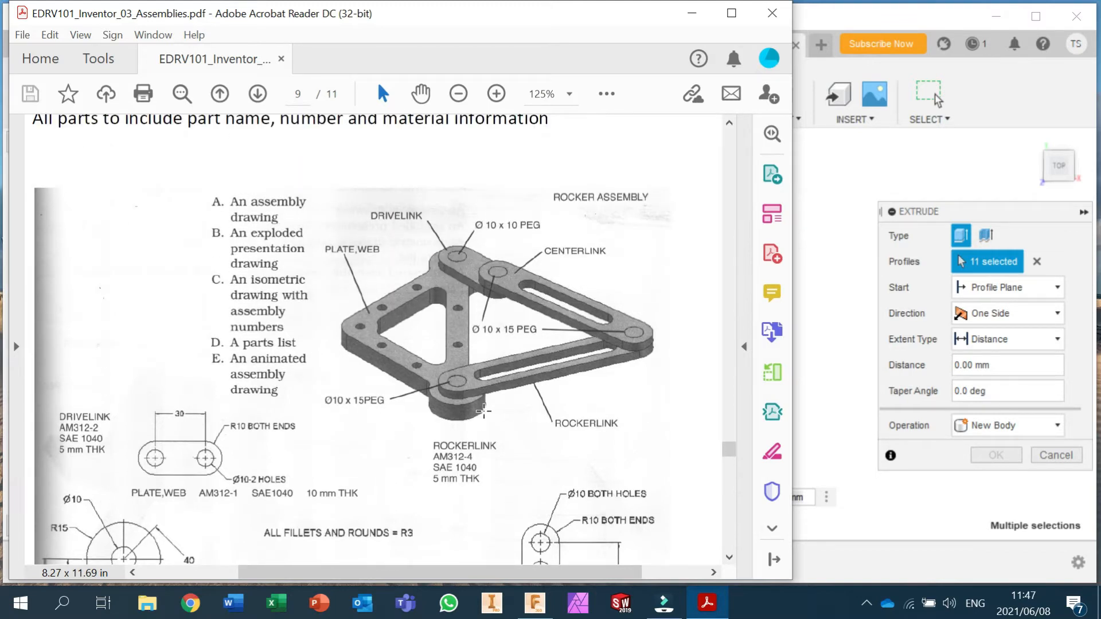
scroll(483, 411, down, 6)
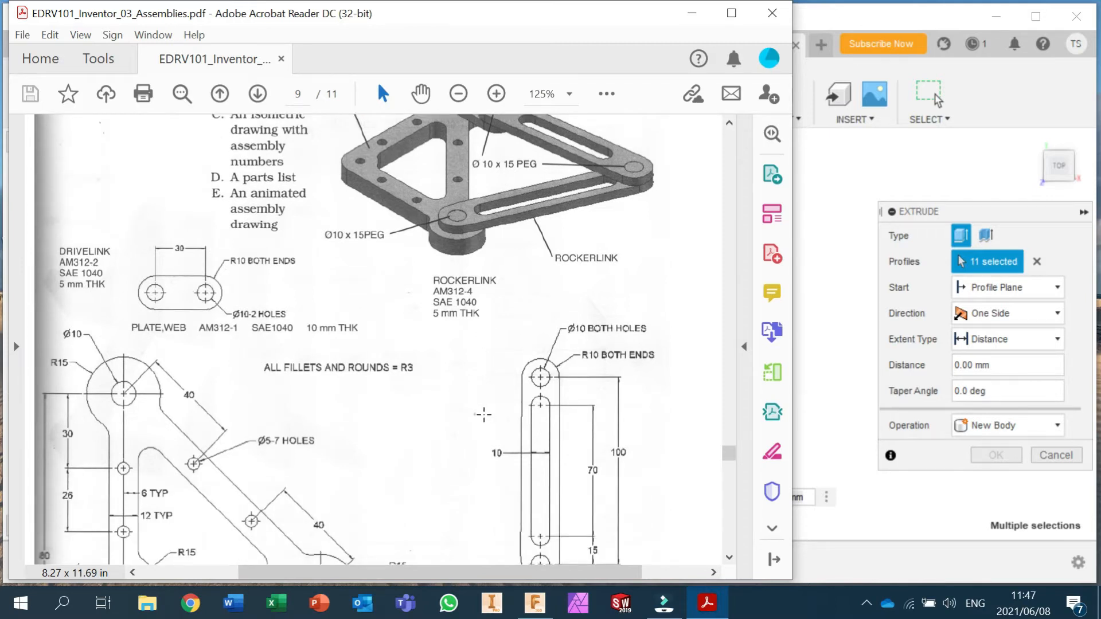
scroll(484, 413, down, 3)
scroll(483, 416, down, 1)
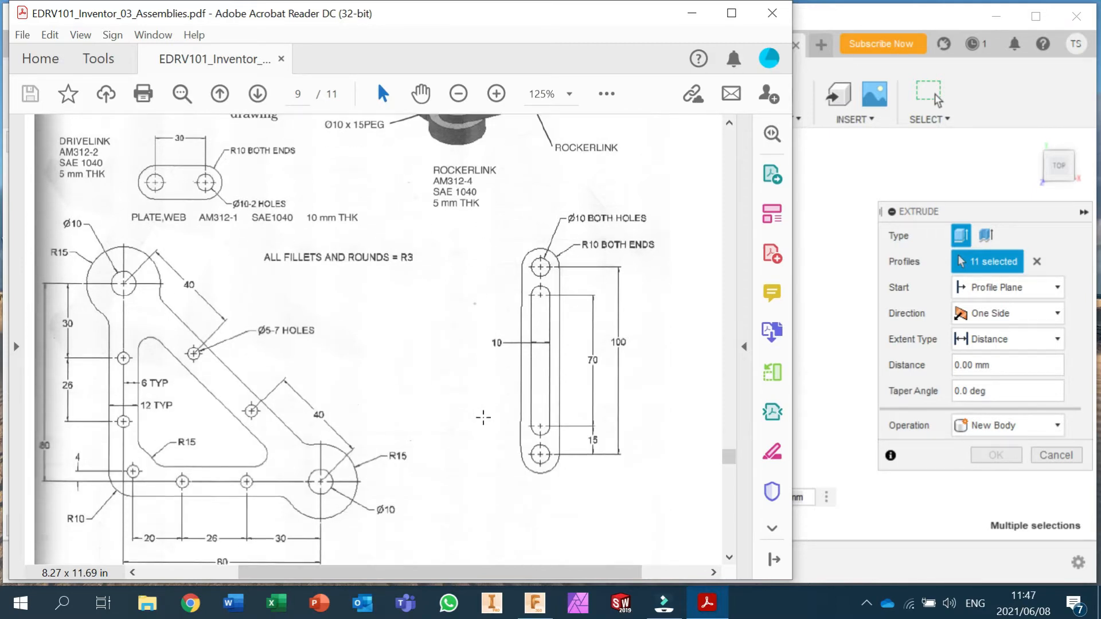
scroll(483, 417, down, 4)
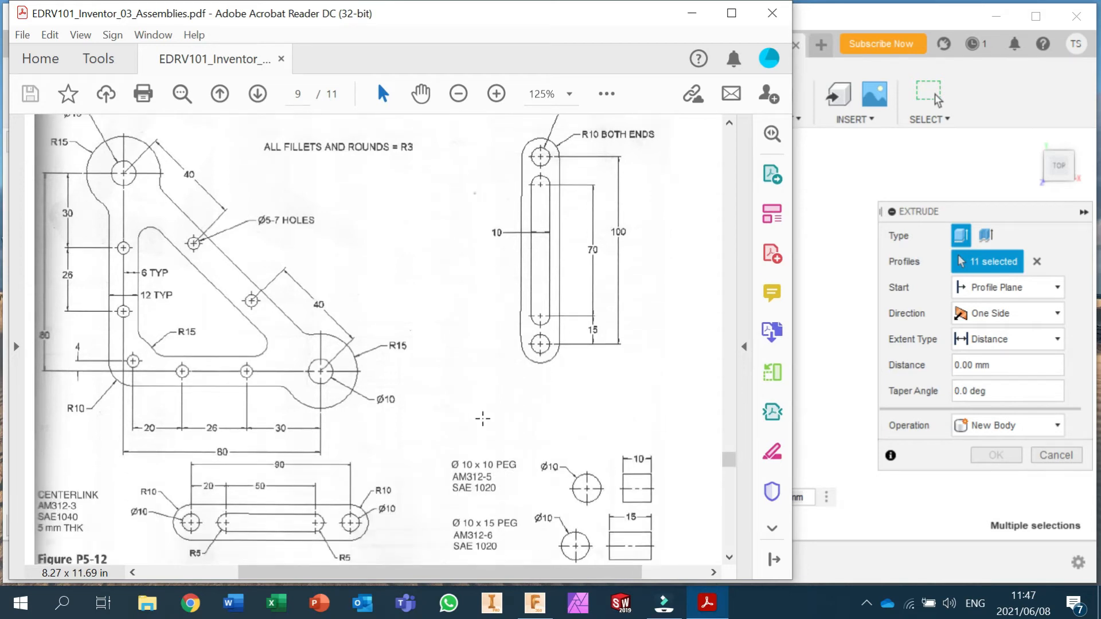
scroll(483, 419, down, 4)
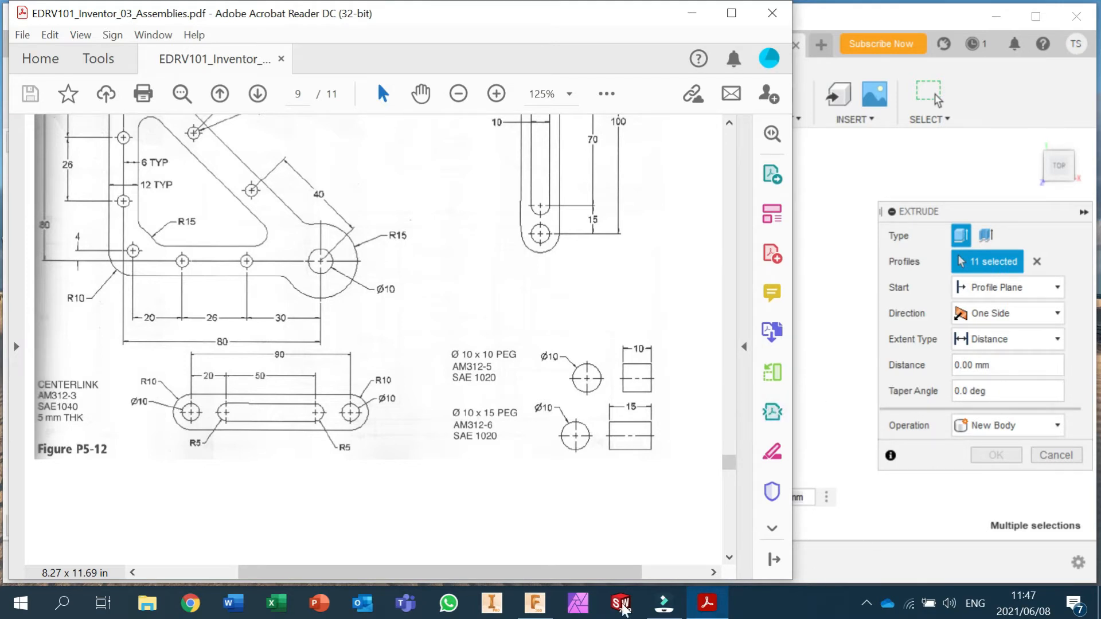
click(542, 613)
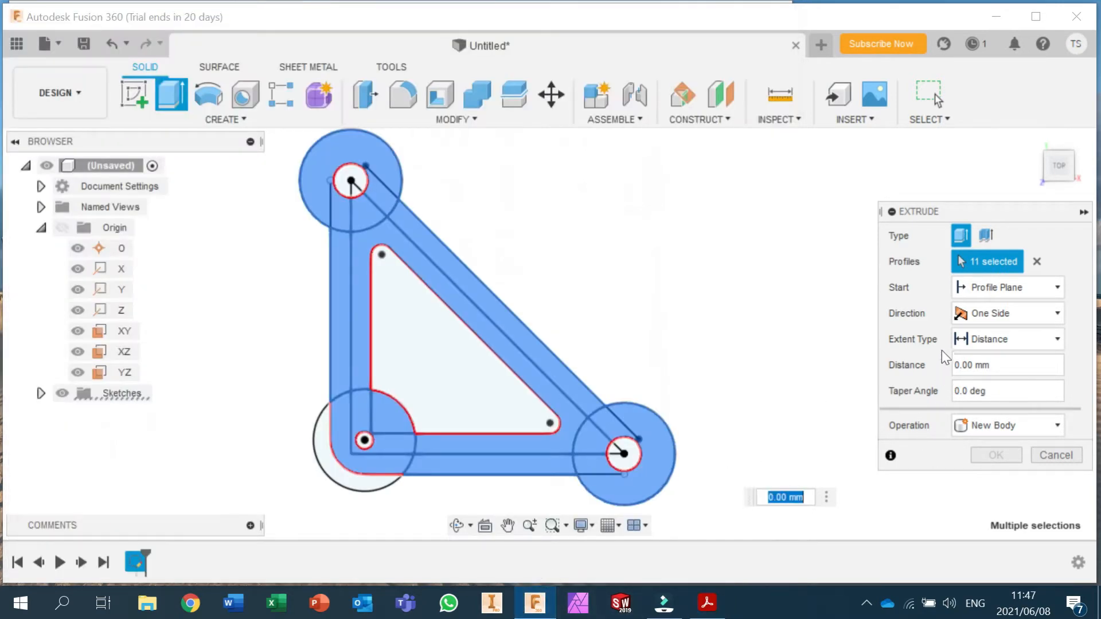
Step: Extrude the selected web plate profiles 15 mm to one side as a new body
text(15)
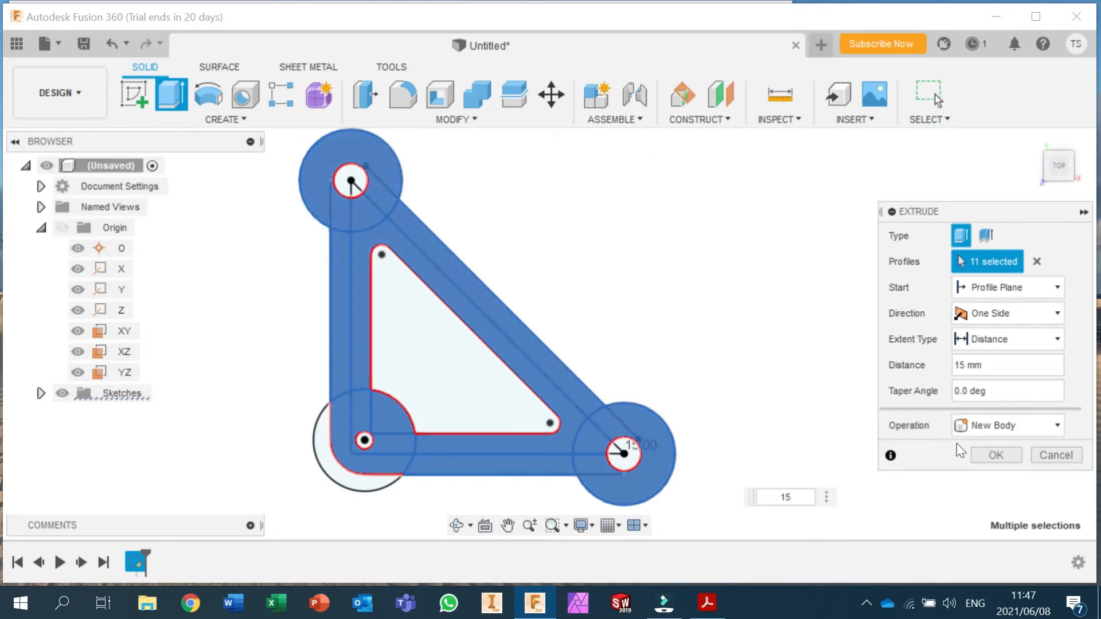
click(983, 456)
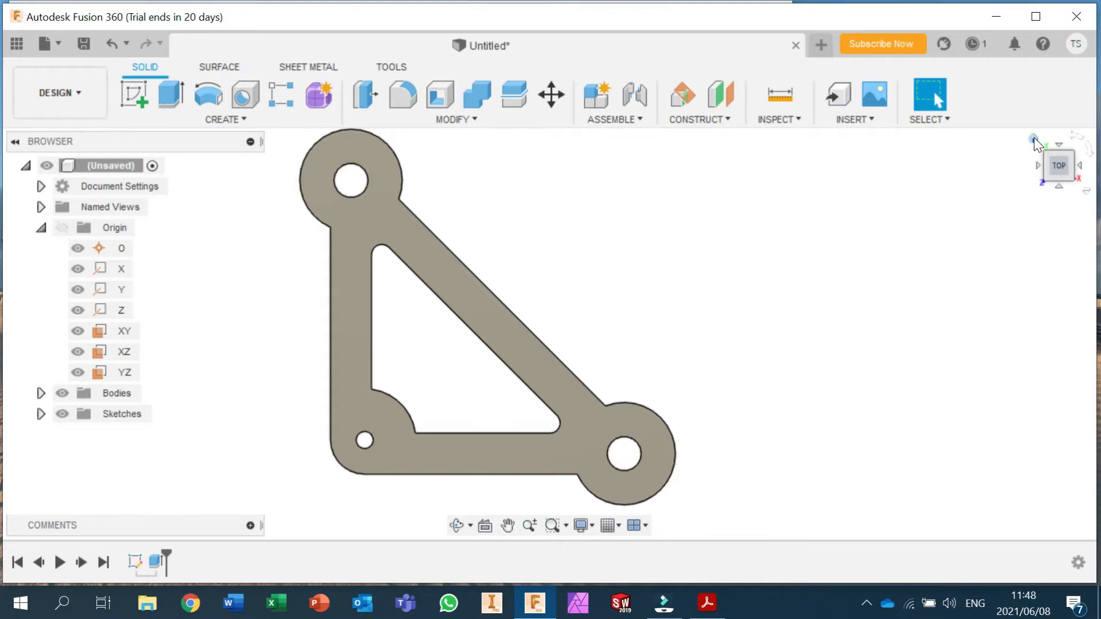
Step: Examine the extruded plate from the isometric, top, front and right views and from oblique angles
click(1034, 137)
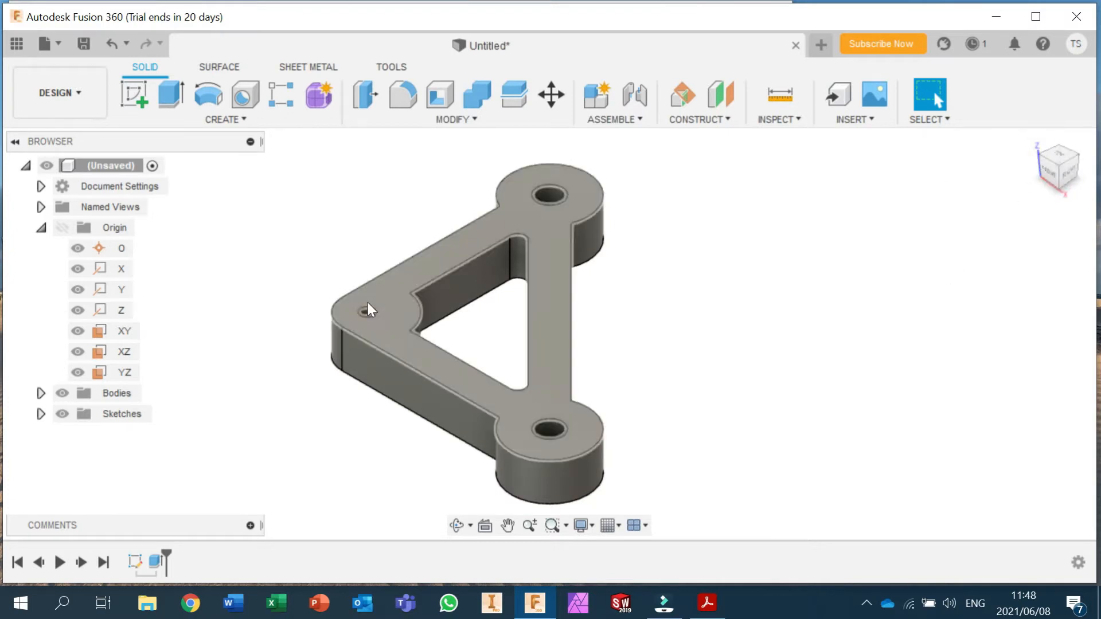
click(1064, 162)
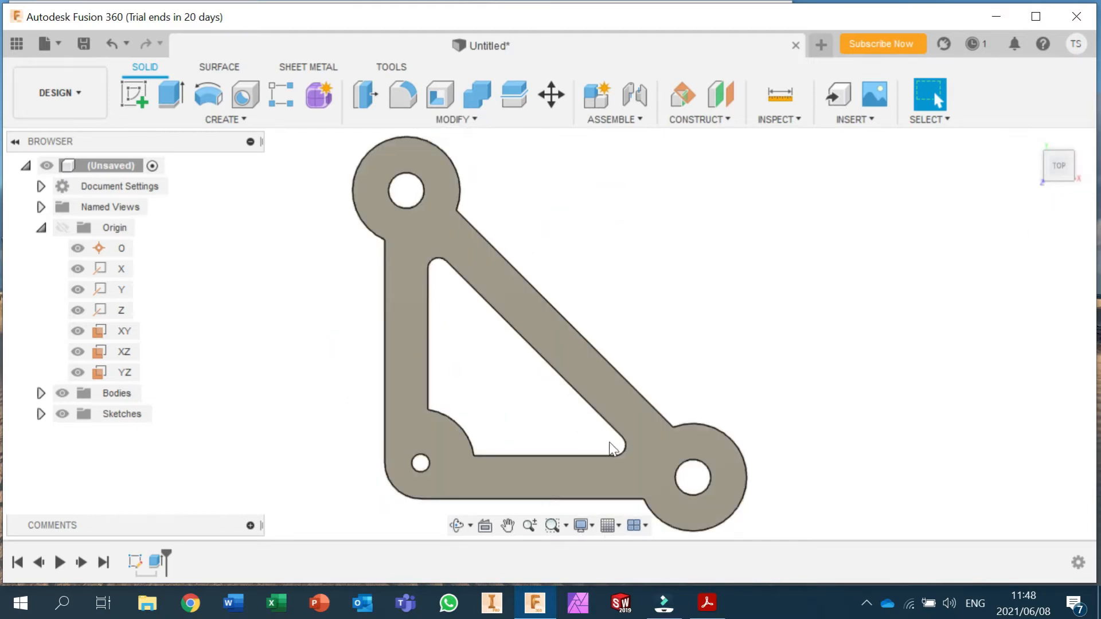
click(1059, 187)
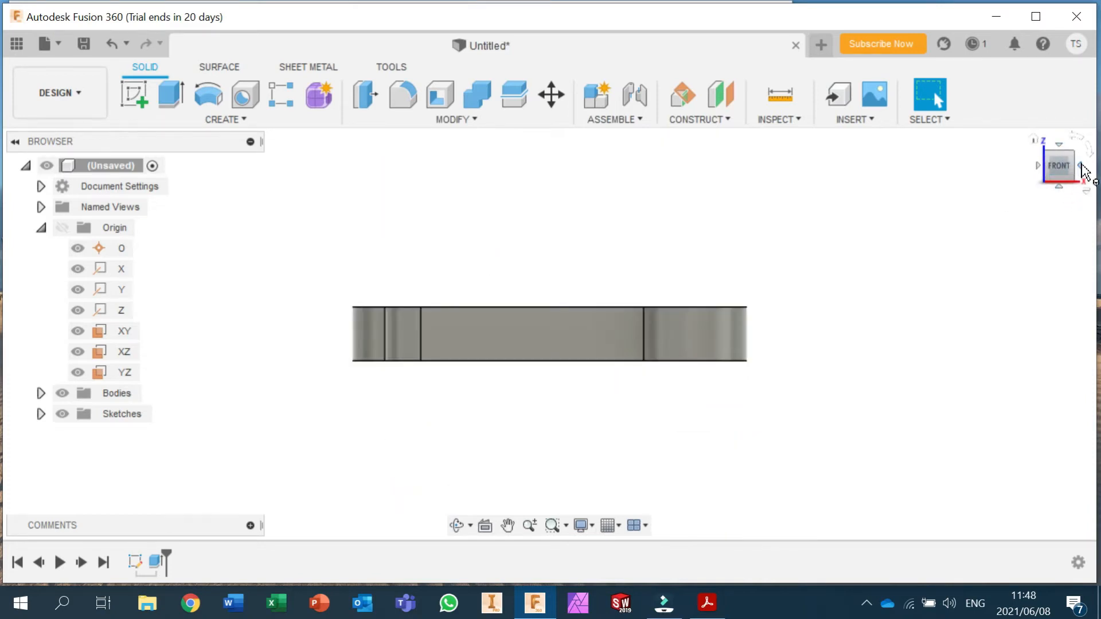
click(1081, 170)
click(1079, 141)
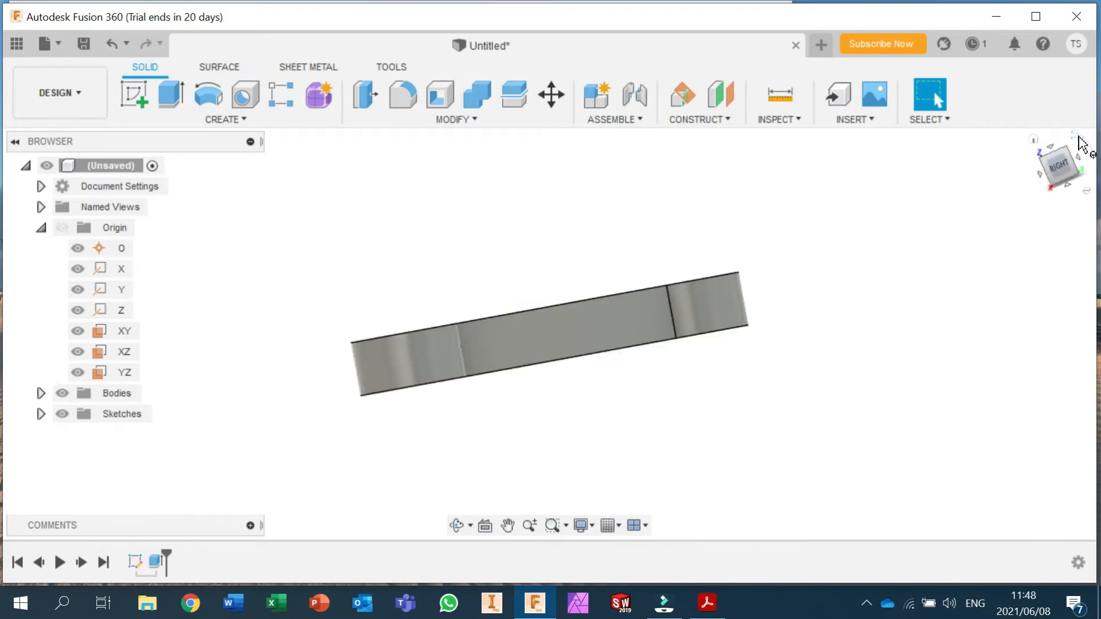
click(1031, 140)
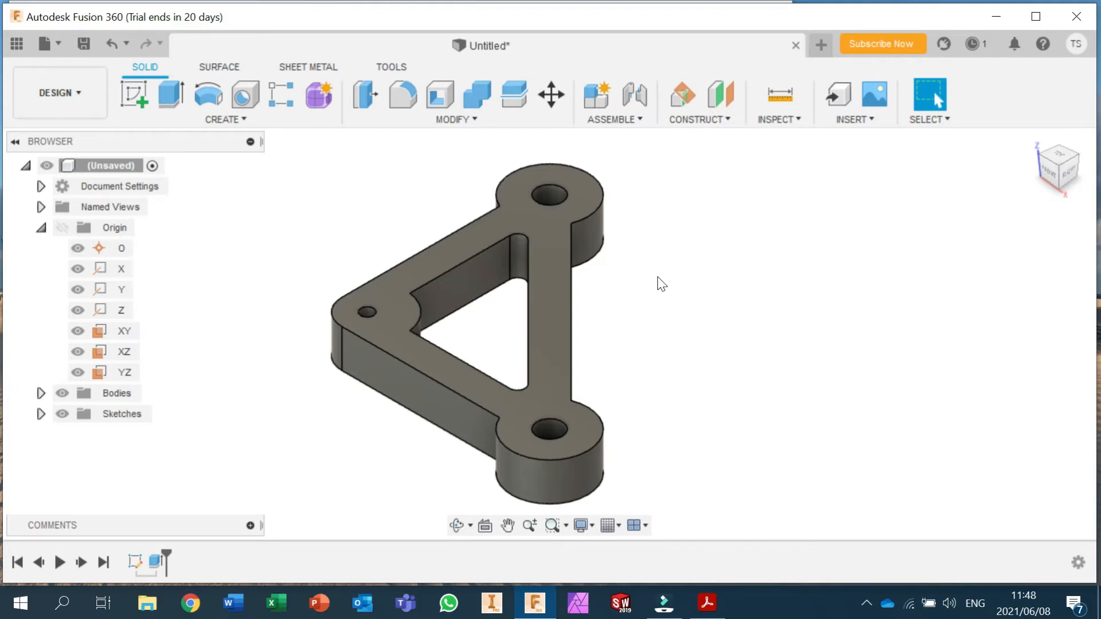
shift+middle_drag(652, 292, 664, 357)
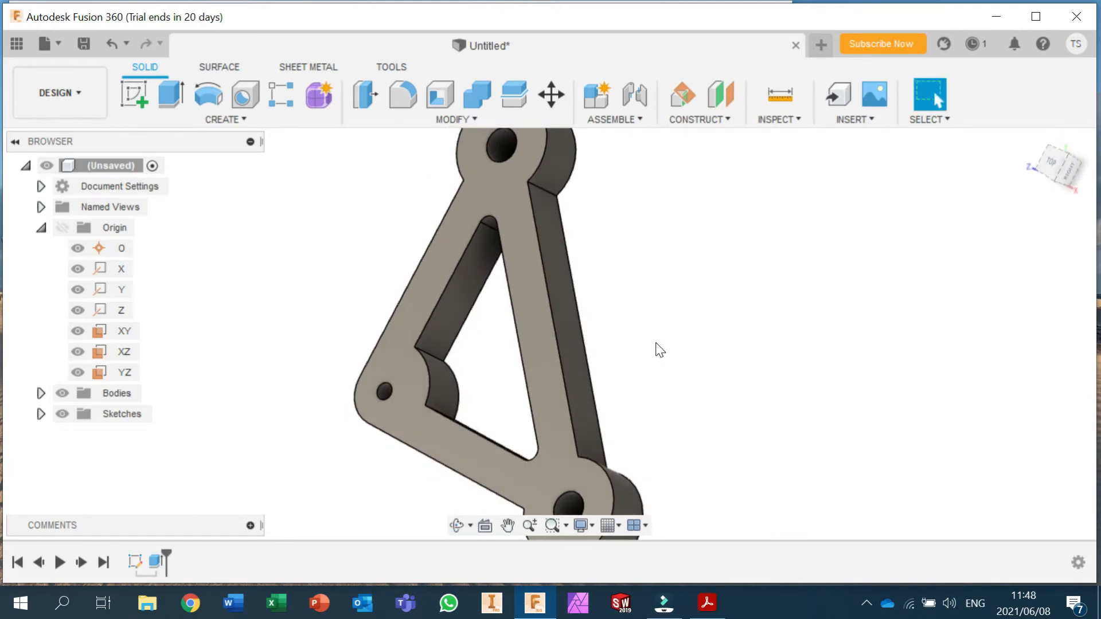
shift+middle_drag(659, 349, 700, 300)
key(Escape)
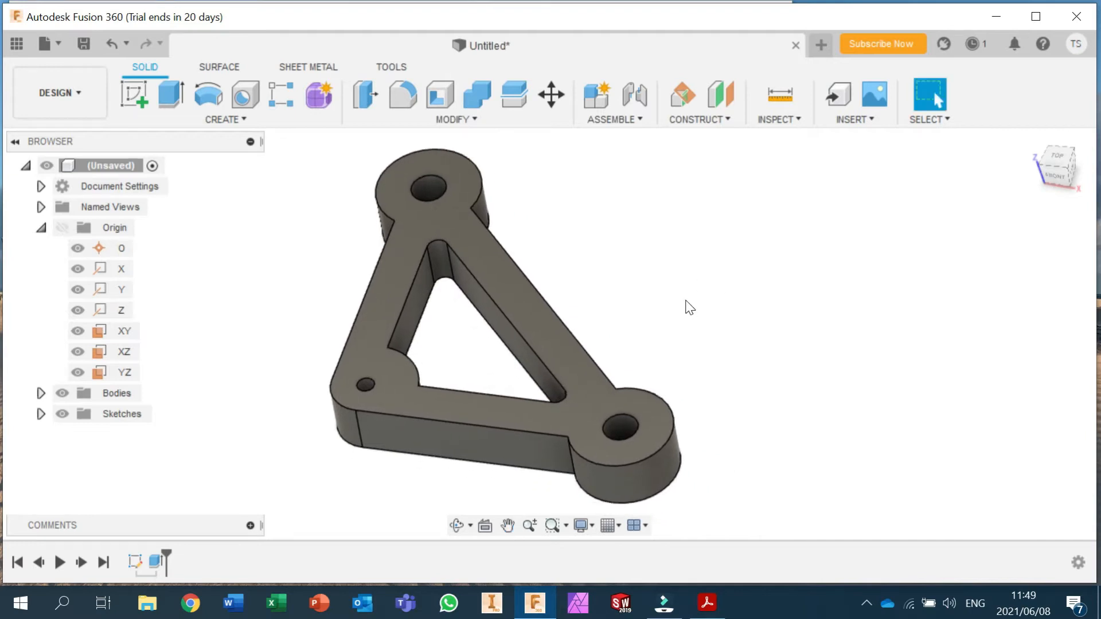
shift+middle_drag(617, 312, 509, 313)
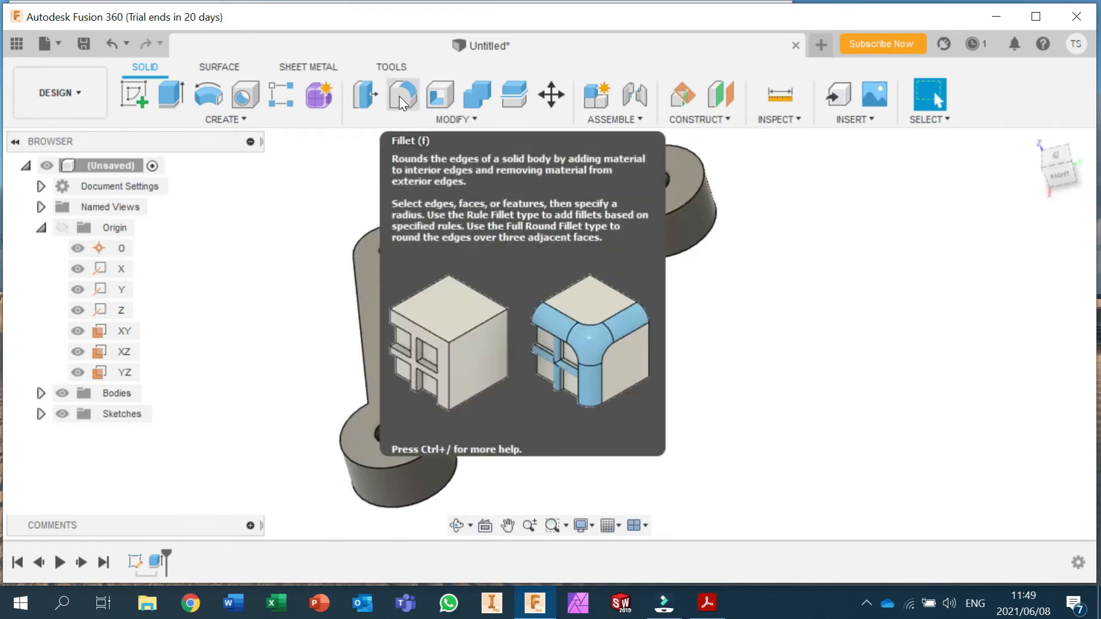
click(400, 97)
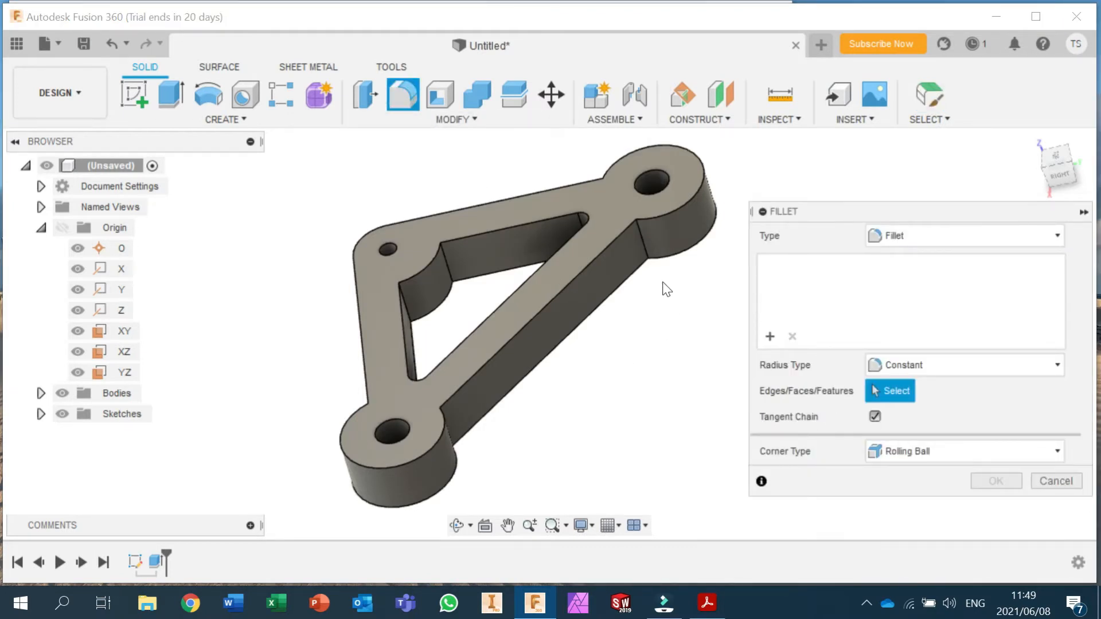
click(642, 239)
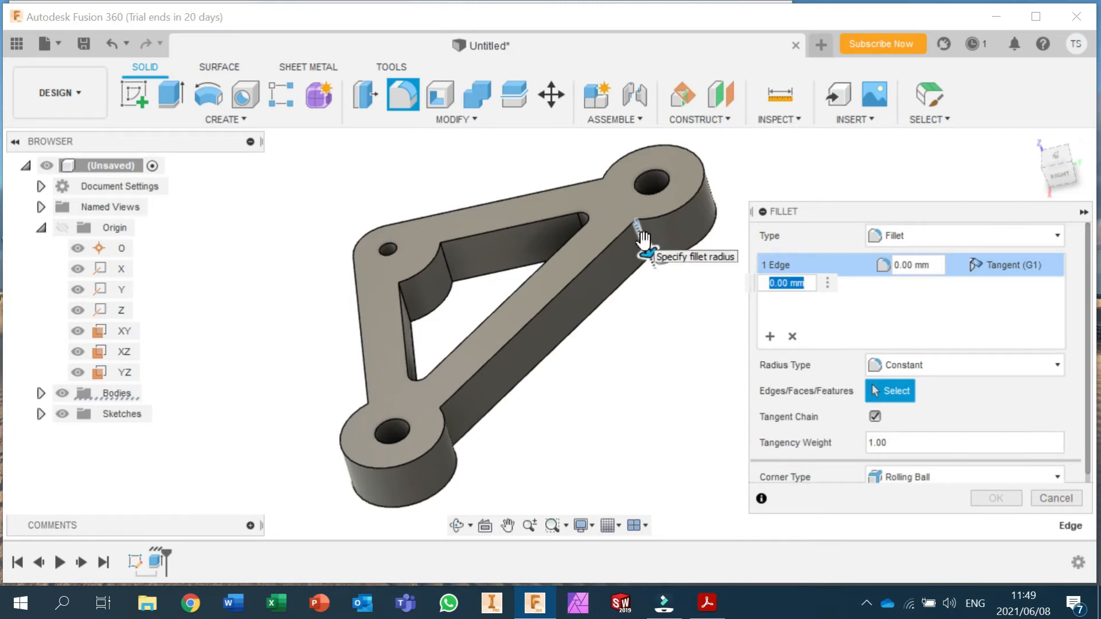
text(3)
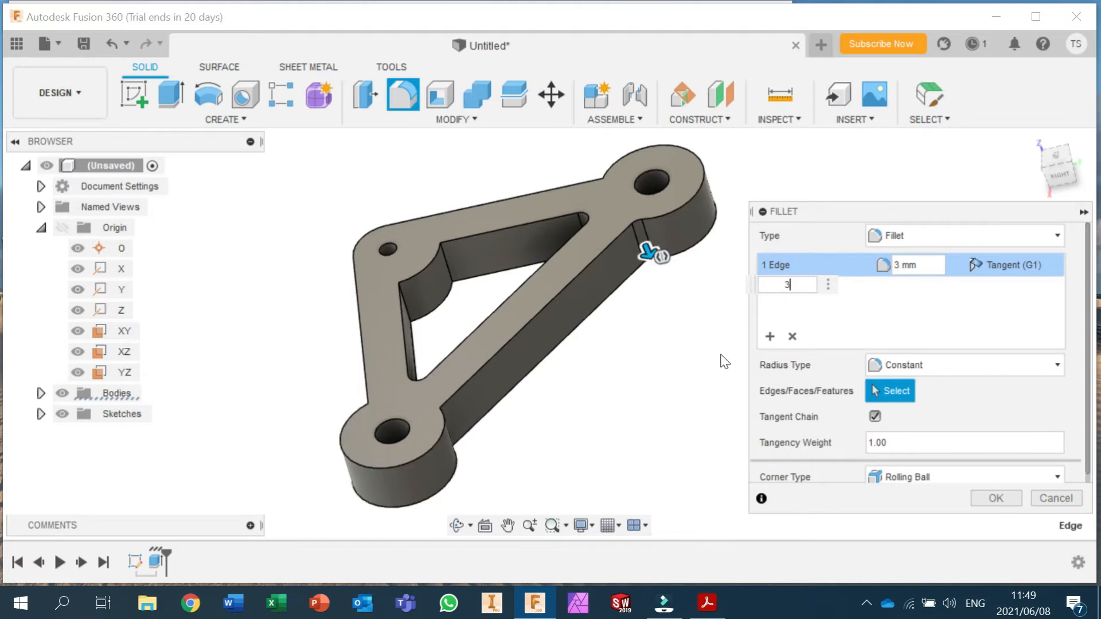
shift+middle_drag(569, 423, 484, 428)
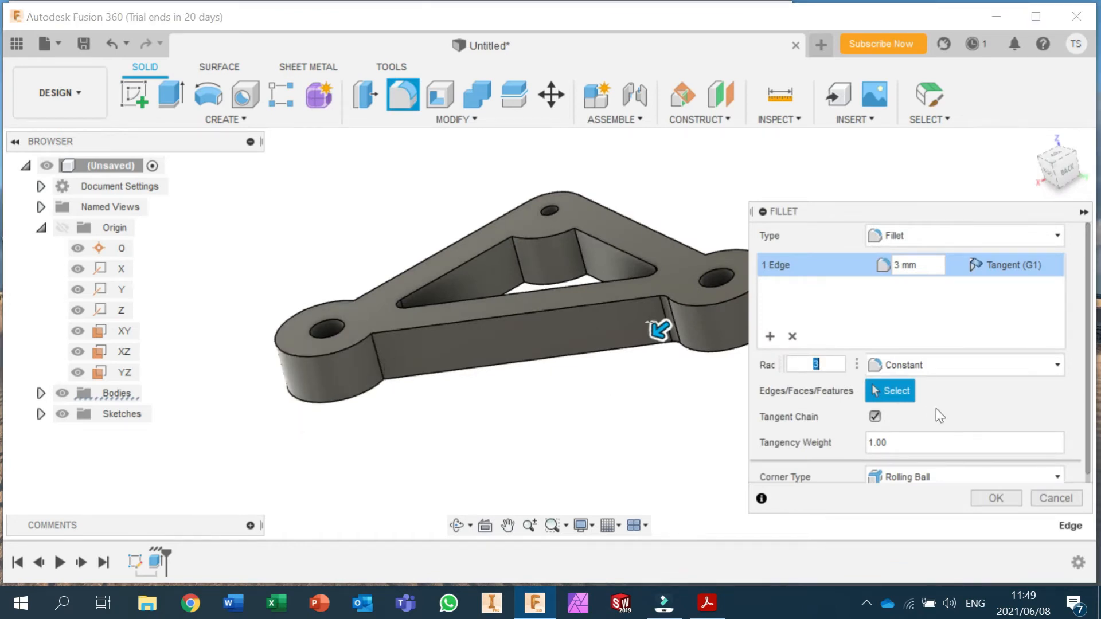
click(1062, 497)
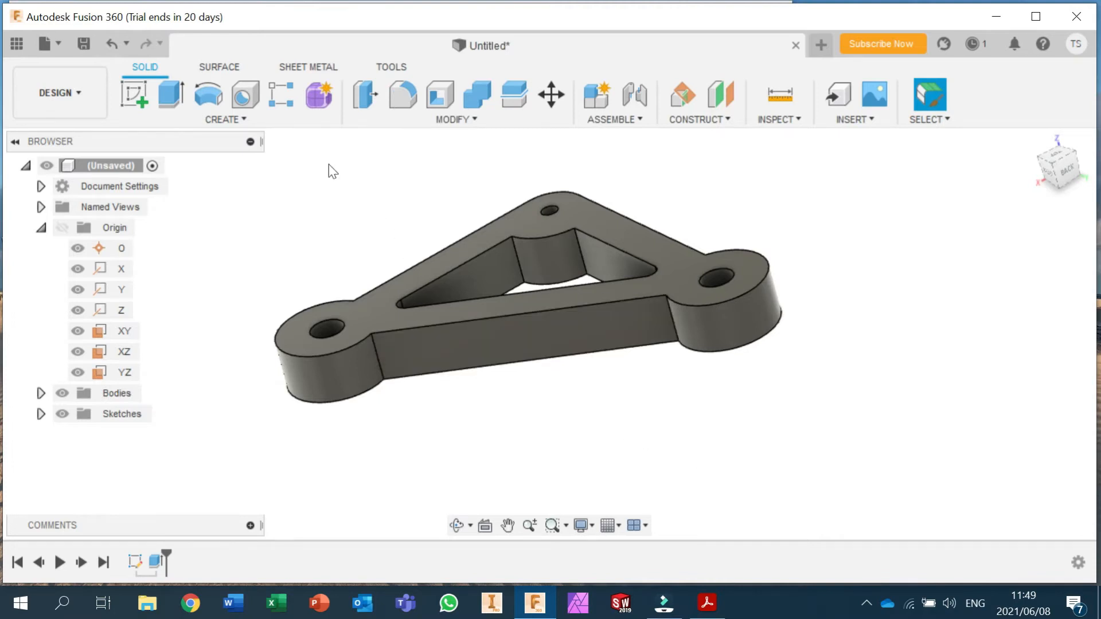
Step: Start a fillet with the two edges where the diagonal bar meets the bosses and the two corner-arc edges inside the triangular opening
click(405, 95)
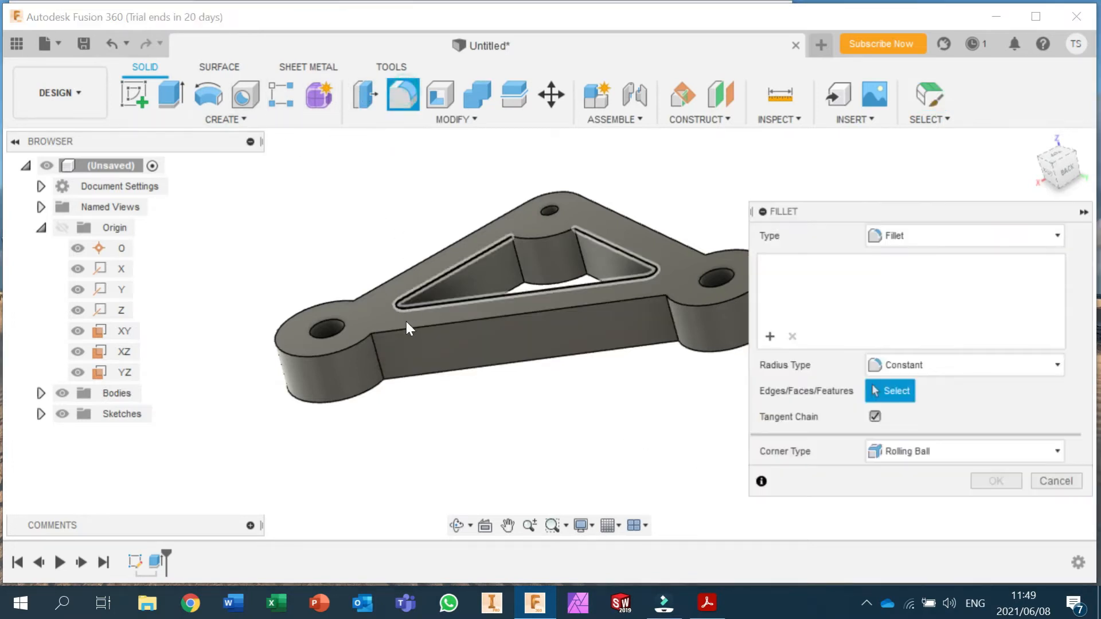
click(379, 359)
shift+middle_drag(431, 441, 651, 300)
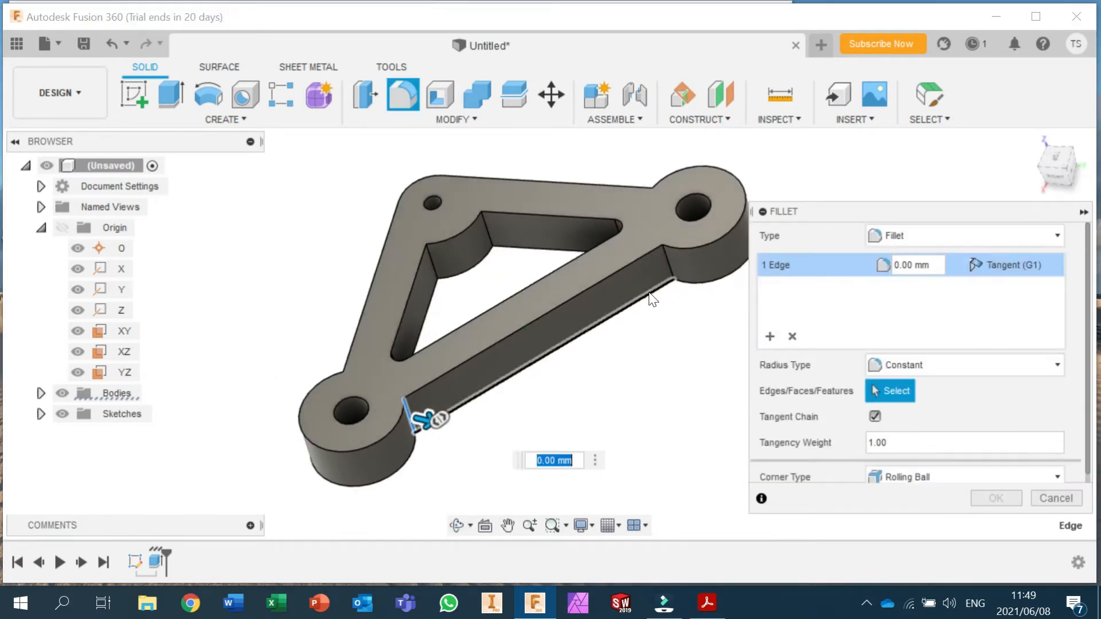
click(667, 257)
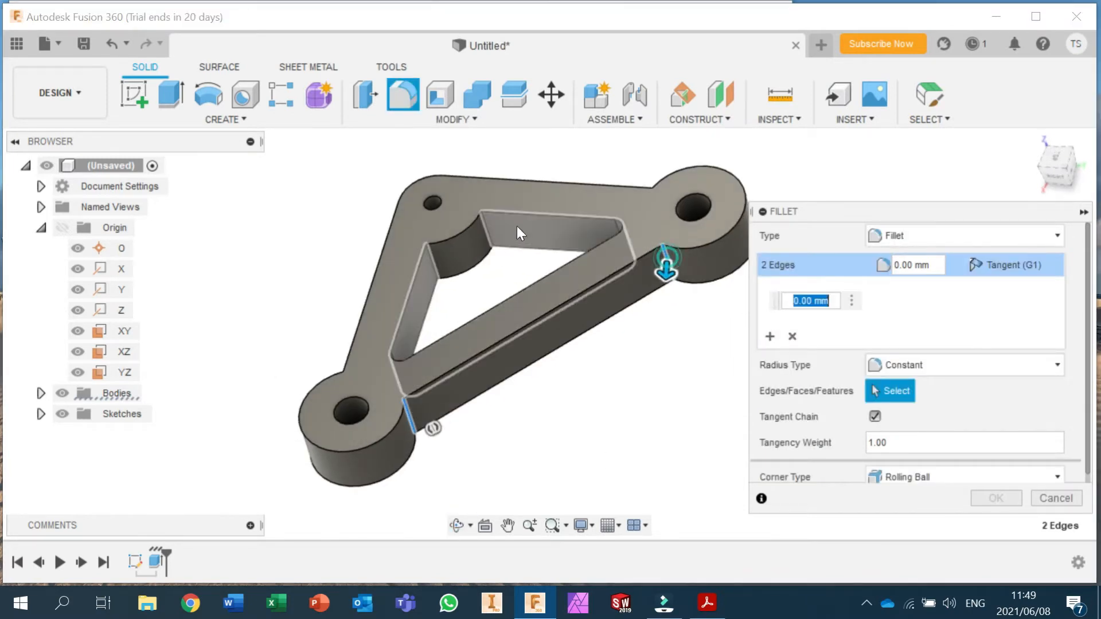
click(486, 233)
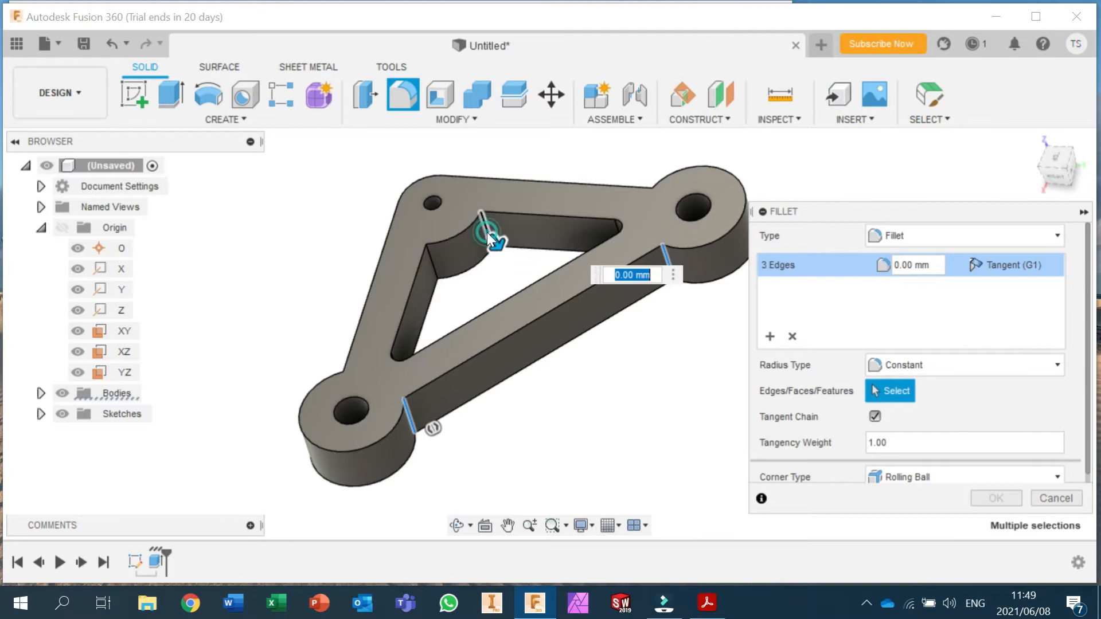
click(432, 262)
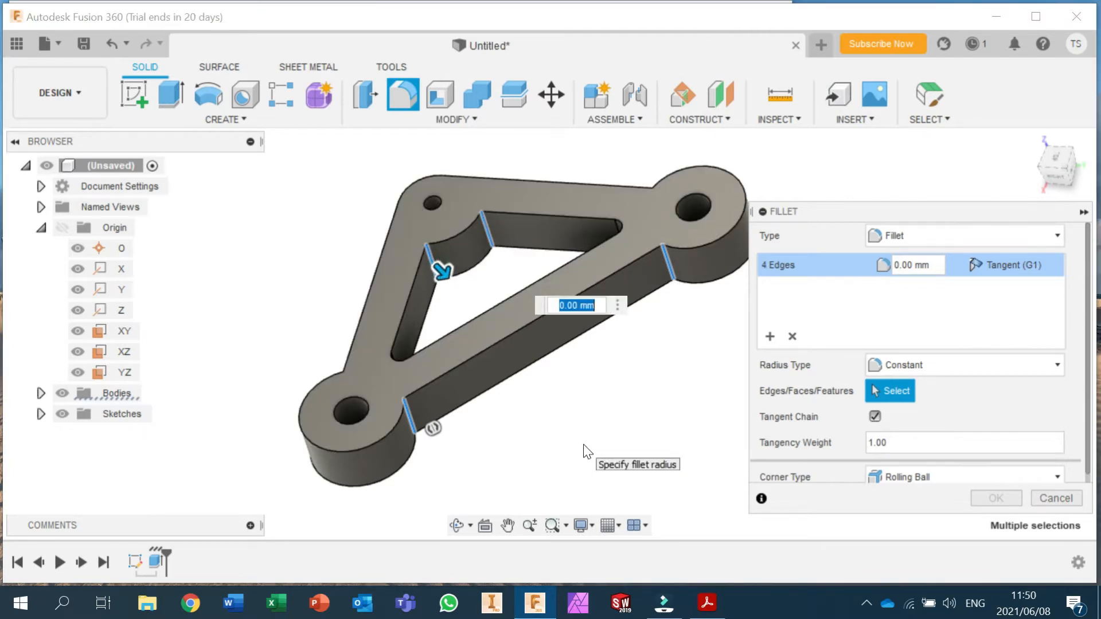
Step: Add the outer edges where the vertical and lower bars meet the bosses, and fillet the whole selection with a 3 mm radius
shift+middle_drag(624, 408, 478, 386)
shift+middle_drag(425, 405, 400, 403)
click(392, 407)
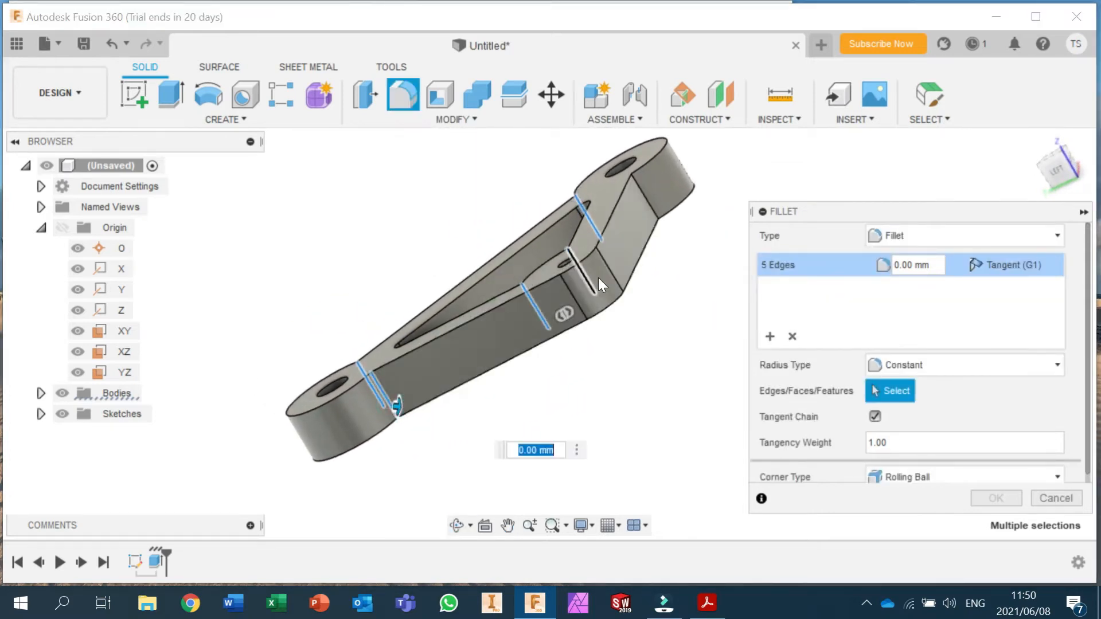
click(645, 199)
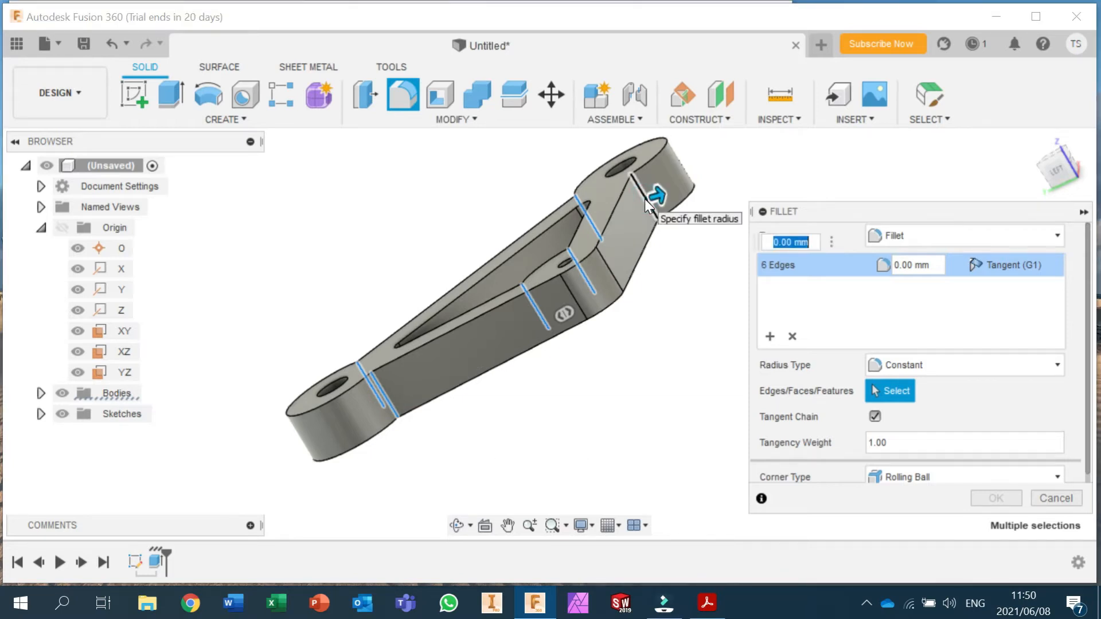
text(3)
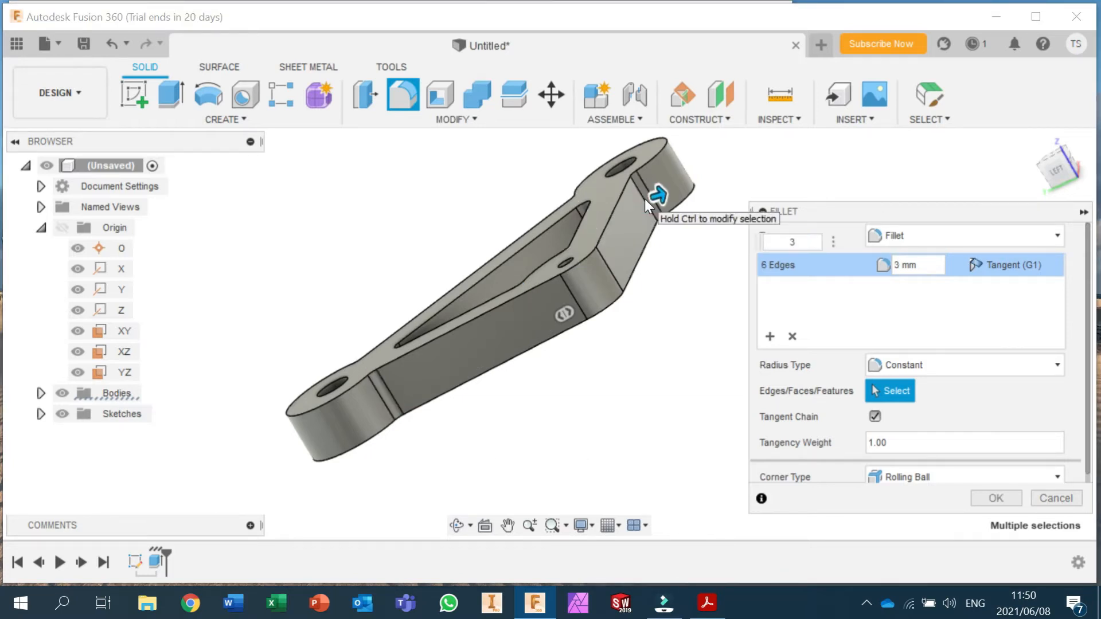
click(1001, 497)
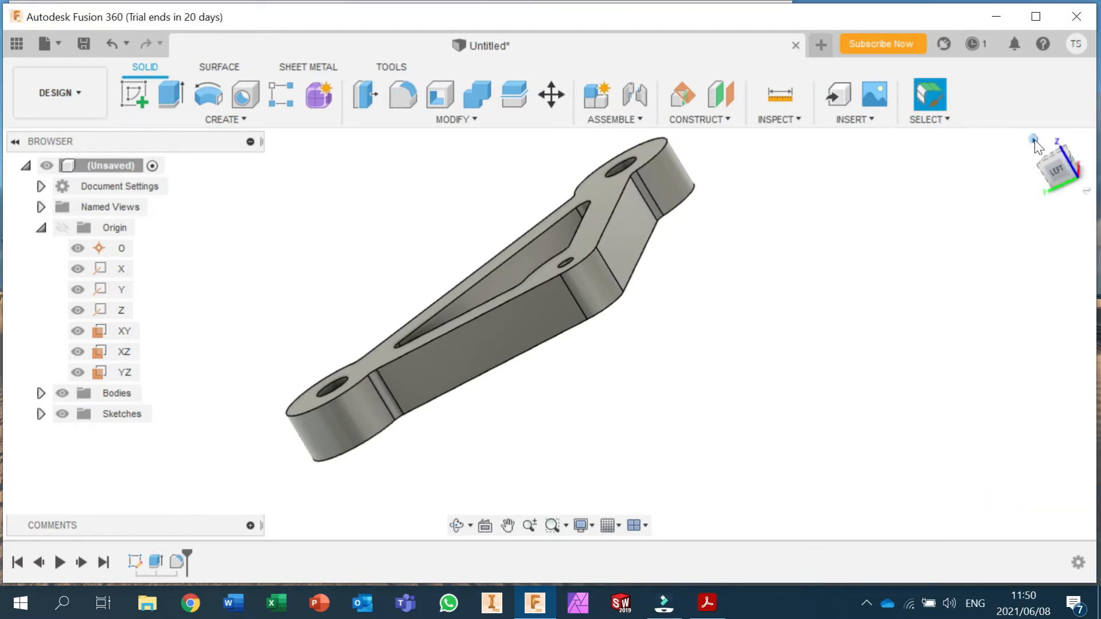
click(1034, 140)
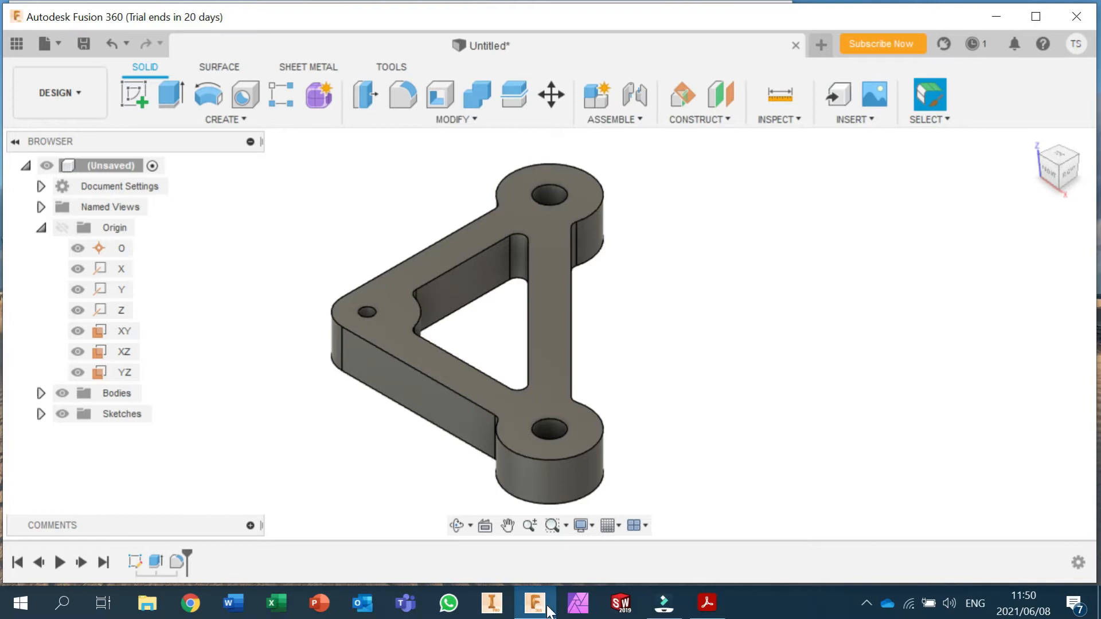
Step: Check the small holes' layout in the PDF drawing, then start a sketch on the web plate's upper face in Fusion 360
click(708, 607)
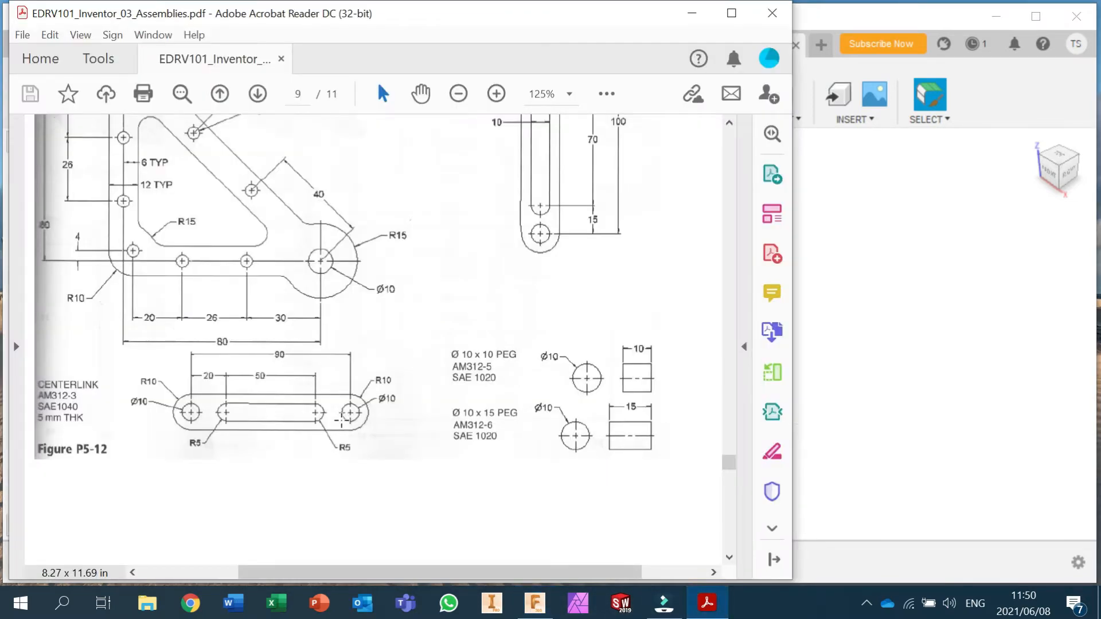
scroll(380, 332, up, 3)
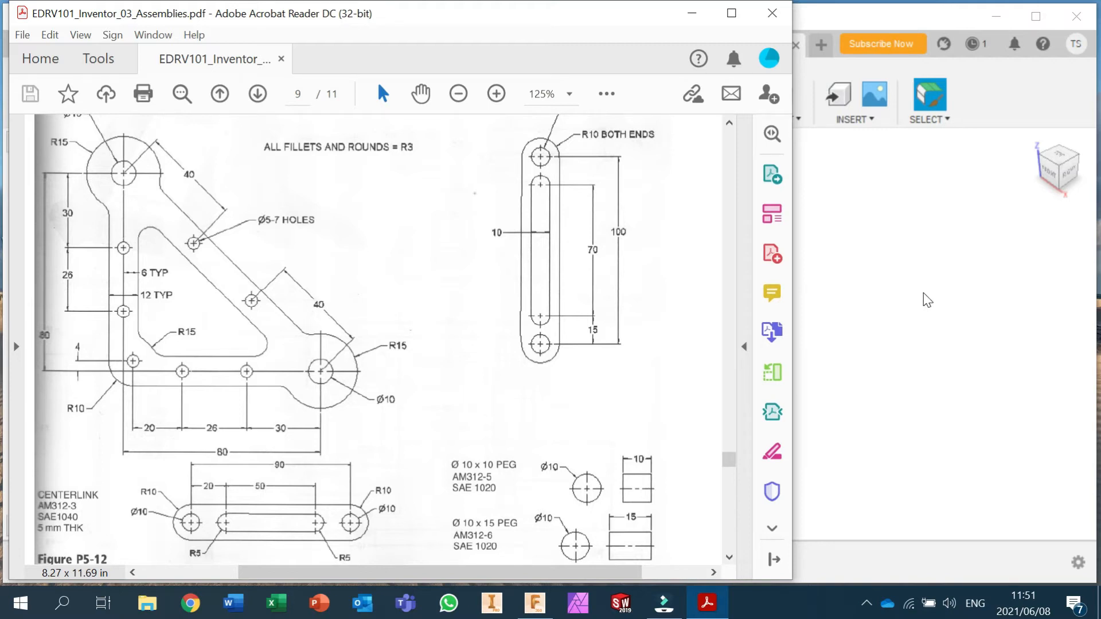
click(921, 301)
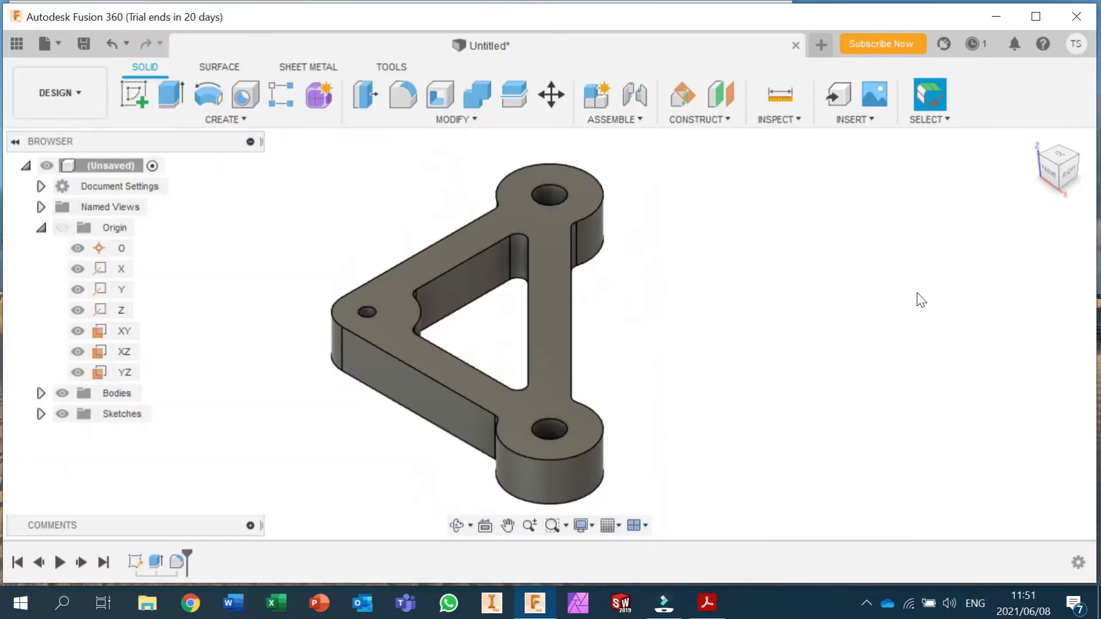
click(133, 98)
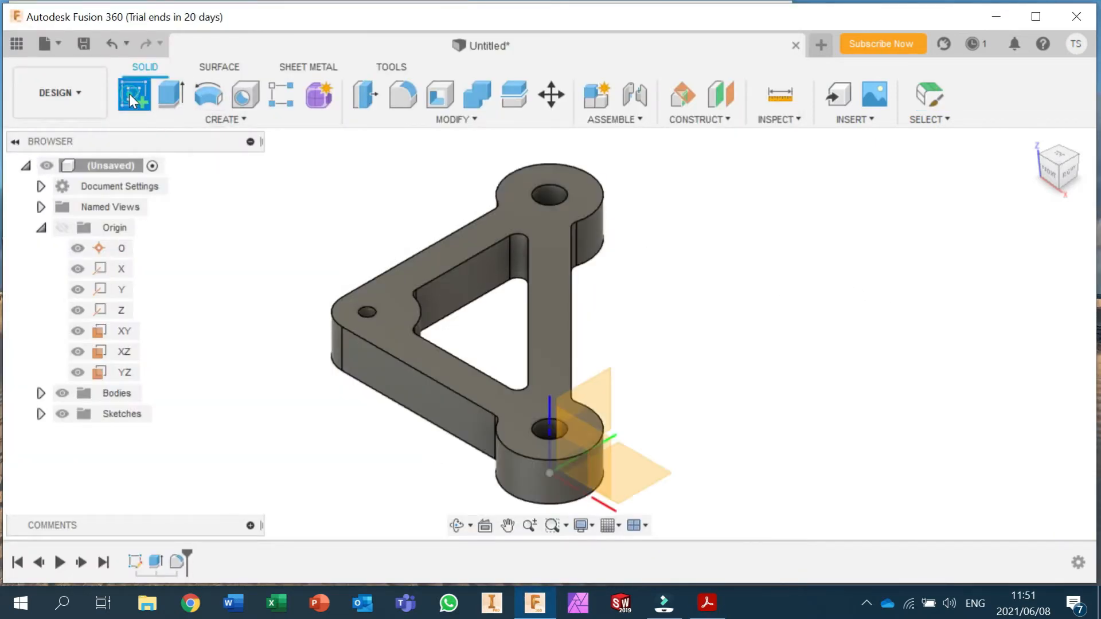
click(519, 212)
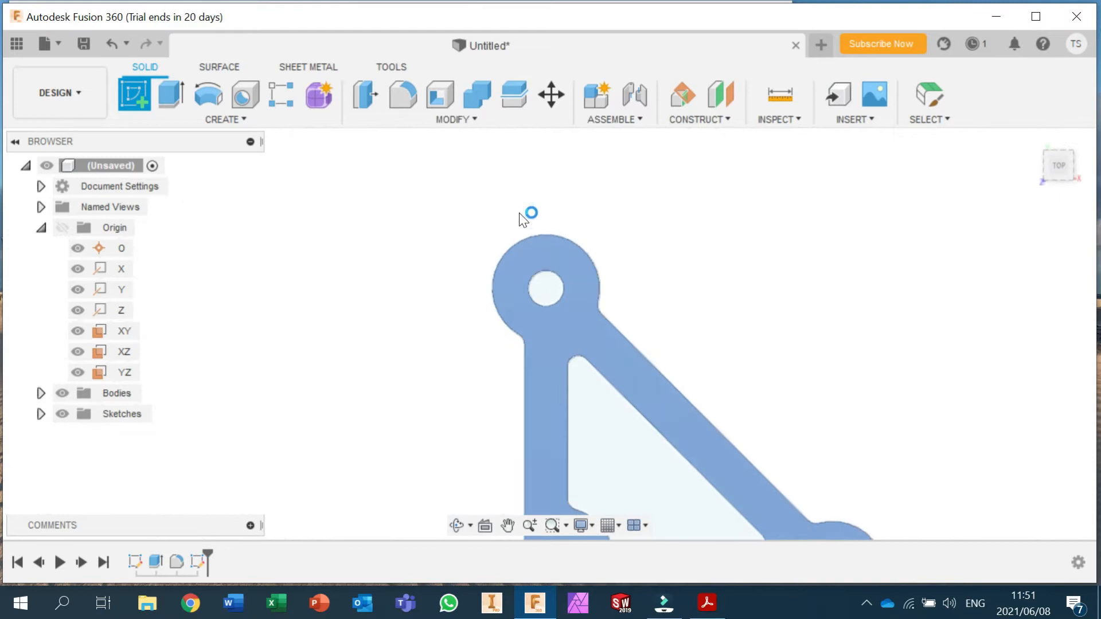
mouse_move(668, 315)
middle_down()
mouse_move(595, 251)
mouse_move(575, 212)
middle_up()
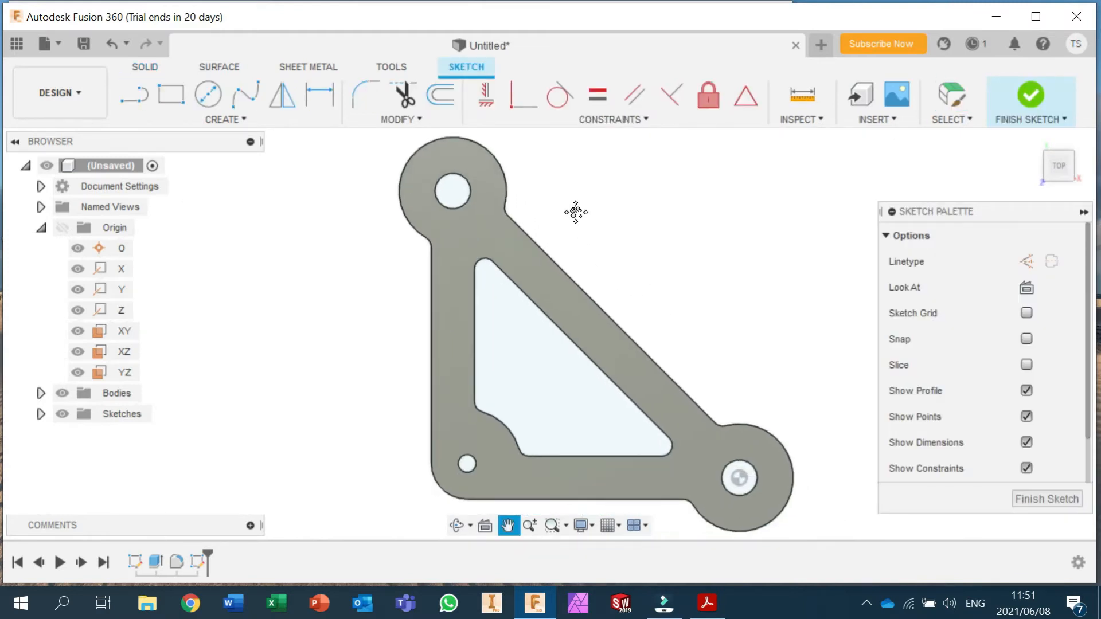
Step: Sketch two small centre-point circles on the vertical bar, one above the other
click(207, 95)
click(454, 289)
click(462, 302)
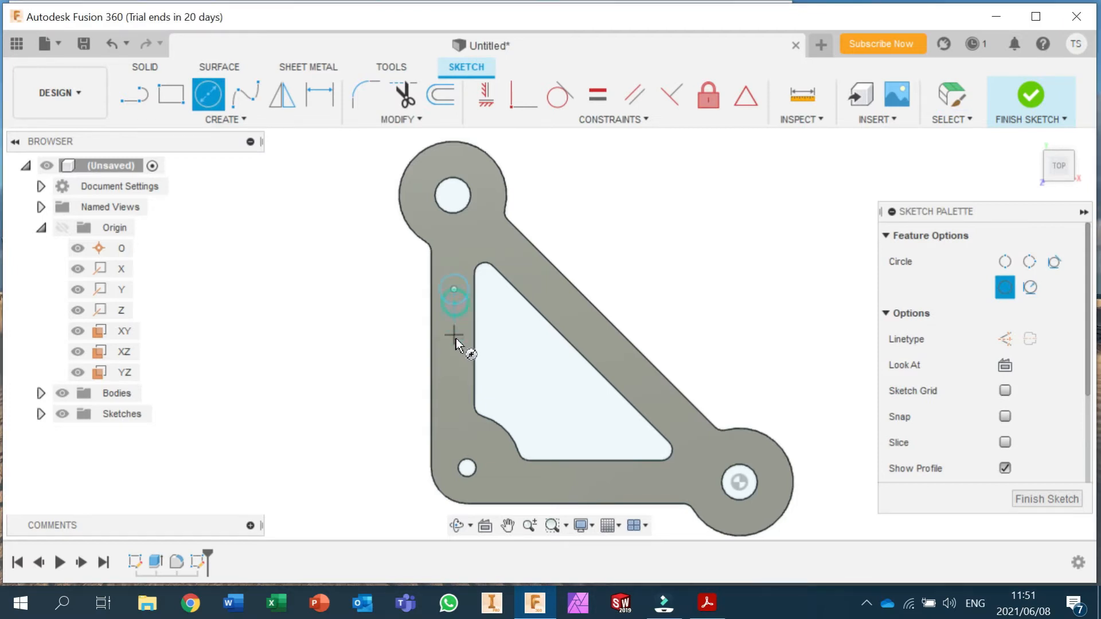
click(454, 349)
click(464, 363)
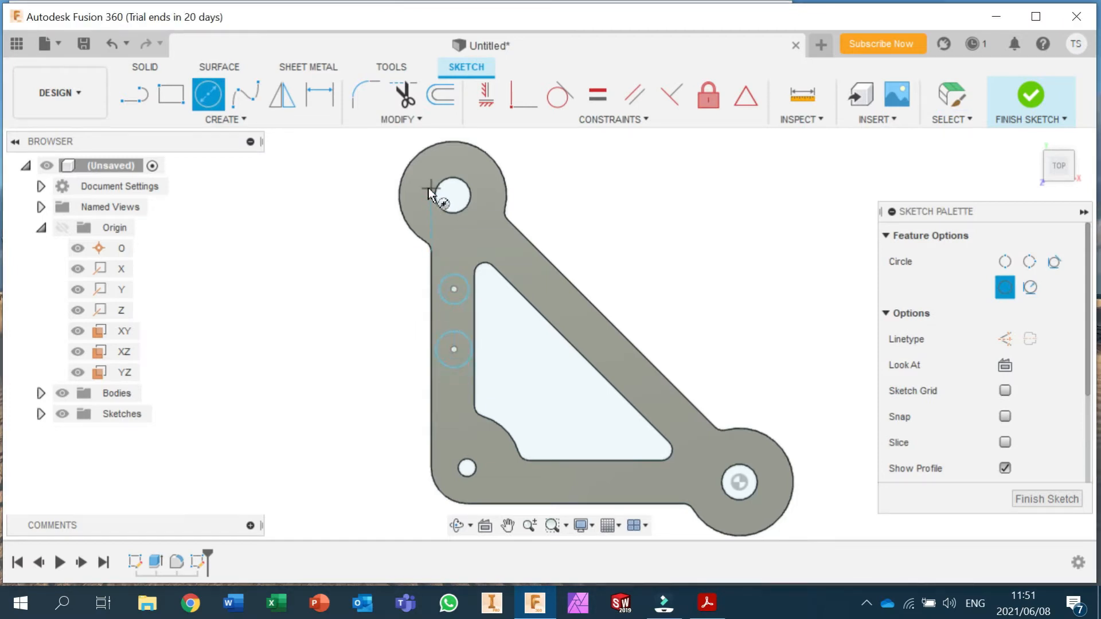
Step: Dimension the vertical distance from the upper boss hole to the upper small circle as 30 mm
click(319, 93)
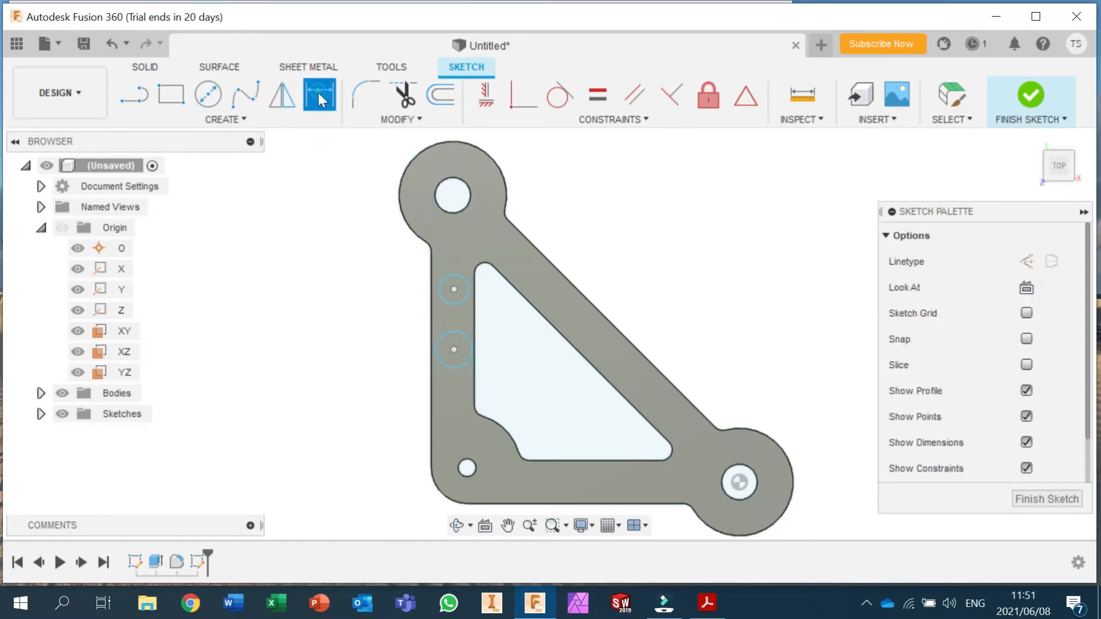
click(439, 202)
click(447, 281)
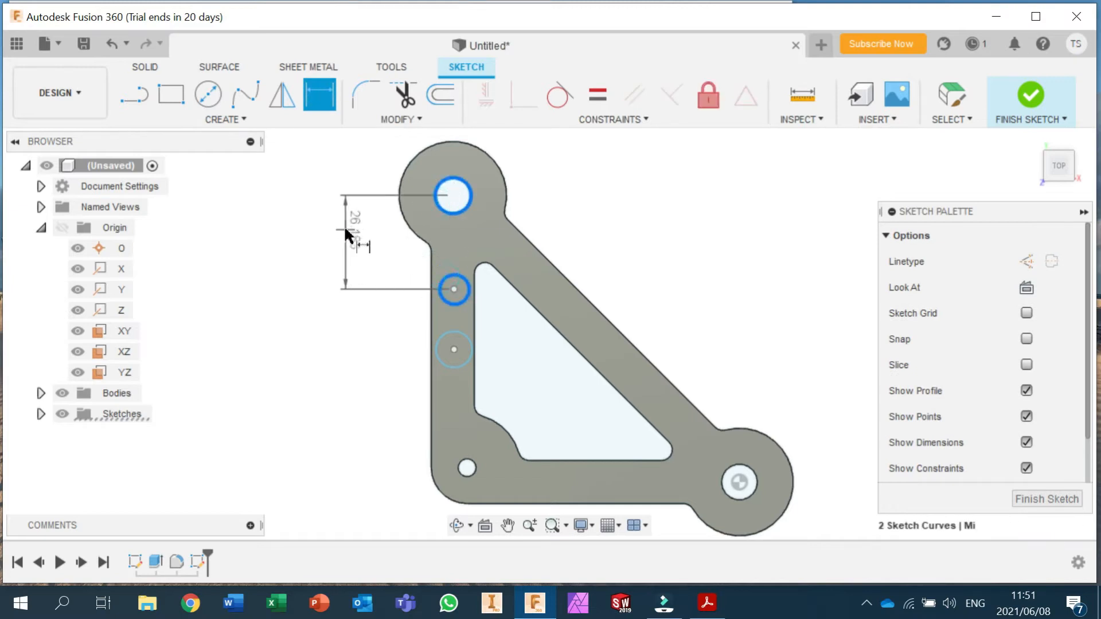
click(350, 228)
text(30)
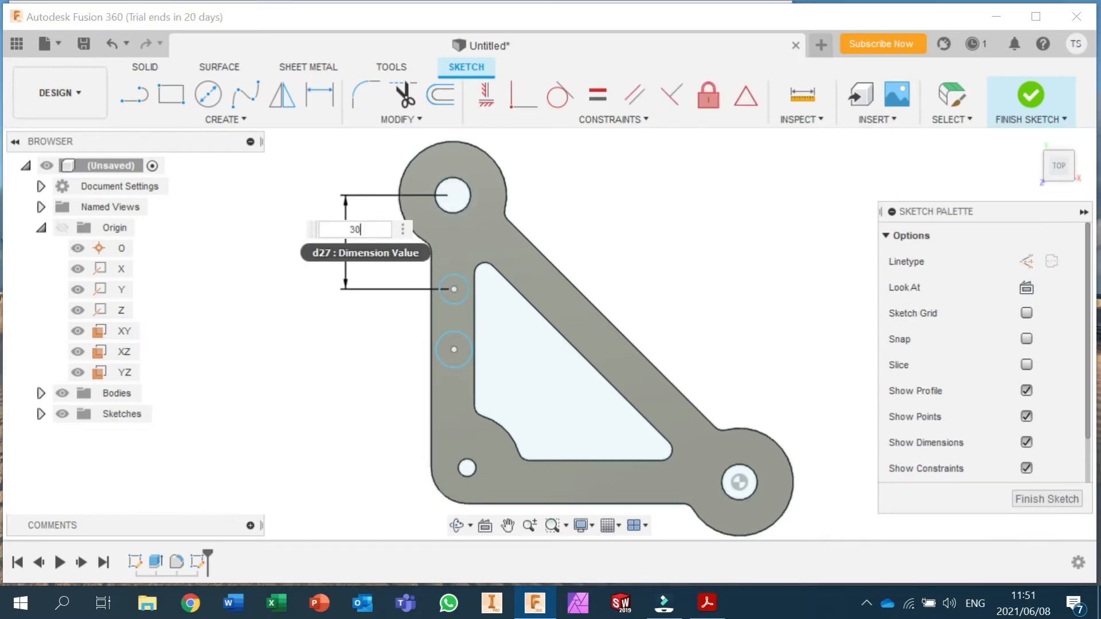
key(Return)
Step: Dimension the centre distance between the two small circles on the vertical bar as 26 mm
click(451, 316)
click(452, 325)
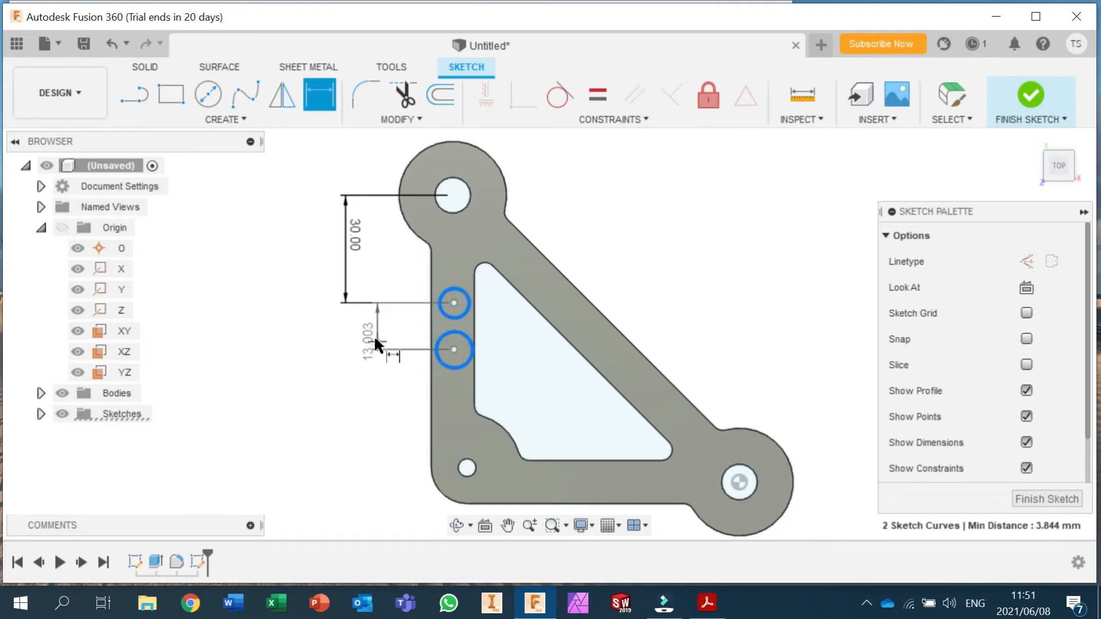
click(371, 328)
text(26)
key(Return)
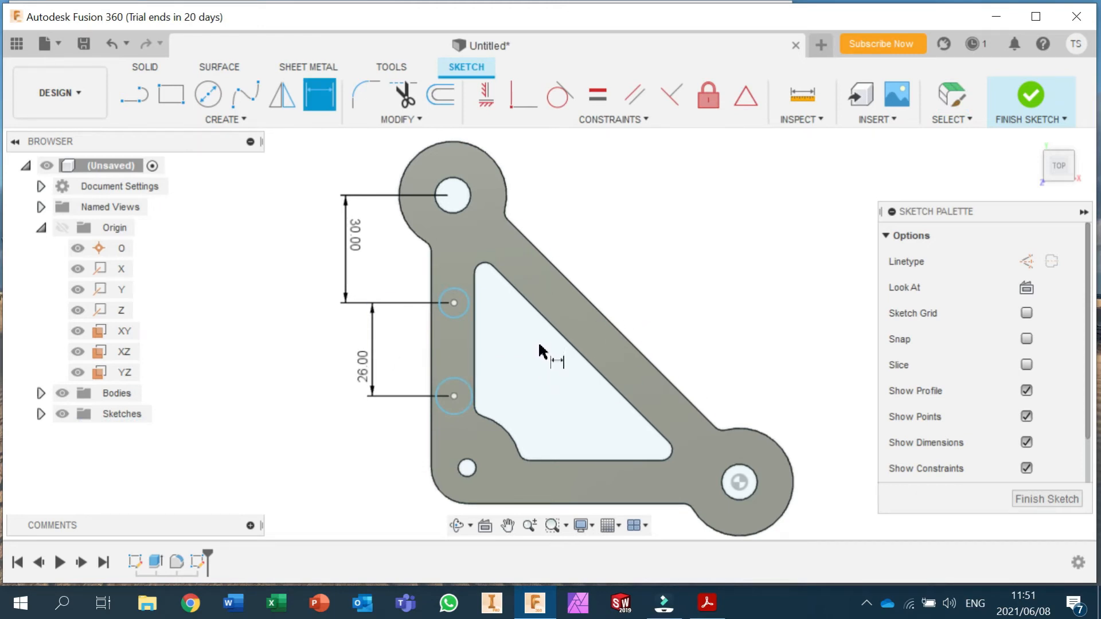
Step: Set the upper small circle's diameter to 5 mm and make the lower circle equal to it
click(466, 313)
click(576, 227)
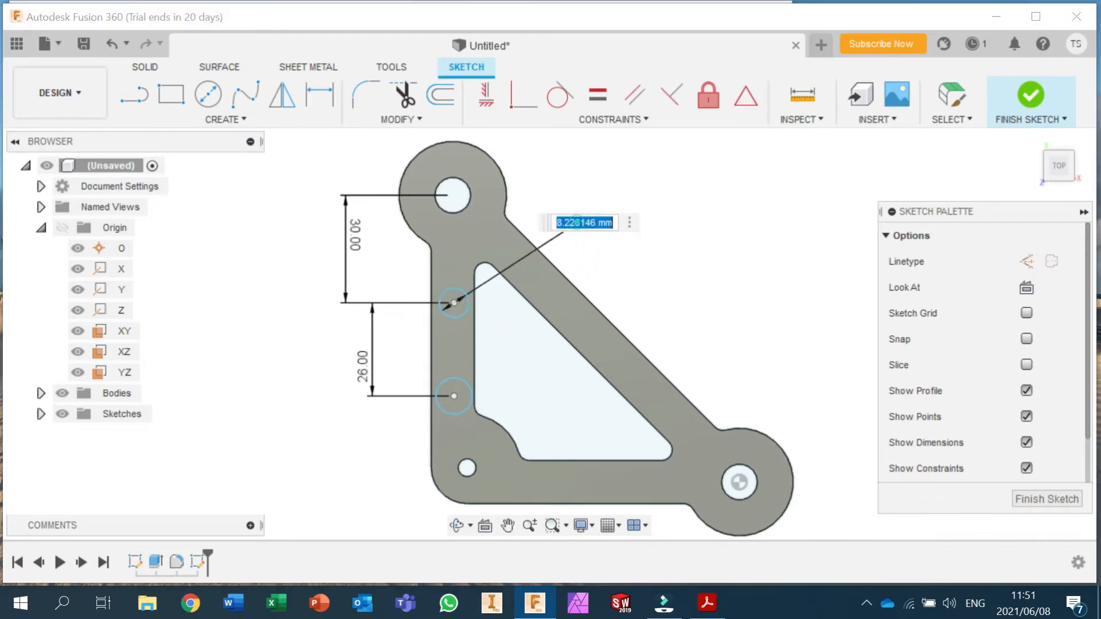
text(5)
key(Return)
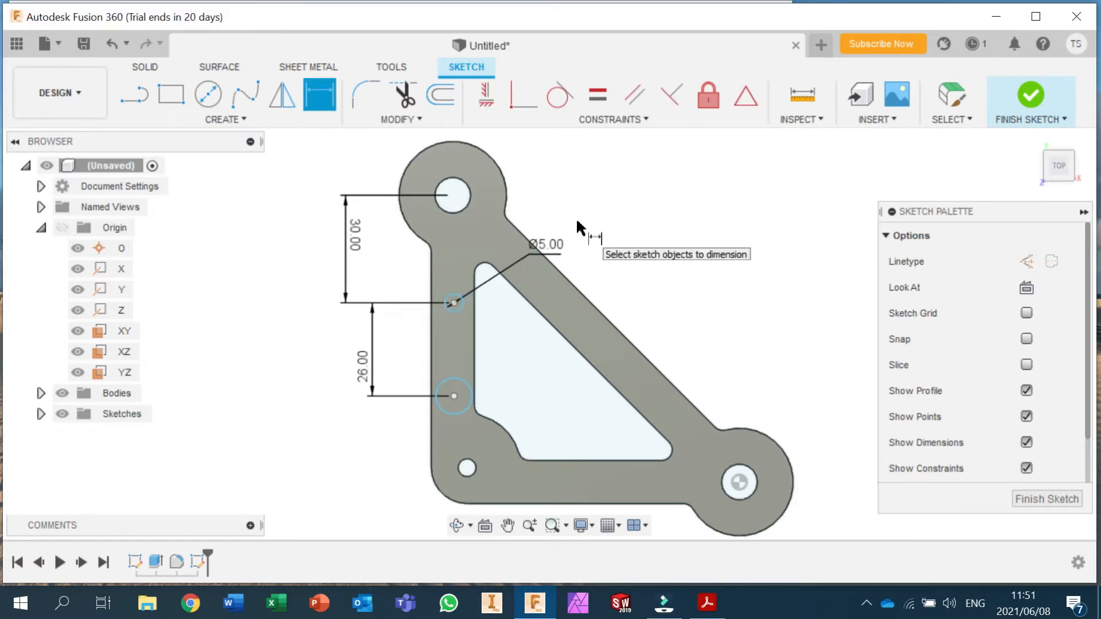
click(597, 96)
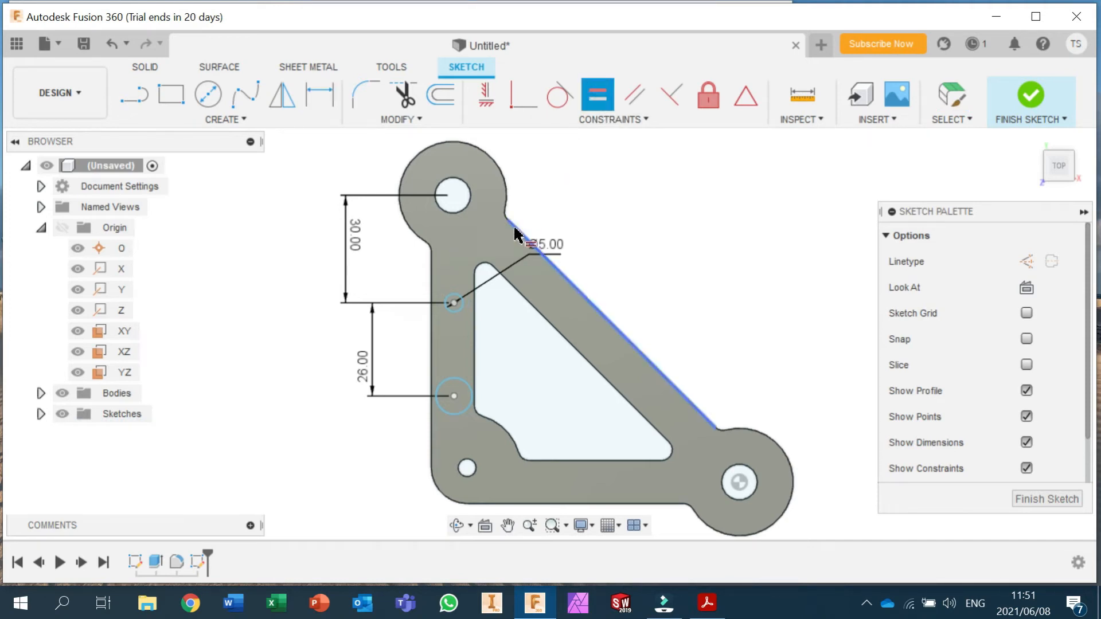
click(458, 312)
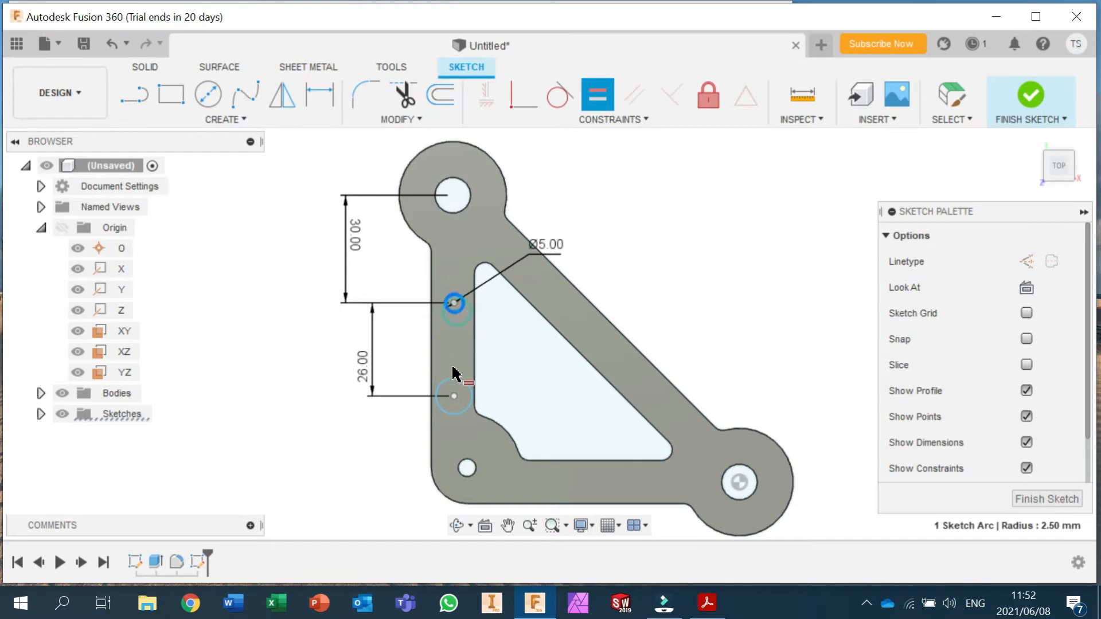
click(455, 381)
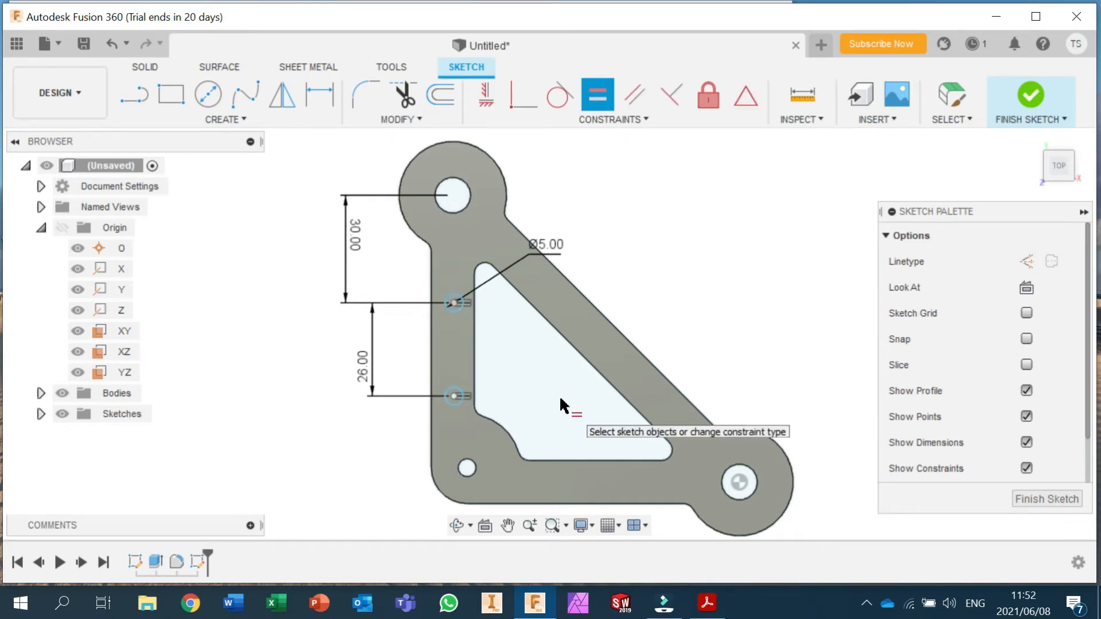
key(Escape)
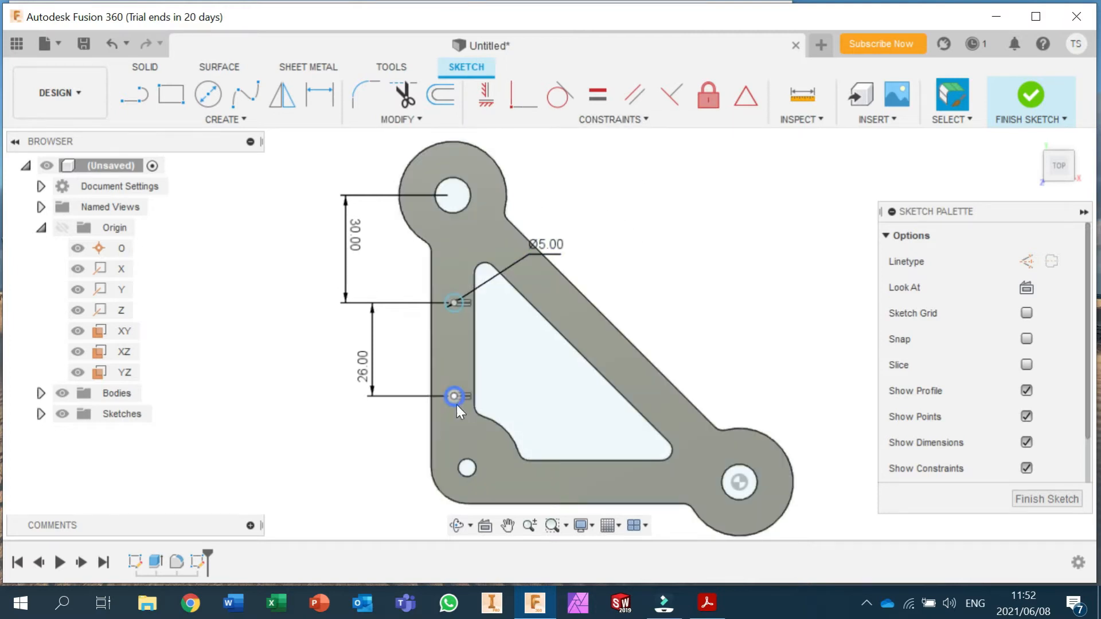
Step: Test the lower circle's freedom by shifting its centre slightly, and align both circle centres with a Horizontal/Vertical constraint
mouse_move(454, 397)
mouse_down()
mouse_move(473, 398)
mouse_move(456, 399)
mouse_up()
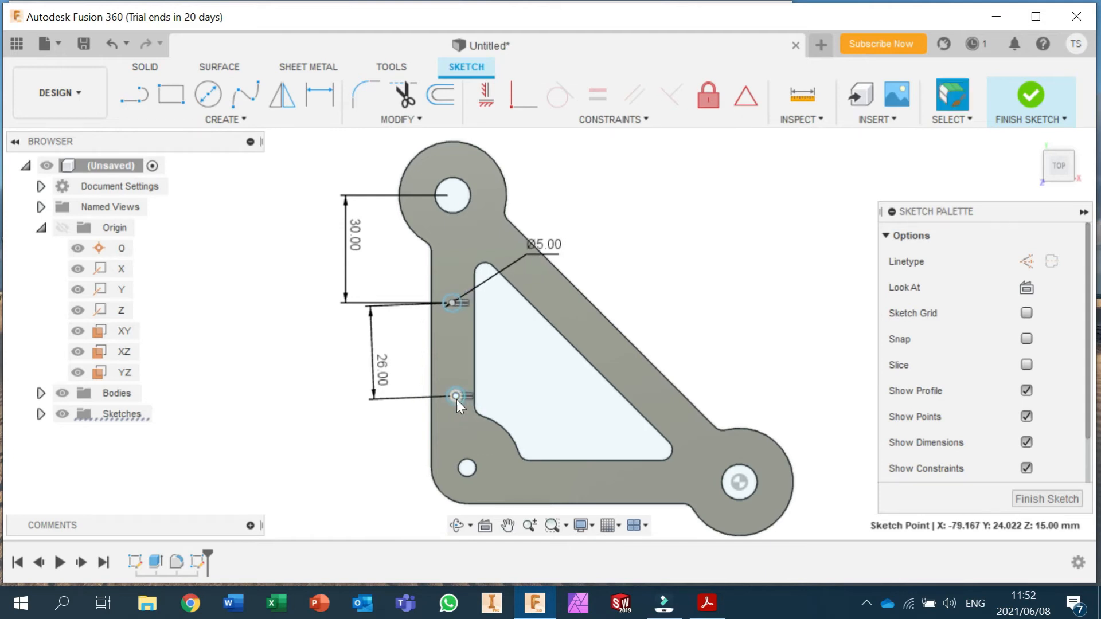
click(527, 376)
click(640, 251)
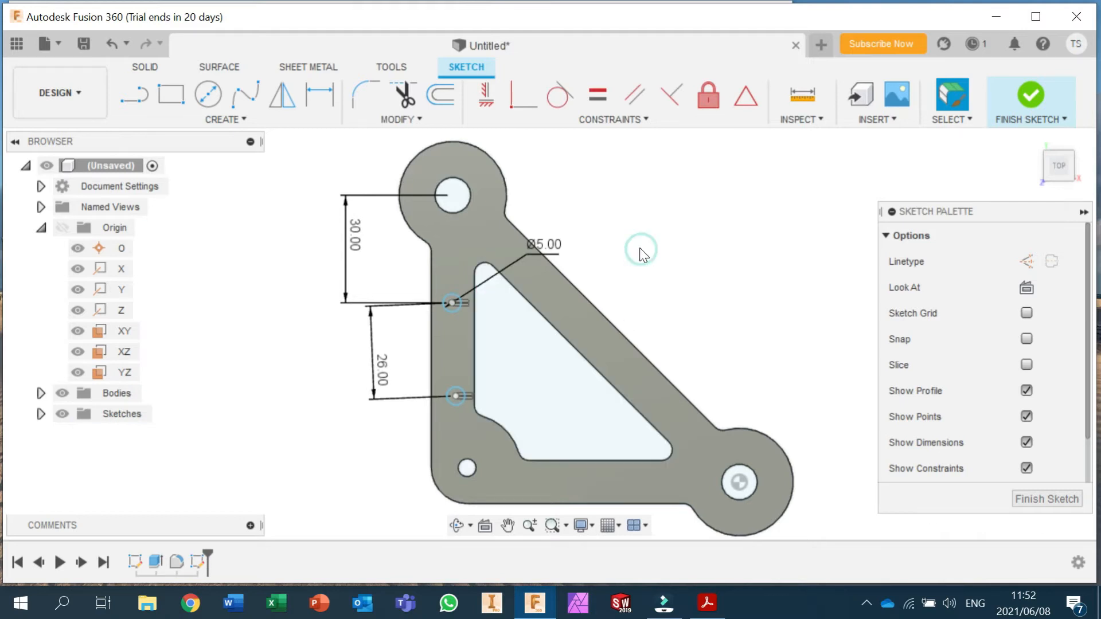
click(484, 98)
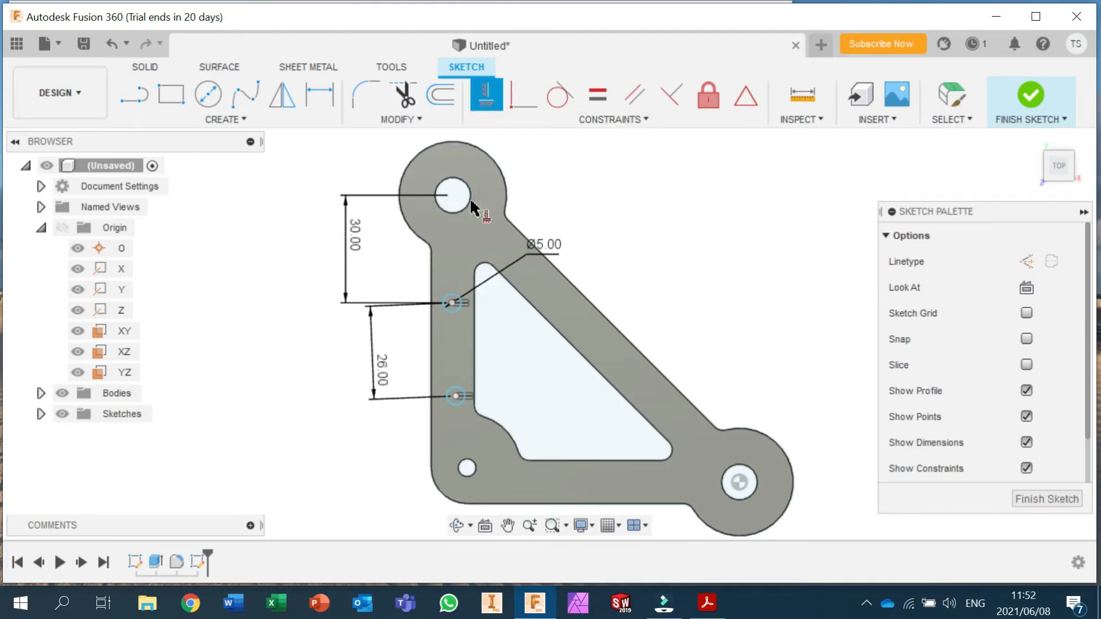
click(453, 303)
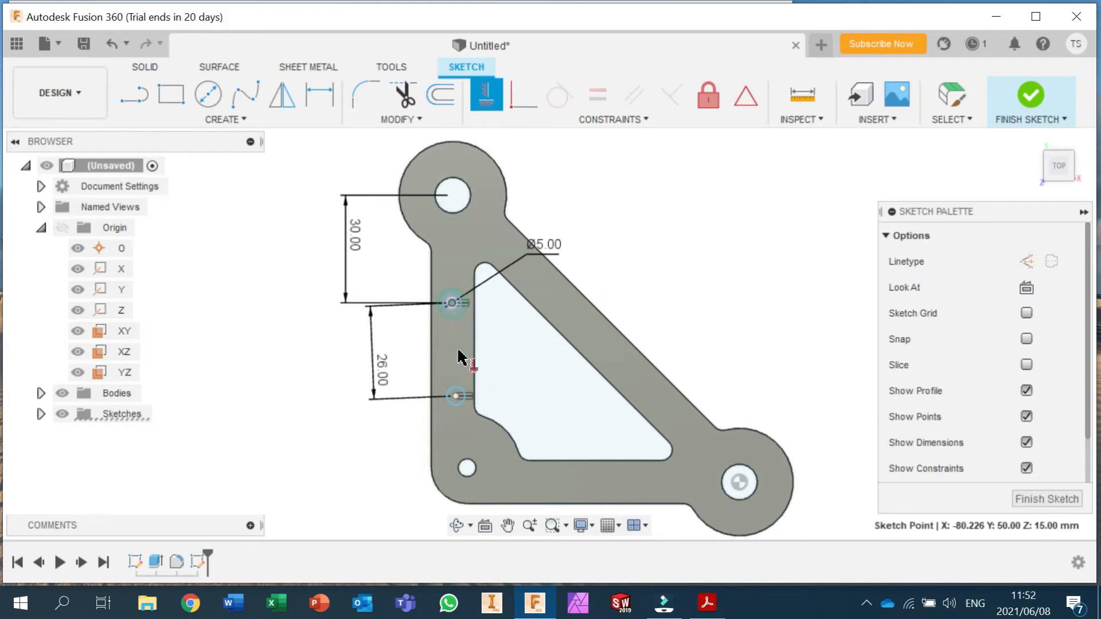
click(460, 395)
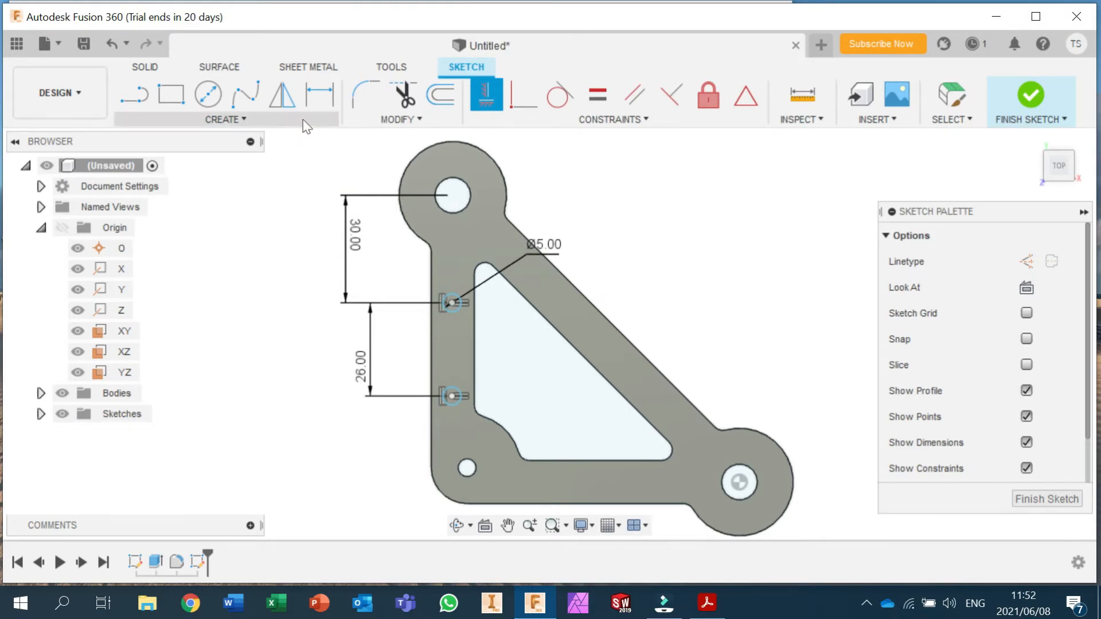
Step: Dimension the upper small circle's centre 6 mm from the vertical bar's outer edge
click(320, 94)
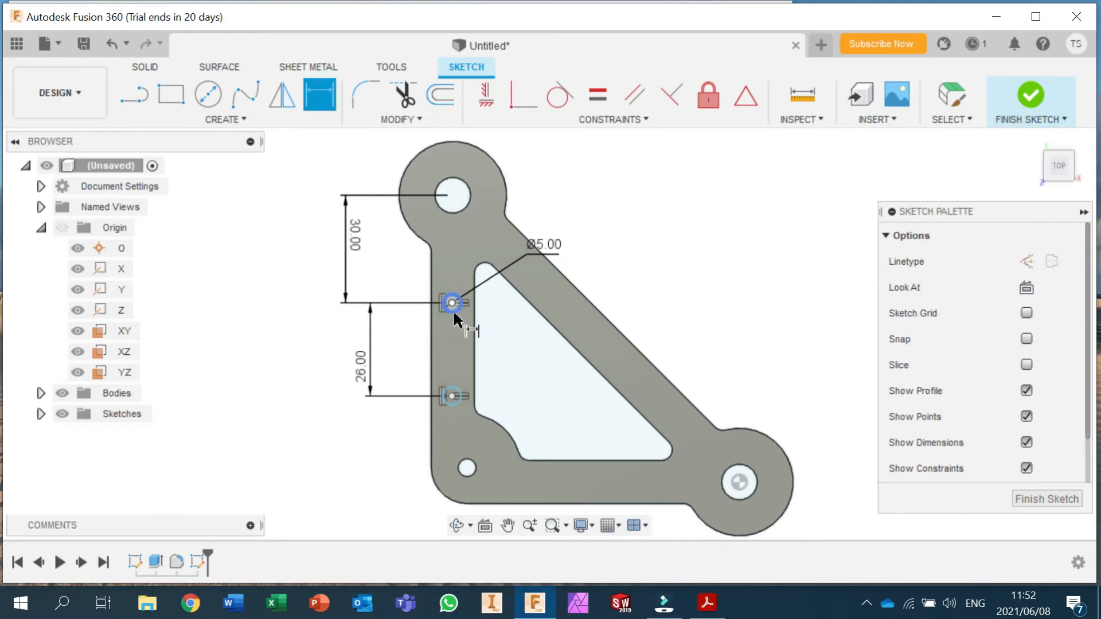
click(453, 309)
click(431, 343)
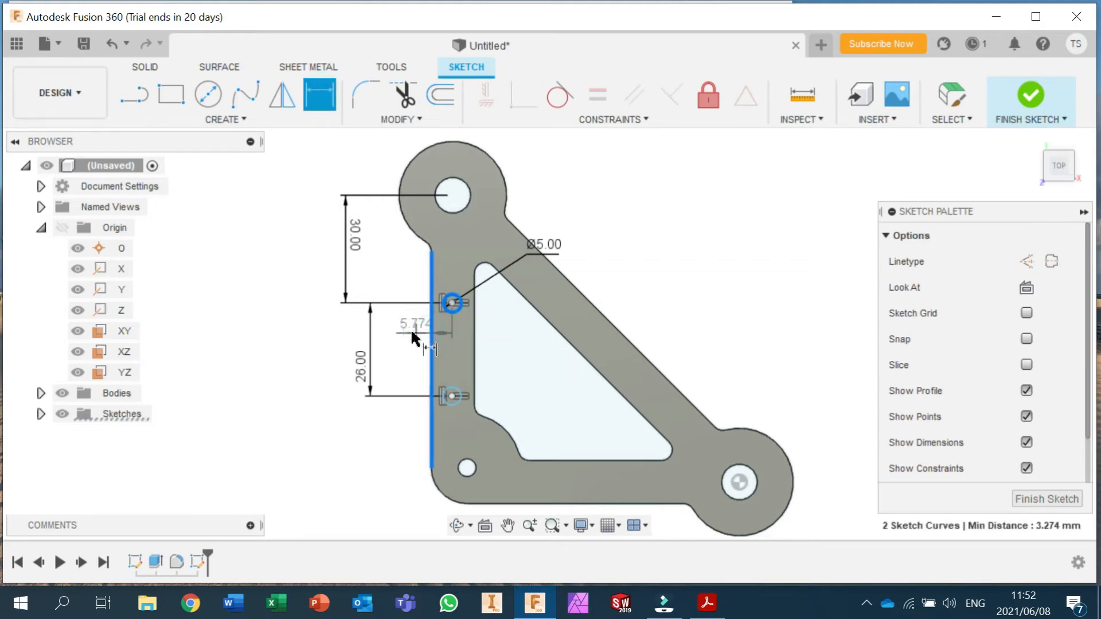
click(401, 329)
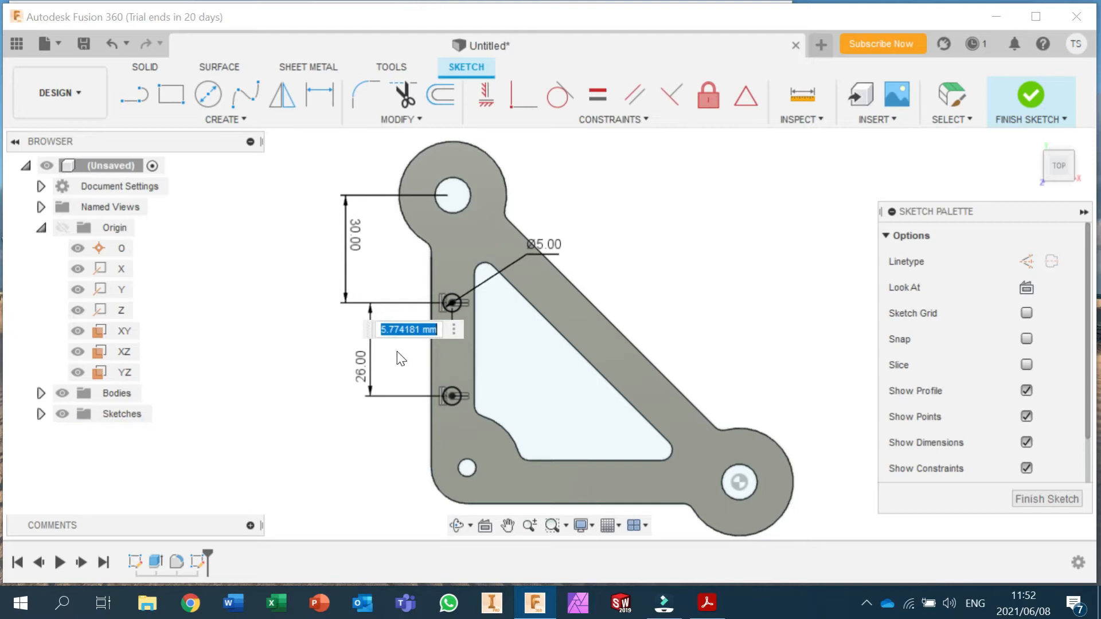
text(6)
key(Return)
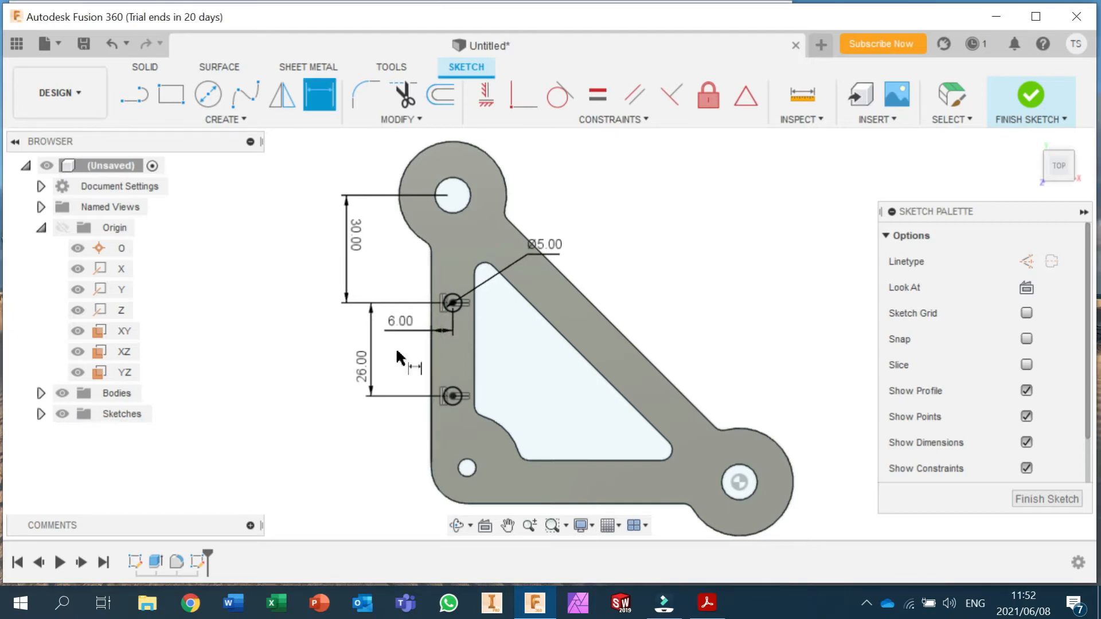
click(475, 346)
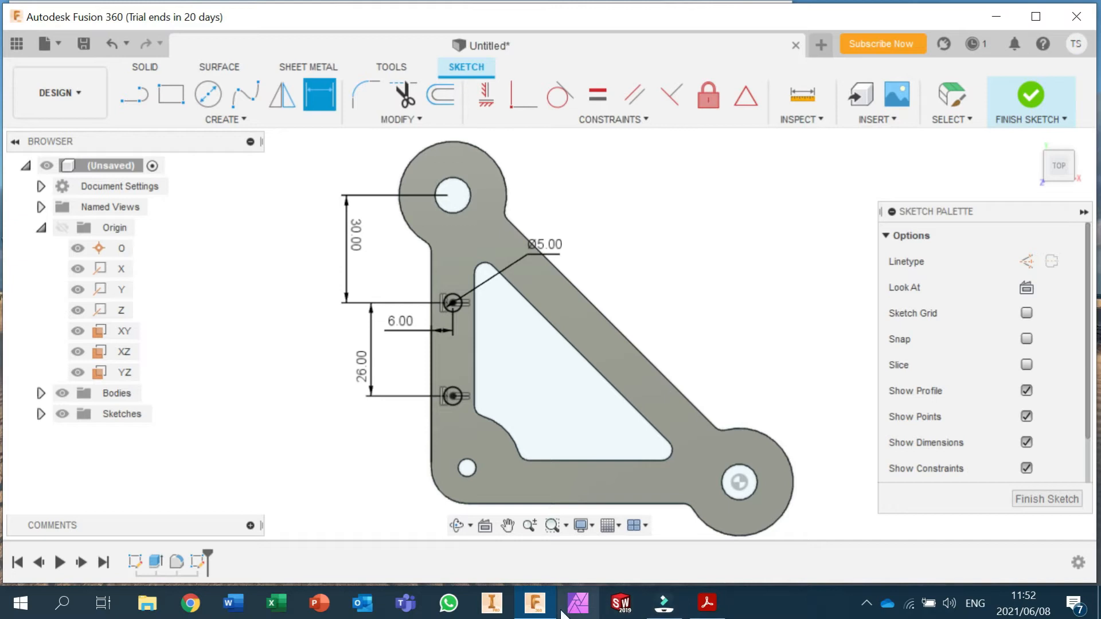
Step: Check the remaining holes in the PDF drawing, then sketch two circles on the lower bar and two on the diagonal bar in Fusion 360
click(721, 614)
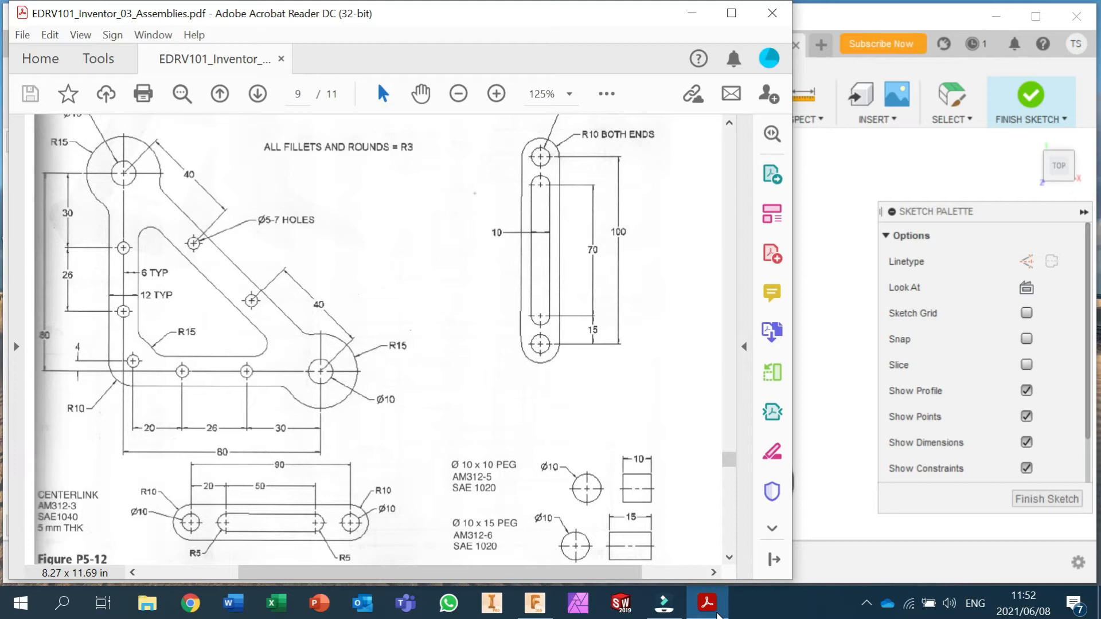
click(812, 491)
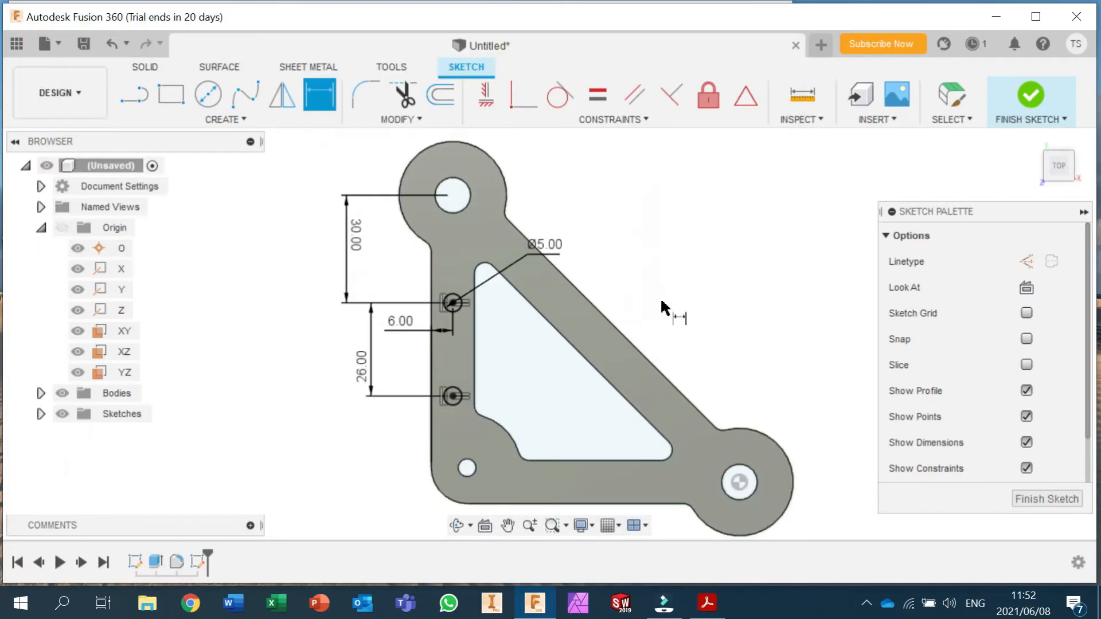
click(208, 94)
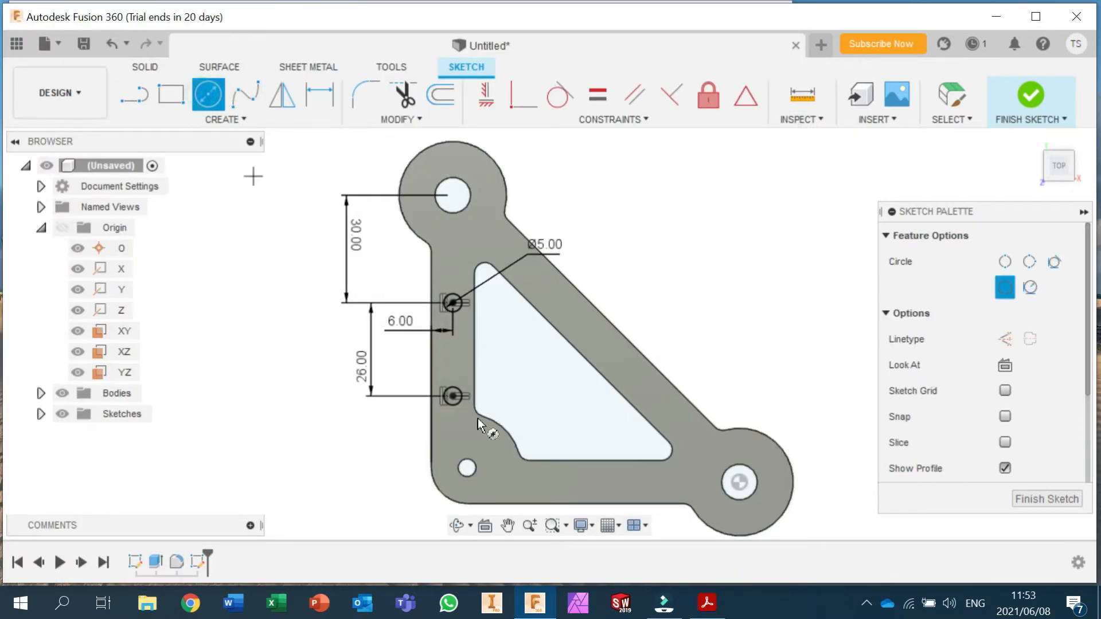
click(644, 476)
click(566, 475)
click(579, 488)
click(657, 396)
click(660, 413)
click(546, 287)
click(548, 299)
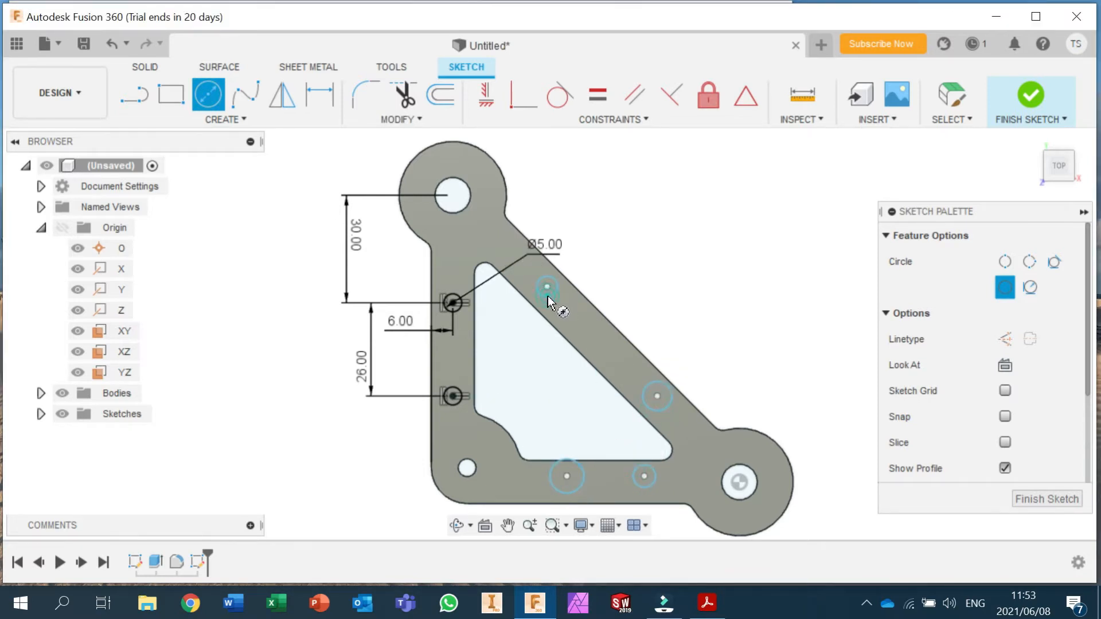
Step: Apply Equal constraints matching the four circles on the diagonal and lower bars to the dimensioned upper circle on the vertical bar
click(597, 94)
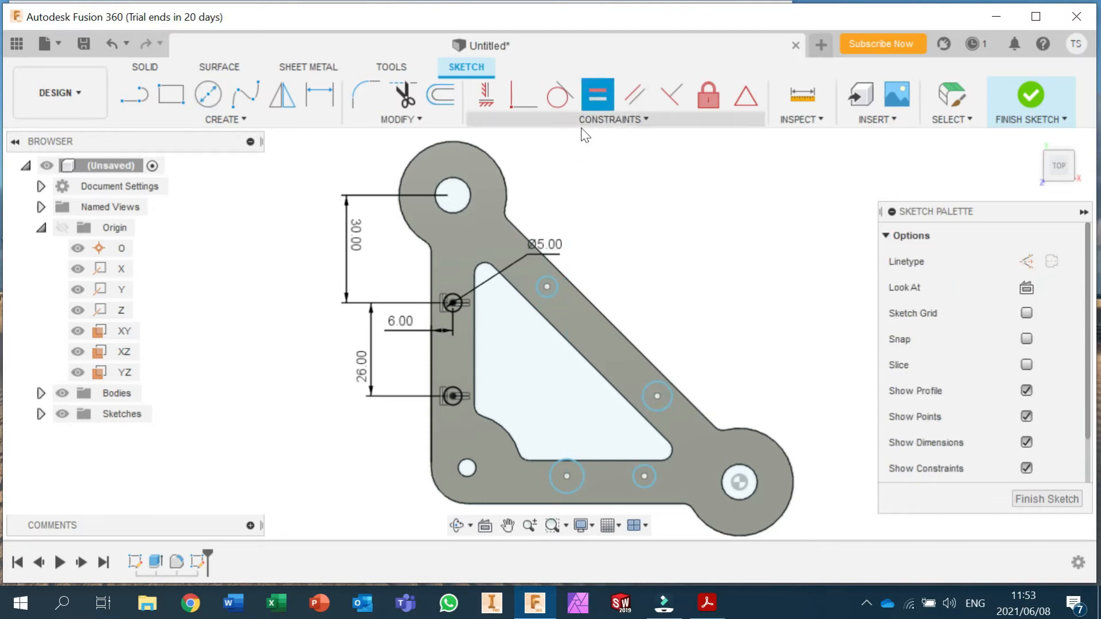
click(457, 308)
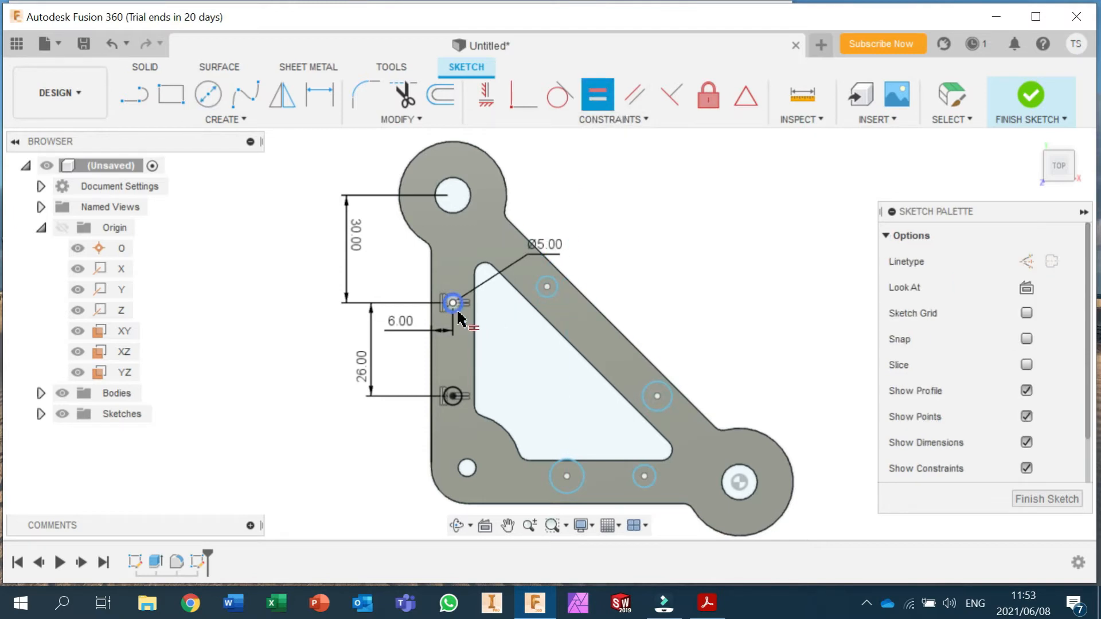
click(544, 298)
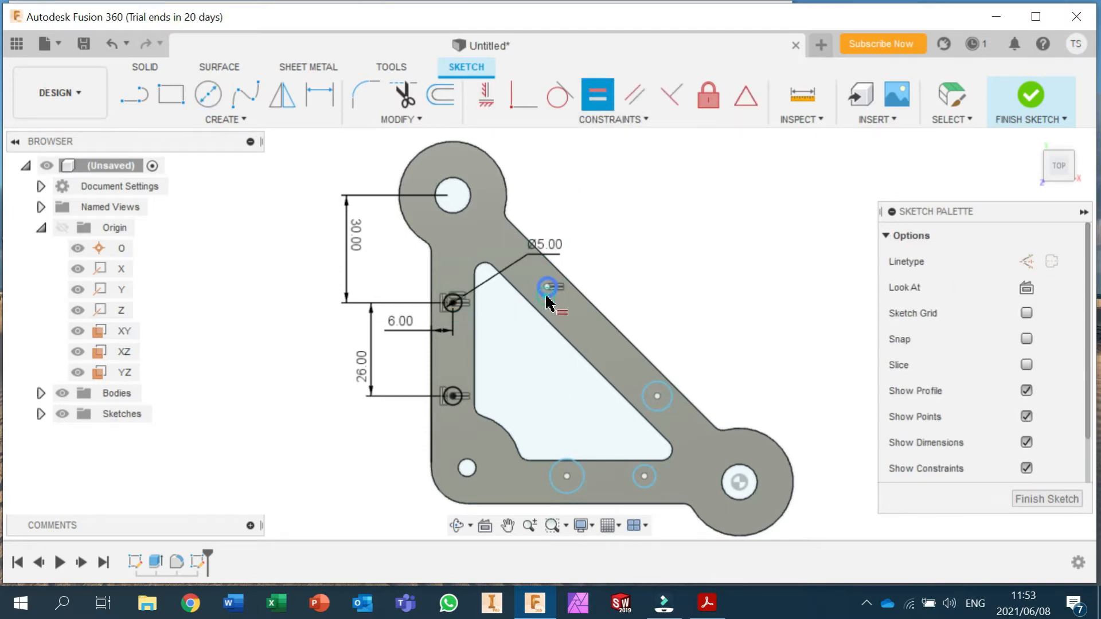
click(458, 310)
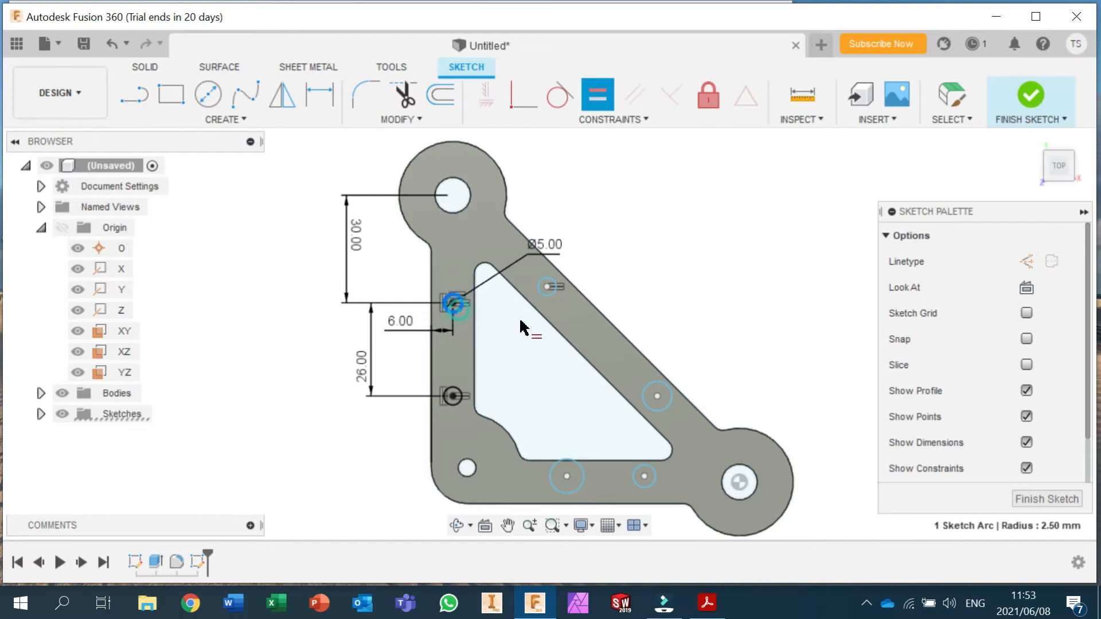
click(656, 391)
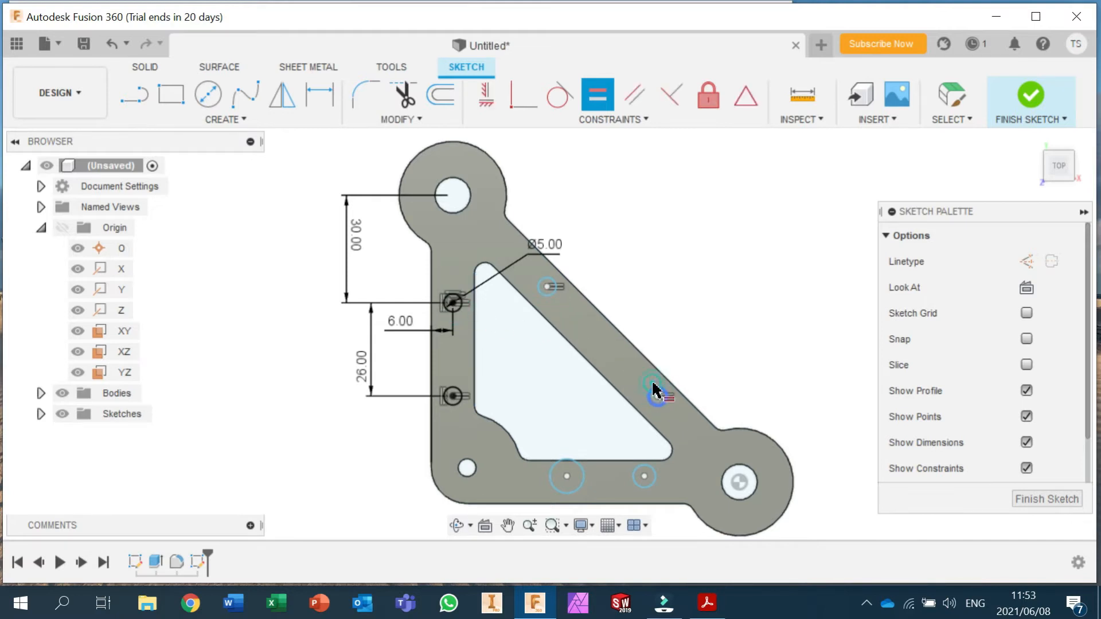
click(457, 308)
click(644, 475)
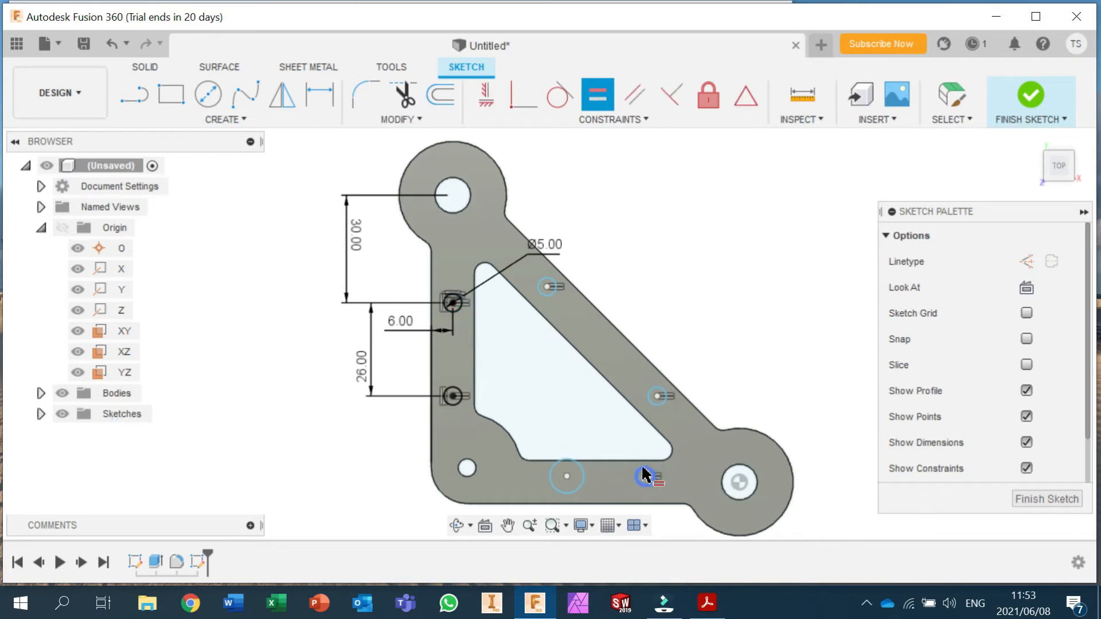
click(457, 307)
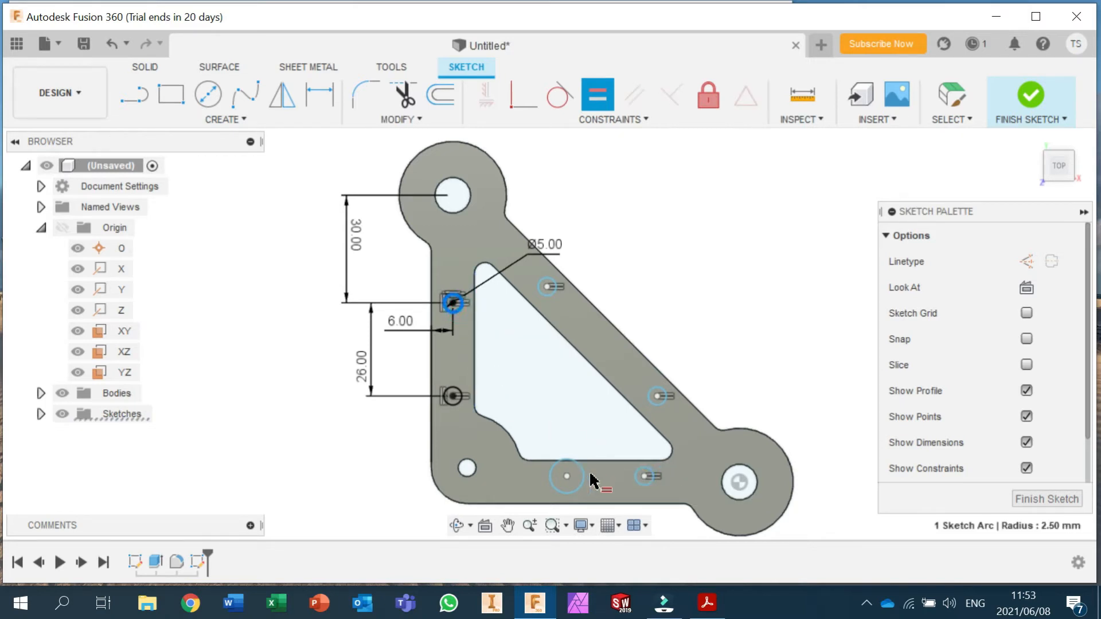
click(583, 478)
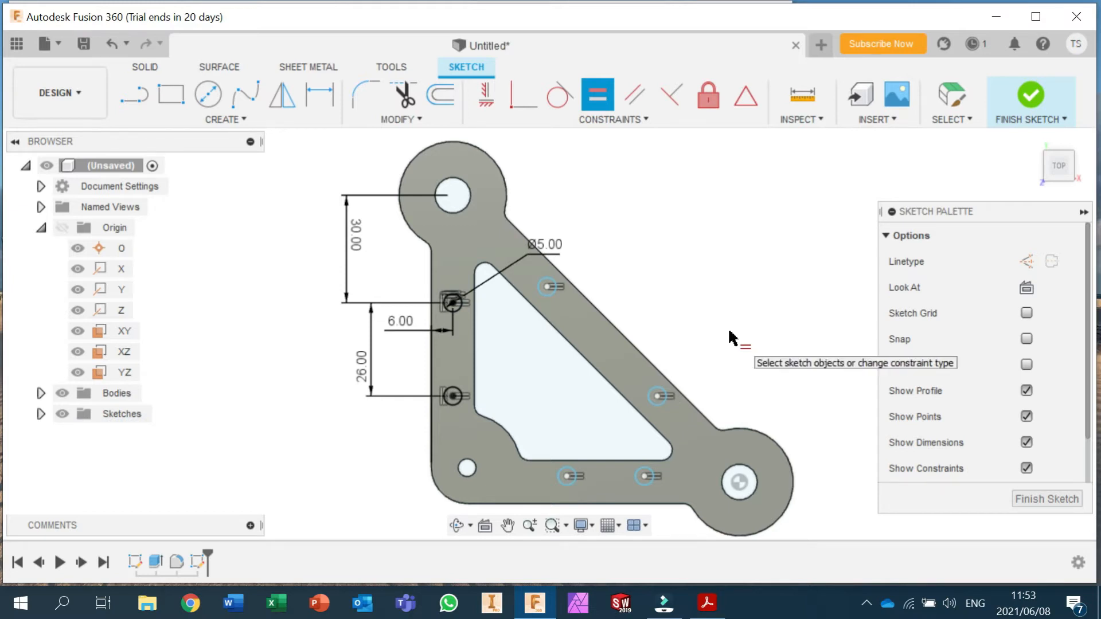
key(Escape)
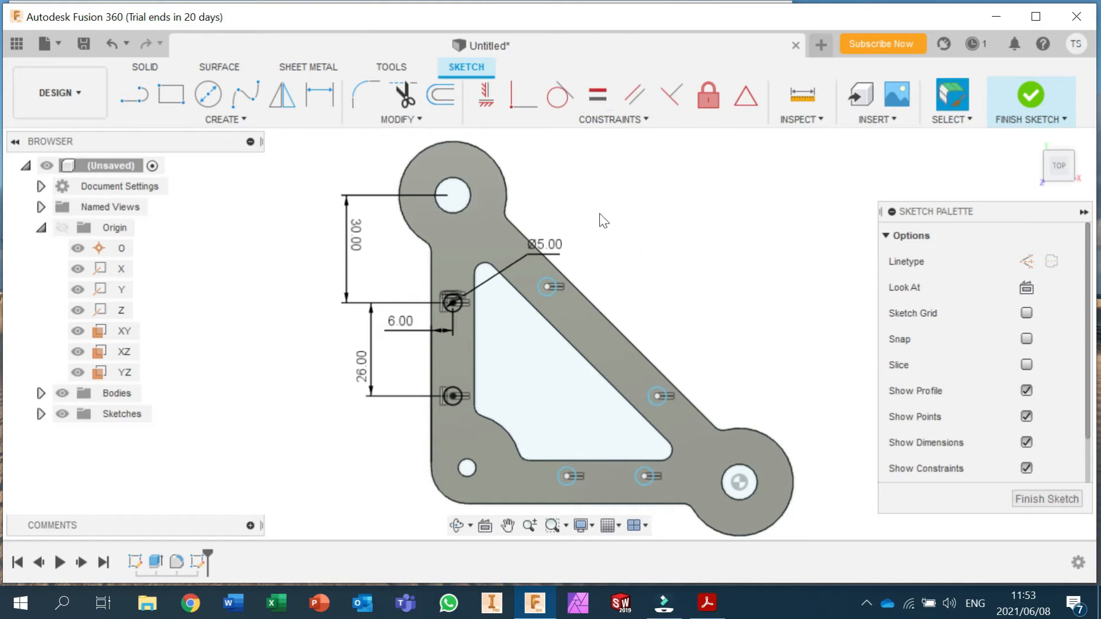
Step: Test the Equal constraints by setting the dimensioned circle's diameter to 8 mm, and undo the change
double_click(559, 246)
text(8)
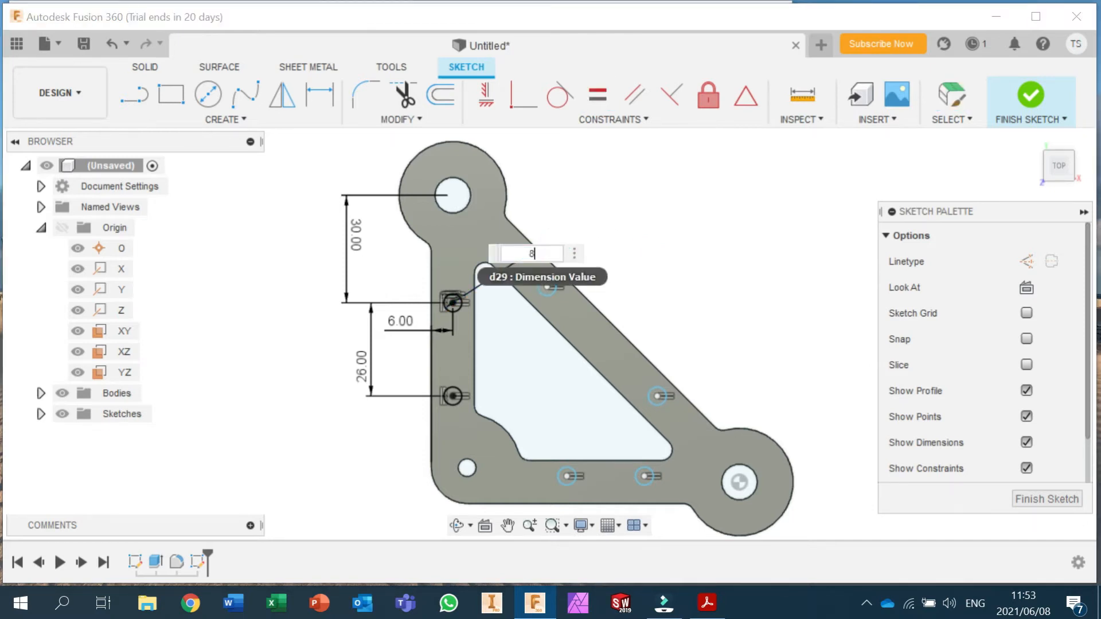
key(Return)
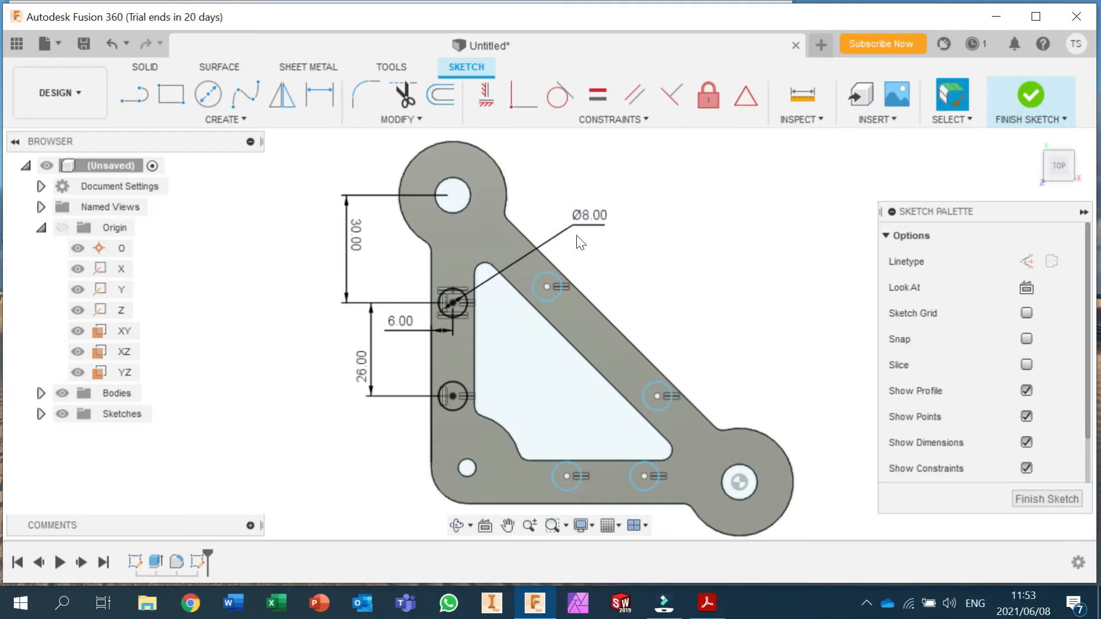
click(109, 46)
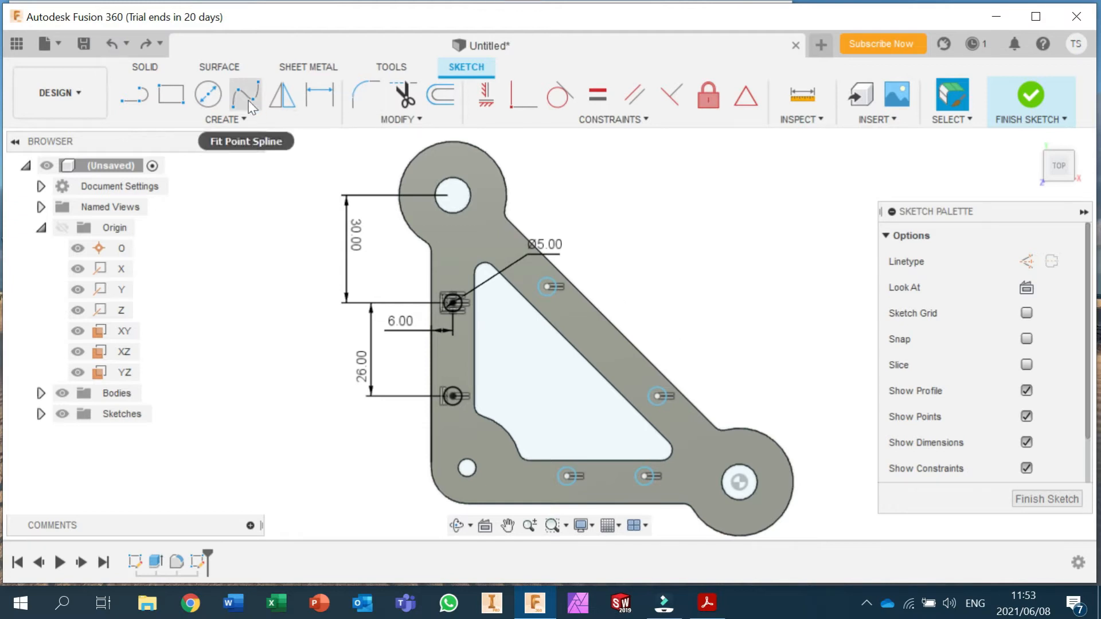
Step: Dimension the lower bar's circle nearest the large end hole 30 mm horizontally from that hole's centre
click(331, 109)
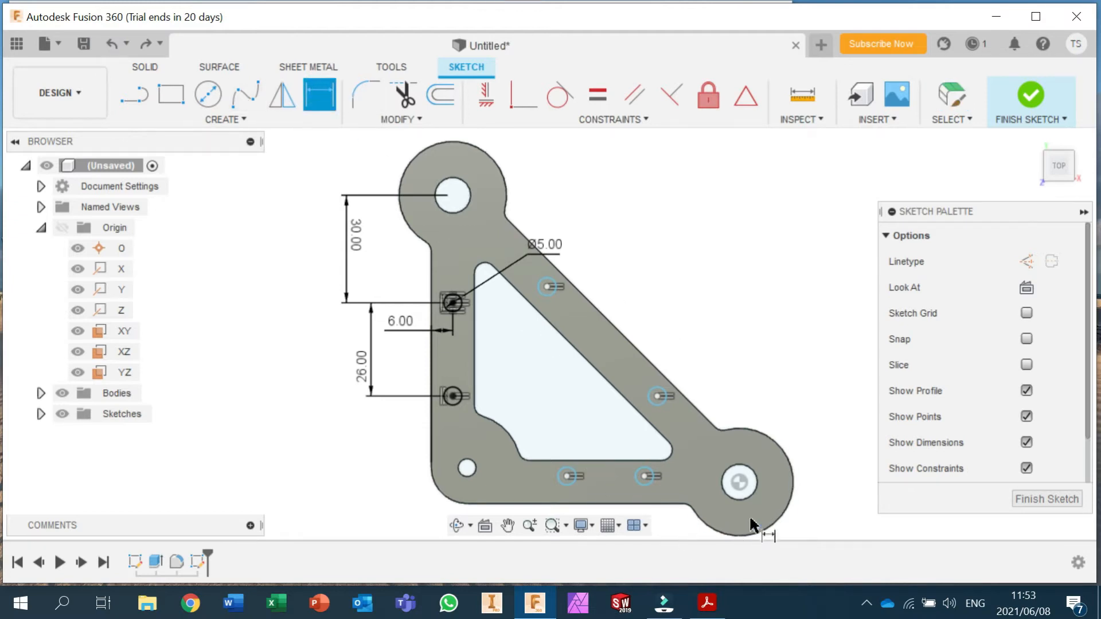
click(737, 500)
click(645, 484)
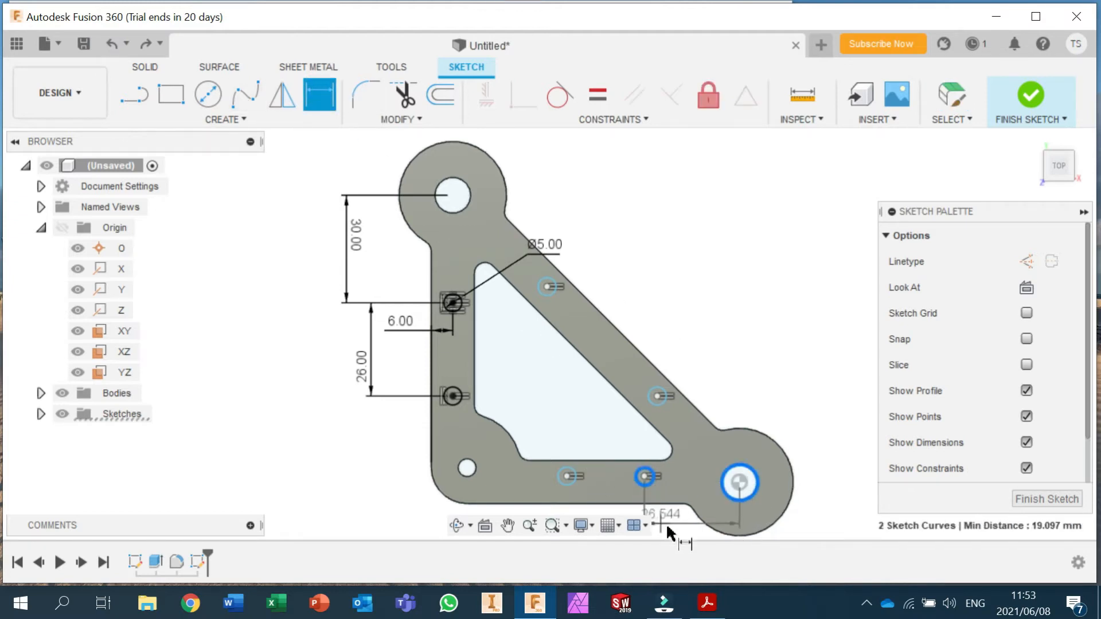
click(681, 527)
text(3)
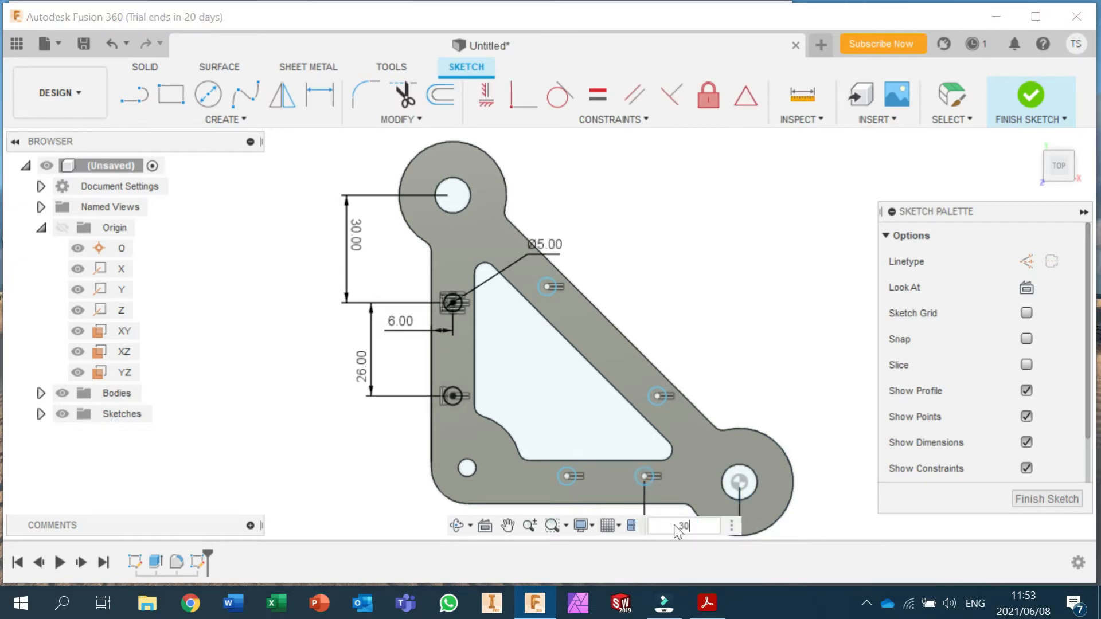
text(0)
key(Return)
Step: Dimension the two circles on the lower bar 26 mm apart
click(563, 483)
click(633, 484)
click(609, 515)
text(2)
key(Return)
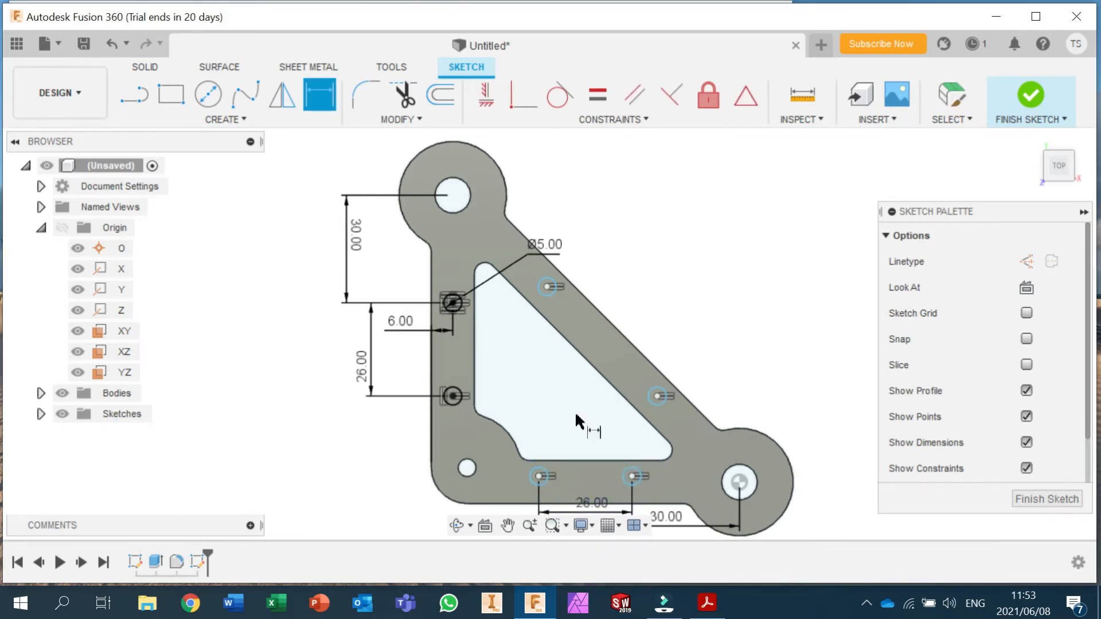
Step: Align the centres of the two lower-bar circles with a Horizontal/Vertical constraint
click(486, 95)
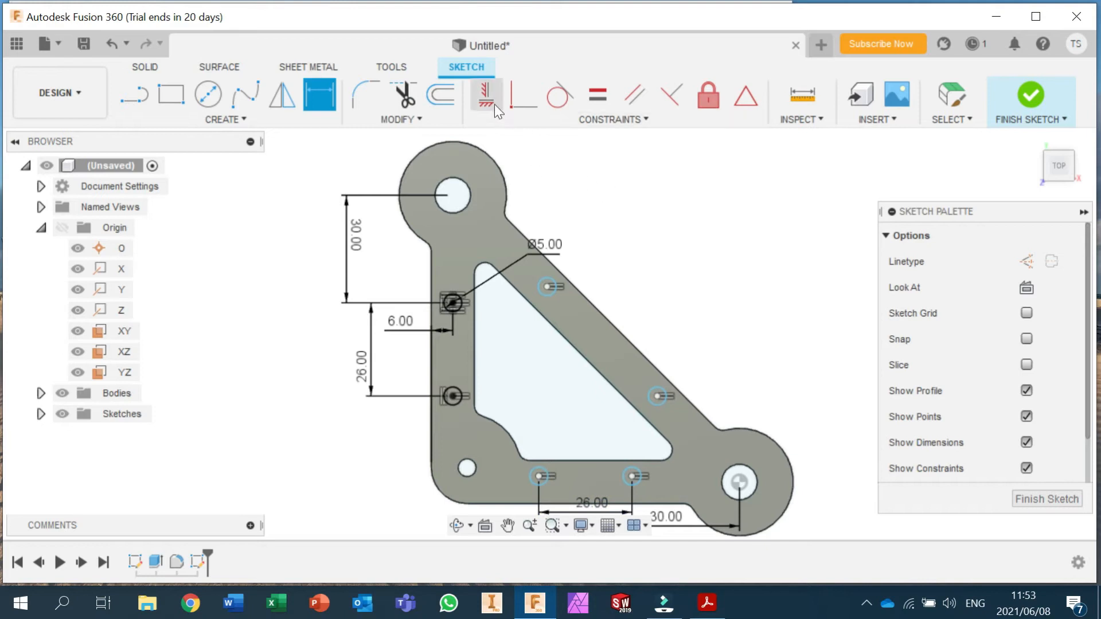
click(539, 476)
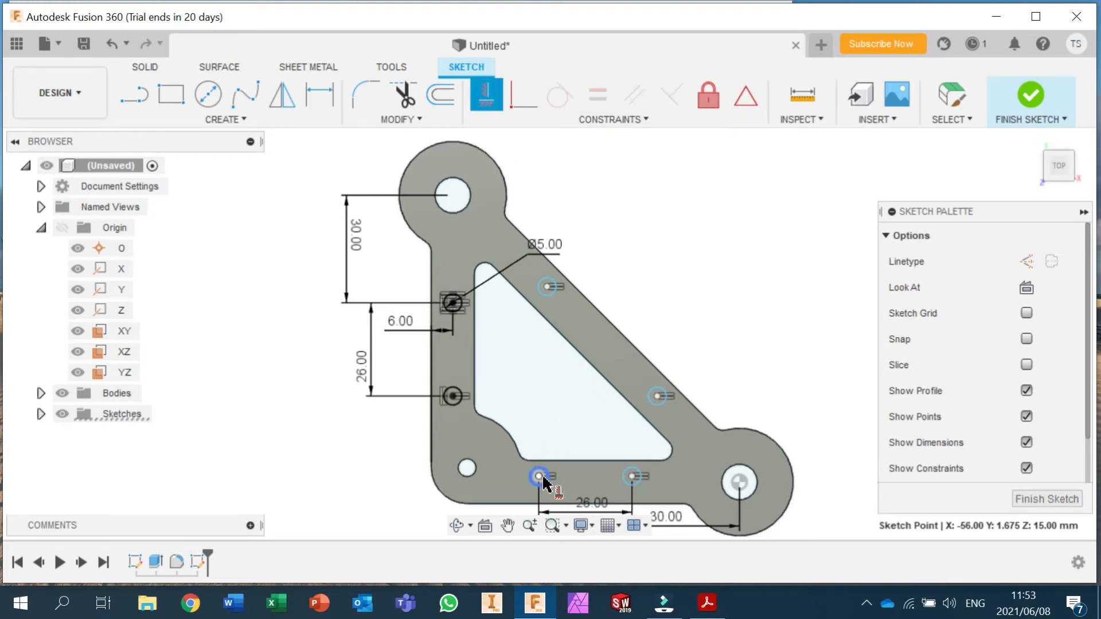
click(632, 476)
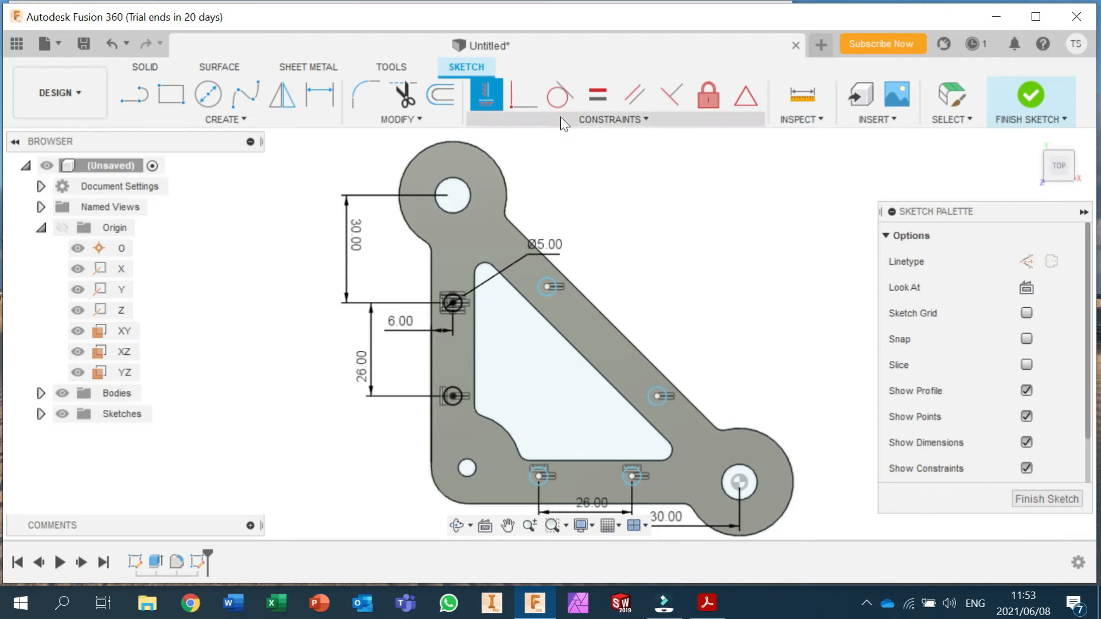
Step: Dimension the lower-bar circle nearest the plate's corner 6 mm from the bar's outer edge
click(319, 94)
click(519, 504)
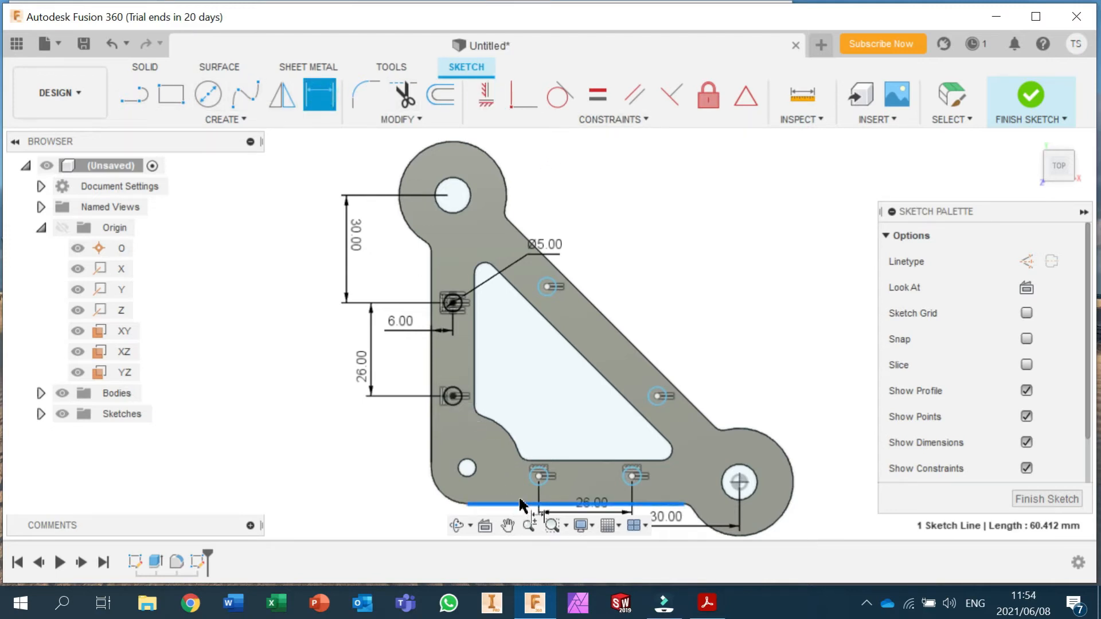
click(528, 485)
click(514, 494)
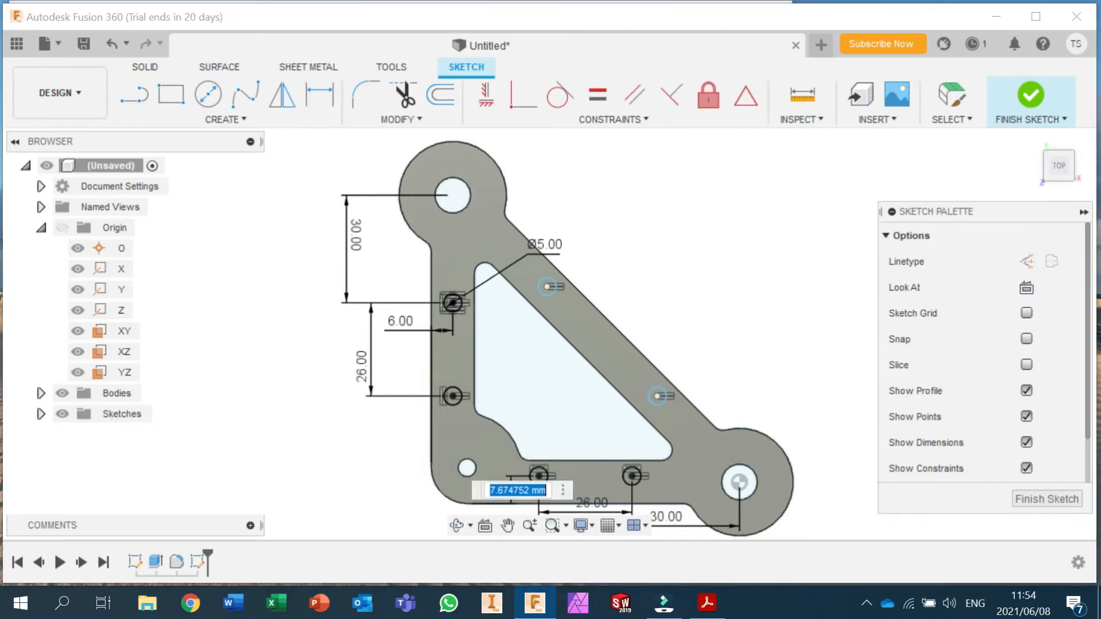
text(6)
key(Return)
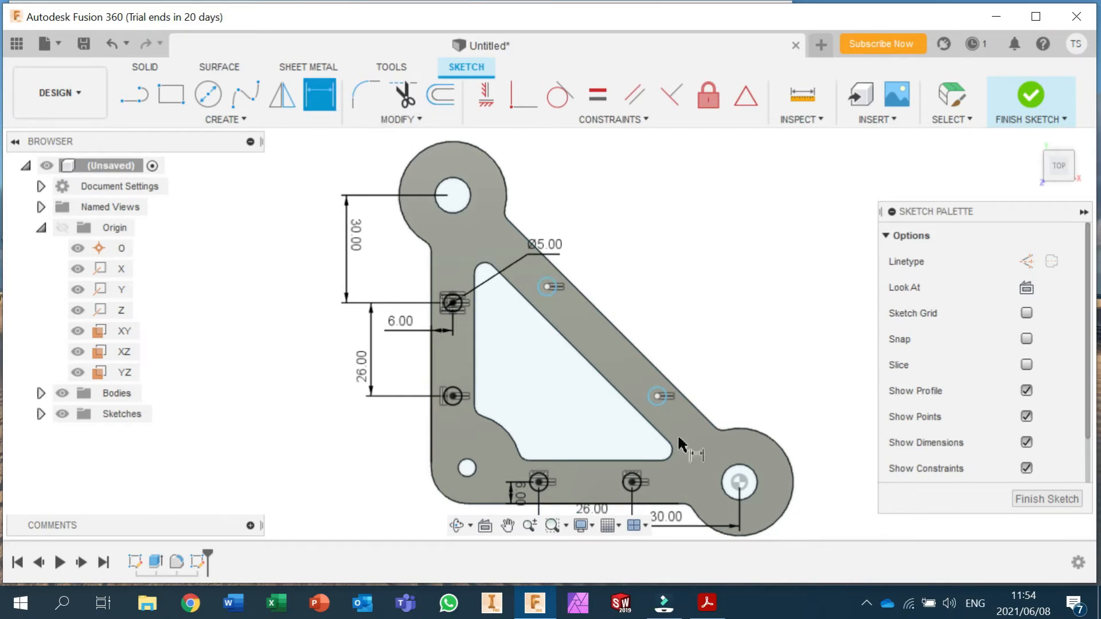
Step: Dimension the lower circle on the diagonal bar 40 mm, aligned, from the lower large hole's centre
click(658, 397)
click(757, 487)
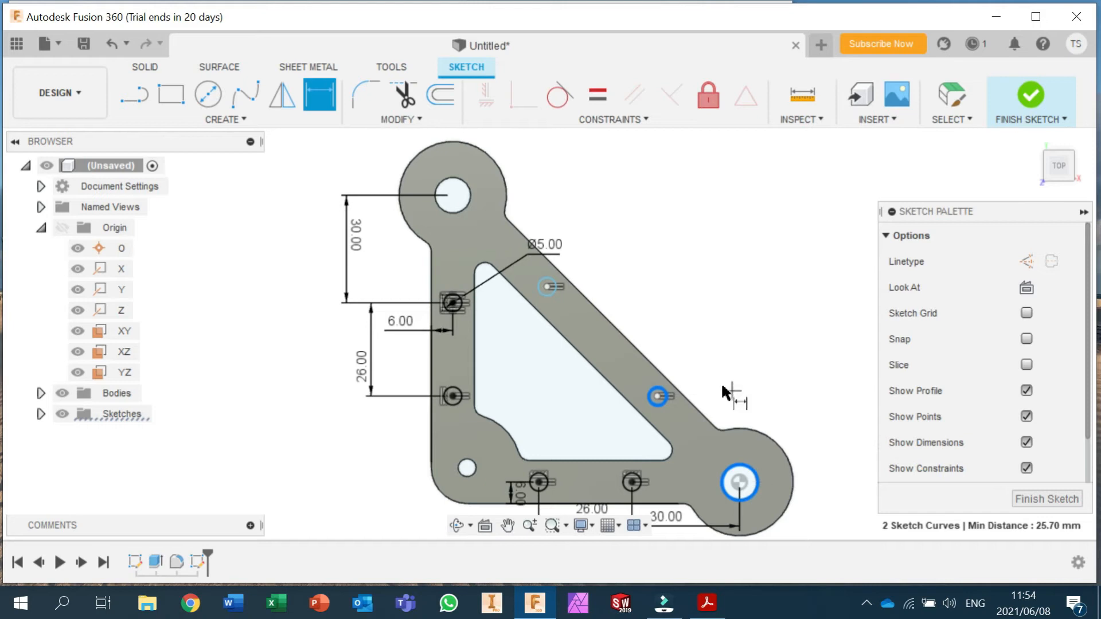
click(704, 441)
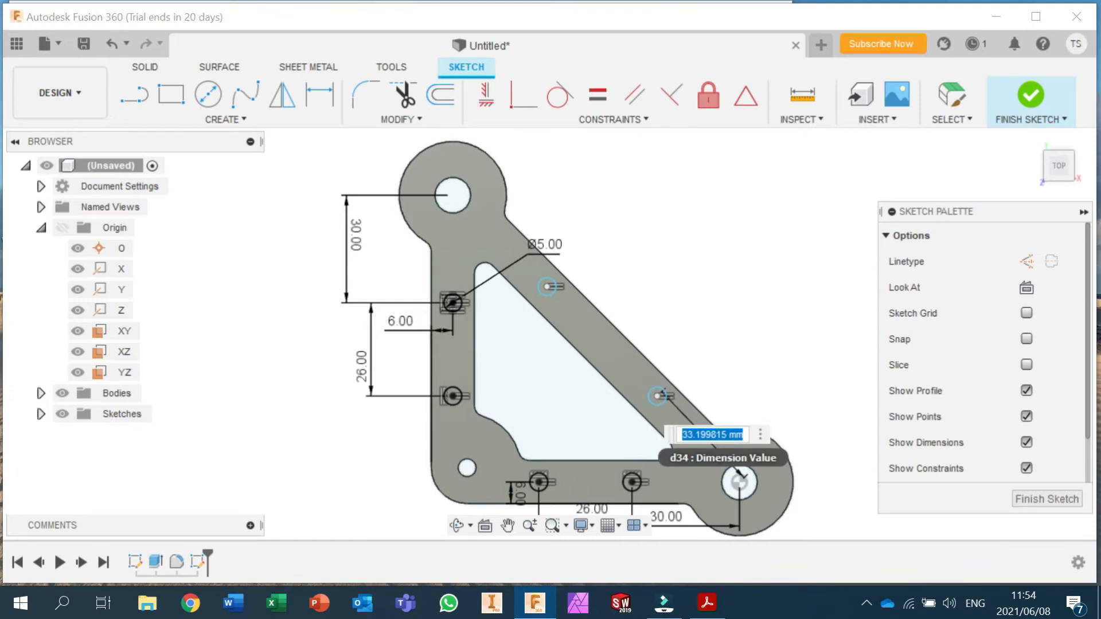
text(40)
key(Return)
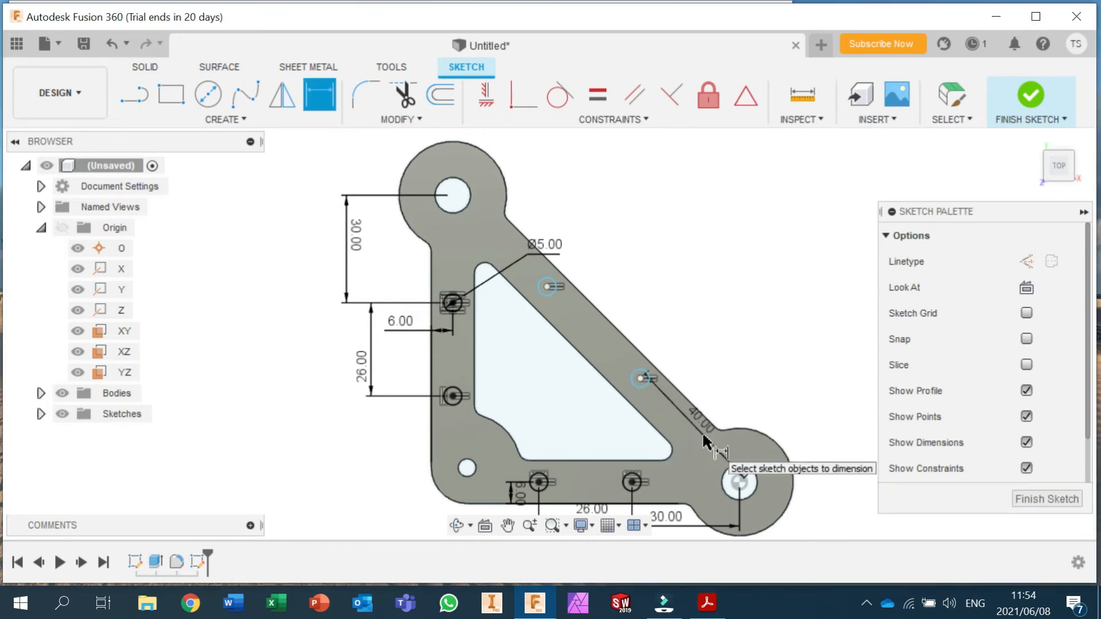
Step: Dimension the upper circle on the diagonal bar 40 mm, aligned, from the upper large hole's centre
click(467, 213)
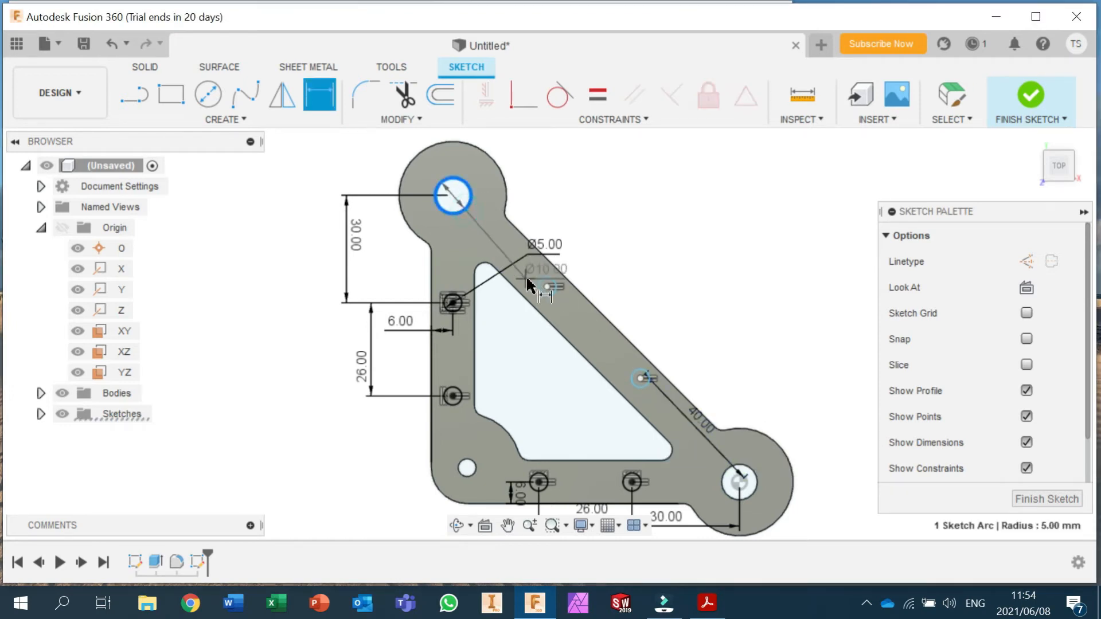
click(546, 286)
click(507, 247)
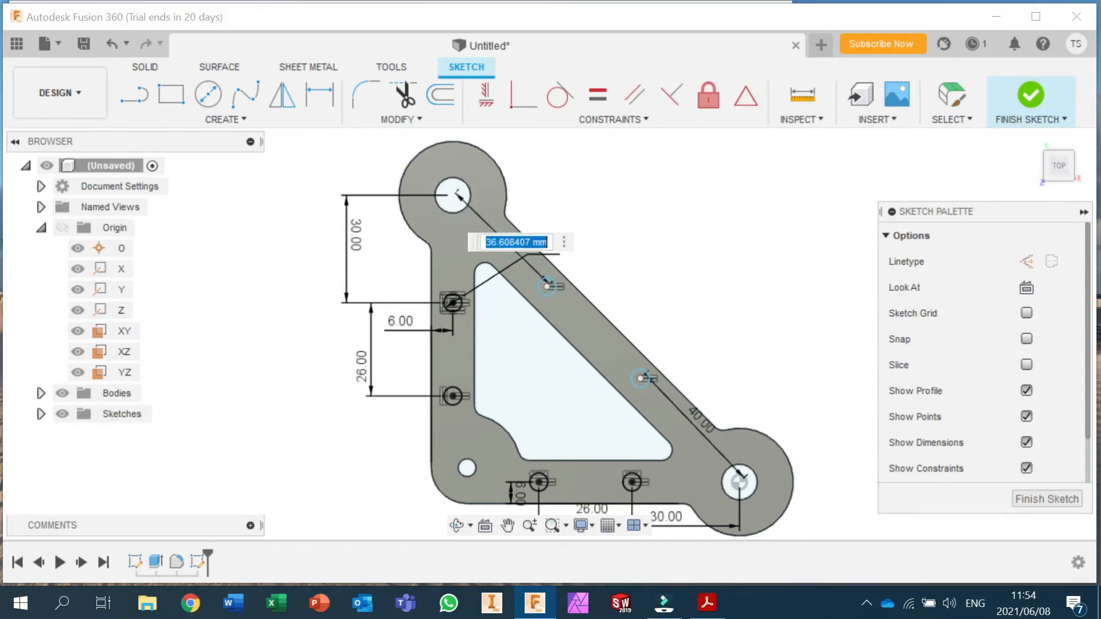
text(40)
key(Return)
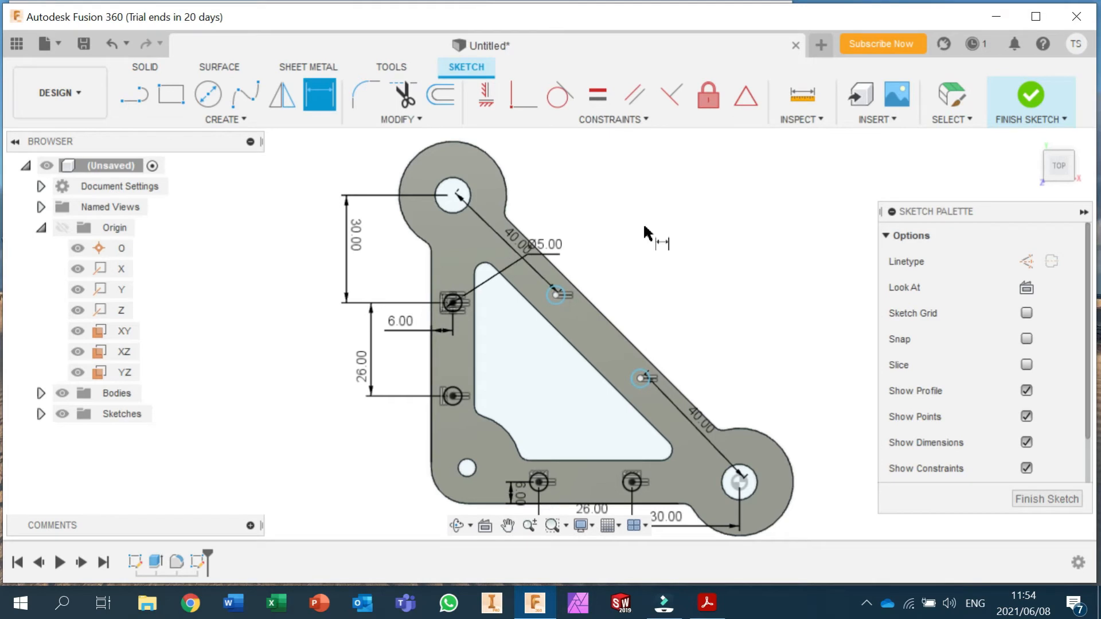
Step: Dimension both diagonal-bar circles 6 mm from the bar's outer edge, and finish the sketch
click(556, 295)
click(574, 287)
click(592, 278)
text(6)
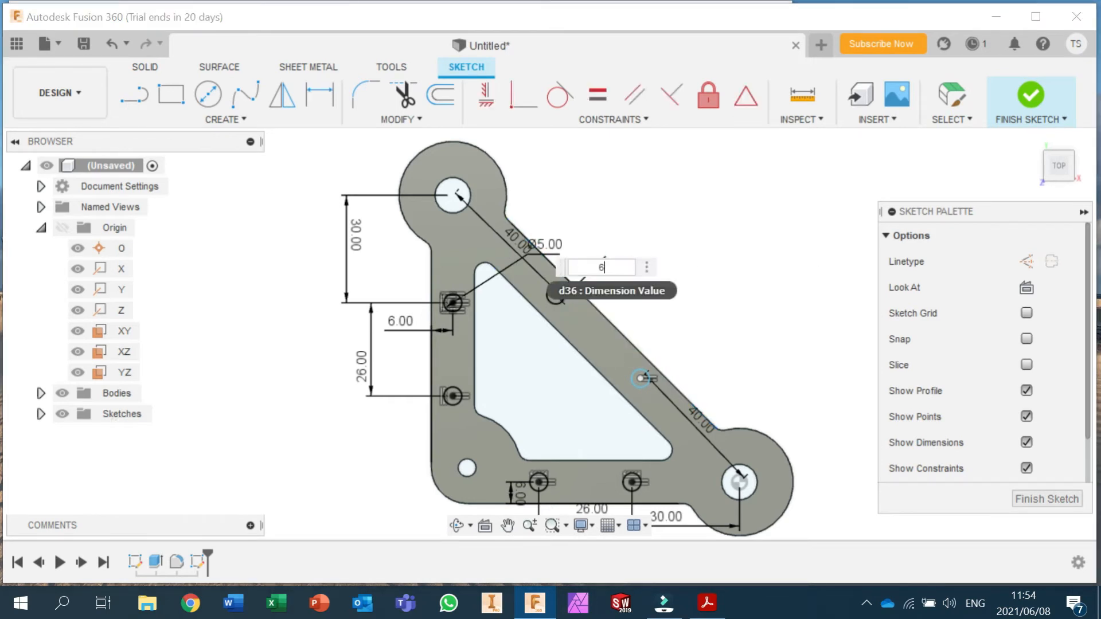
key(Return)
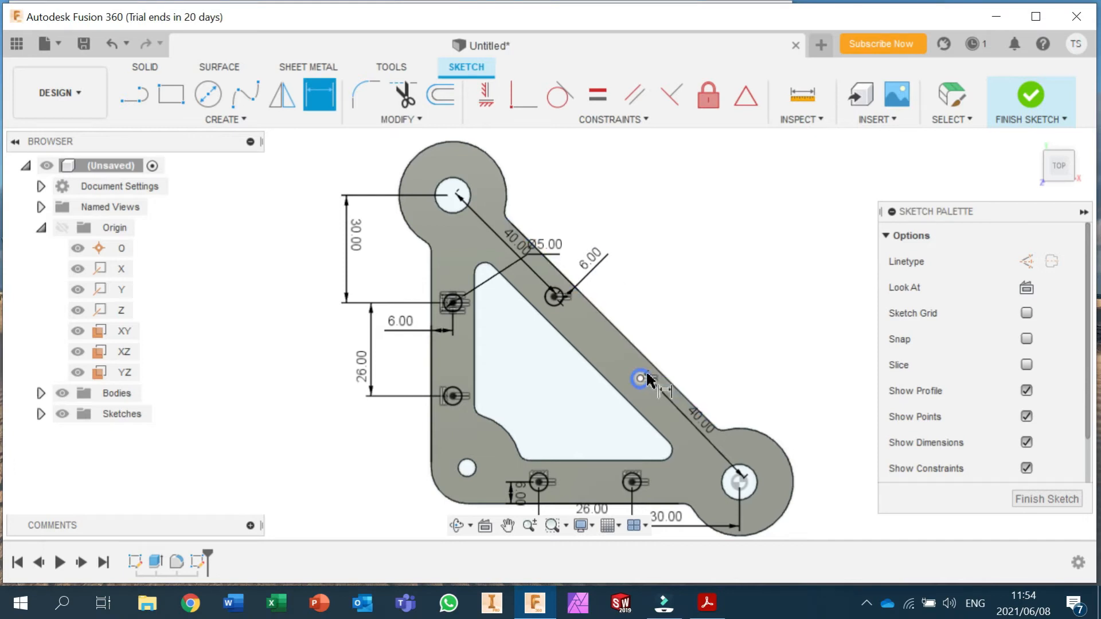
click(659, 373)
click(672, 356)
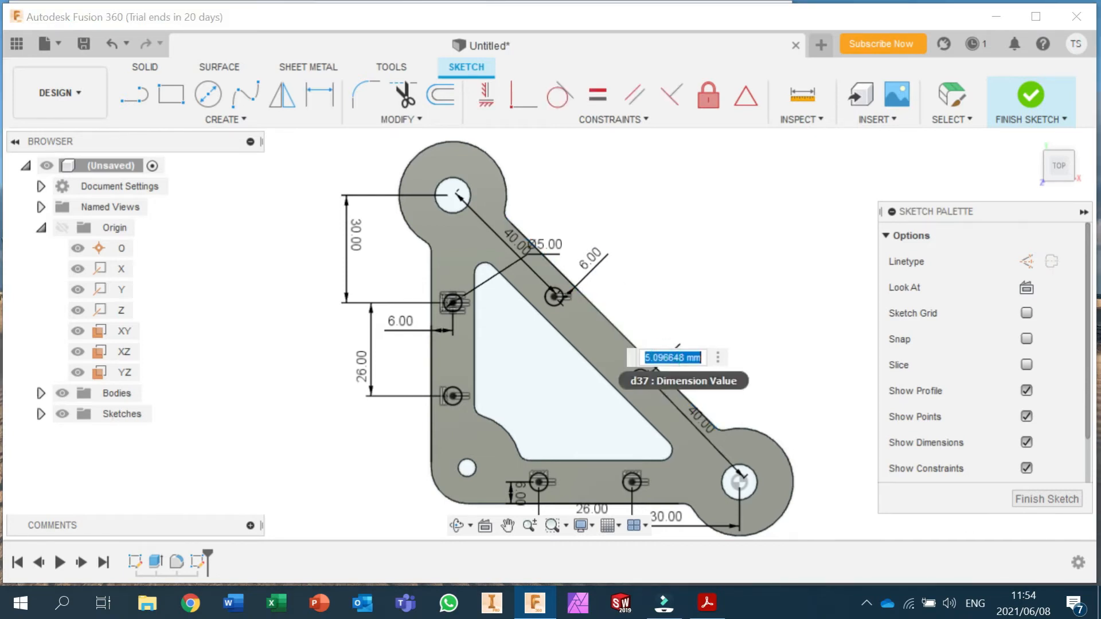
text(6)
key(Return)
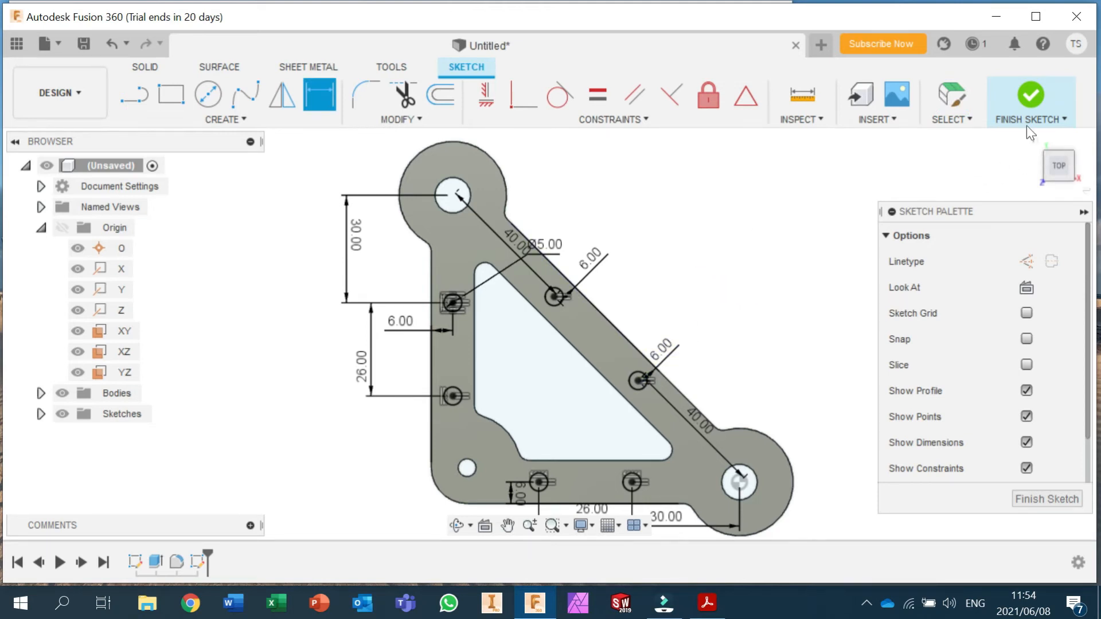
click(1029, 95)
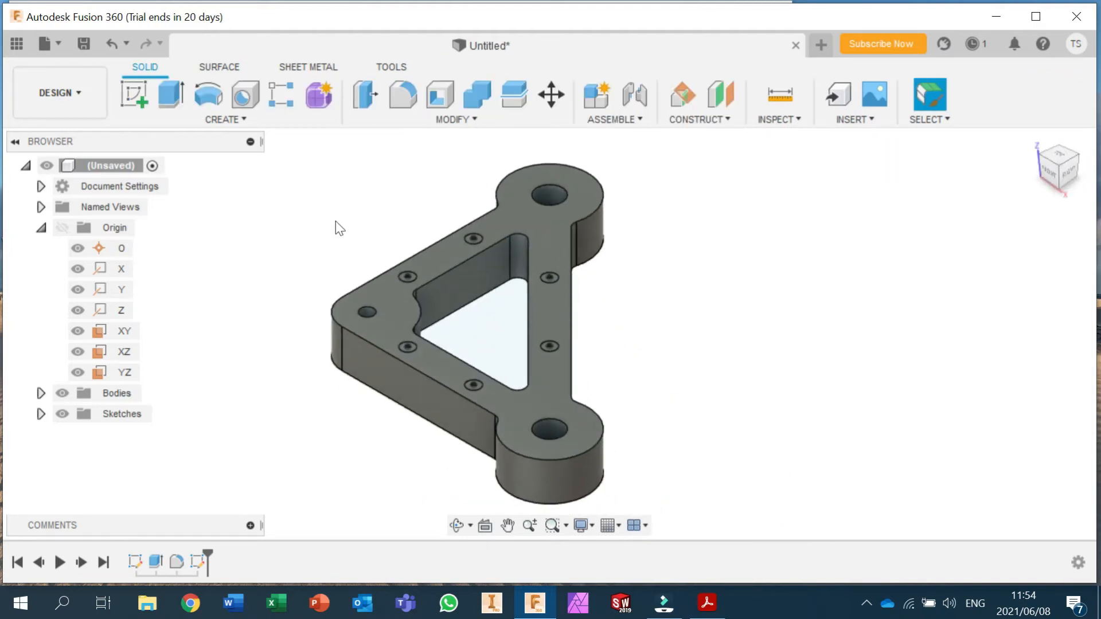
Step: Start an Extrude with all six small circles on the plate's three bars as profiles
click(168, 94)
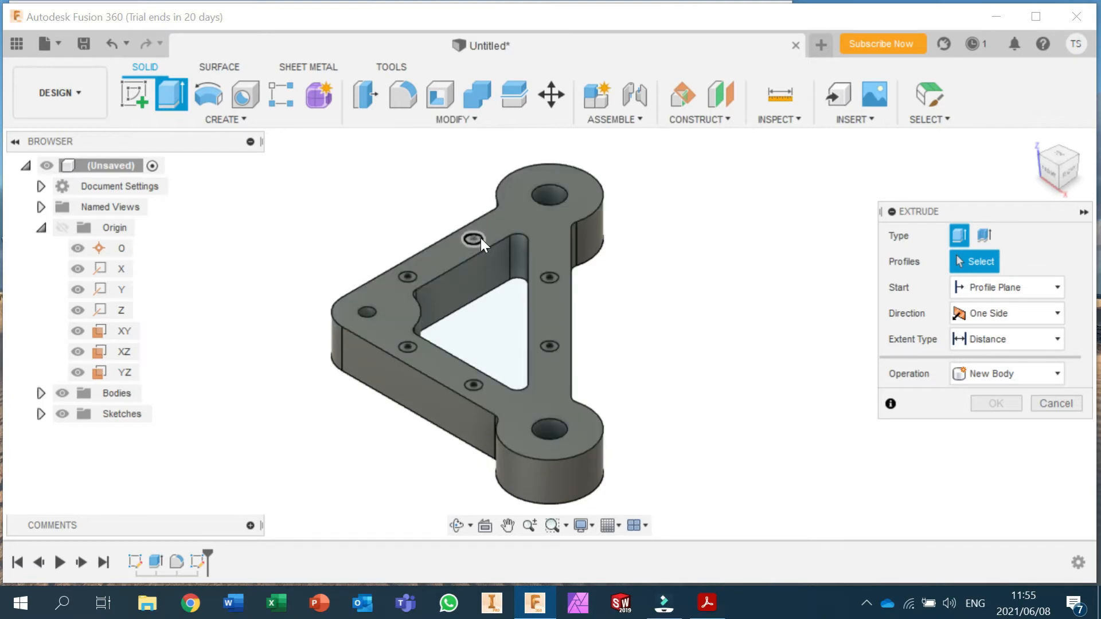
scroll(479, 238, up, 3)
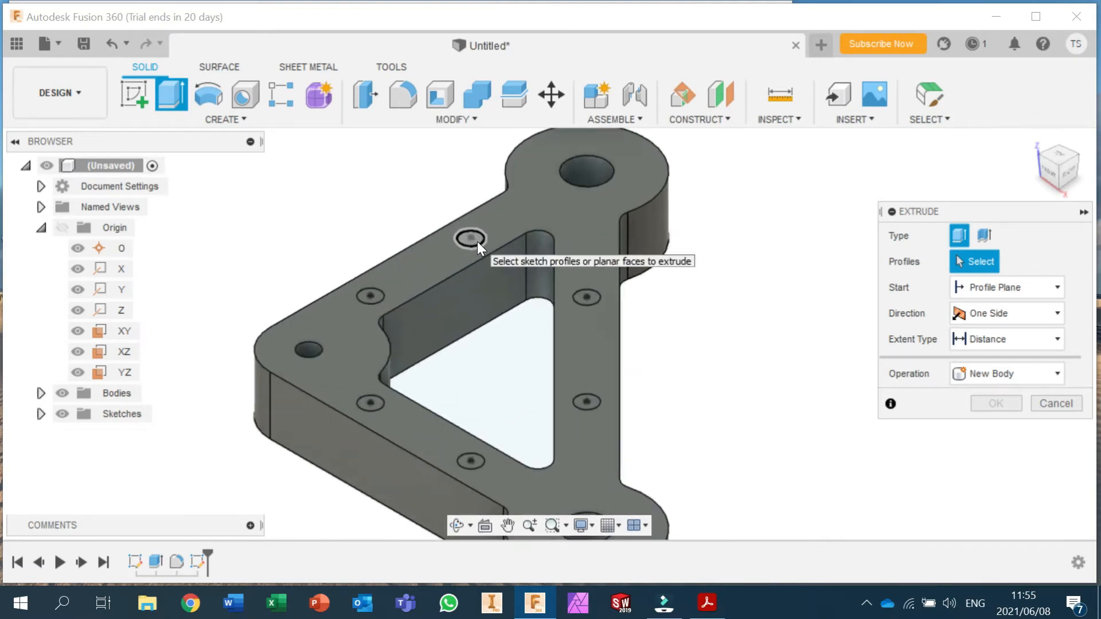
scroll(477, 242, up, 1)
click(477, 236)
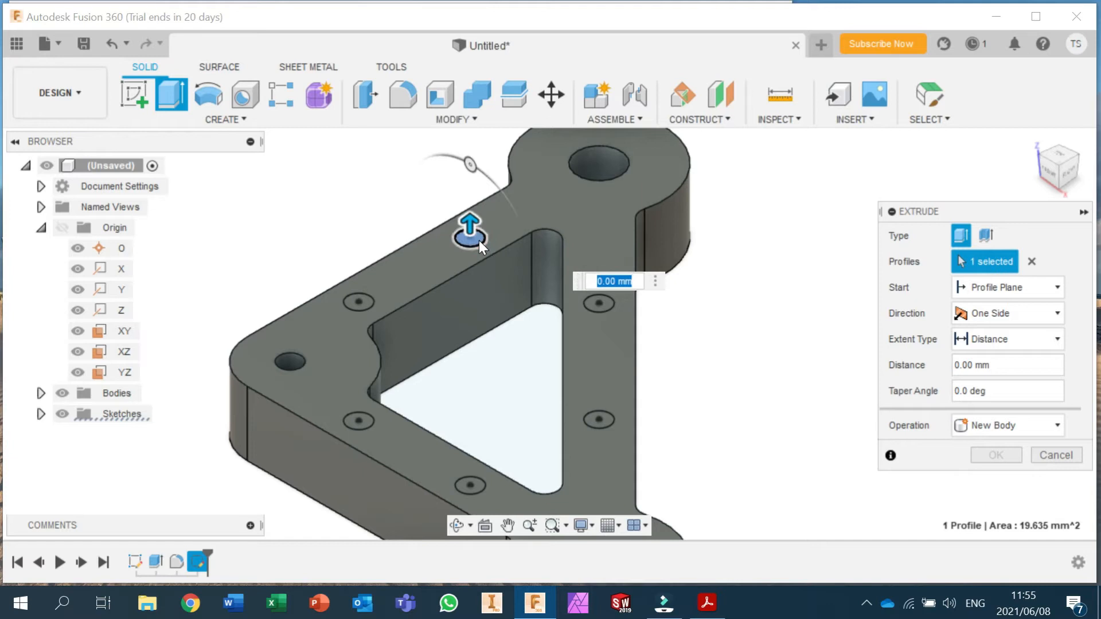
click(360, 302)
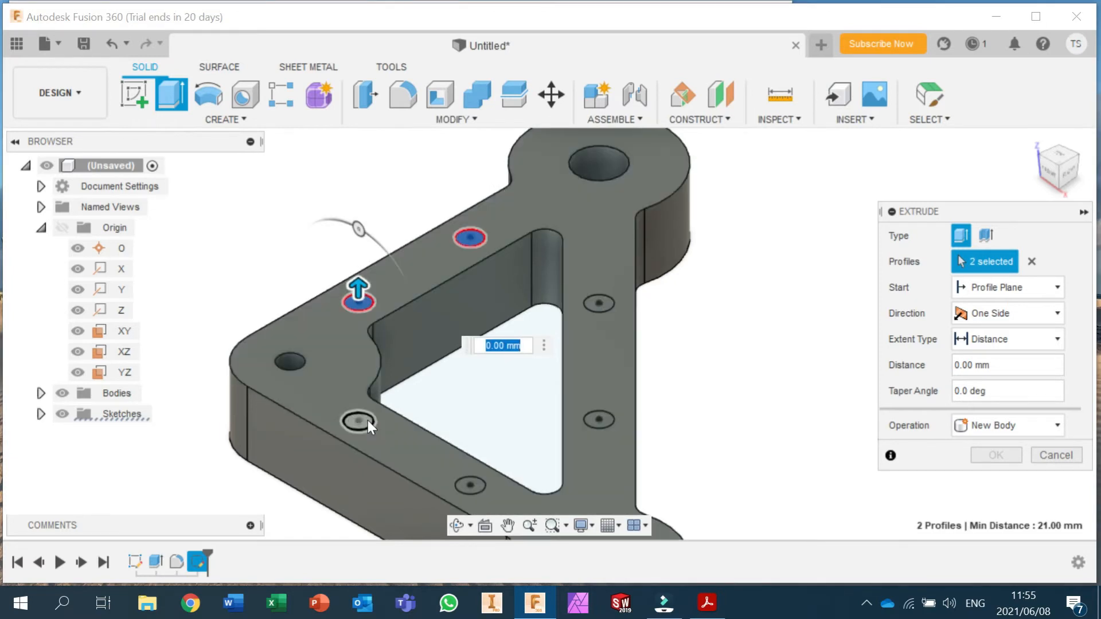
click(360, 421)
click(469, 485)
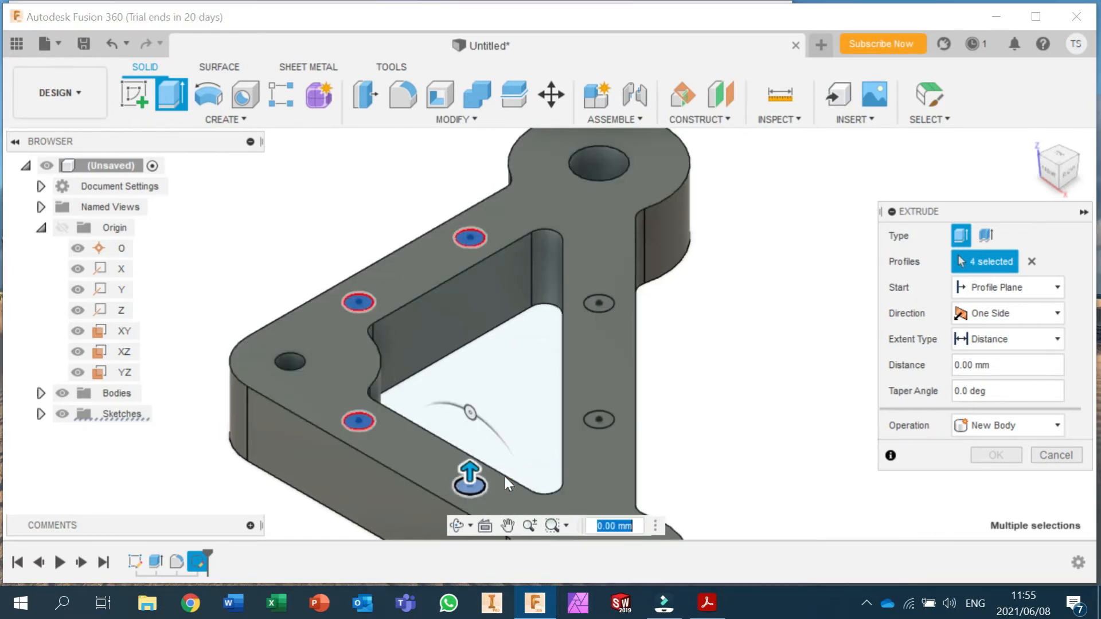
click(606, 421)
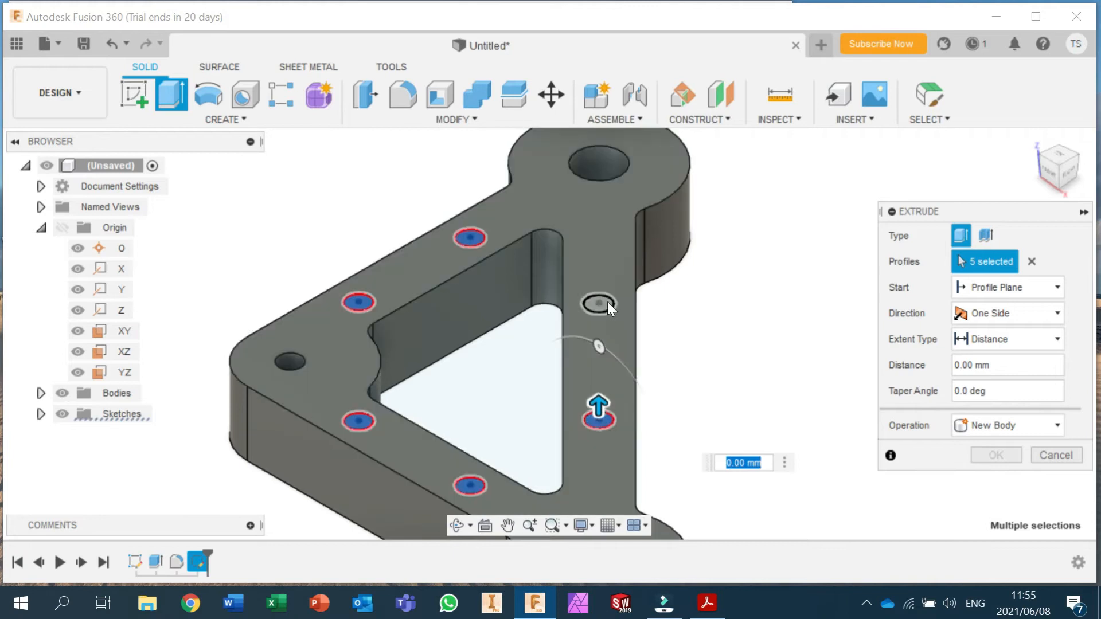
click(607, 305)
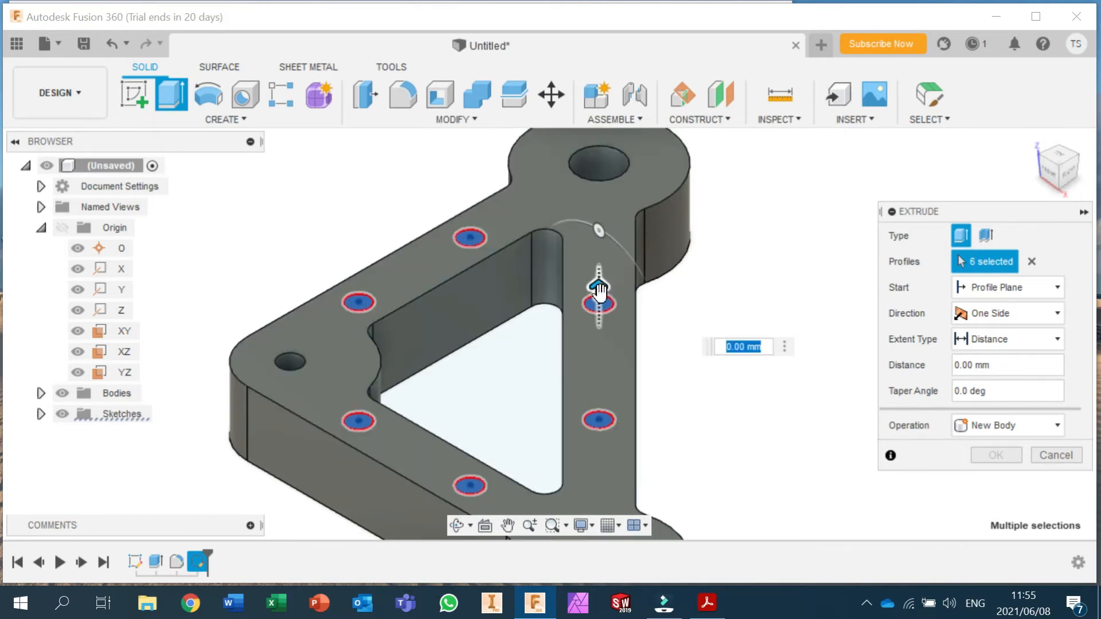
Step: Cut the six small circles through the entire plate, setting the Extrude operation to Cut and the extent to All
drag(600, 293, 603, 385)
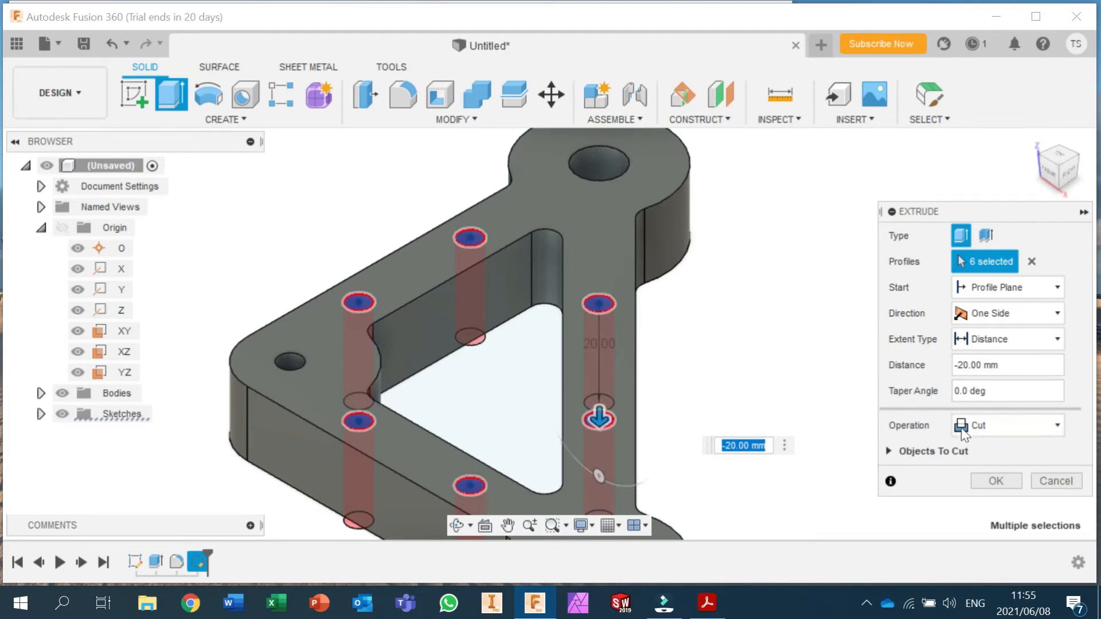
click(1038, 427)
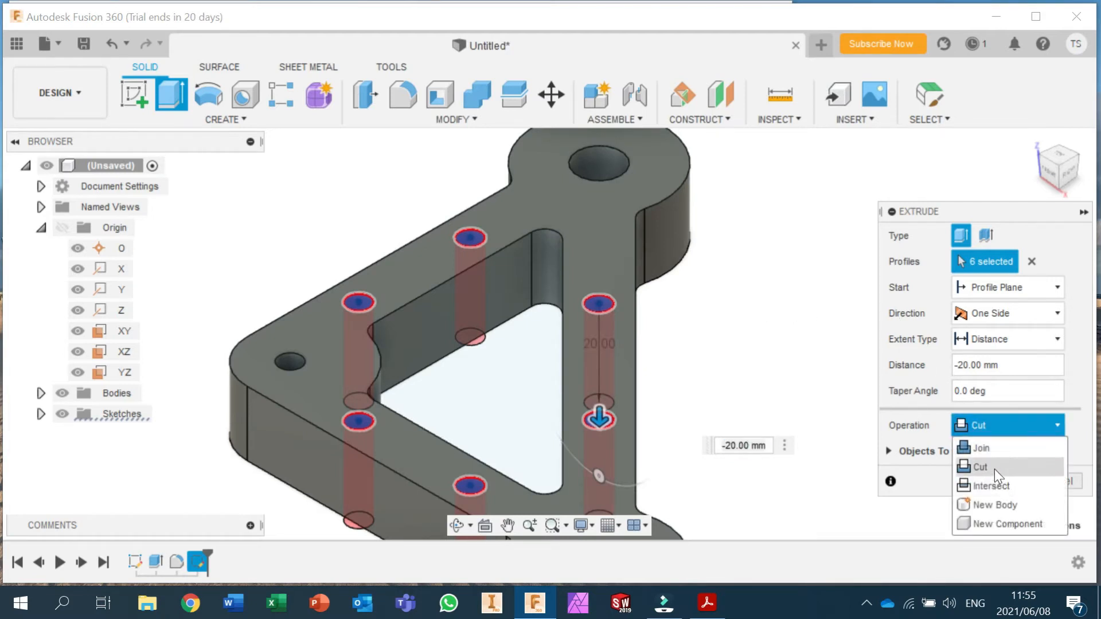
click(994, 469)
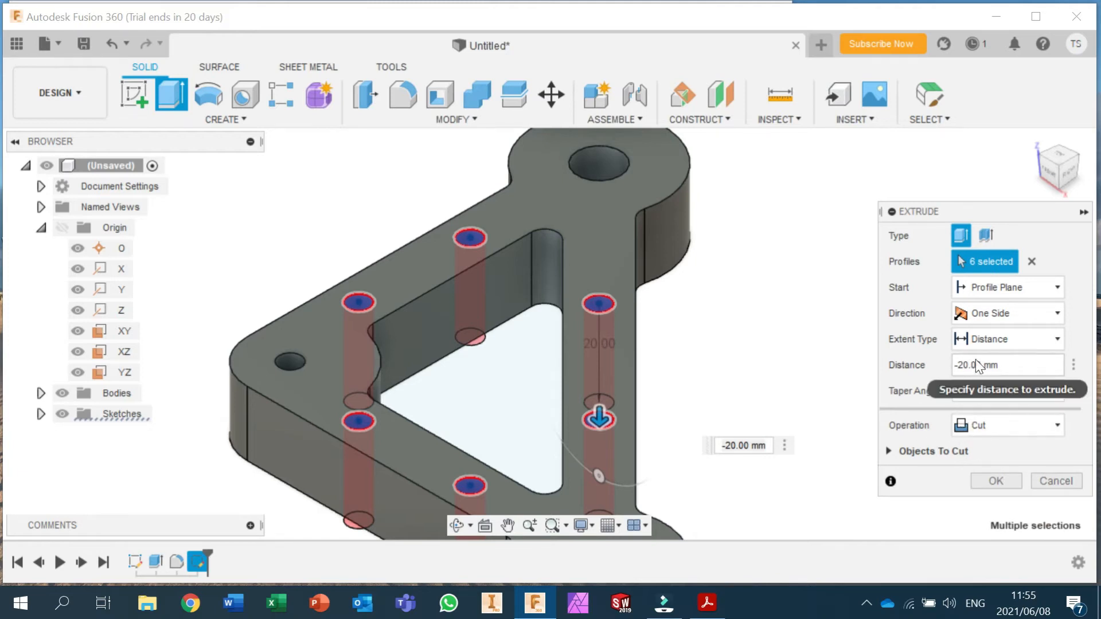
click(1054, 338)
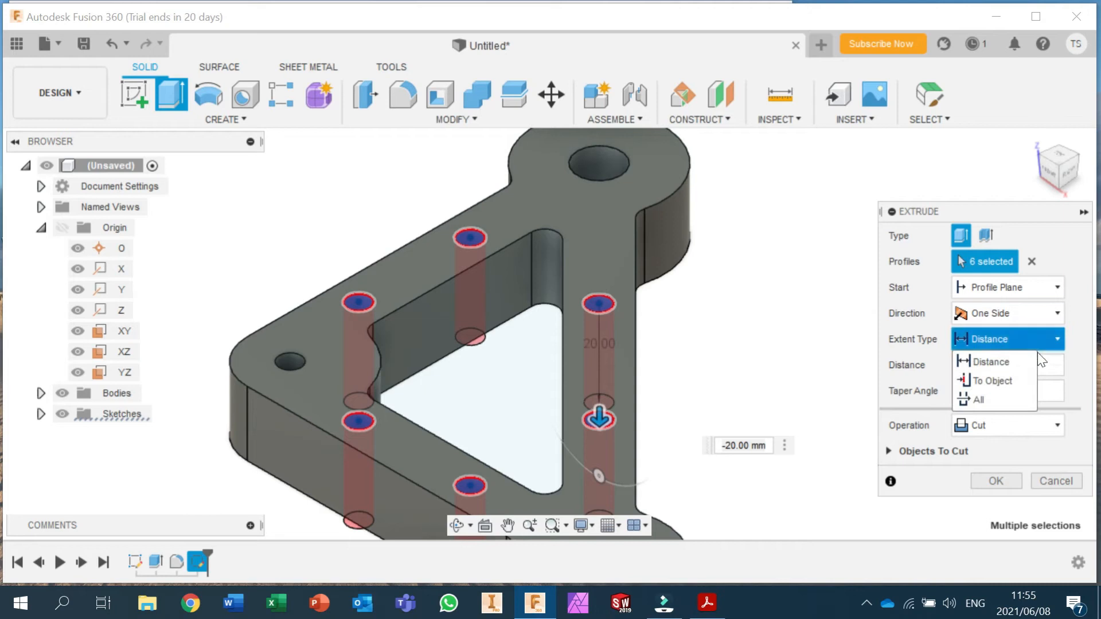
click(984, 401)
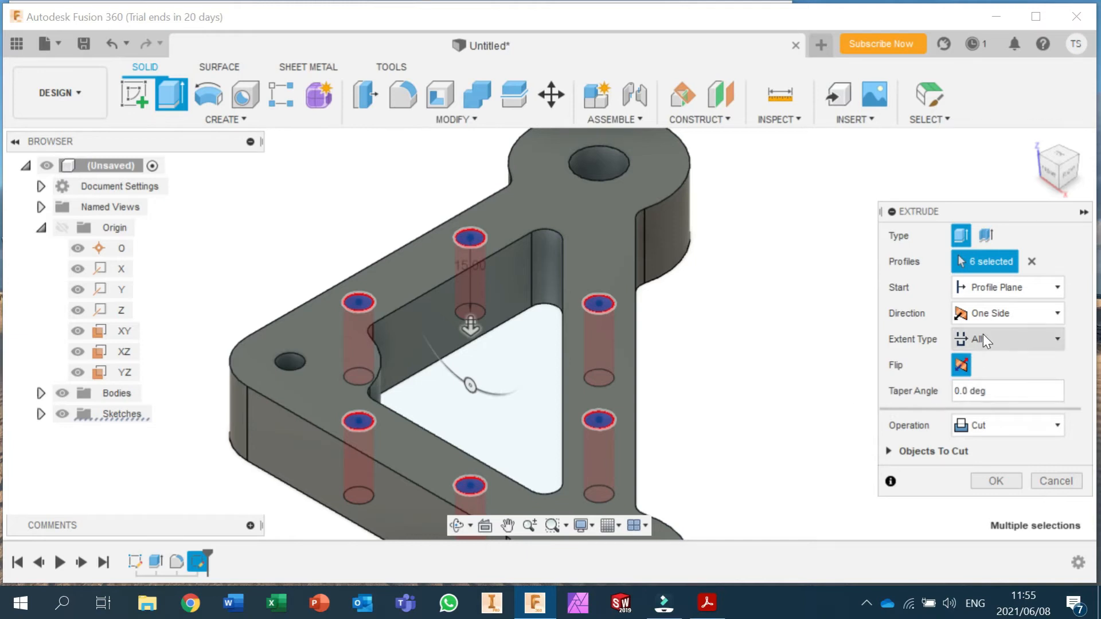
click(997, 480)
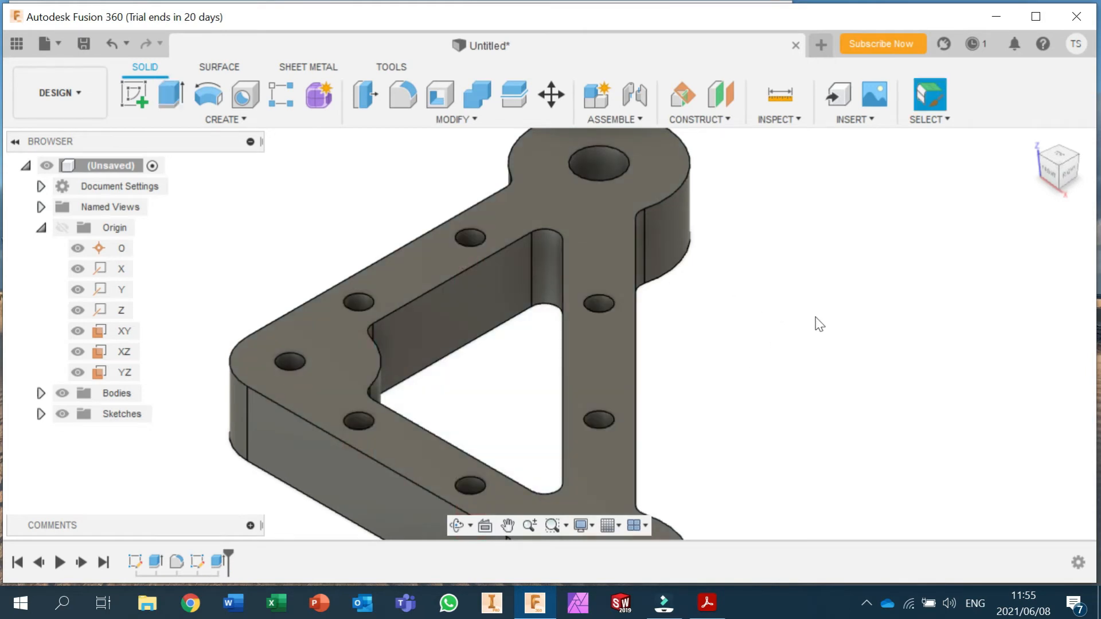
Step: Save the design as "Fusion360 Exercise 1" in the EDRV101 project folder
click(1062, 155)
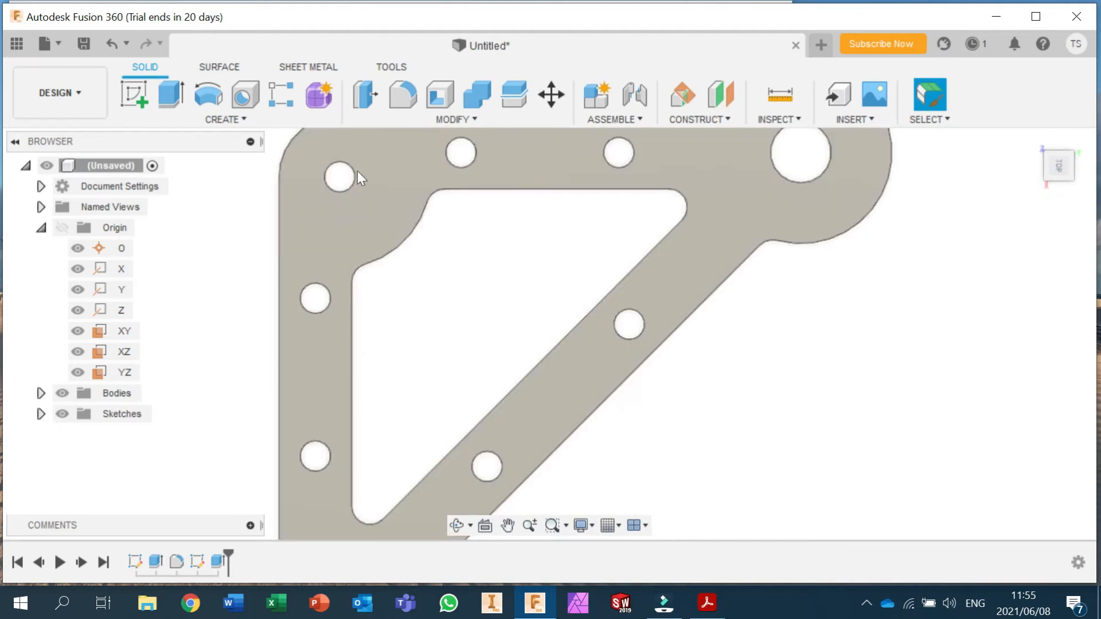
click(1031, 139)
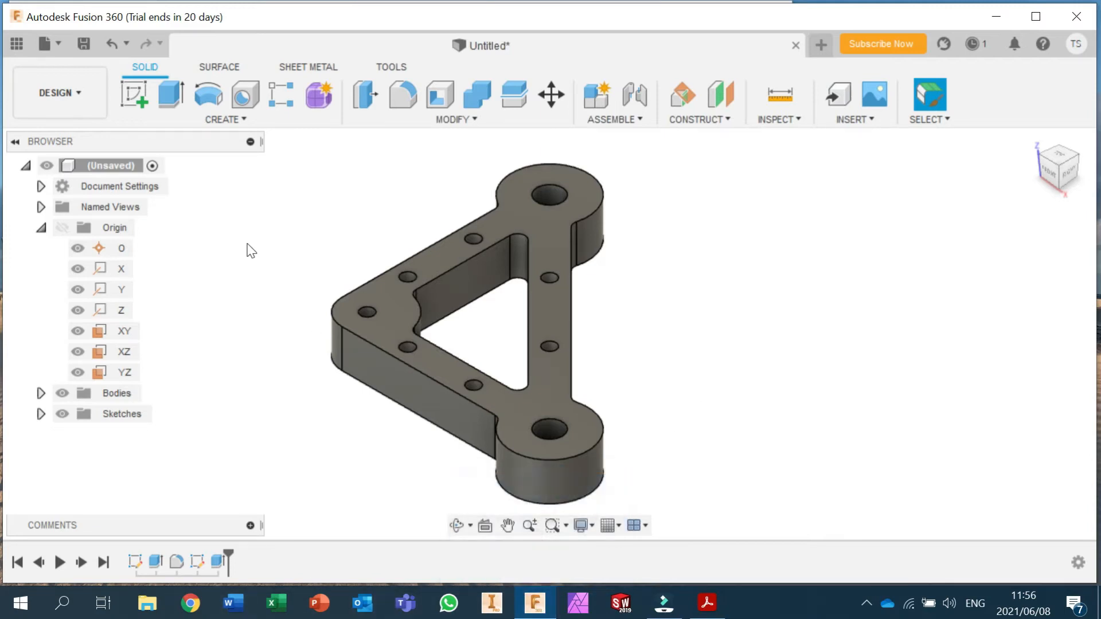
click(84, 42)
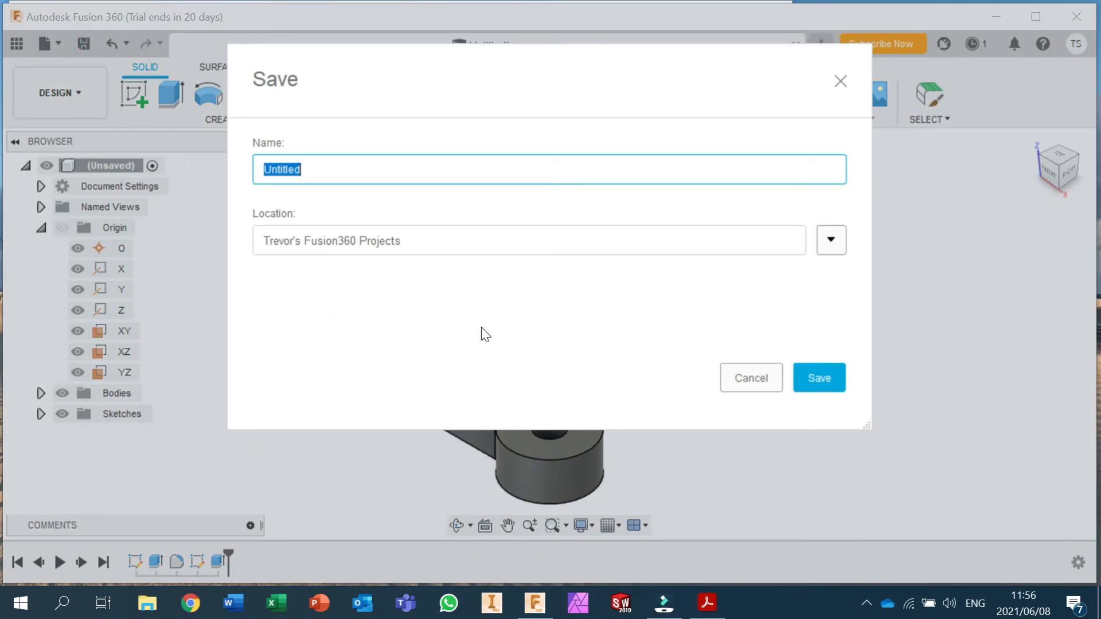
text(Fusion360 Exercise 1)
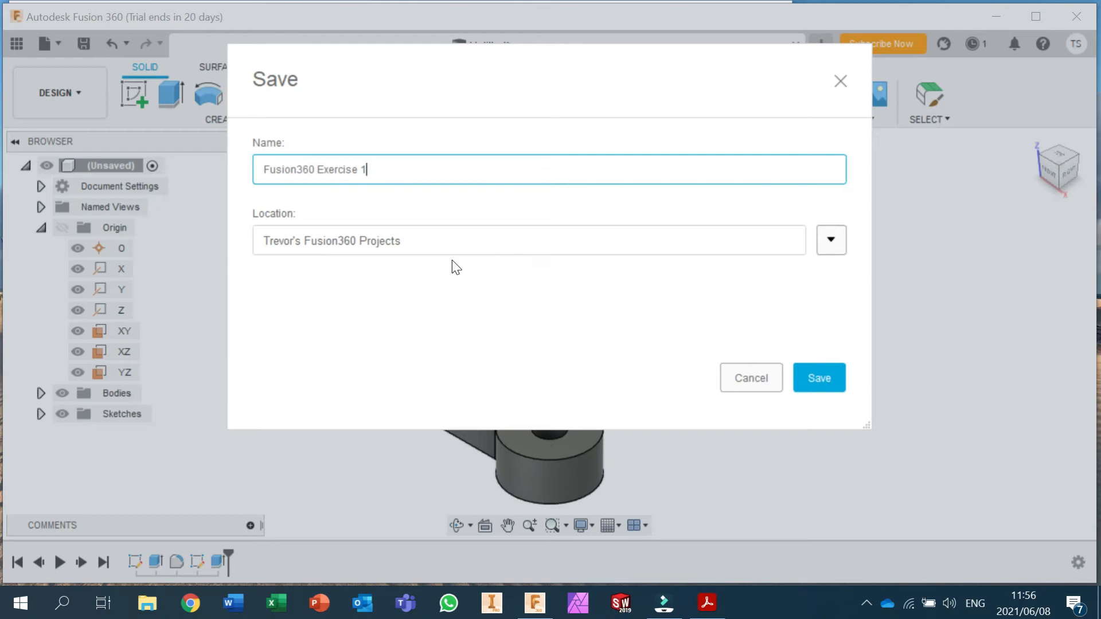
click(831, 242)
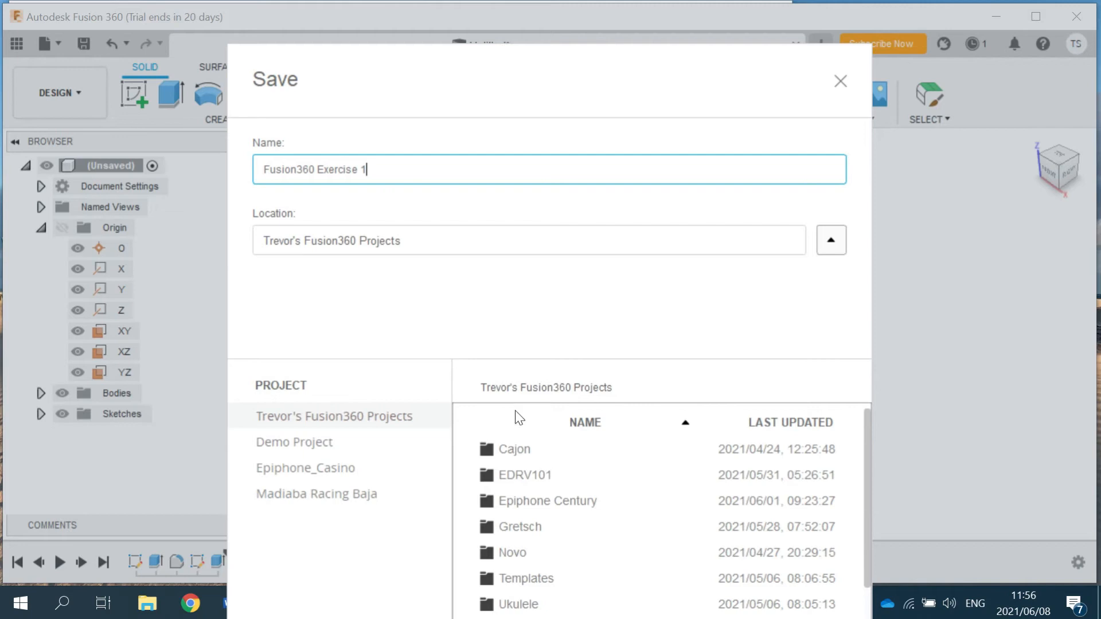
click(528, 475)
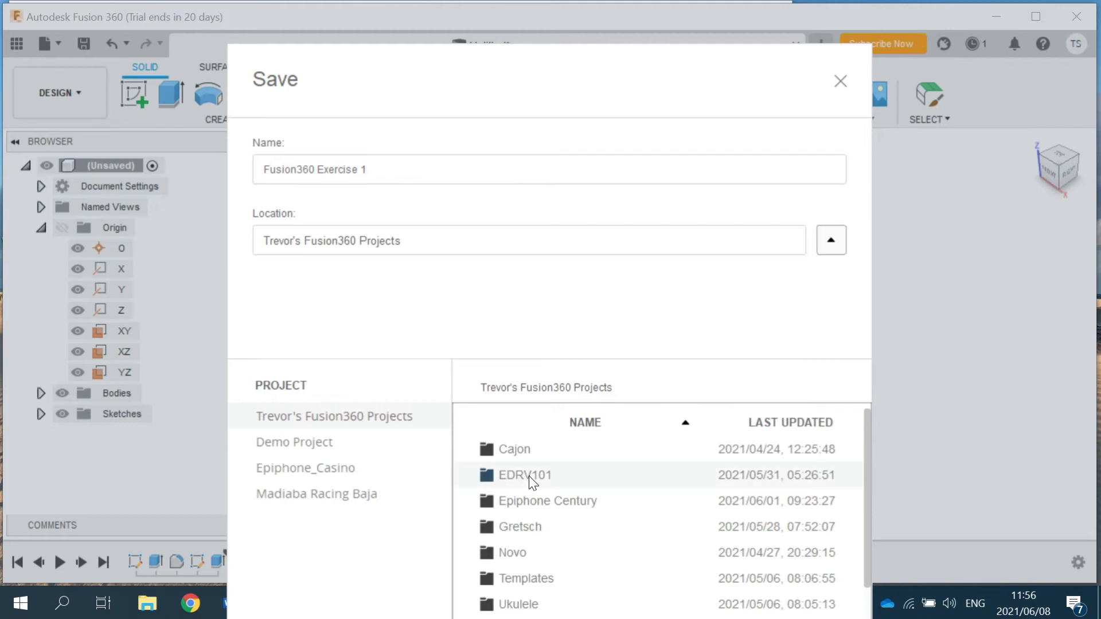
double_click(529, 476)
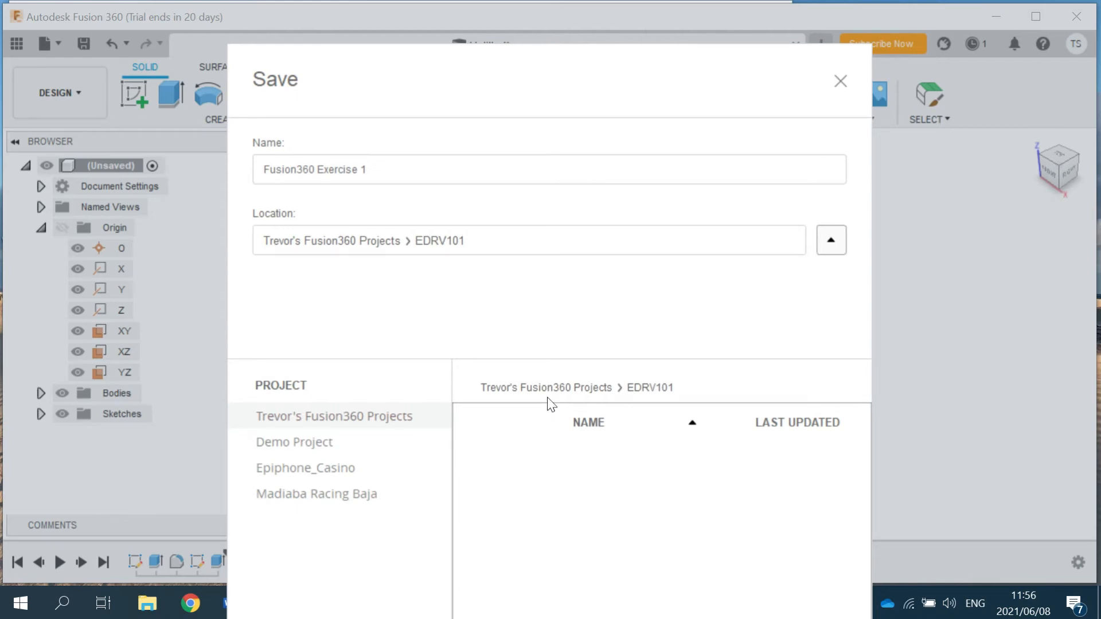
click(830, 240)
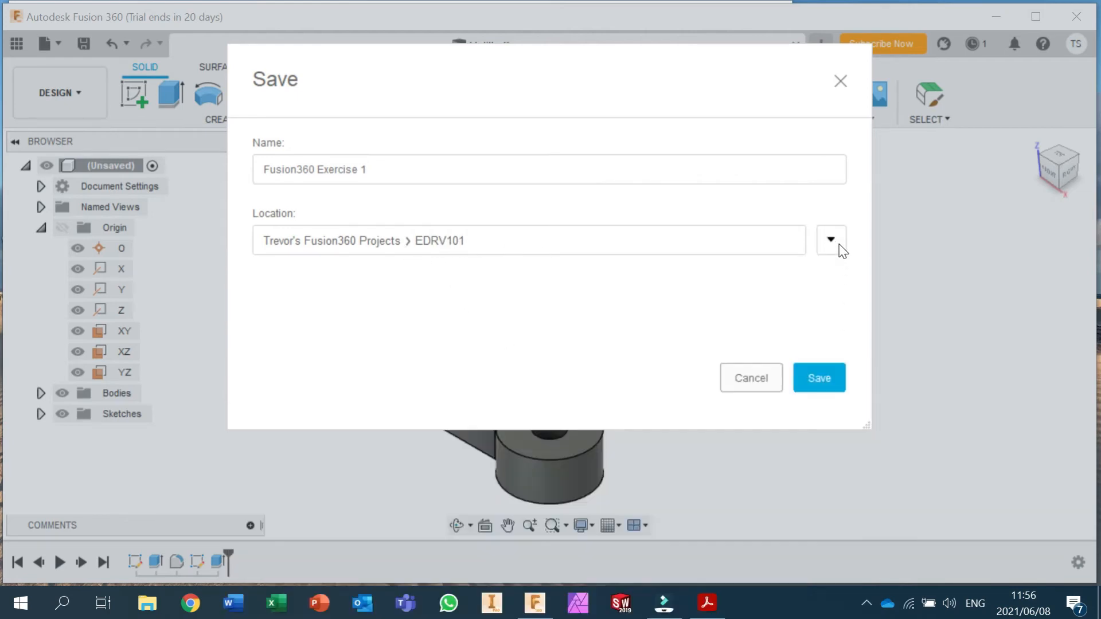
click(820, 378)
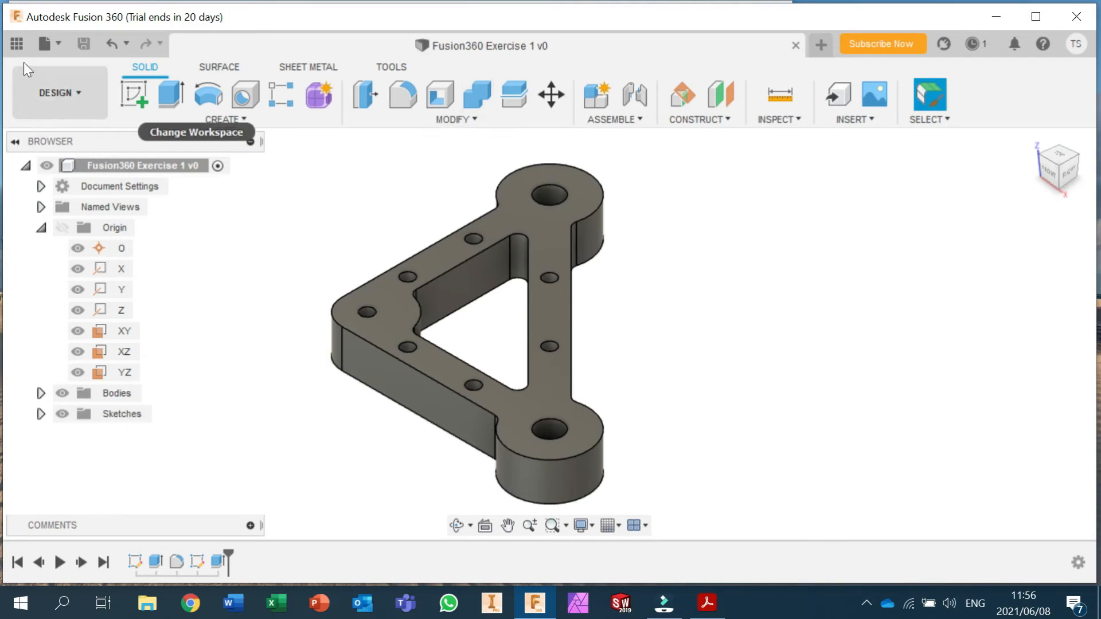
Step: Look up the saved design file in the EDRV101 folder of the project data
click(15, 44)
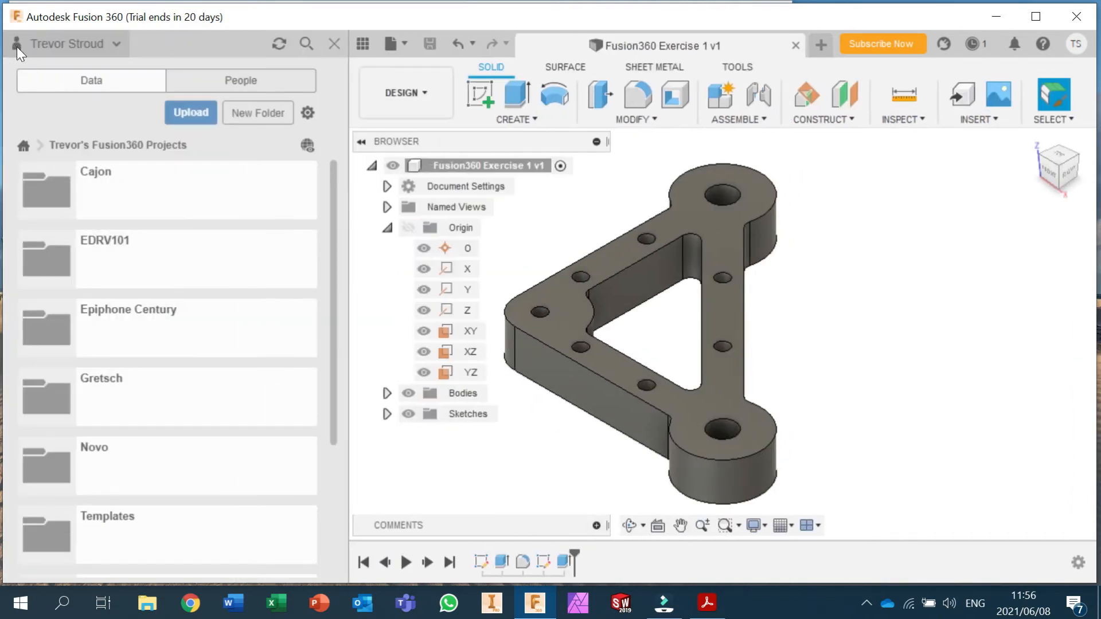
click(47, 263)
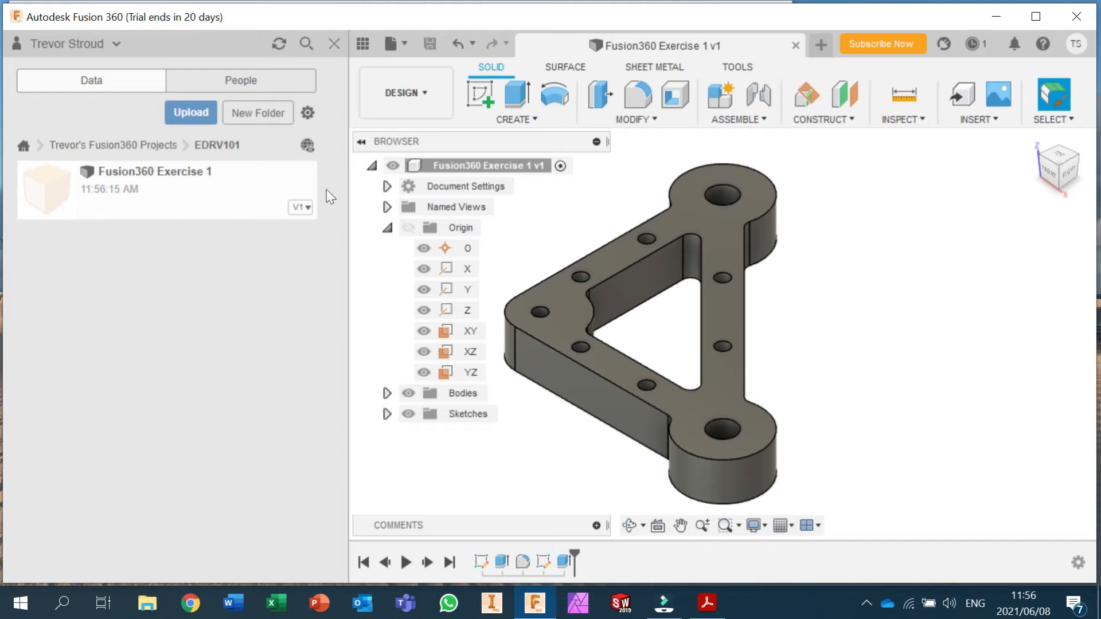
click(332, 43)
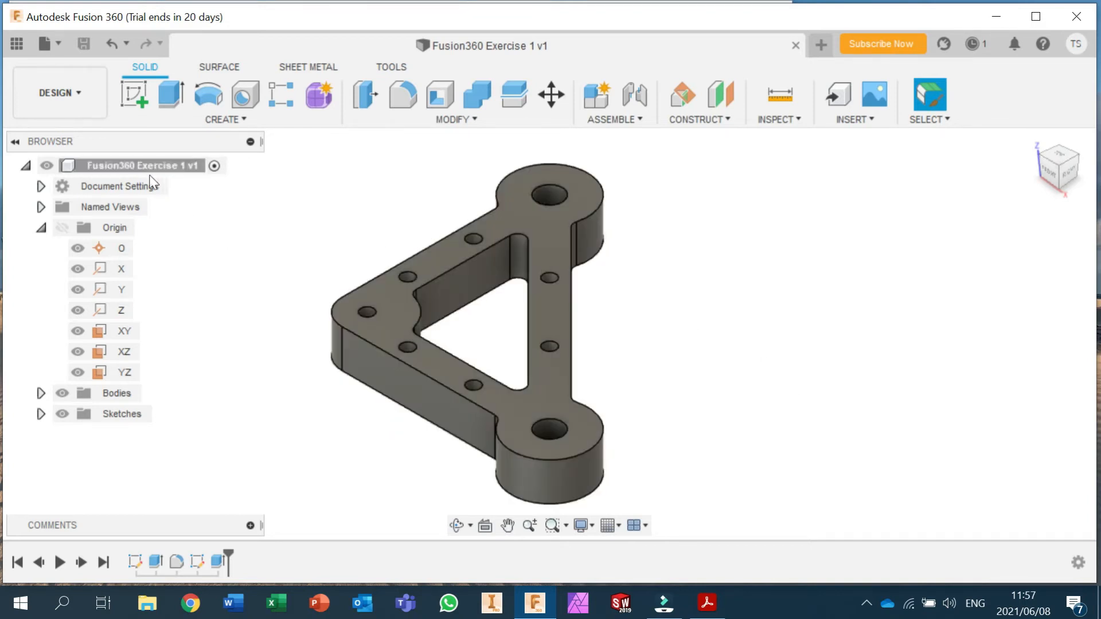
Step: Assign the physical material Brass, Soft Yellow from the Fusion 360 Material Library's Metal category to the web plate
right_click(110, 164)
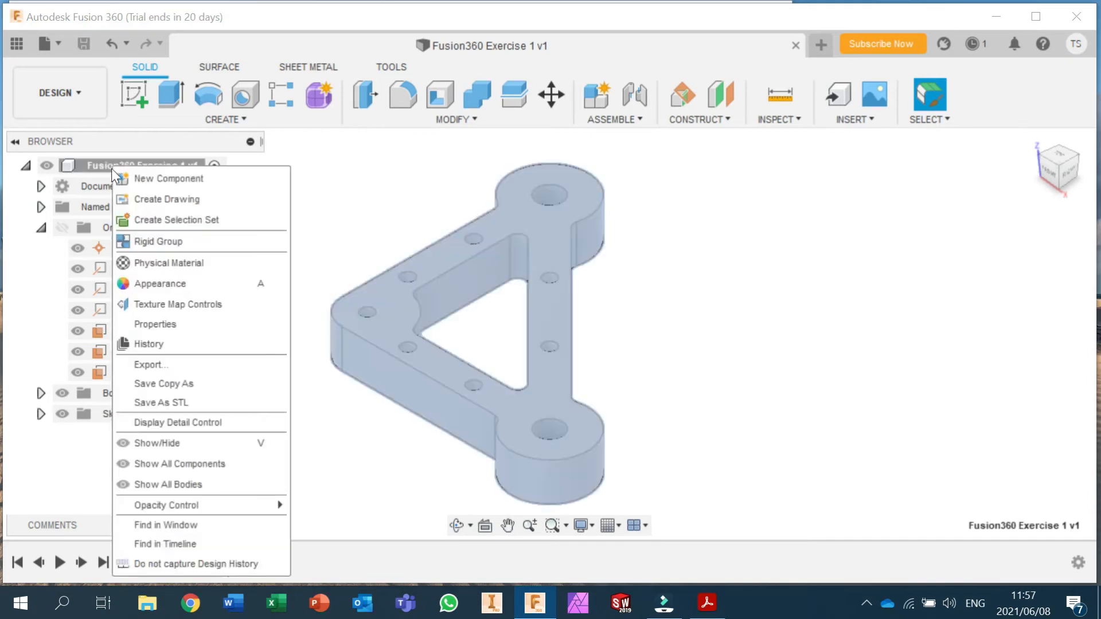
click(198, 264)
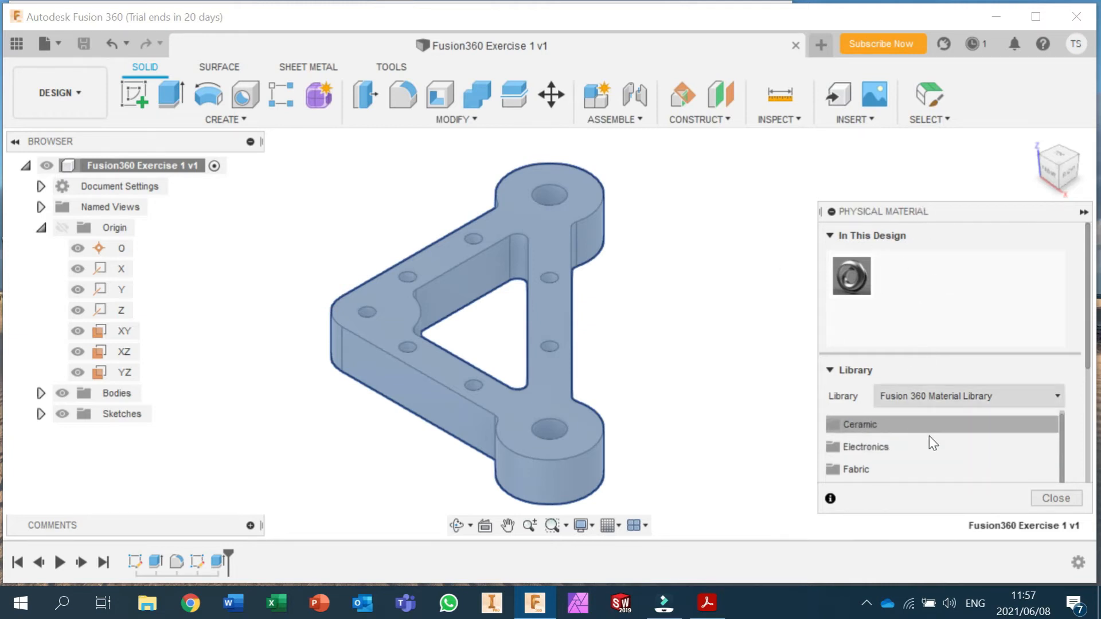
scroll(929, 435, down, 1)
scroll(930, 433, down, 3)
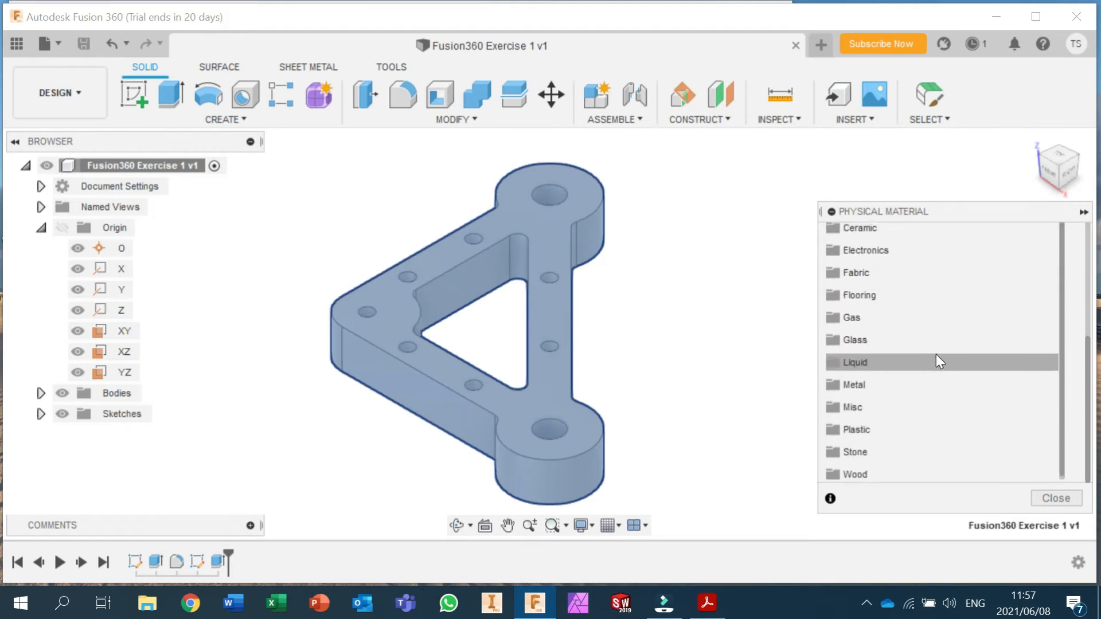
scroll(935, 355, up, 1)
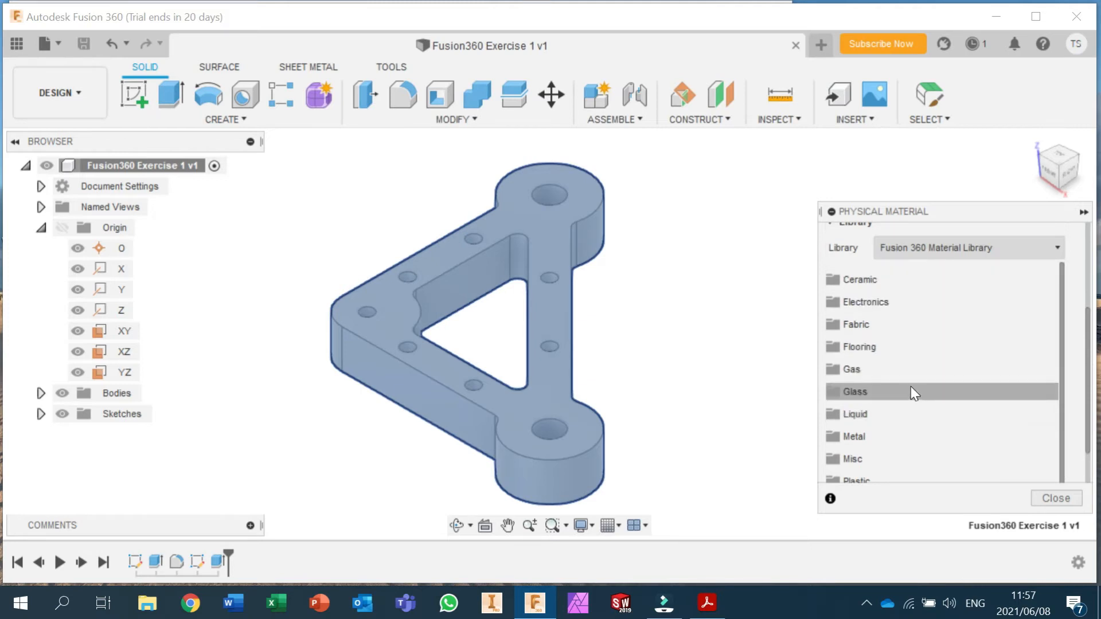
scroll(911, 387, up, 1)
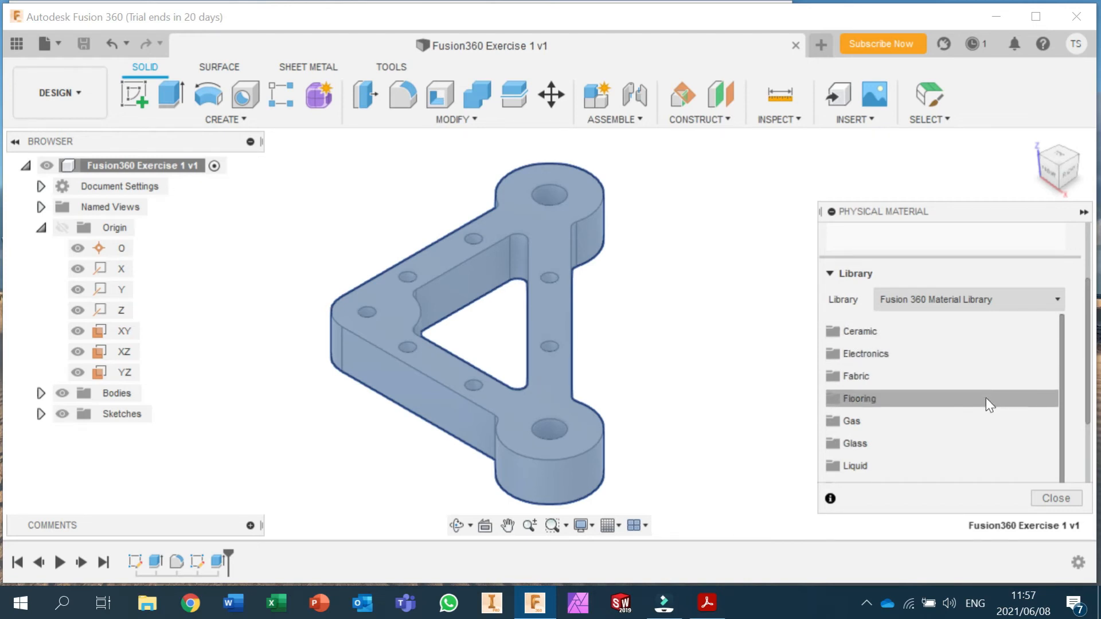
scroll(954, 429, down, 3)
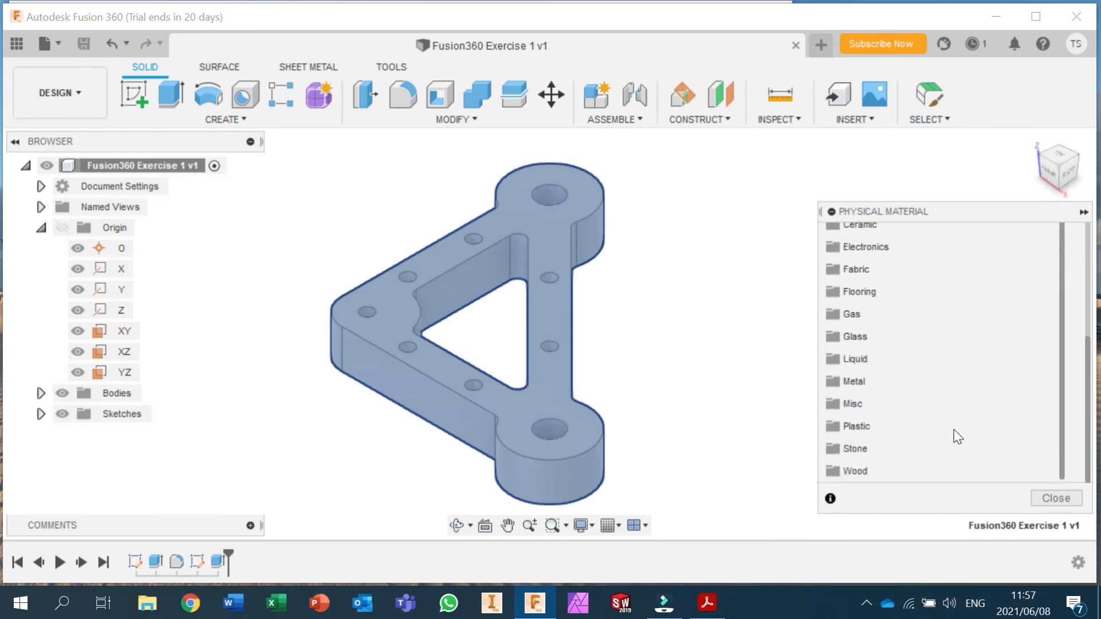
click(909, 381)
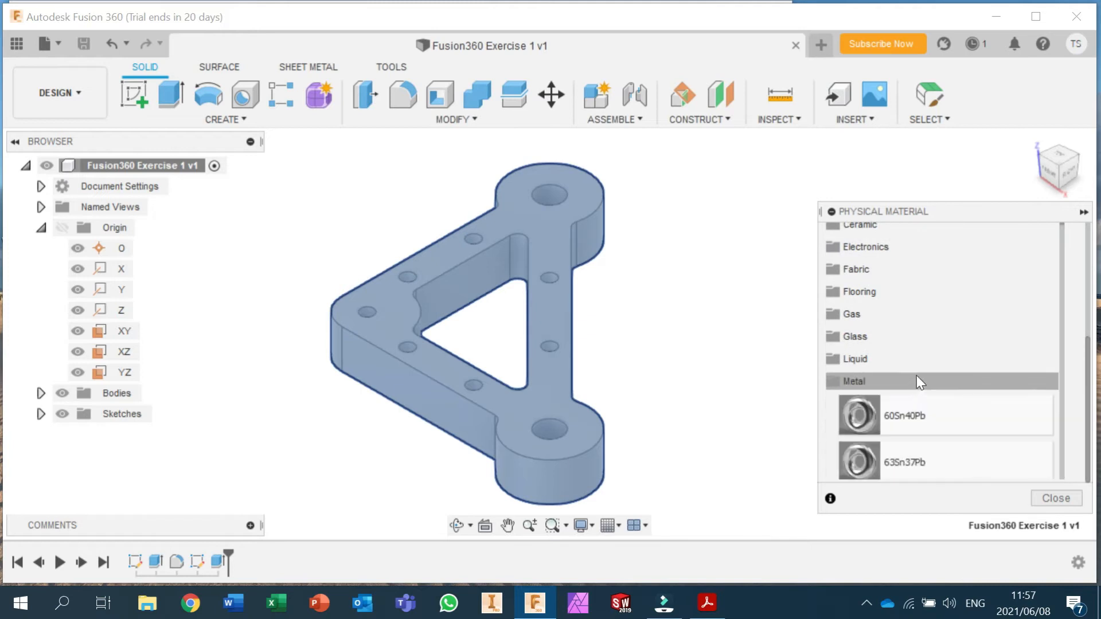
scroll(945, 367, down, 2)
scroll(975, 355, down, 10)
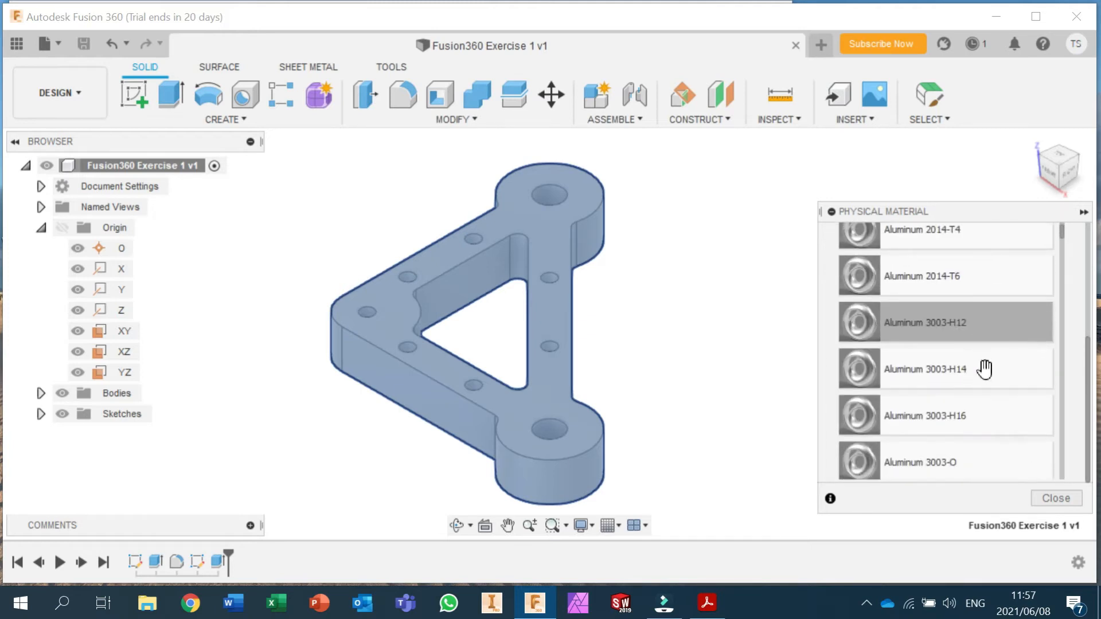
scroll(986, 372, down, 10)
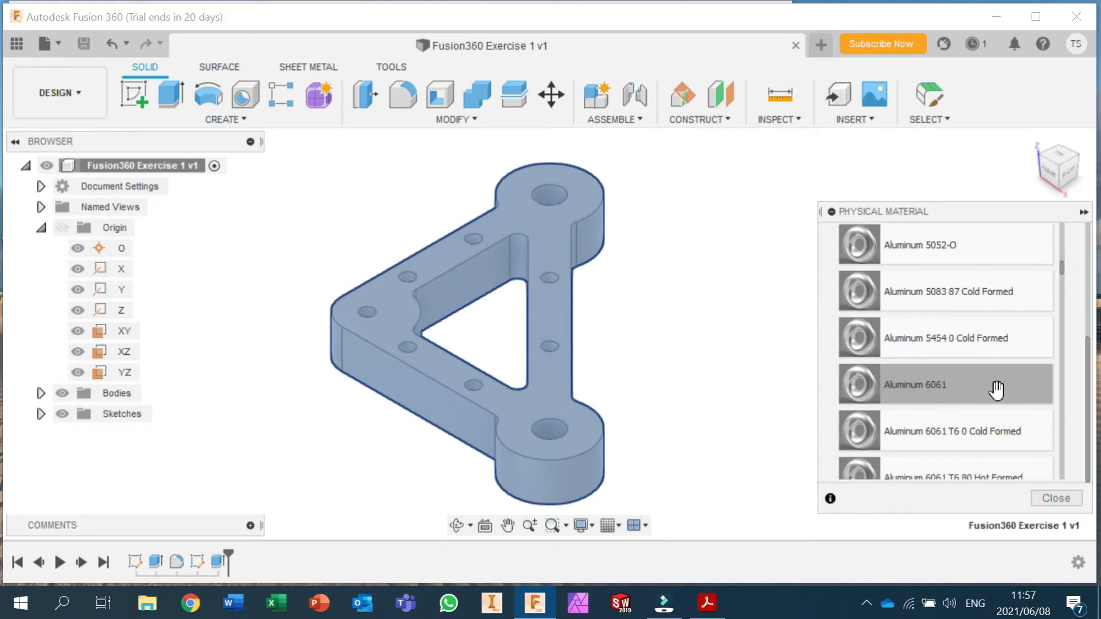
scroll(928, 378, down, 15)
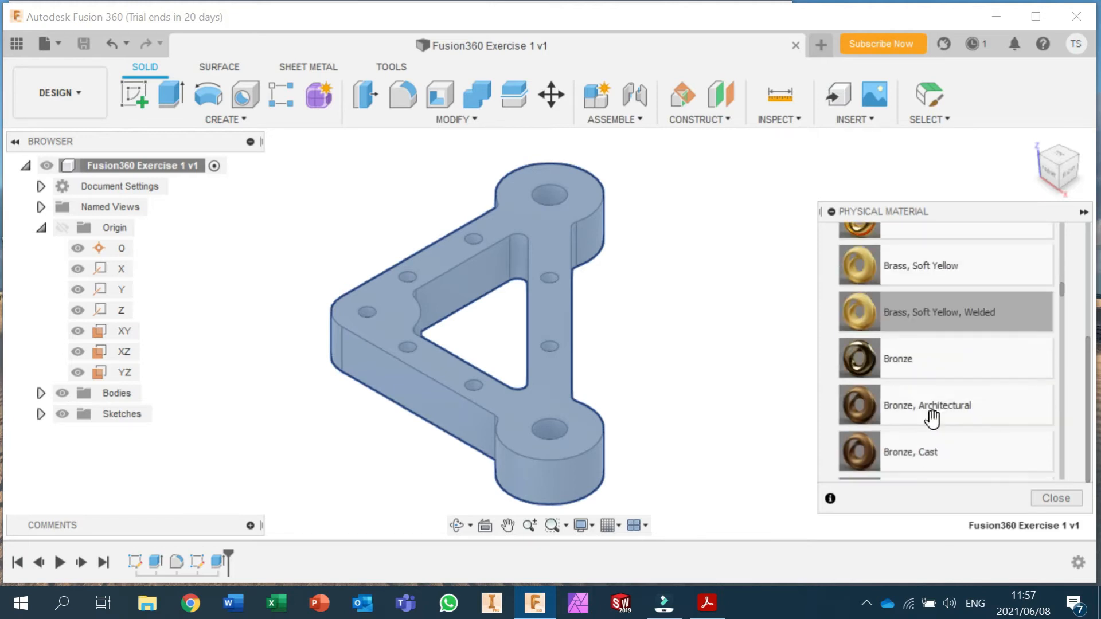
scroll(932, 419, down, 5)
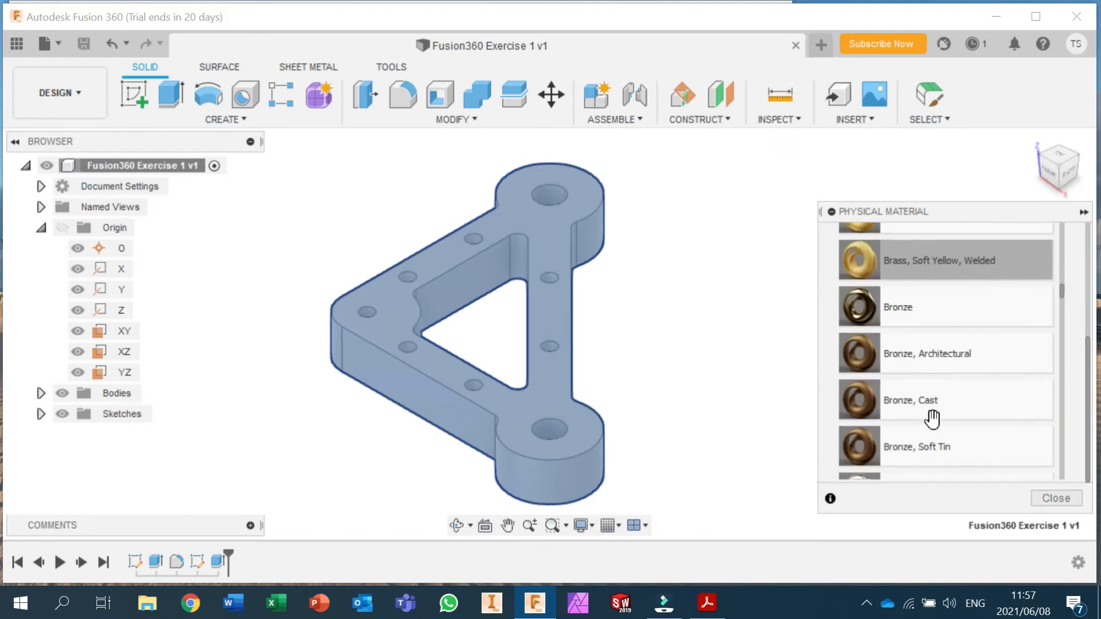
scroll(930, 417, up, 4)
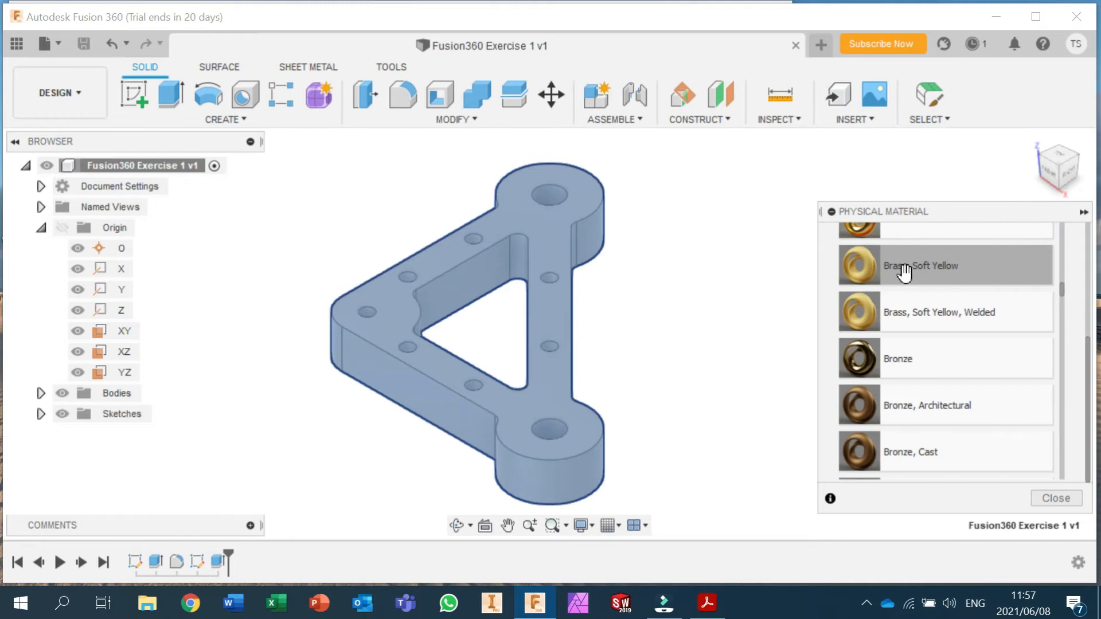
drag(912, 274, 552, 236)
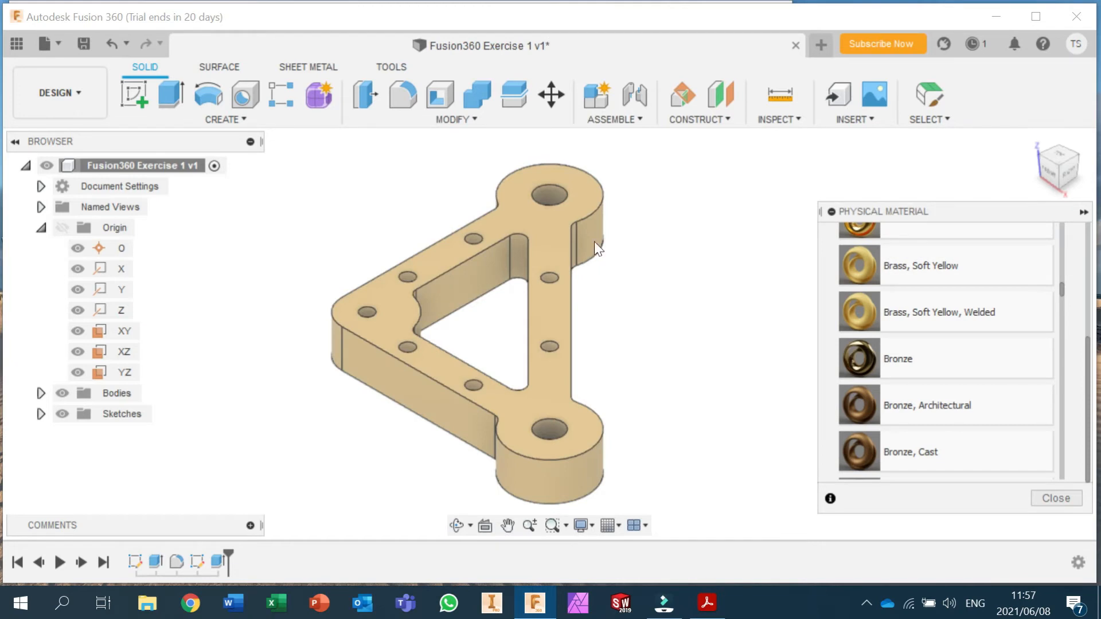
drag(1086, 354, 1084, 227)
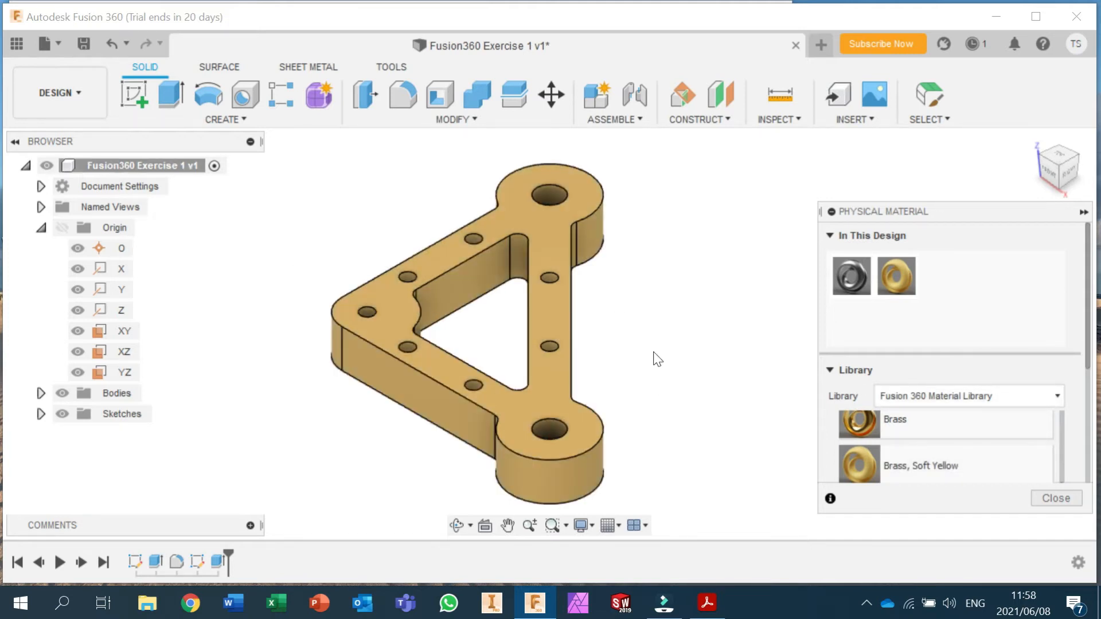
click(1041, 497)
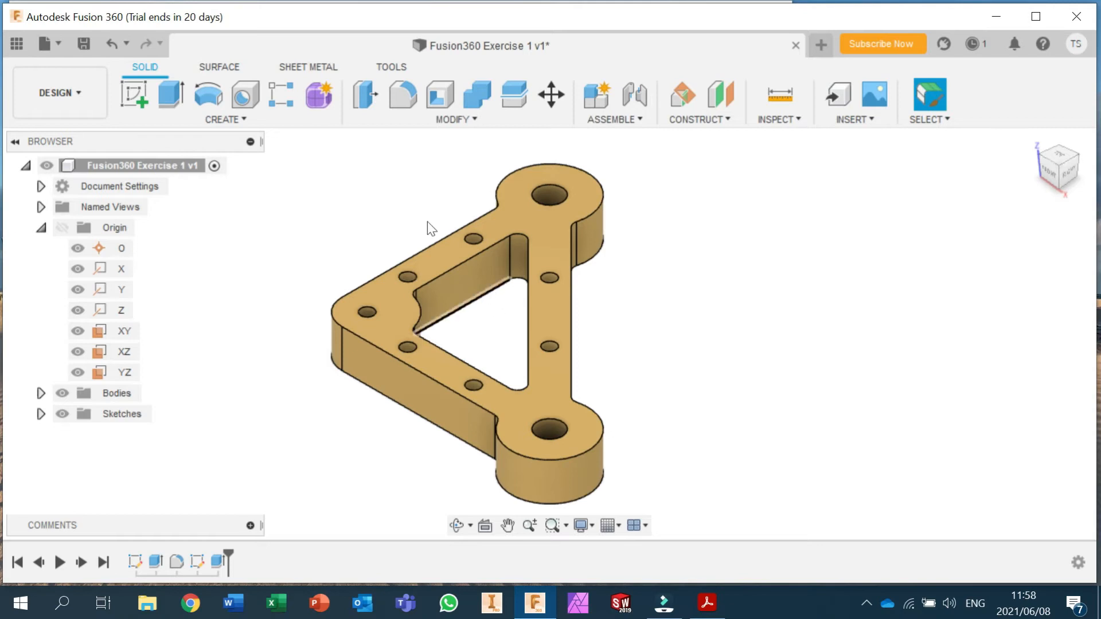
Step: Save a new version of the design with the version description "User Saved"
click(85, 43)
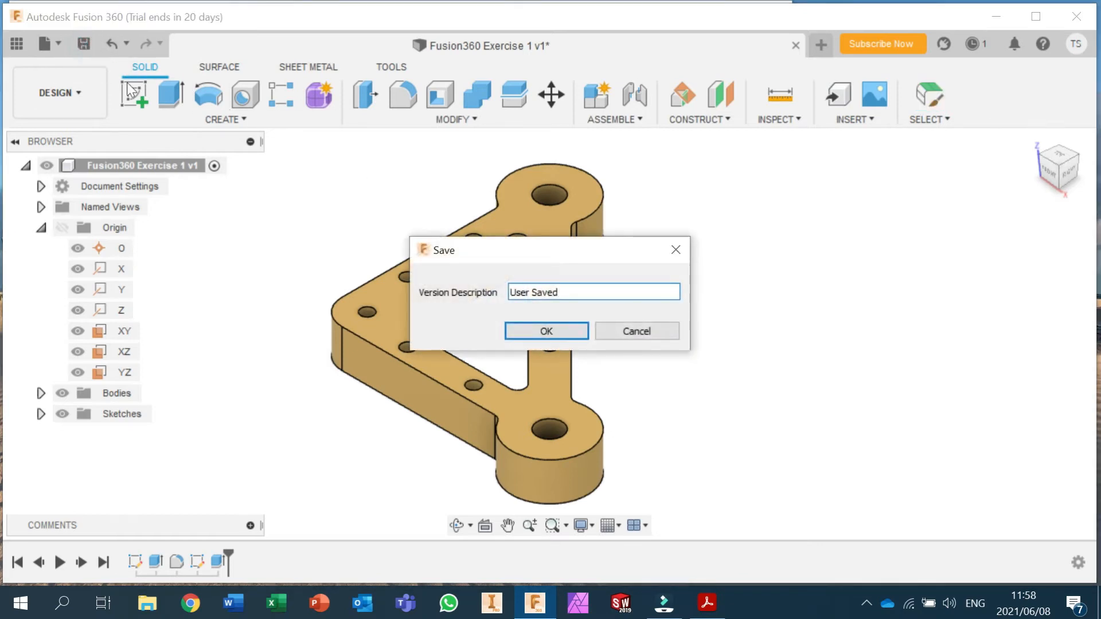
click(514, 330)
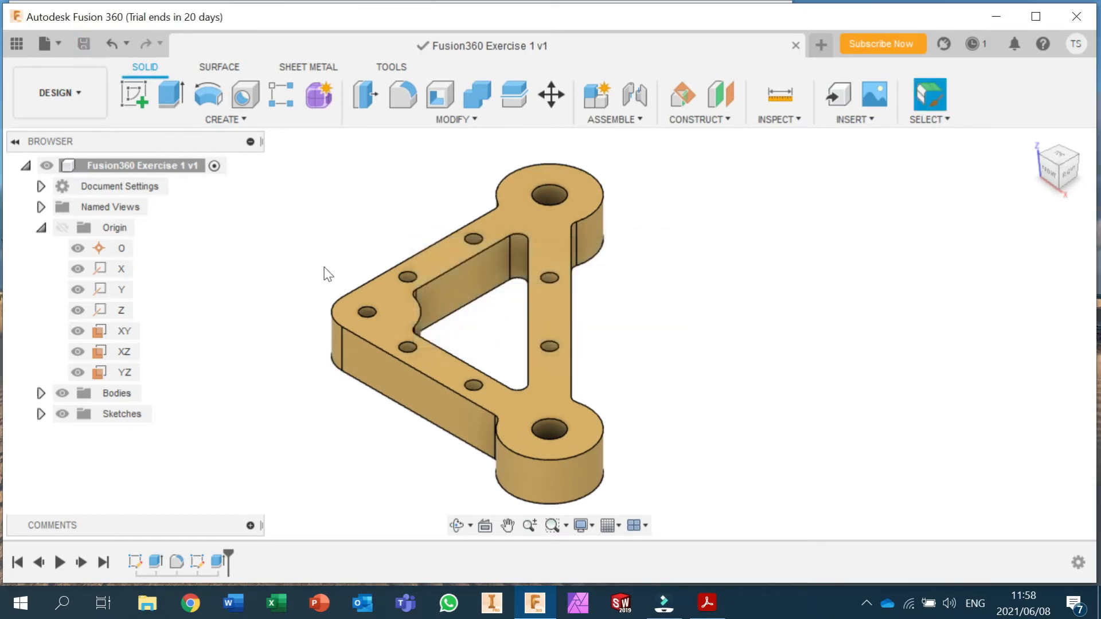
Step: Open the properties of the root component, review its General and Manage data, and collapse both groups
right_click(133, 166)
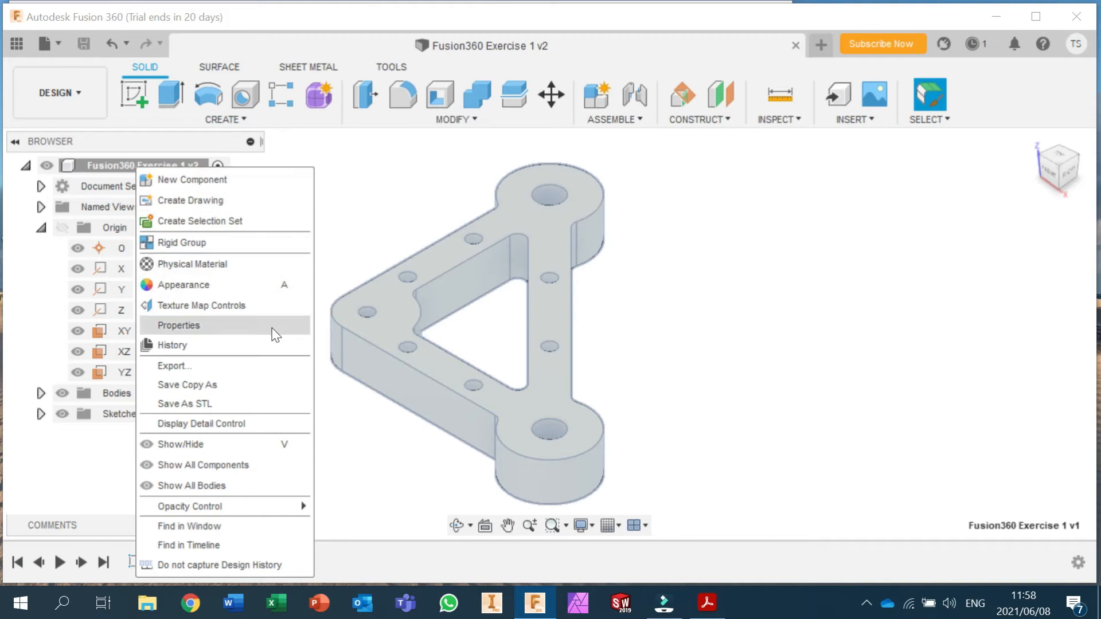
click(198, 326)
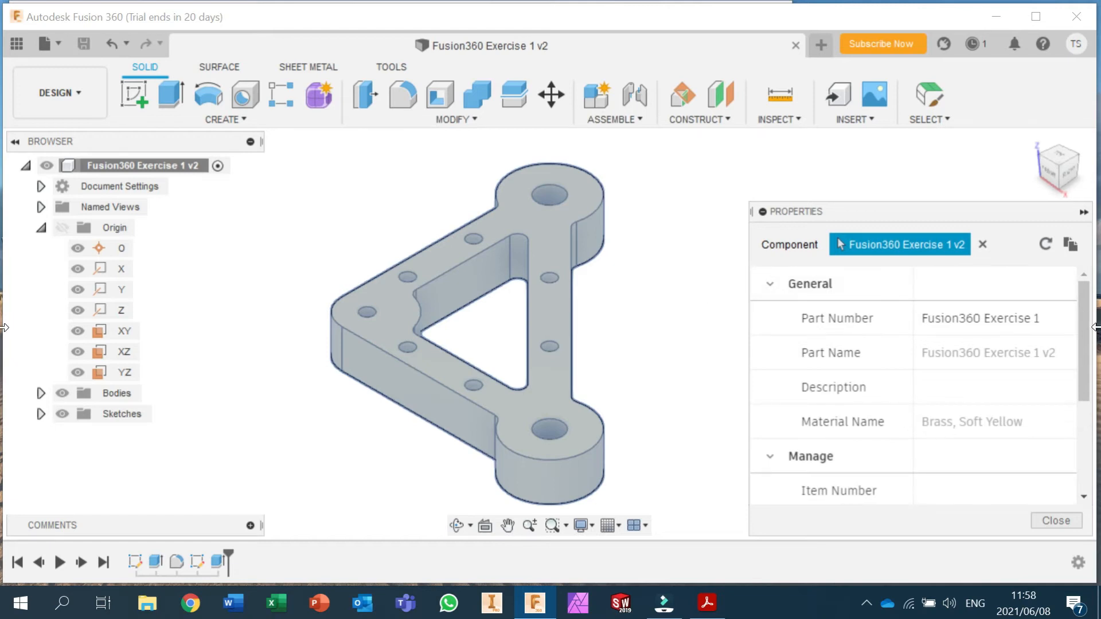
drag(1083, 319, 1083, 443)
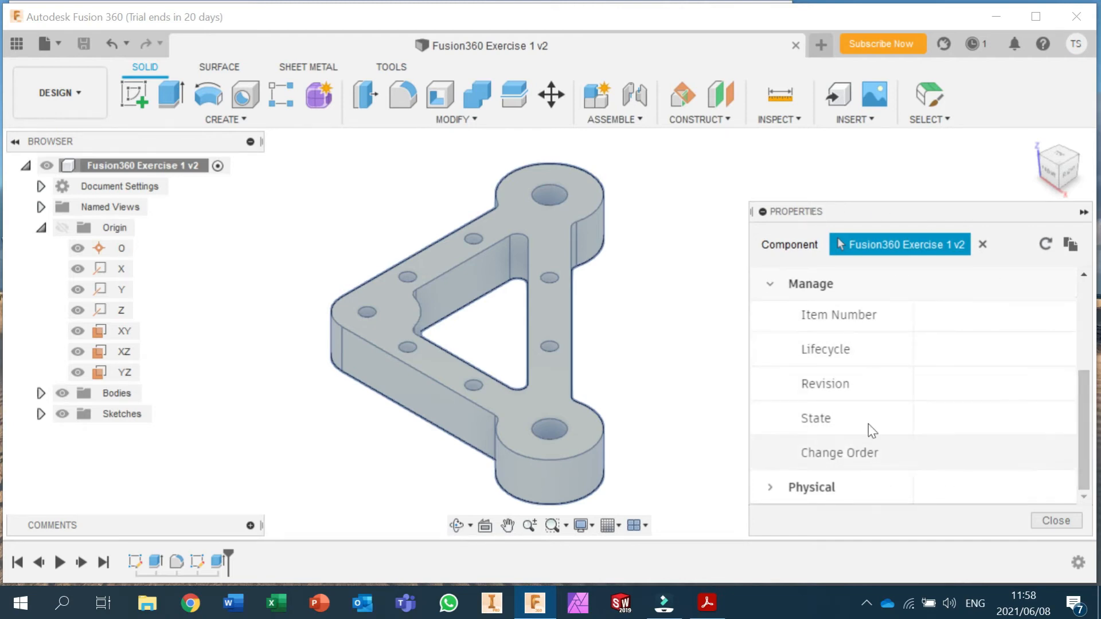
mouse_move(1082, 440)
mouse_down()
mouse_move(1081, 377)
mouse_move(1078, 422)
mouse_up()
click(765, 320)
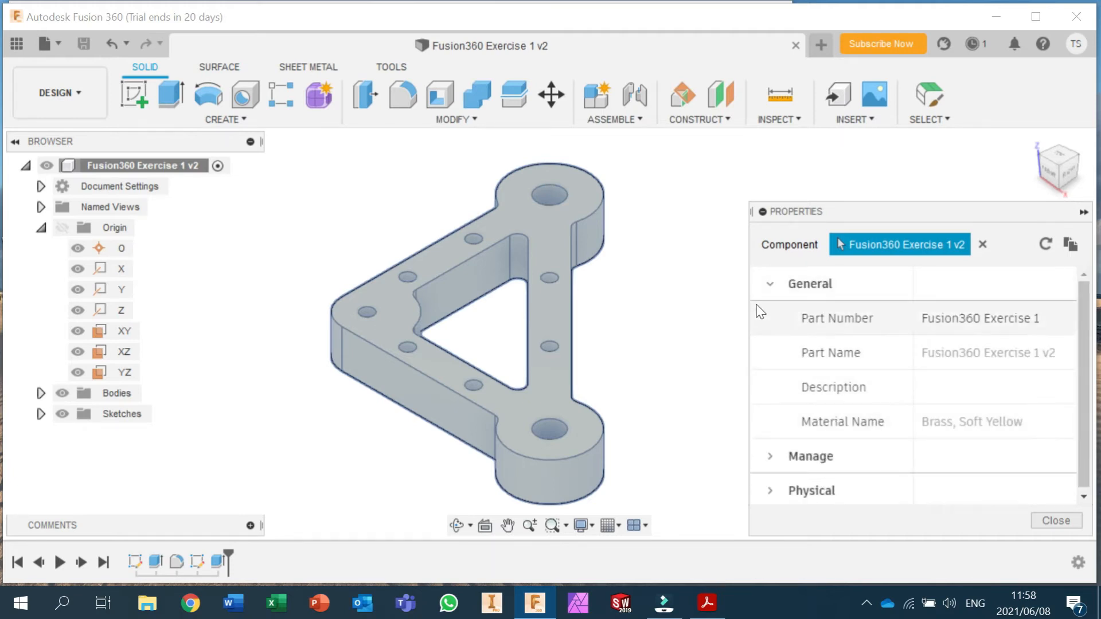
click(769, 284)
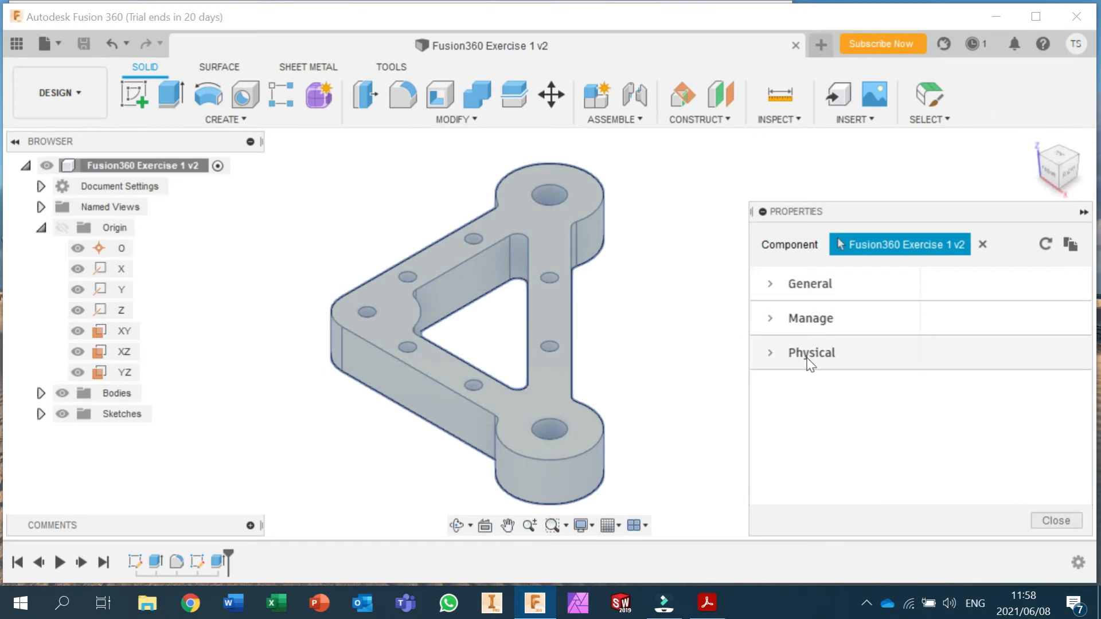
Step: Examine the web plate's physical properties, including mass, volume, density, area and center of mass
click(768, 353)
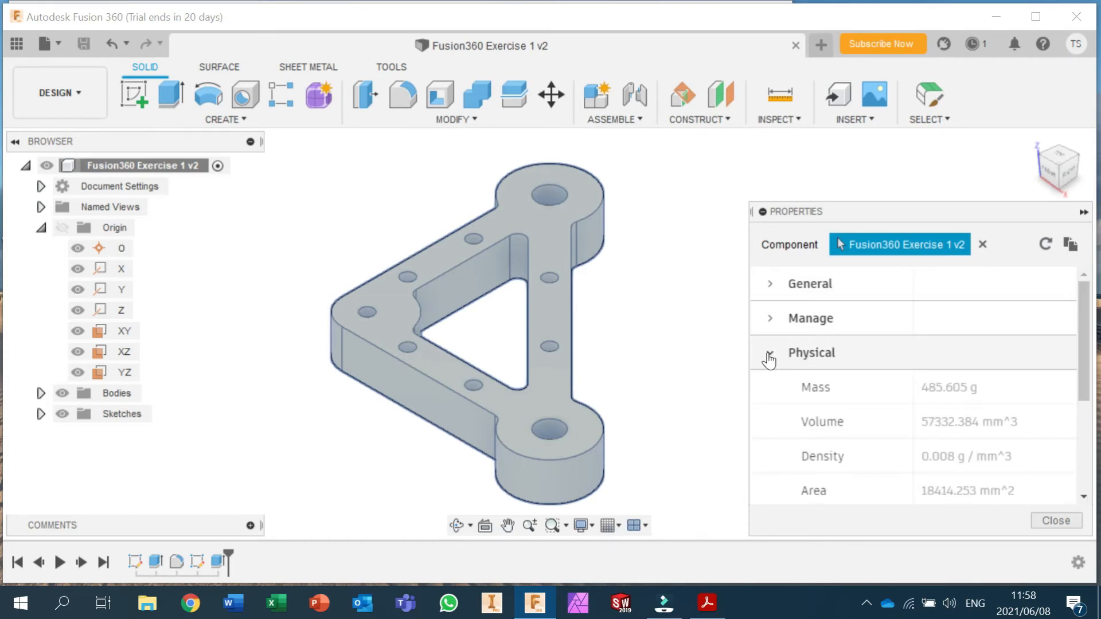
mouse_move(1082, 355)
mouse_down()
mouse_move(1088, 385)
mouse_move(1089, 366)
mouse_up()
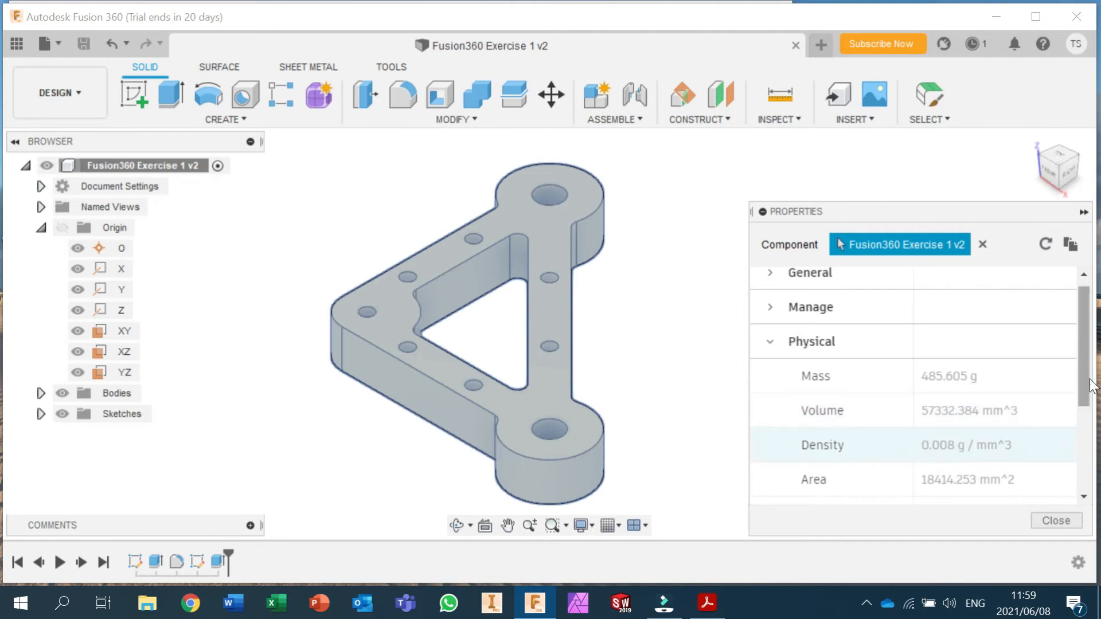
scroll(1085, 378, down, 3)
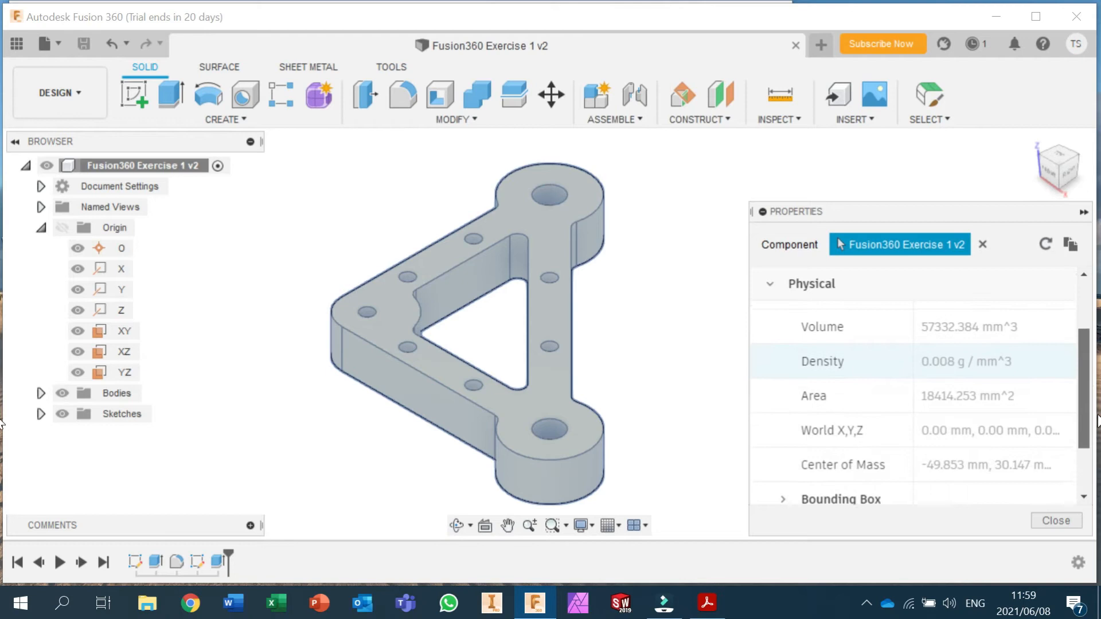
scroll(954, 378, down, 1)
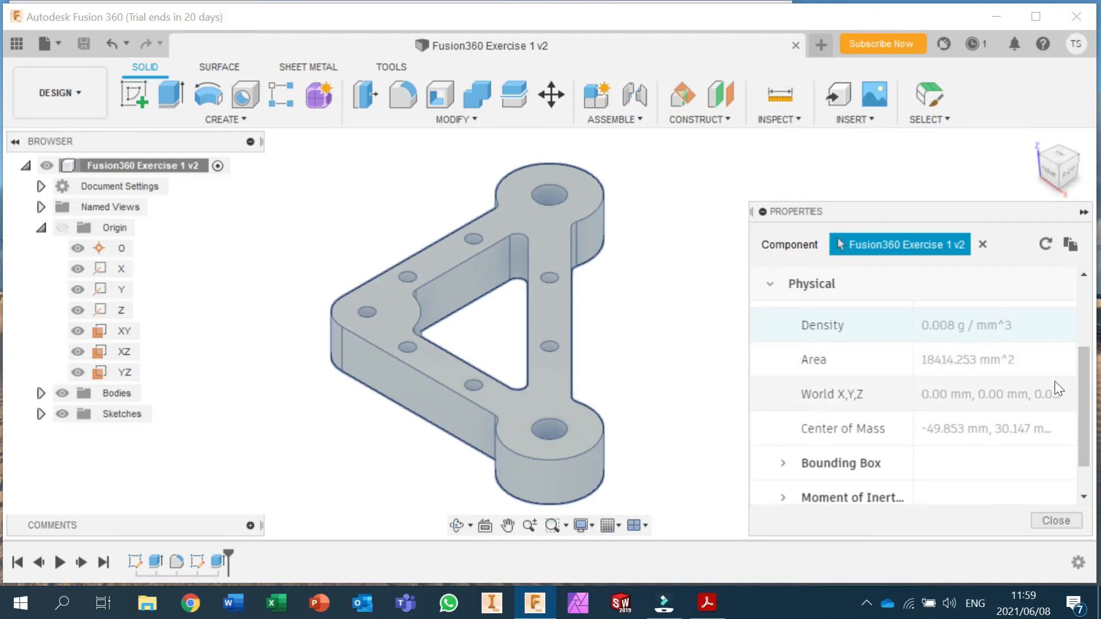
drag(1085, 395, 1085, 423)
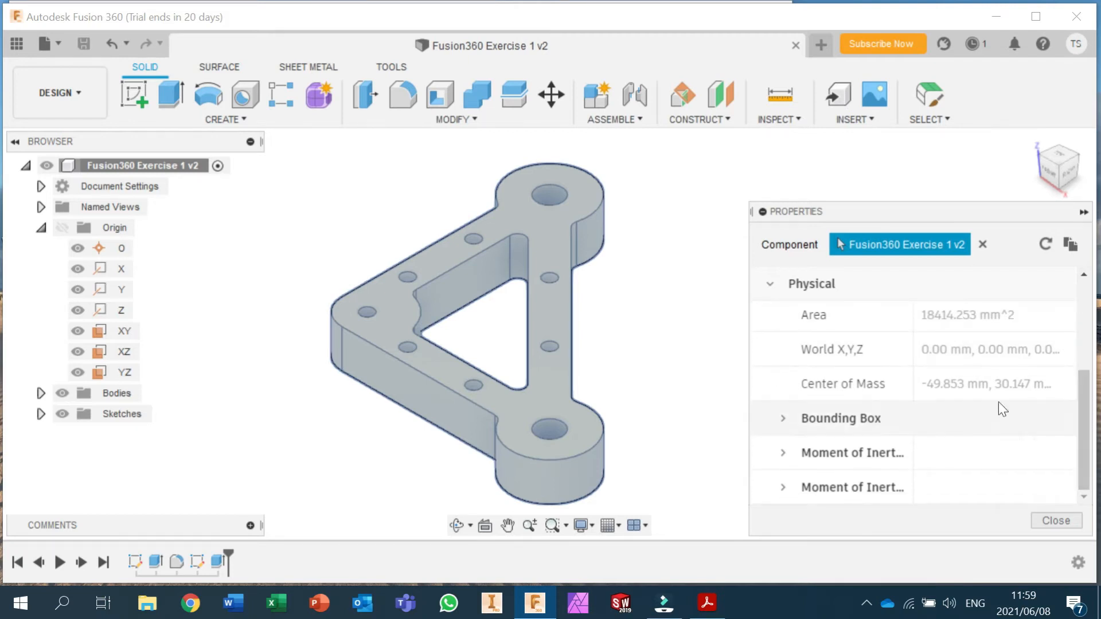
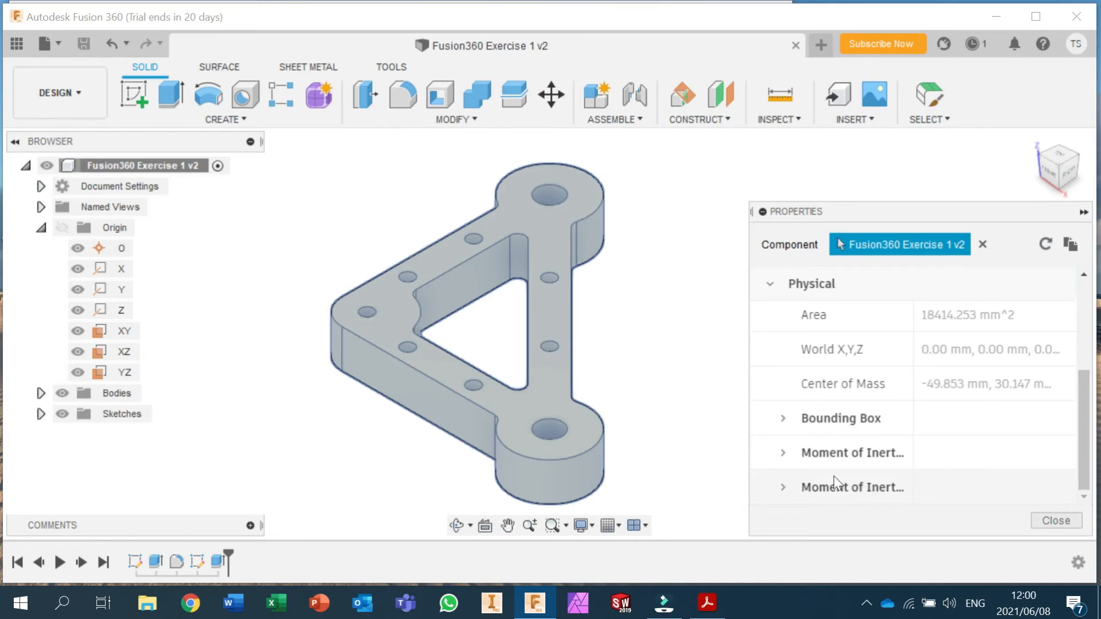
Step: Expand the first moment of inertia group and review its values from Ixx through Izz
click(782, 454)
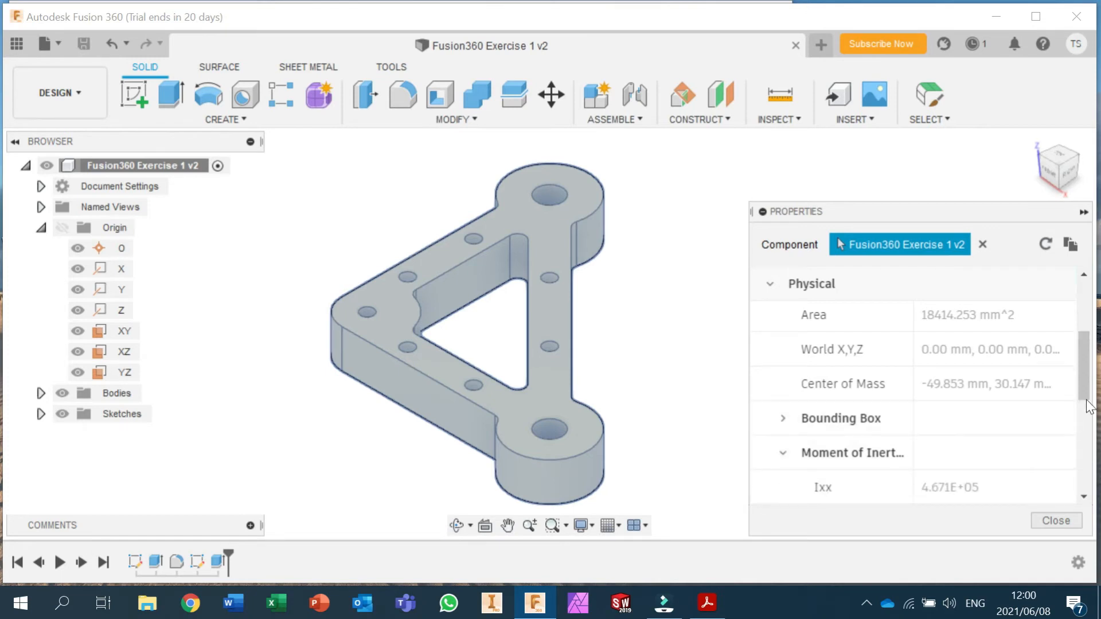
drag(1085, 387, 1085, 431)
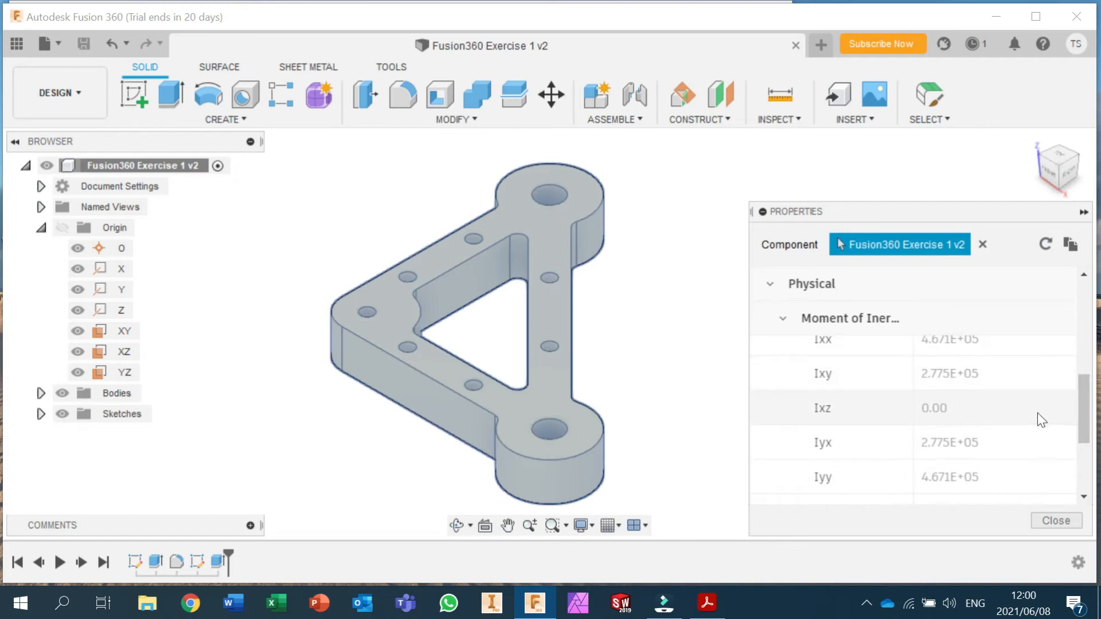
drag(1082, 406, 1092, 473)
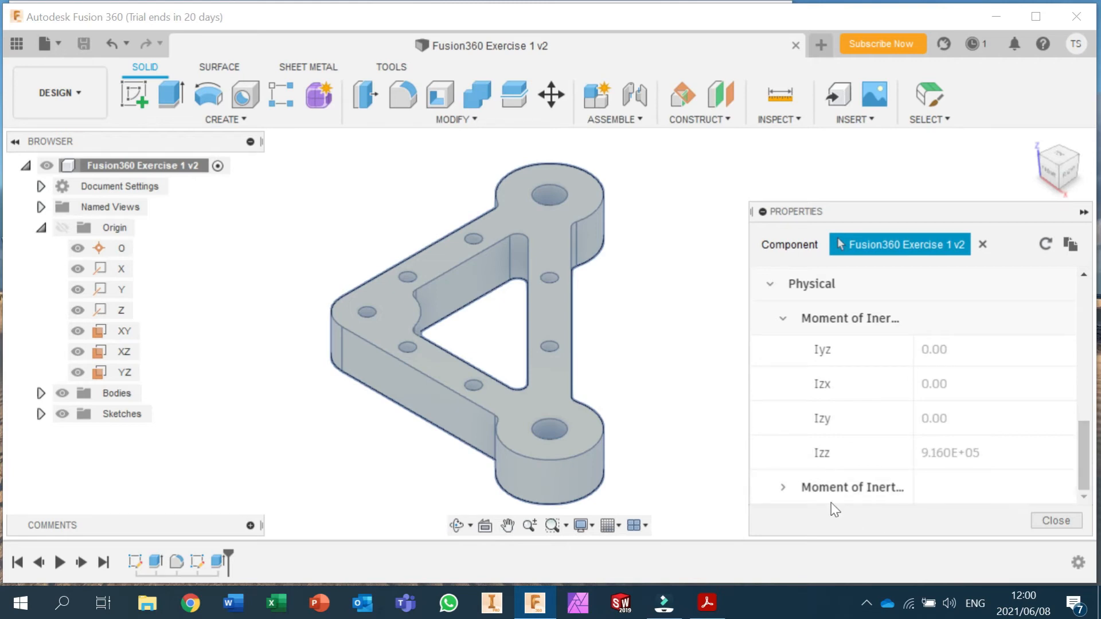
Step: Examine the component's physical properties, including moments of inertia, bounding box, mass and volume, and close the properties
click(783, 488)
drag(1090, 415, 1073, 330)
click(783, 454)
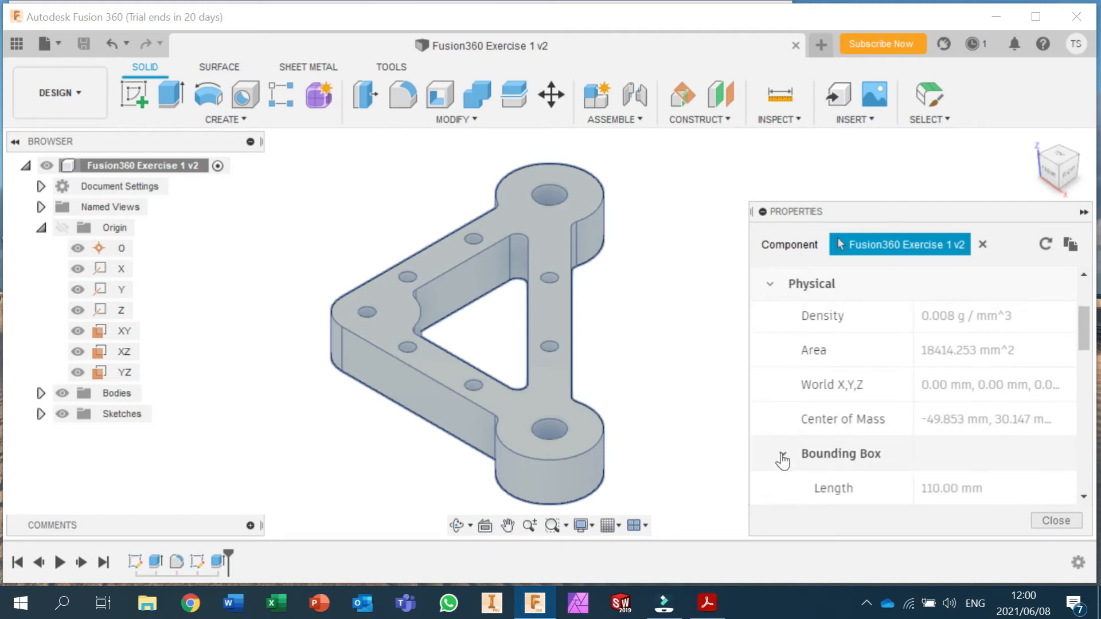
scroll(889, 409, down, 5)
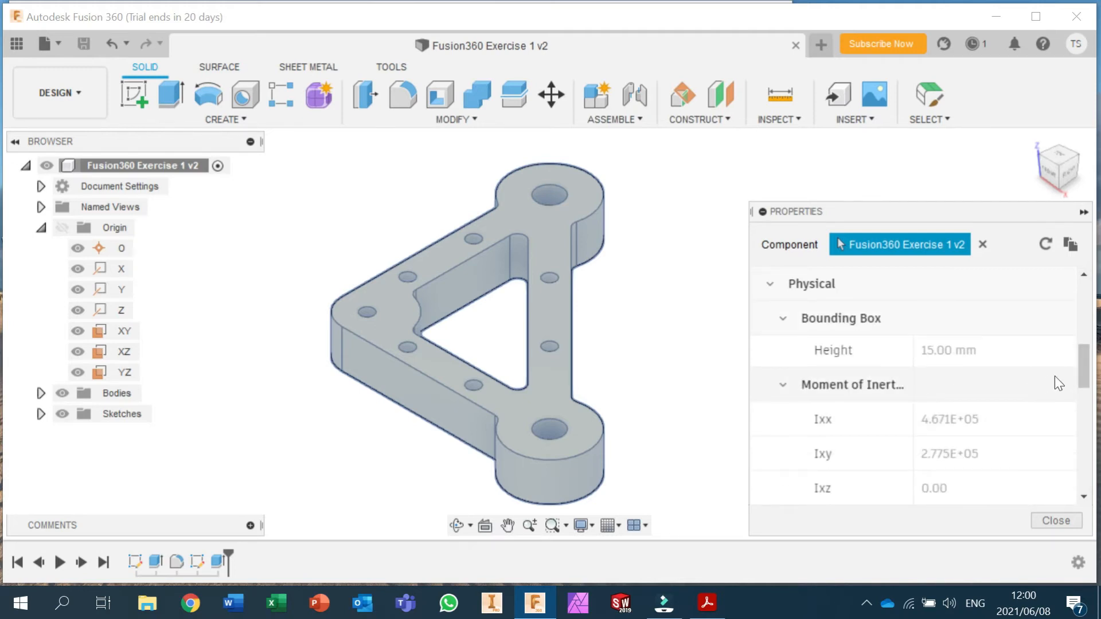
scroll(996, 422, up, 4)
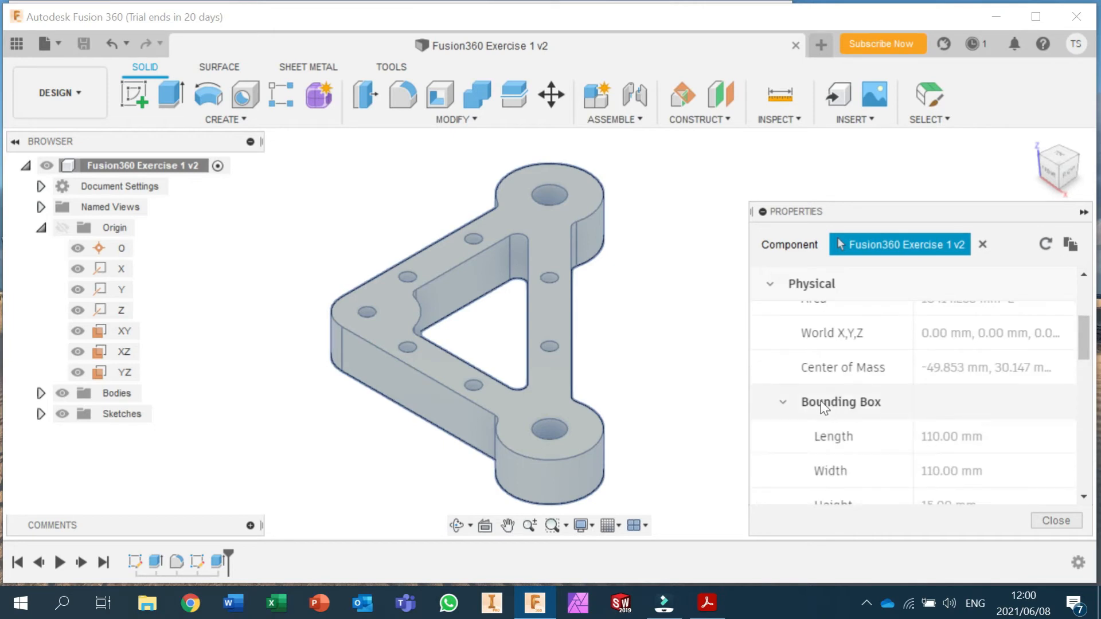
click(783, 403)
click(781, 438)
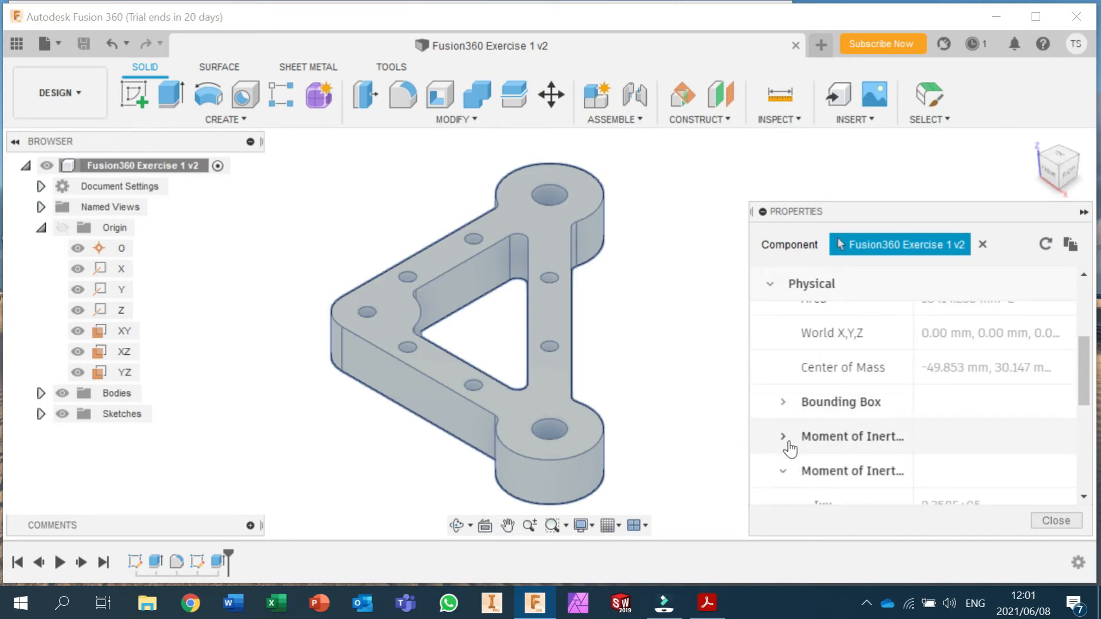
scroll(923, 439, up, 5)
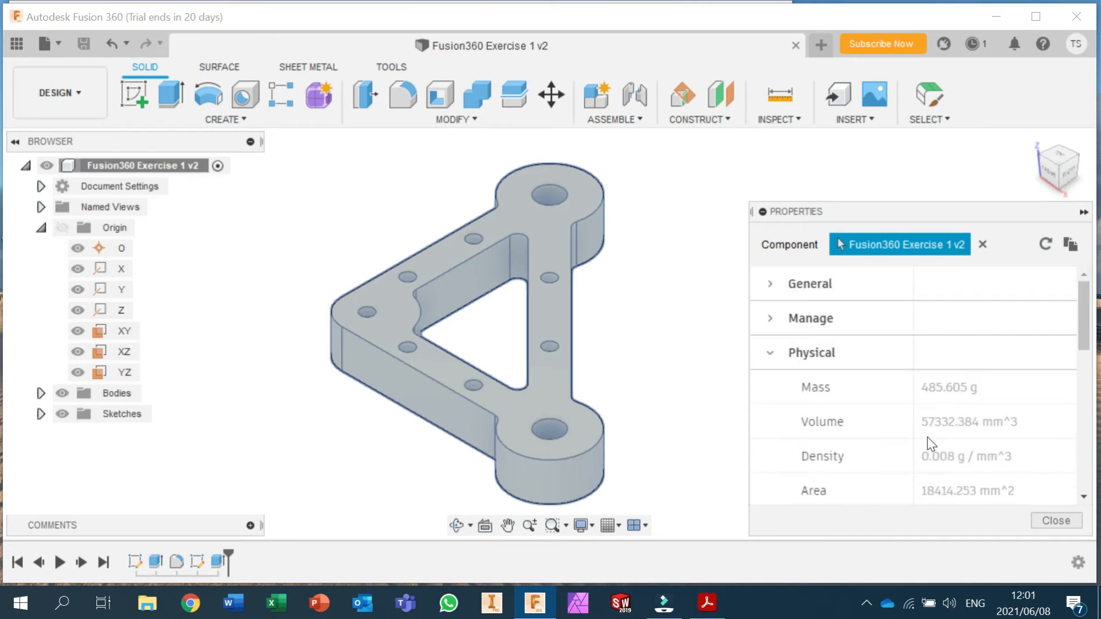
click(1055, 521)
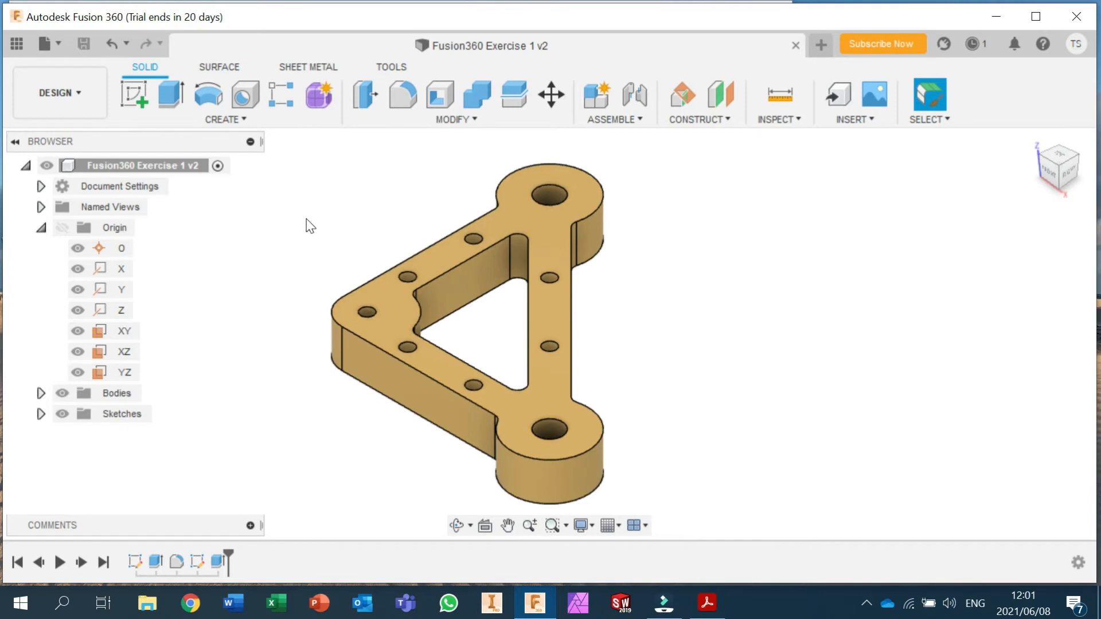
Step: Create an internal standard component named CentreLink under the top-level design, checking the link's name in the PDF drawing
right_click(70, 165)
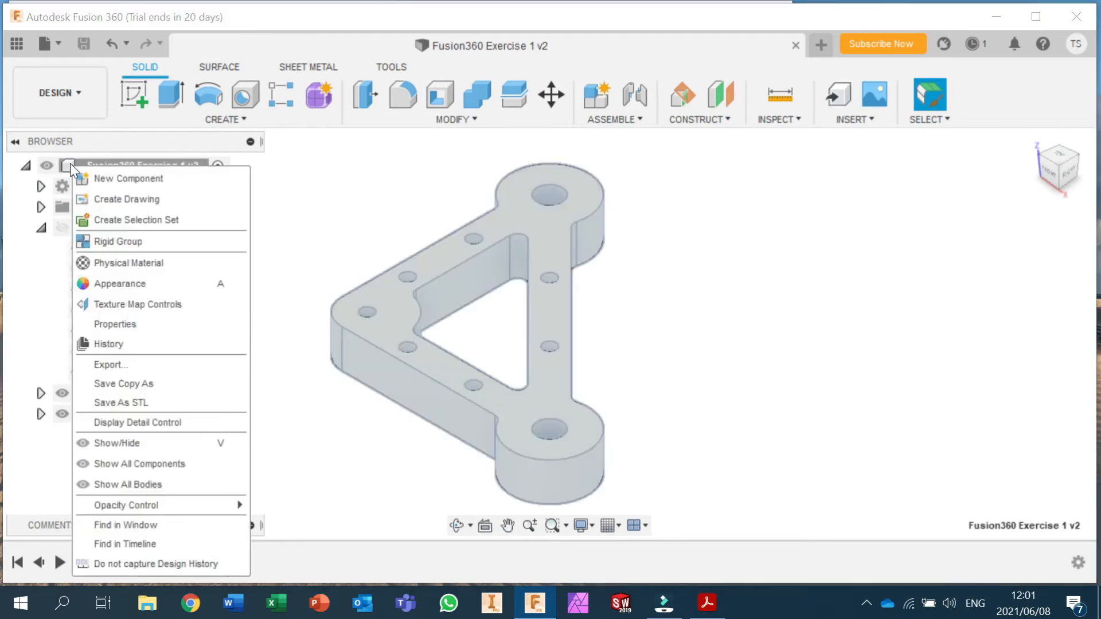
click(92, 179)
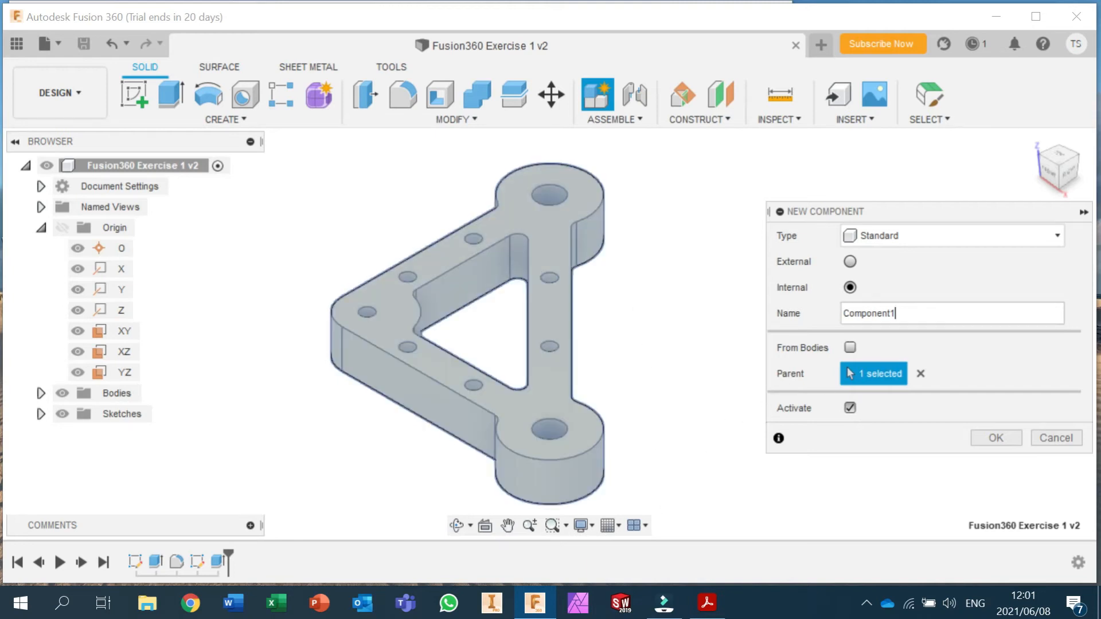
drag(842, 313, 896, 313)
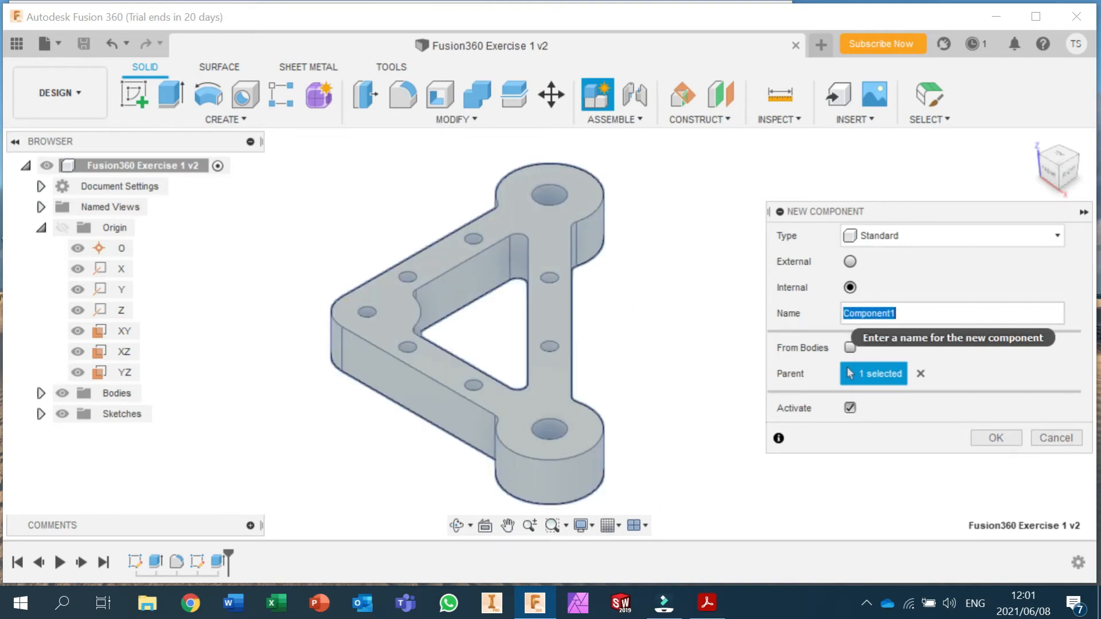
text(Link)
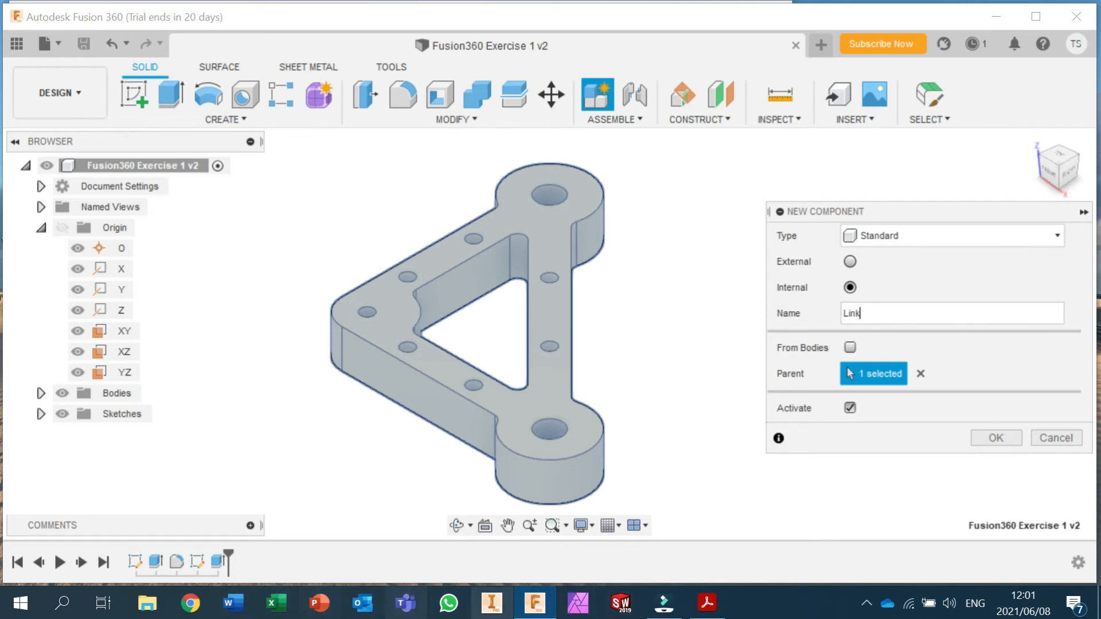
click(707, 601)
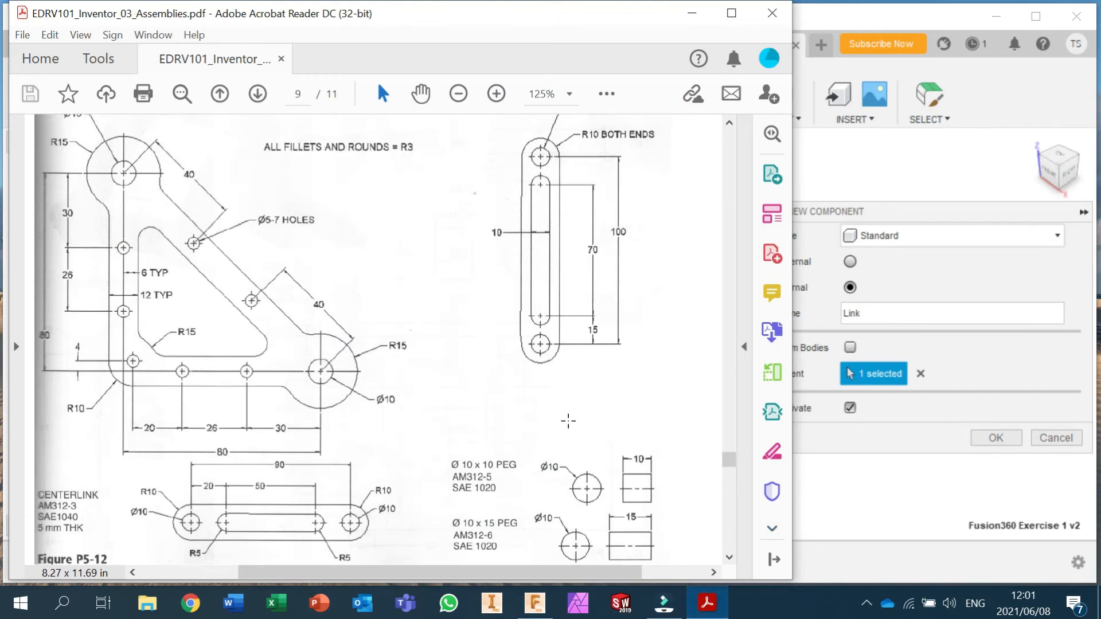
scroll(563, 423, up, 2)
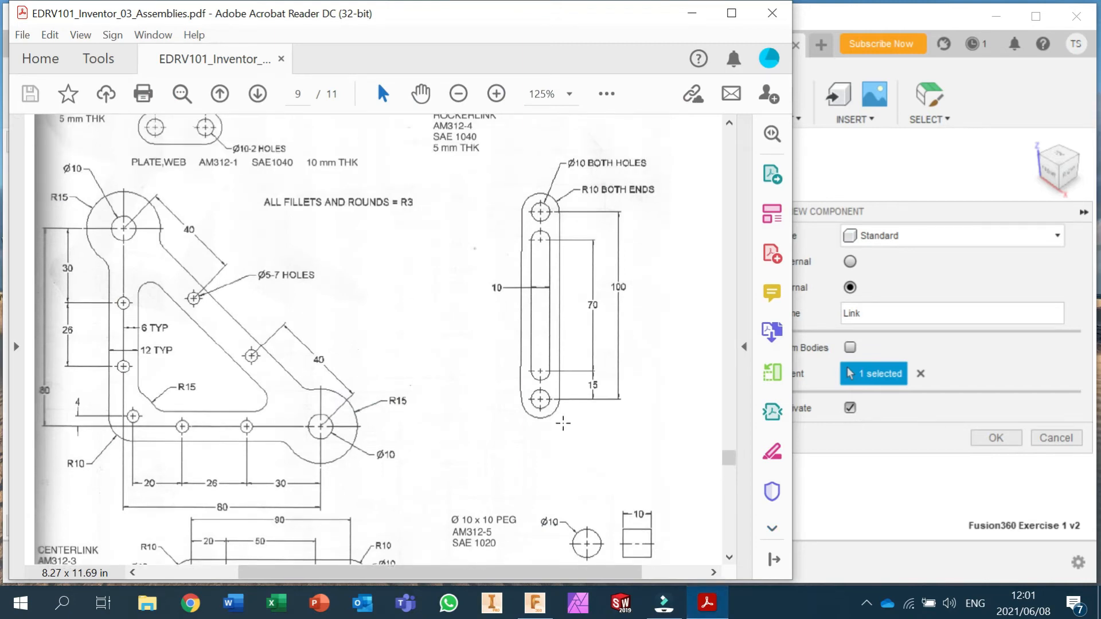
scroll(563, 424, down, 4)
scroll(571, 434, down, 1)
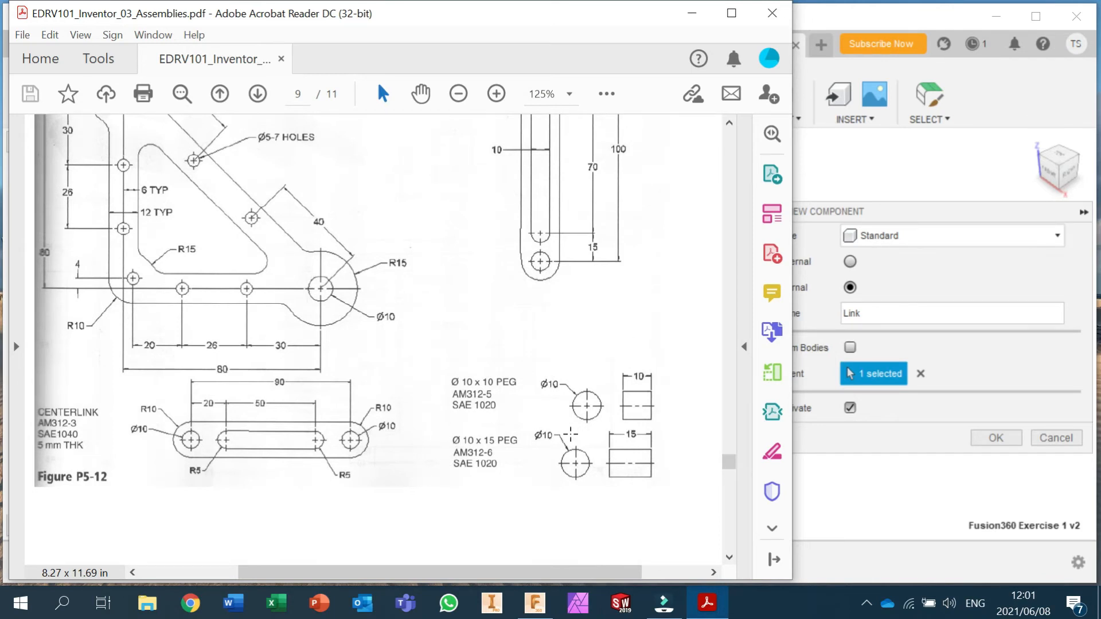
scroll(571, 434, down, 3)
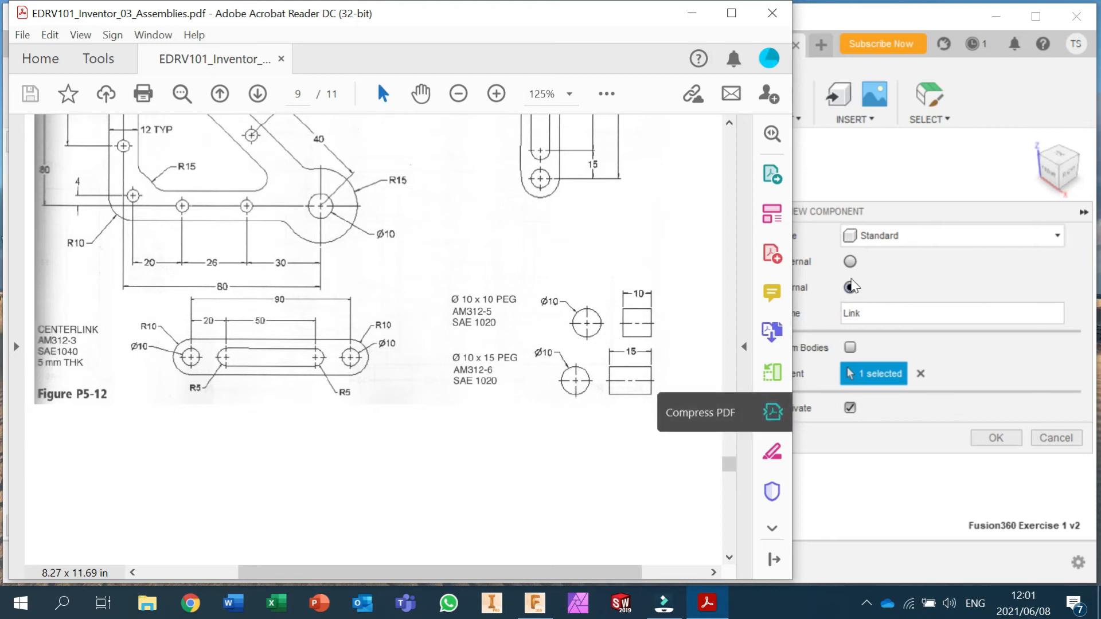
click(846, 314)
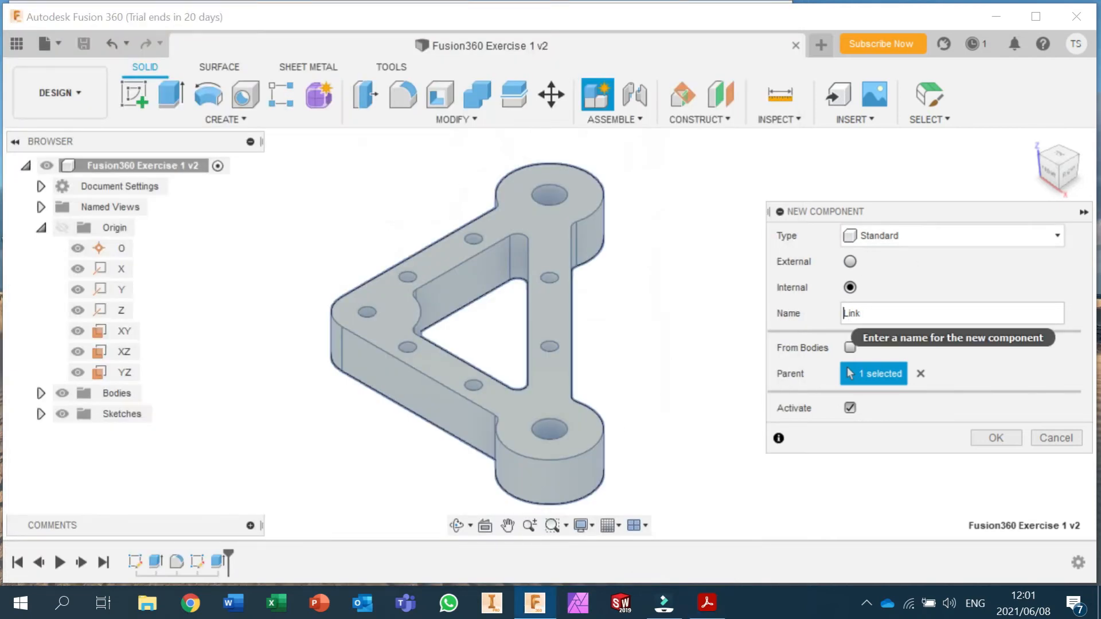
text(Centre)
click(999, 439)
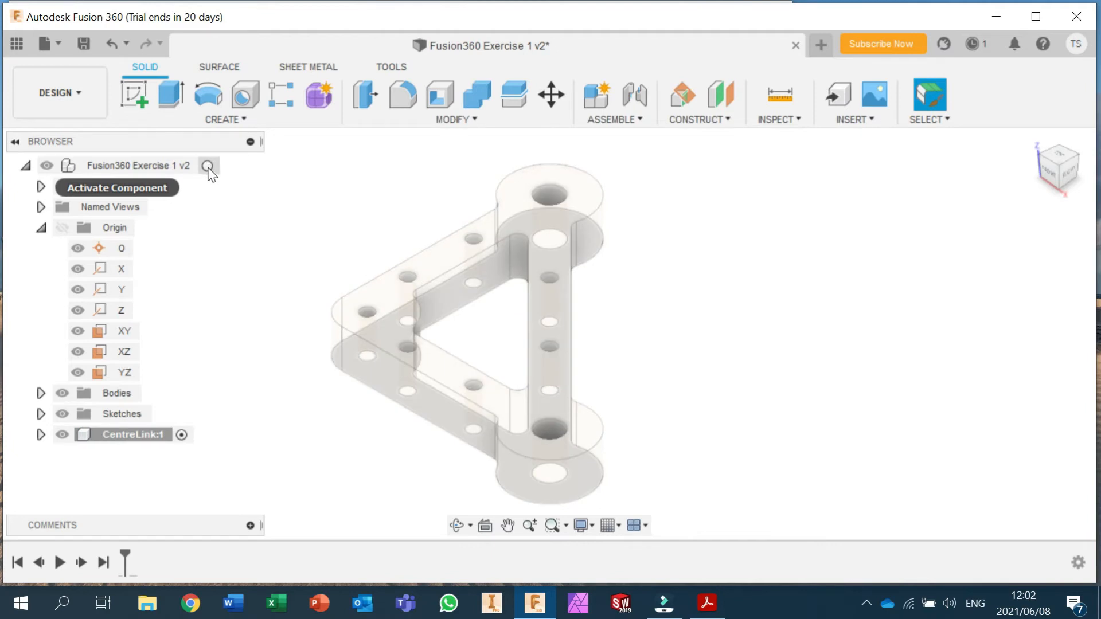
Step: Switch to Acrobat Reader and examine the rocker assembly illustration and the part drawings on page 9
click(208, 166)
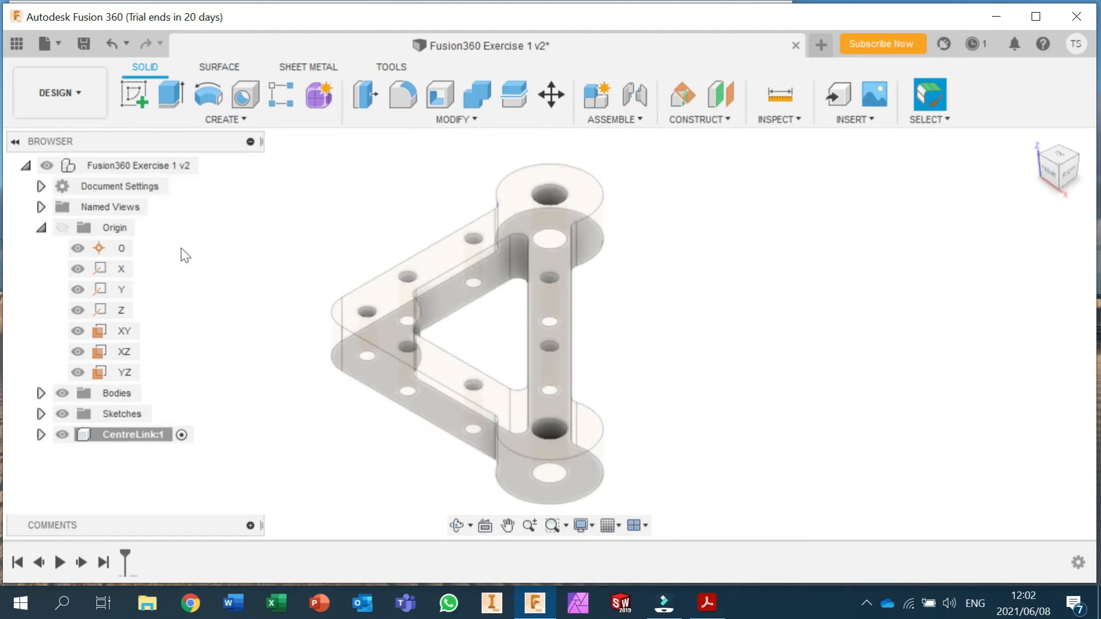
click(155, 434)
mouse_move(531, 612)
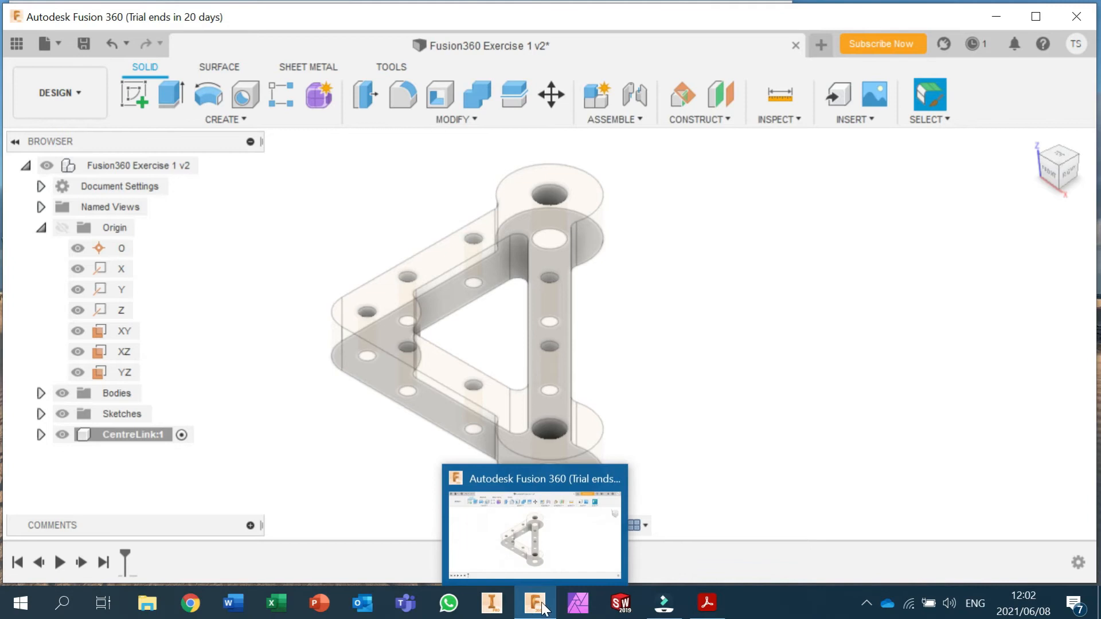
click(708, 612)
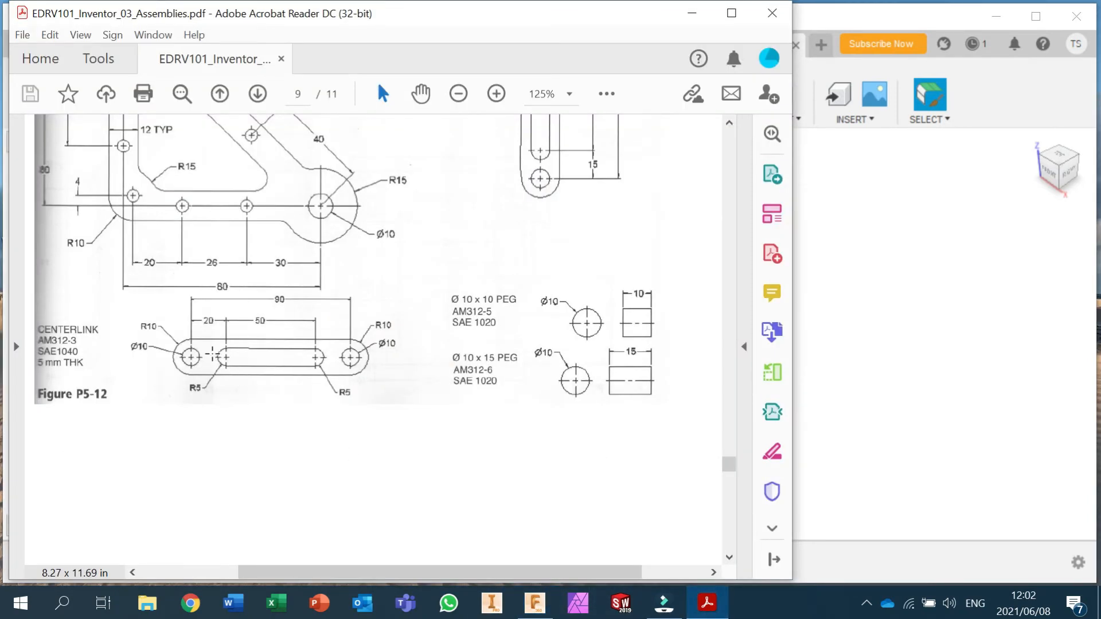
scroll(212, 355, up, 10)
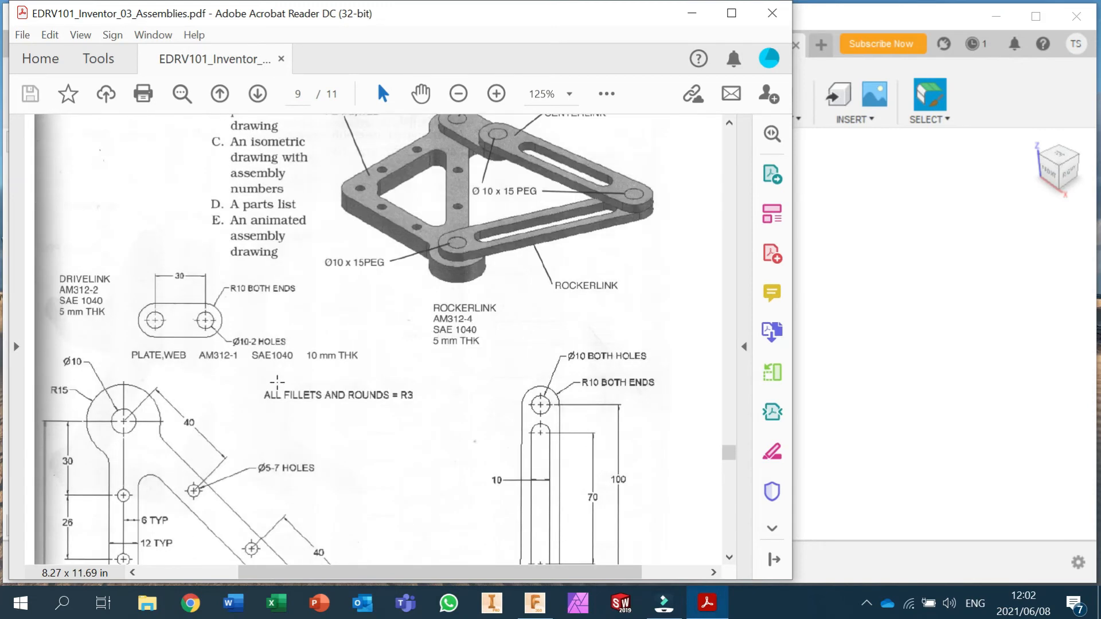
scroll(375, 289, up, 3)
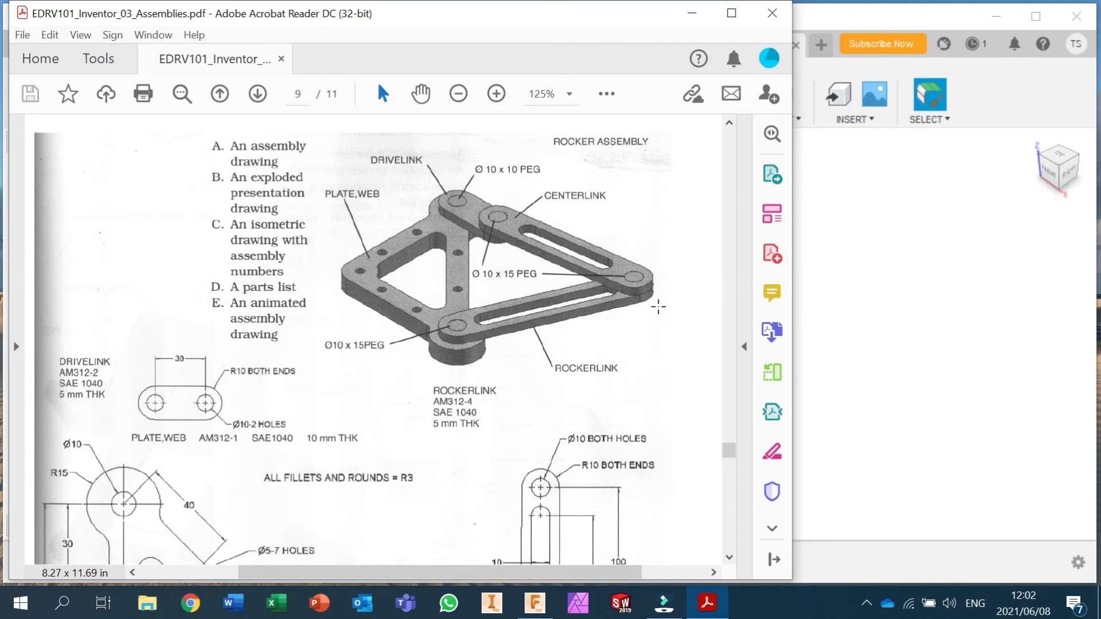
scroll(658, 306, down, 5)
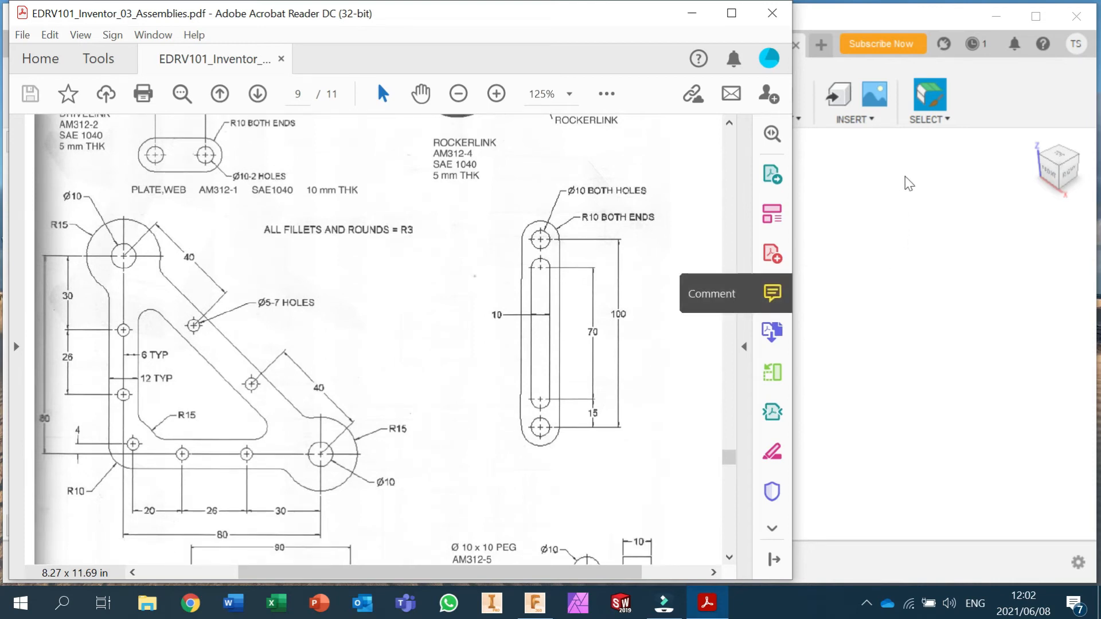
click(990, 153)
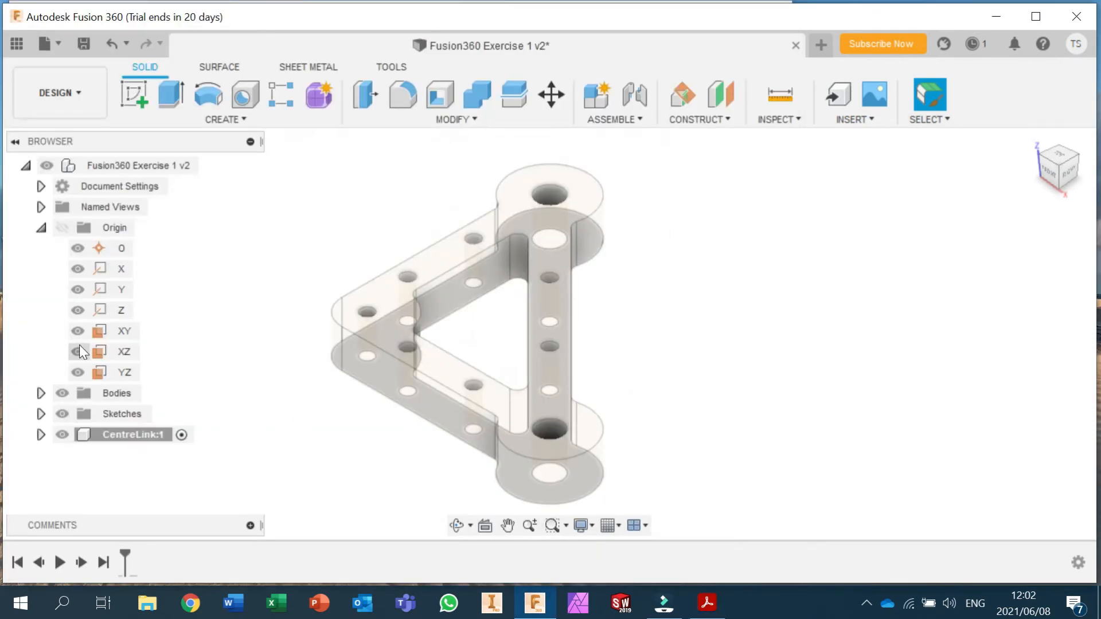
Step: Create an internal standard component named RockerLink under the top-level design and make it active
right_click(81, 164)
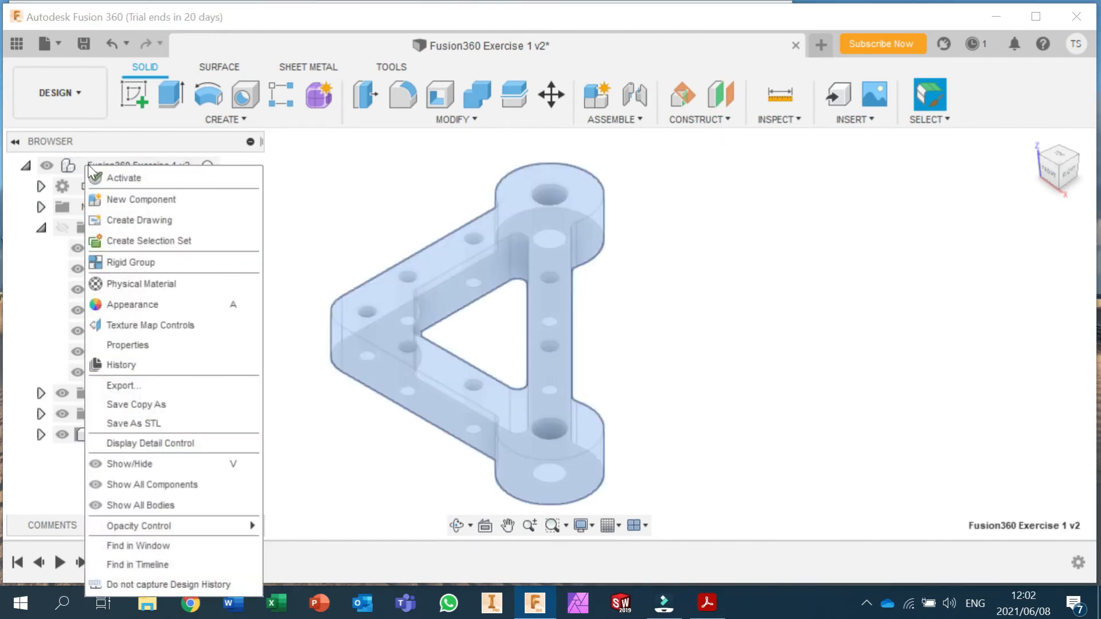
click(140, 201)
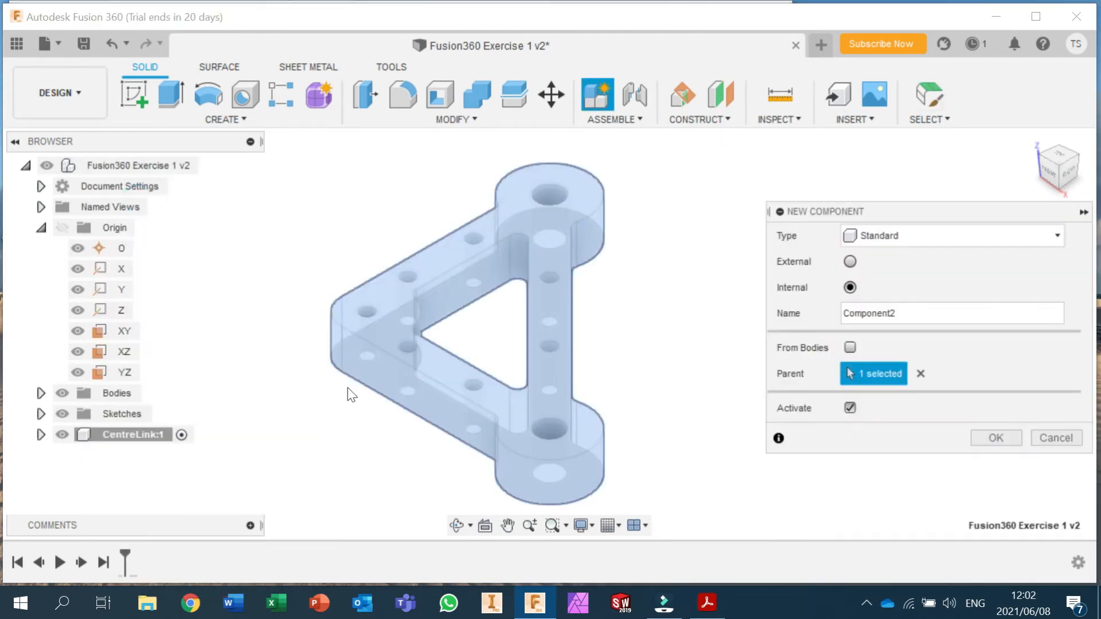
drag(905, 313, 783, 302)
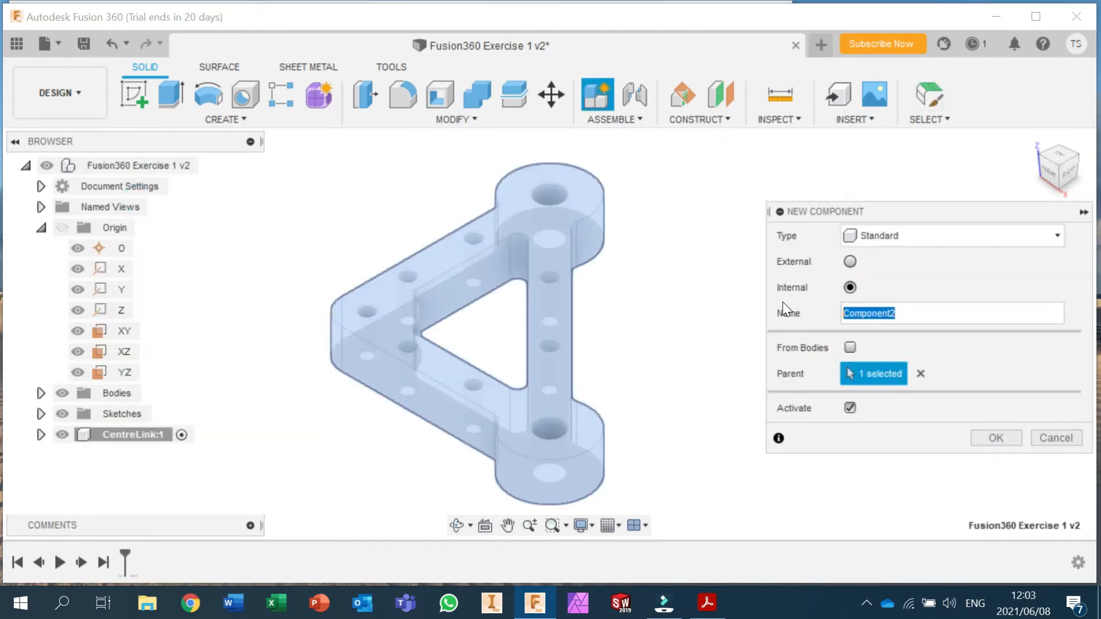
text(Rocker)
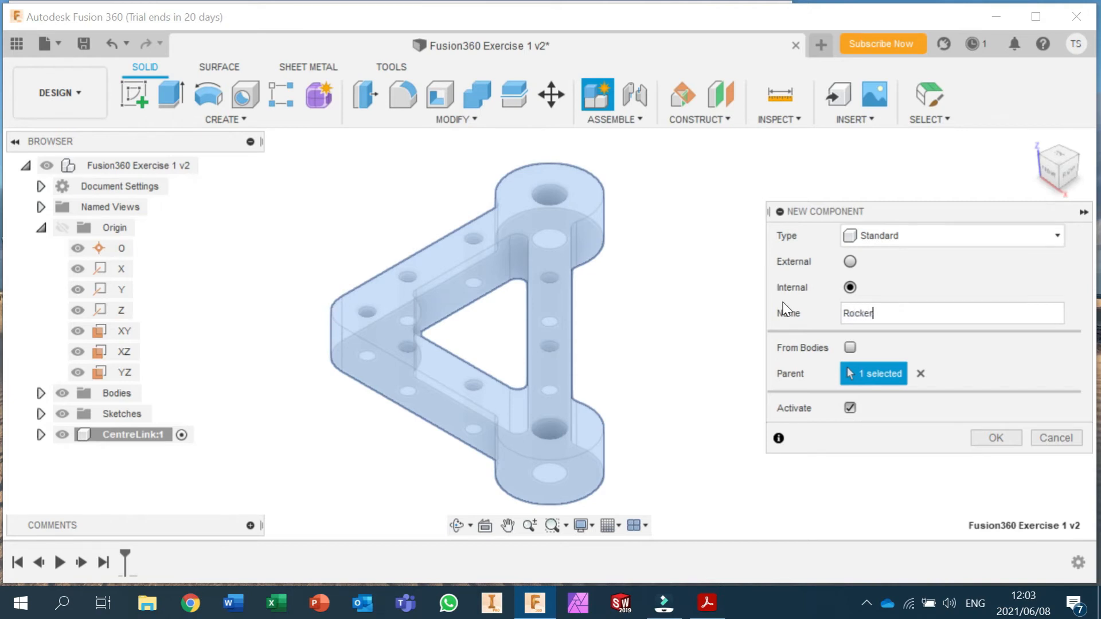
text(Link)
click(1005, 438)
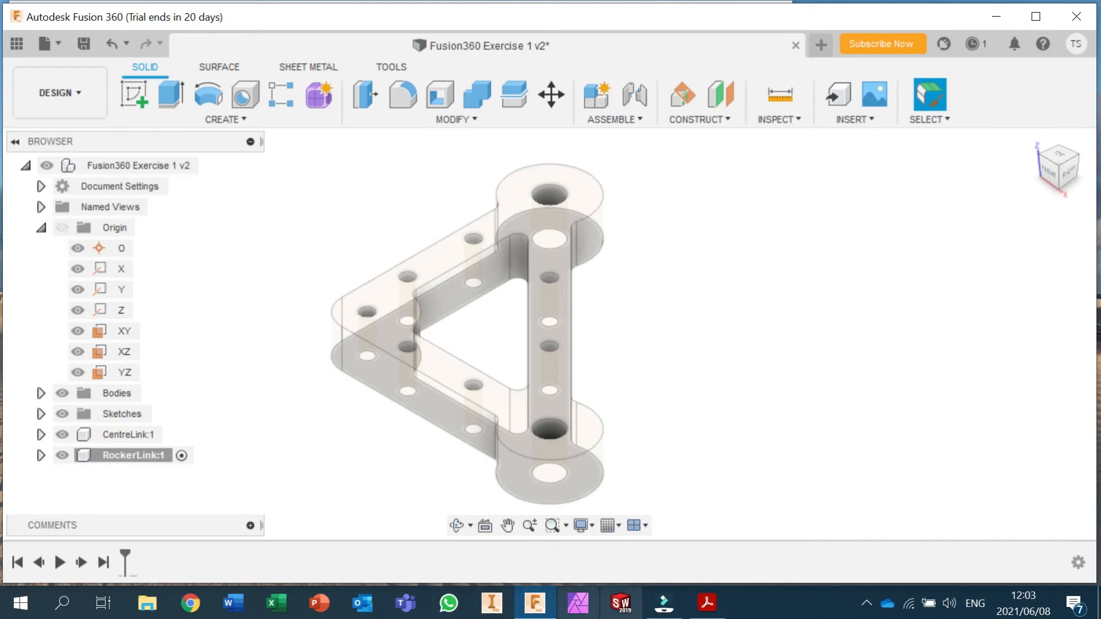
Step: Review the rocker link dimensions in the PDF drawing and start a RockerLink sketch on the web plate's top face
click(709, 607)
scroll(645, 444, up, 8)
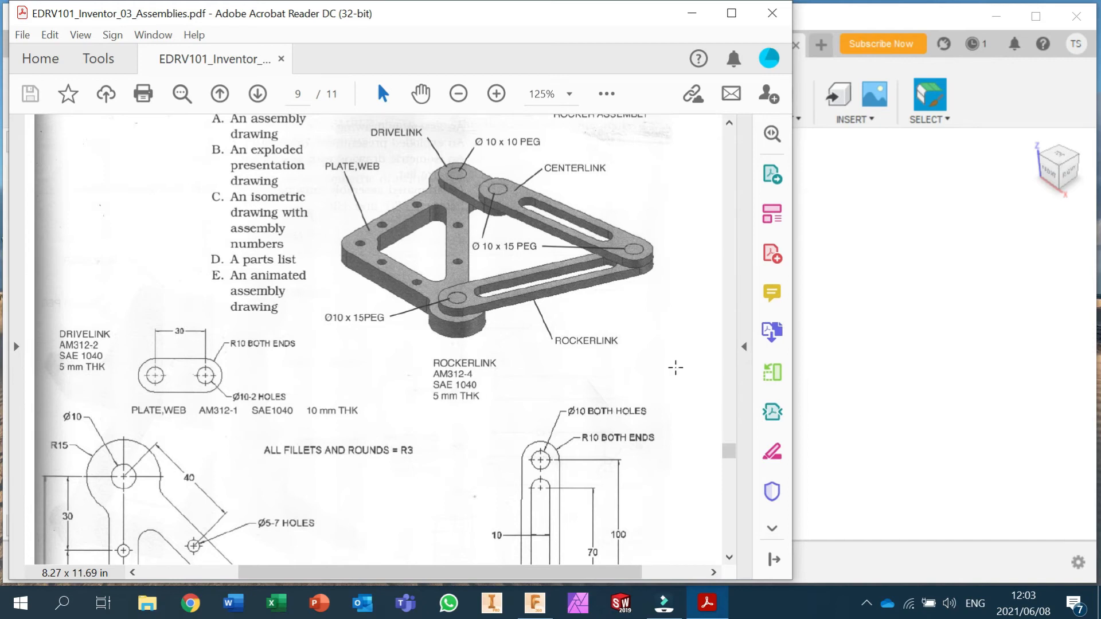
scroll(675, 367, down, 3)
scroll(674, 384, down, 4)
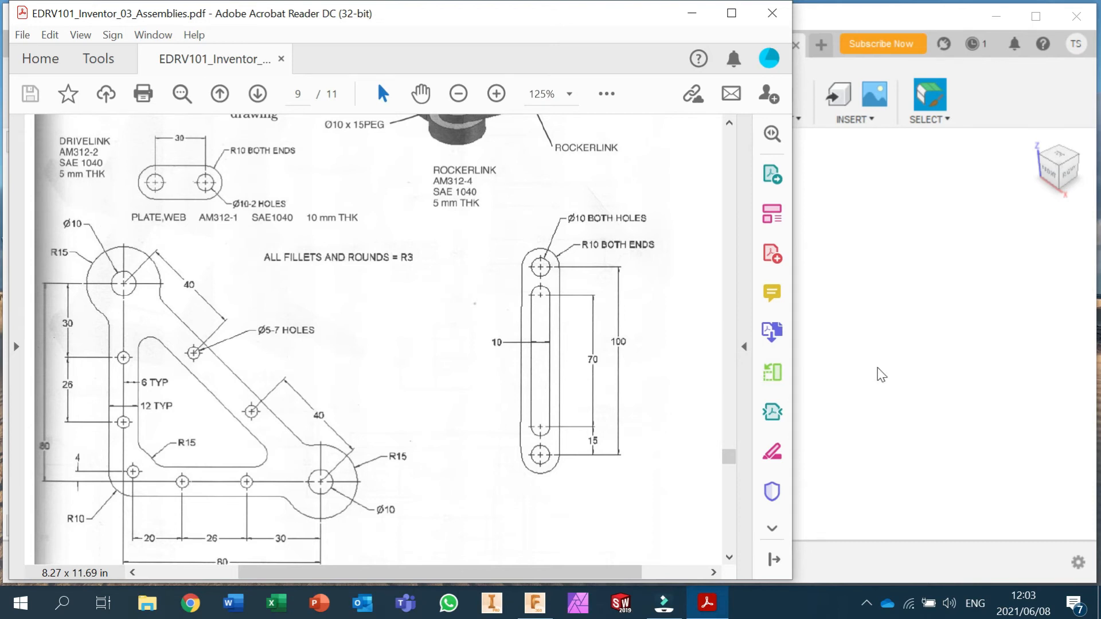
click(881, 374)
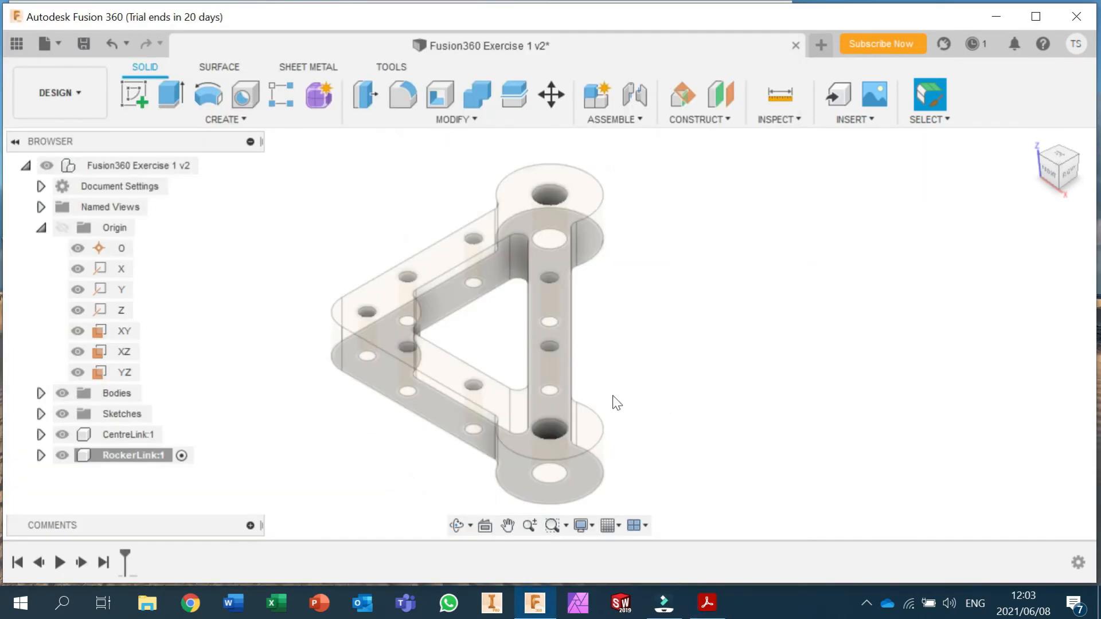
click(181, 455)
click(139, 93)
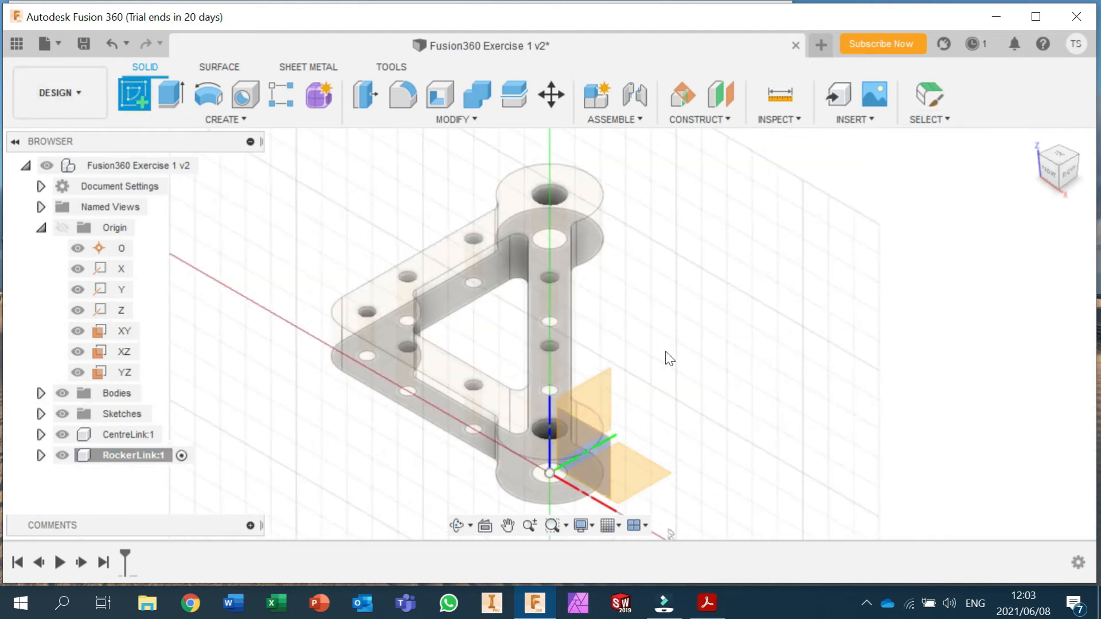
click(515, 438)
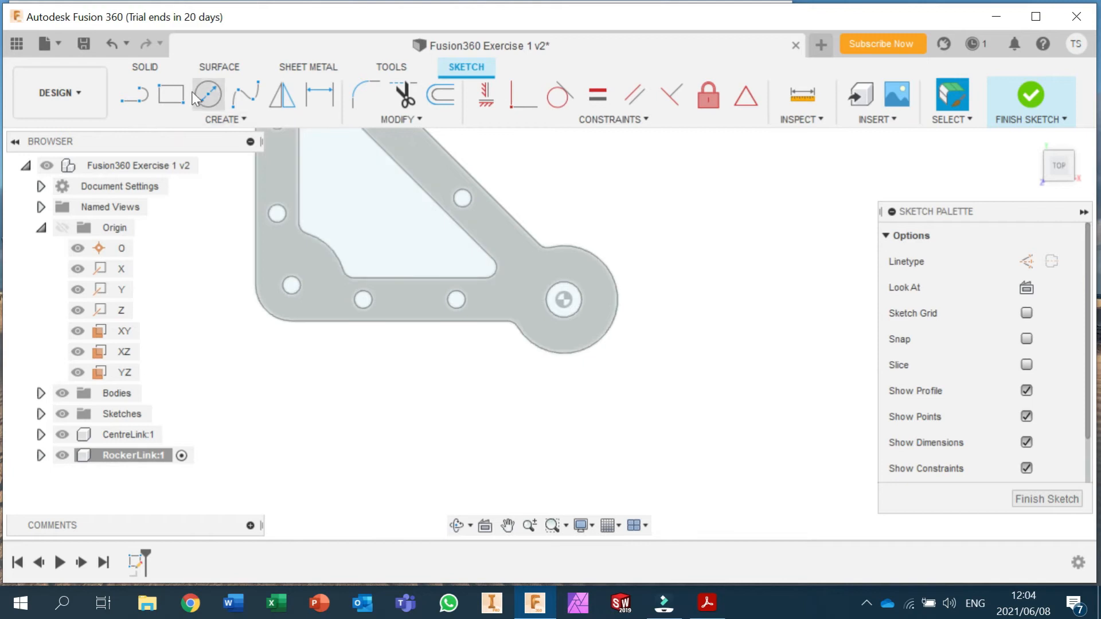
Step: Draw two concentric circles with diameters of 10 mm and 20 mm centred on the web plate's lower-right corner hole
click(208, 102)
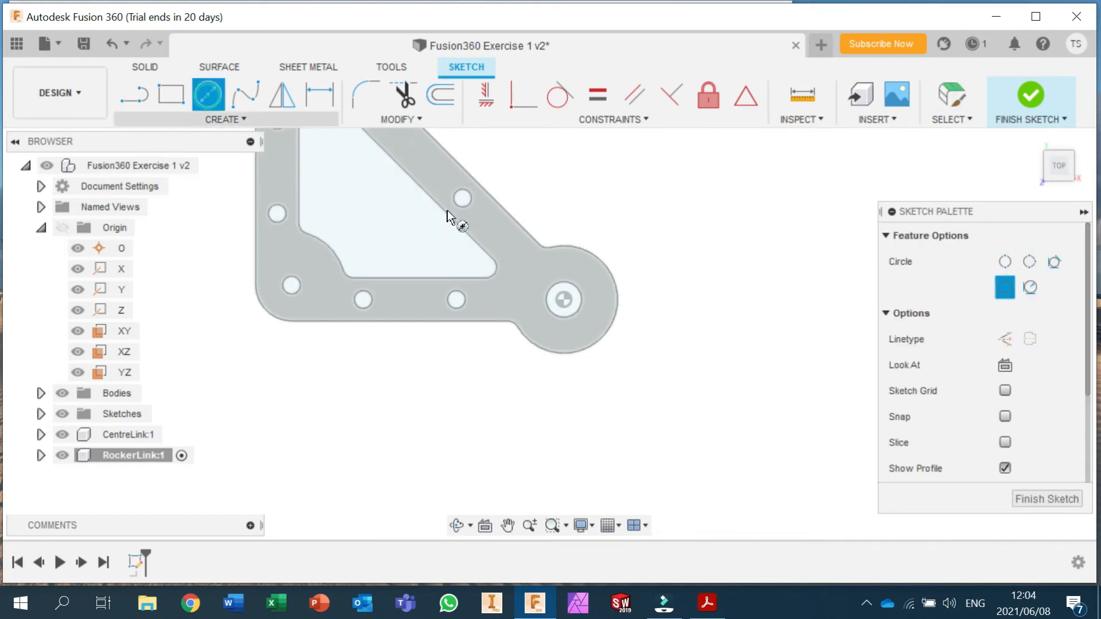
click(565, 301)
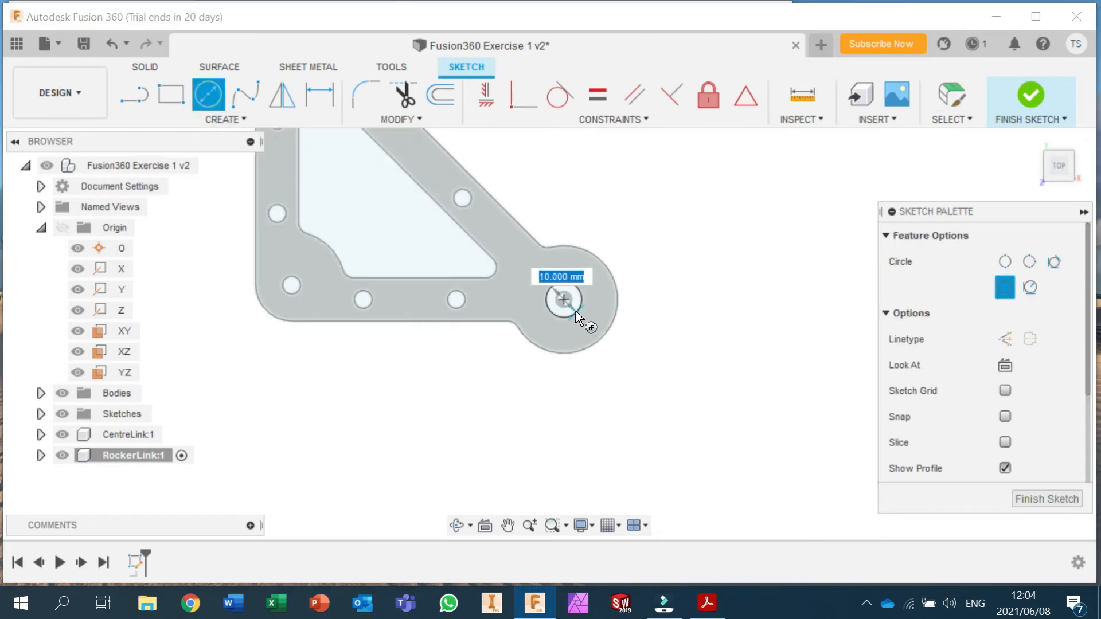
click(575, 313)
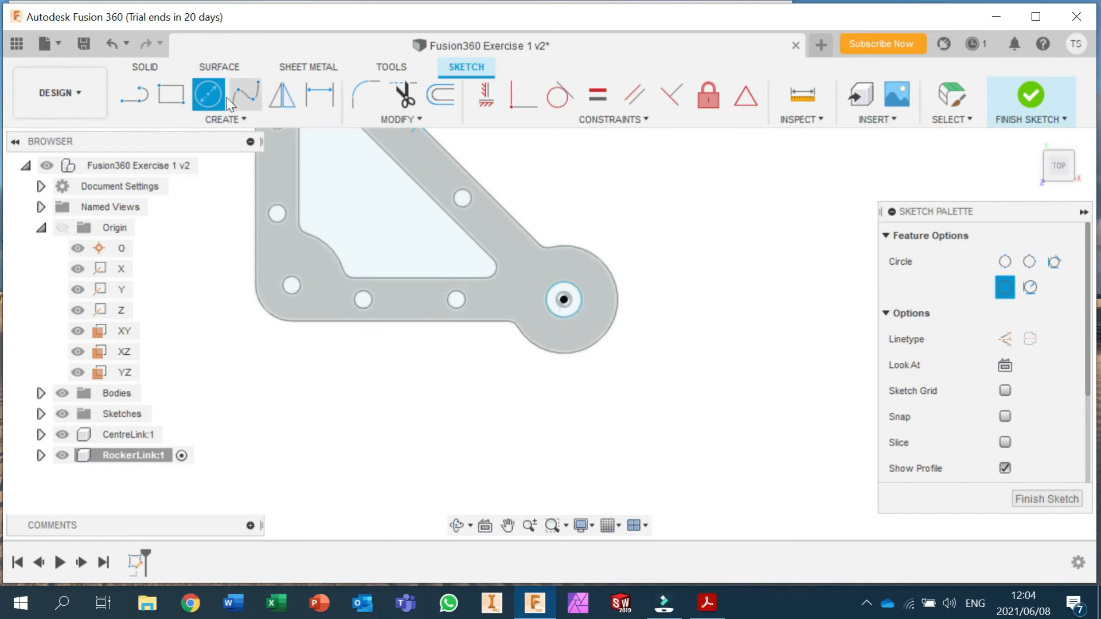
click(564, 300)
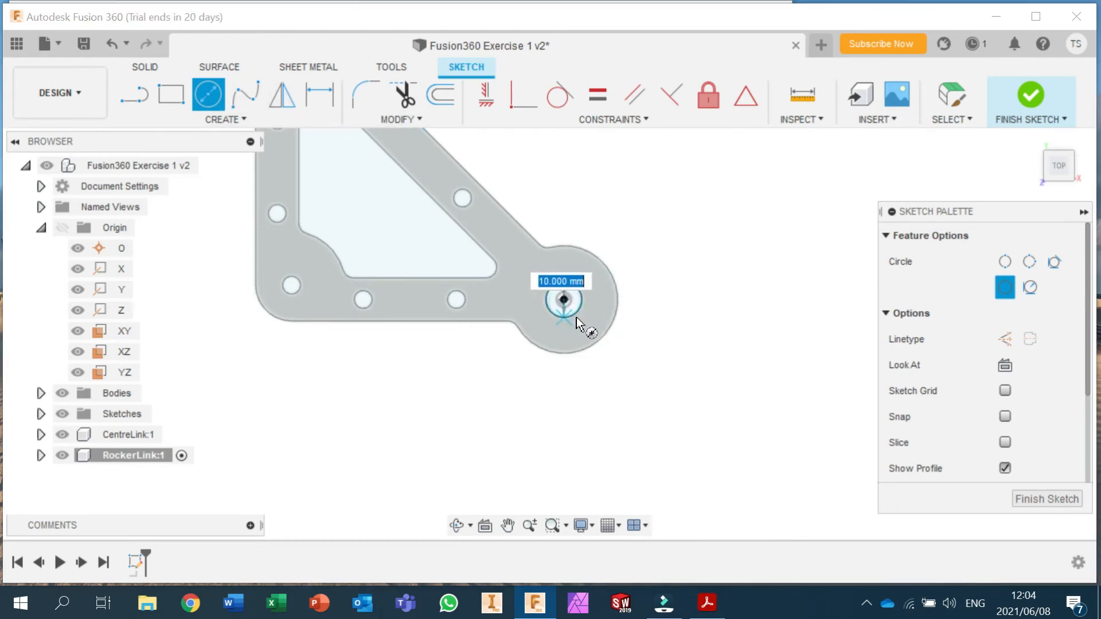
text(20)
key(Return)
key(Escape)
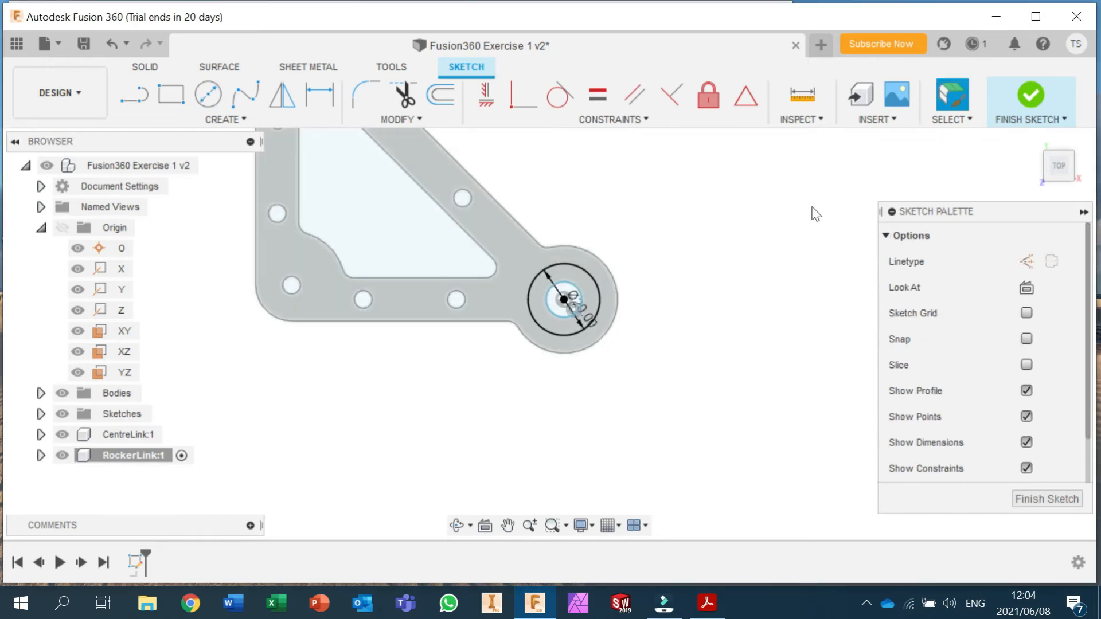
Step: Draw a 10 mm circle above and to the right of the web plate, plus a larger concentric circle around it
click(207, 93)
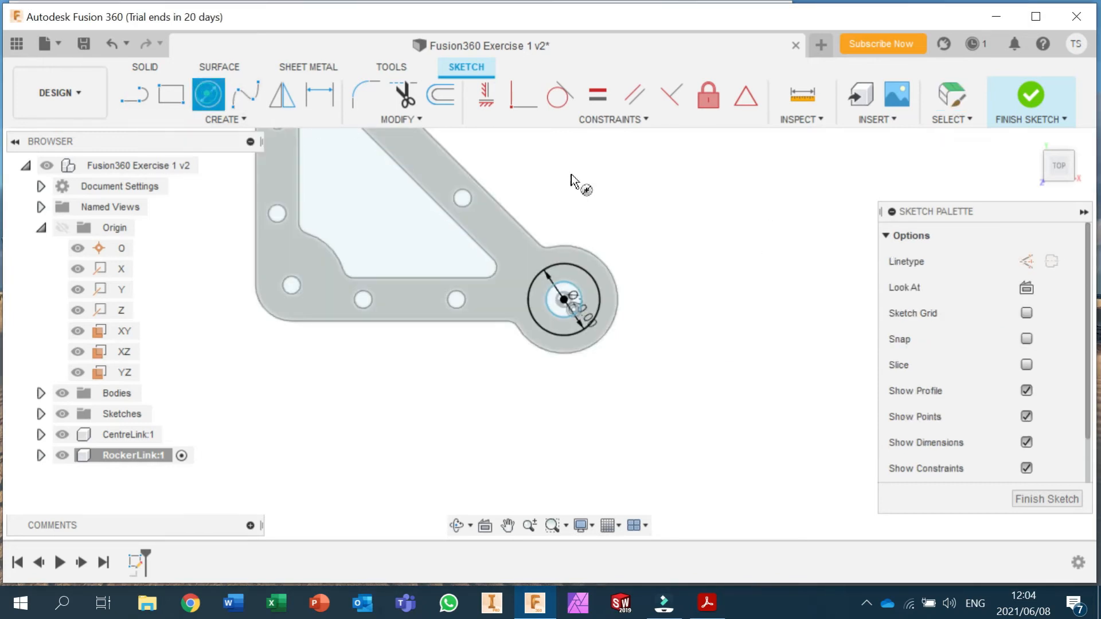
click(768, 179)
text(10)
key(Return)
key(Escape)
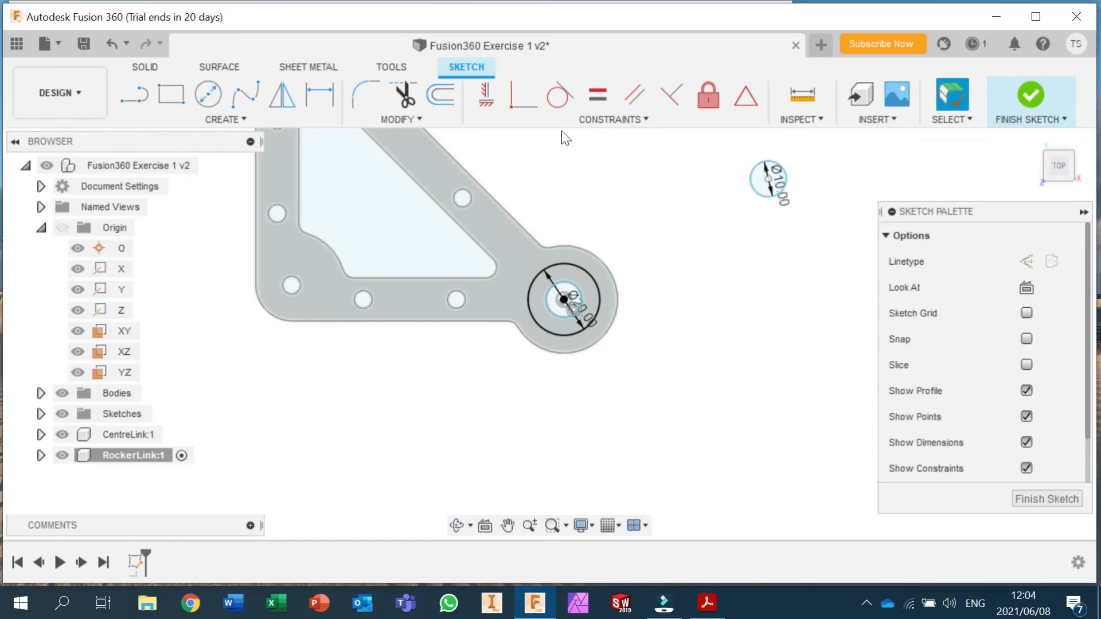
click(208, 94)
click(768, 180)
click(768, 218)
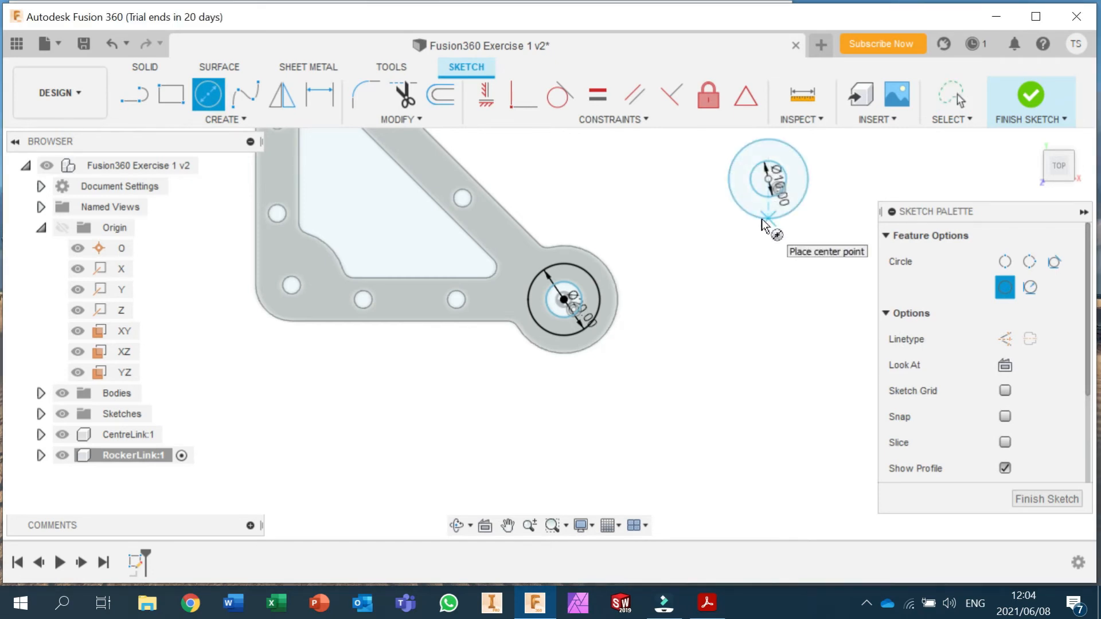
key(Escape)
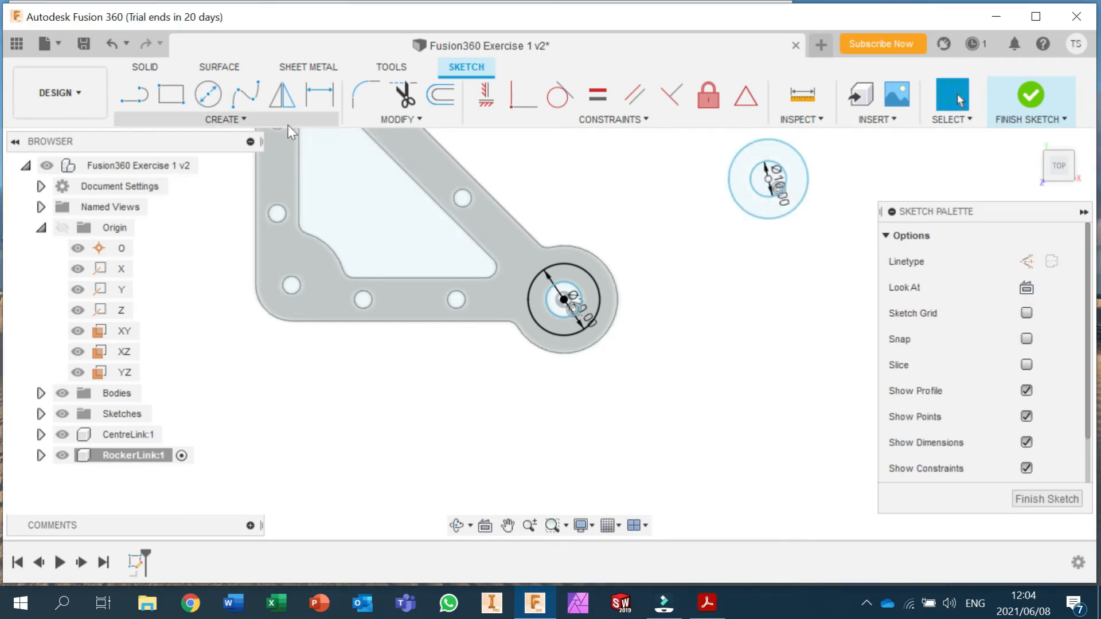
Step: Draw two straight lines joining the outer circles on either side to form the link's outer edges
click(151, 99)
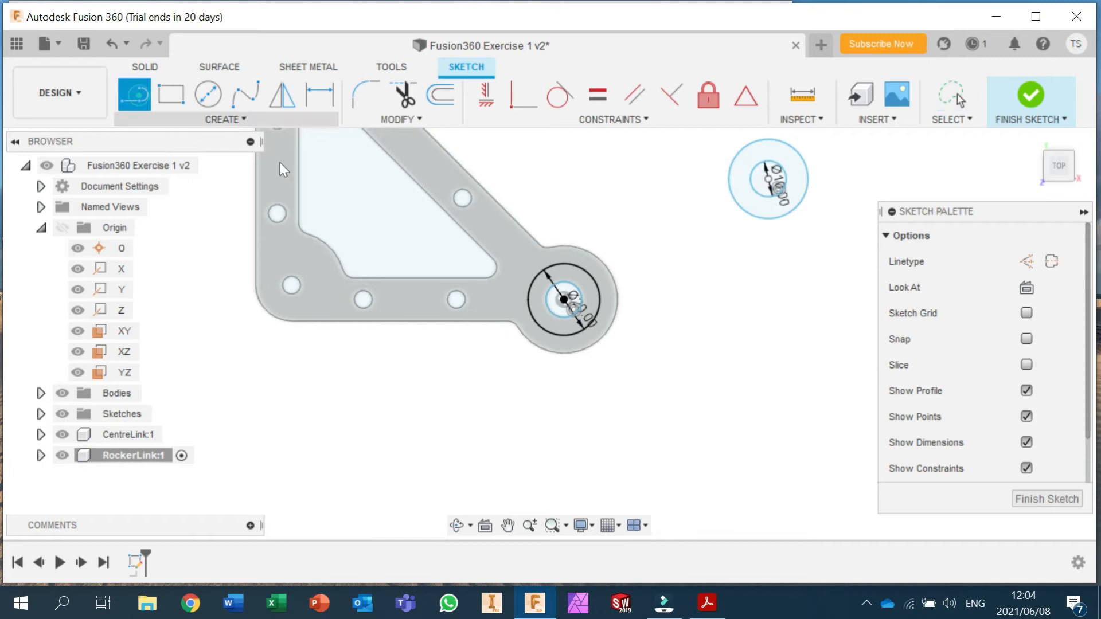
click(535, 279)
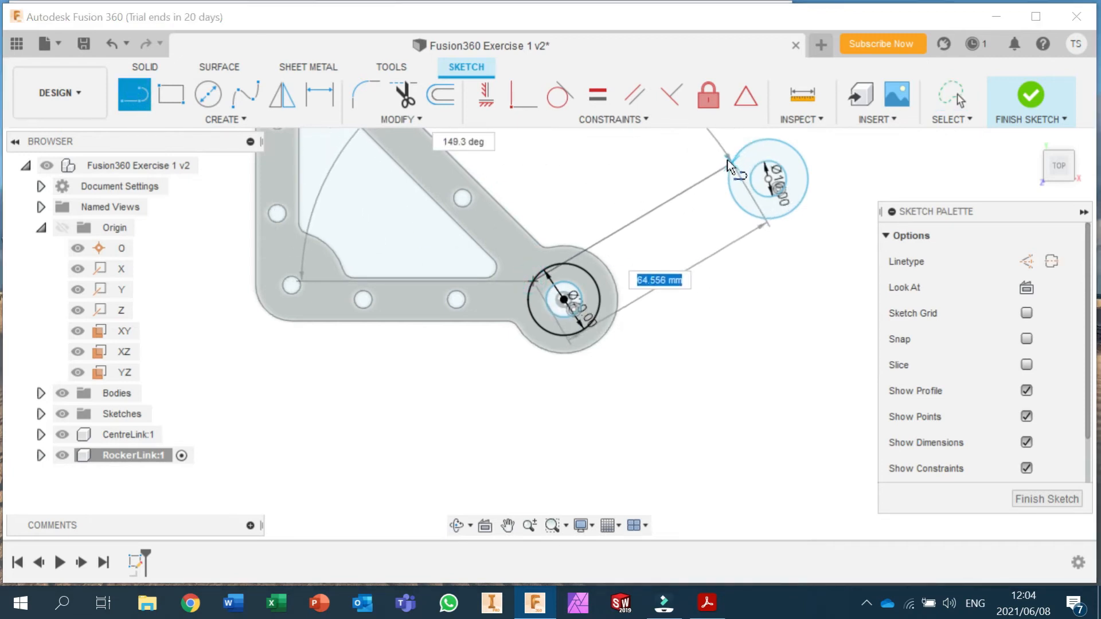
double_click(747, 146)
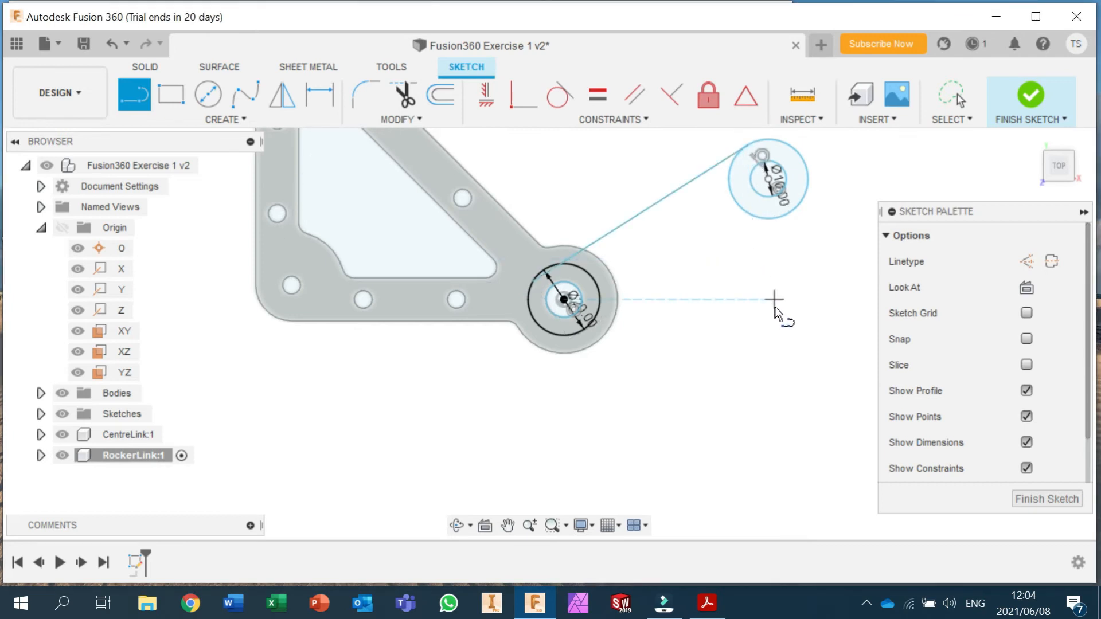
click(578, 332)
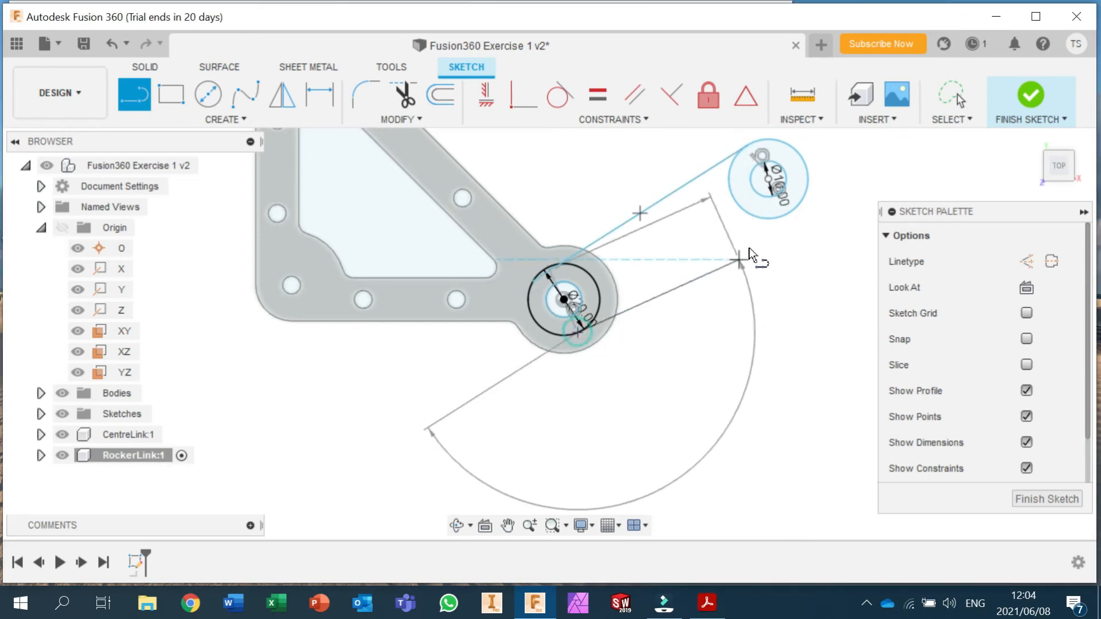
click(787, 217)
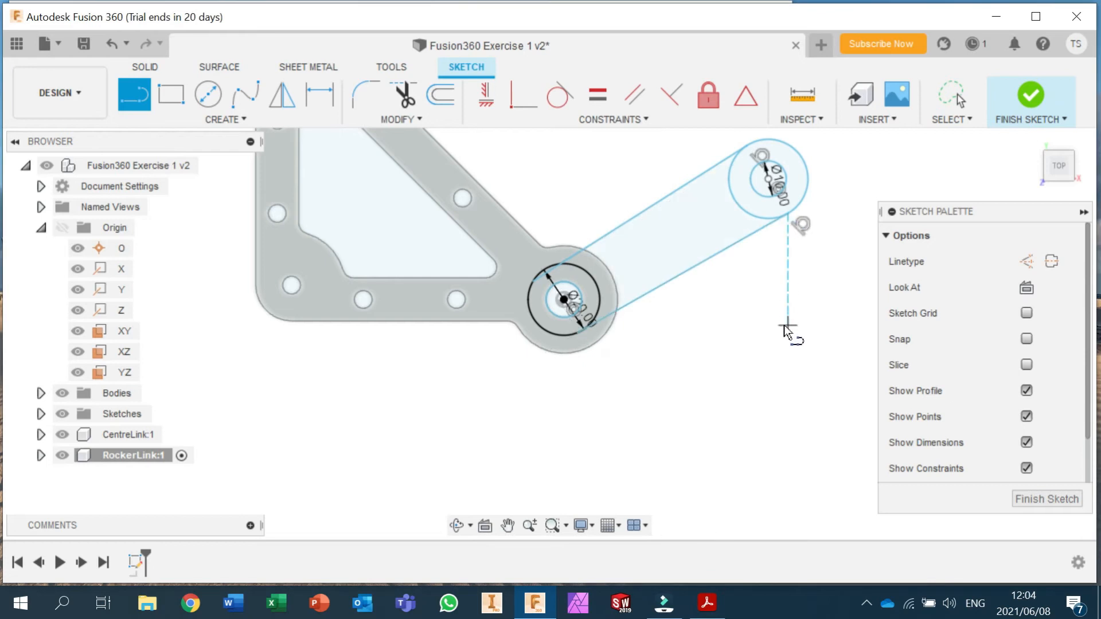
key(Escape)
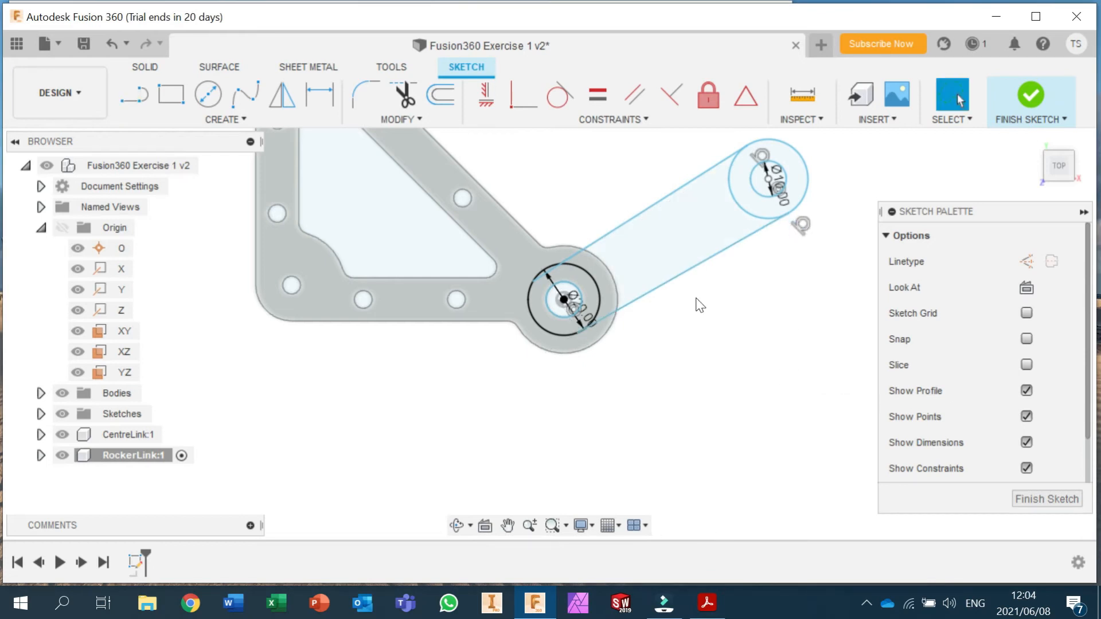
Step: Make both outer edge lines tangent to the 20 mm circle at the web plate's corner hole
click(558, 96)
click(582, 248)
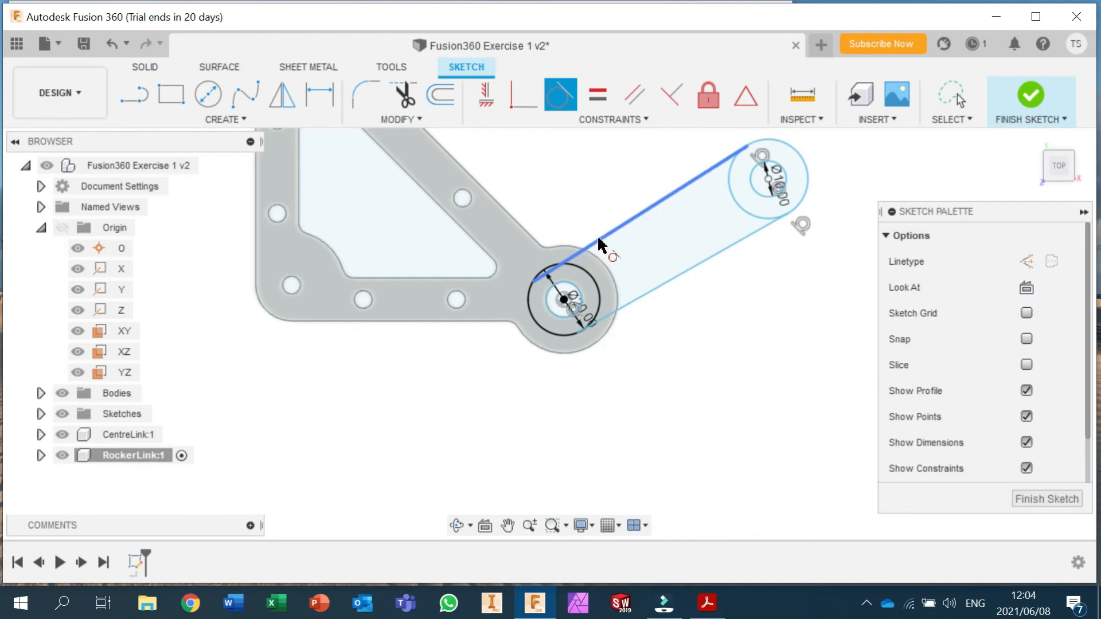
click(588, 274)
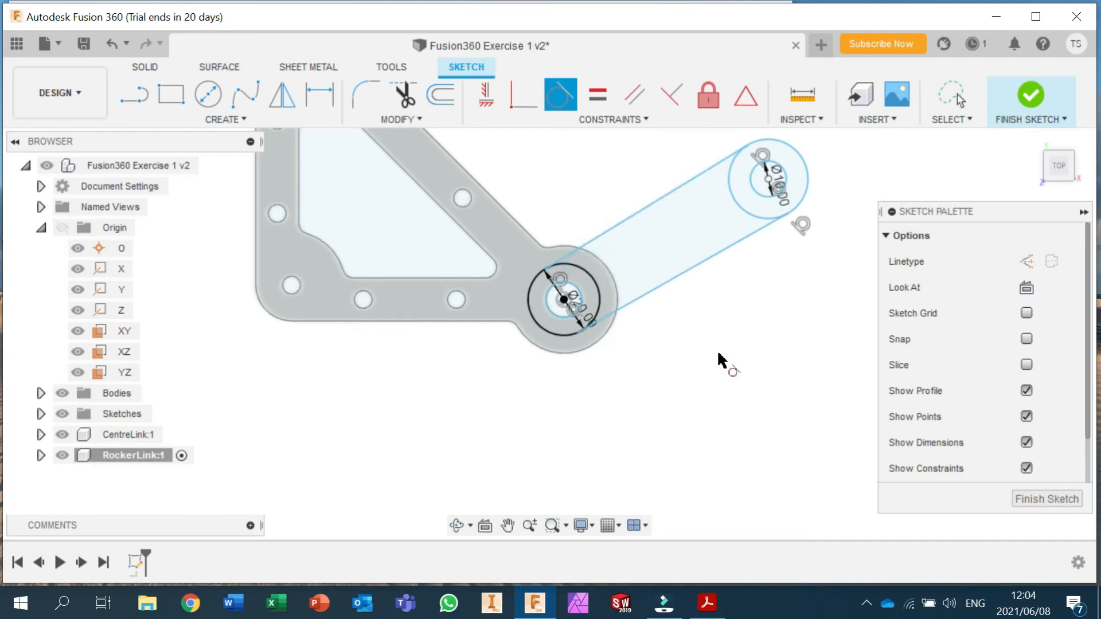
click(634, 310)
click(593, 321)
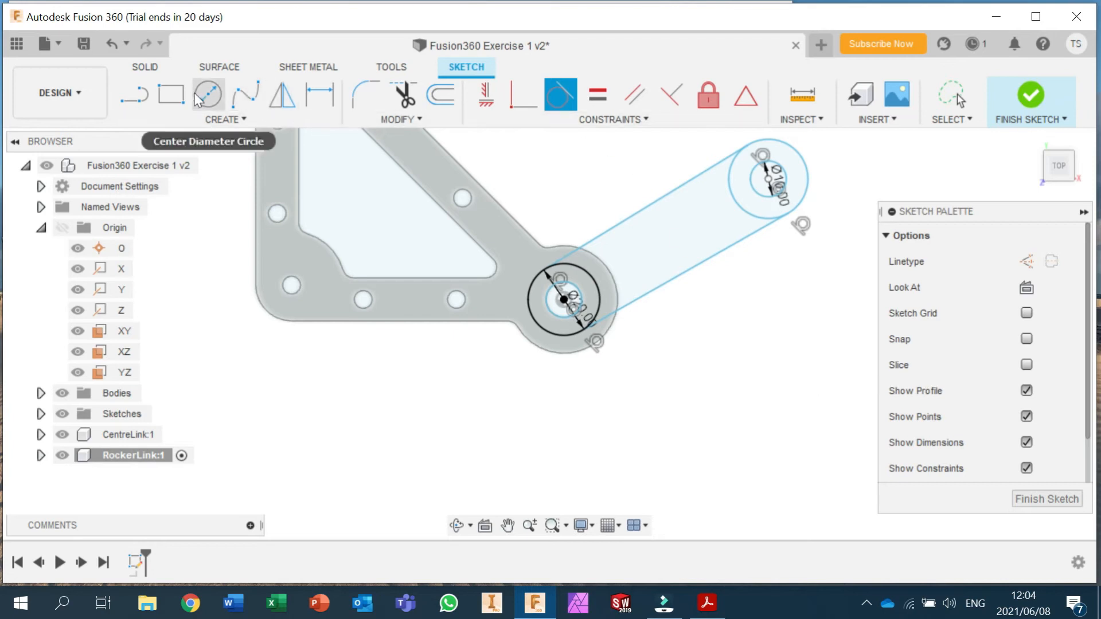
Step: Draw two inner lines joining the 10 mm circles on either side to form the slot's long edges
click(133, 96)
click(548, 290)
click(758, 167)
click(564, 314)
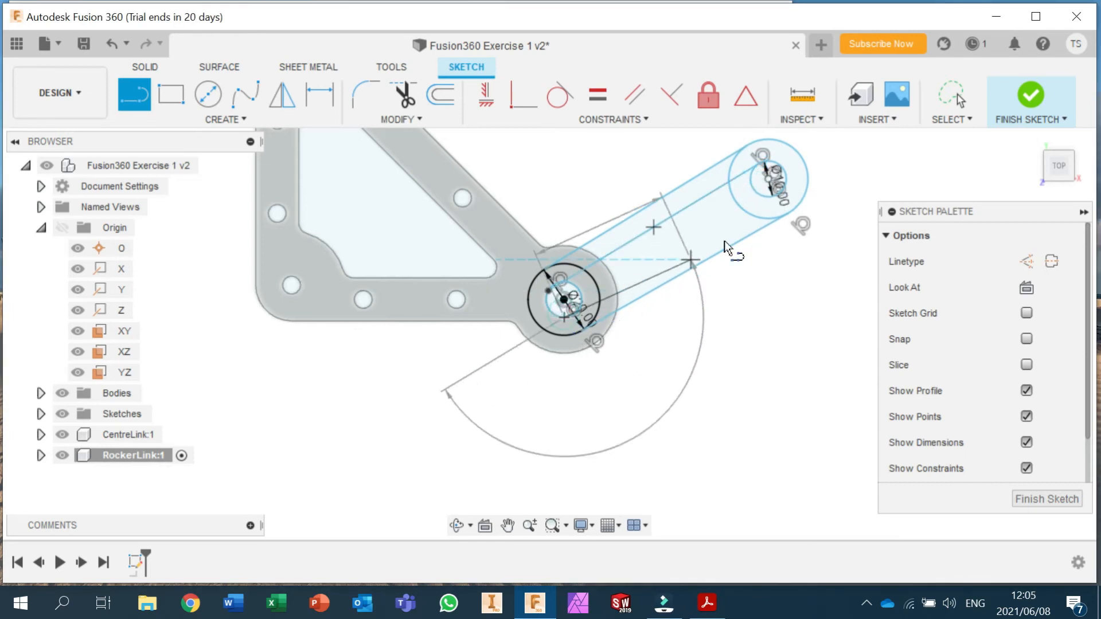
click(779, 193)
Step: Make both inner lines tangent to the 10 mm circle at the web plate's corner hole
click(560, 94)
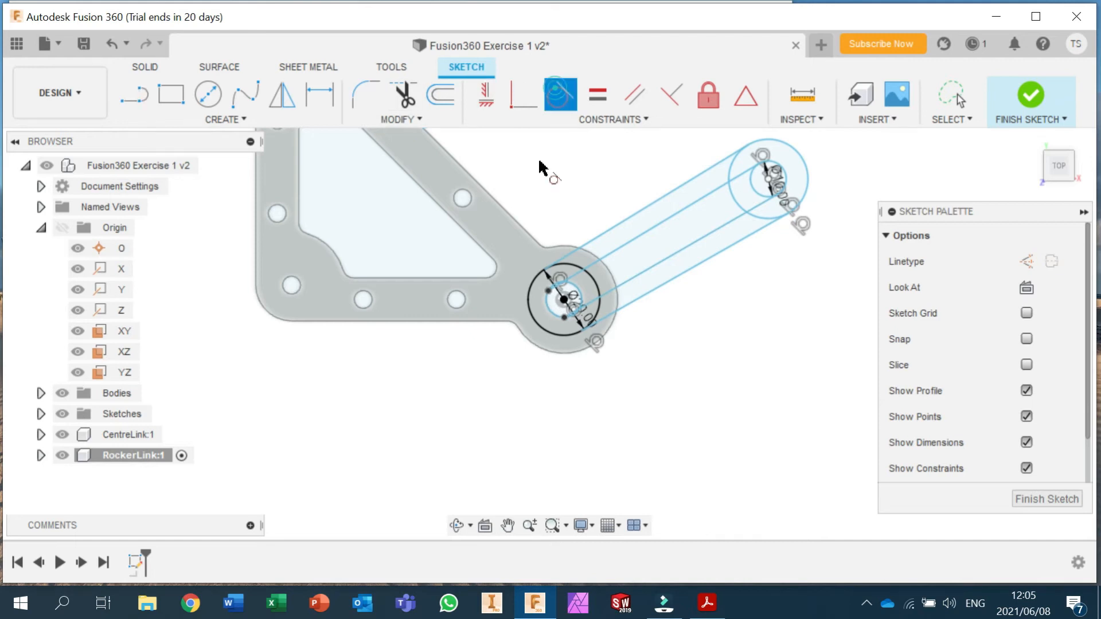
scroll(562, 302, up, 4)
click(581, 253)
click(580, 265)
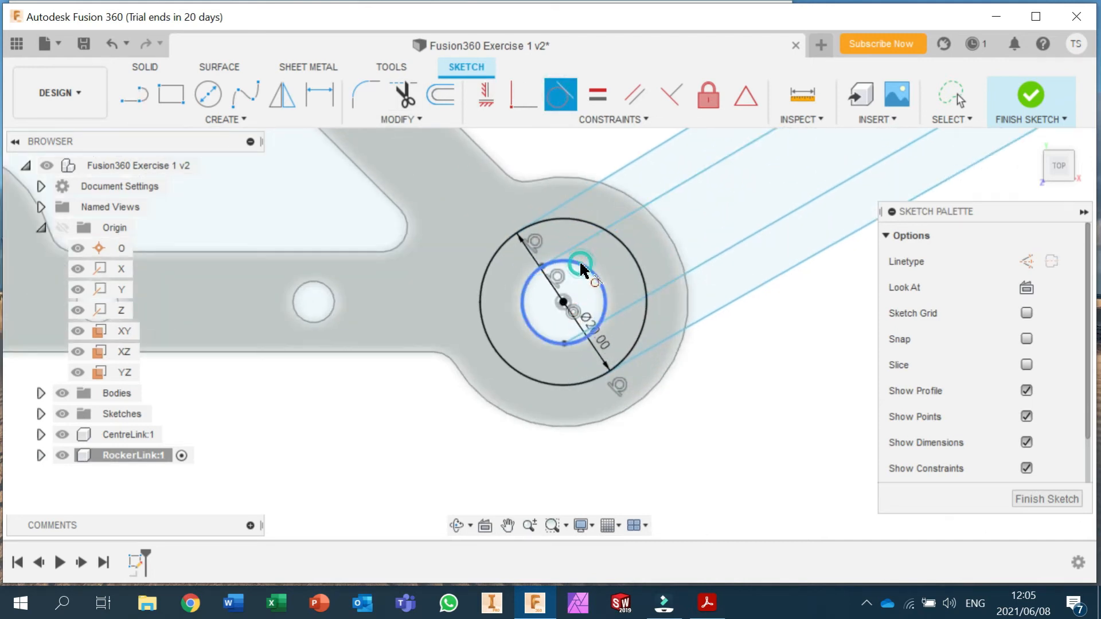
click(622, 314)
click(602, 312)
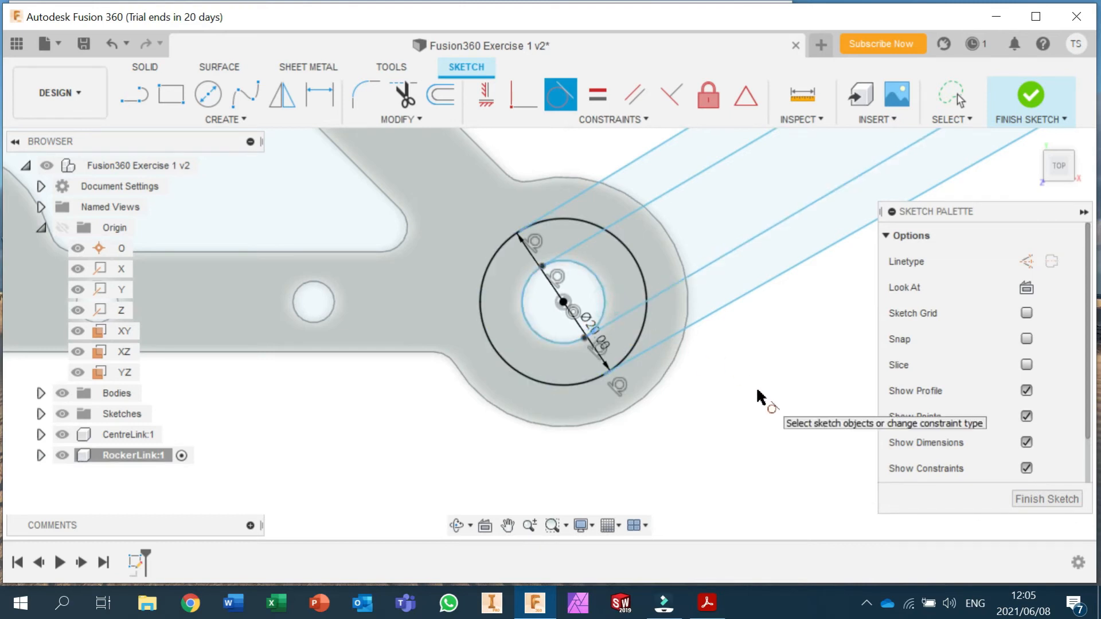
Step: Dimension the centre distance between the link's two 10 mm circles as 100 mm
scroll(759, 401, down, 5)
mouse_move(823, 368)
middle_down()
mouse_move(589, 282)
mouse_move(576, 329)
middle_up()
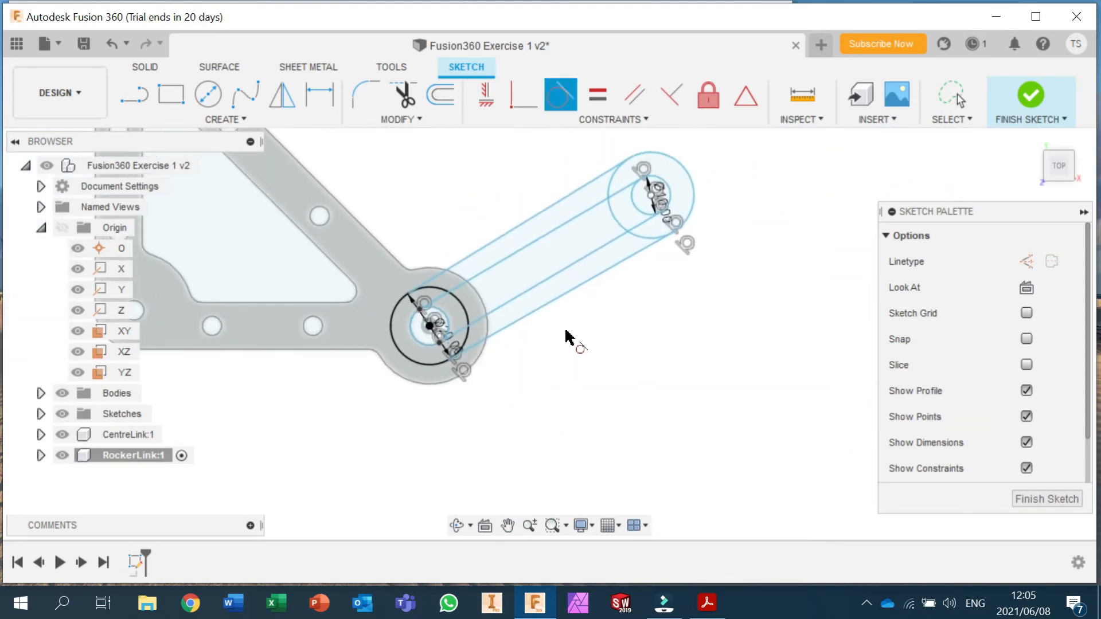
click(318, 95)
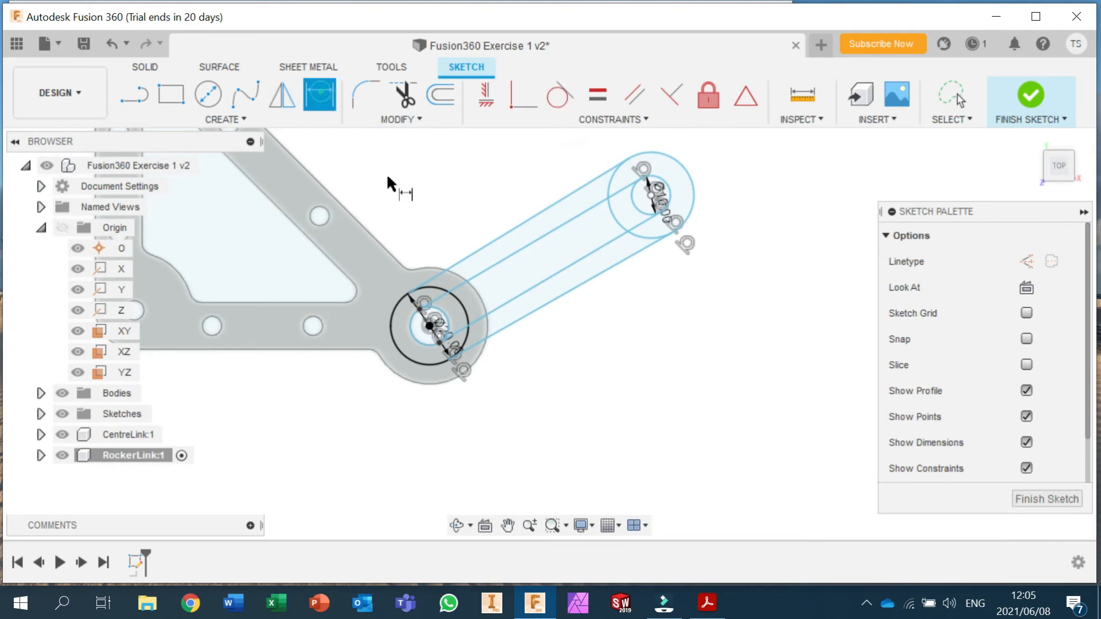
click(448, 323)
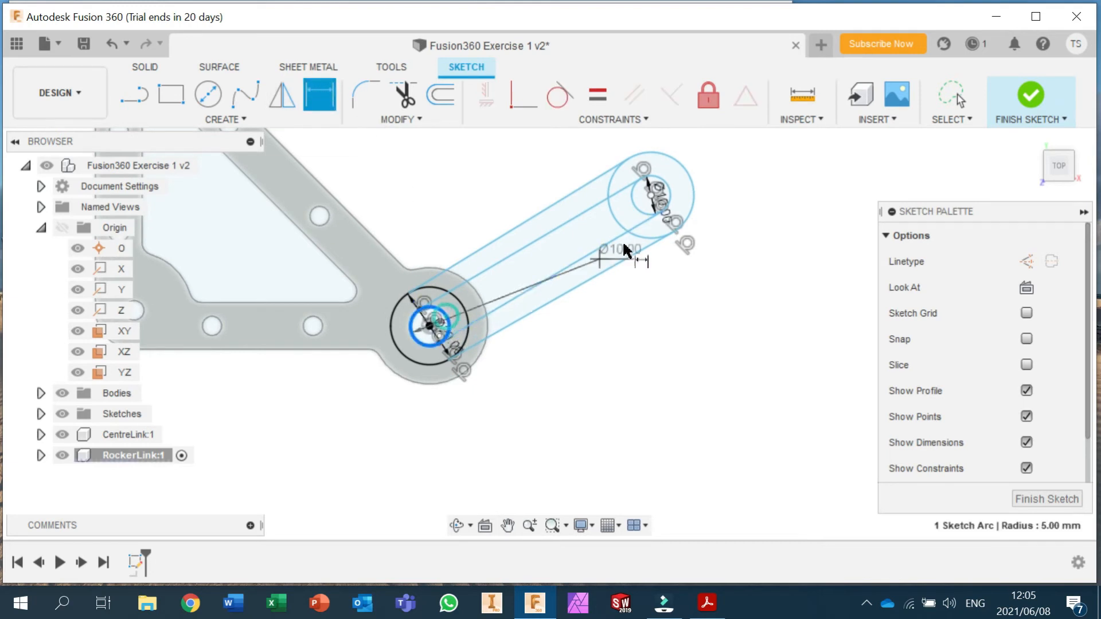
click(636, 212)
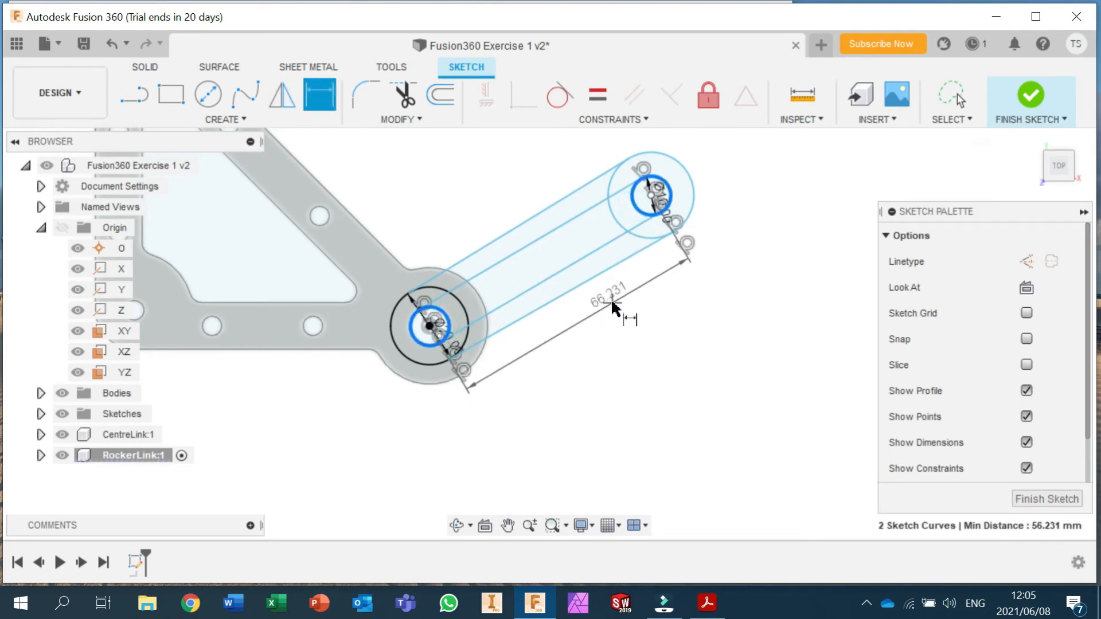
click(610, 303)
text(100)
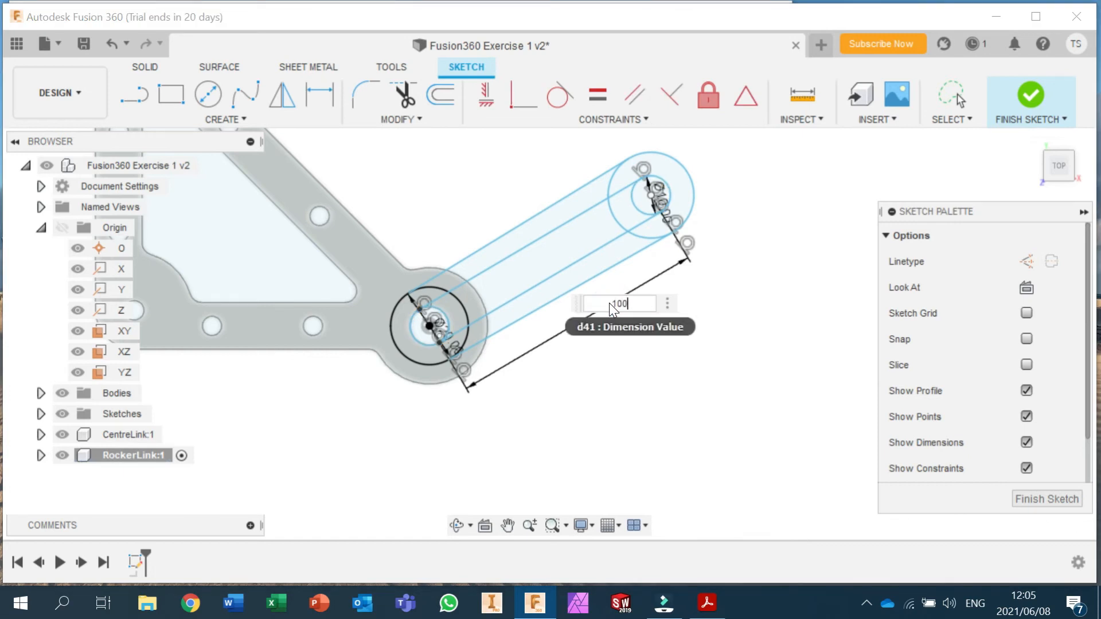
key(Return)
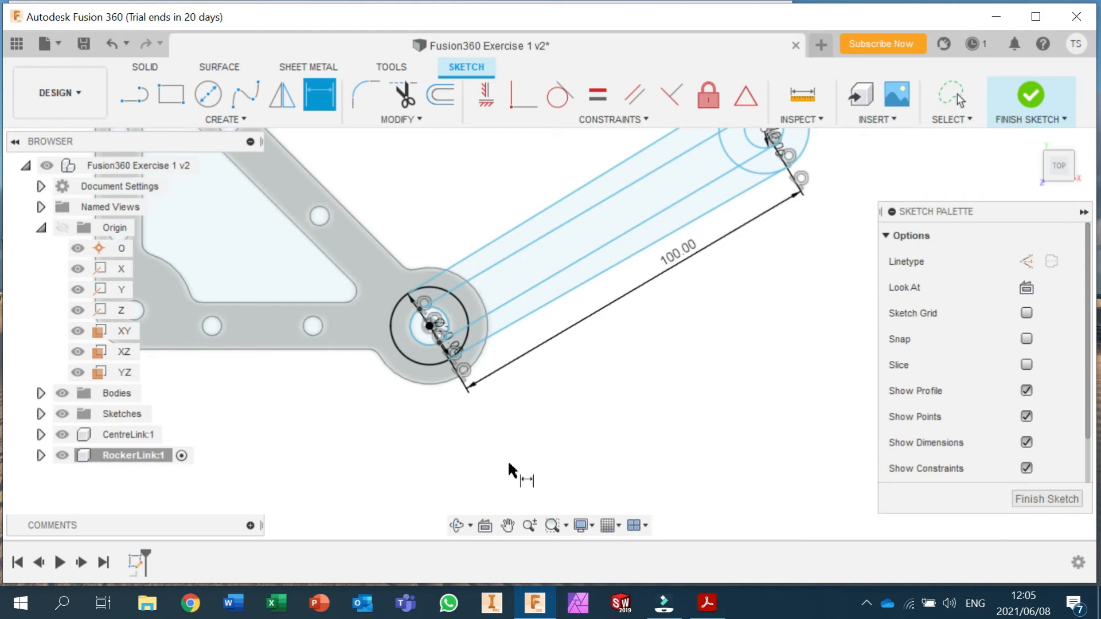
Step: Check the slot dimensions in the PDF drawing, and sketch two small slot-end circles between the inner lines, the upper one about 3.6 mm in radius
click(713, 613)
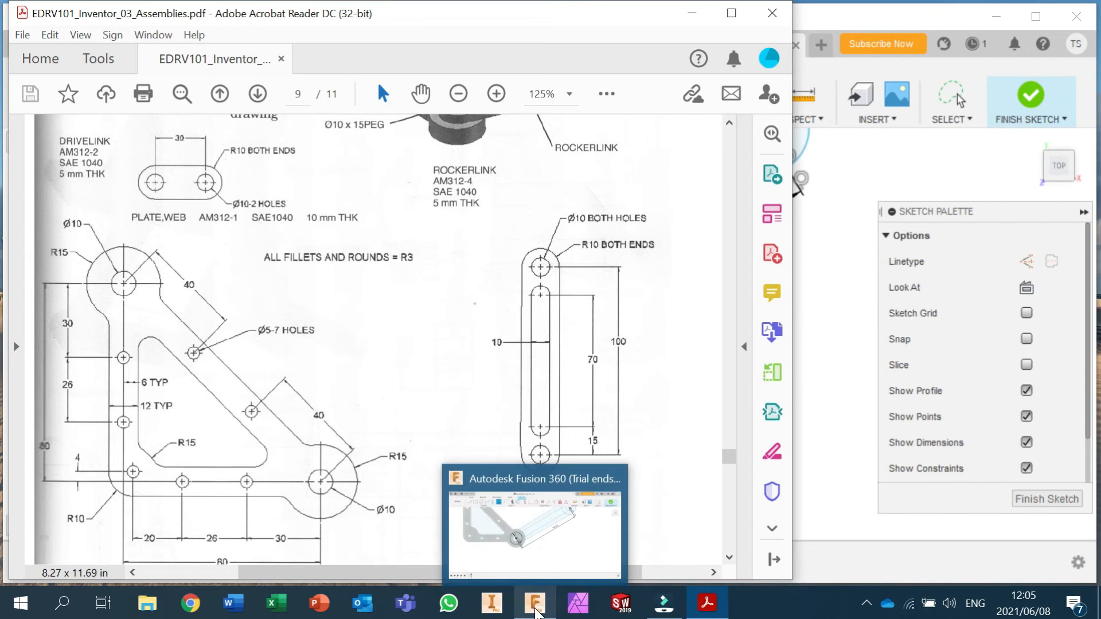
click(536, 612)
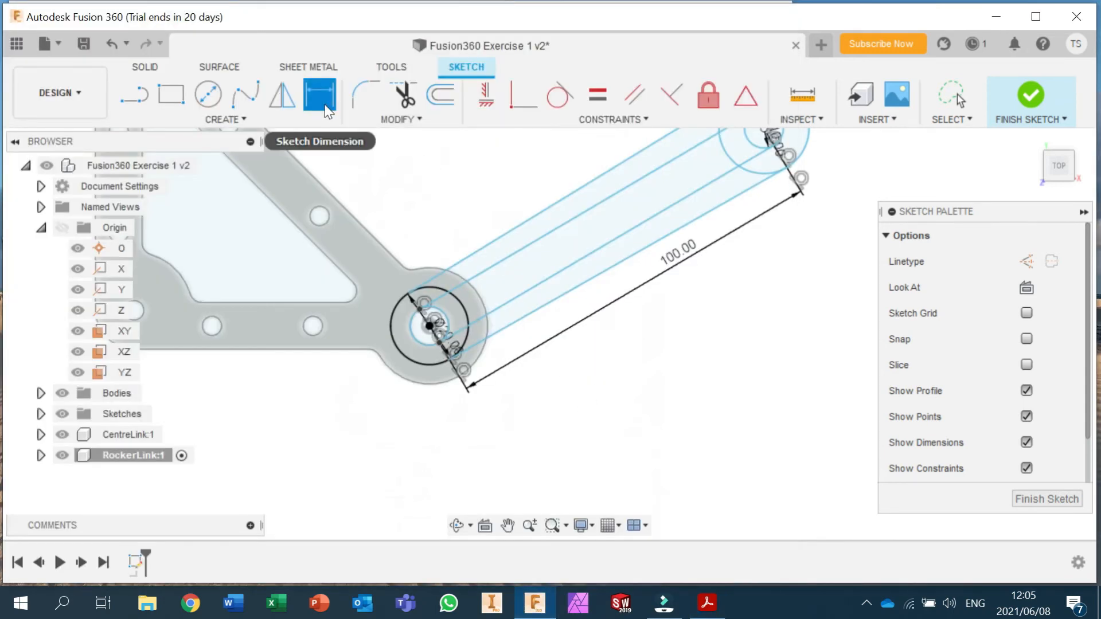
click(208, 95)
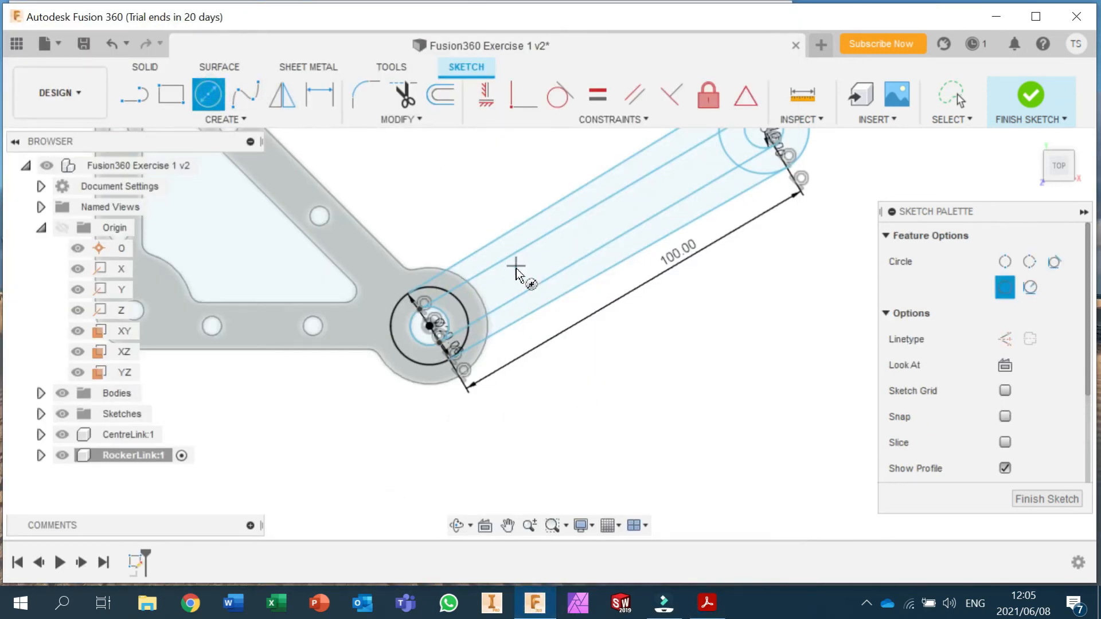
click(515, 274)
click(514, 286)
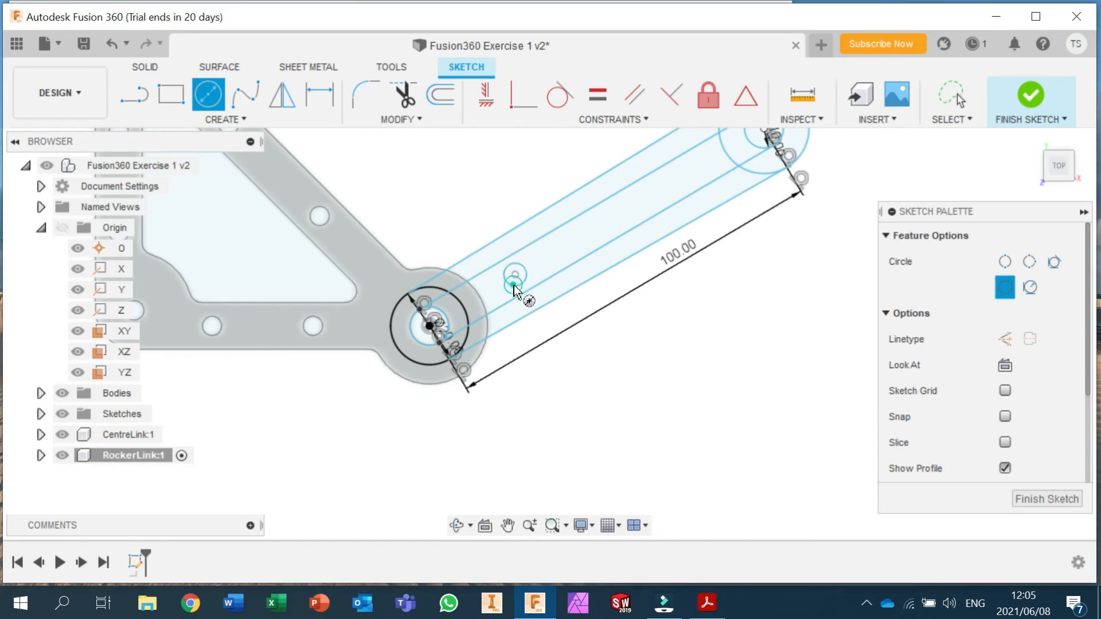
click(678, 174)
click(677, 187)
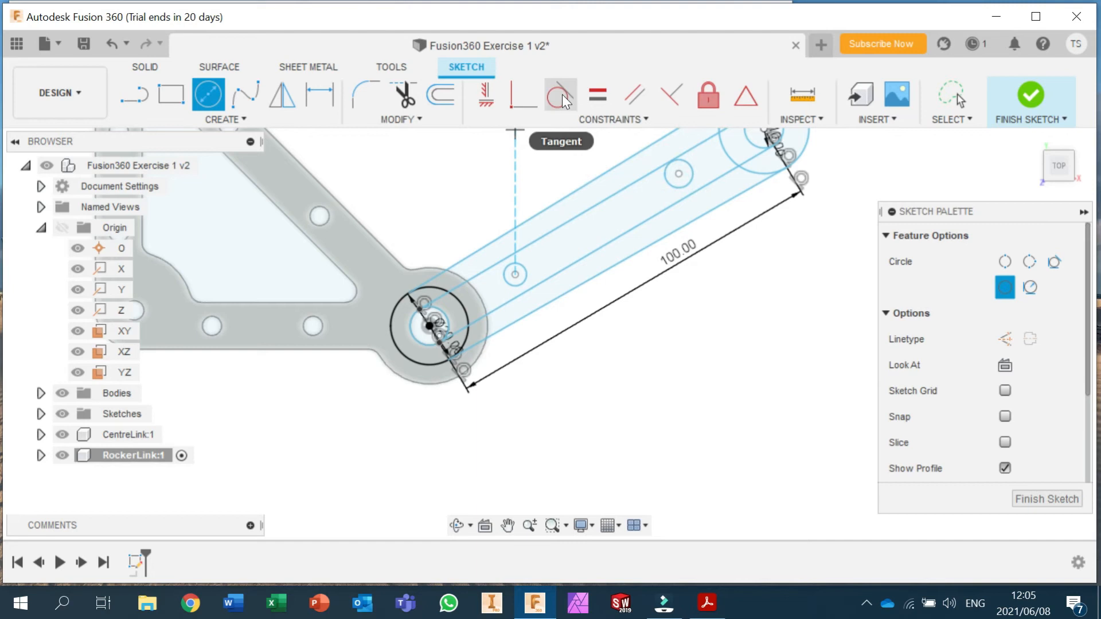
Step: Make both small slot-end circles tangent to the upper and lower inner lines of the link
click(561, 95)
click(683, 161)
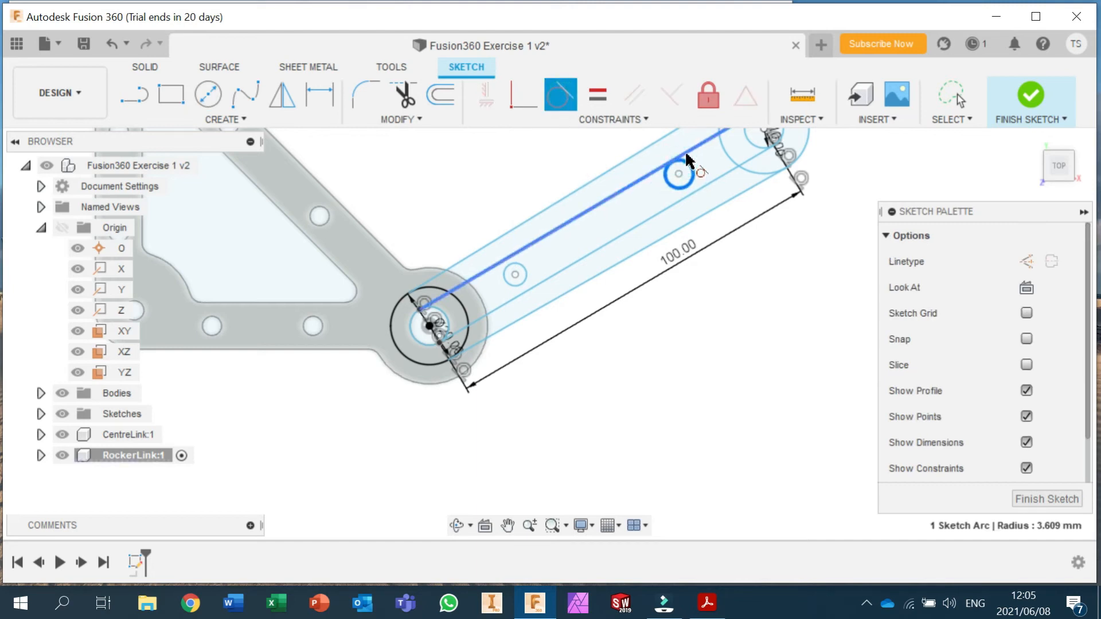
click(686, 154)
click(698, 191)
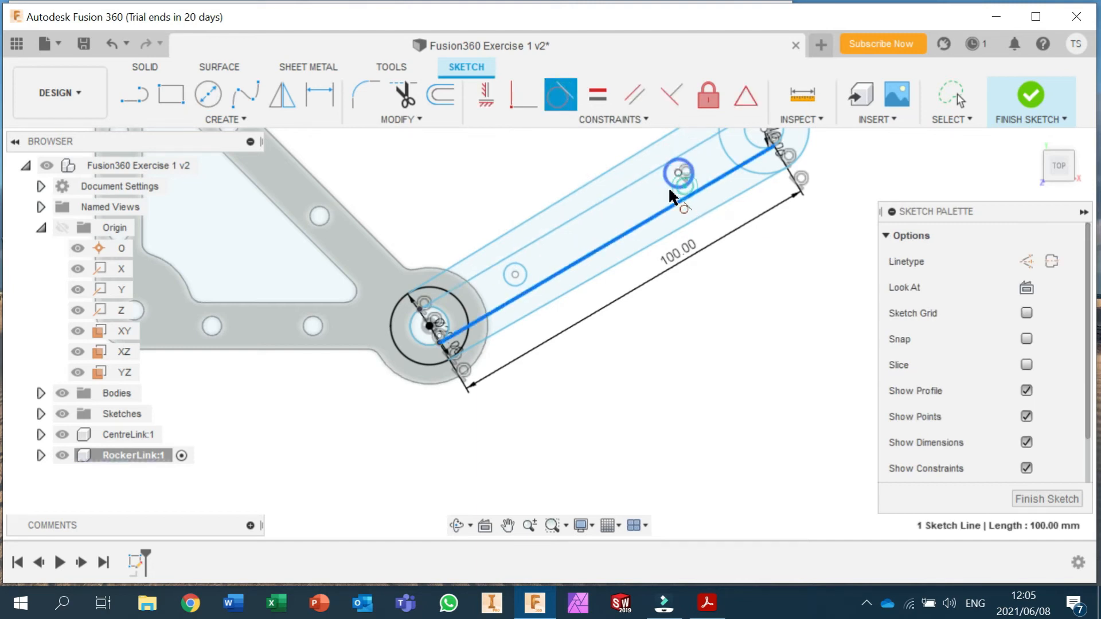
click(705, 201)
click(524, 267)
click(528, 253)
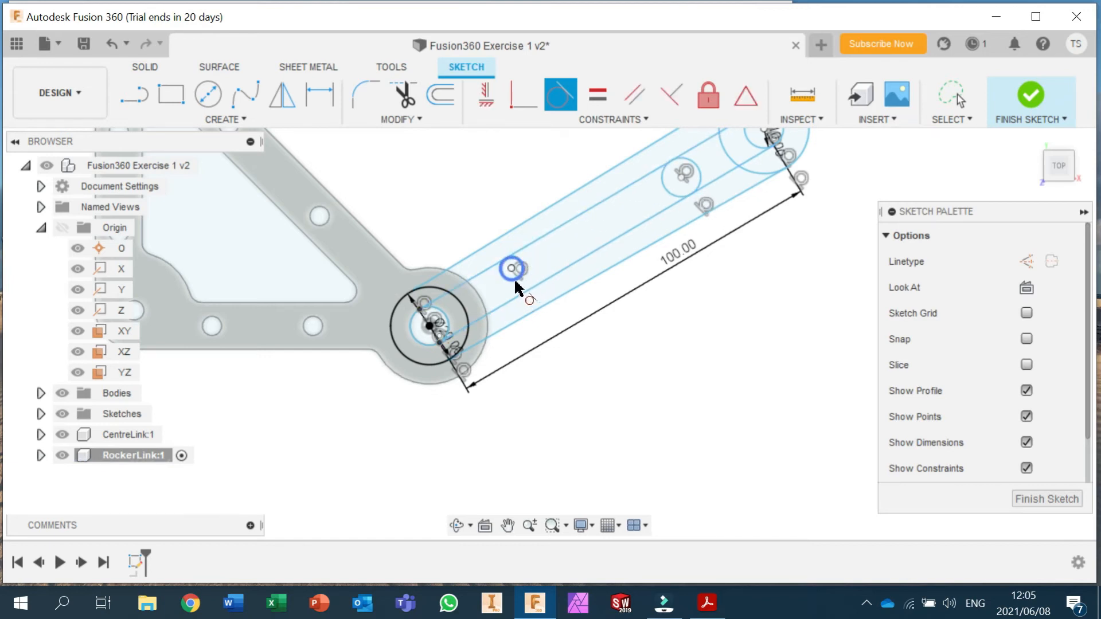
click(509, 279)
click(520, 292)
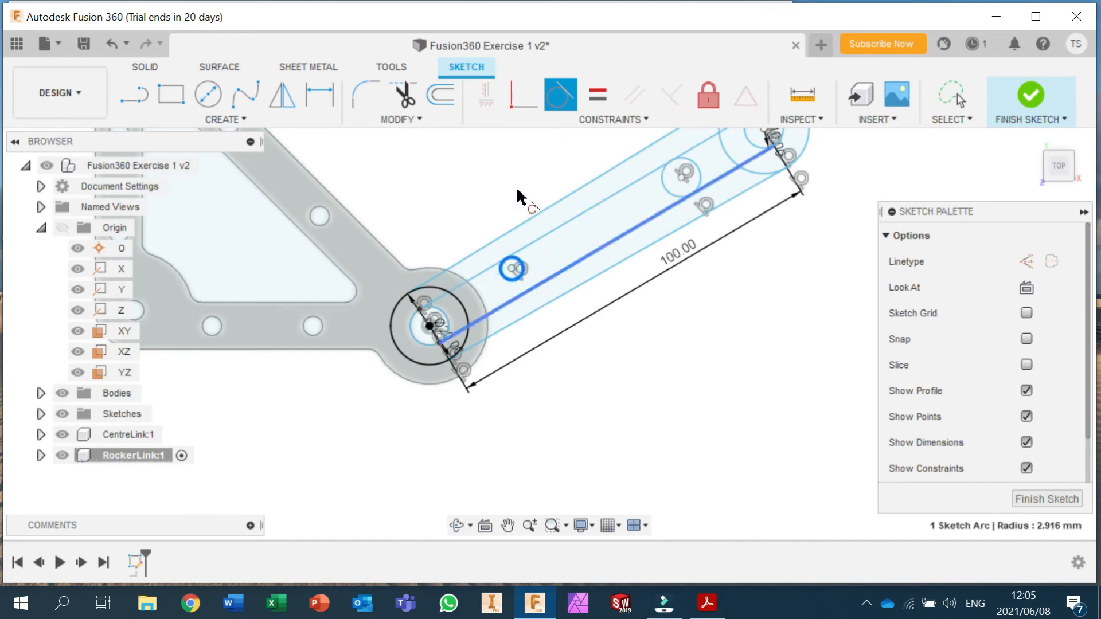
Step: Dimension the centre distance between the two slot-end circles as 70 mm
click(319, 95)
click(531, 285)
click(668, 192)
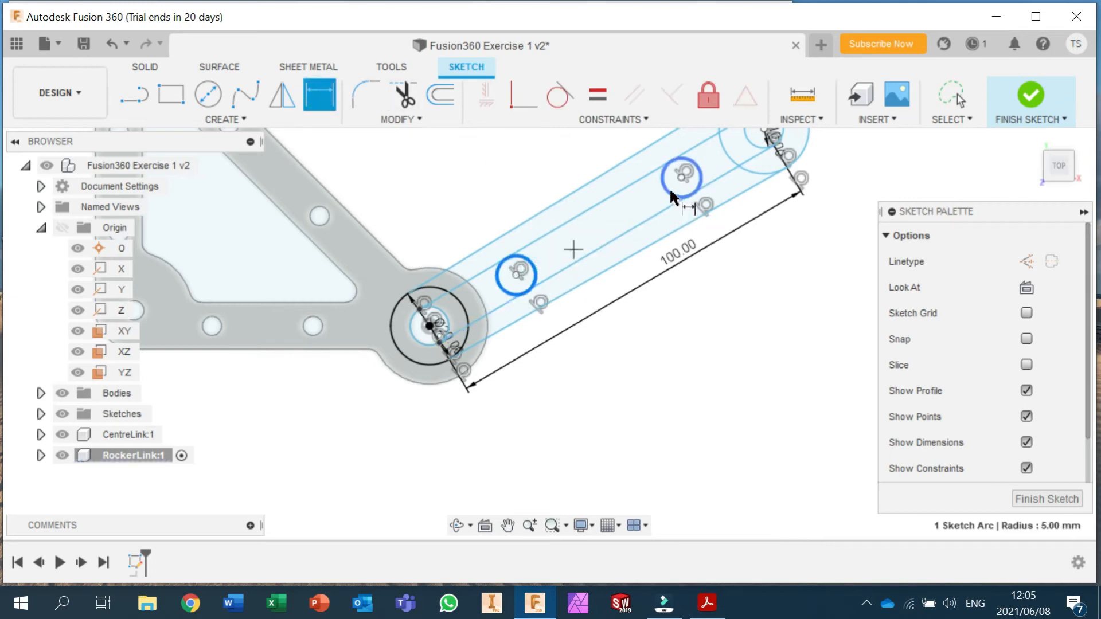
click(642, 244)
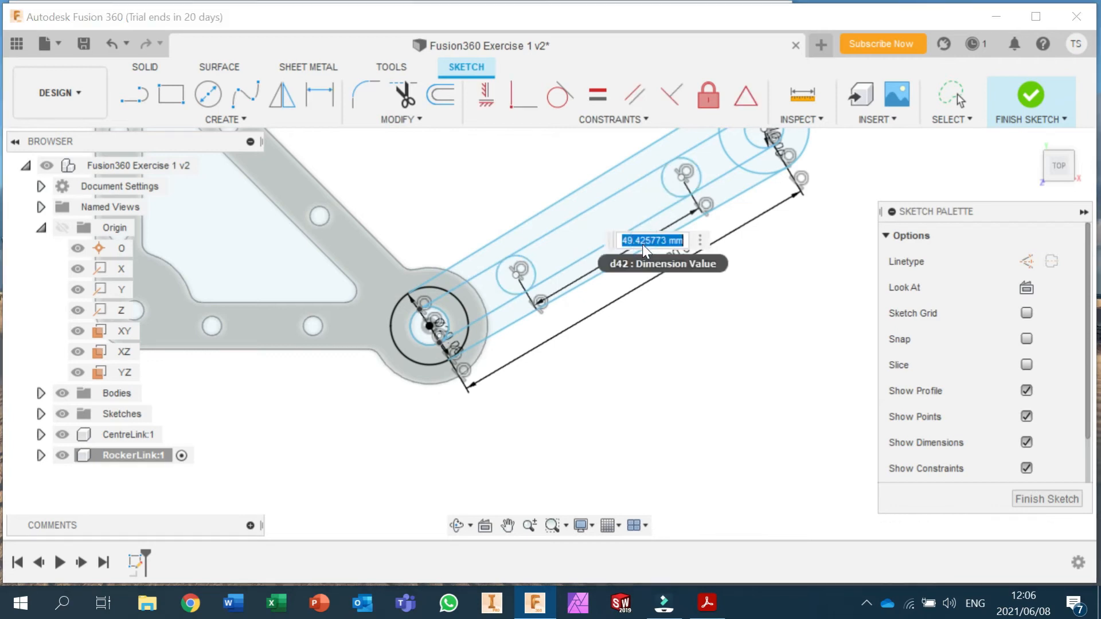
text(70)
key(Return)
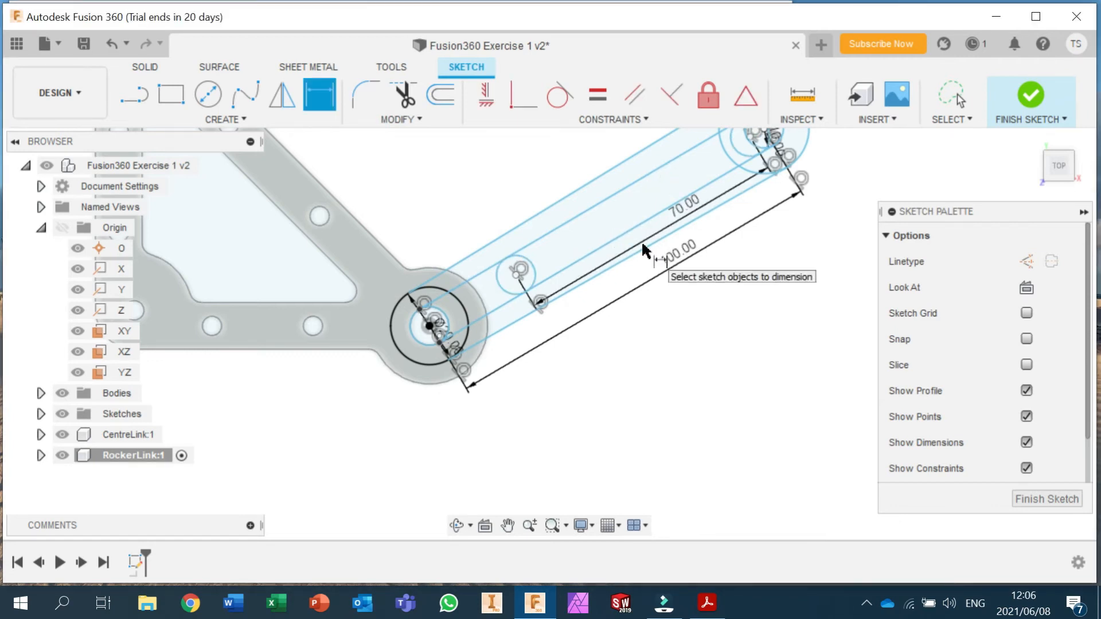
Step: Dimension the centre distance from the link's hole at the web plate corner to the nearer slot-end circle as 15 mm
click(506, 290)
click(442, 318)
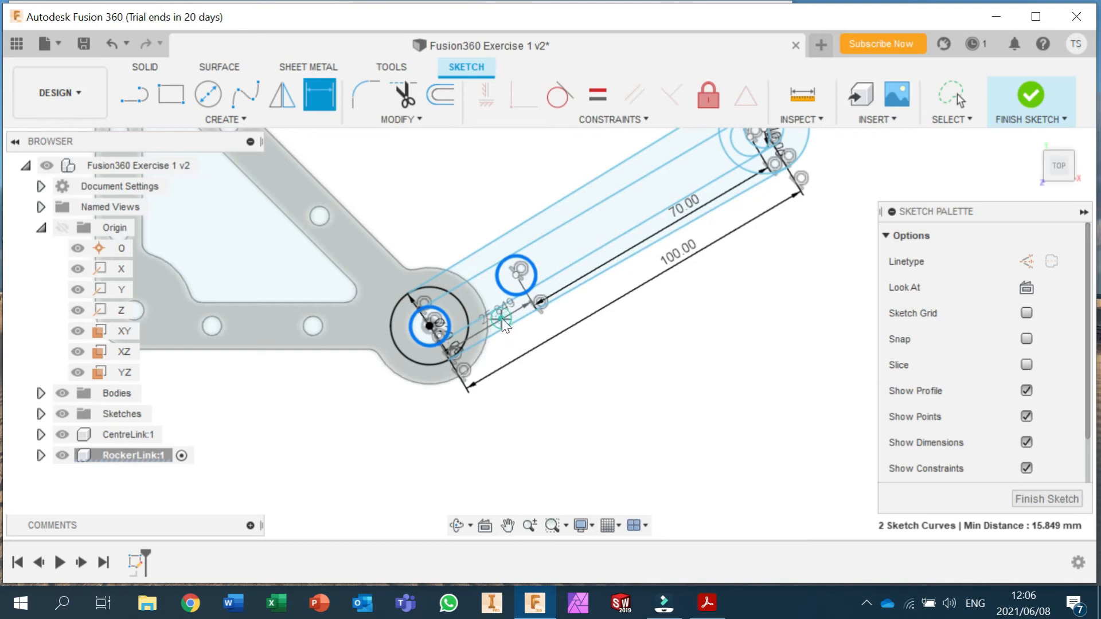
click(500, 319)
text(1)
key(Return)
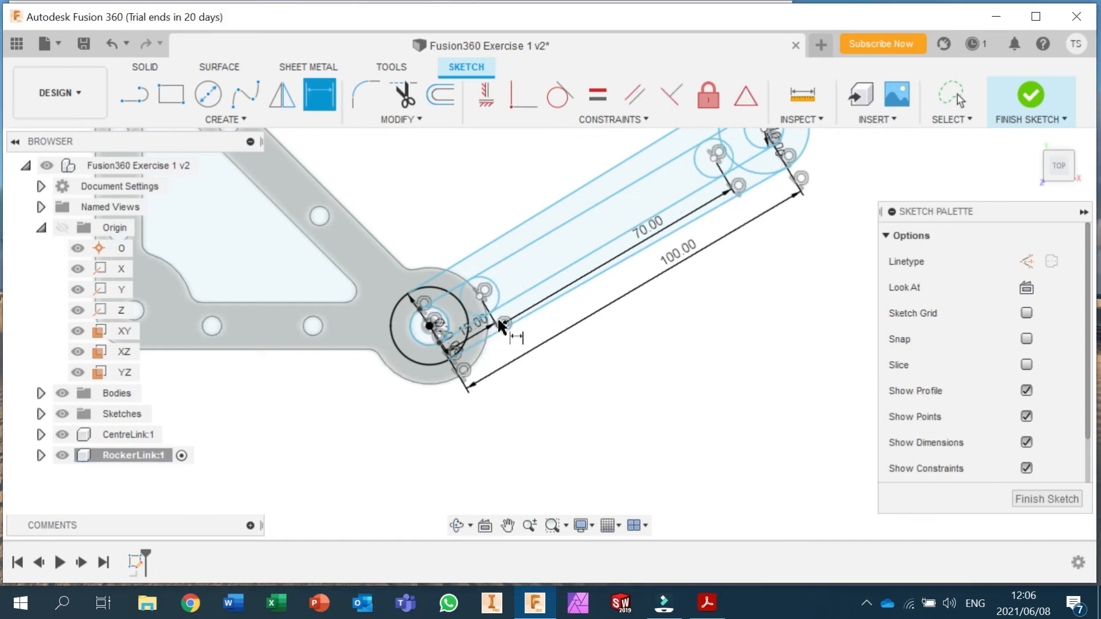
key(Escape)
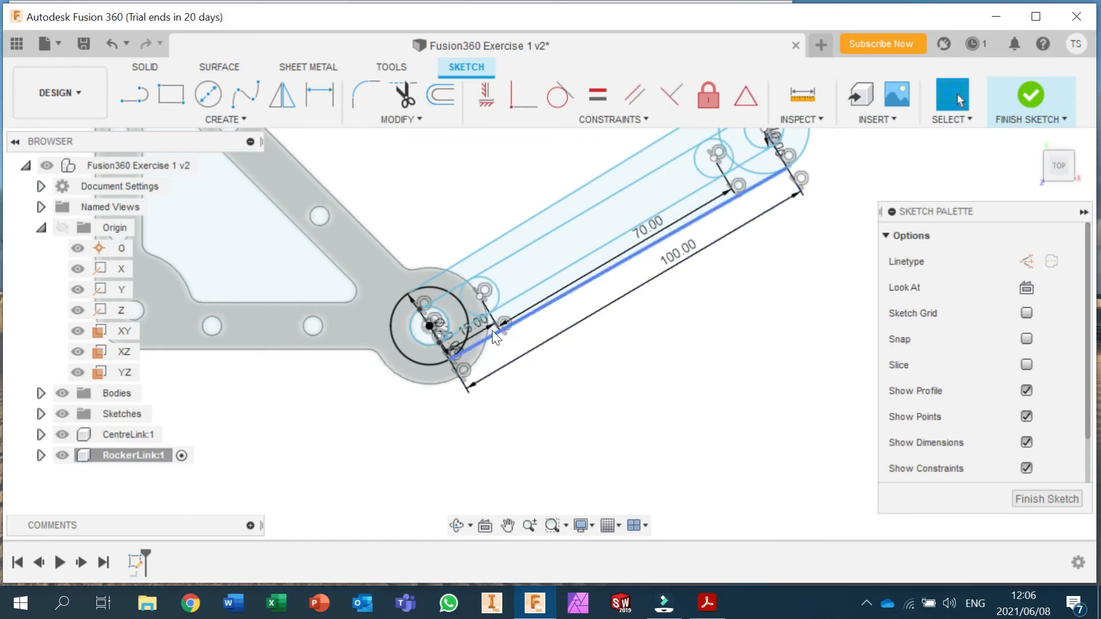
Step: Move the 100, 15 and 70 mm dimensions clear below the link, and the free end's 10 mm diameter dimension outside the profile
drag(680, 266, 723, 338)
drag(477, 328, 504, 404)
drag(650, 235, 681, 313)
scroll(826, 269, down, 2)
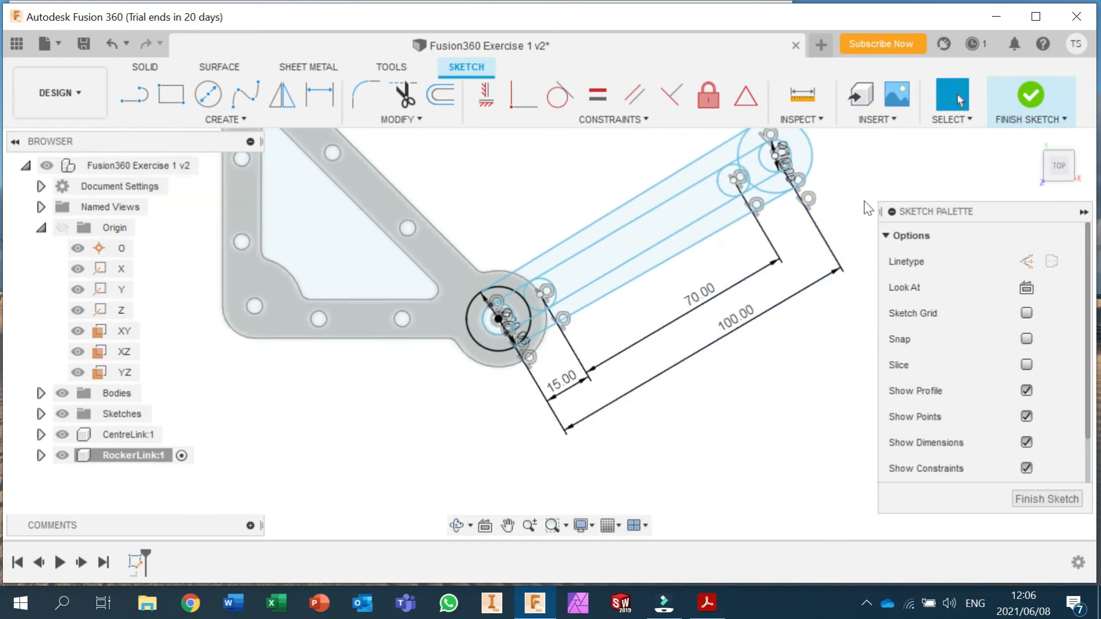
middle_drag(852, 227, 813, 300)
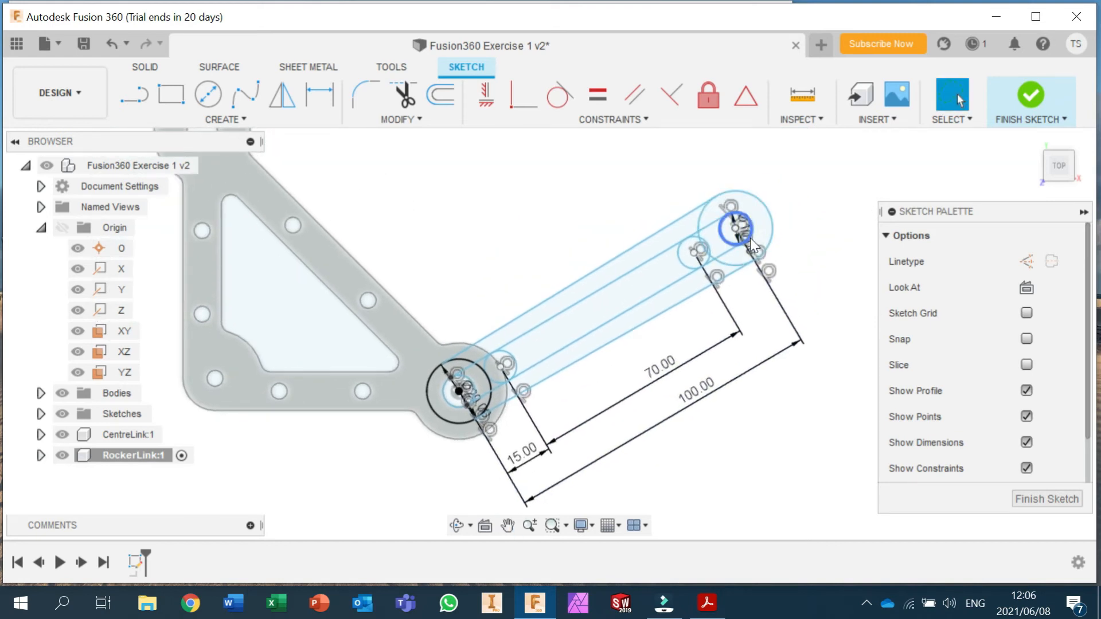
drag(745, 229, 811, 248)
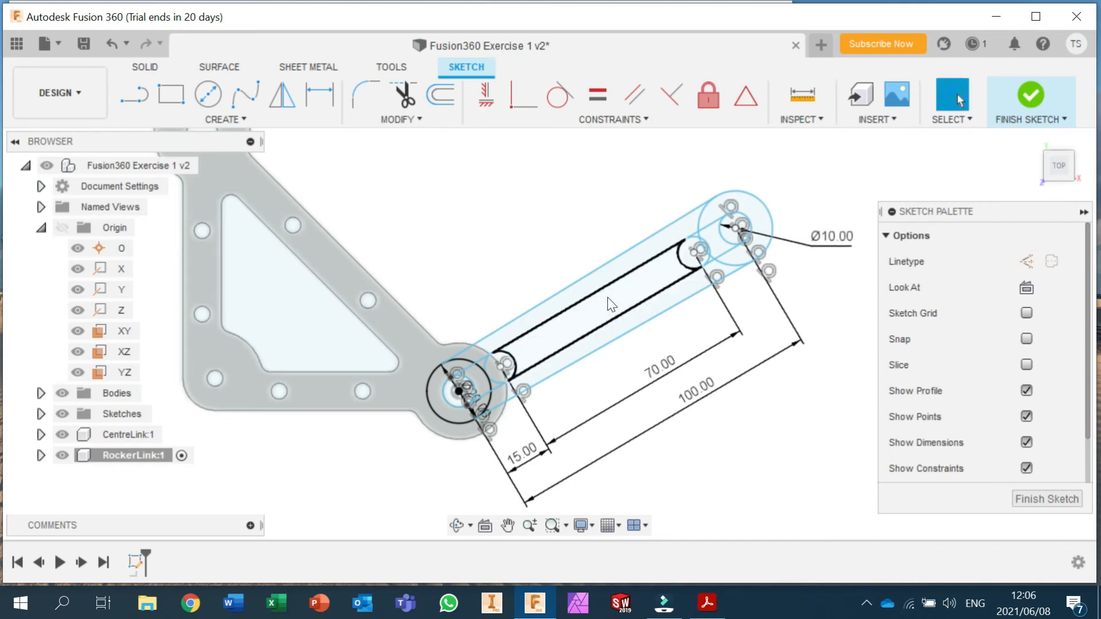
Step: Swing the link down to nearly horizontal and dimension its inner circle at the web plate's corner hole to 10 mm diameter
mouse_move(473, 397)
mouse_down()
mouse_move(427, 456)
mouse_move(434, 451)
mouse_up()
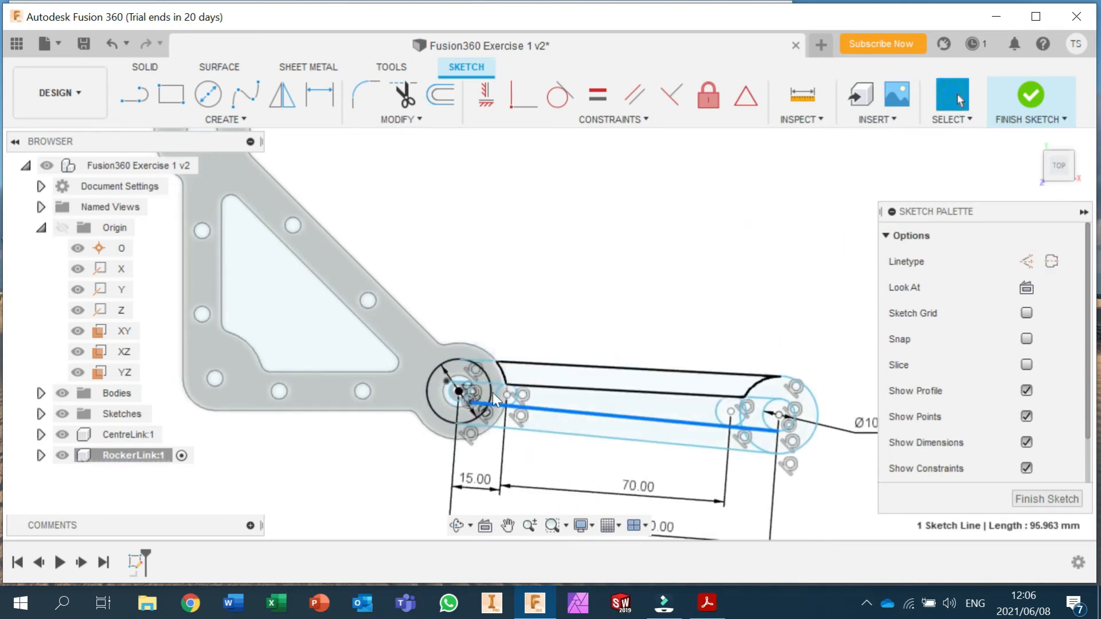
scroll(467, 424, up, 5)
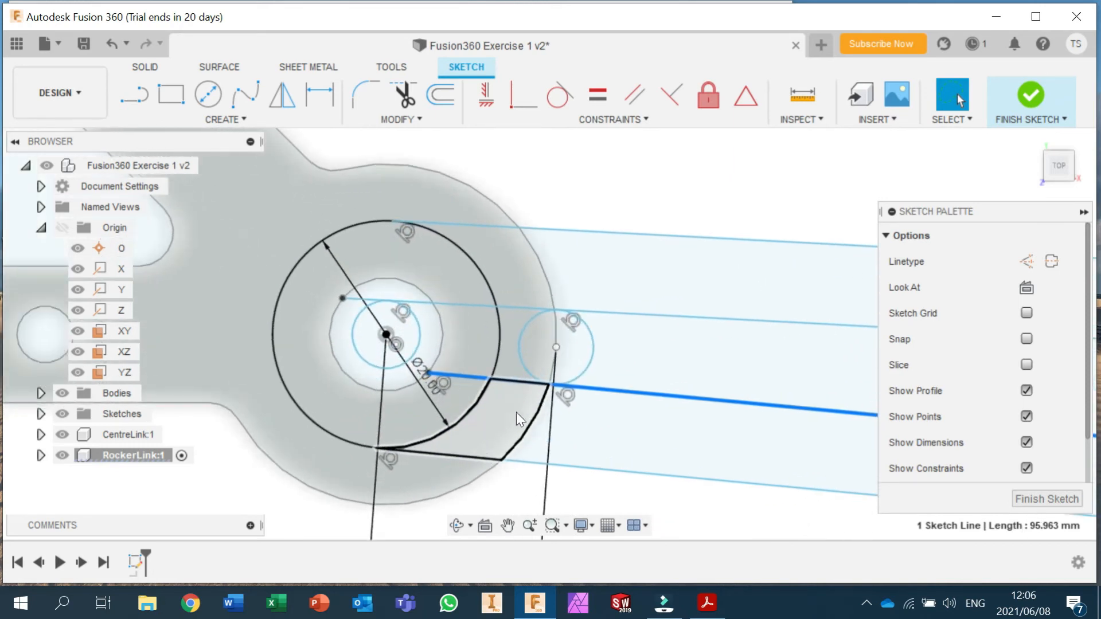
scroll(459, 359, up, 3)
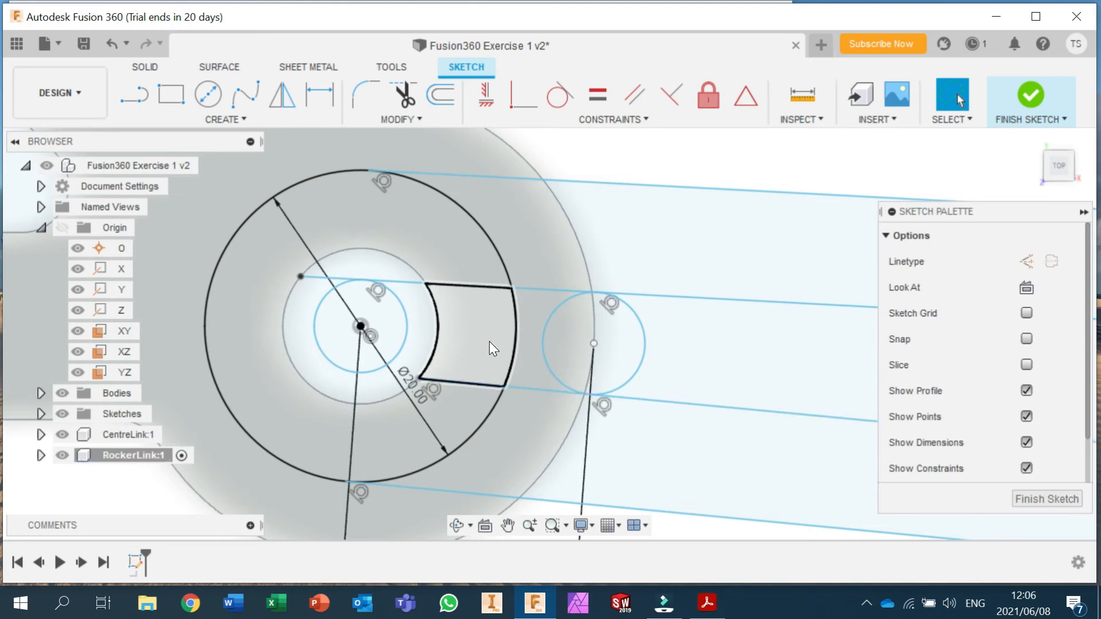
scroll(590, 353, down, 4)
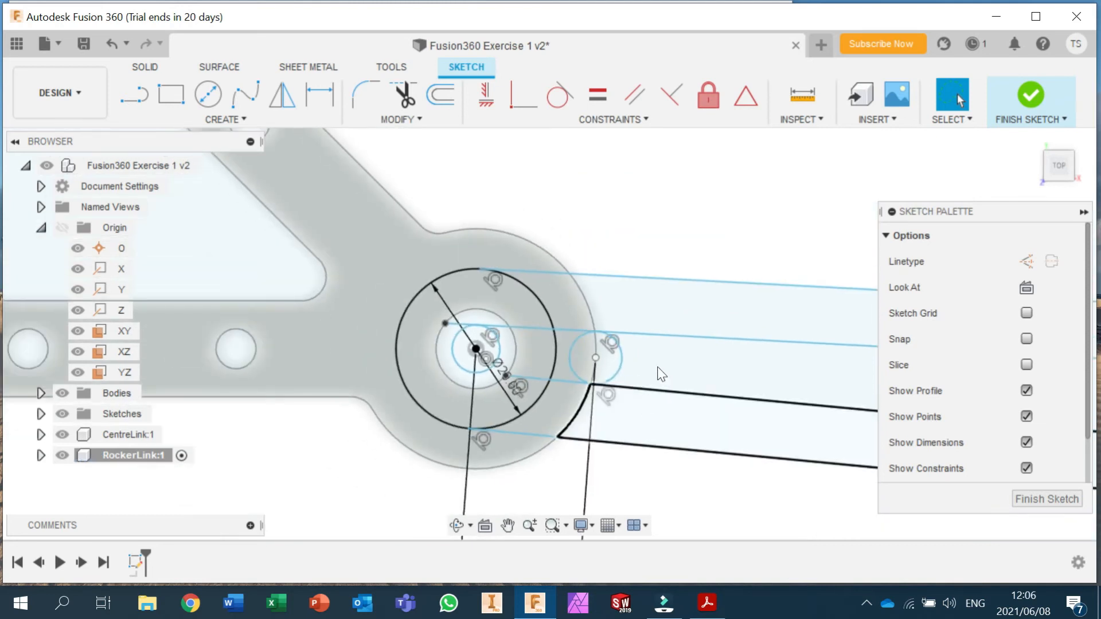
mouse_move(707, 212)
middle_down()
mouse_move(465, 177)
mouse_move(455, 161)
mouse_move(546, 154)
middle_up()
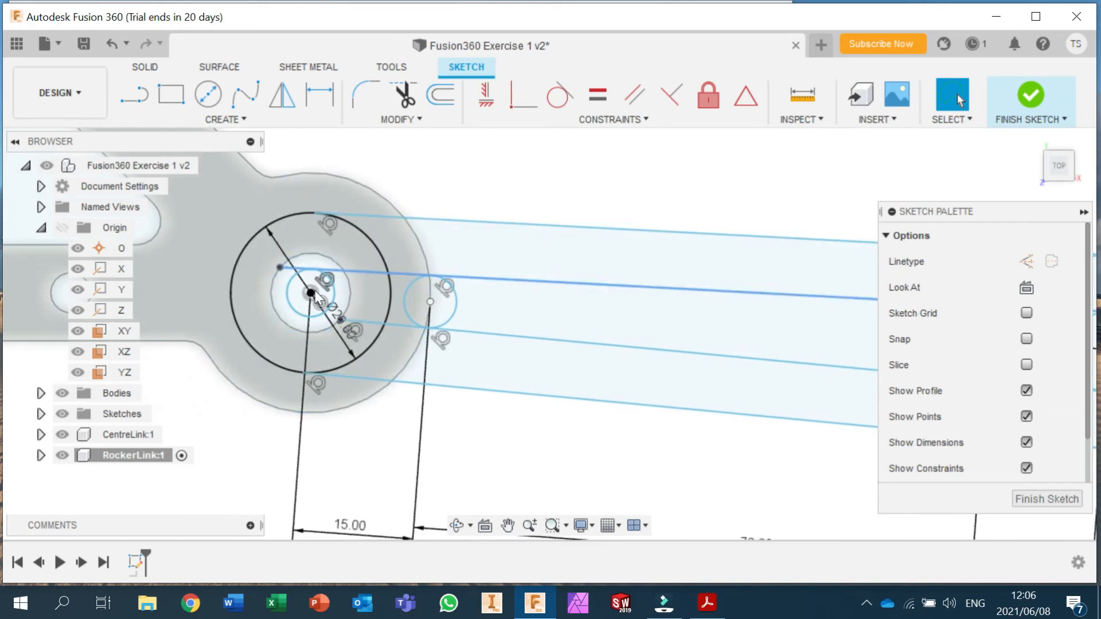
click(319, 95)
click(289, 305)
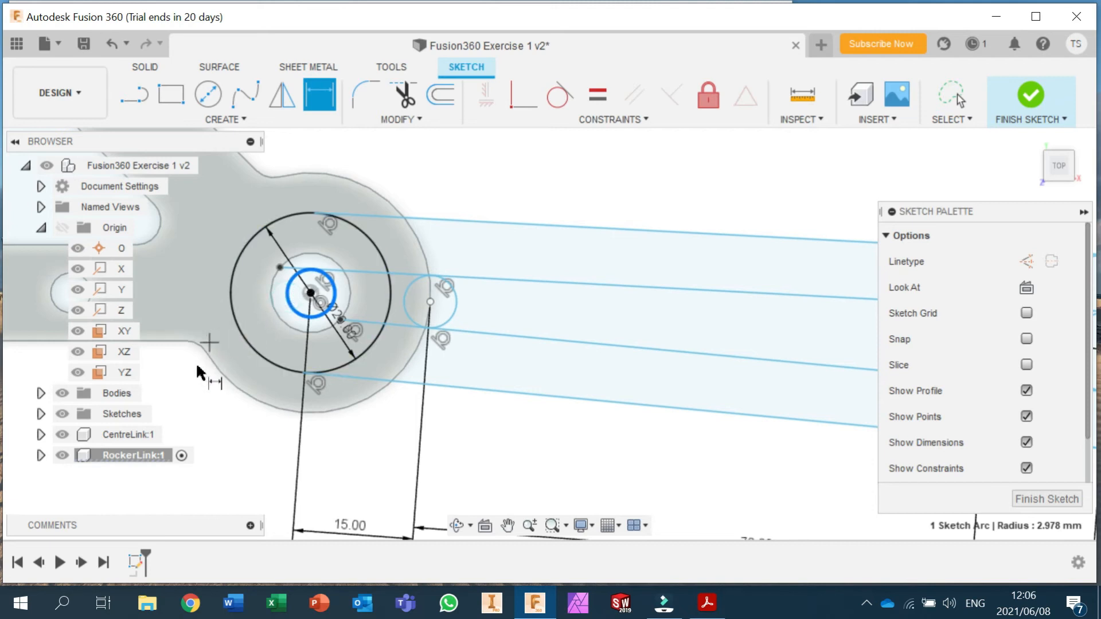
click(201, 405)
text(10)
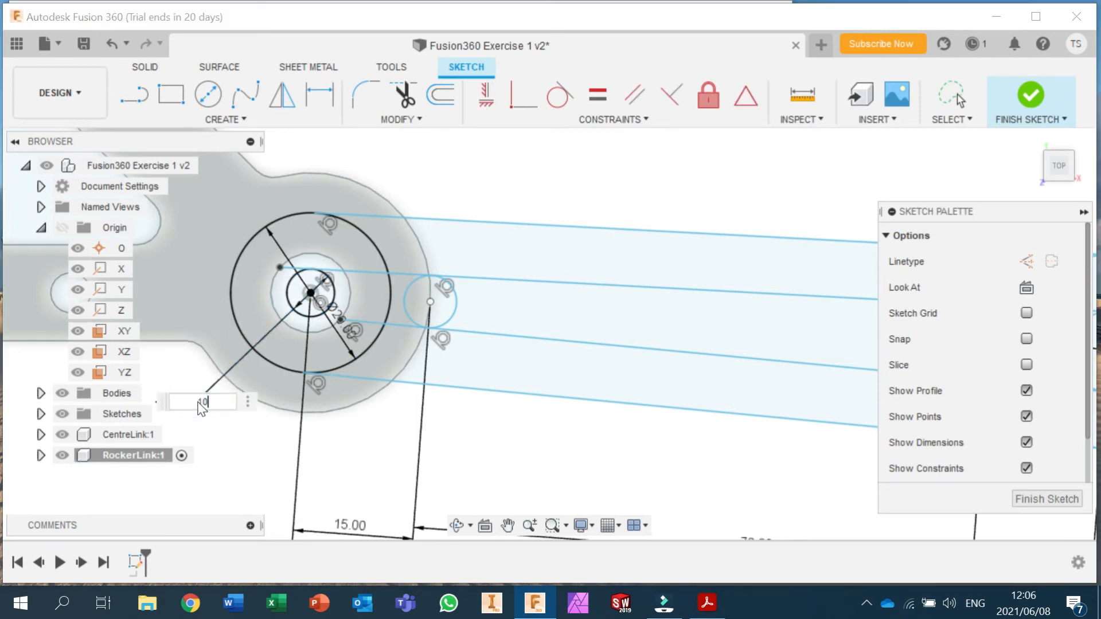
key(Return)
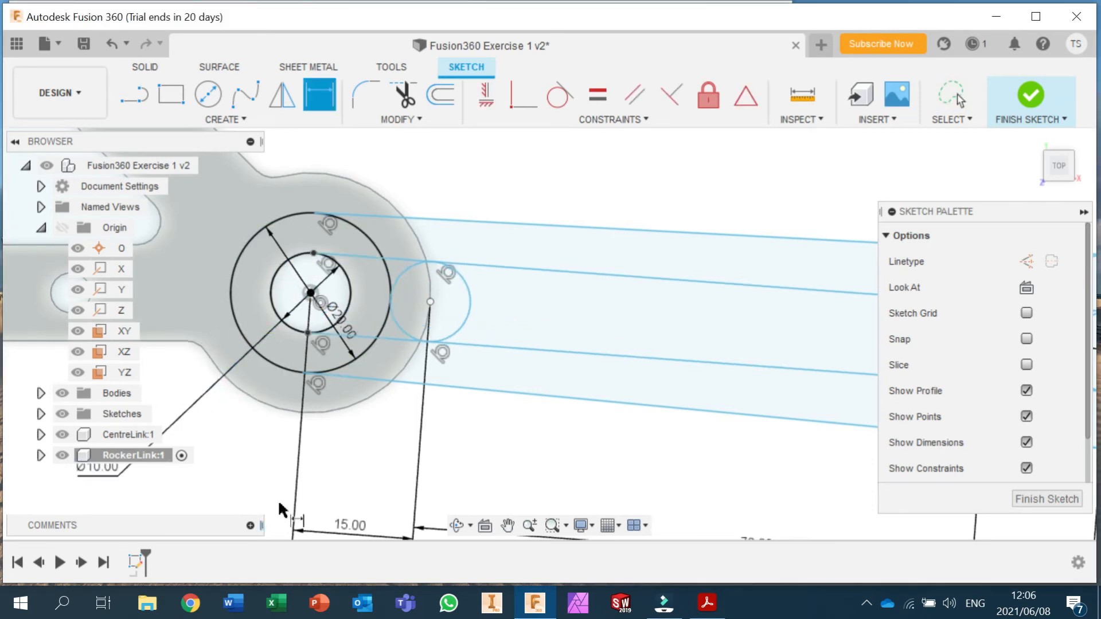
scroll(337, 302, up, 5)
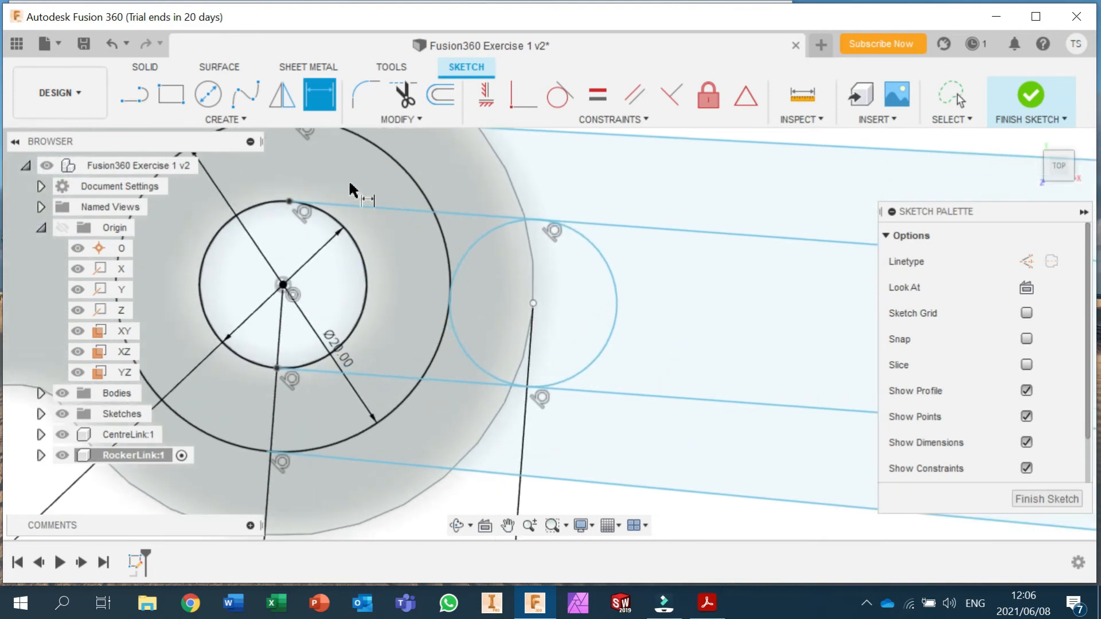
key(Escape)
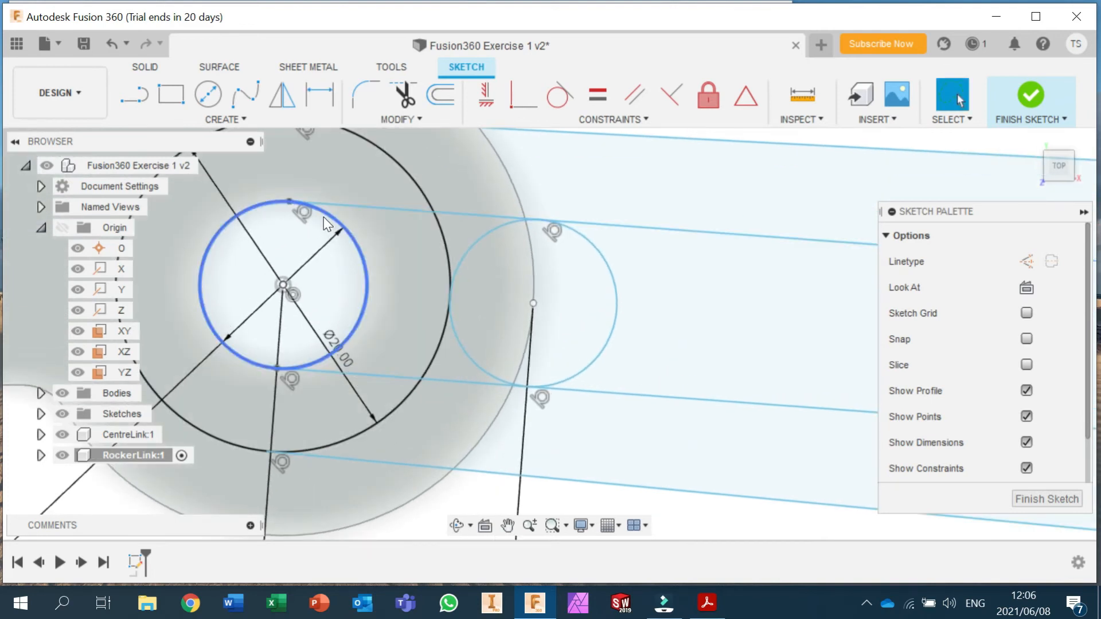
Step: Dimension the outer circle at the link's free end to 20 mm diameter
scroll(493, 458, down, 3)
scroll(501, 460, down, 3)
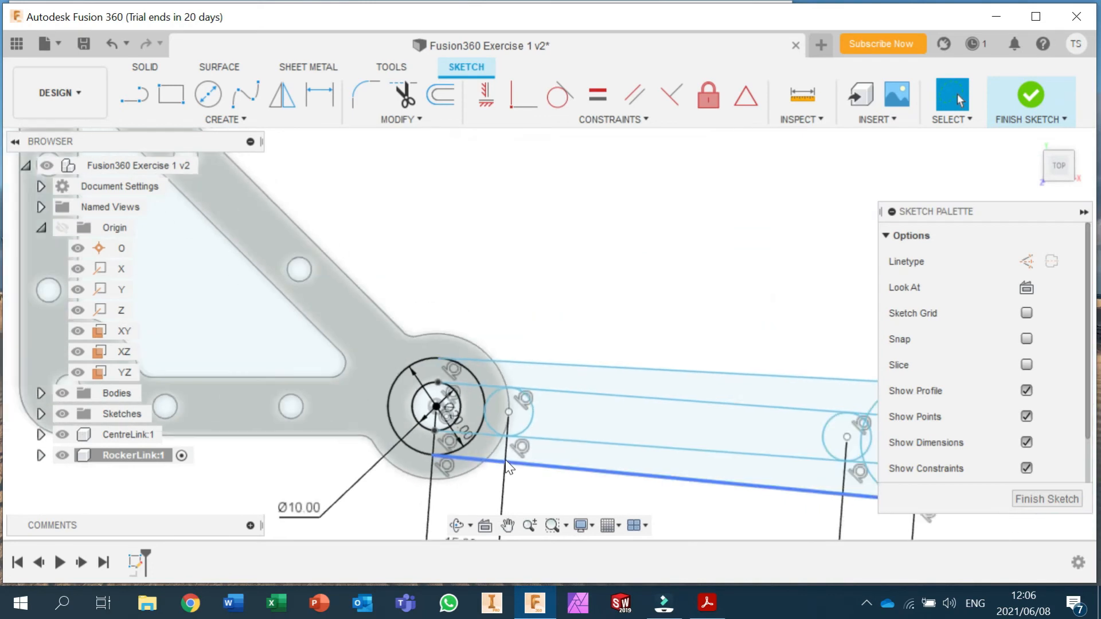
click(508, 525)
mouse_move(625, 252)
mouse_down()
mouse_move(545, 177)
mouse_move(470, 139)
mouse_move(323, 122)
mouse_up()
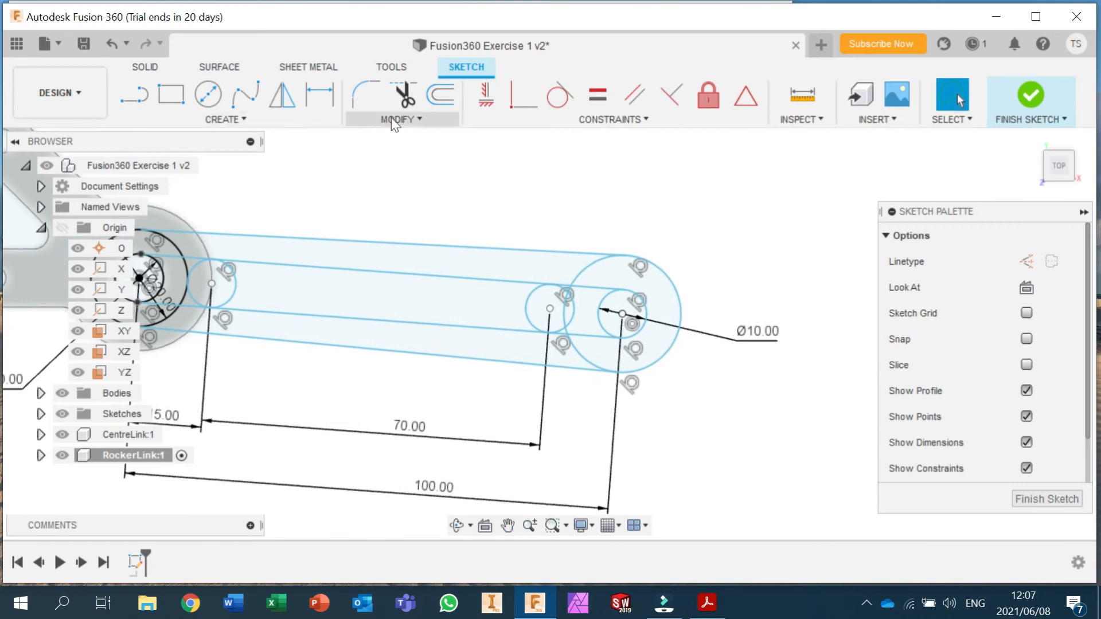
click(321, 99)
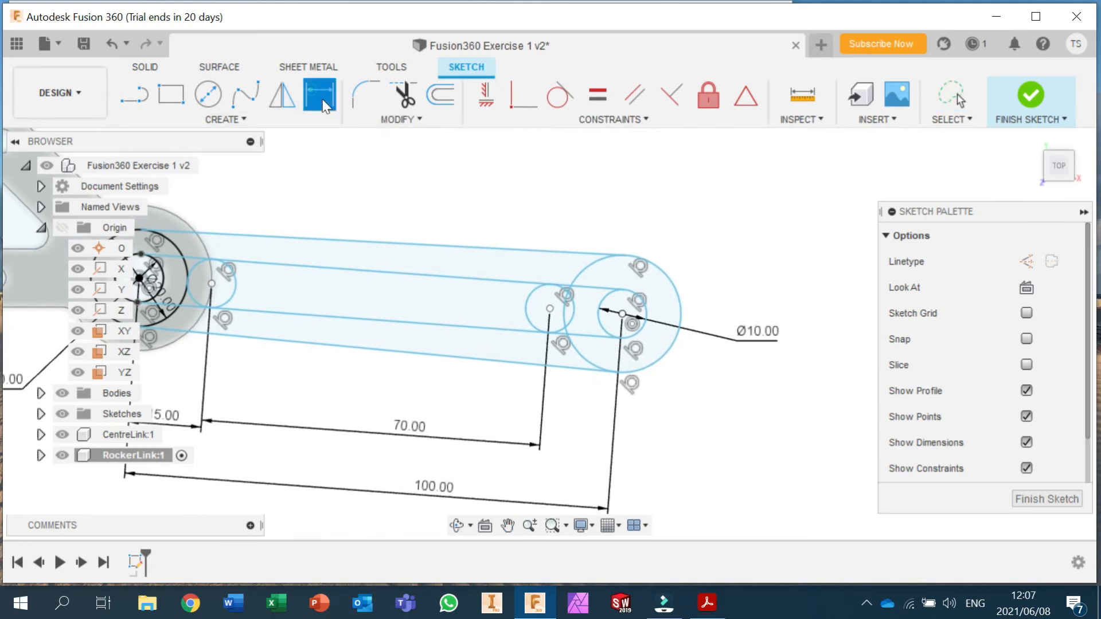
click(670, 278)
click(732, 241)
text(20)
key(Return)
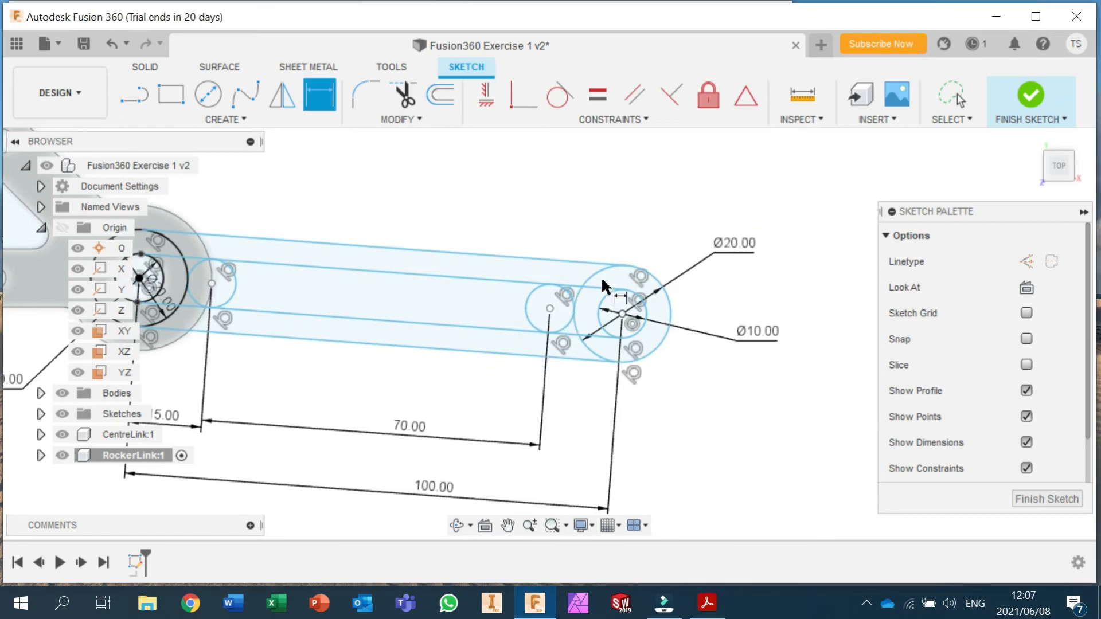
middle_drag(577, 413, 728, 375)
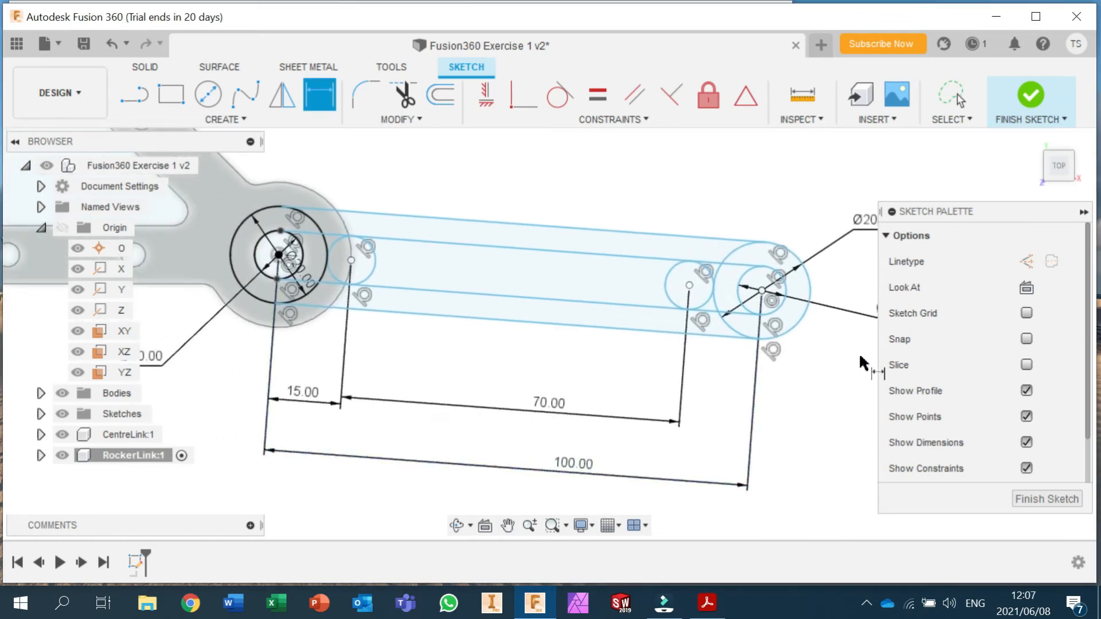
key(Escape)
Step: Swing the link's free end up to a slight incline and finish the sketch
mouse_move(764, 263)
mouse_down()
mouse_move(778, 182)
mouse_move(768, 175)
mouse_move(774, 223)
mouse_move(782, 166)
mouse_up()
click(722, 436)
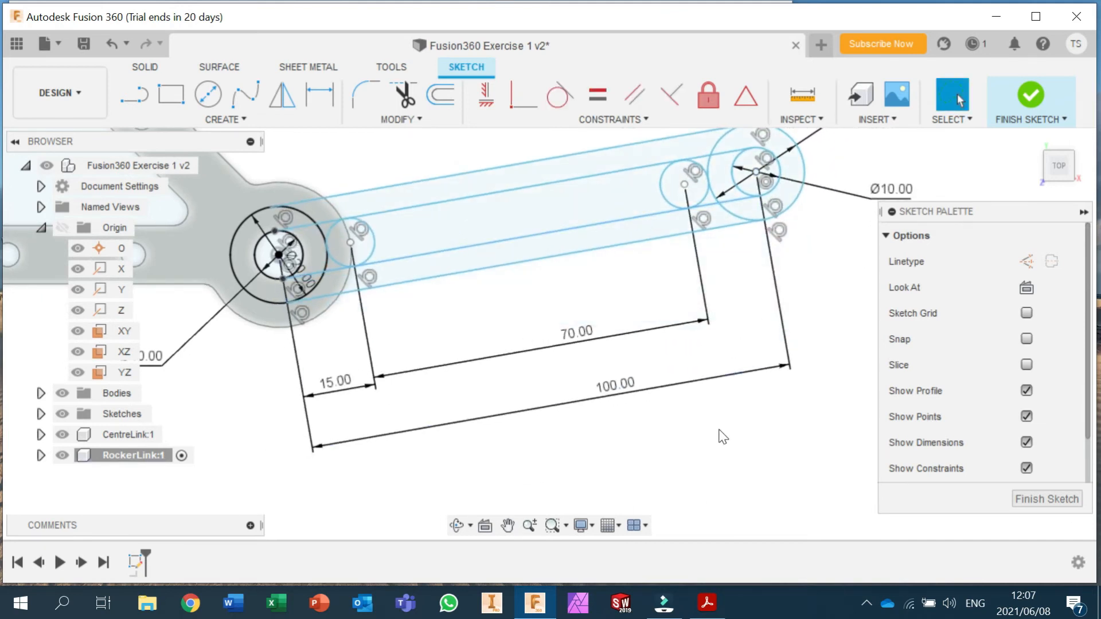
scroll(723, 437, down, 3)
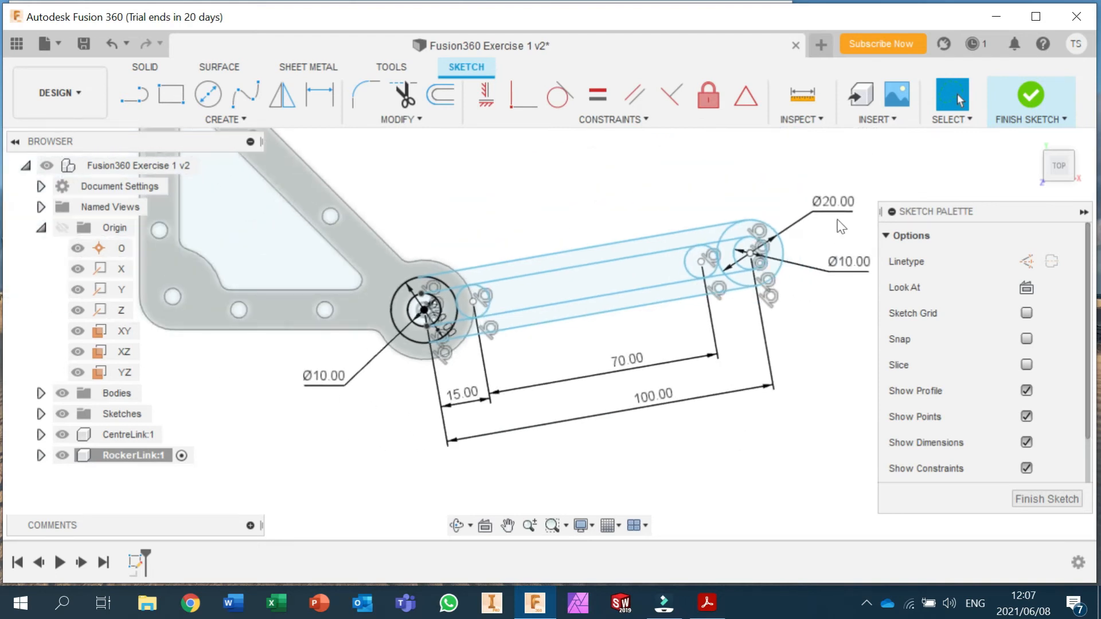
click(1024, 98)
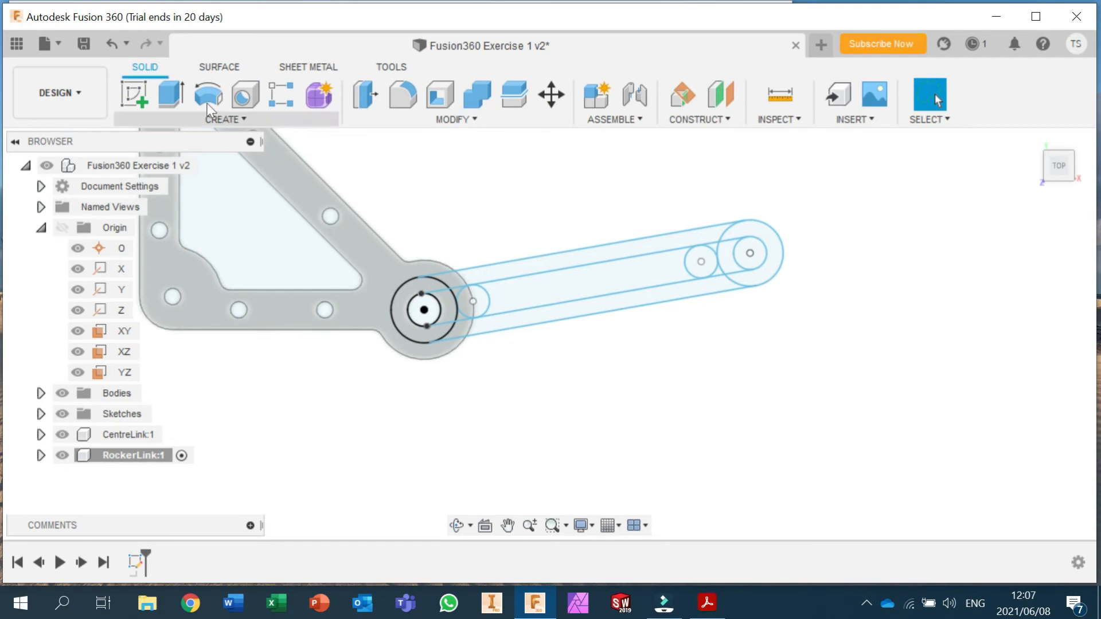
Step: Start extruding the RockerLink sketch and look up the link's thickness in the PDF drawing
click(170, 99)
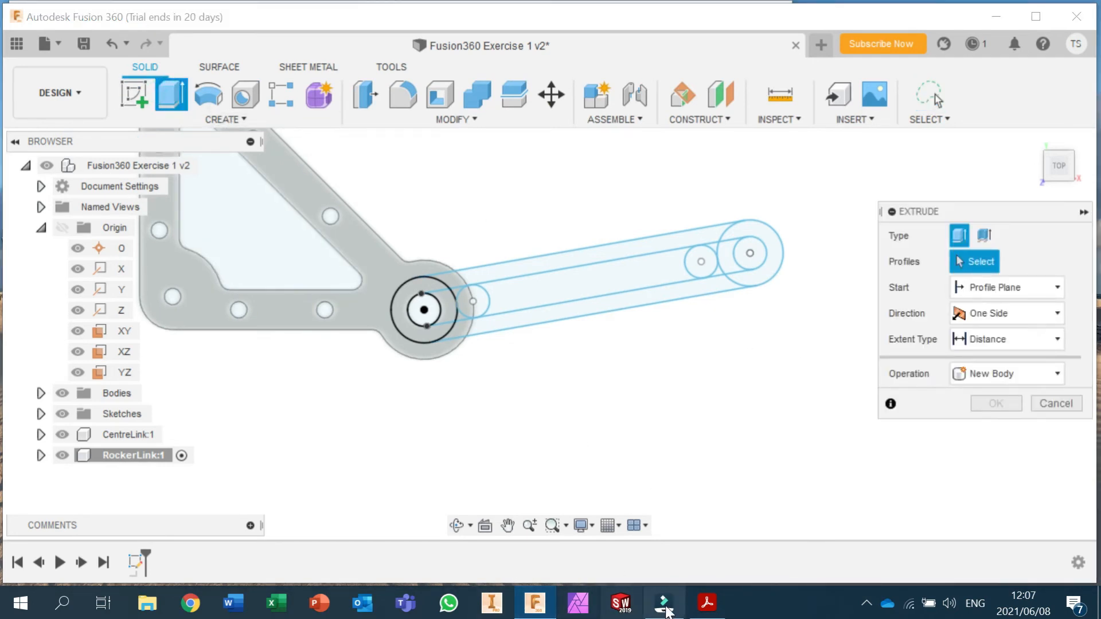
click(710, 609)
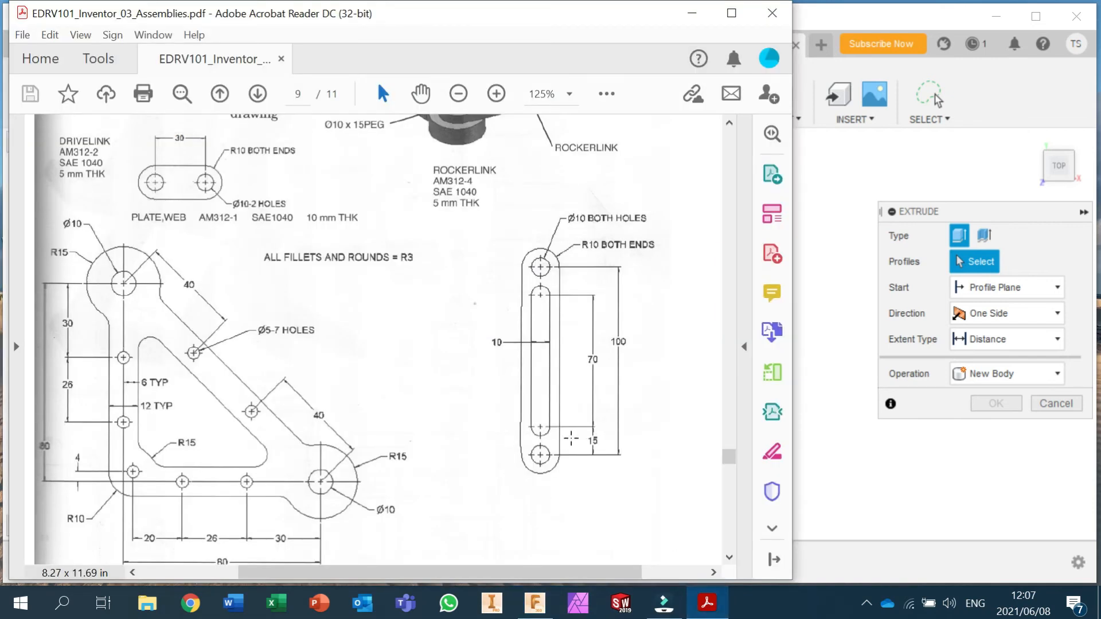
scroll(596, 252, down, 10)
scroll(593, 256, up, 5)
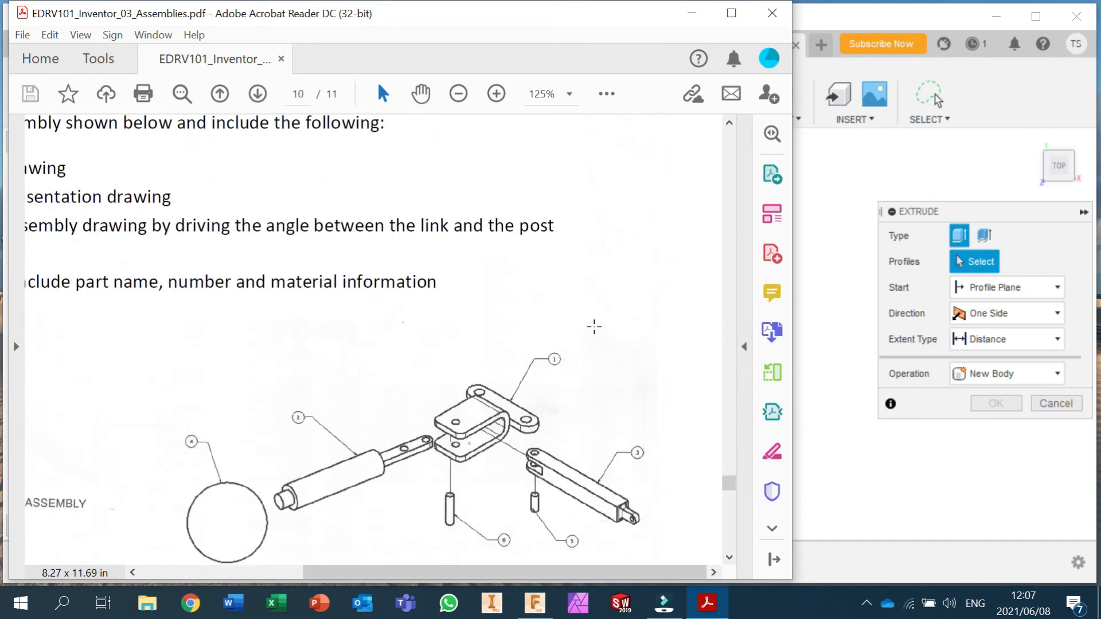
scroll(607, 380, up, 10)
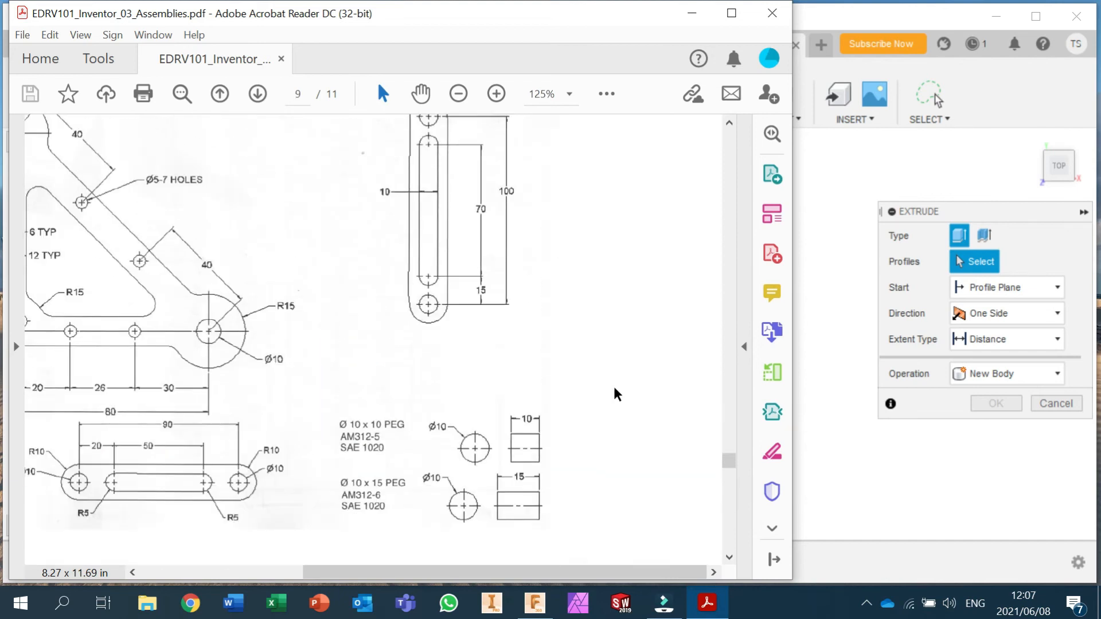
drag(404, 571, 304, 570)
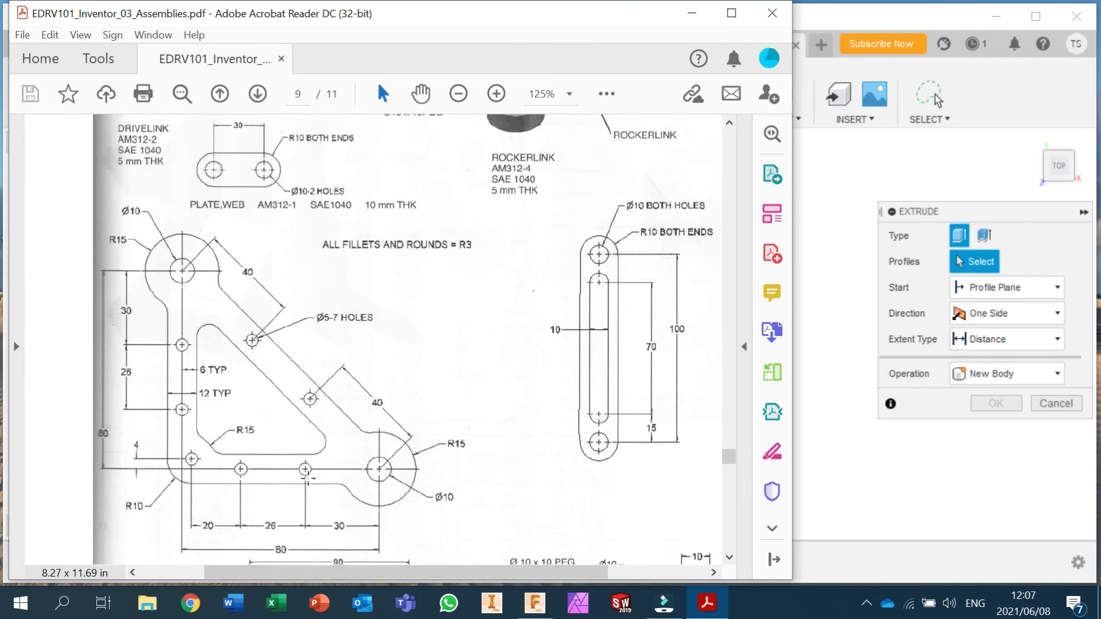
scroll(306, 474, up, 3)
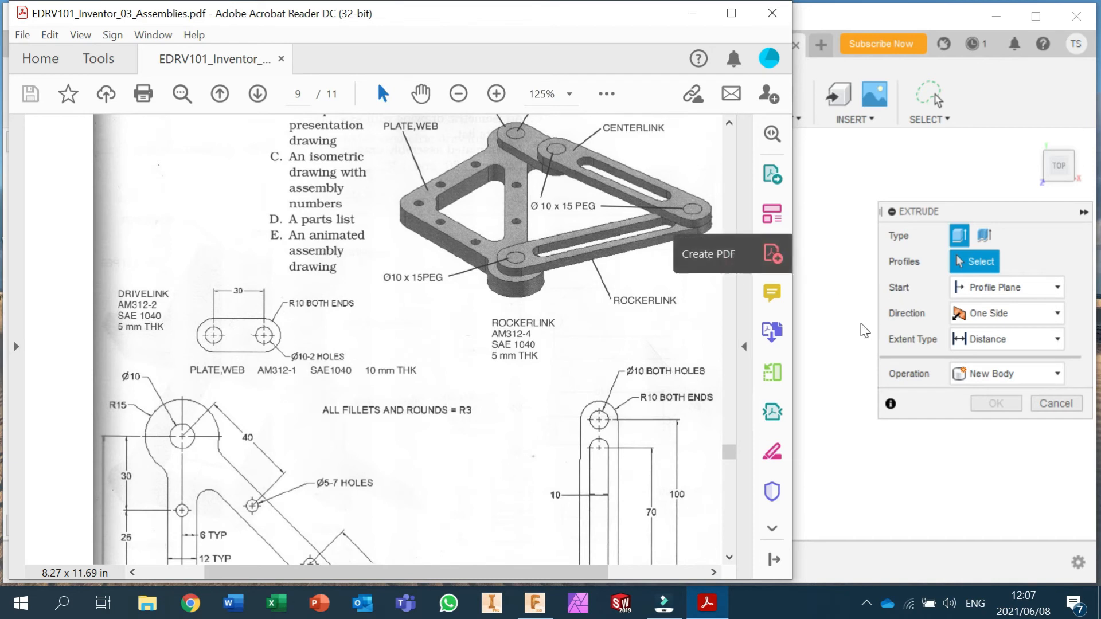
click(825, 332)
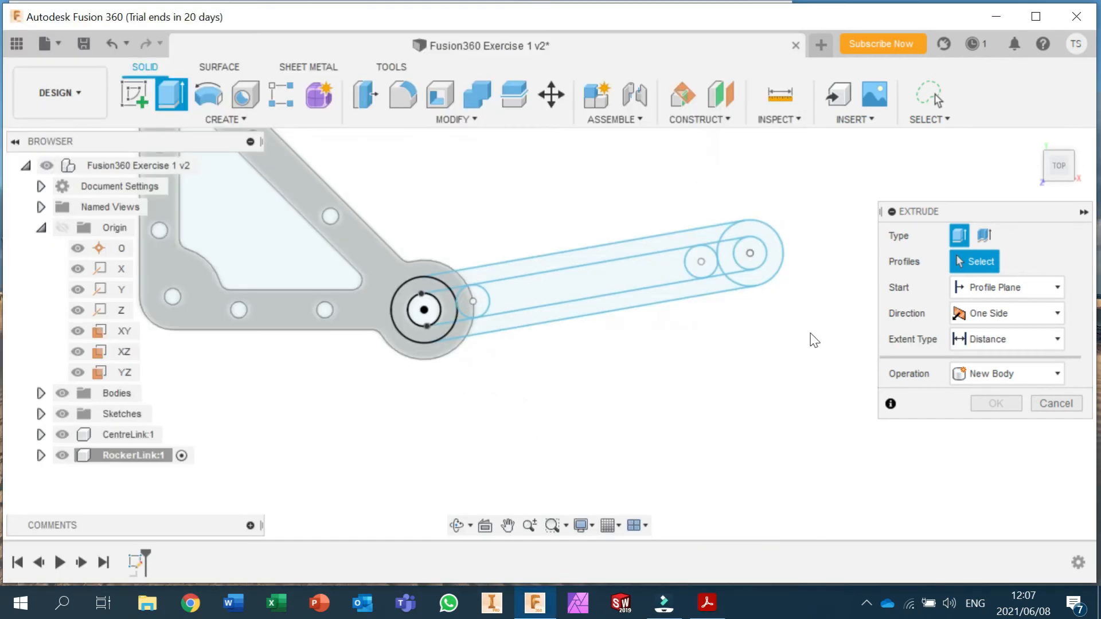
Step: Select the ring around the web plate hole, both side rails and the slot's small corner regions as profiles, leaving the slot and hole open
click(493, 272)
click(445, 281)
click(440, 287)
click(445, 299)
click(511, 305)
click(474, 325)
click(499, 304)
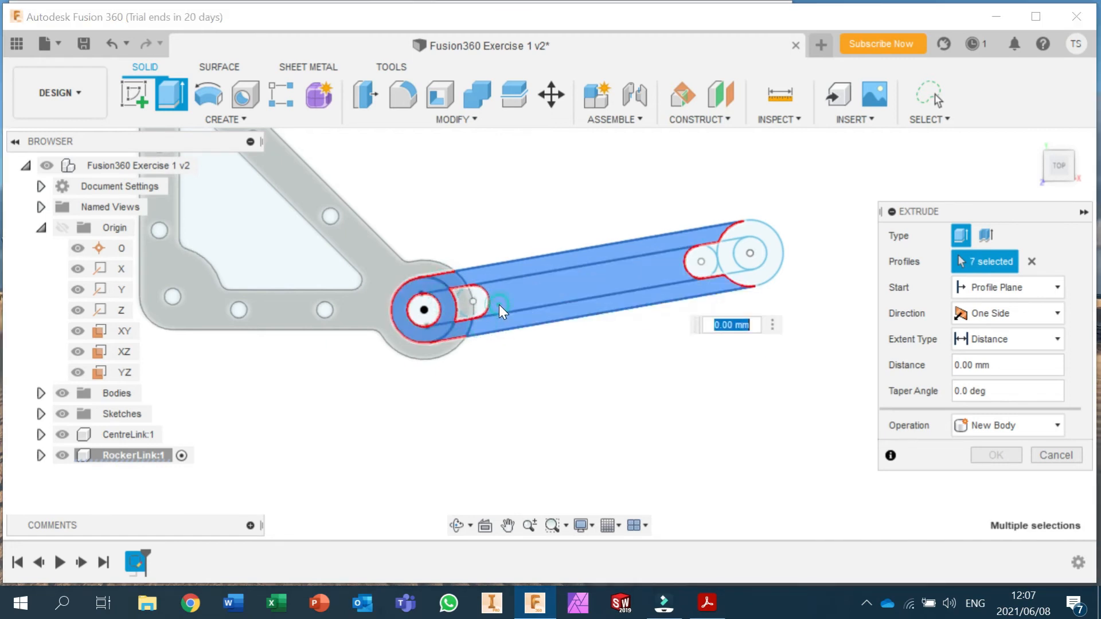
click(501, 302)
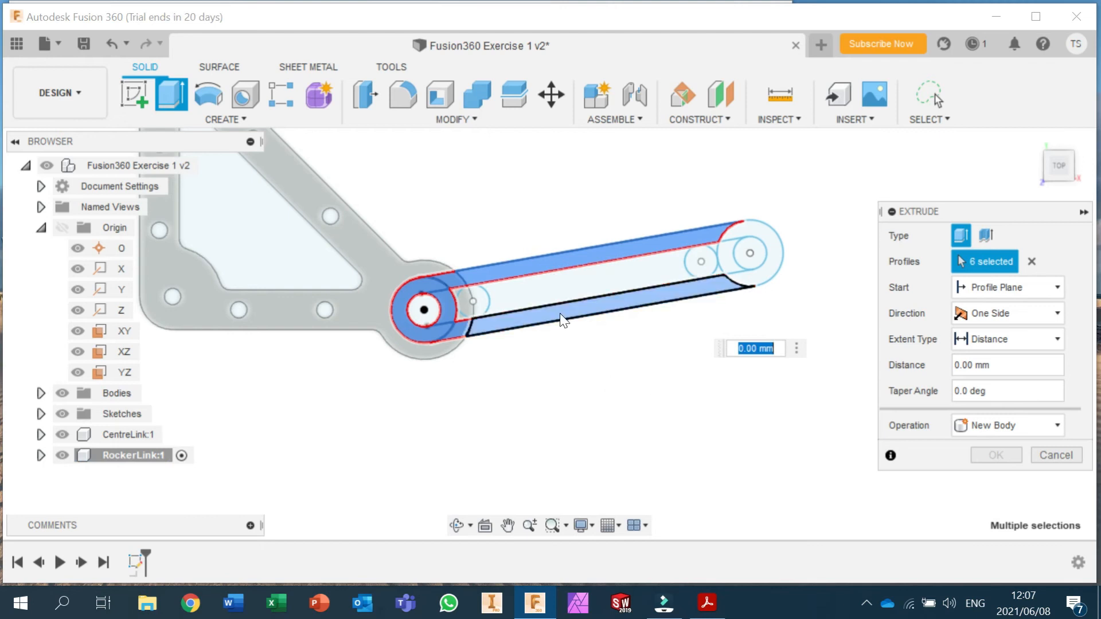
scroll(529, 308, up, 8)
click(425, 251)
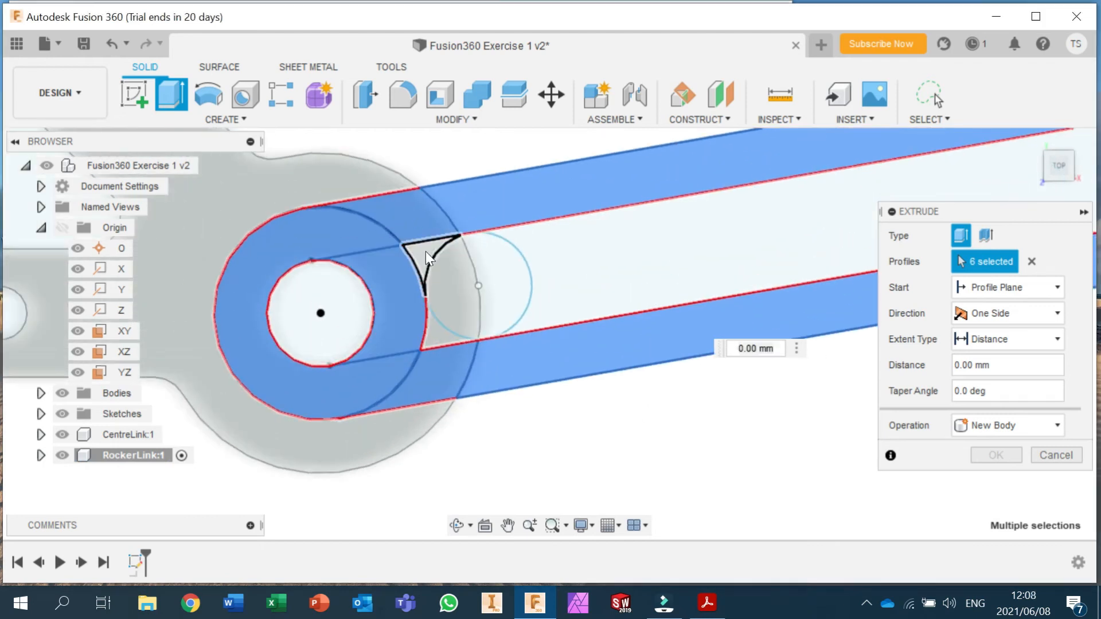
click(431, 321)
Step: Add the ring and small slot corner regions at the link's free end to the profiles, leaving its hole open
scroll(589, 454, down, 5)
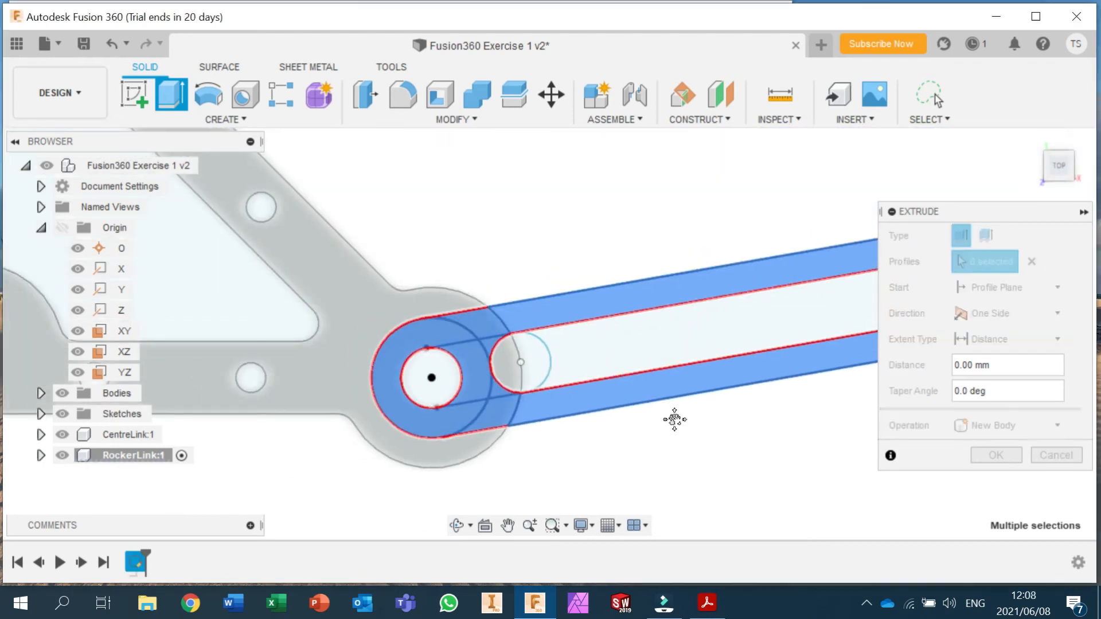
middle_drag(675, 419, 405, 429)
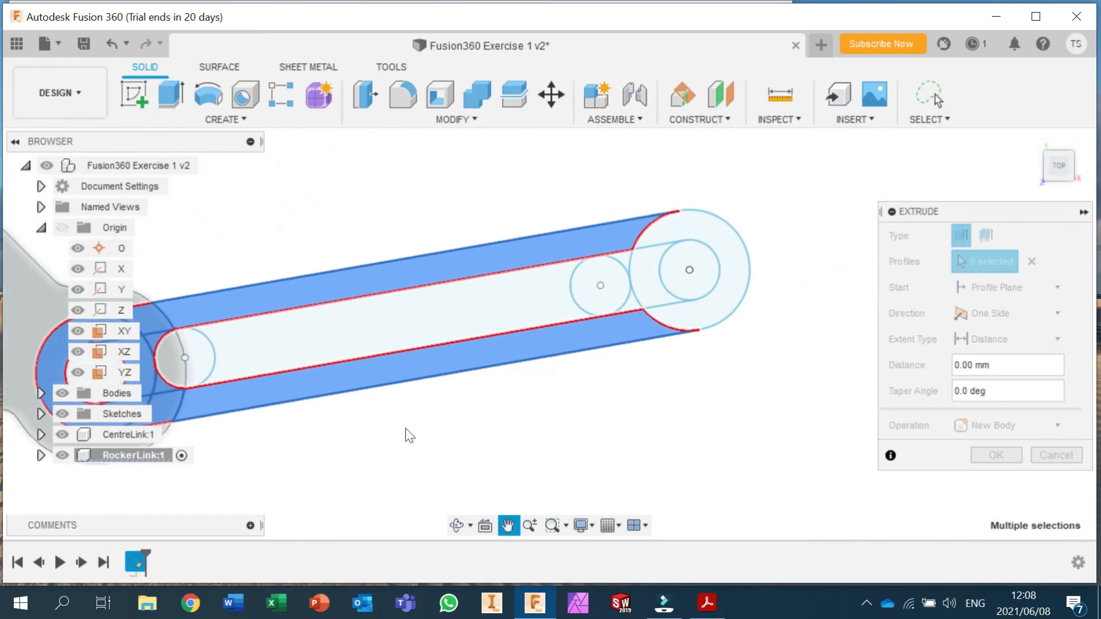
click(671, 227)
click(653, 263)
click(625, 259)
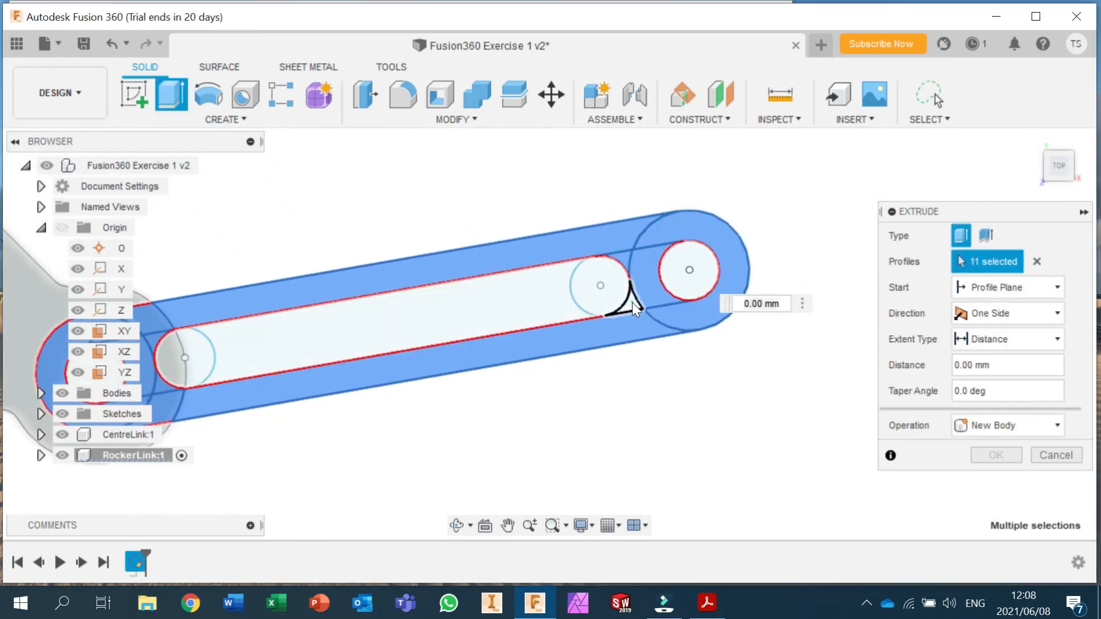
click(632, 302)
scroll(627, 447, down, 3)
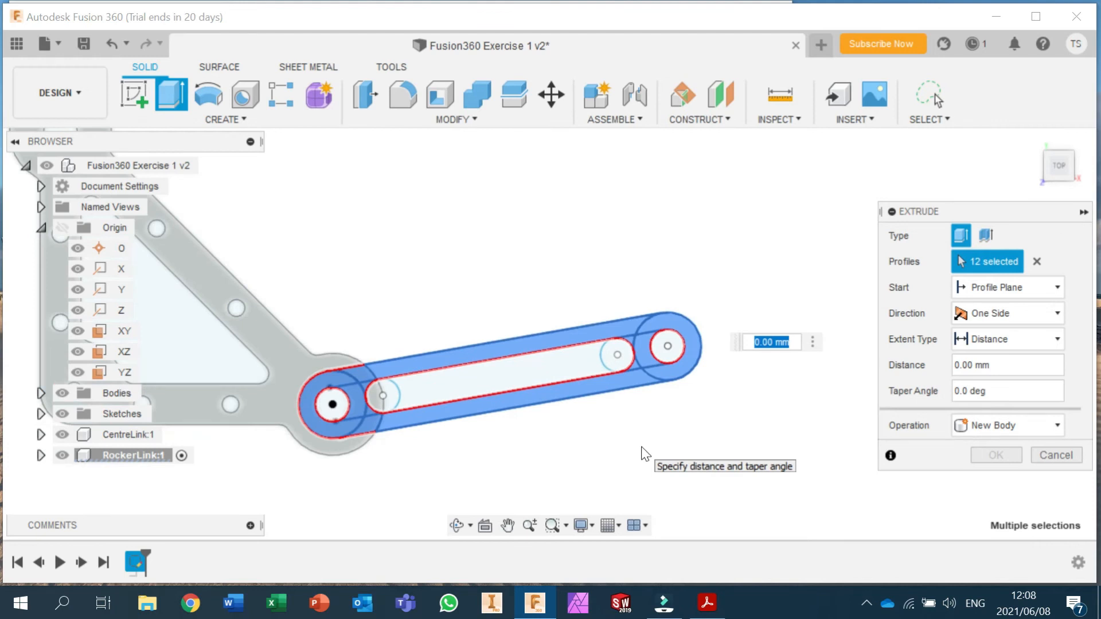
Step: Extrude the selected RockerLink profiles 10 mm upward as a new body
text(10)
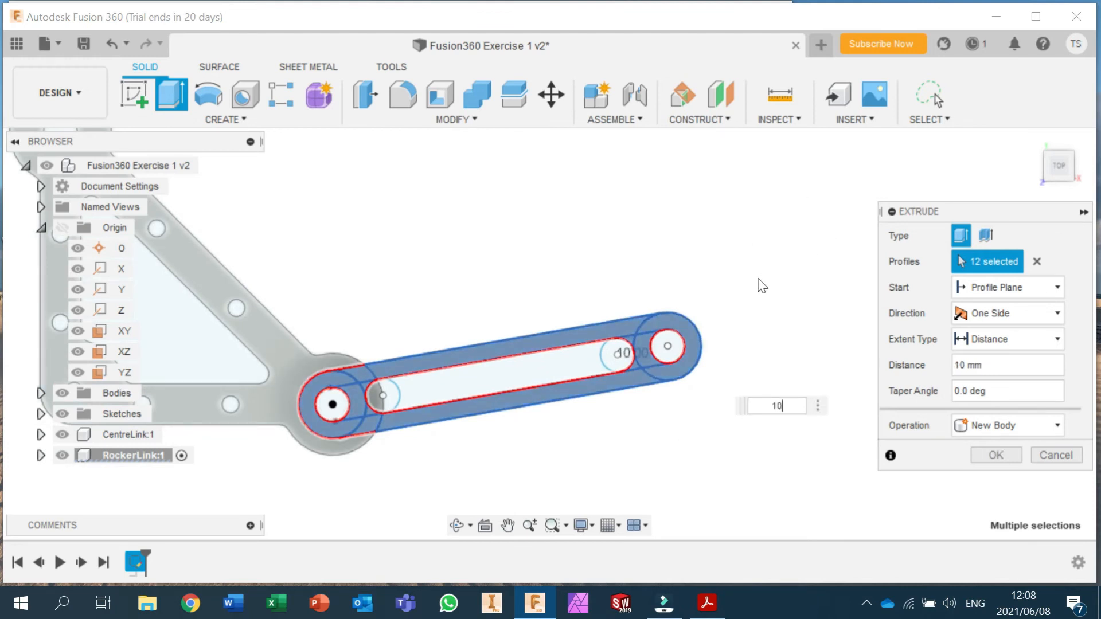
shift+middle_drag(728, 300, 761, 229)
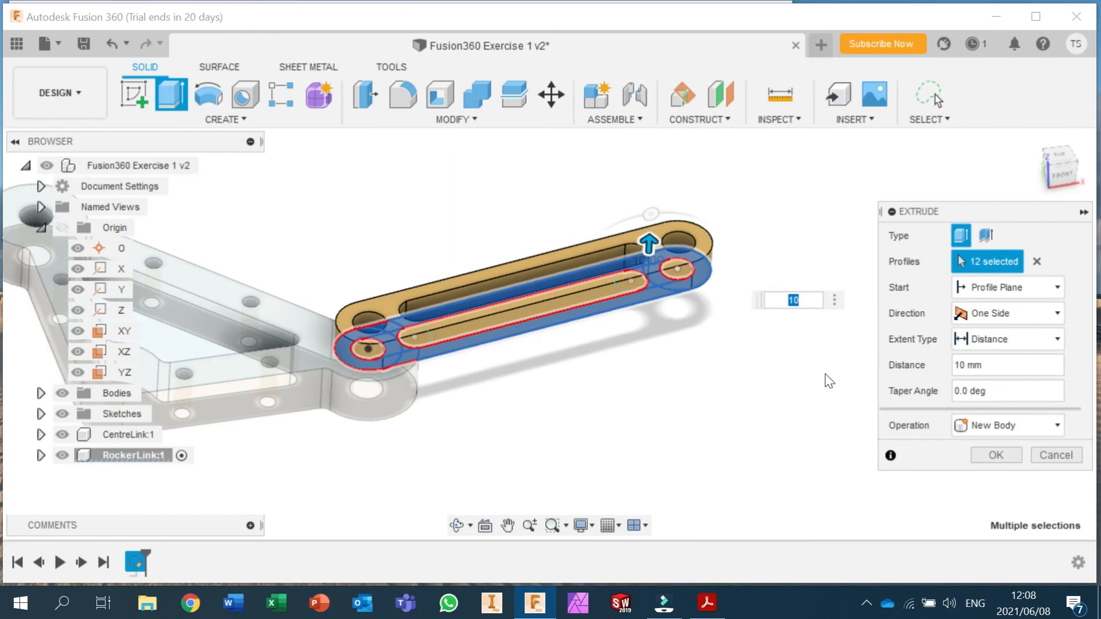
text(5)
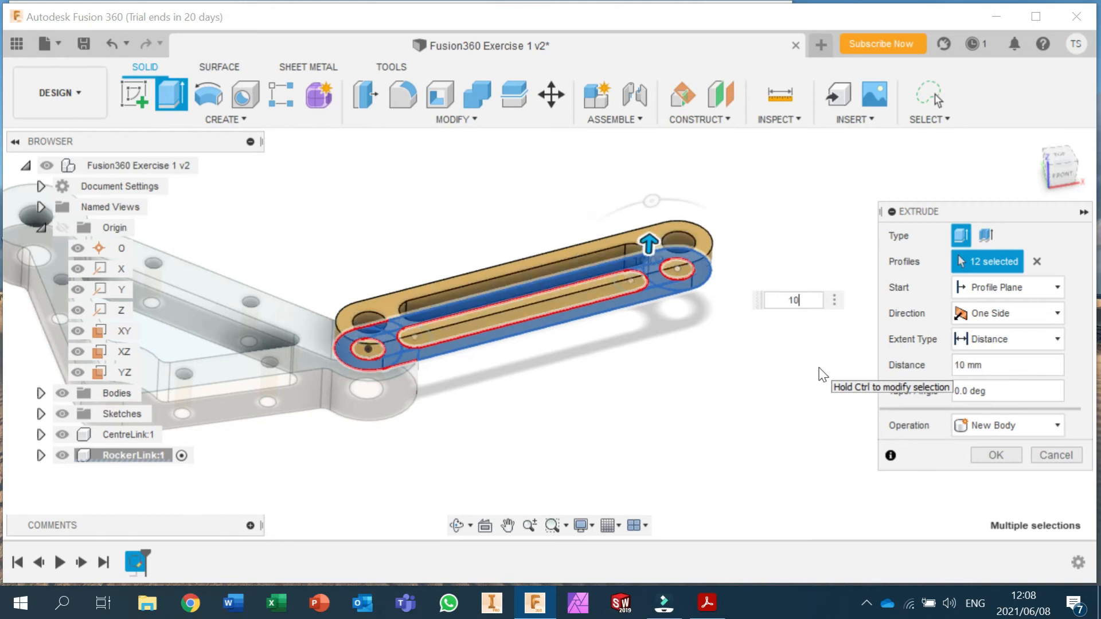
click(987, 455)
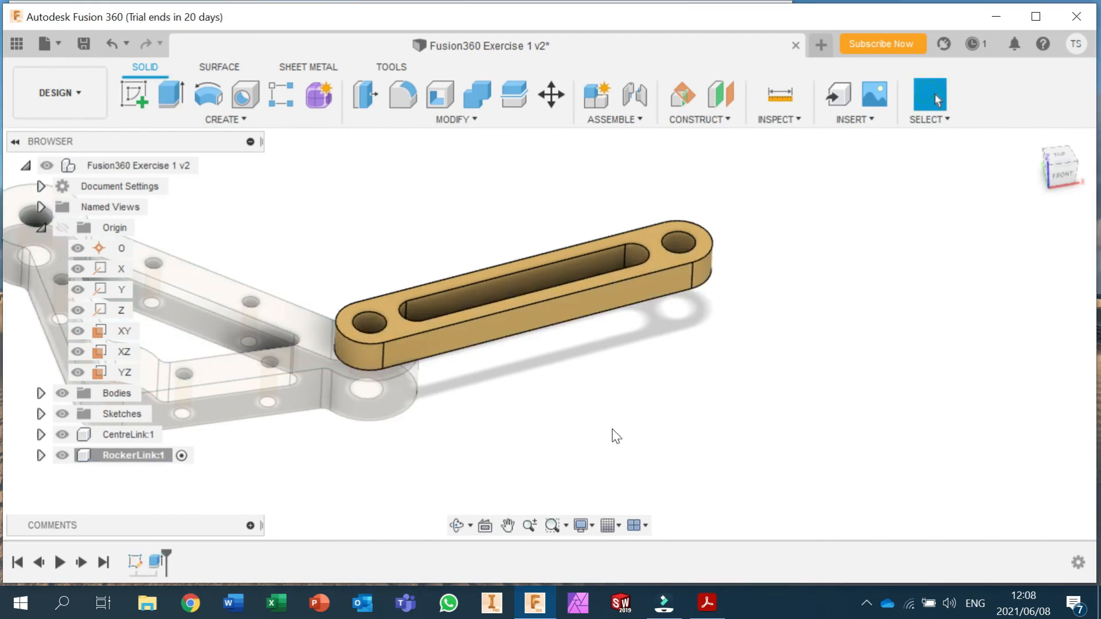
Step: Activate the top-level design and, in top view, pull the RockerLink away from the web plate to clear its corner hole
middle_drag(796, 299, 878, 278)
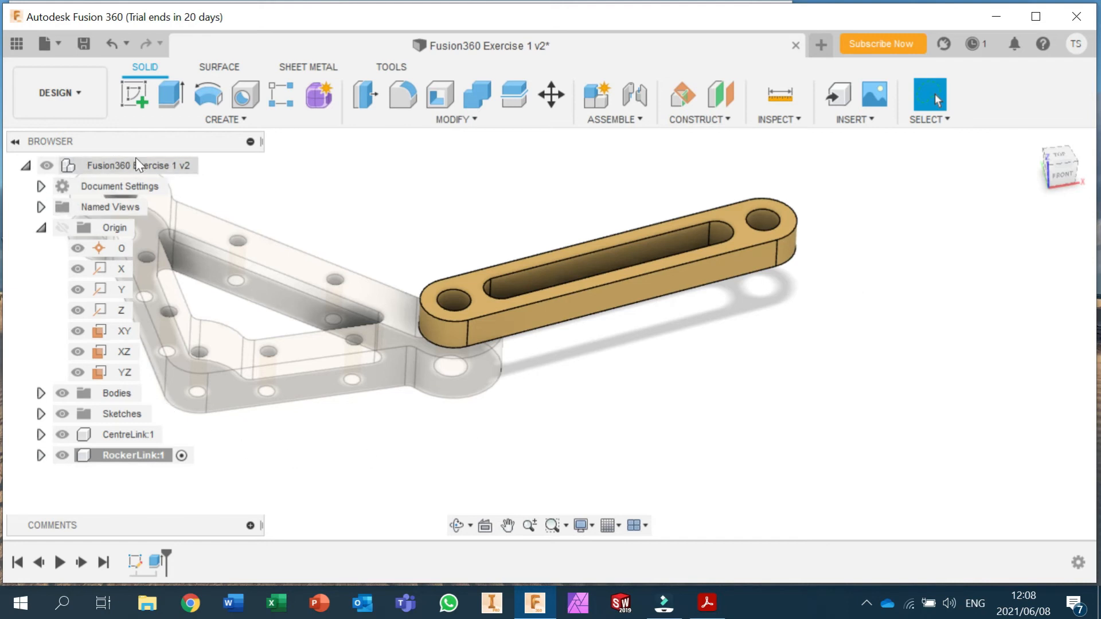
click(208, 167)
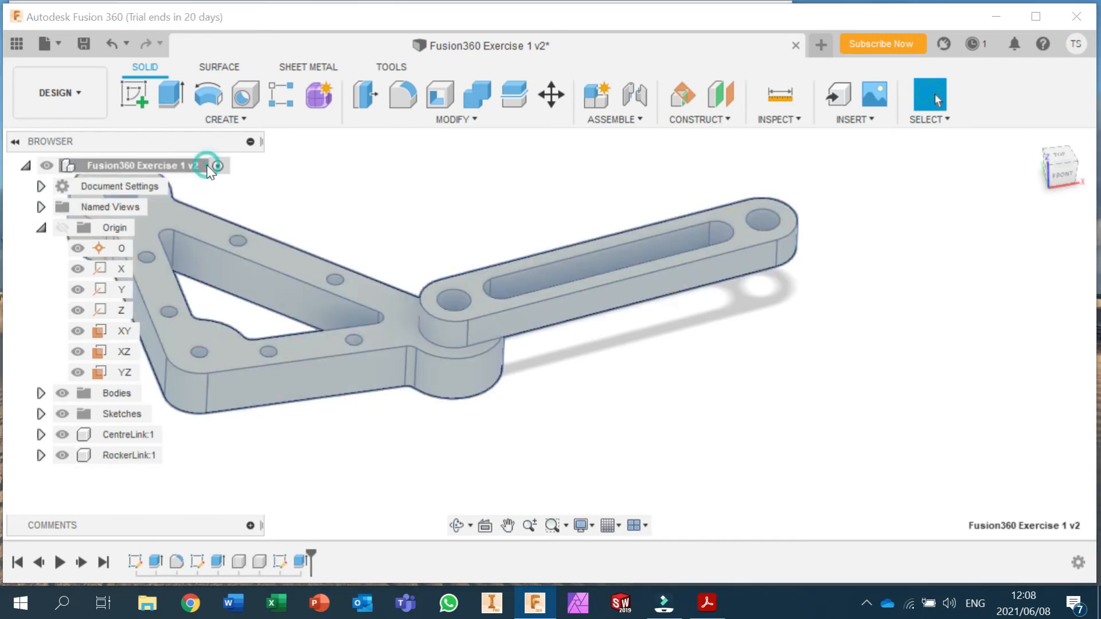
middle_drag(520, 218, 697, 263)
click(1062, 161)
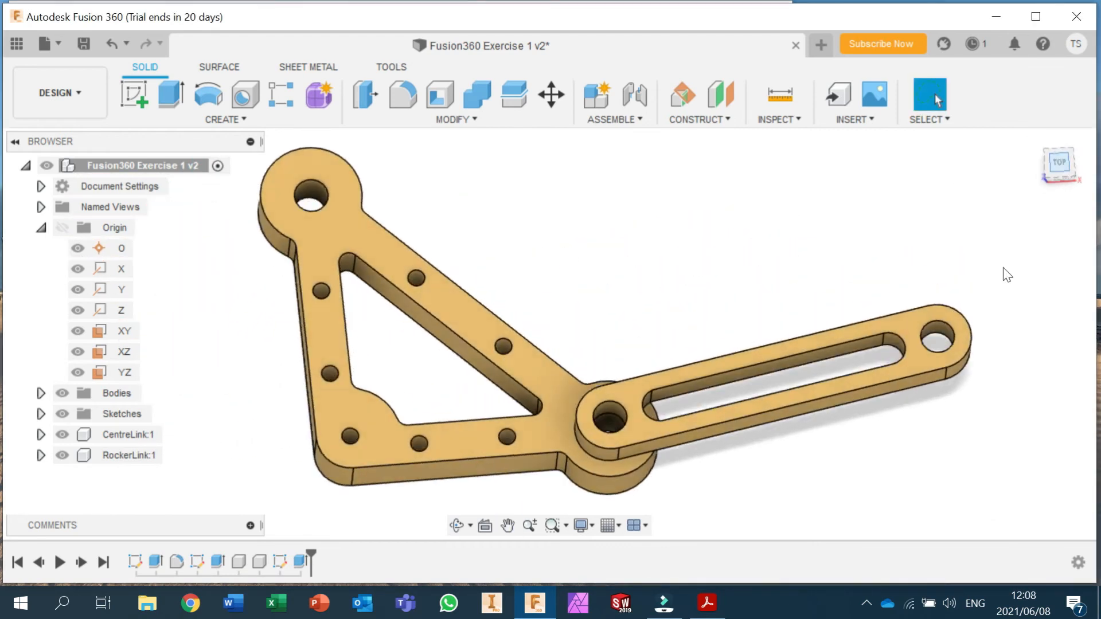
drag(959, 384, 993, 279)
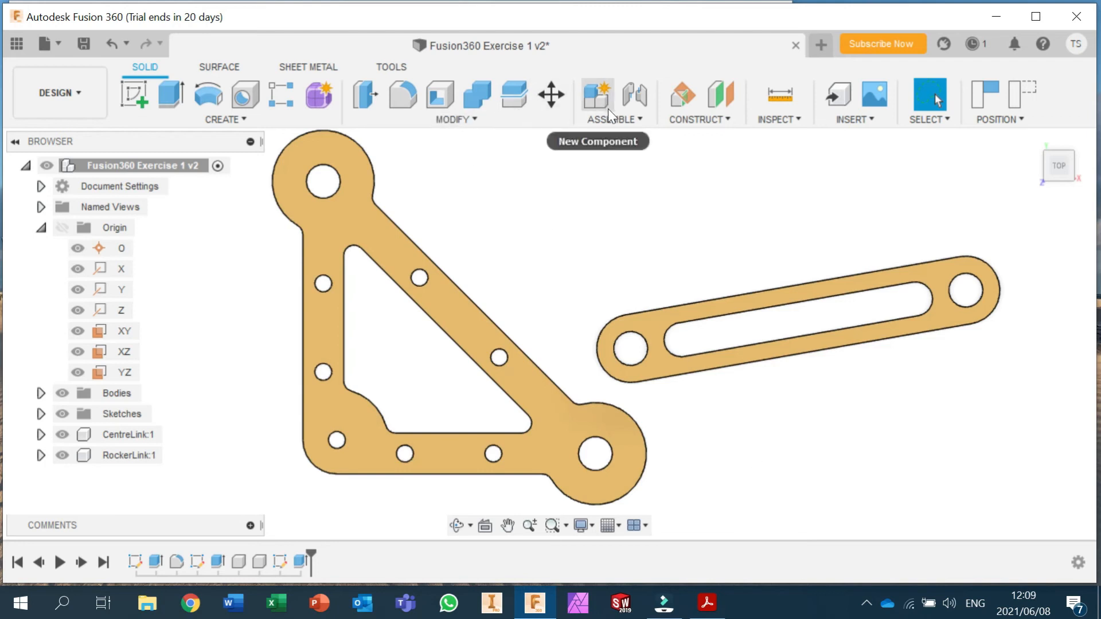
Step: Try joining the RockerLink's end hole to the web plate's corner hole from the top view, and undo the joint
click(644, 118)
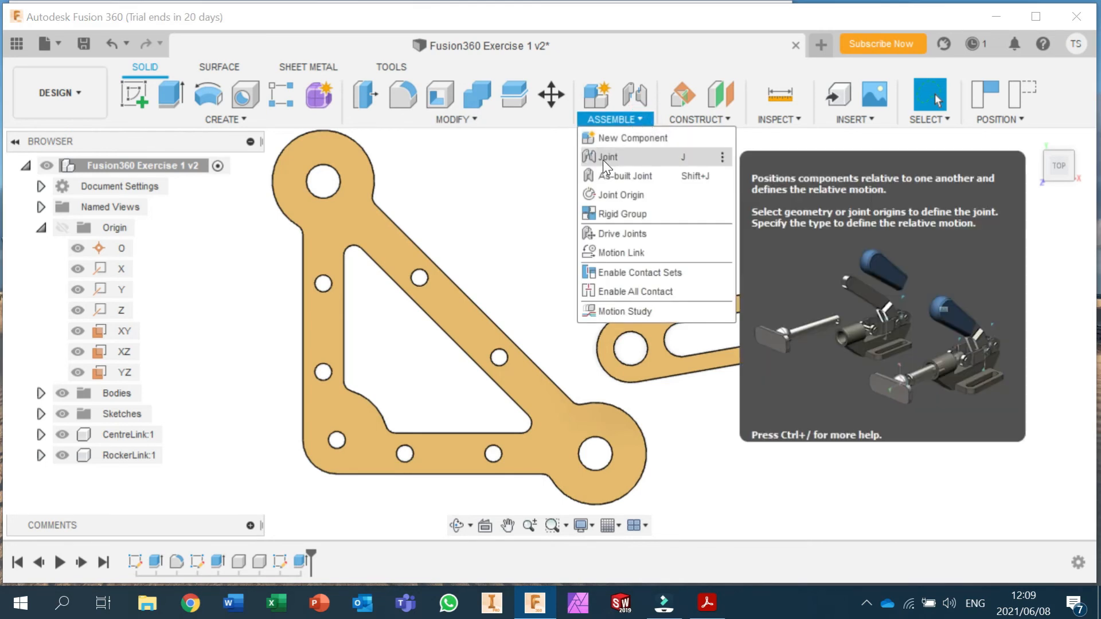
click(603, 160)
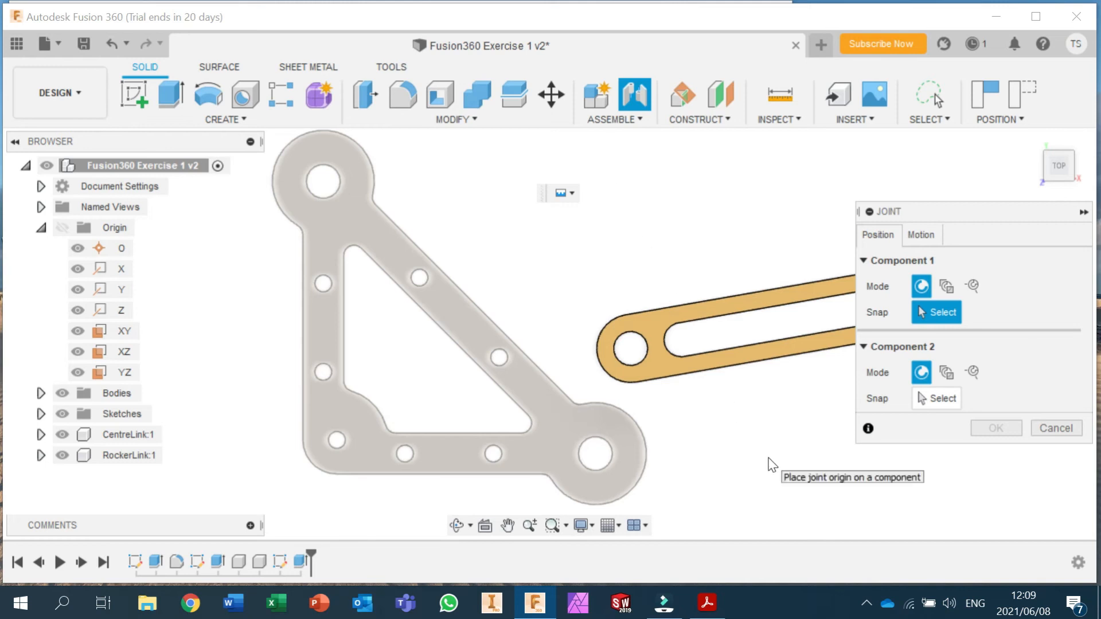
click(622, 360)
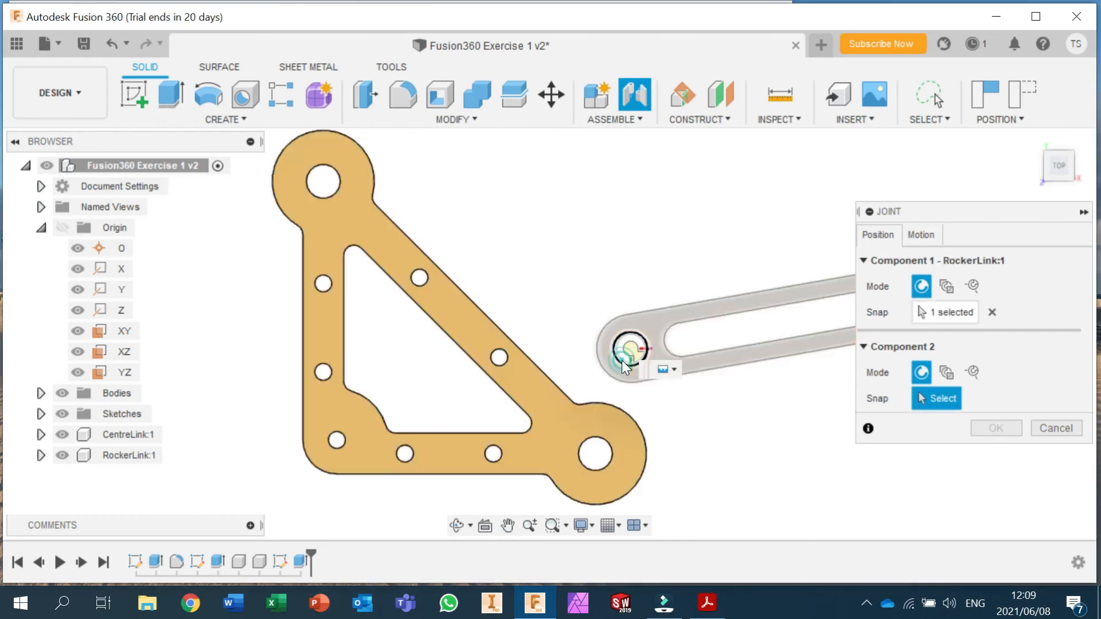
click(609, 450)
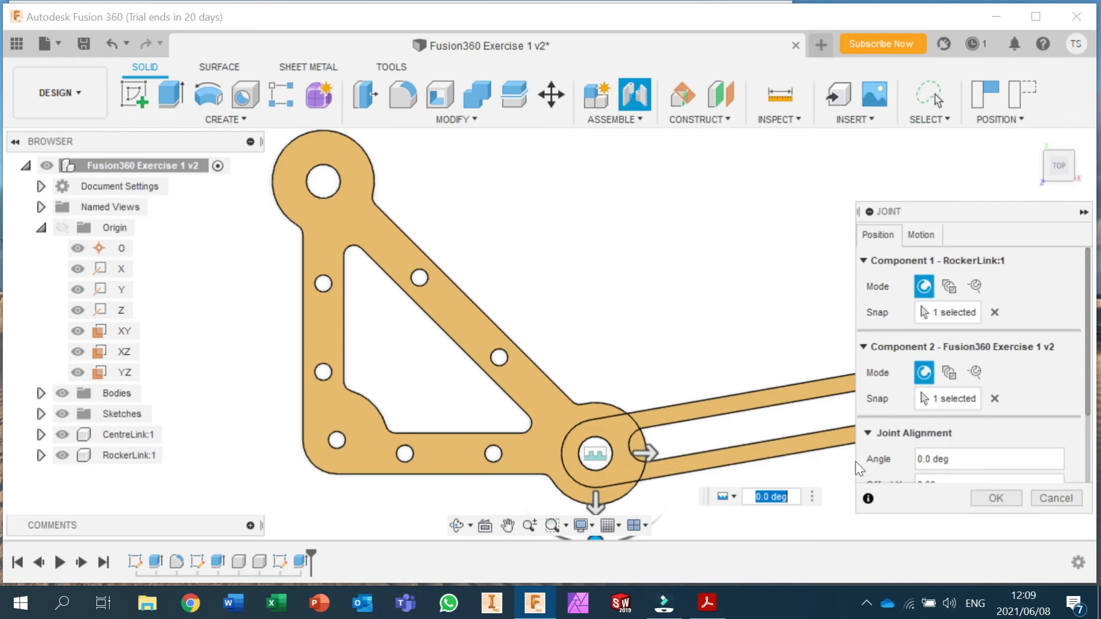
click(995, 498)
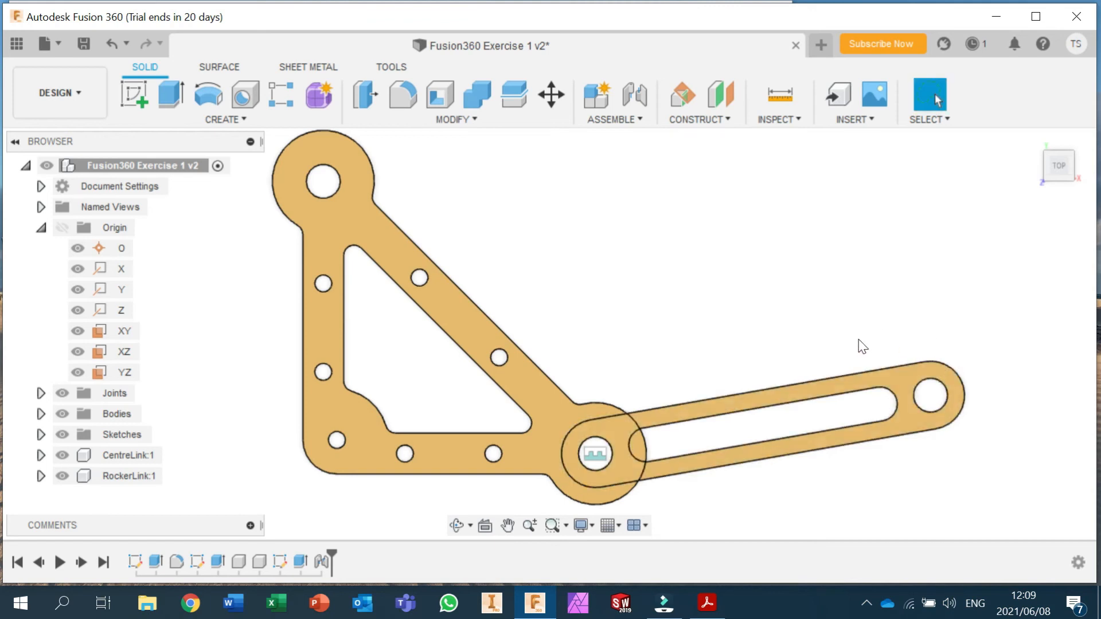
scroll(738, 453, up, 1)
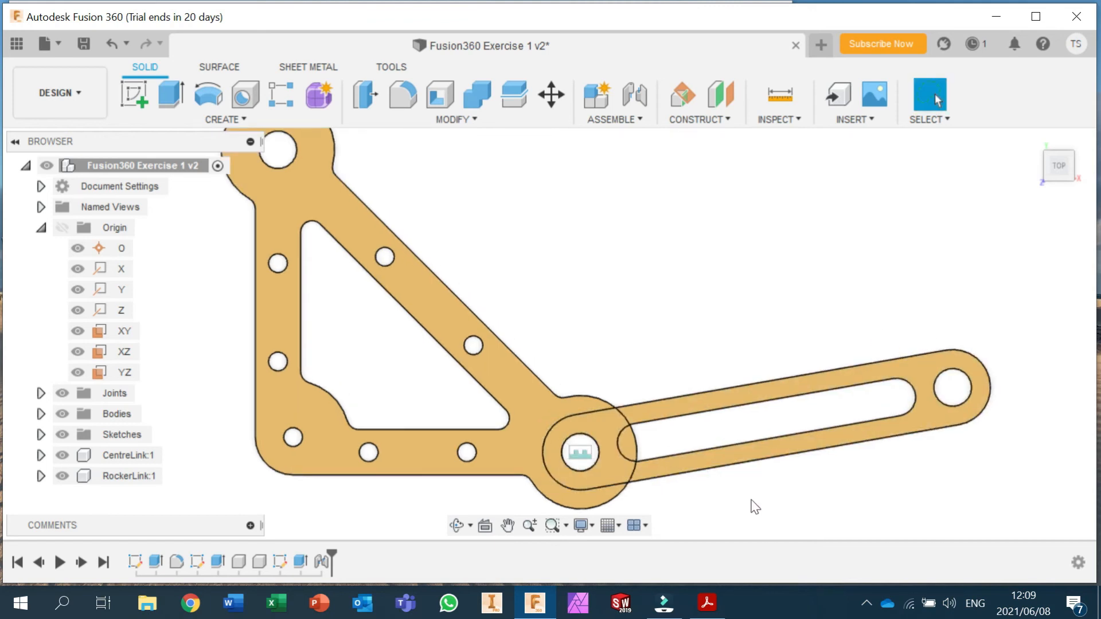
shift+middle_drag(757, 473, 771, 423)
scroll(788, 443, down, 3)
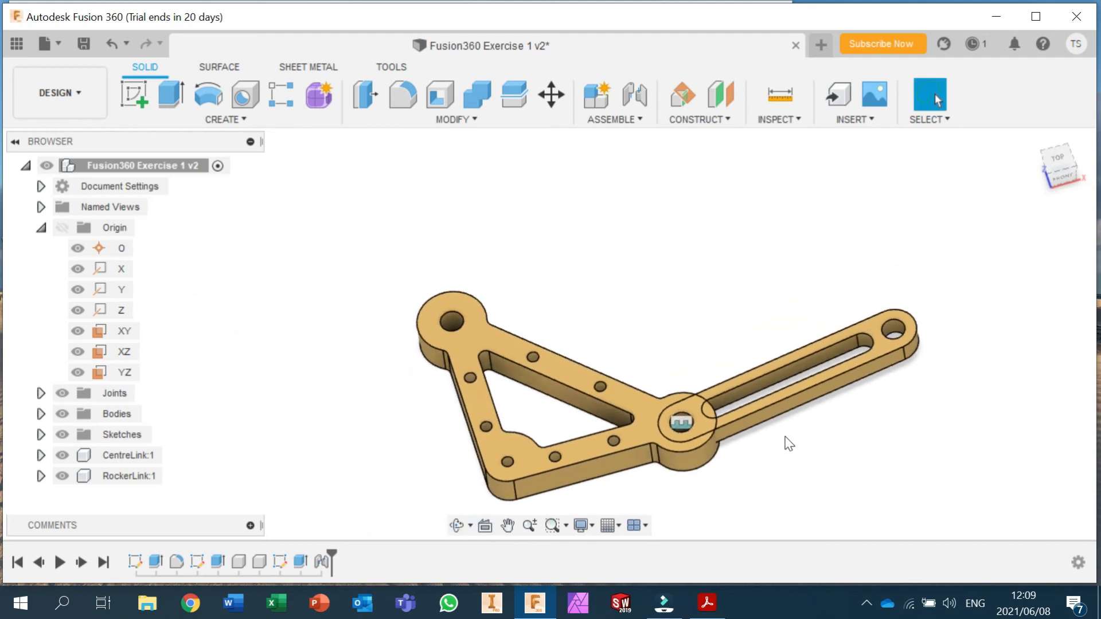
click(106, 43)
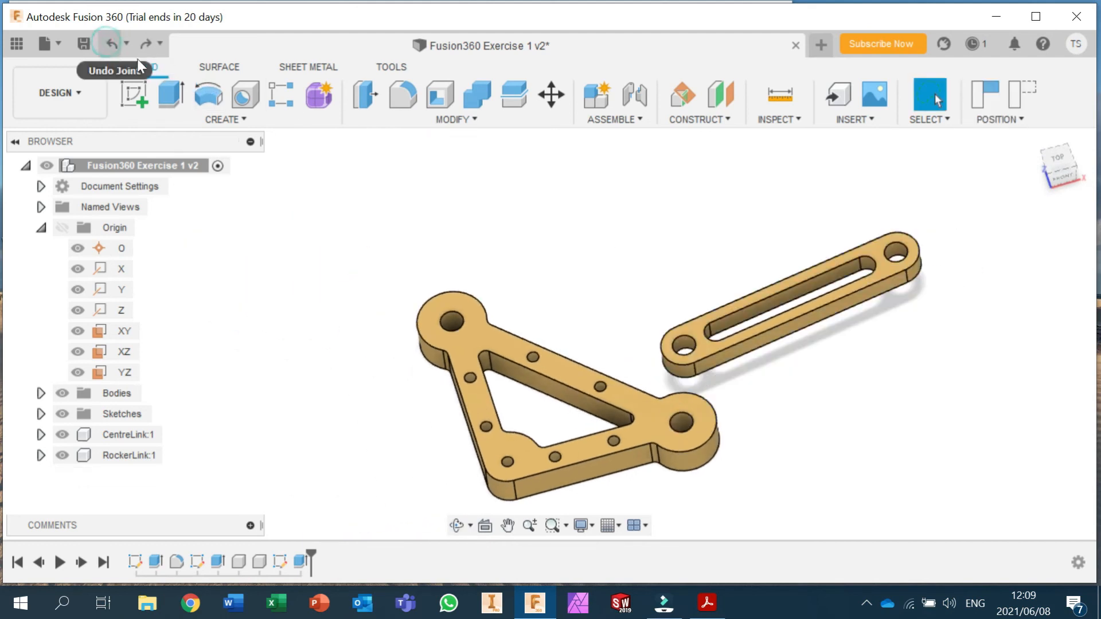
Step: Create a joint from the underside centre of the RockerLink's end hole to the top centre of the web plate's adjacent corner hole
click(638, 120)
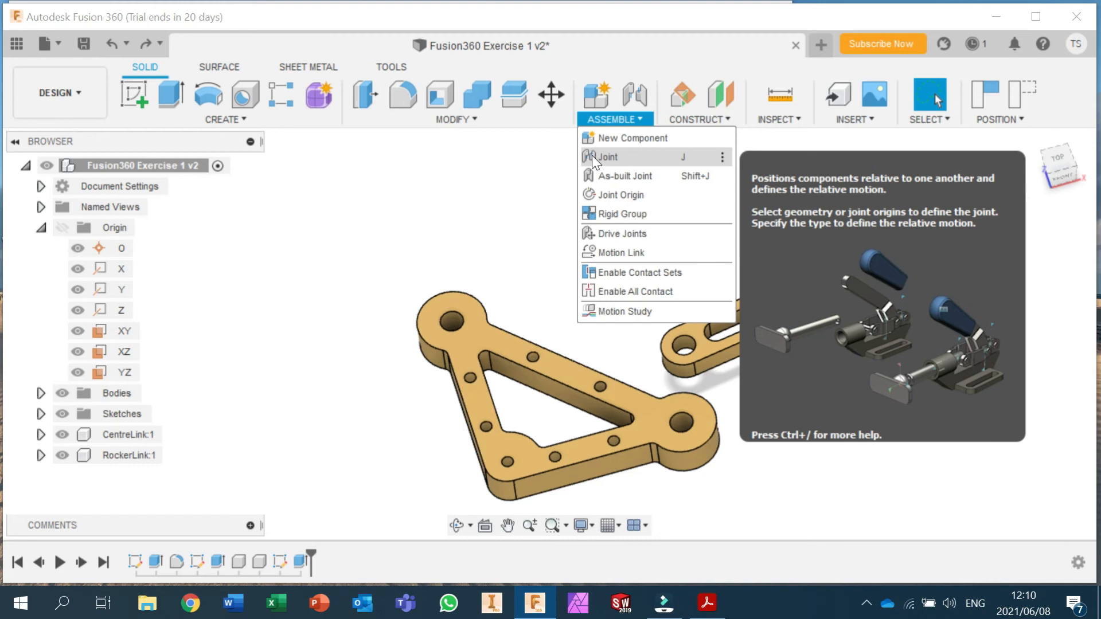
click(592, 156)
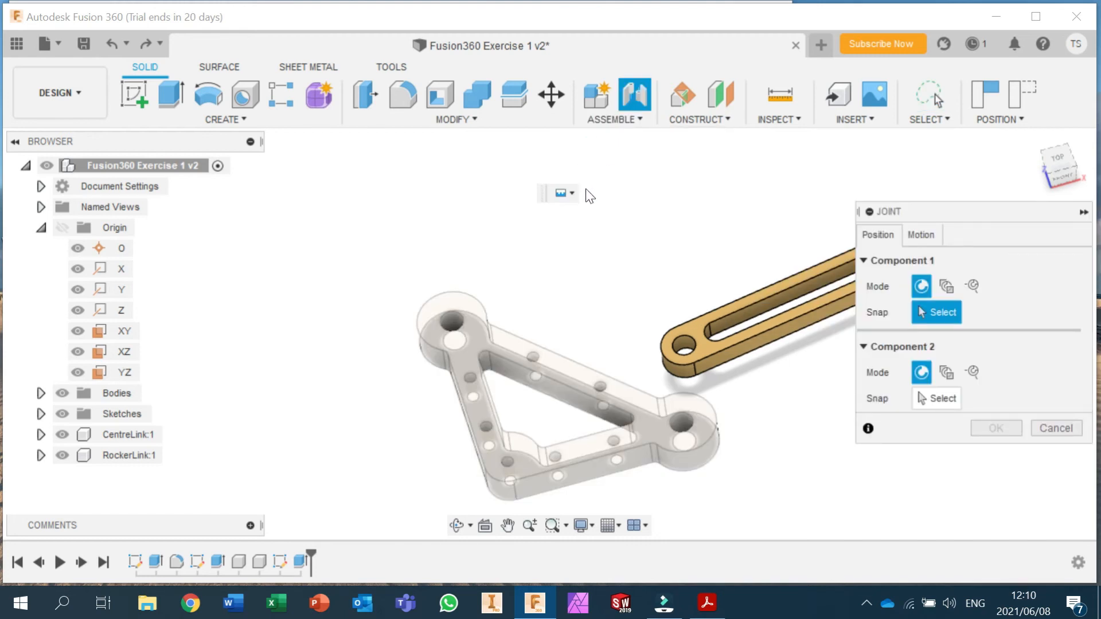
scroll(684, 413, up, 3)
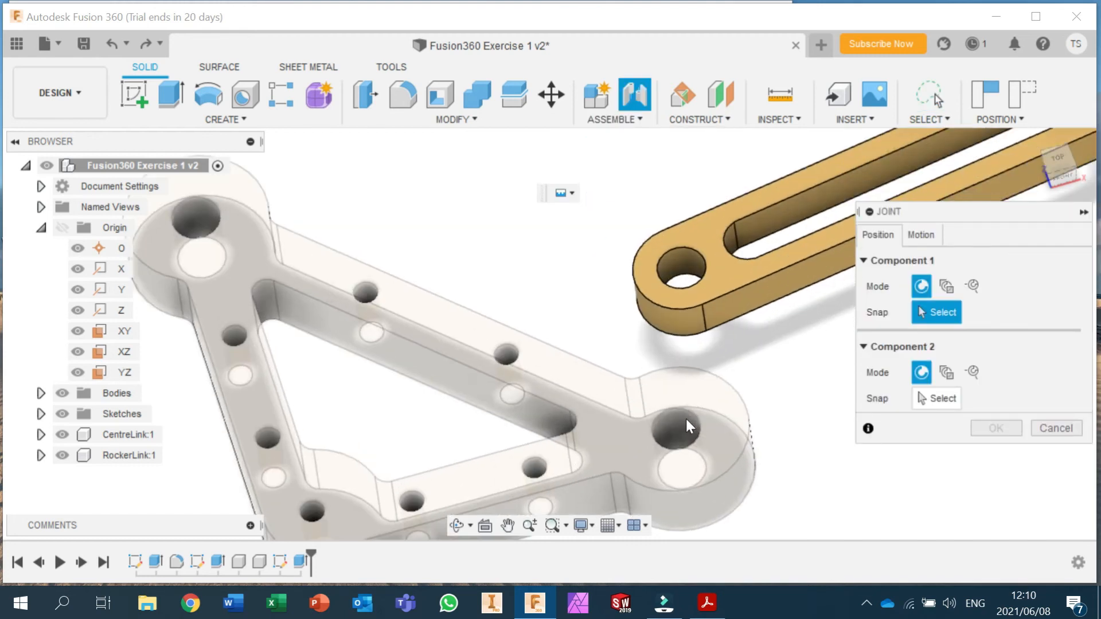
click(679, 275)
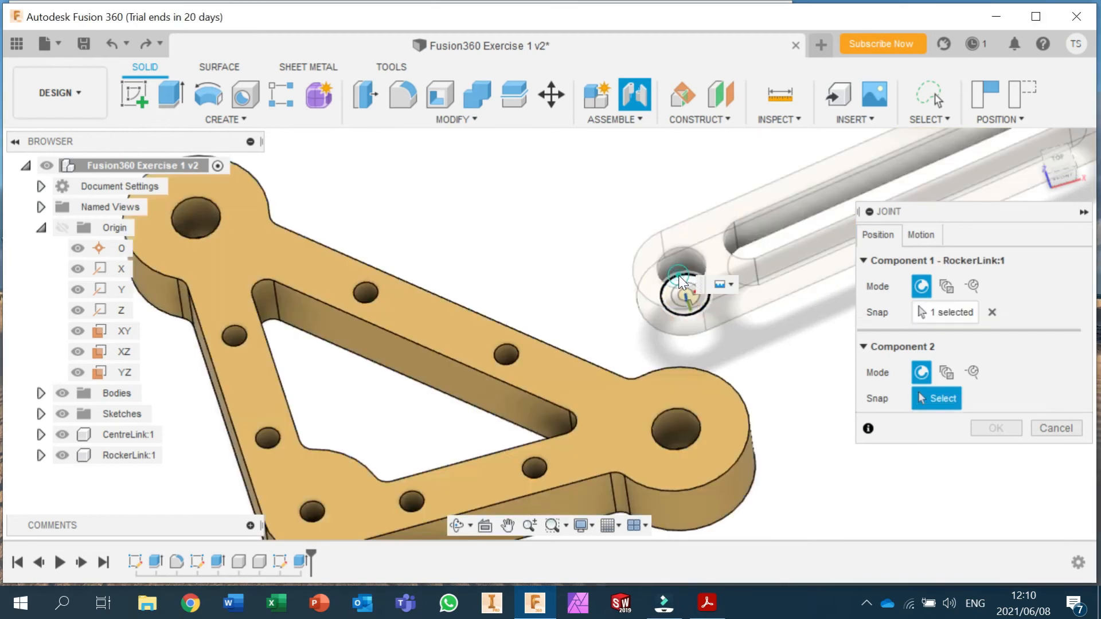
click(696, 415)
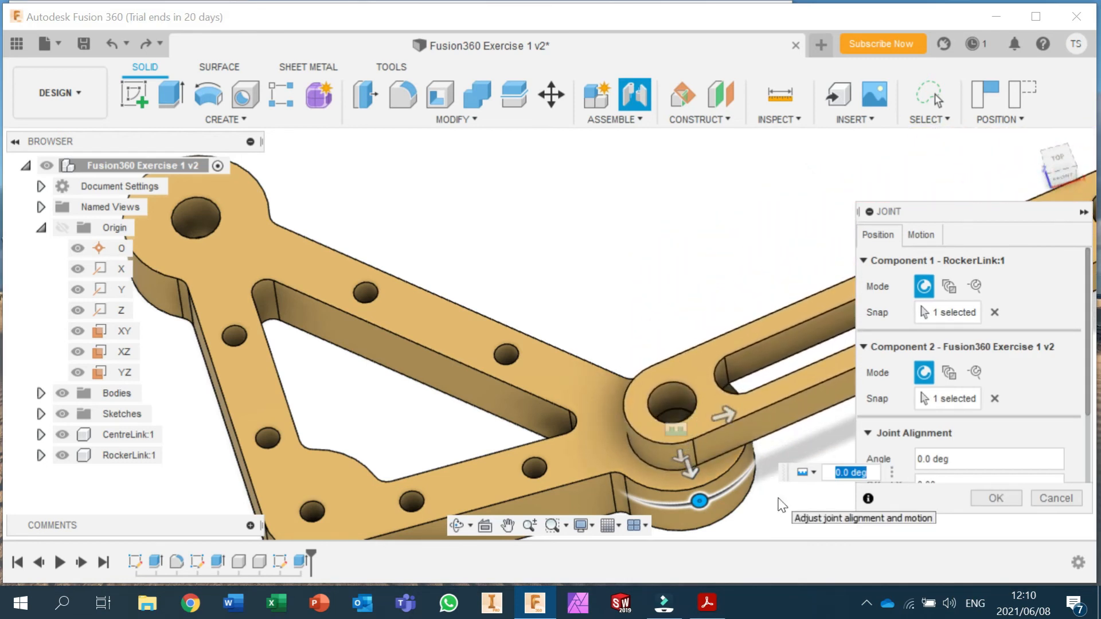
click(1006, 496)
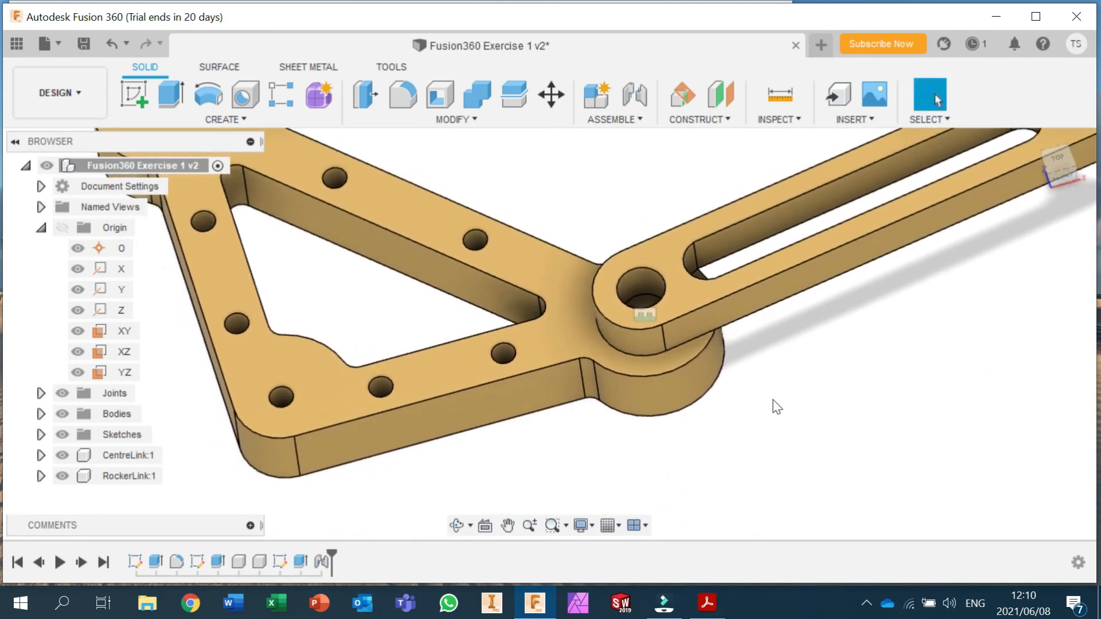
Step: Inspect how the jointed RockerLink sits on the web plate's corner from several angles
shift+middle_drag(749, 332, 690, 349)
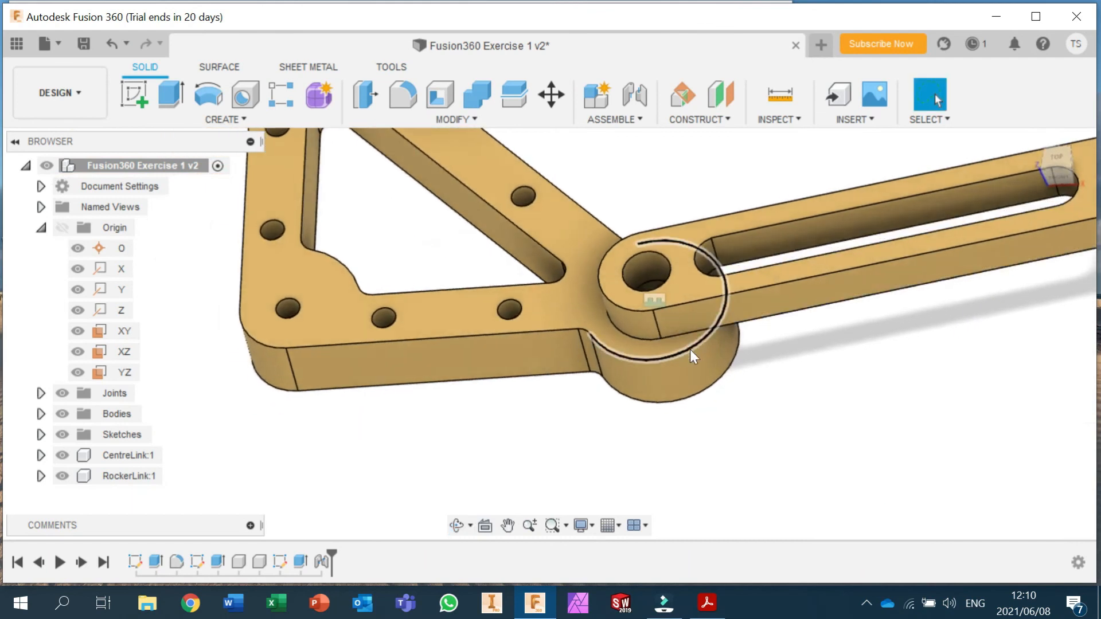
shift+middle_drag(963, 281, 936, 346)
click(1046, 212)
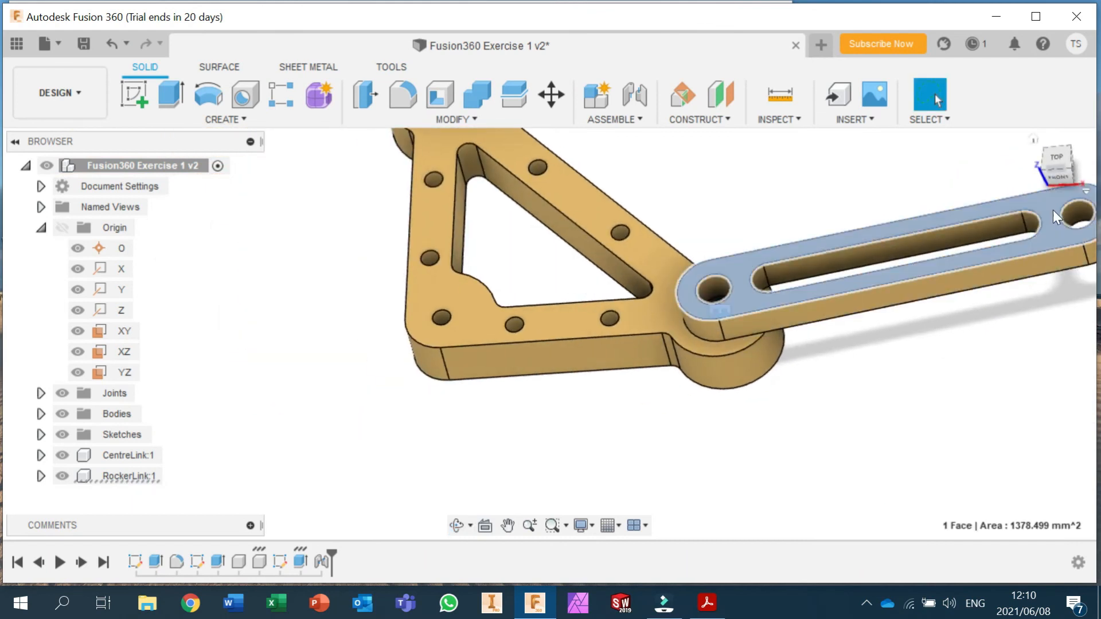
click(1029, 186)
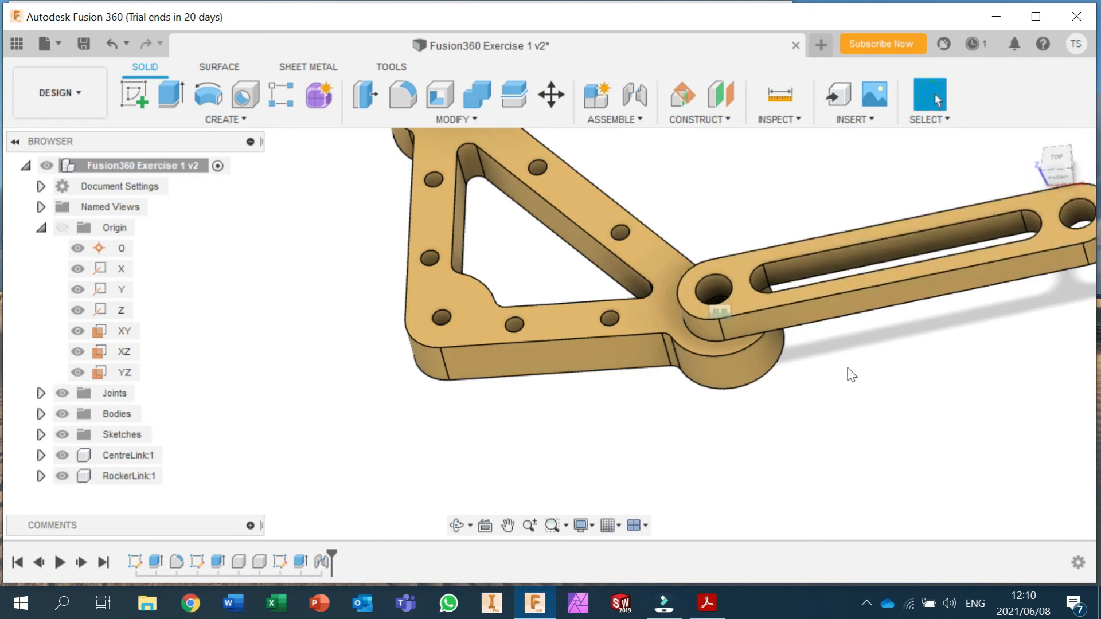
middle_drag(848, 374, 609, 441)
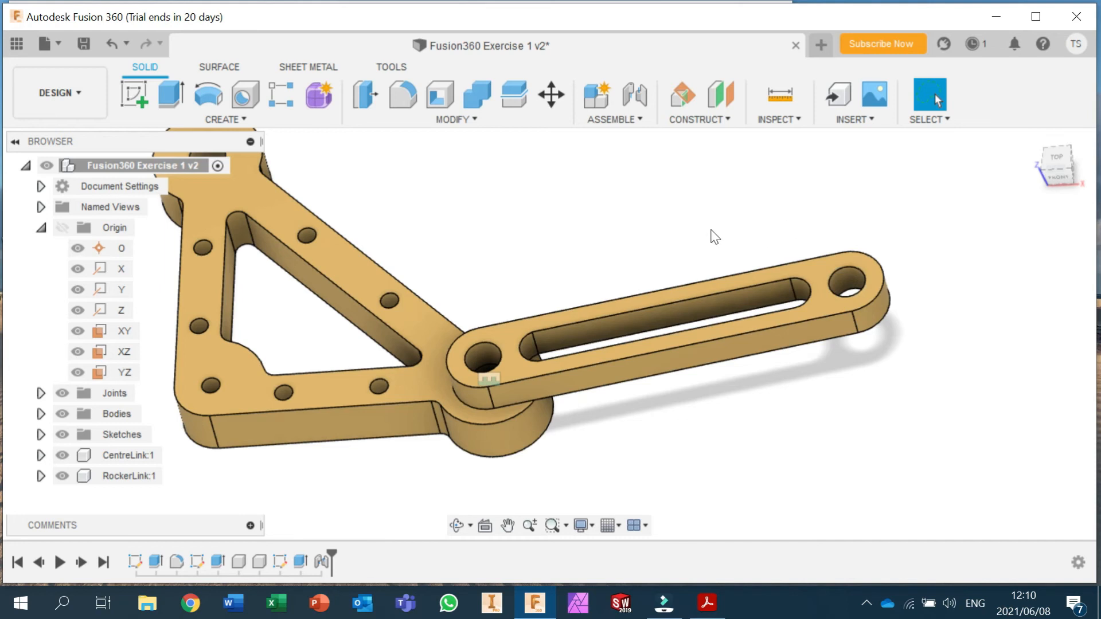
scroll(640, 270, down, 2)
middle_drag(604, 225, 666, 286)
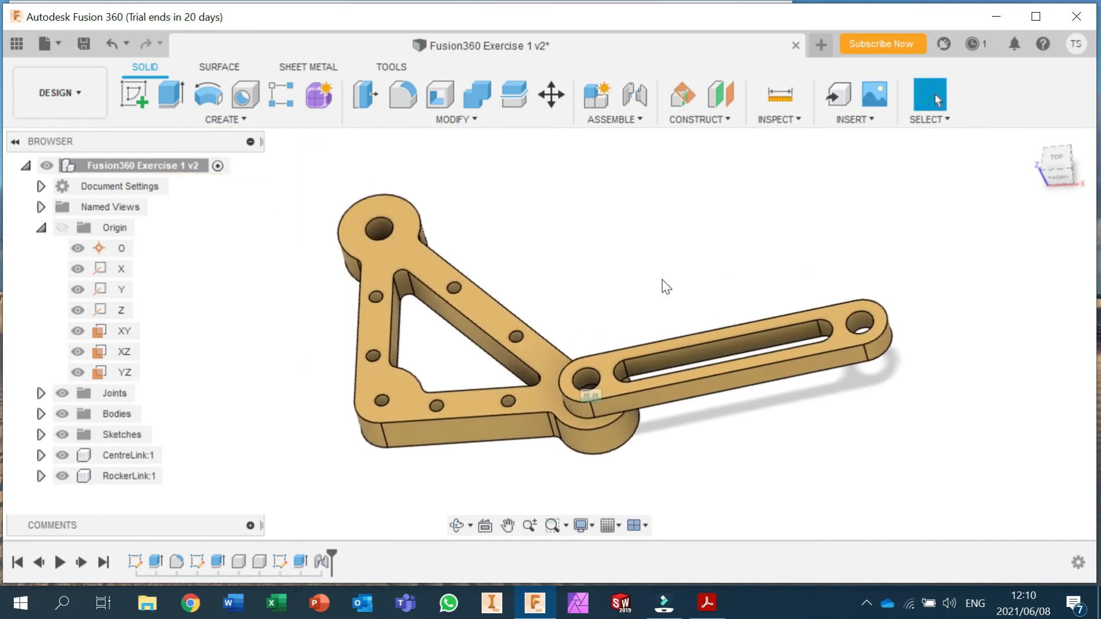
Step: Activate the CentreLink component with the assembly in top view
click(1058, 161)
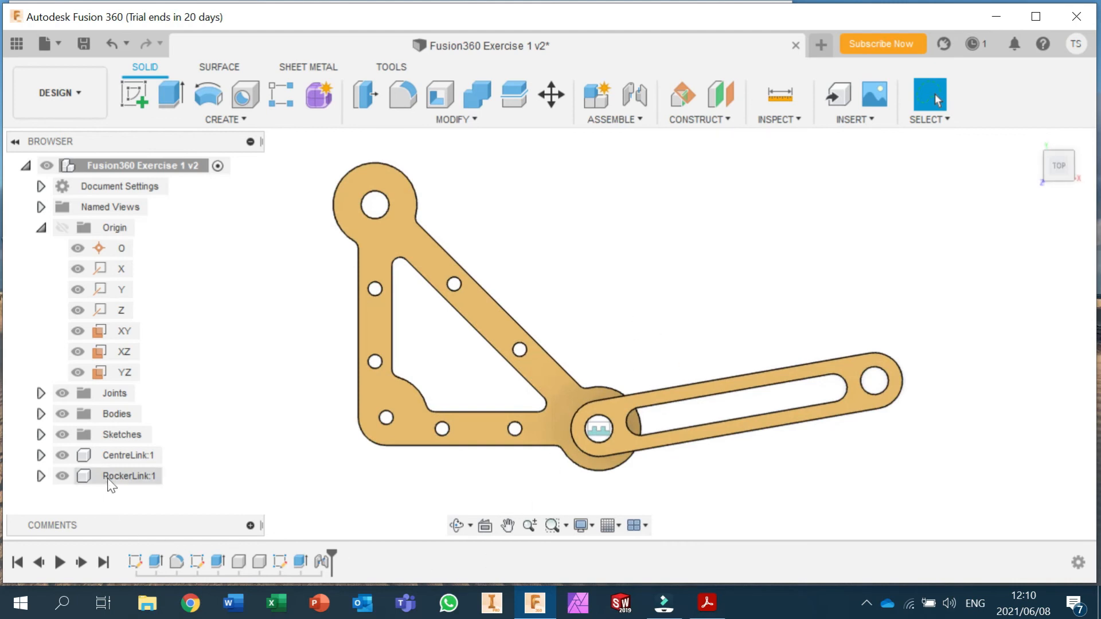
click(113, 454)
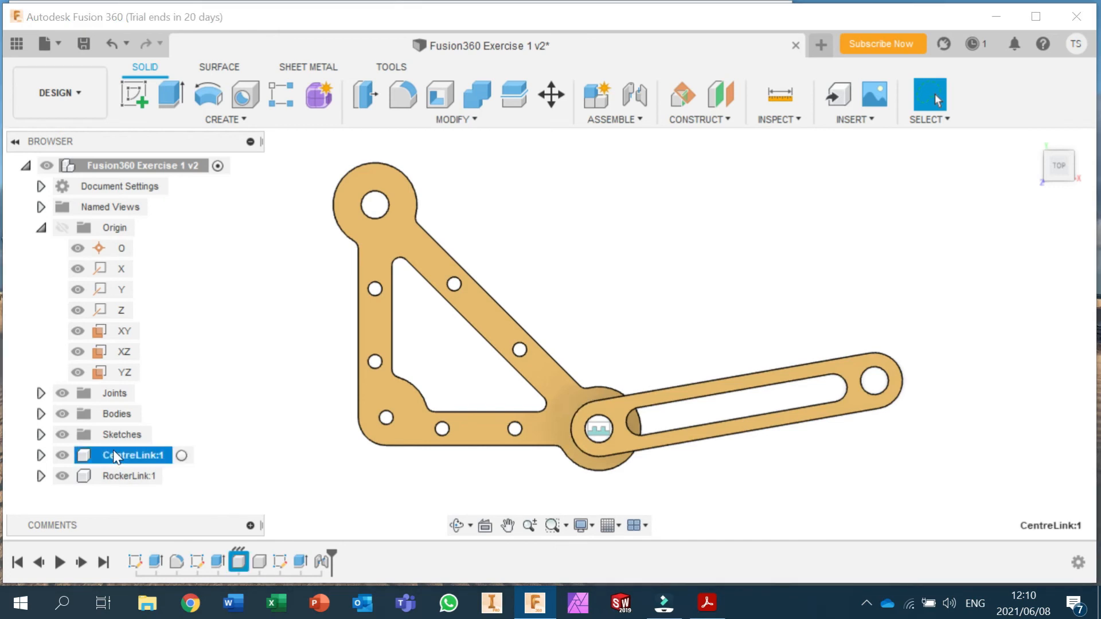
click(181, 456)
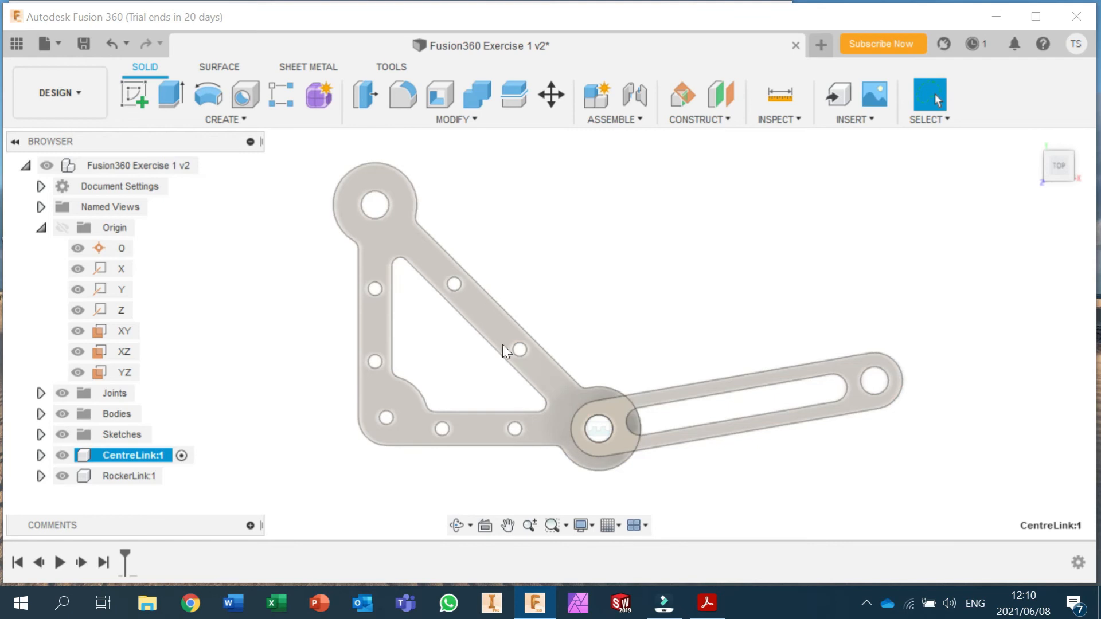
Step: Switch to the PDF drawing in Acrobat Reader and look up the CENTERLINK dimensions
click(709, 604)
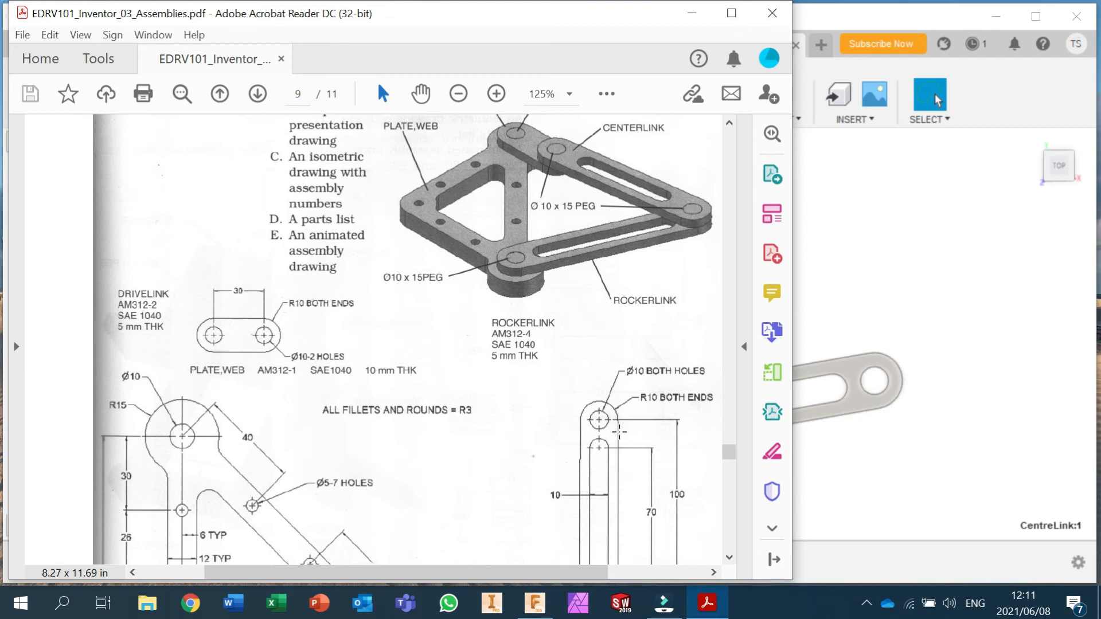
scroll(619, 414, up, 2)
scroll(620, 421, down, 7)
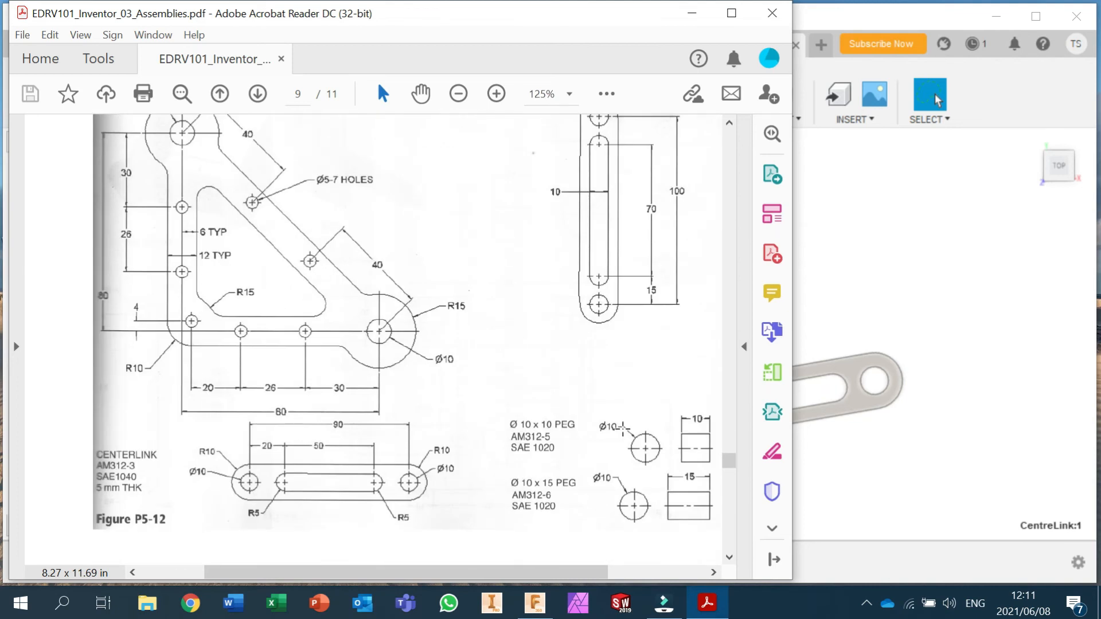
scroll(622, 427, down, 2)
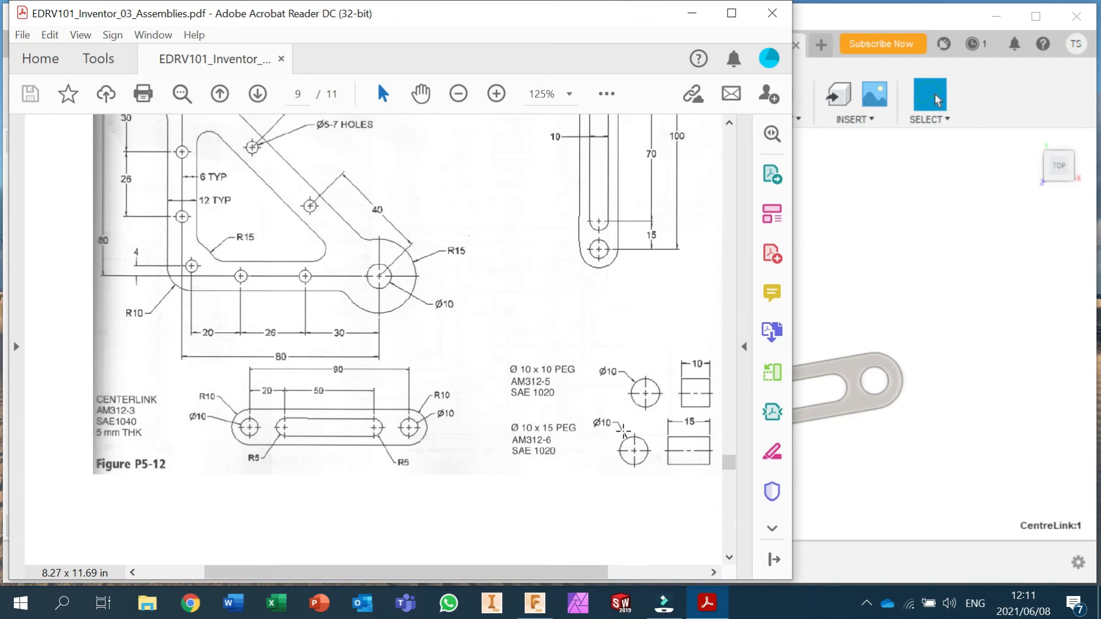
Step: Return to Fusion 360, start a sketch on the RockerLink's top face and draw a 10 mm circle centred on its free-end hole
click(945, 238)
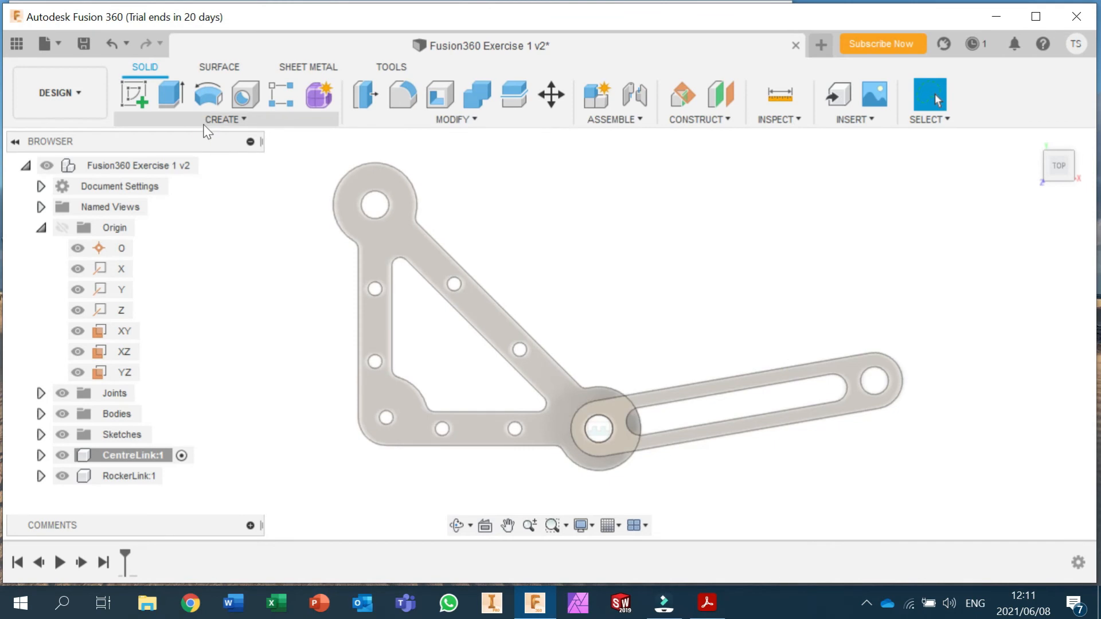
click(132, 92)
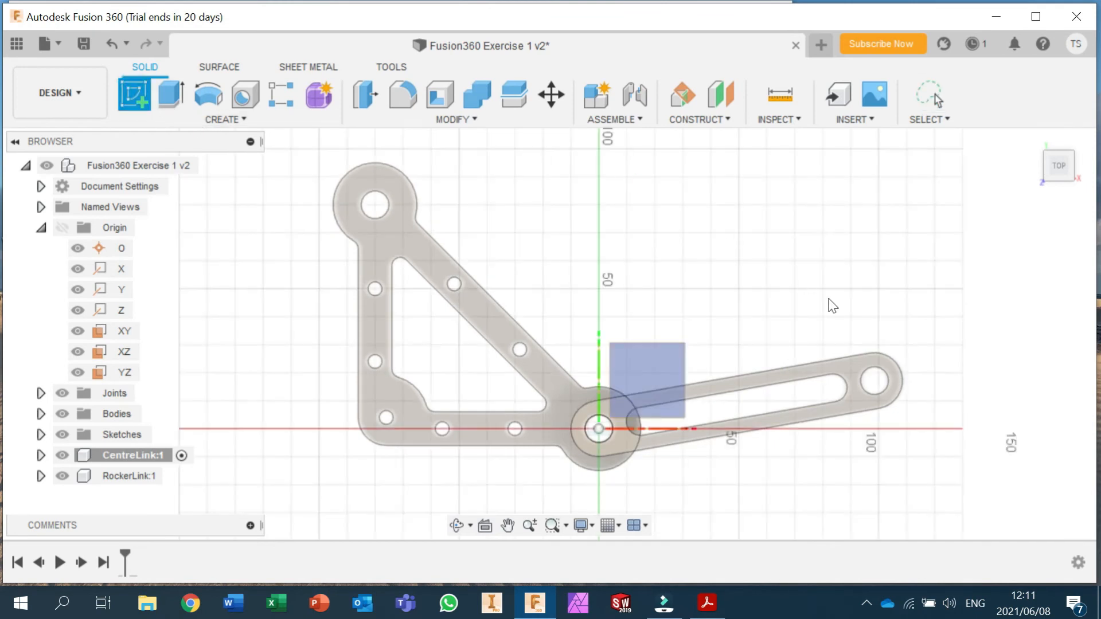
click(869, 368)
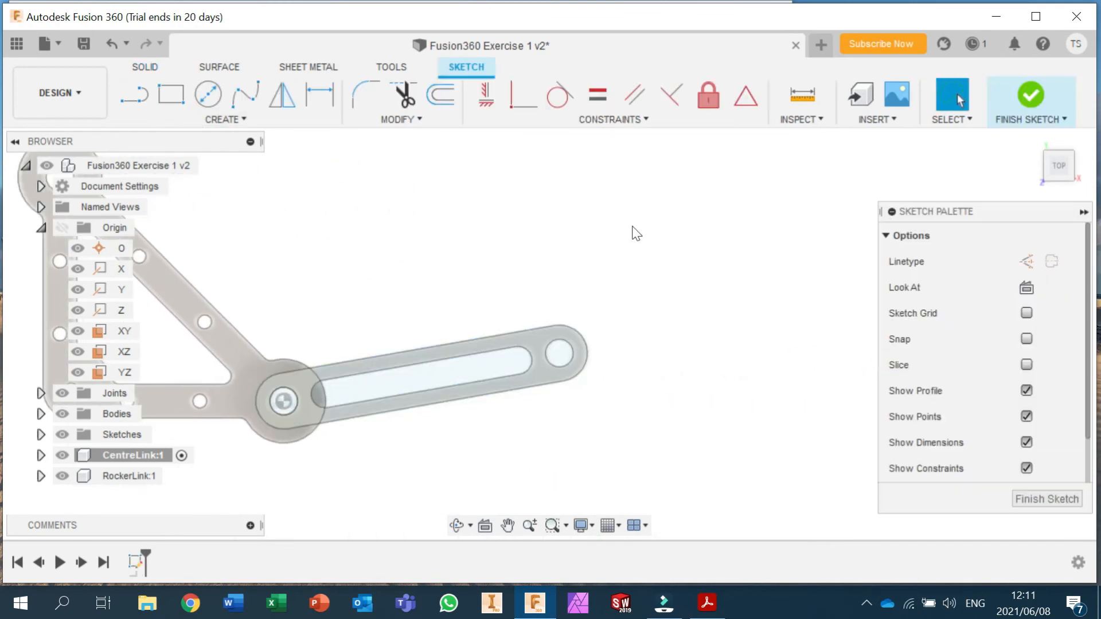
click(208, 99)
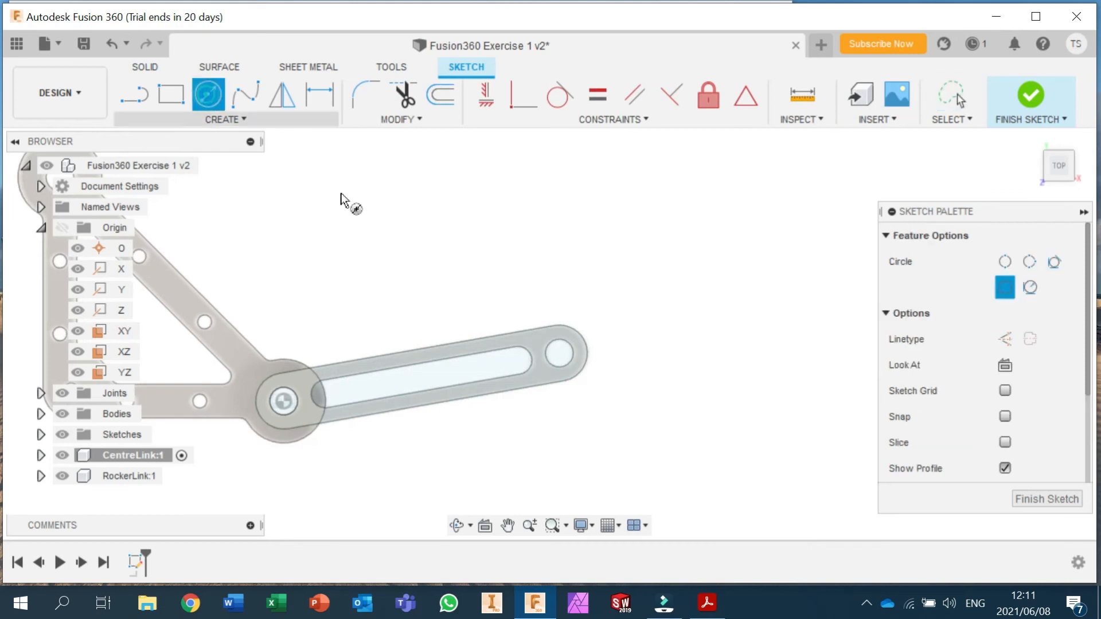
click(559, 353)
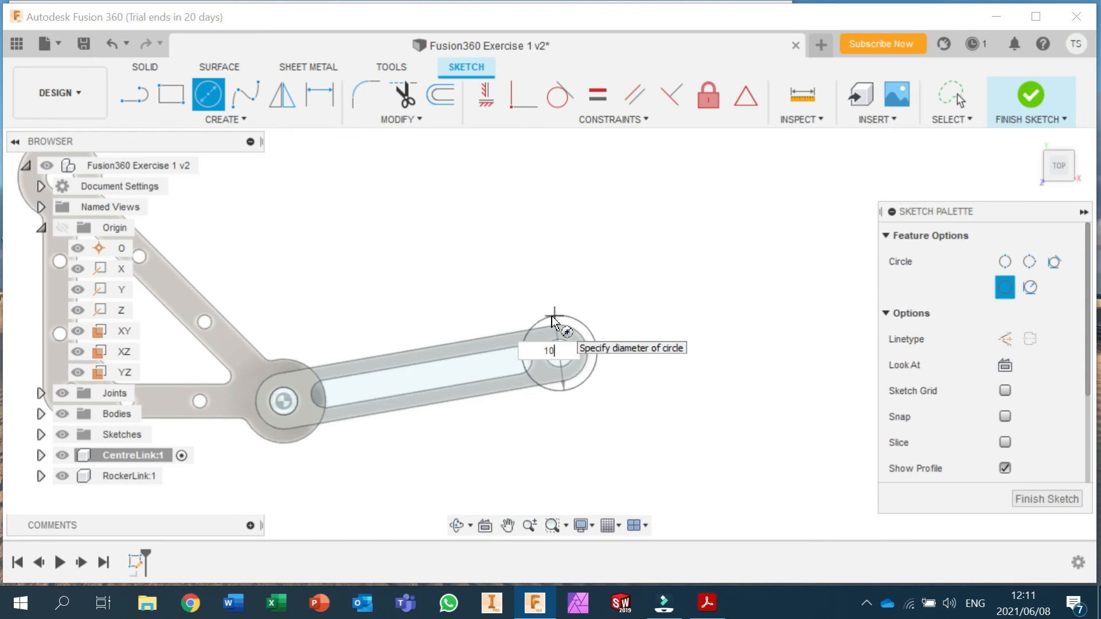
key(Return)
key(Escape)
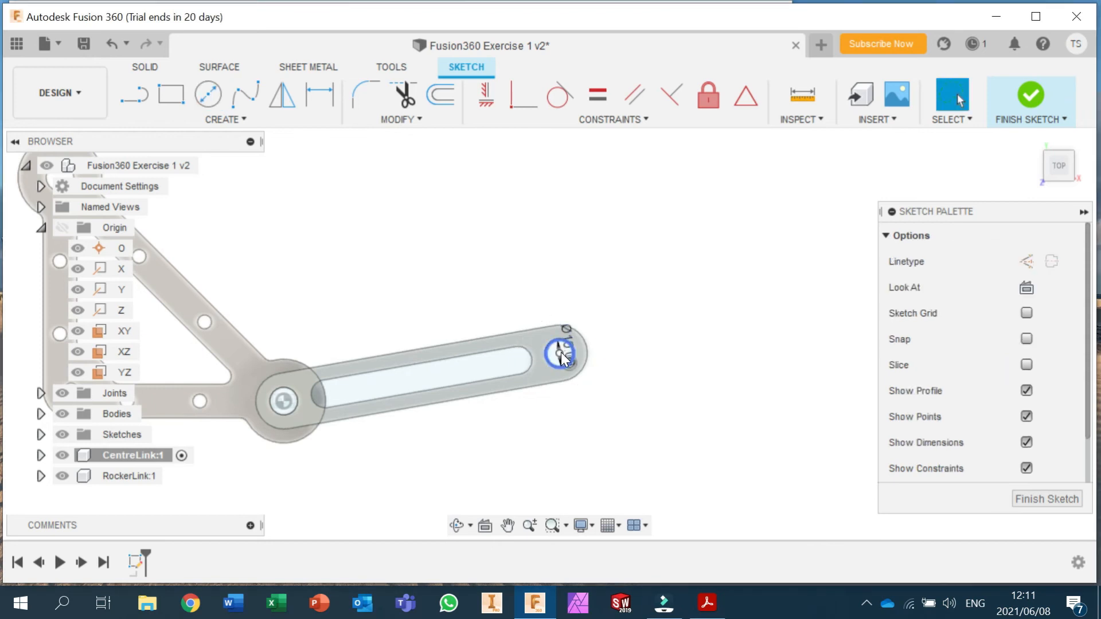
Step: Add a concentric circle around the free-end hole circle and dimension its diameter to 20 mm
click(208, 95)
click(560, 353)
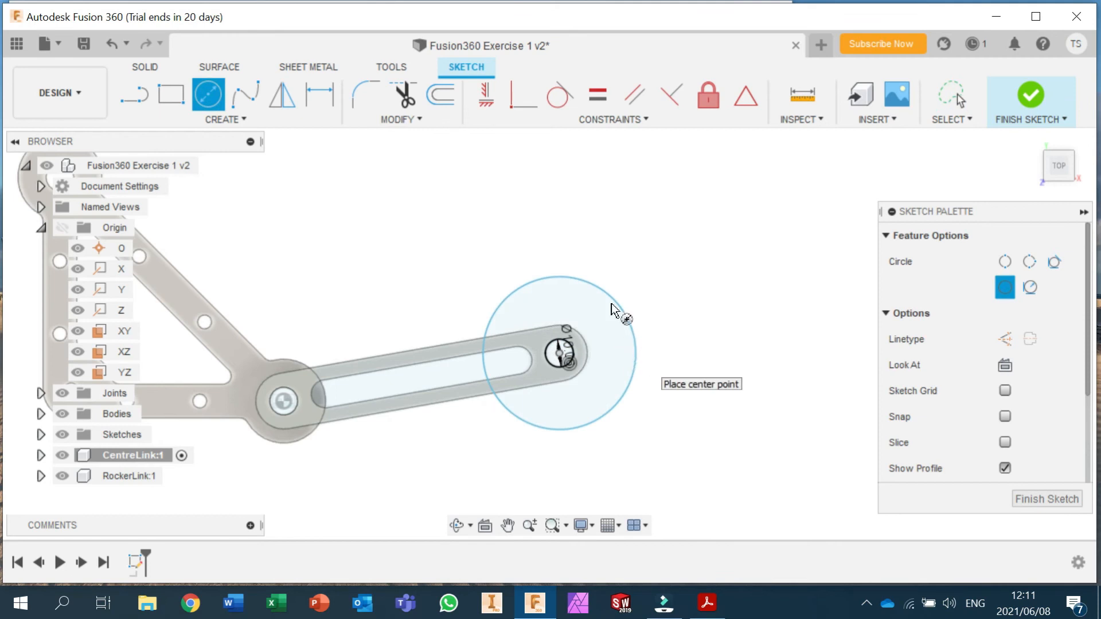
click(319, 95)
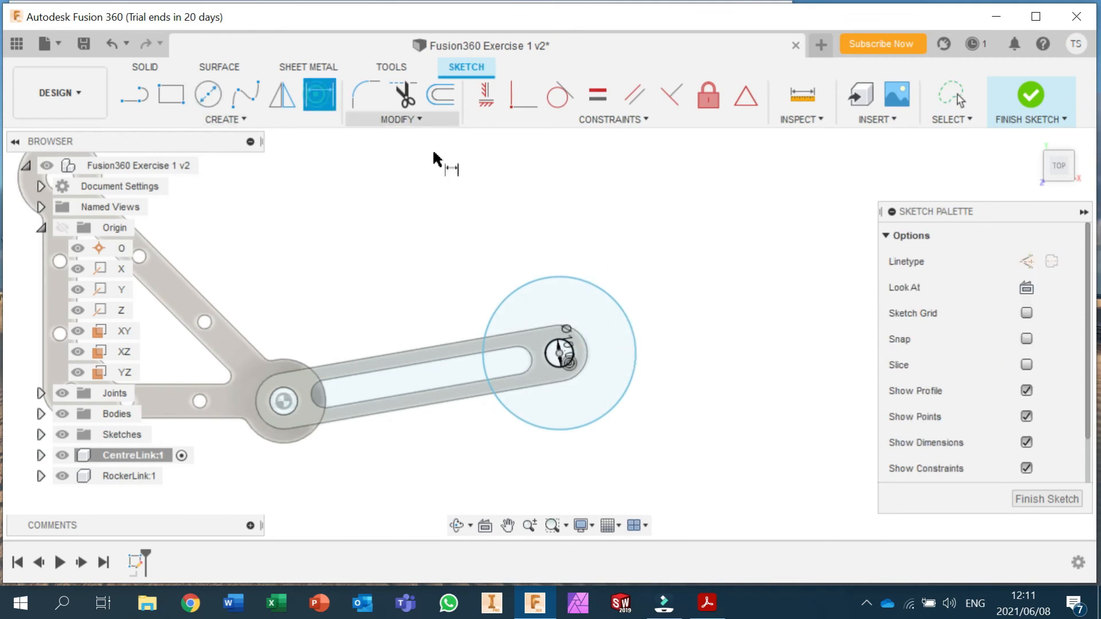
click(580, 283)
click(680, 275)
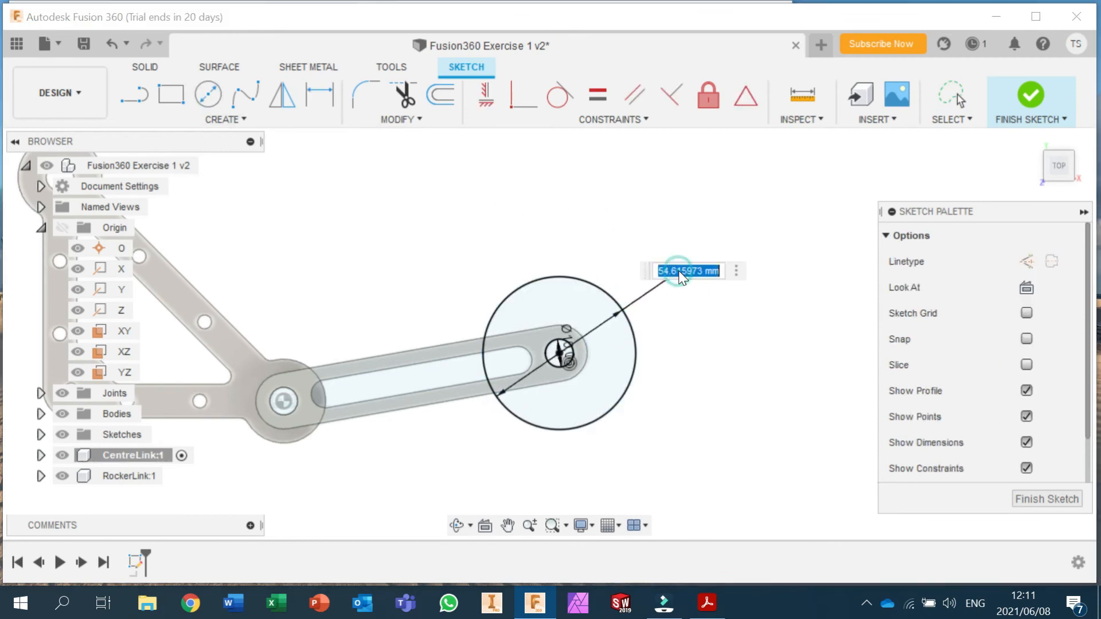
text(20)
key(Return)
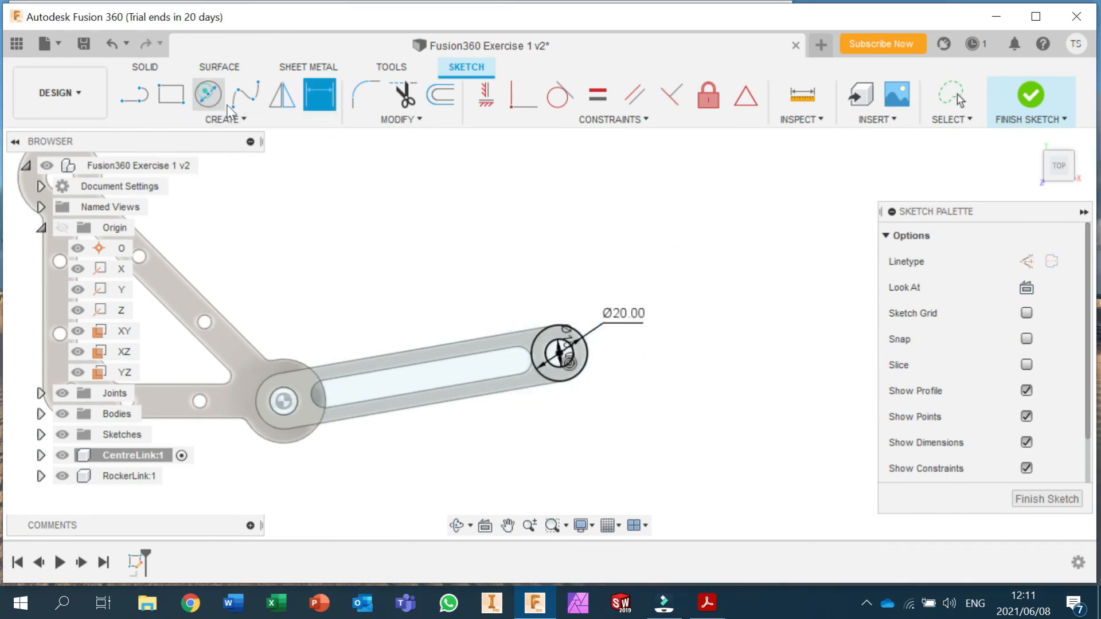
Step: Draw concentric 10 mm and 20 mm circles in the open area above the RockerLink for the CentreLink's other end
click(208, 94)
click(378, 174)
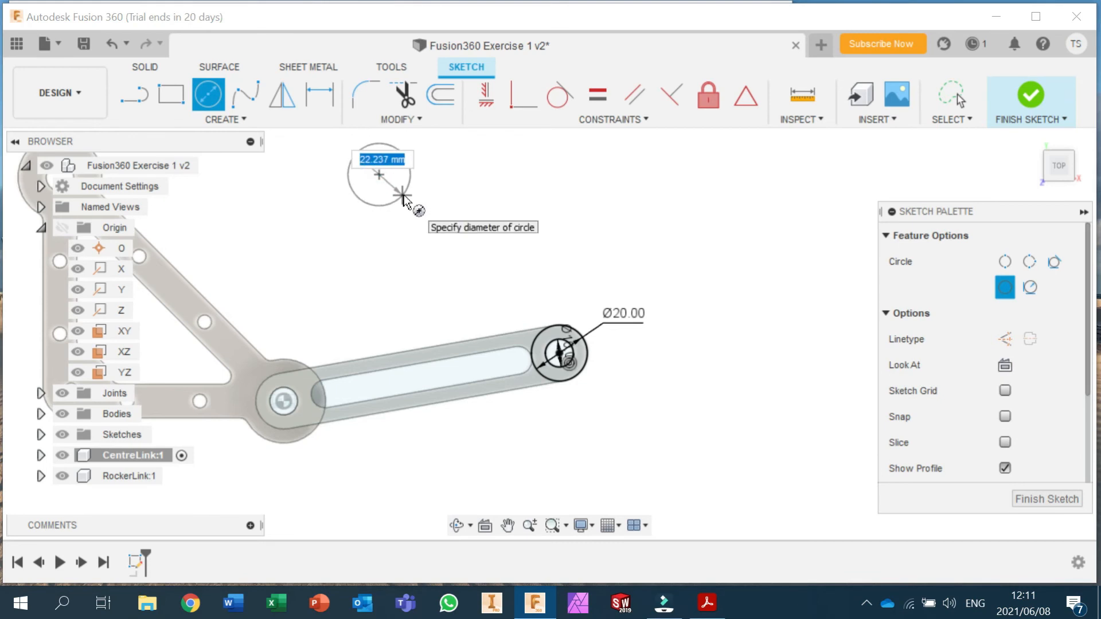
key(Return)
key(Escape)
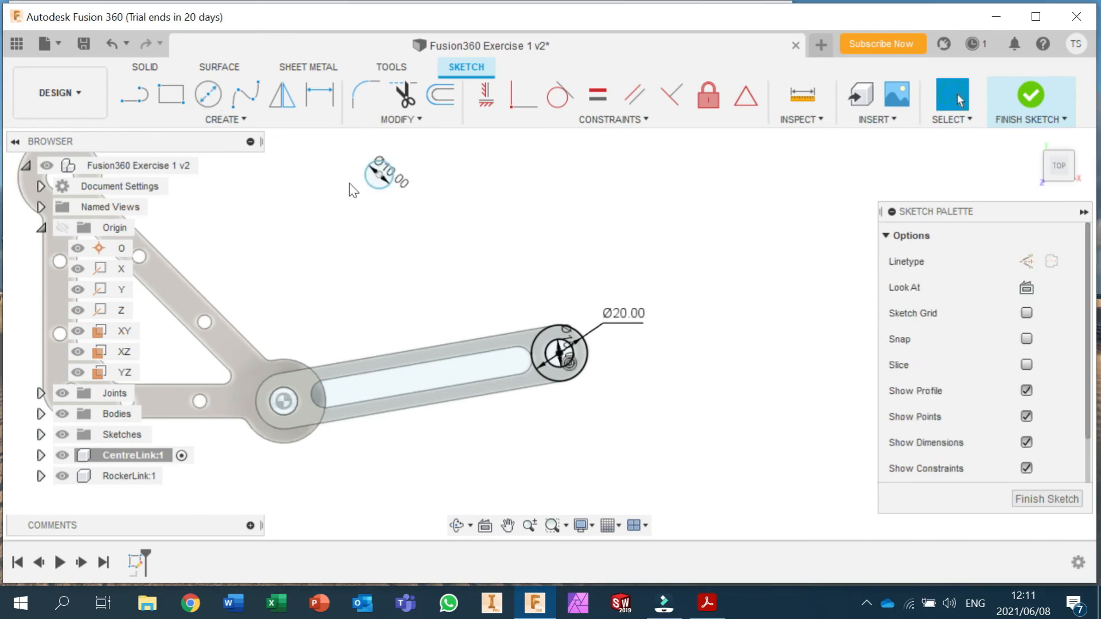
click(208, 99)
click(378, 174)
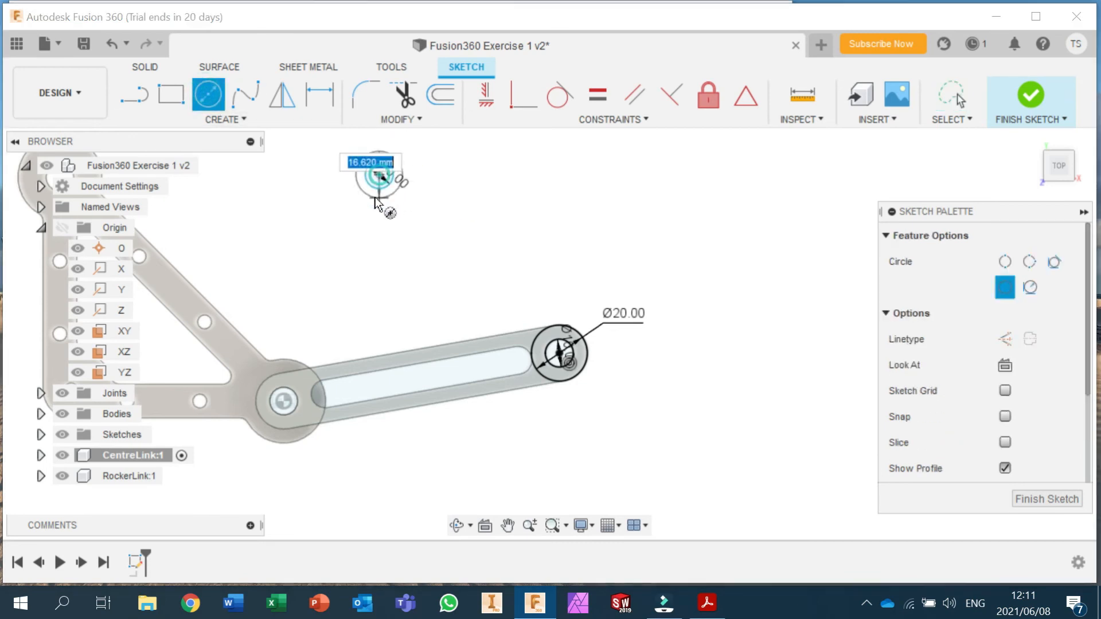
key(Return)
key(Escape)
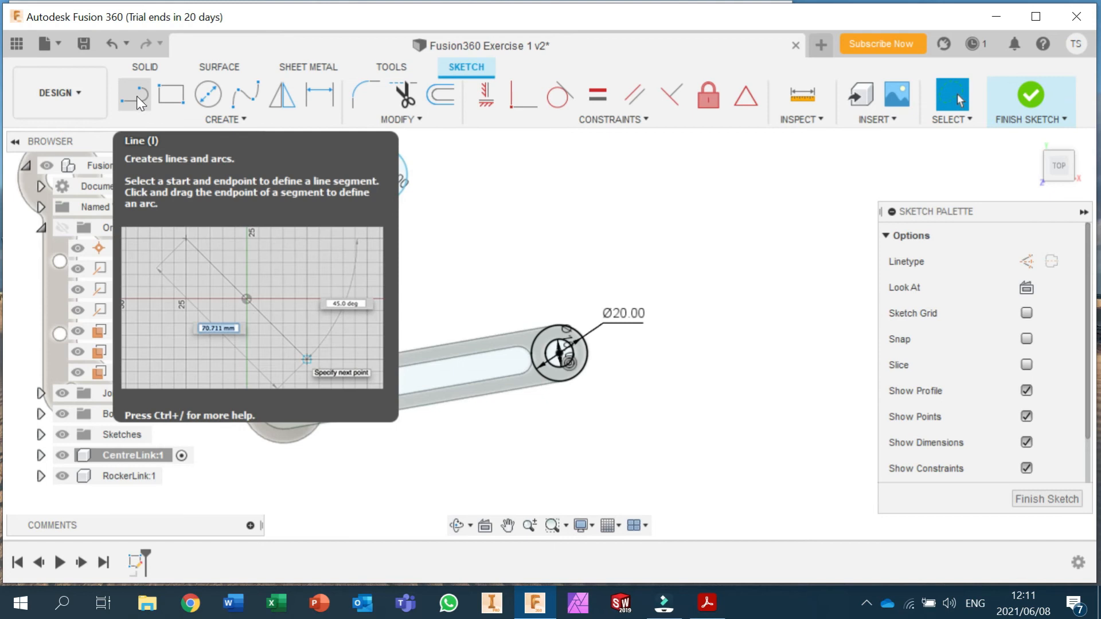
Step: Dimension the centre distance between the two circle pairs to 90 mm and move the dimension clear of the geometry
click(319, 94)
click(383, 164)
click(554, 348)
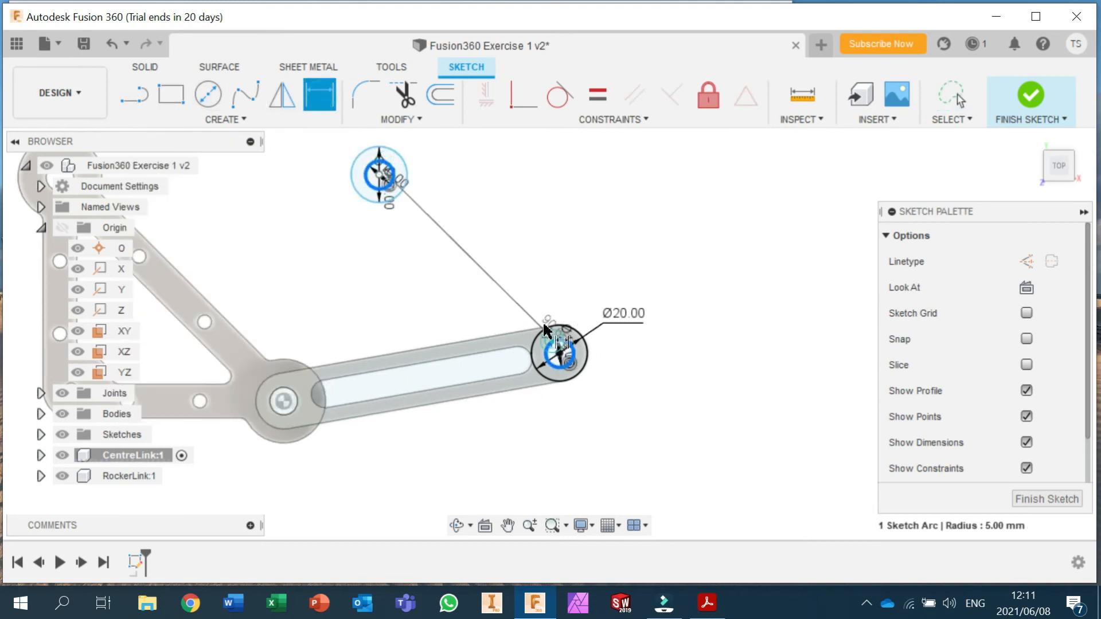
click(503, 284)
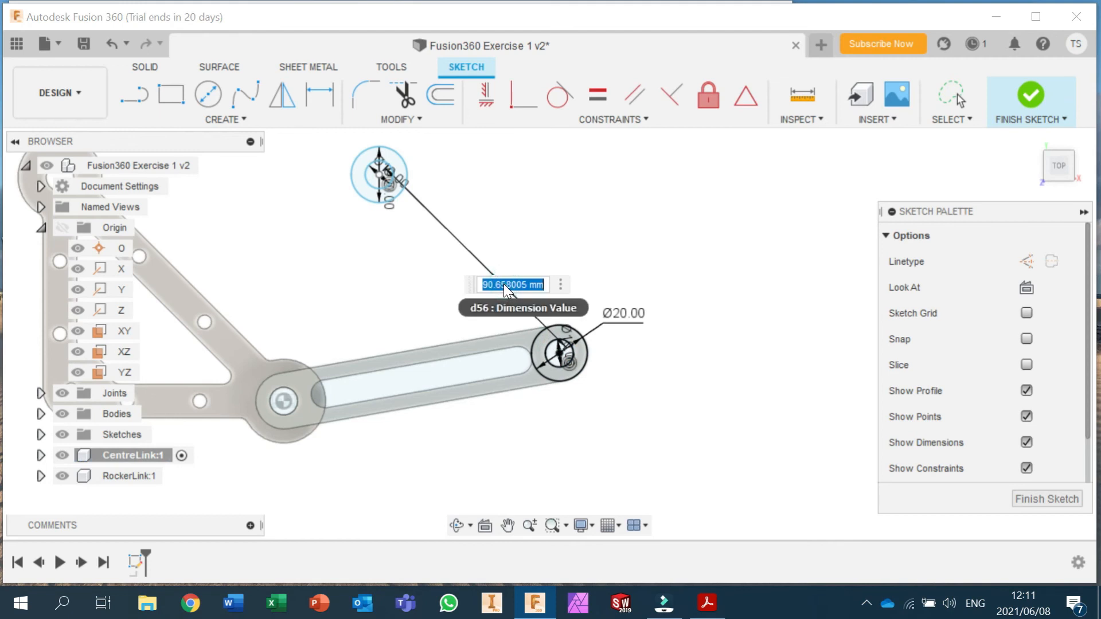
text(90)
key(Return)
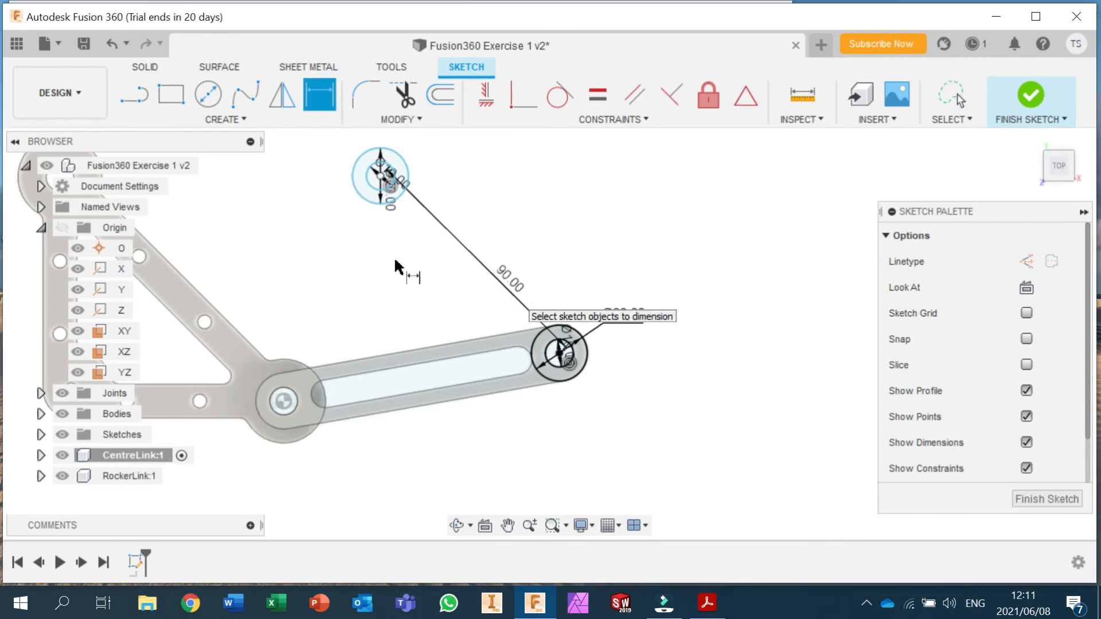
drag(510, 279, 545, 230)
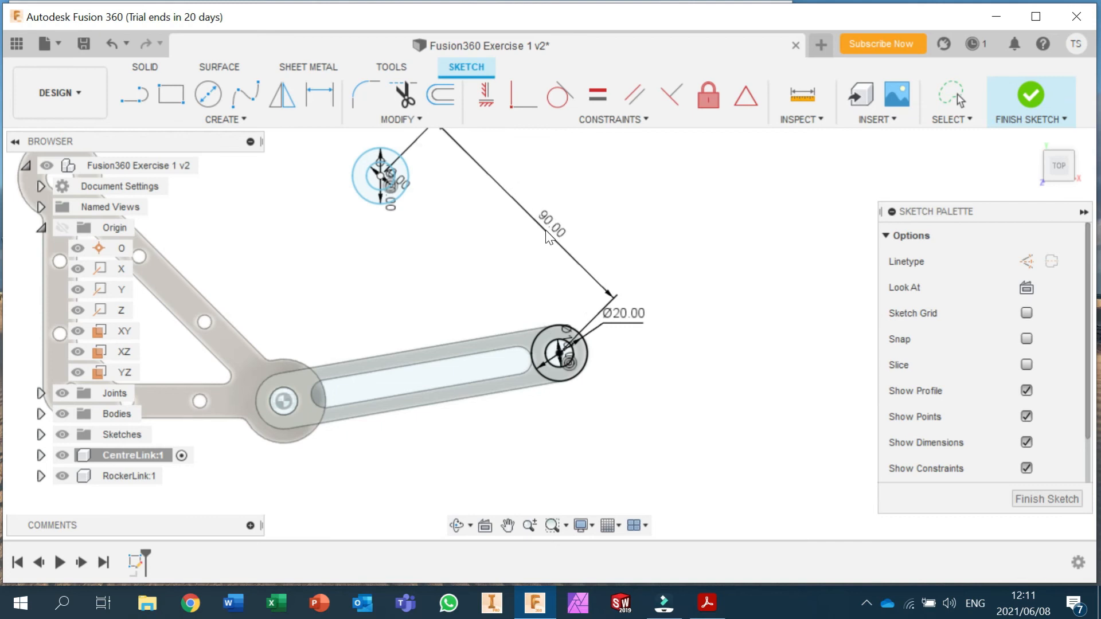
Step: Draw two straight lines joining the outer 20 mm circles, one along each side of the CentreLink
key(Escape)
click(135, 97)
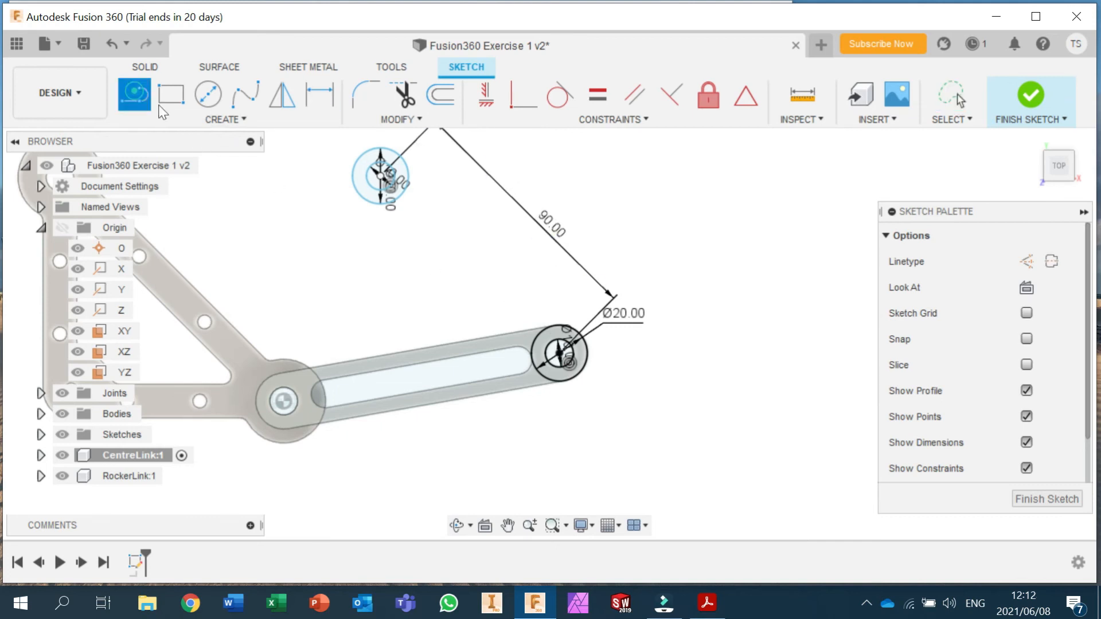
click(367, 200)
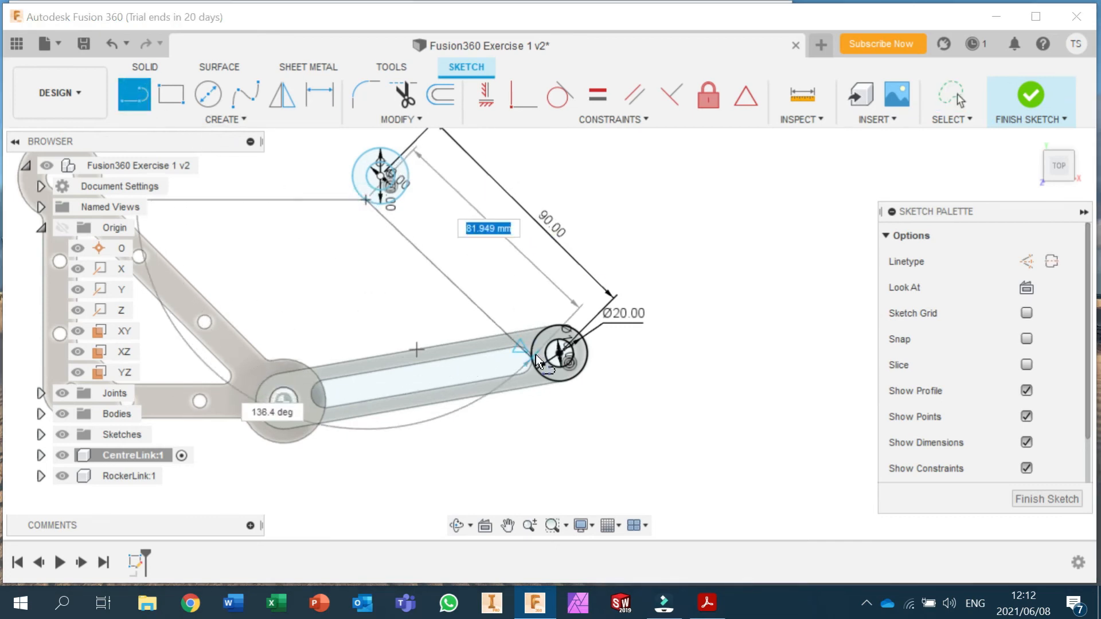
click(551, 382)
click(406, 166)
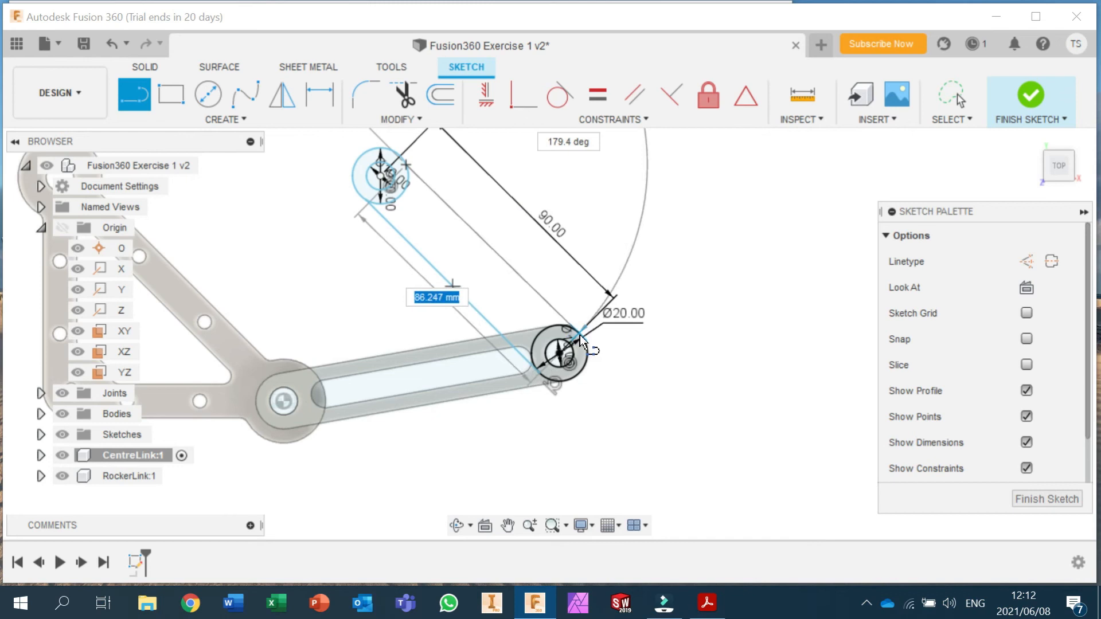
scroll(582, 350, up, 5)
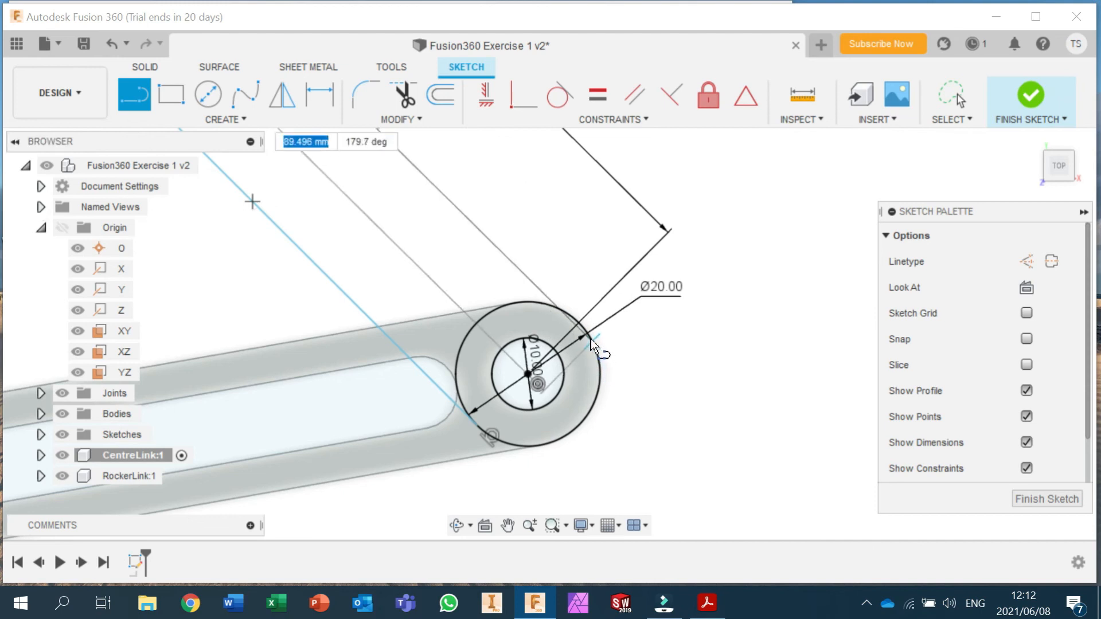
click(568, 313)
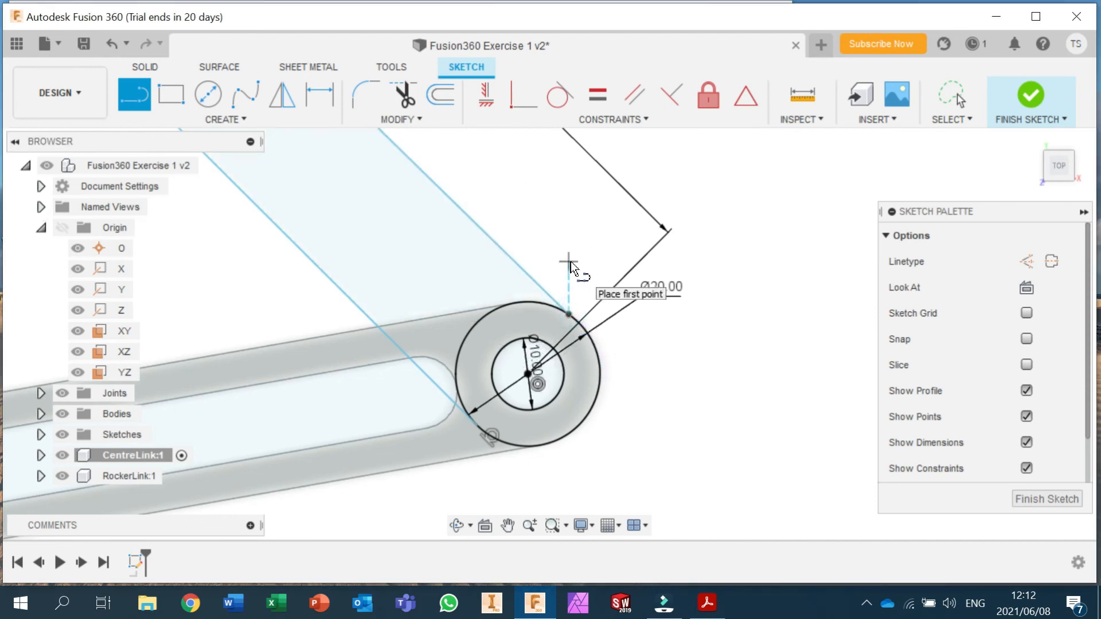
Step: Constrain the upper side line tangent to the 20 mm circle at the RockerLink end
scroll(572, 264, down, 6)
click(556, 91)
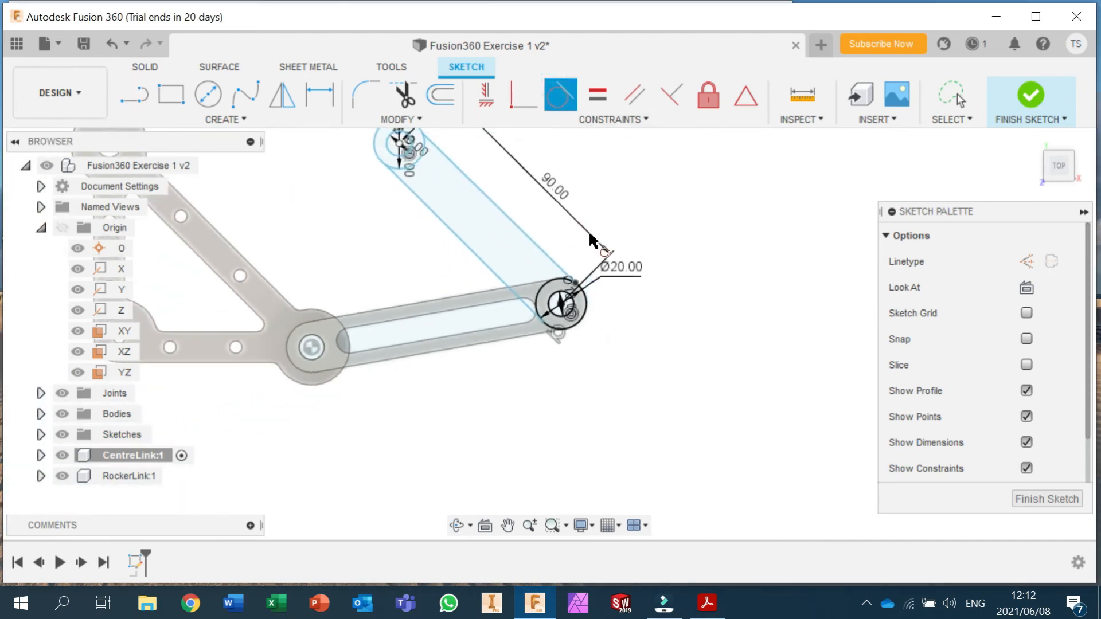
scroll(560, 307, up, 5)
click(531, 308)
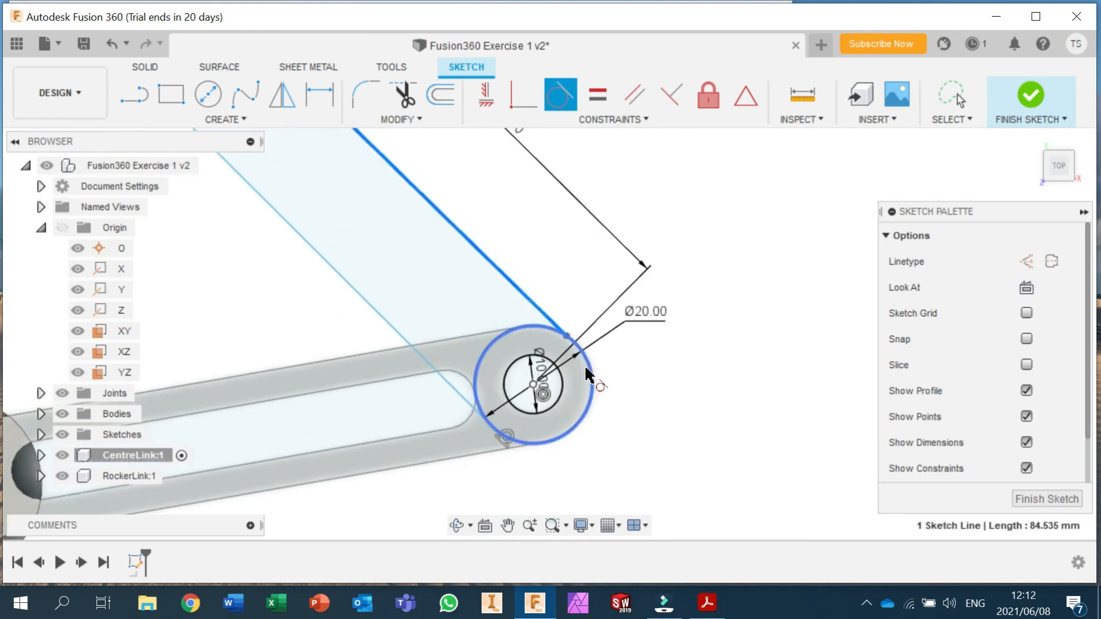
click(591, 380)
Step: Constrain both outer side lines tangent to the 20 mm circle at the CentreLink's other end
scroll(436, 326, down, 4)
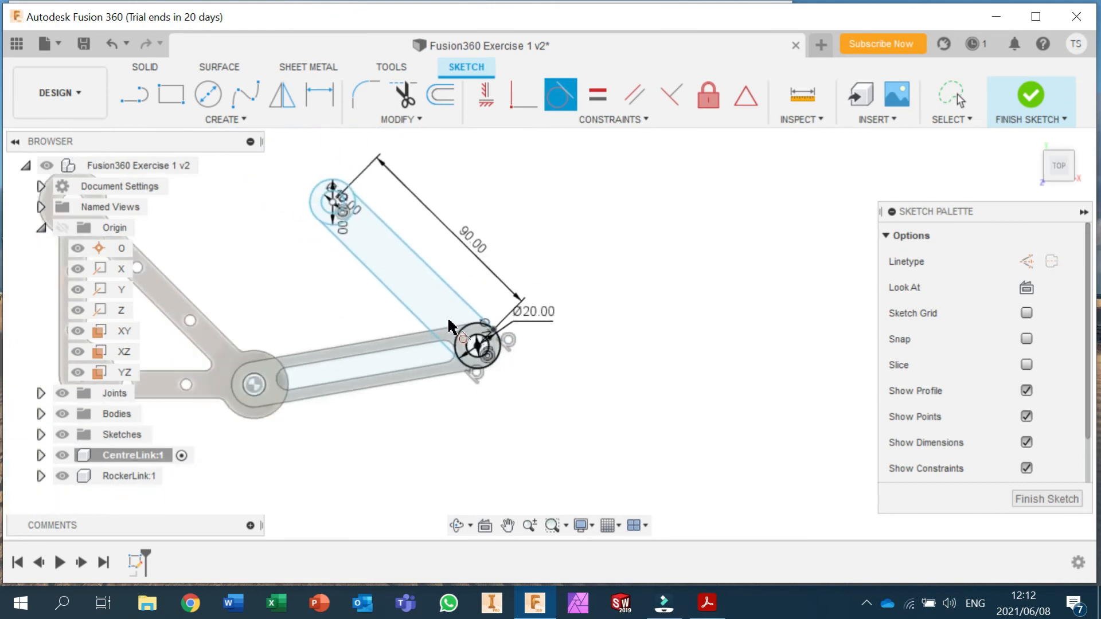
middle_drag(405, 218, 522, 331)
scroll(481, 344, up, 3)
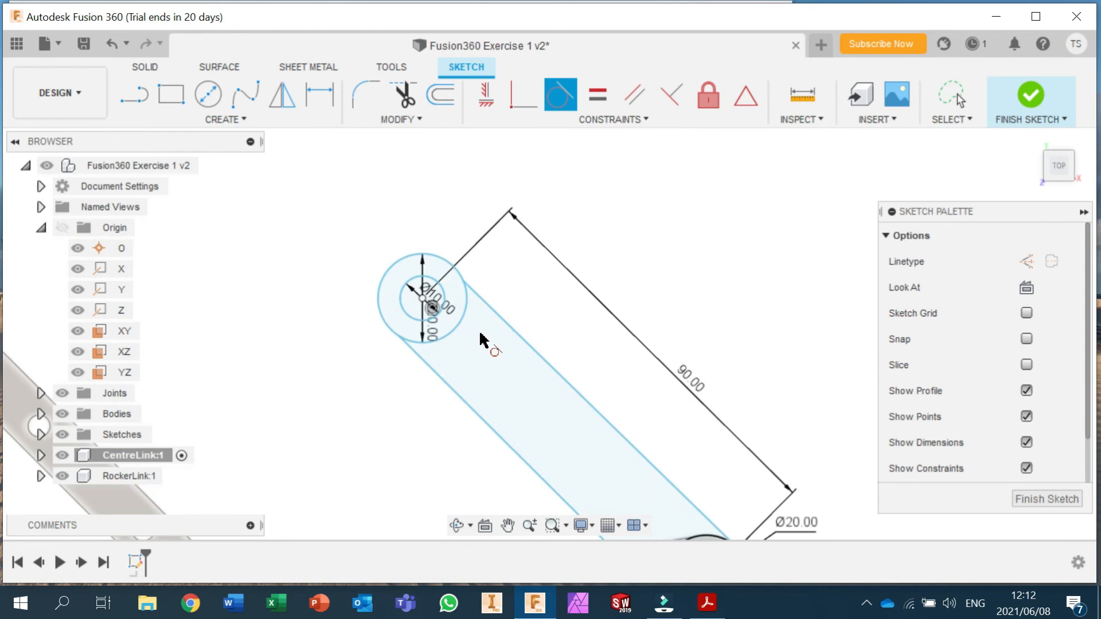
click(422, 358)
click(414, 342)
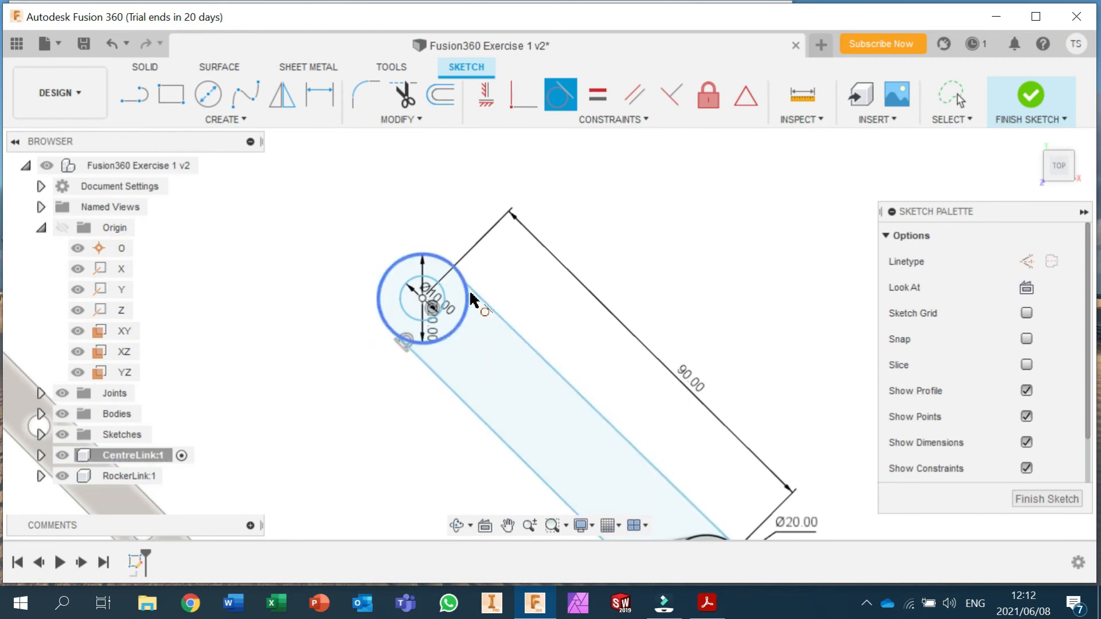
click(475, 298)
click(466, 288)
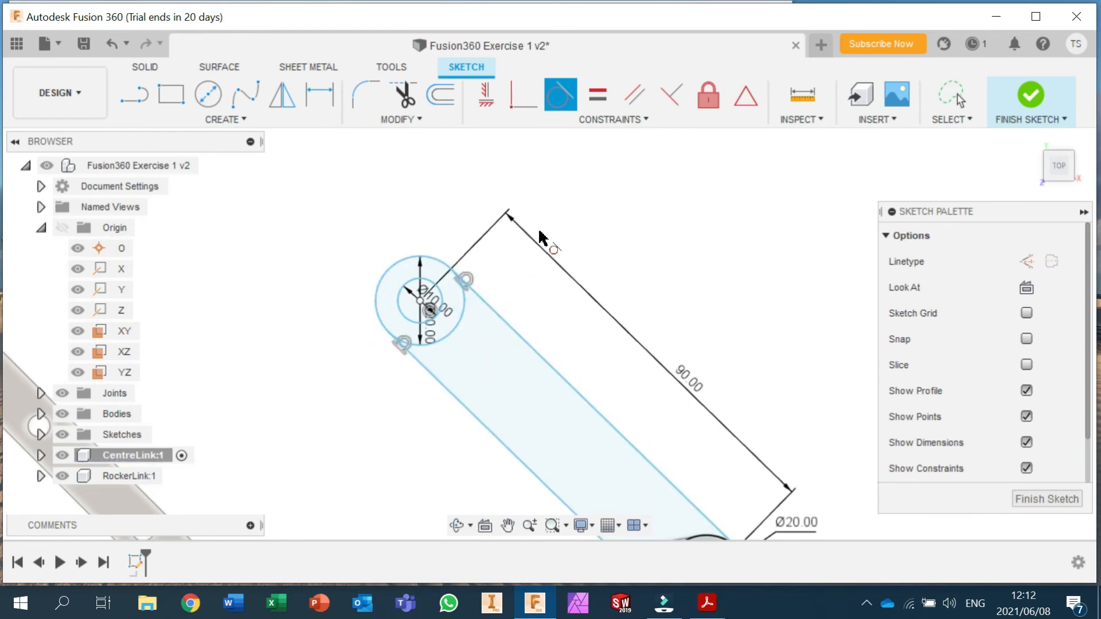
Step: Draw two lines joining the 10 mm circles at both ends, one along each side of the holes
scroll(556, 240, down, 2)
scroll(562, 237, down, 1)
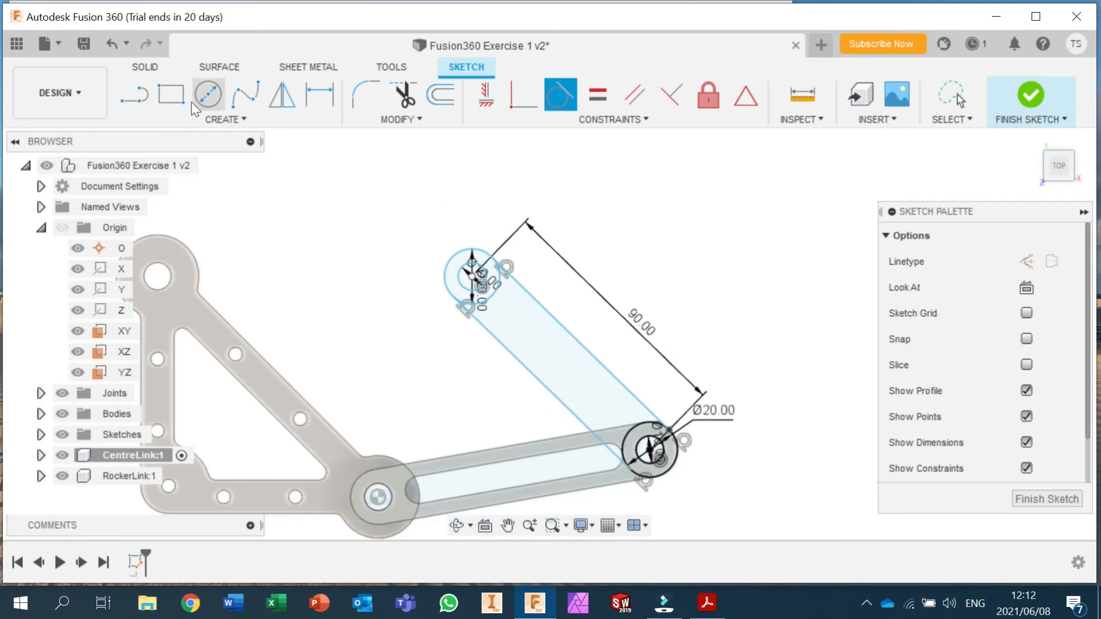
click(136, 99)
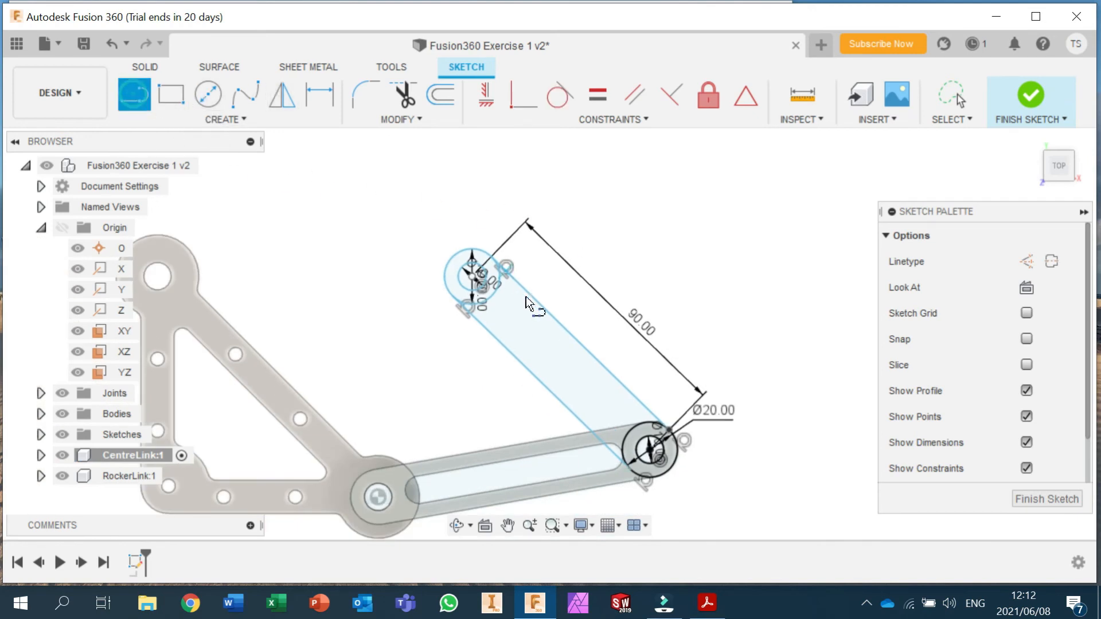
click(470, 279)
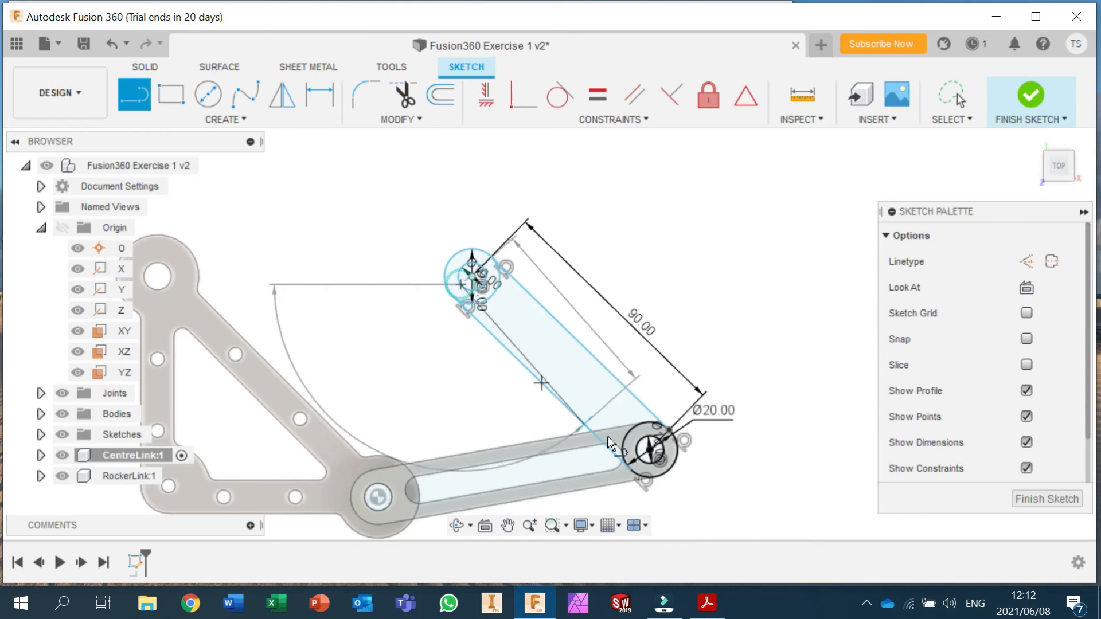
double_click(644, 466)
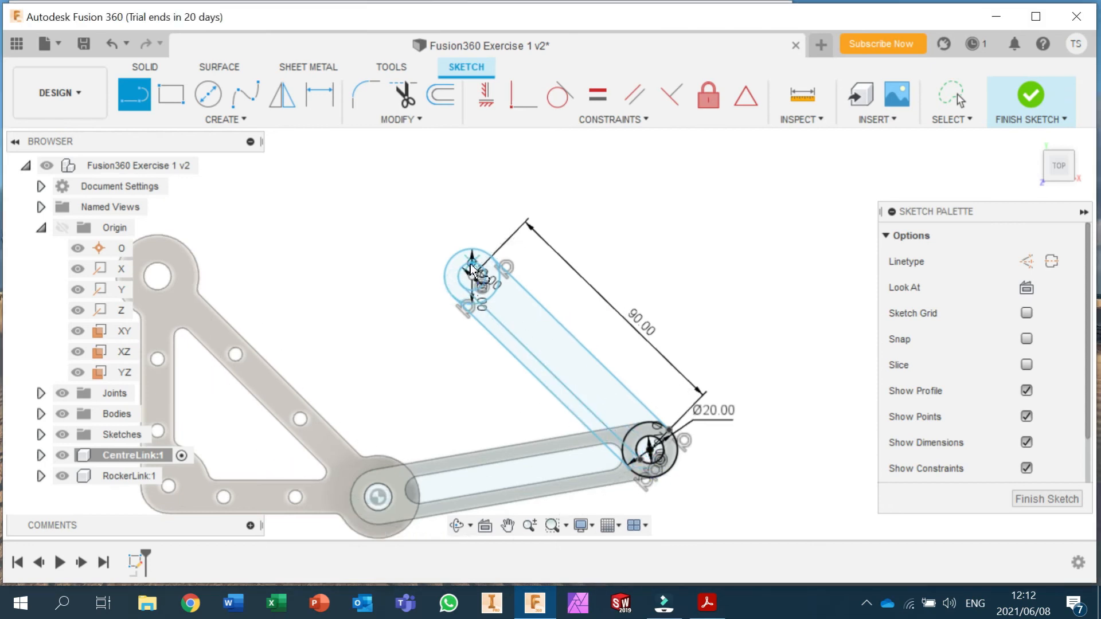
scroll(484, 274, up, 5)
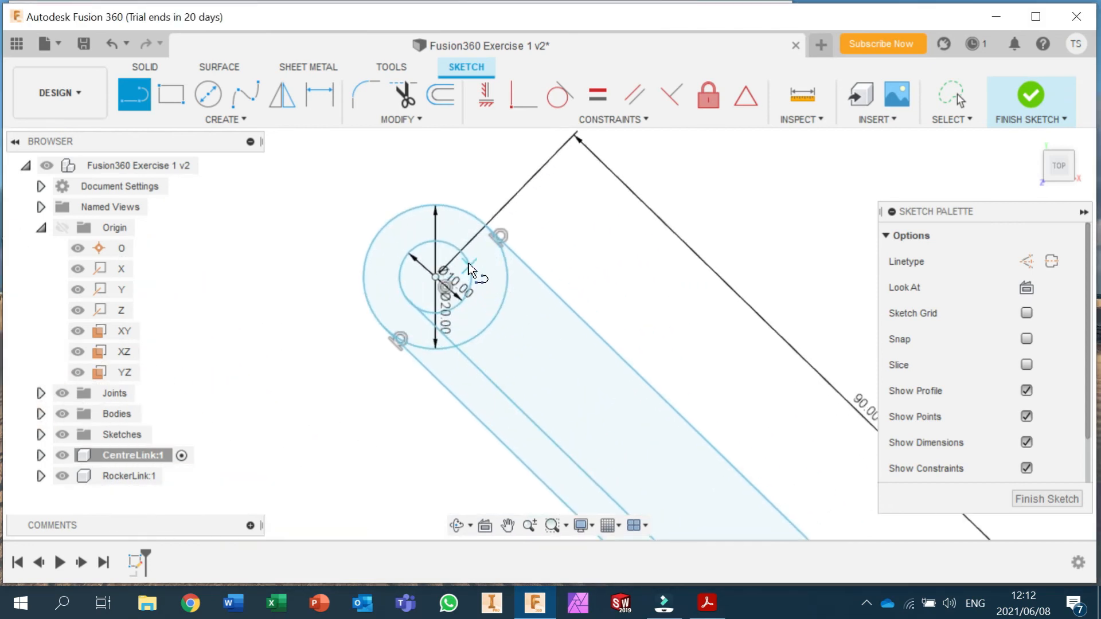
click(468, 260)
middle_drag(628, 433, 362, 182)
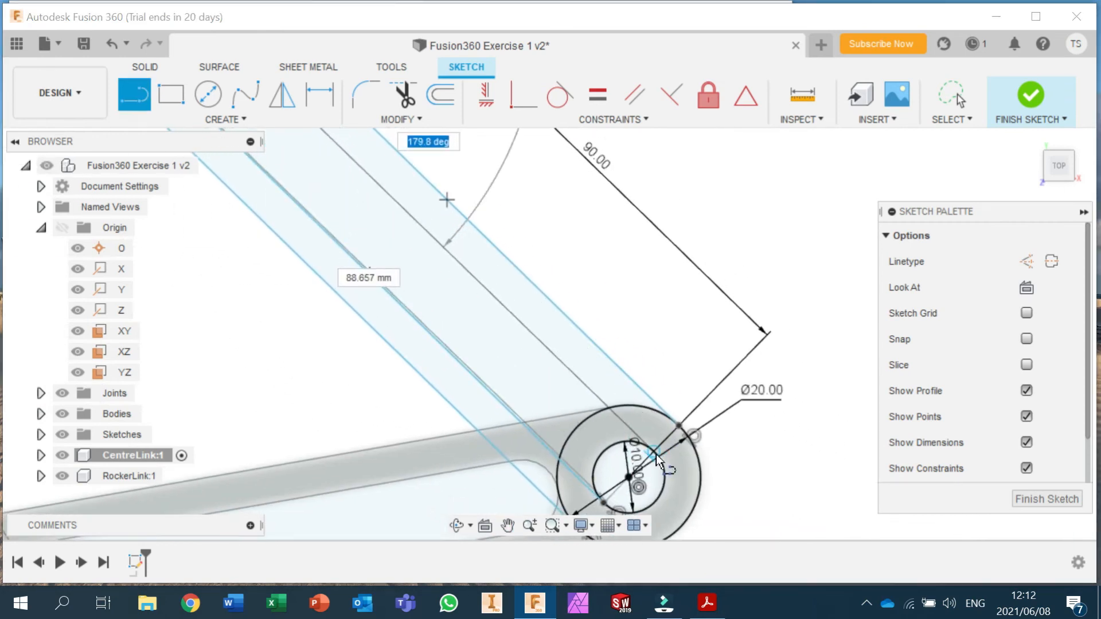
double_click(634, 383)
Step: Constrain both inner lines tangent to the 10 mm circle at the CentreLink's upper end
middle_drag(589, 257, 865, 448)
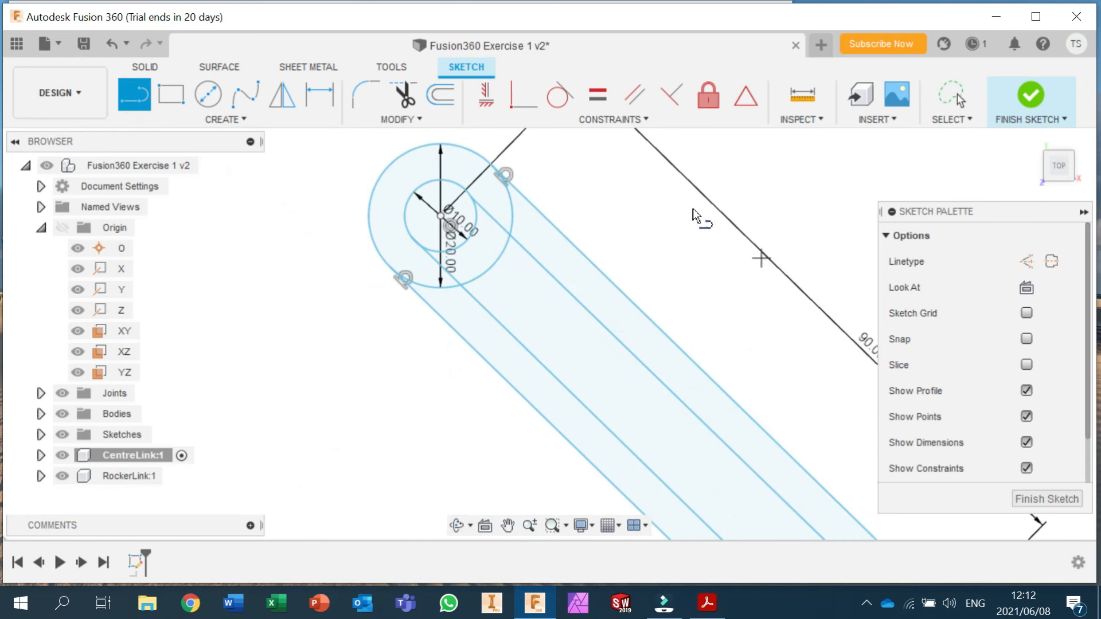
click(561, 98)
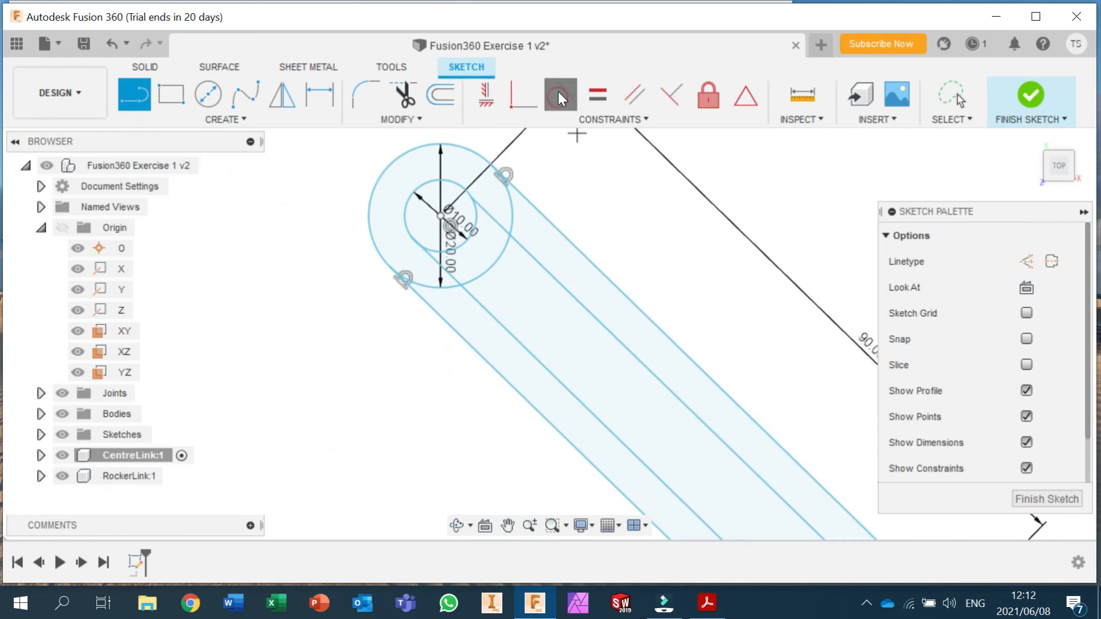
click(497, 229)
click(474, 218)
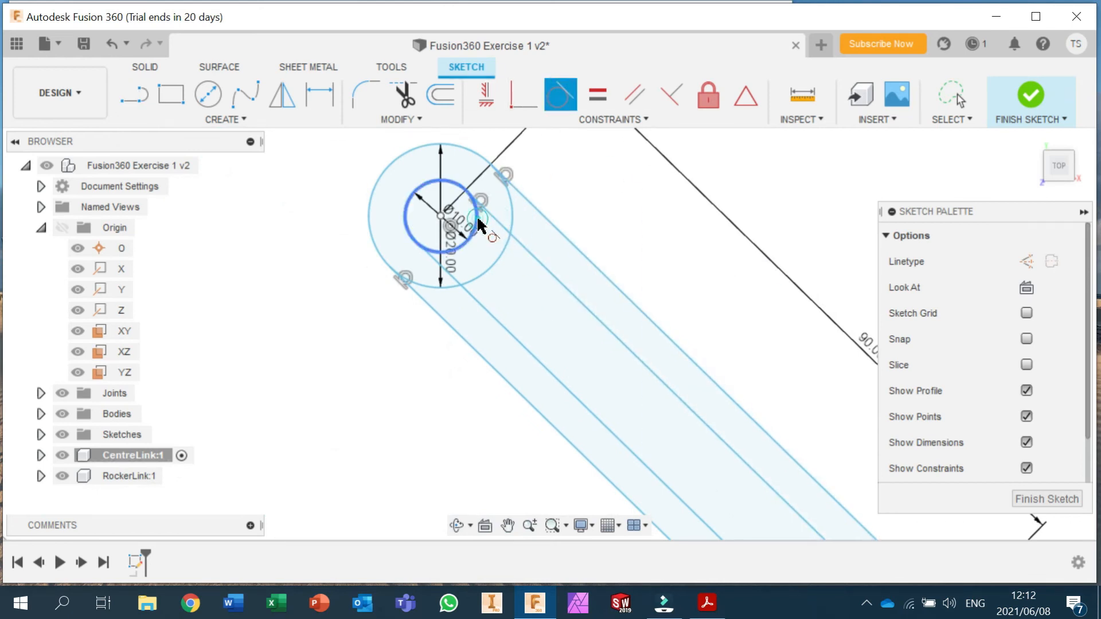
click(458, 279)
click(450, 249)
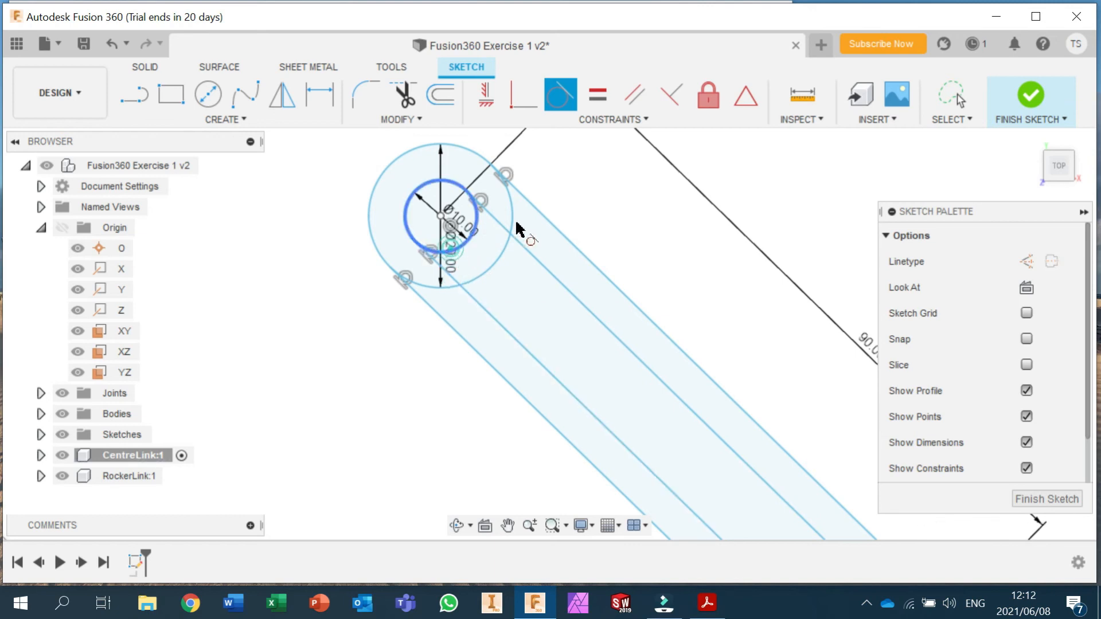
Step: Draw two circles about 6 mm in diameter between the inner lines, one towards each end of the CentreLink
scroll(673, 240, down, 3)
middle_drag(666, 250, 502, 228)
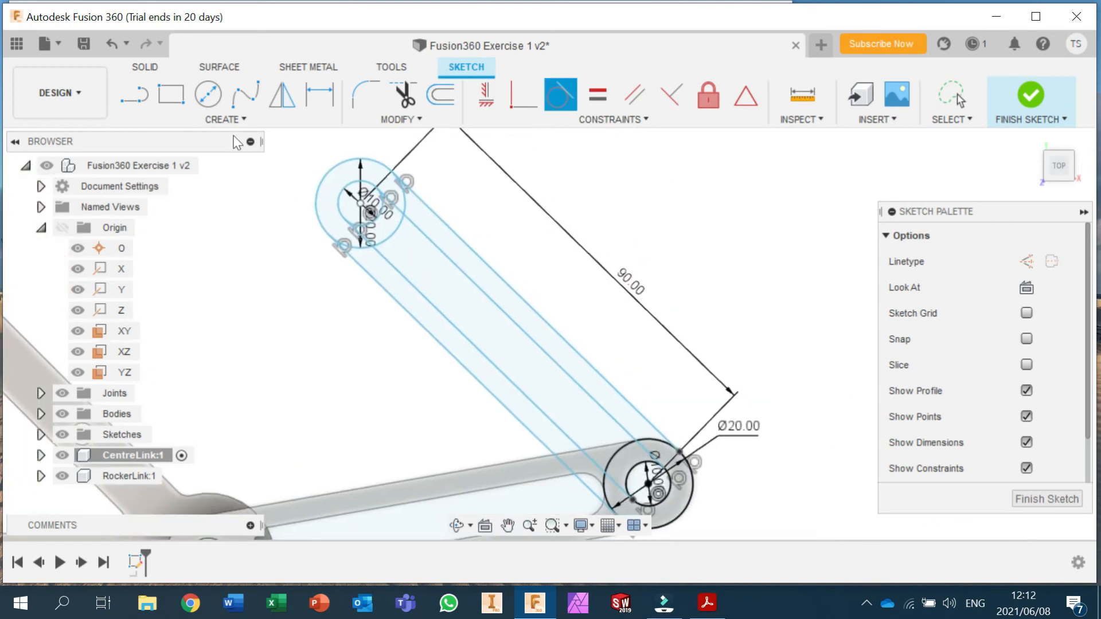
click(211, 100)
click(428, 275)
click(435, 287)
click(551, 390)
click(560, 400)
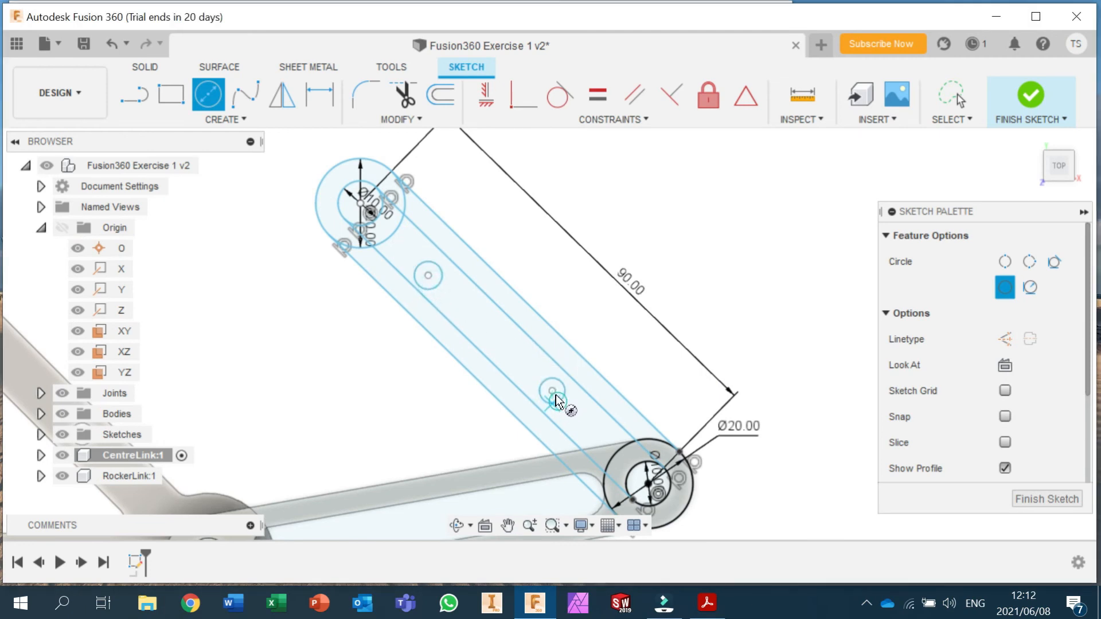
Step: Constrain both small circles tangent to both inner lines to form the slot ends
click(560, 98)
click(436, 274)
click(438, 283)
click(433, 280)
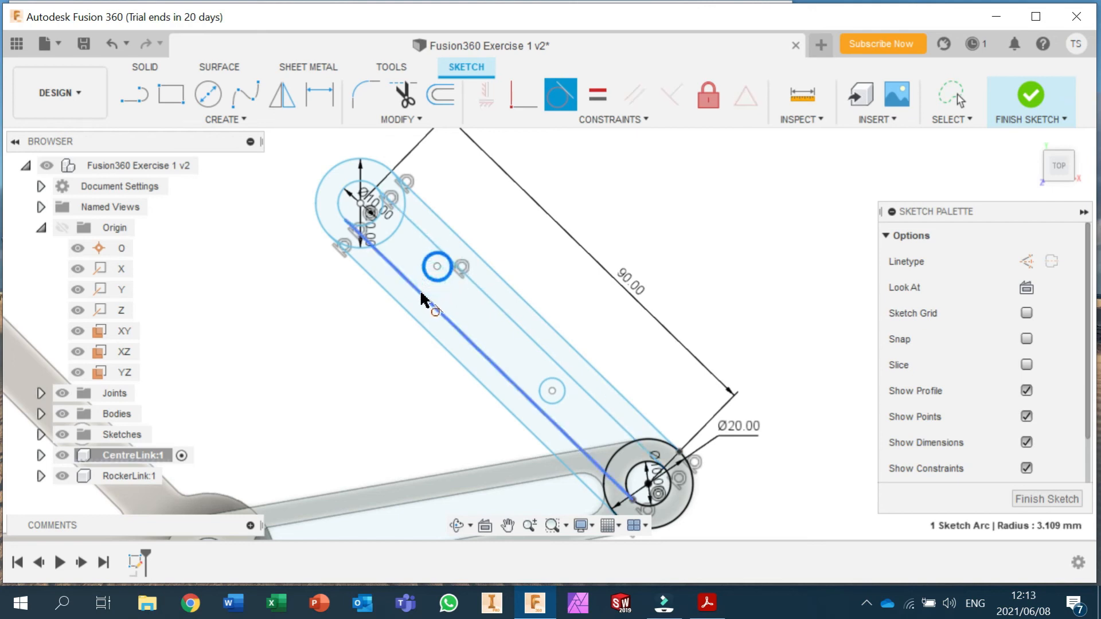
click(423, 300)
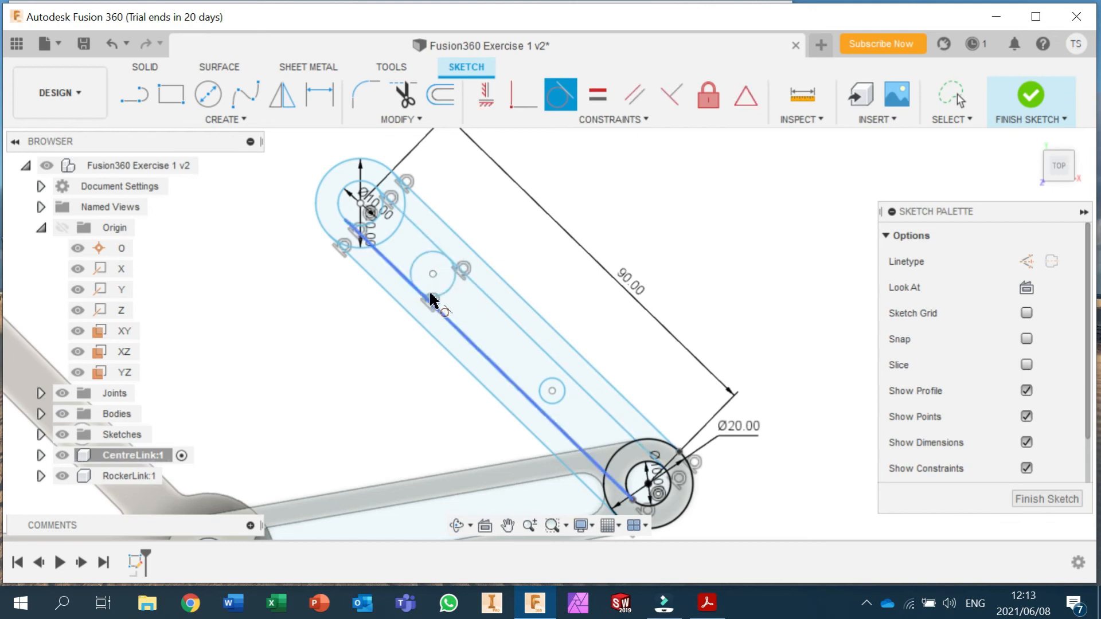
click(555, 387)
click(560, 394)
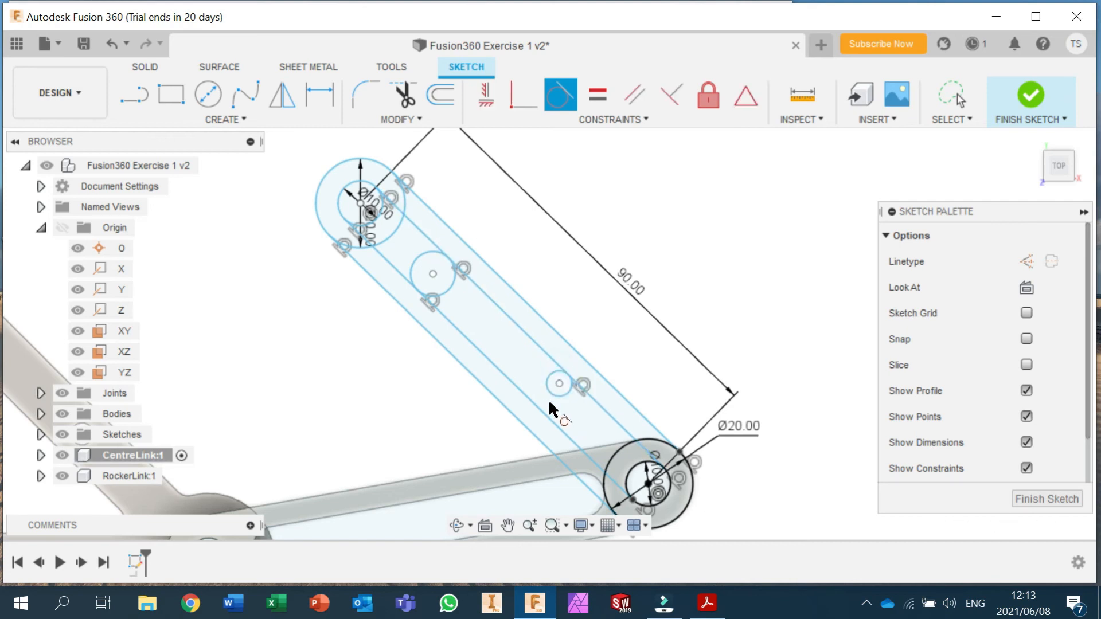
click(551, 395)
click(543, 418)
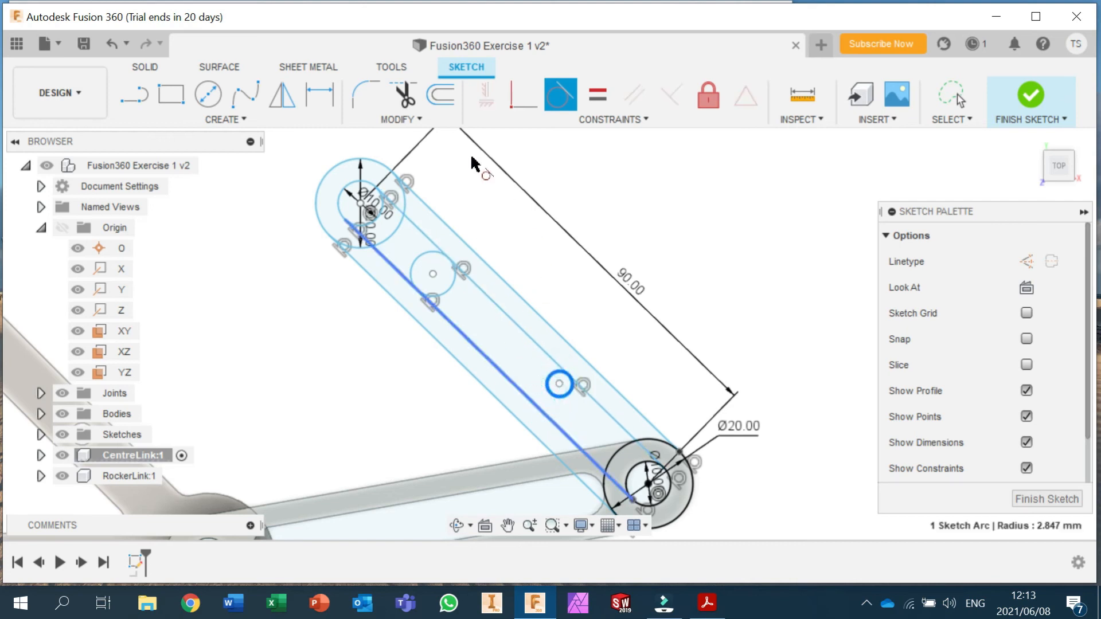
Step: Dimension the upper slot circle's centre 15 mm from the centre of the upper 10 mm hole
click(319, 94)
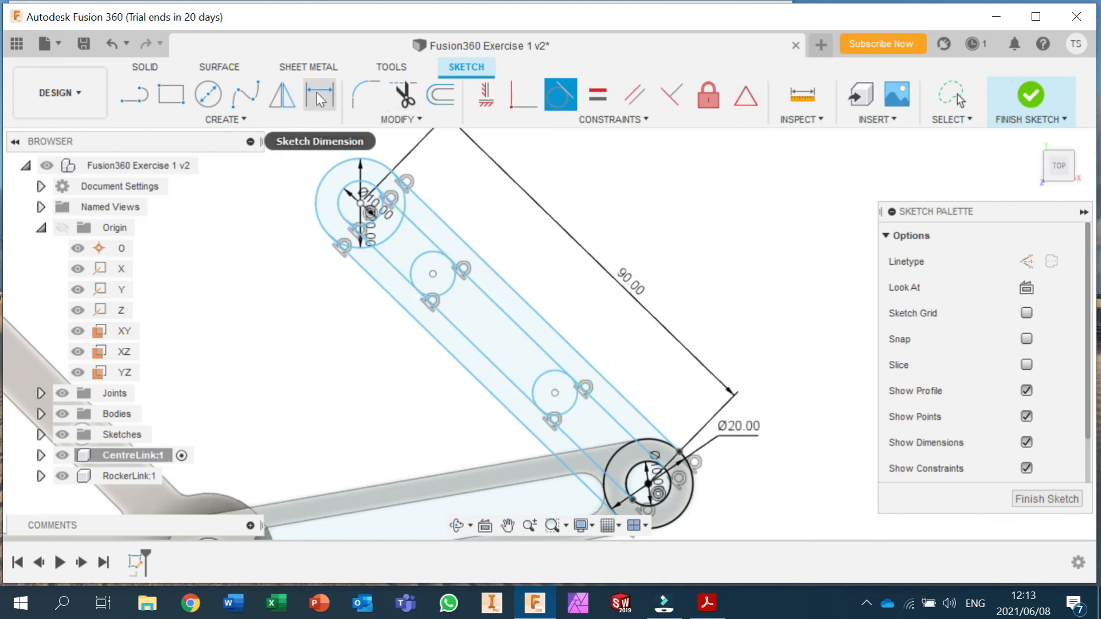
click(452, 290)
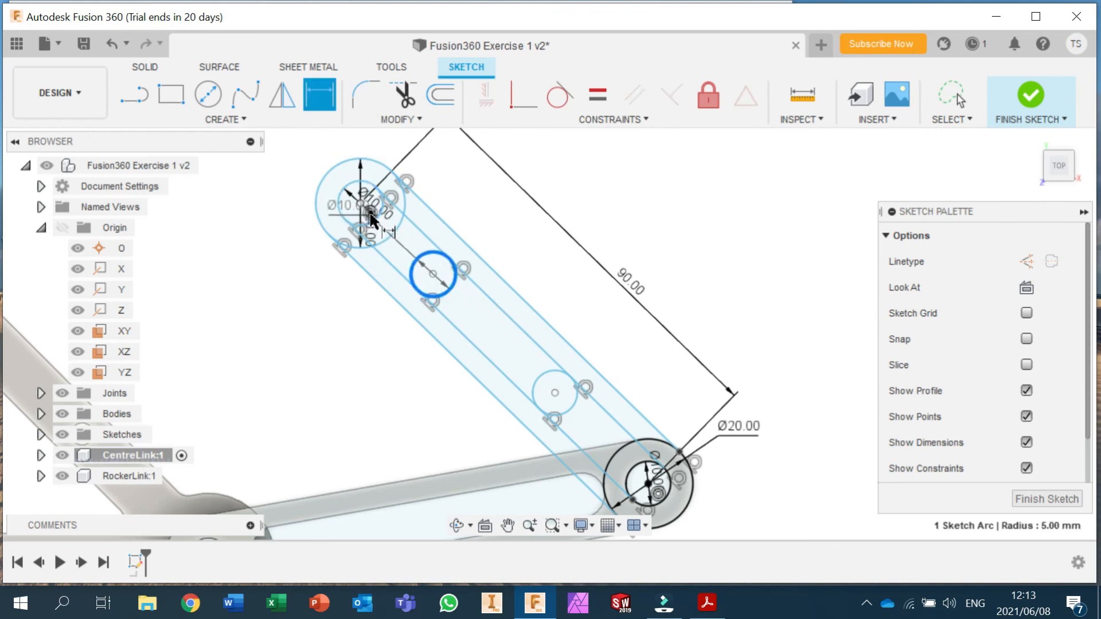
click(374, 218)
click(428, 229)
text(15)
key(Return)
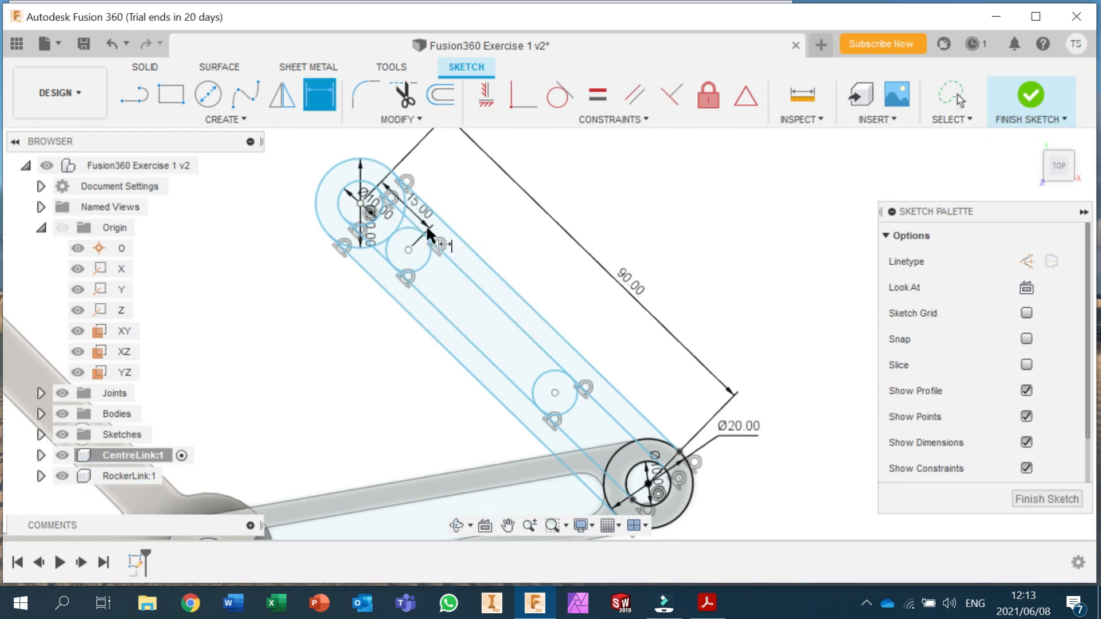
Step: Dimension the lower slot circle's centre 15 mm from the 10 mm hole at the RockerLink end
click(572, 409)
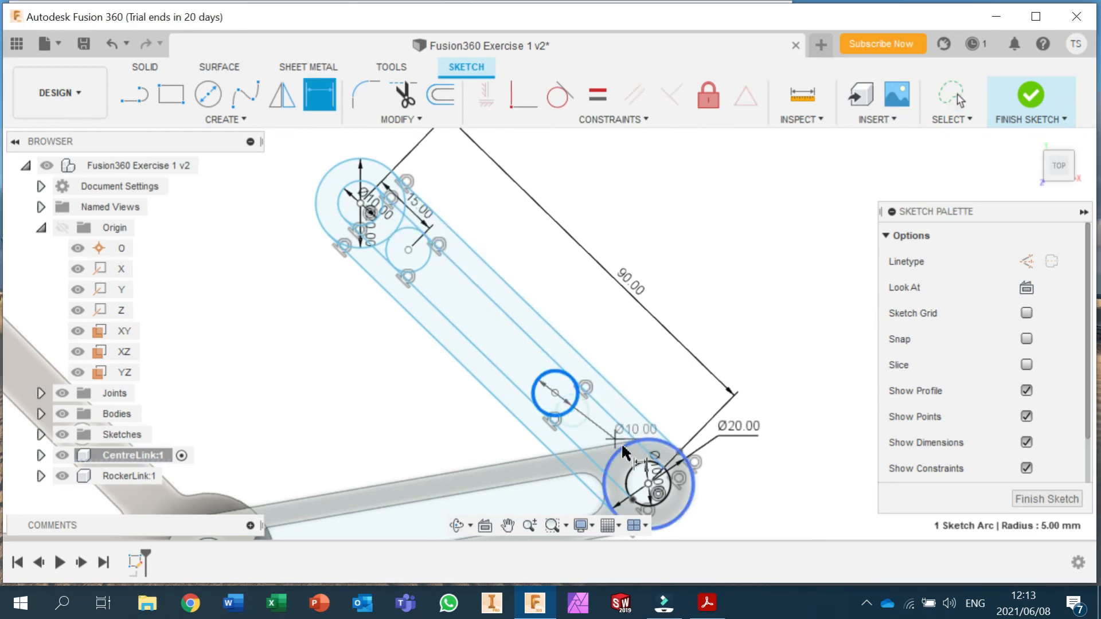
click(632, 475)
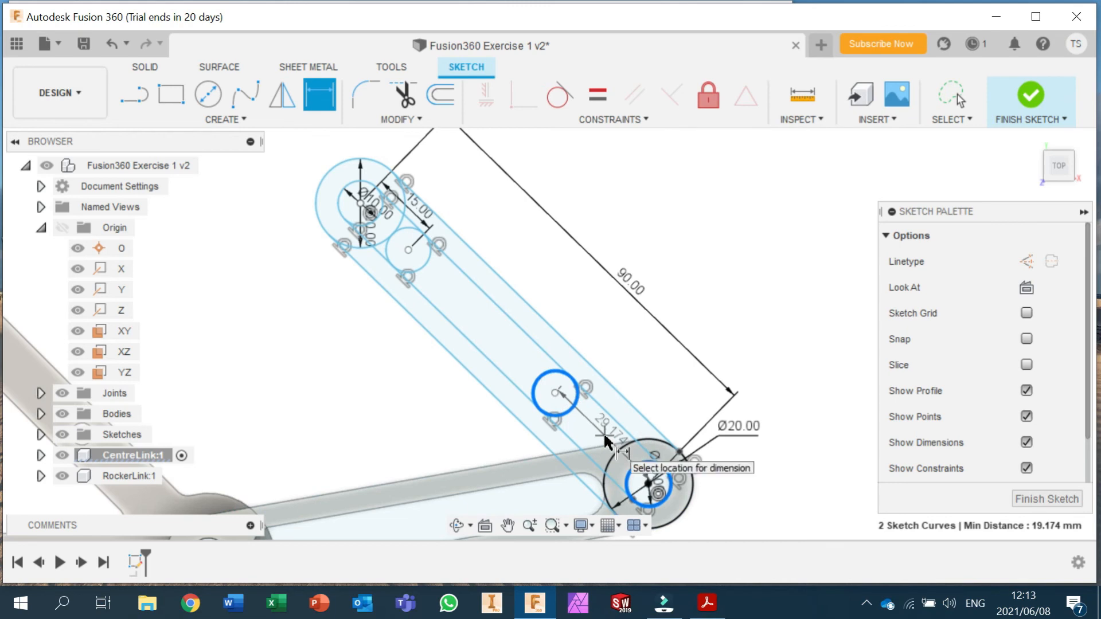
click(603, 436)
text(15)
key(Return)
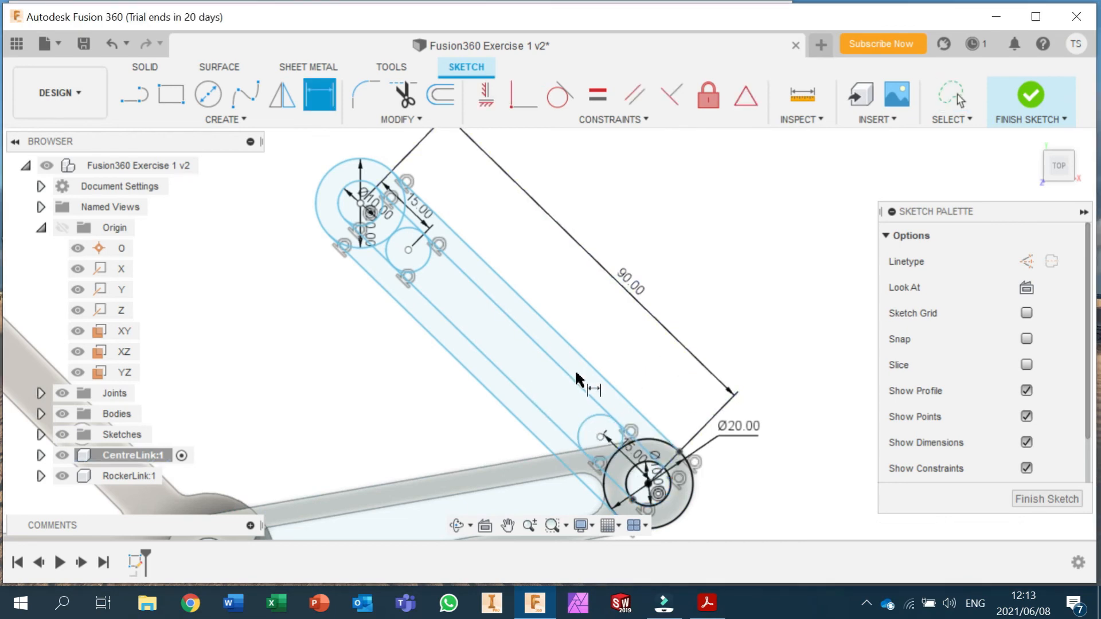
Step: Finish the CentreLink sketch and select the upper ring and both side-rail profiles for extrusion, leaving the hole and slot unselected
middle_drag(578, 265, 503, 263)
click(1031, 97)
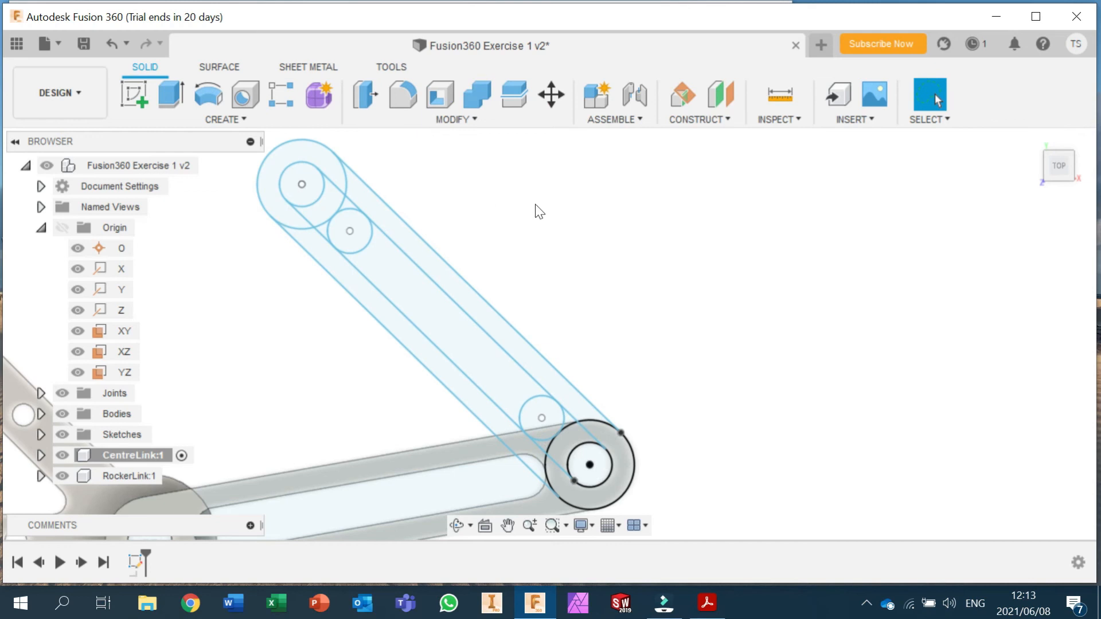
click(170, 91)
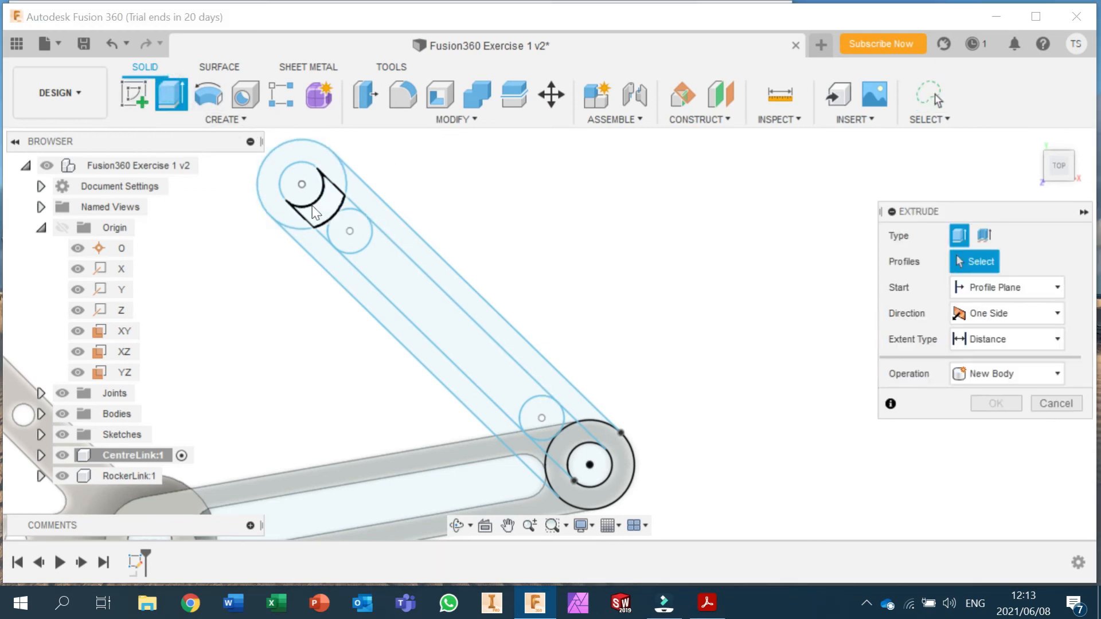
click(326, 159)
click(331, 213)
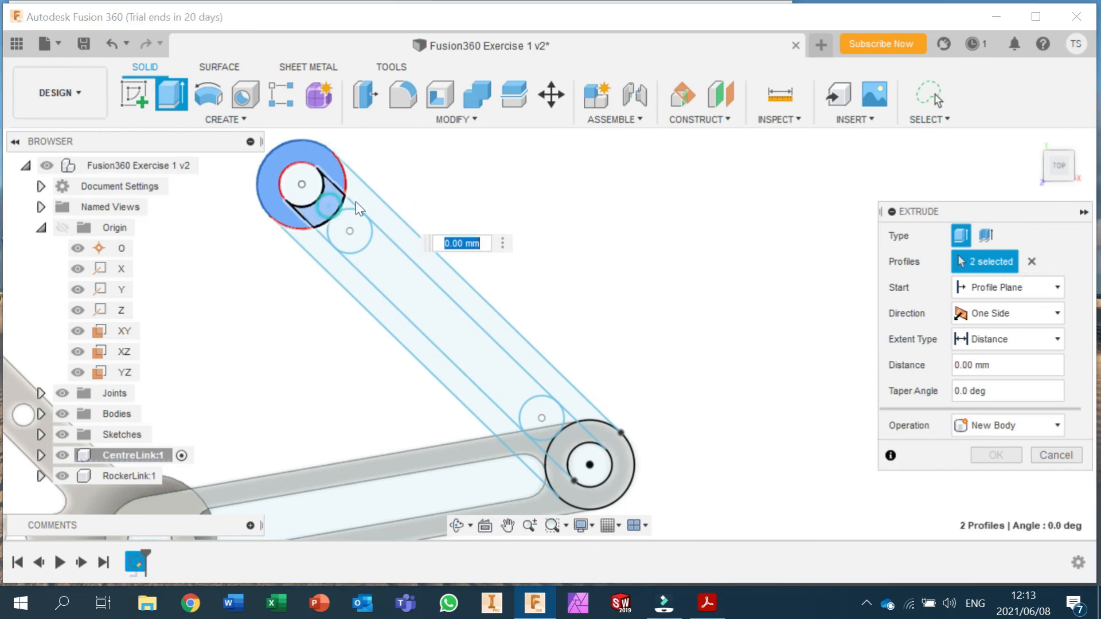
click(367, 198)
click(324, 233)
click(322, 233)
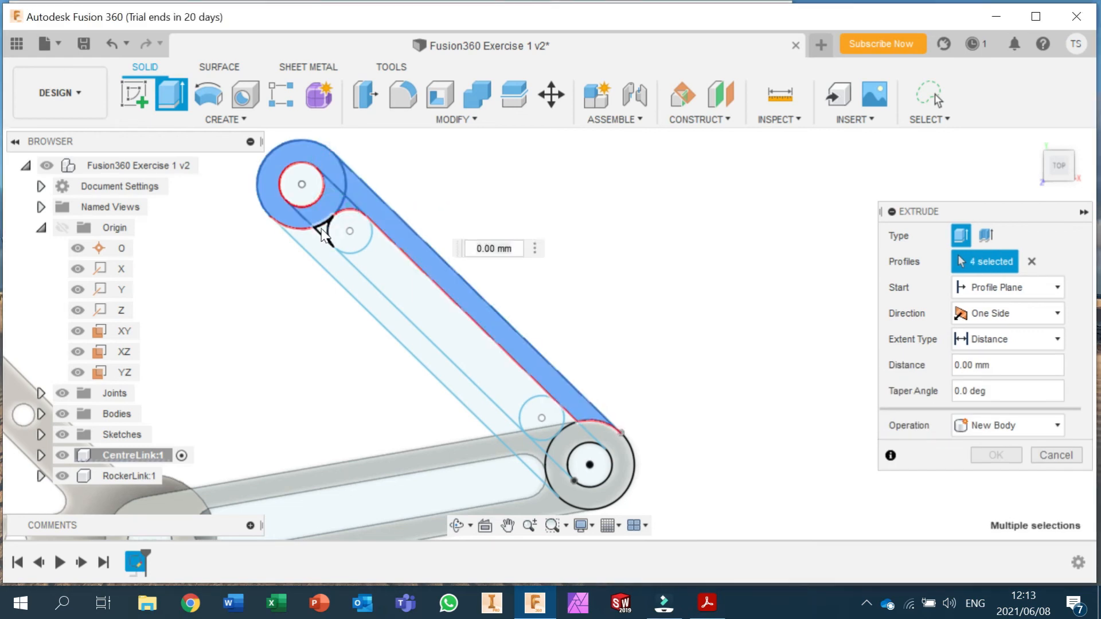
click(314, 241)
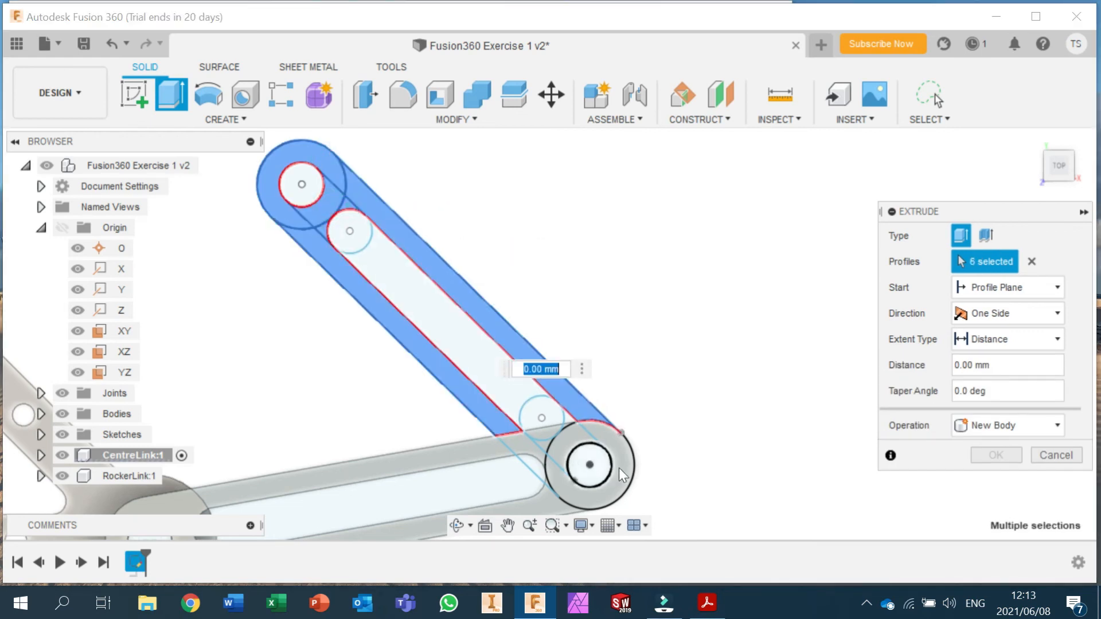
Step: Add the remaining profiles around the RockerLink-end hole and extrude the CentreLink 5 mm as a new body
click(562, 466)
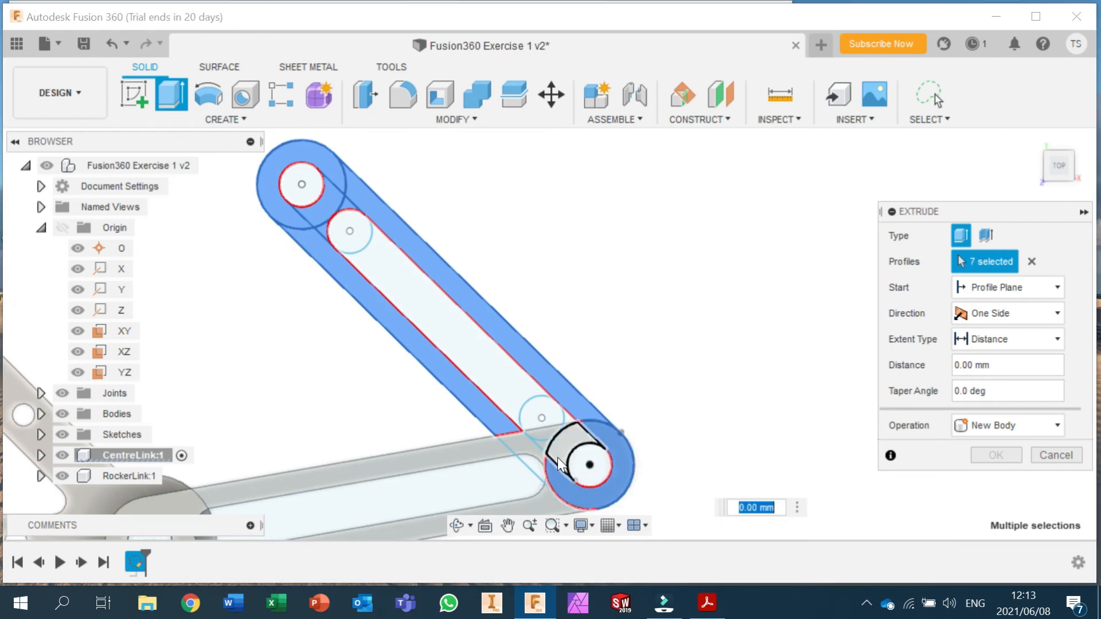
click(532, 458)
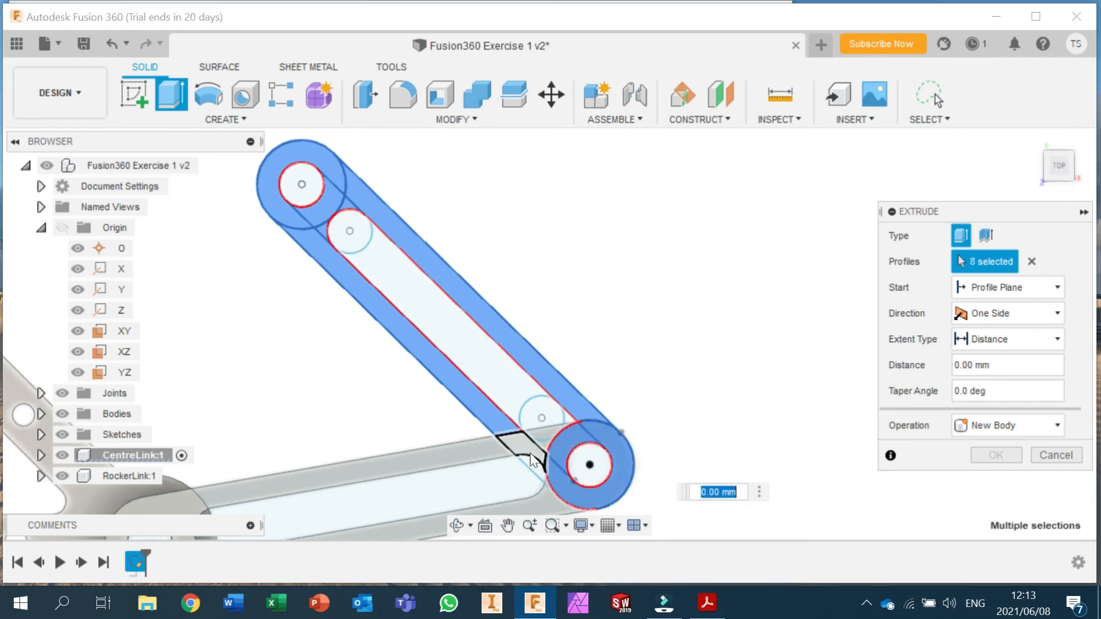
scroll(530, 461, up, 5)
click(509, 471)
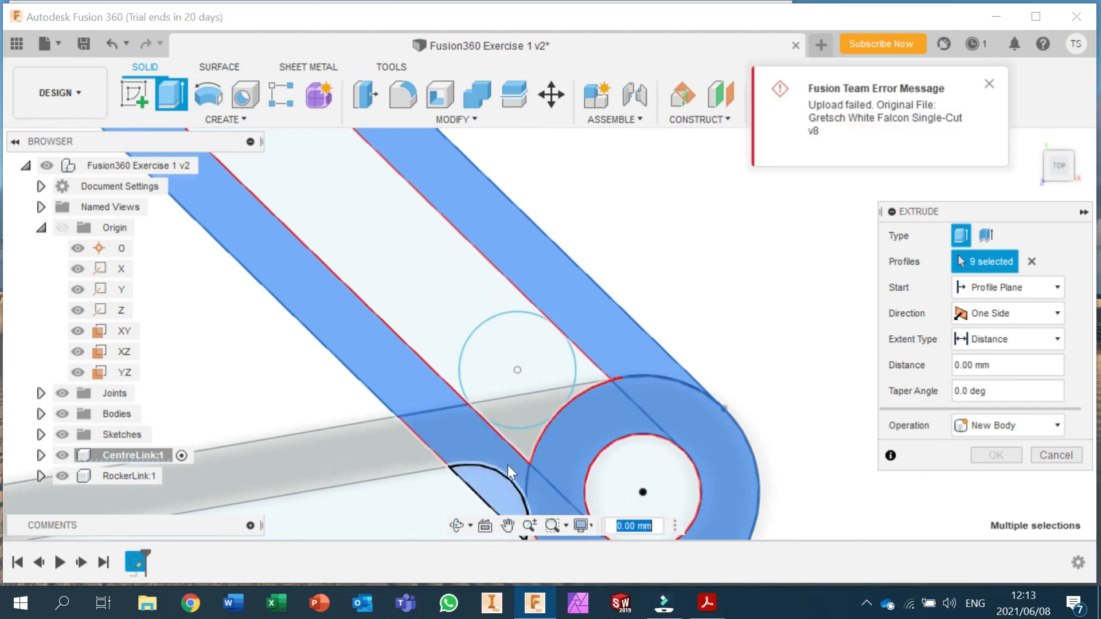
click(522, 443)
click(583, 372)
click(581, 392)
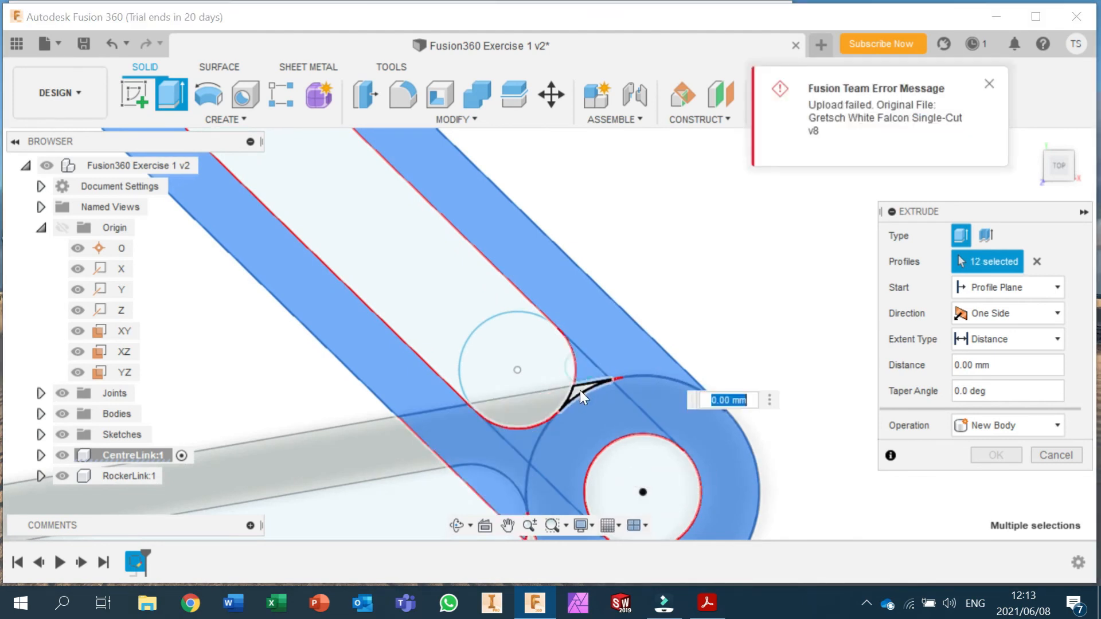
click(573, 389)
scroll(734, 333, down, 3)
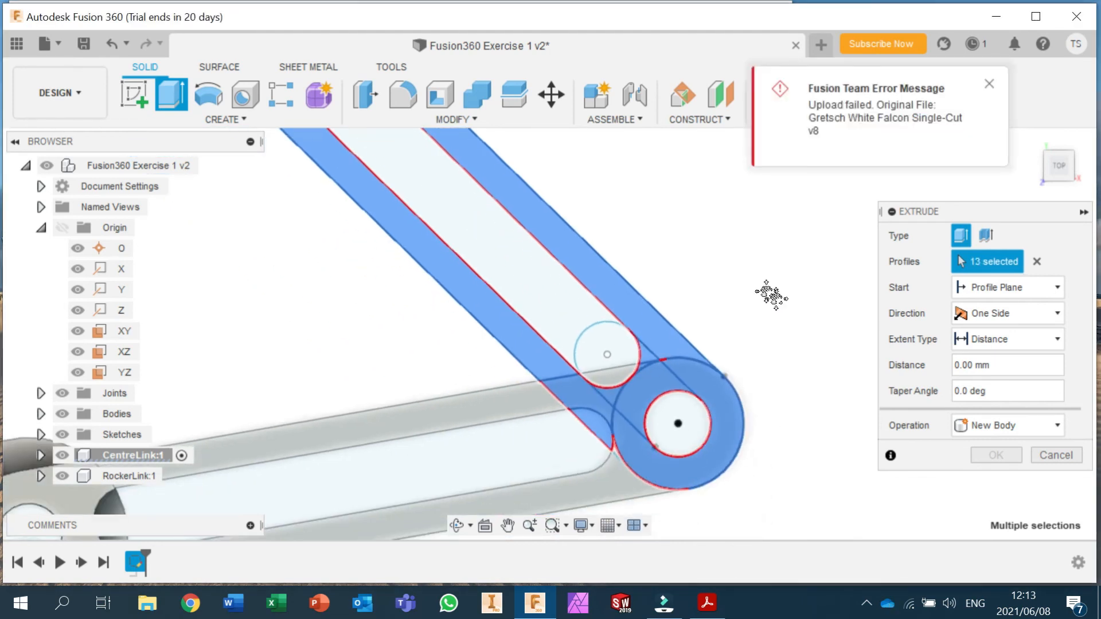
scroll(504, 452, up, 8)
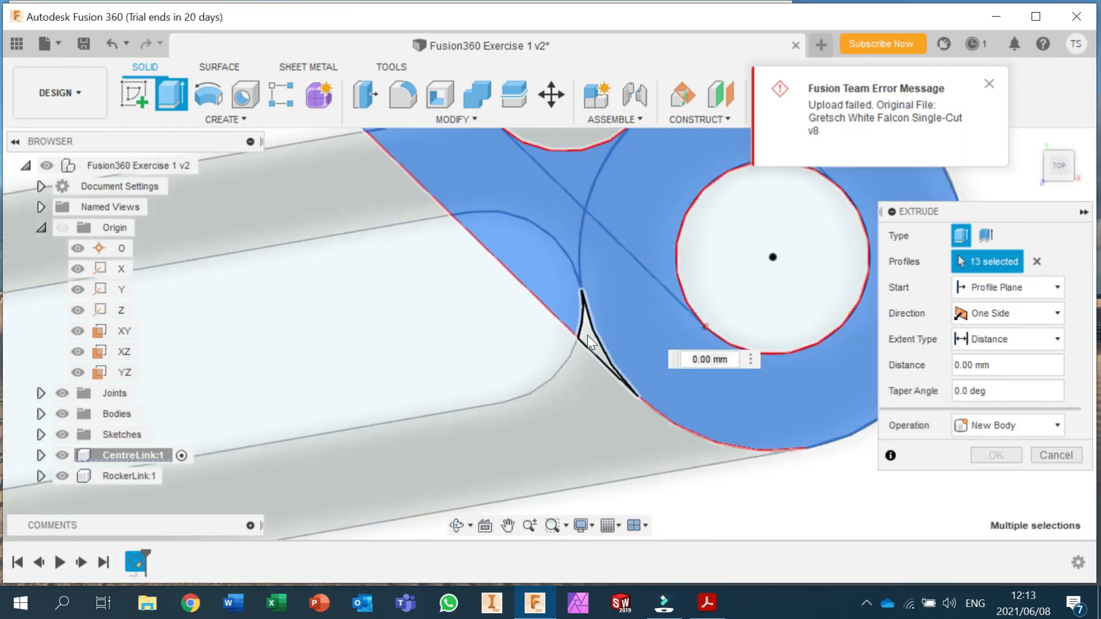
click(587, 335)
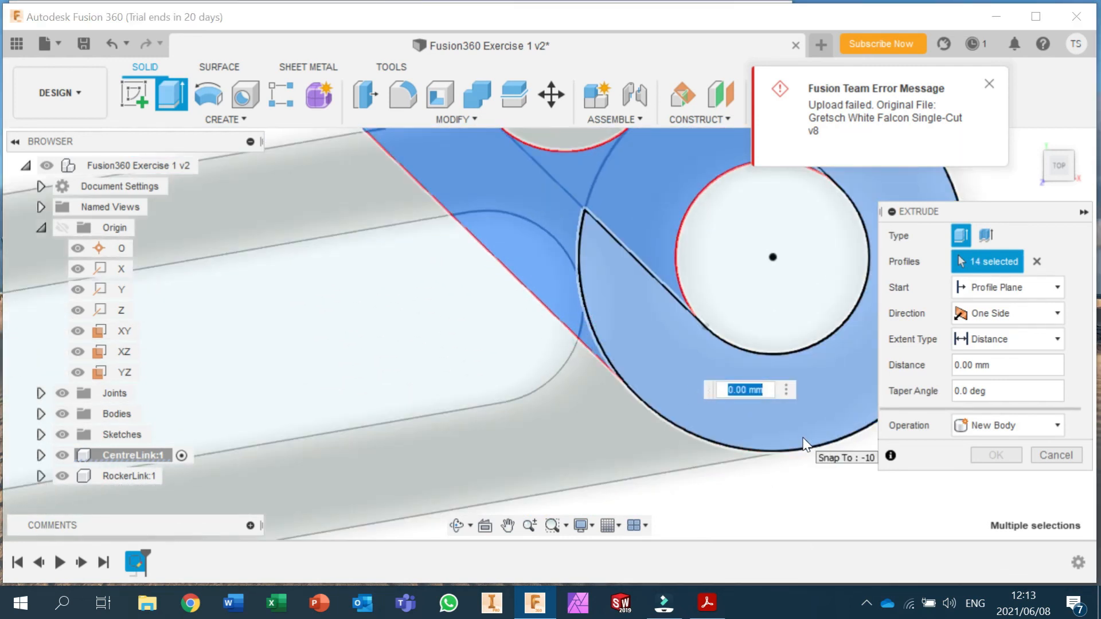
text(5)
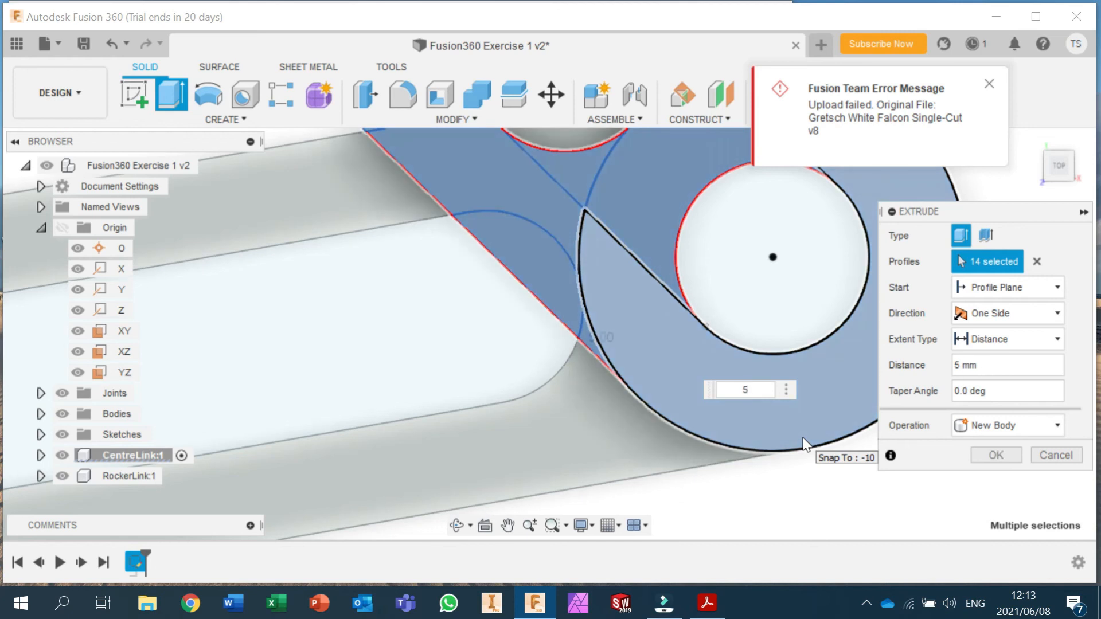
click(996, 454)
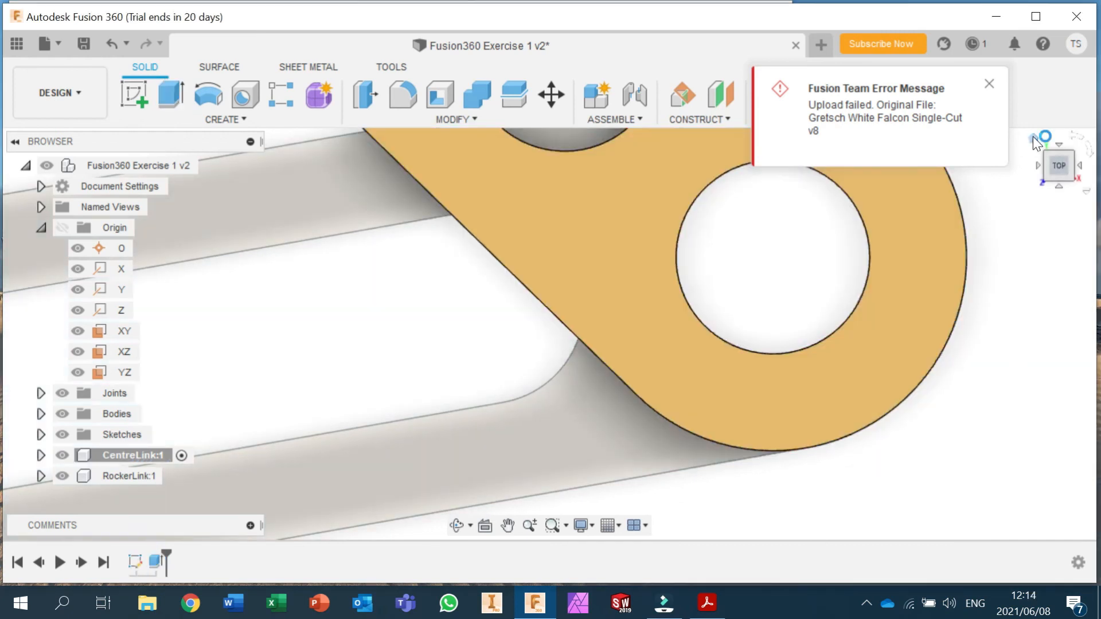
Step: Return to the home view, dismiss the upload error notification and activate the top-level design
click(1033, 137)
click(989, 83)
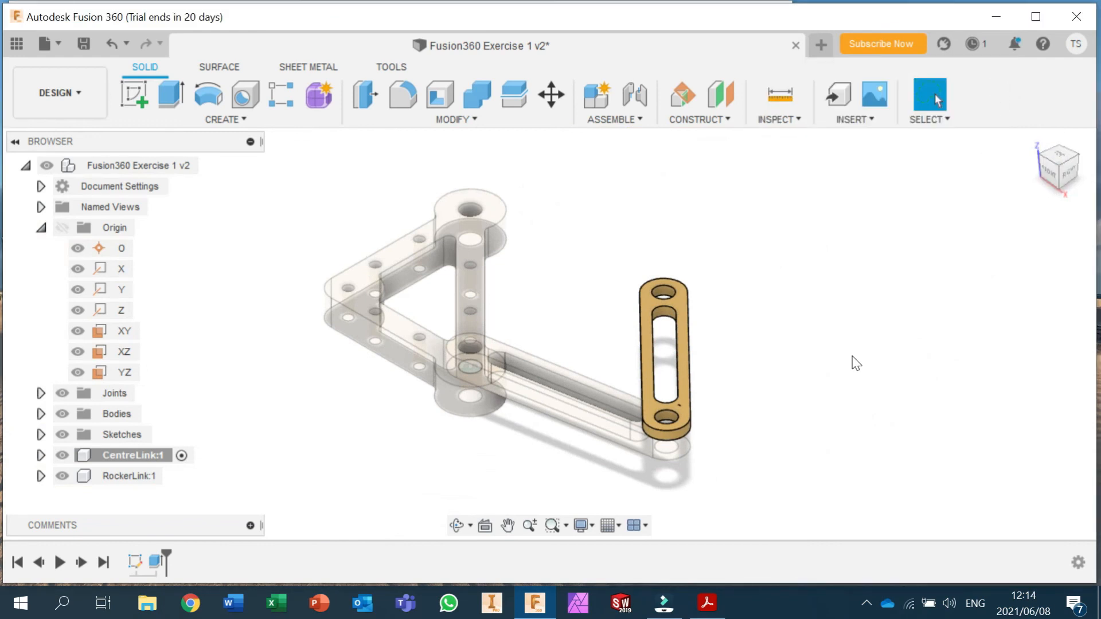
scroll(740, 461, up, 5)
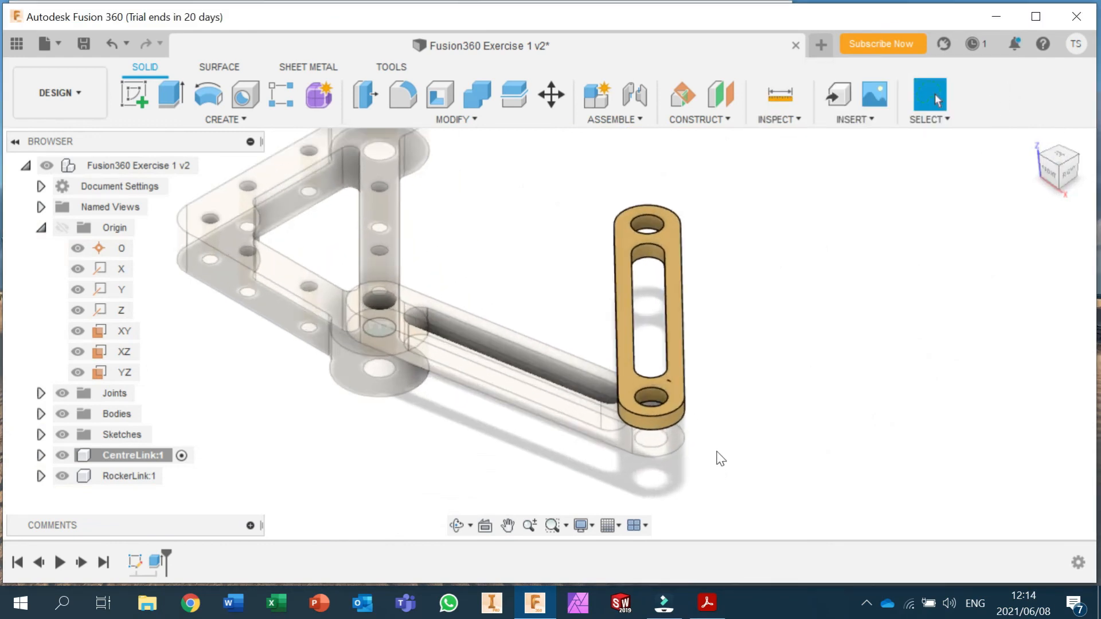
scroll(718, 446, down, 5)
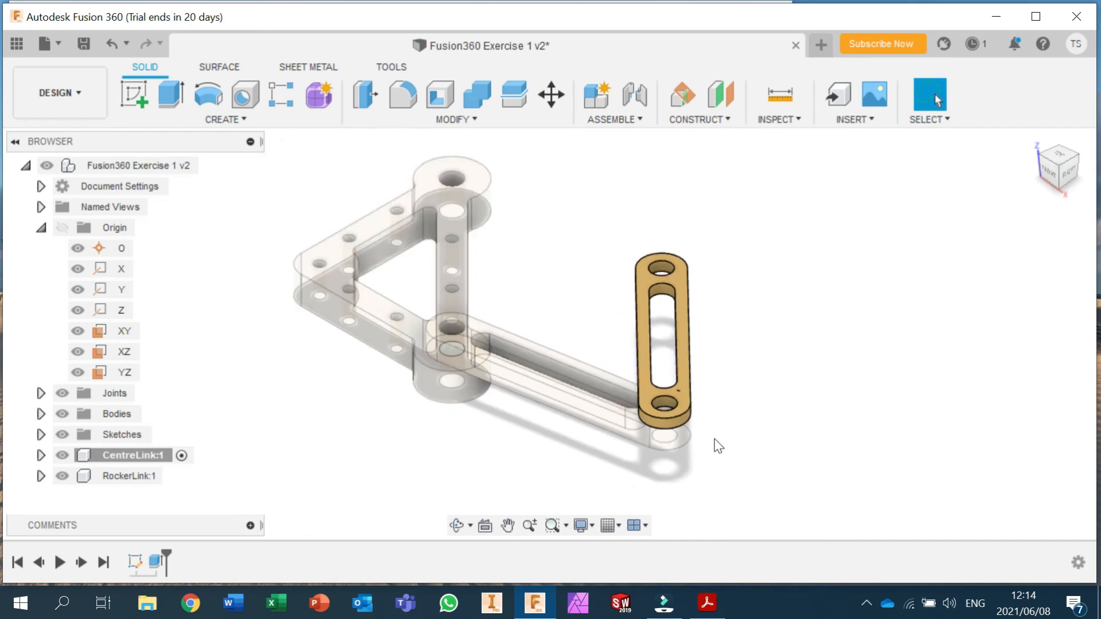
middle_drag(762, 410, 825, 427)
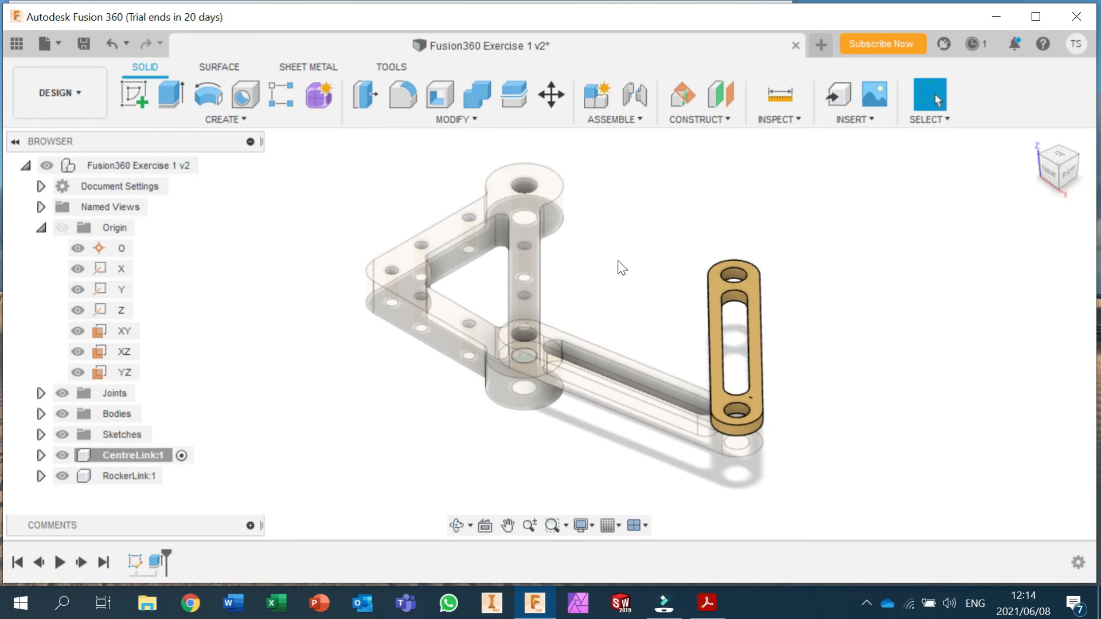
click(217, 166)
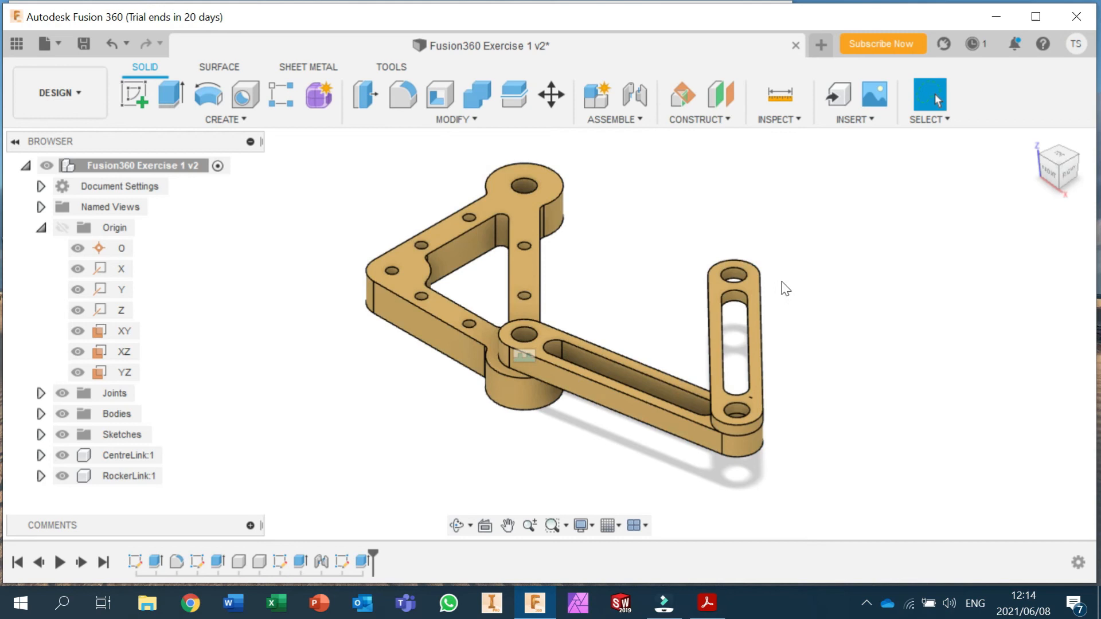
Step: Move the CentreLink slightly to test whether it is free, and view the assembly from the top
mouse_move(726, 285)
mouse_down()
mouse_move(723, 247)
mouse_move(703, 256)
mouse_move(721, 281)
mouse_up()
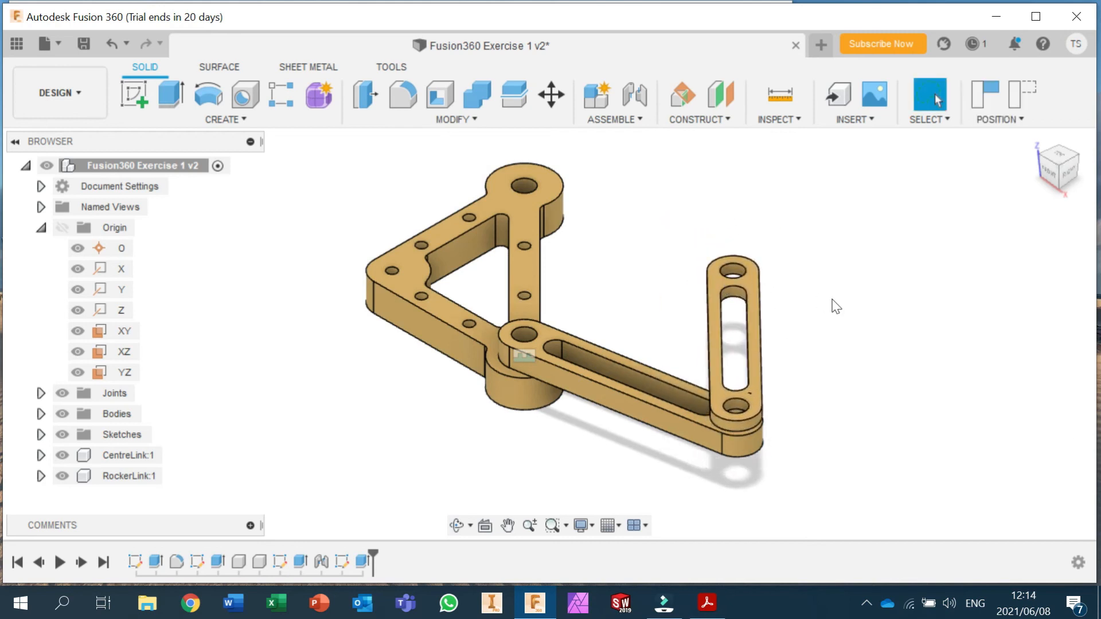
scroll(810, 344, down, 1)
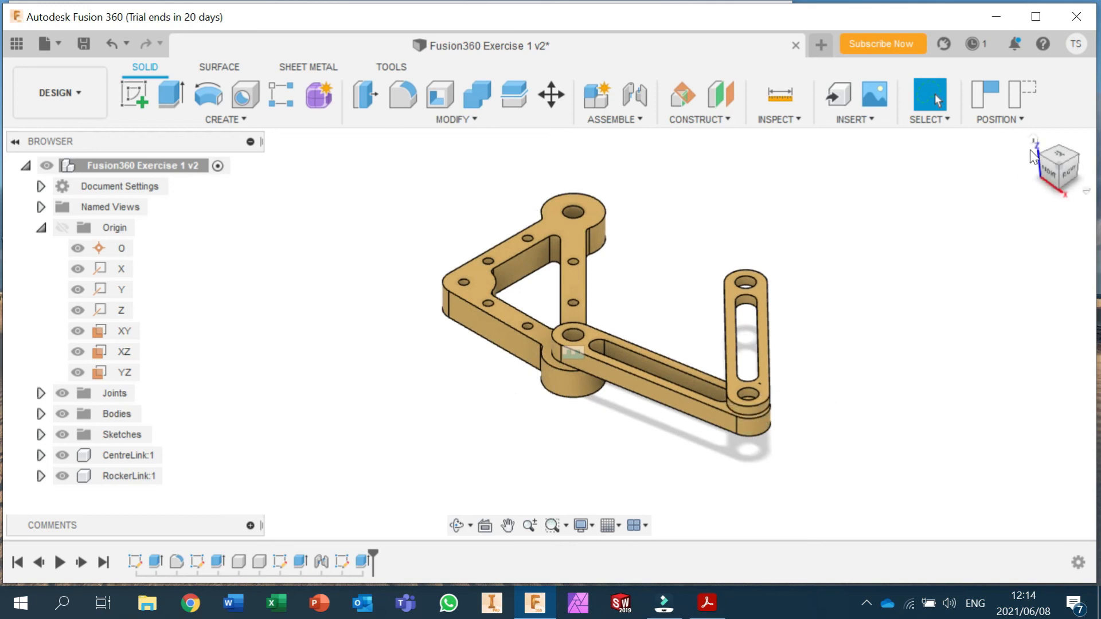
click(1058, 157)
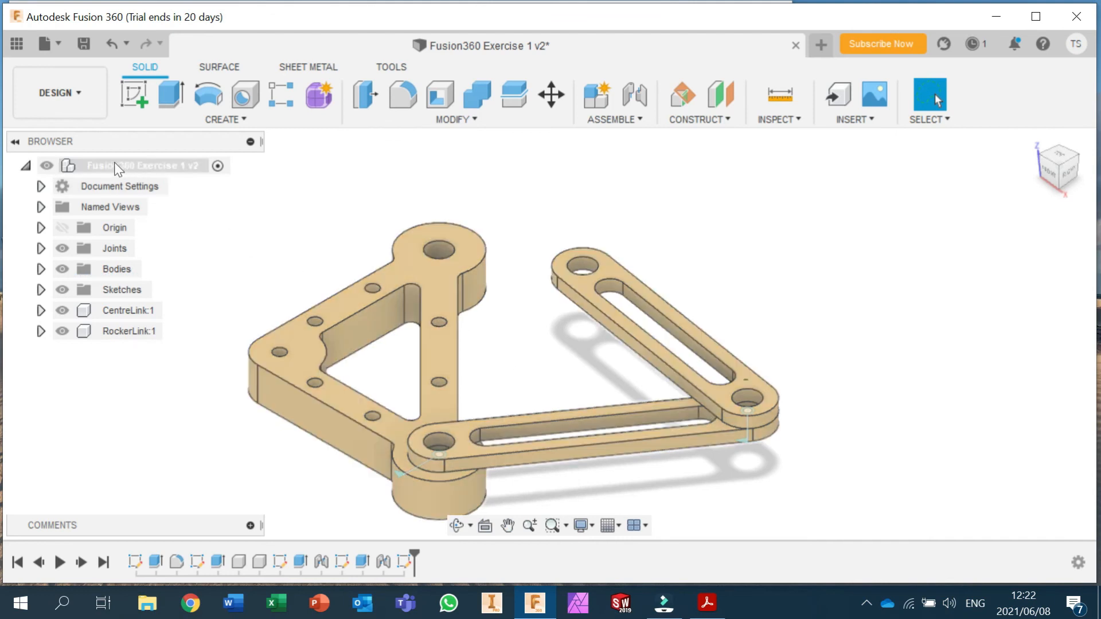
Step: Create a new internal standard component named DriveLink under the top-level design, with activation enabled
right_click(114, 164)
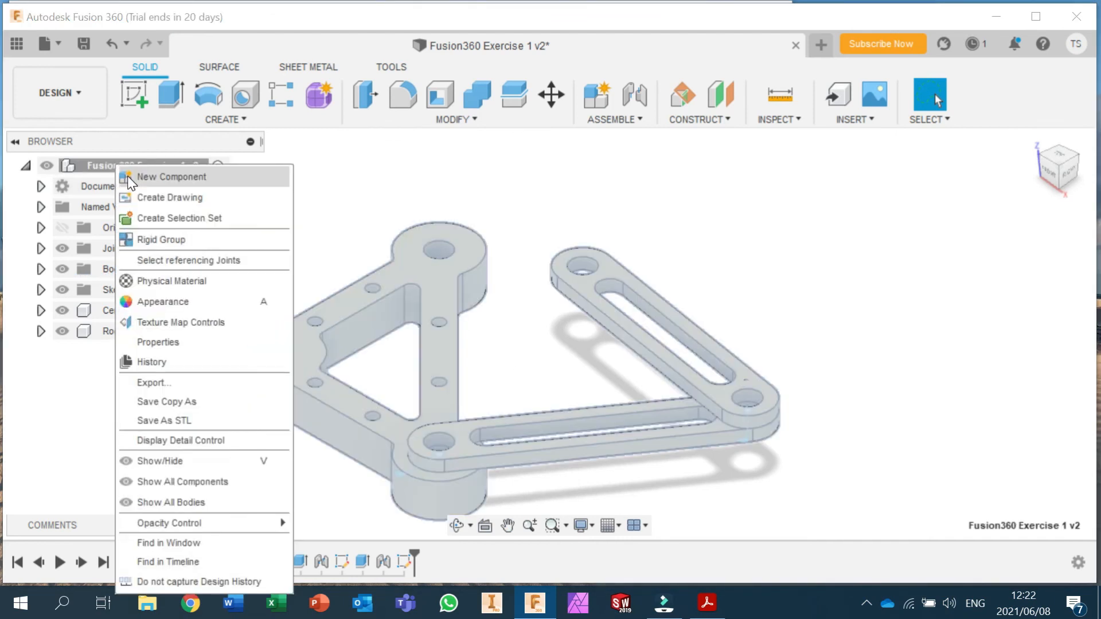
click(131, 177)
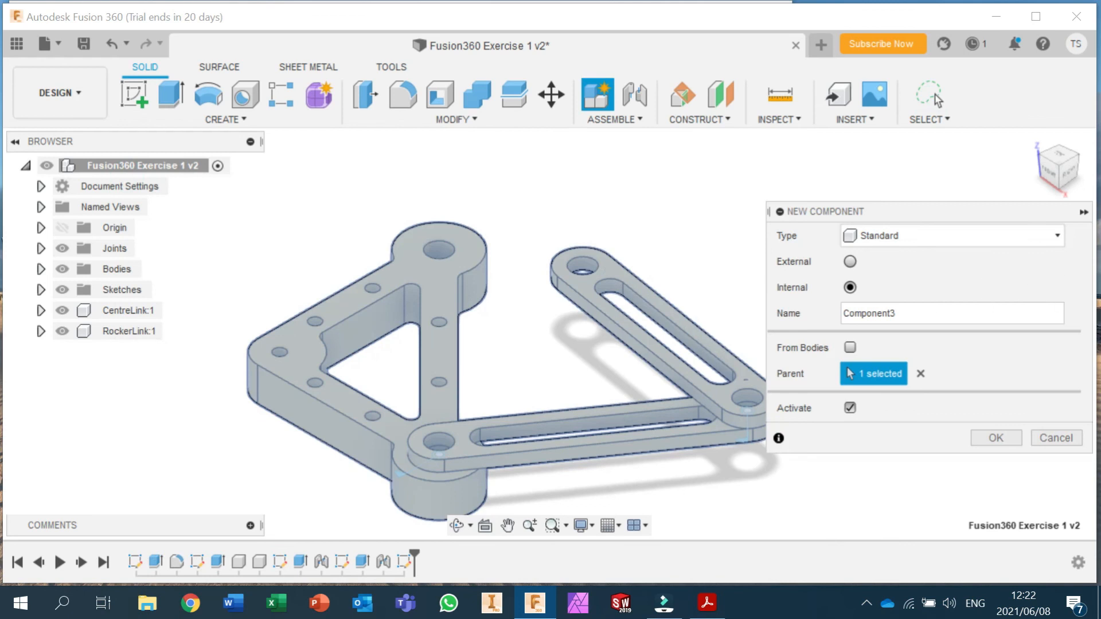
drag(894, 313, 794, 312)
text(DriveLink)
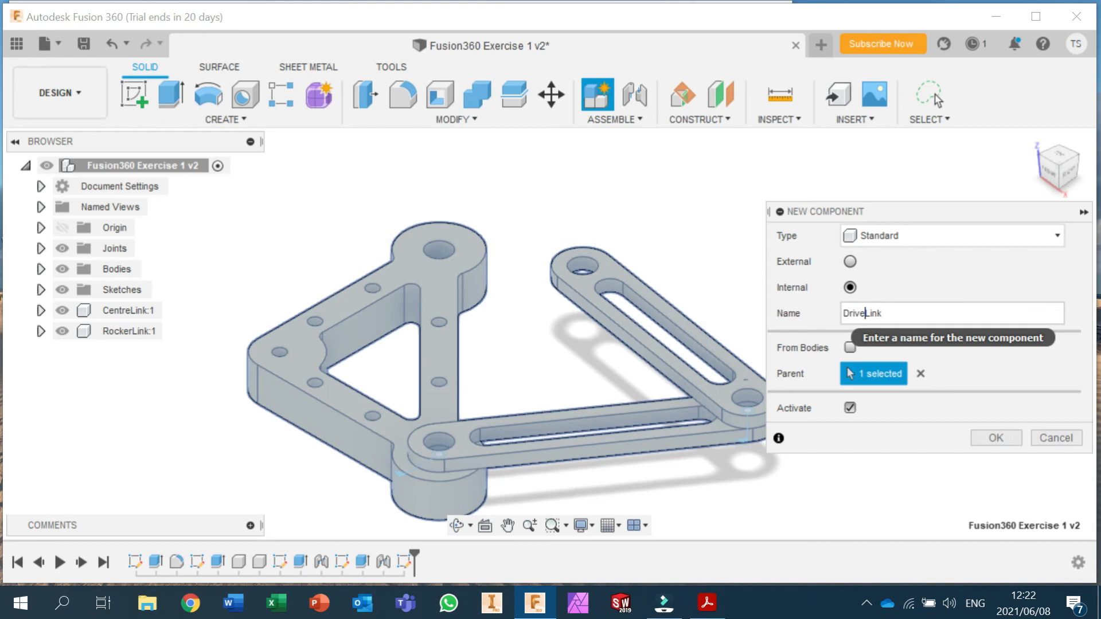
click(987, 436)
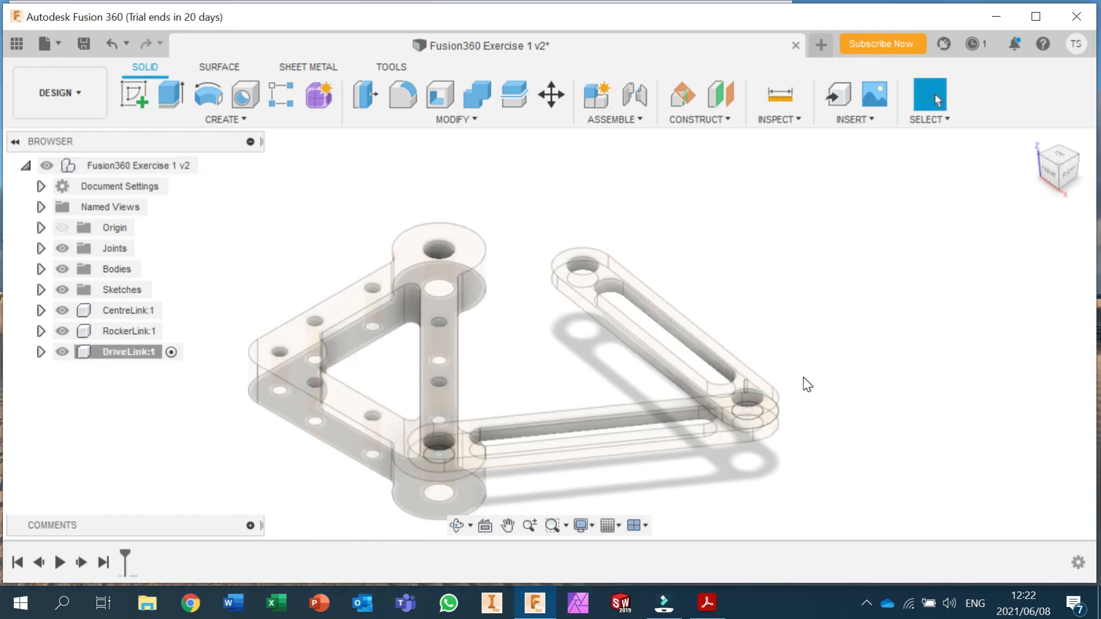
Step: Start a DriveLink sketch on the web plate's upper boss face and draw a 10 mm circle centred on the boss hole
click(135, 95)
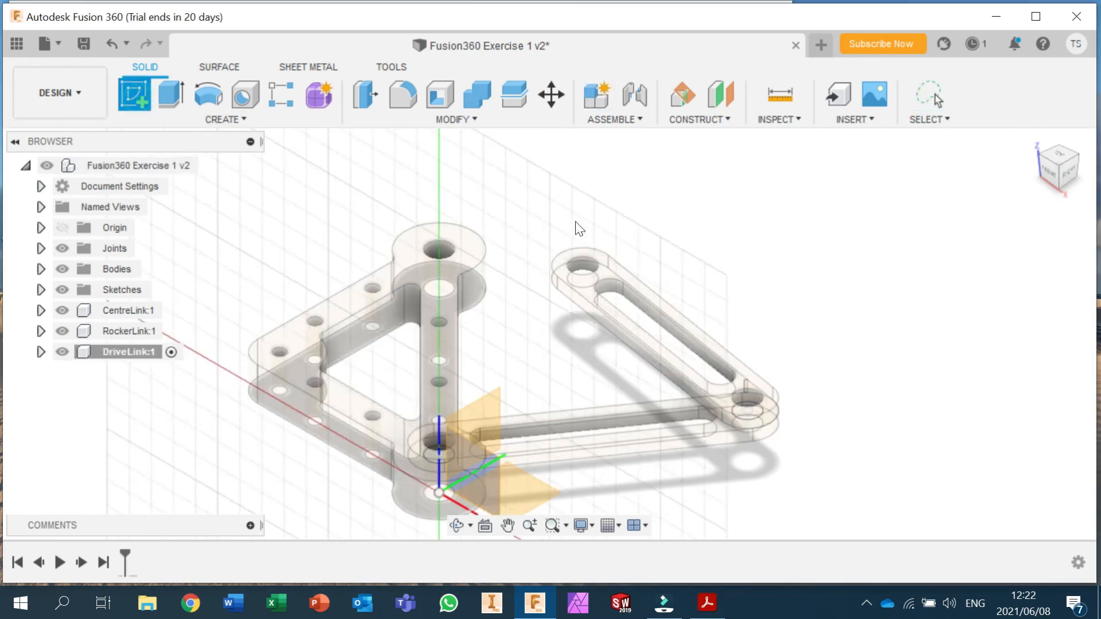
click(473, 246)
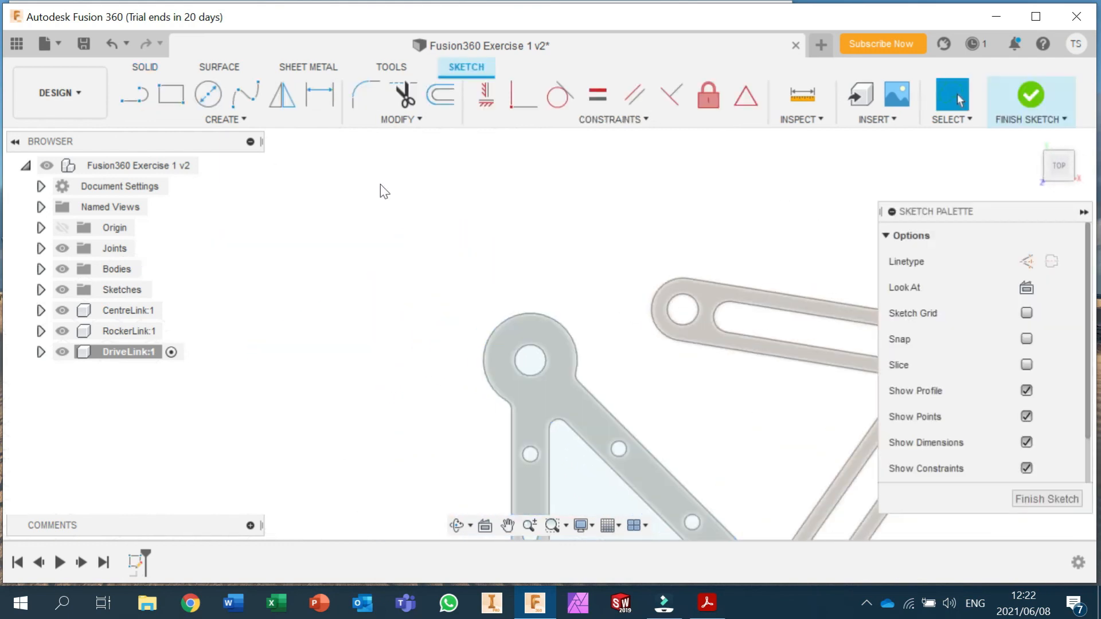
click(207, 93)
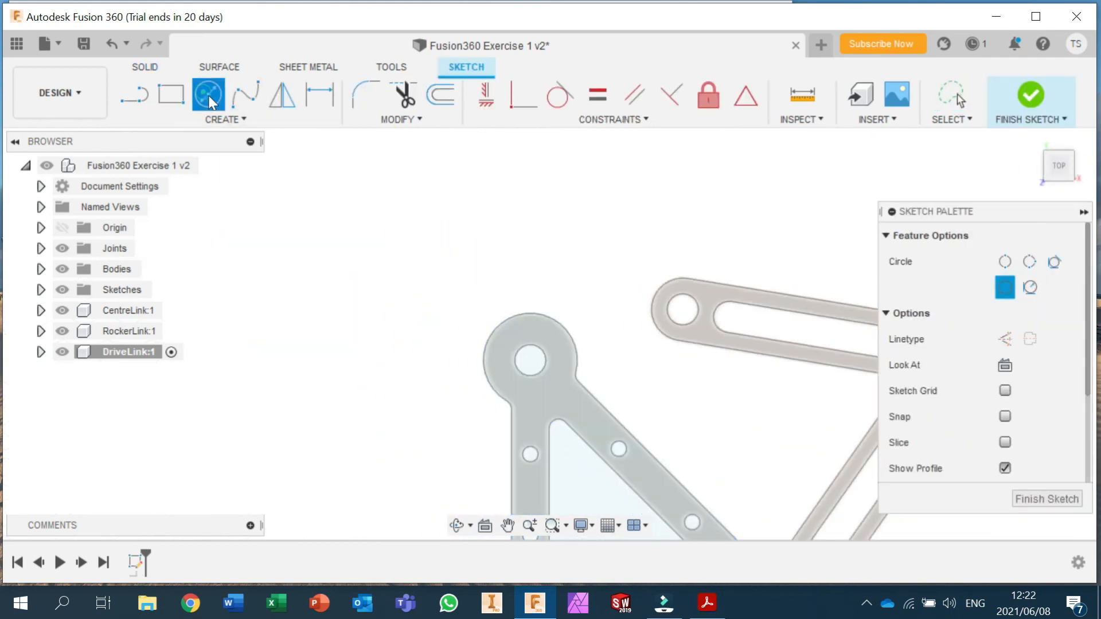
click(531, 361)
text(10)
key(Return)
key(Escape)
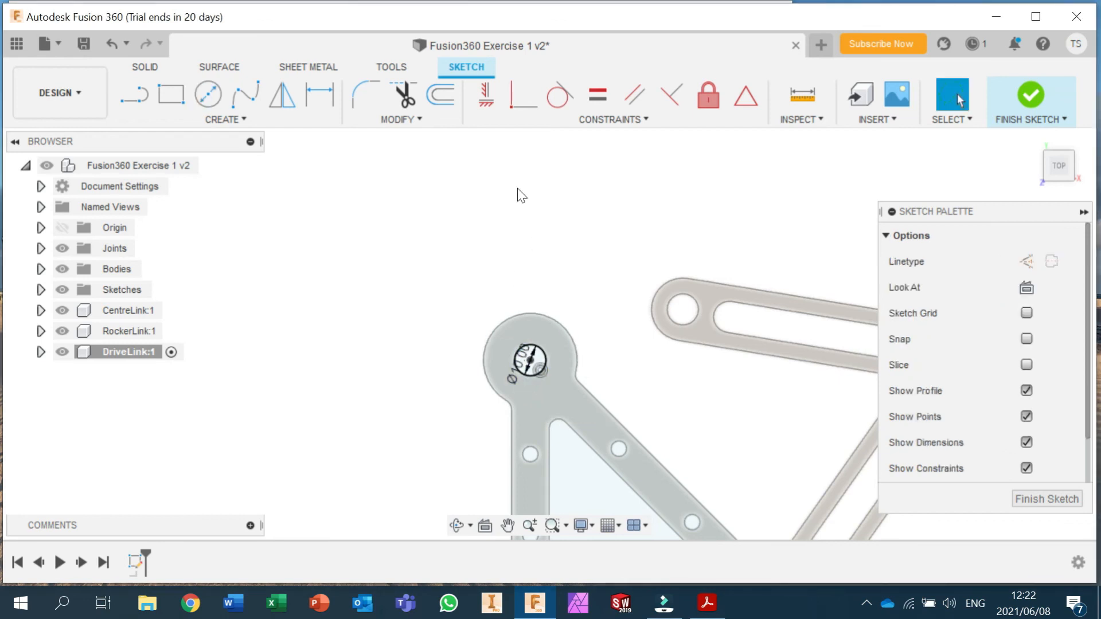
Step: Draw a 20 mm circle concentric with the 10 mm circle on the boss hole
click(207, 93)
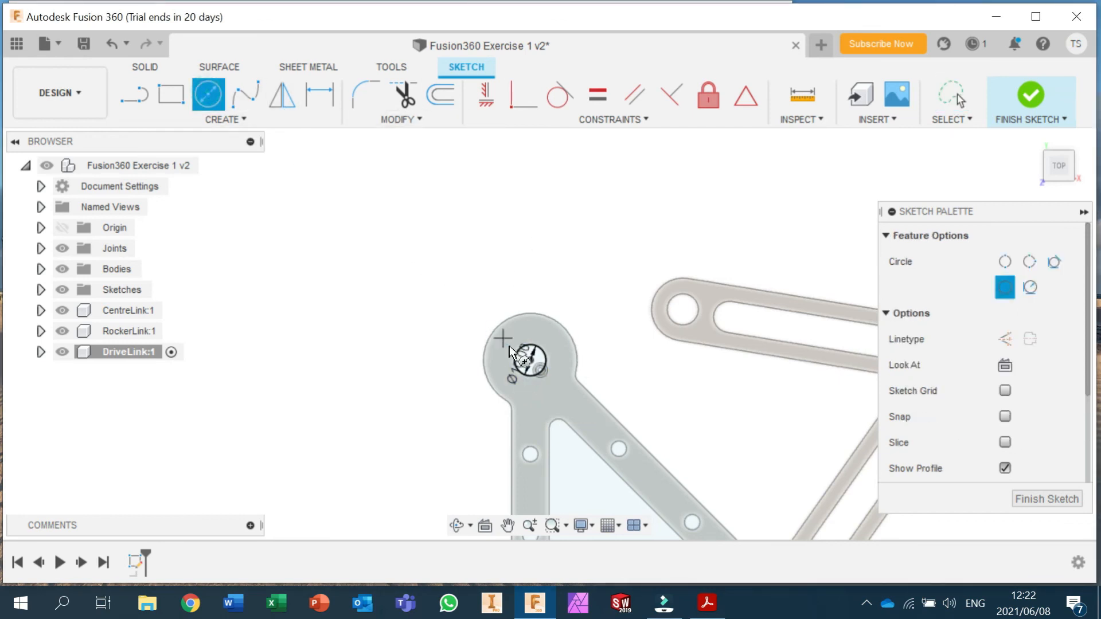
click(531, 360)
text(20)
key(Return)
key(Escape)
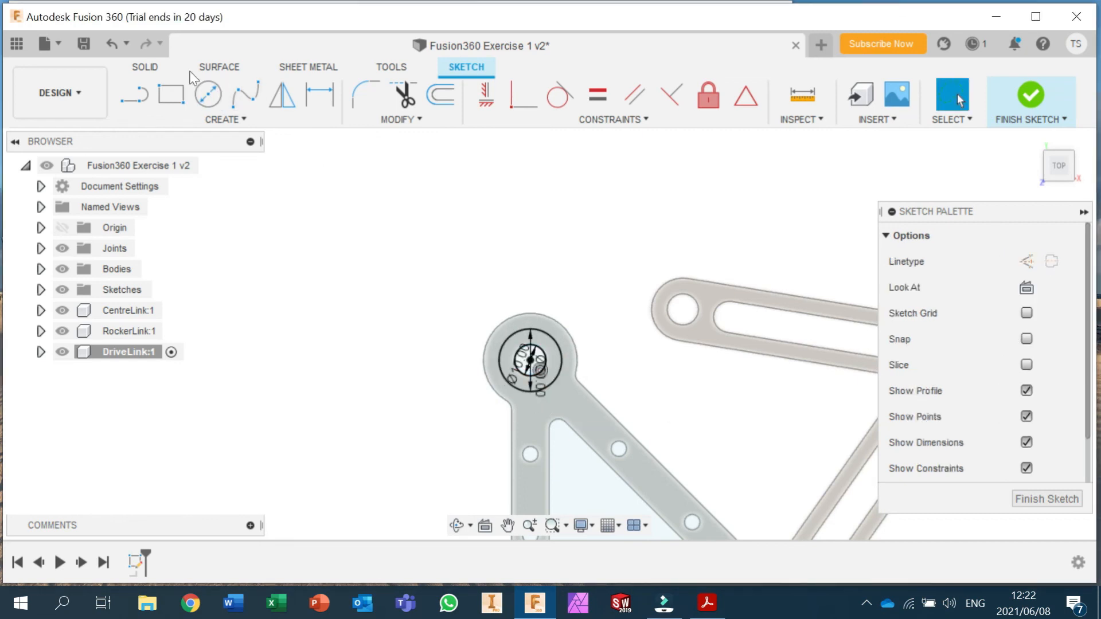
Step: Draw a free-standing 10 mm circle above the web plate's upper boss for the DriveLink's other end
click(208, 93)
click(543, 235)
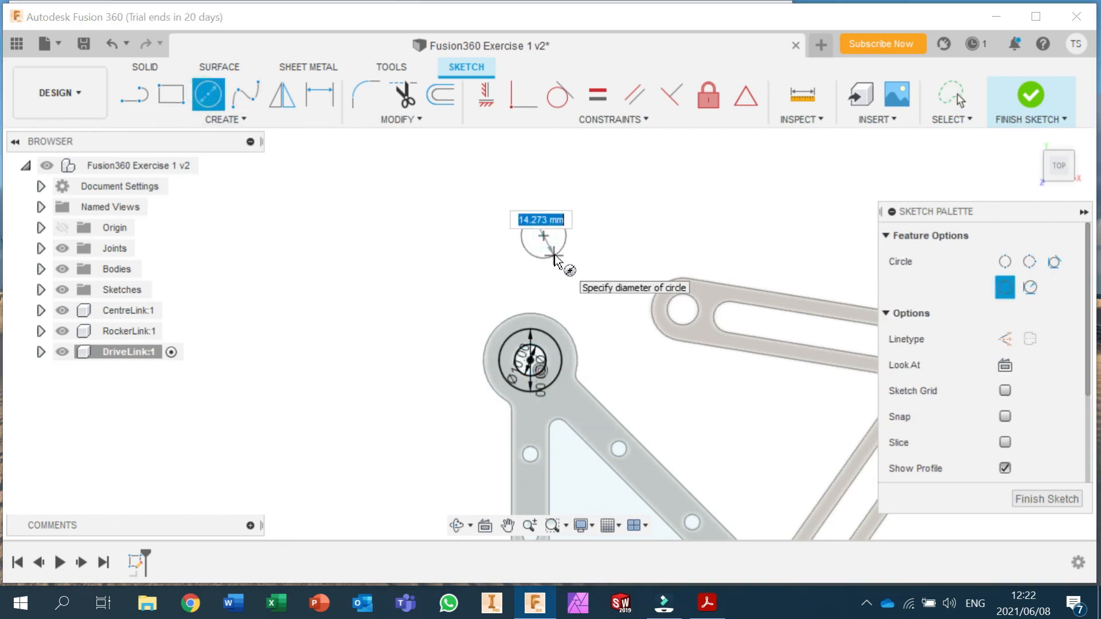
text(10)
key(Return)
key(Escape)
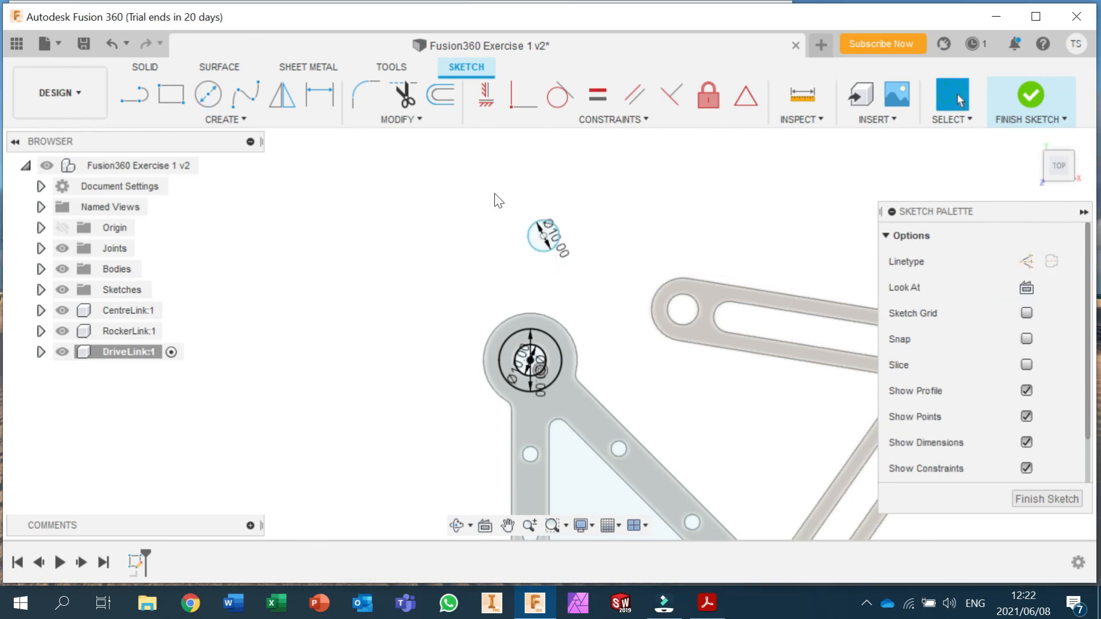
Step: Draw a 20 mm circle concentric with the free-standing 10 mm circle at the DriveLink's other end
click(208, 94)
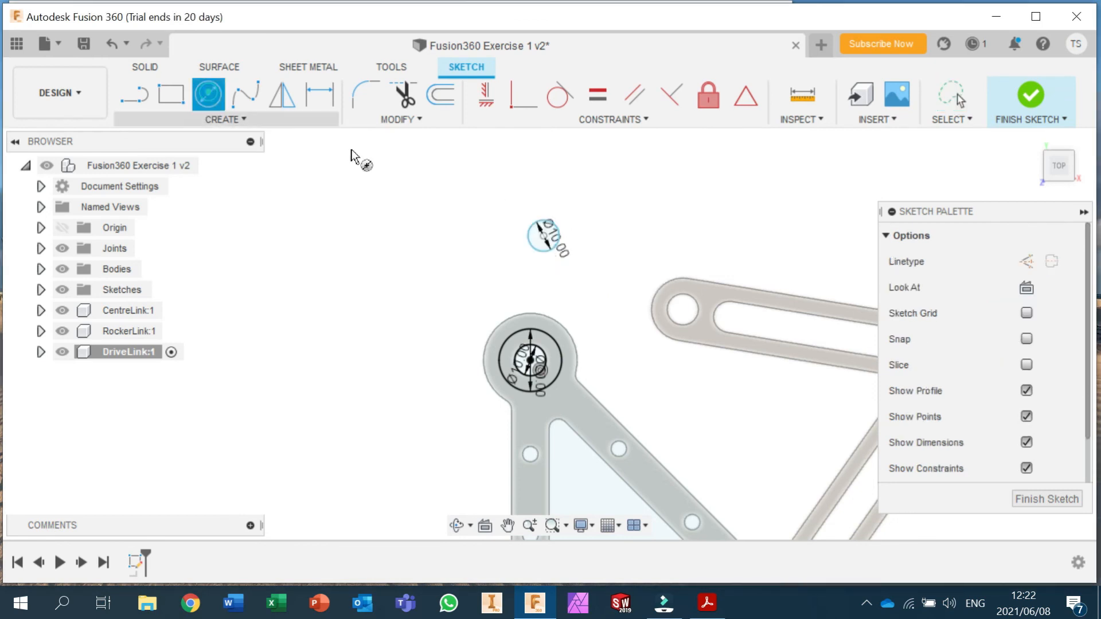
click(543, 237)
text(20)
key(Return)
key(Escape)
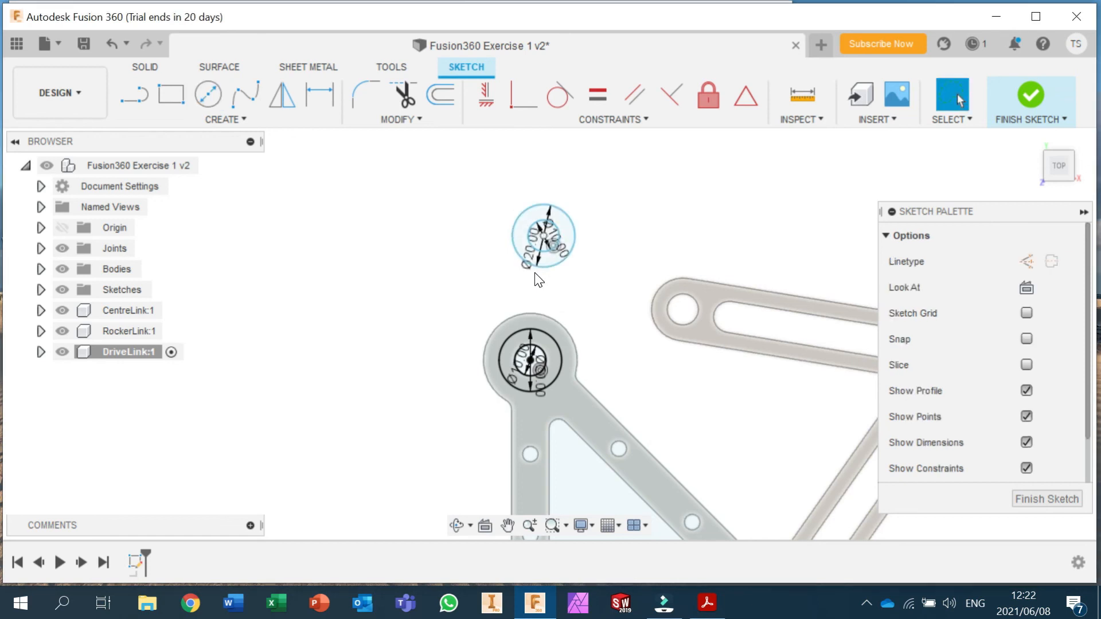
Step: Connect the two 20 mm circles with a straight line on each side and make the lines tangent to the circles
click(134, 94)
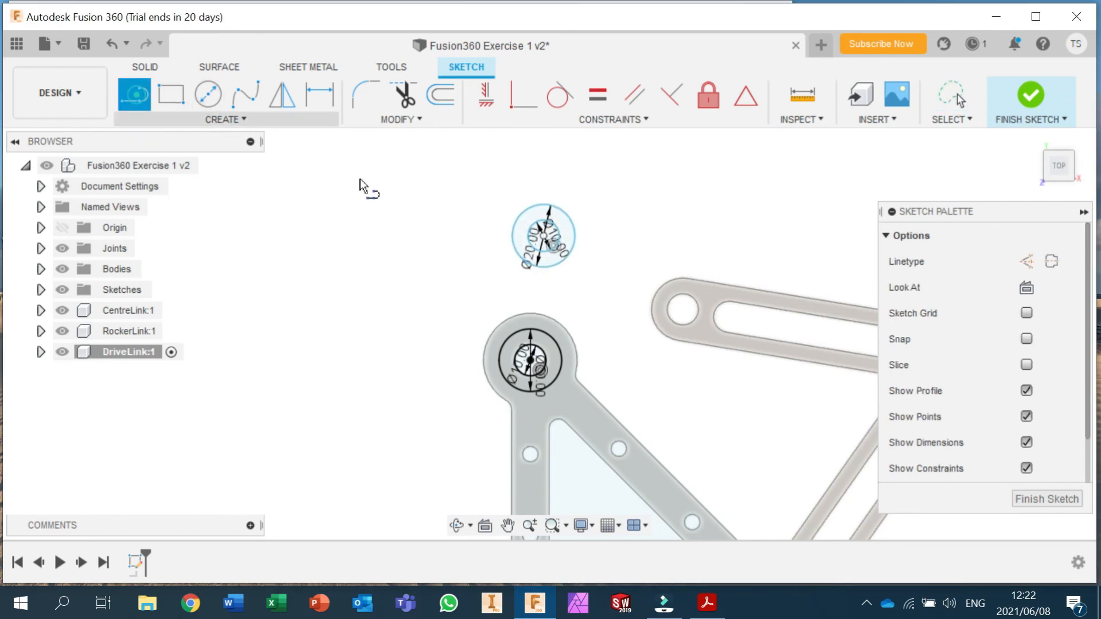
click(514, 248)
click(502, 360)
drag(574, 245, 562, 367)
click(564, 373)
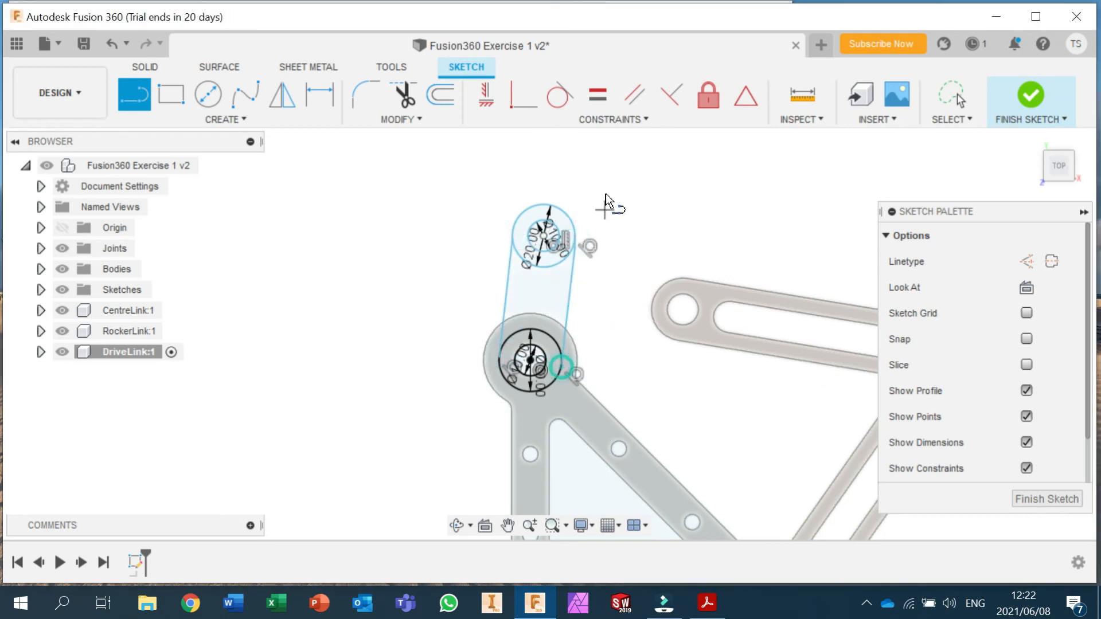
click(559, 96)
click(518, 255)
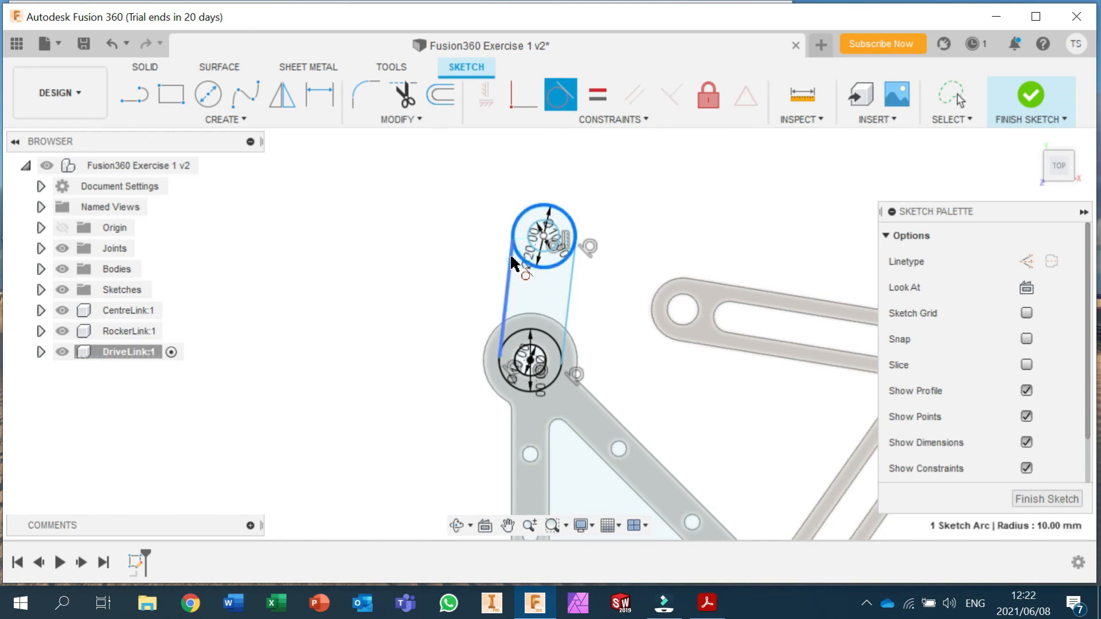
click(574, 270)
Step: Dimension the aligned distance between the two 10 mm circles as 30 mm and finish the DriveLink sketch
click(320, 95)
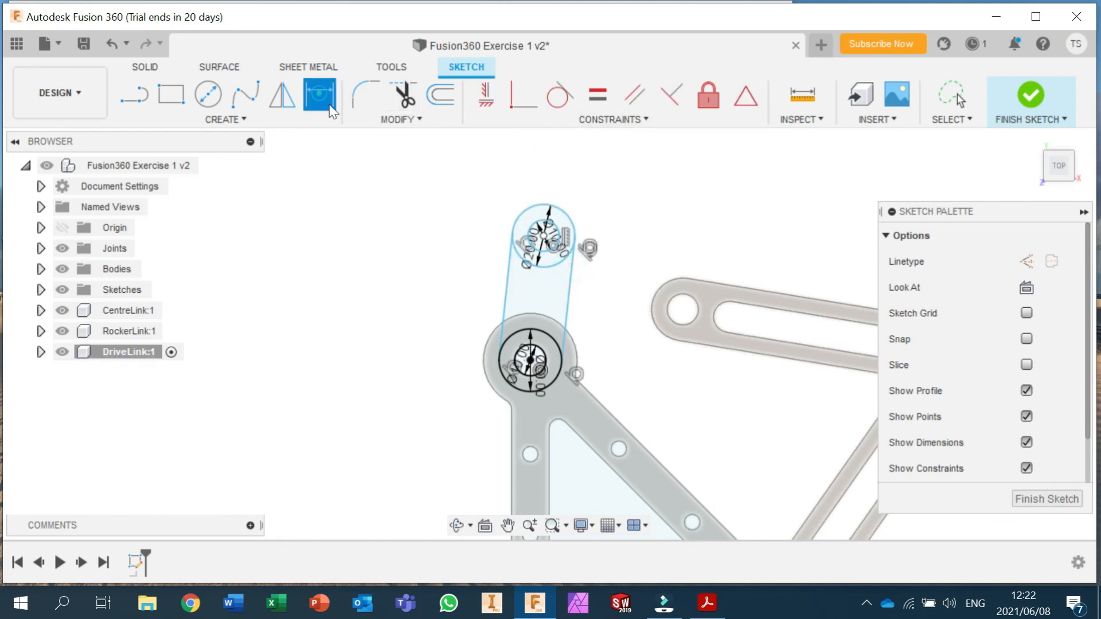
click(545, 252)
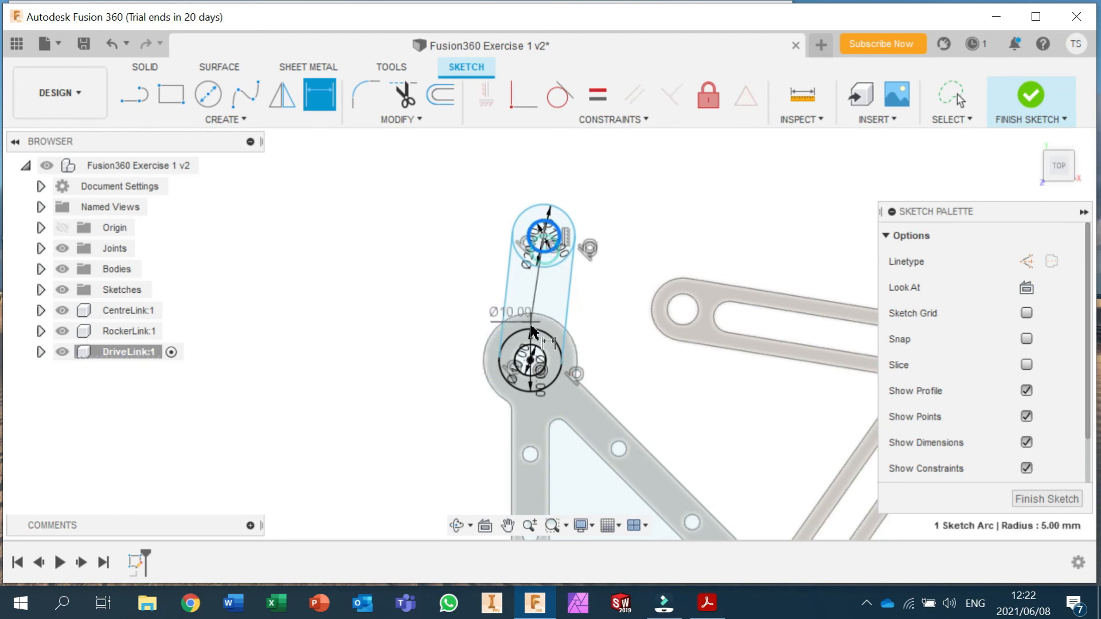
click(540, 356)
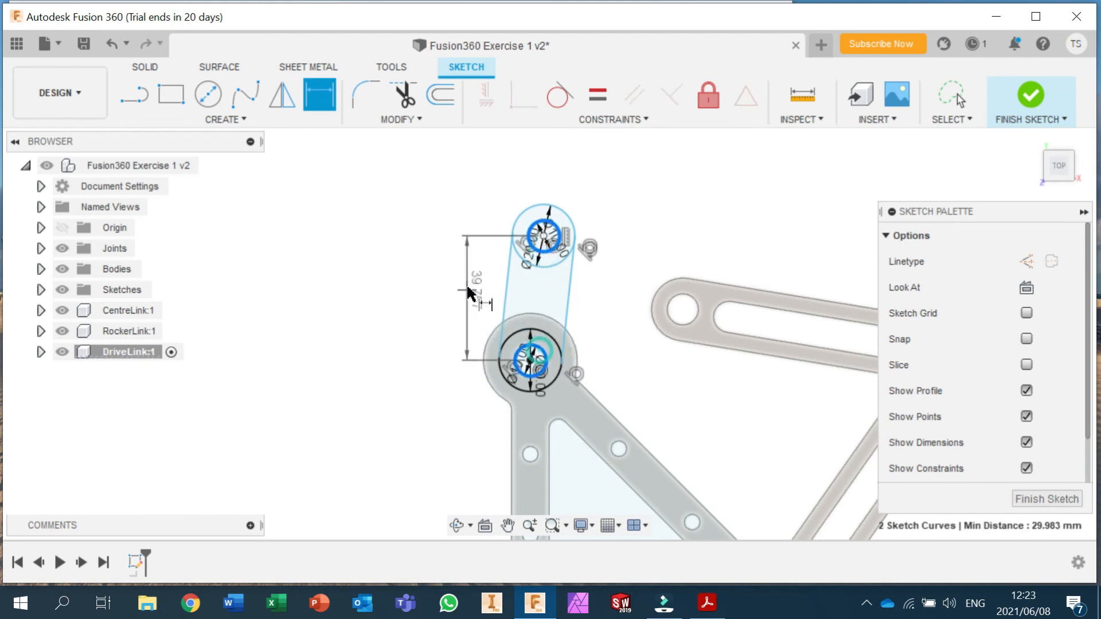
click(541, 294)
text(30)
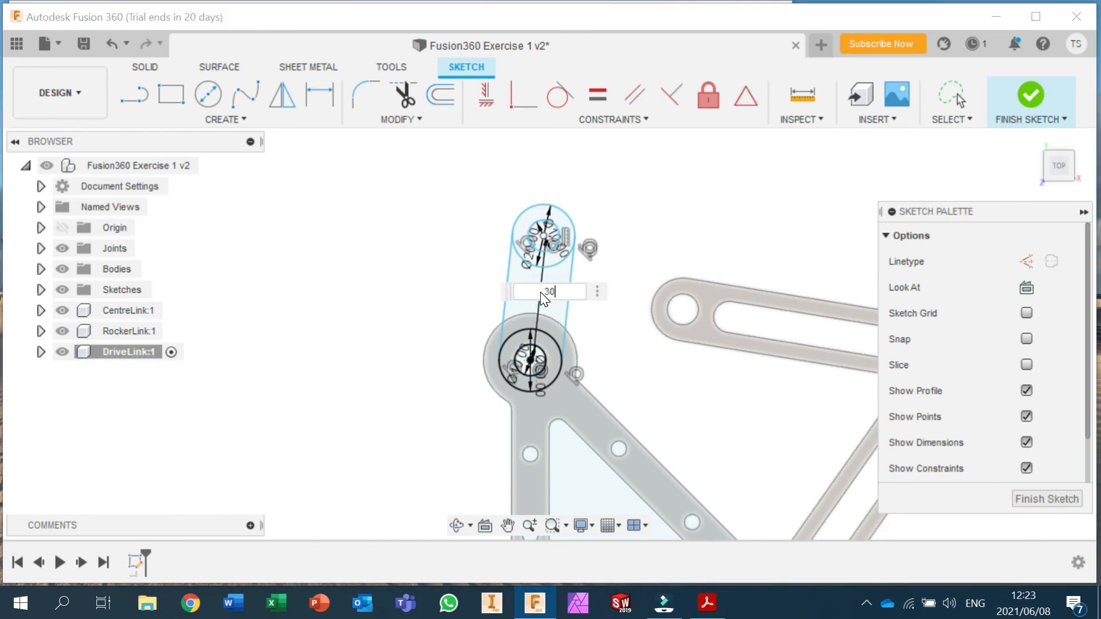
key(Return)
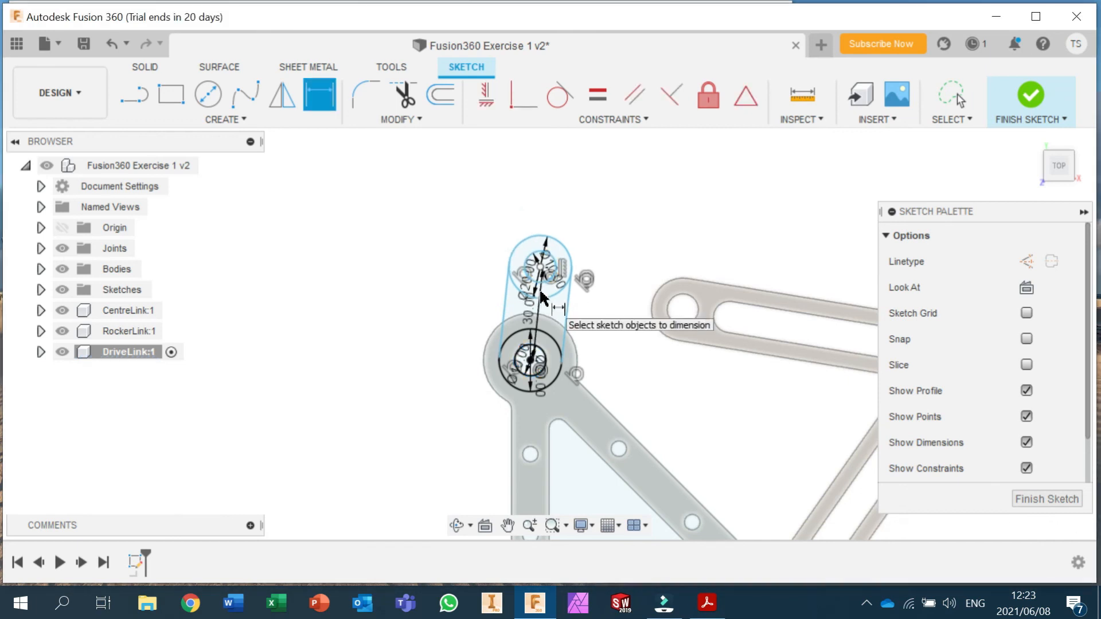
click(1032, 99)
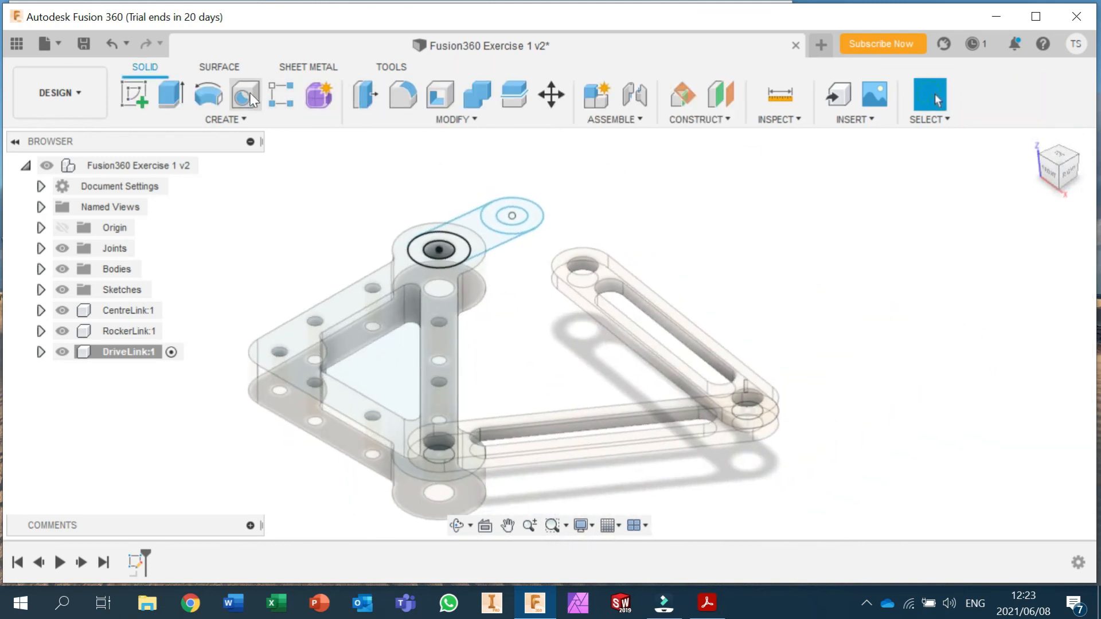
Step: Extrude the DriveLink's four profiles around the two 10 mm holes by 5 mm as a new body
click(171, 94)
click(494, 235)
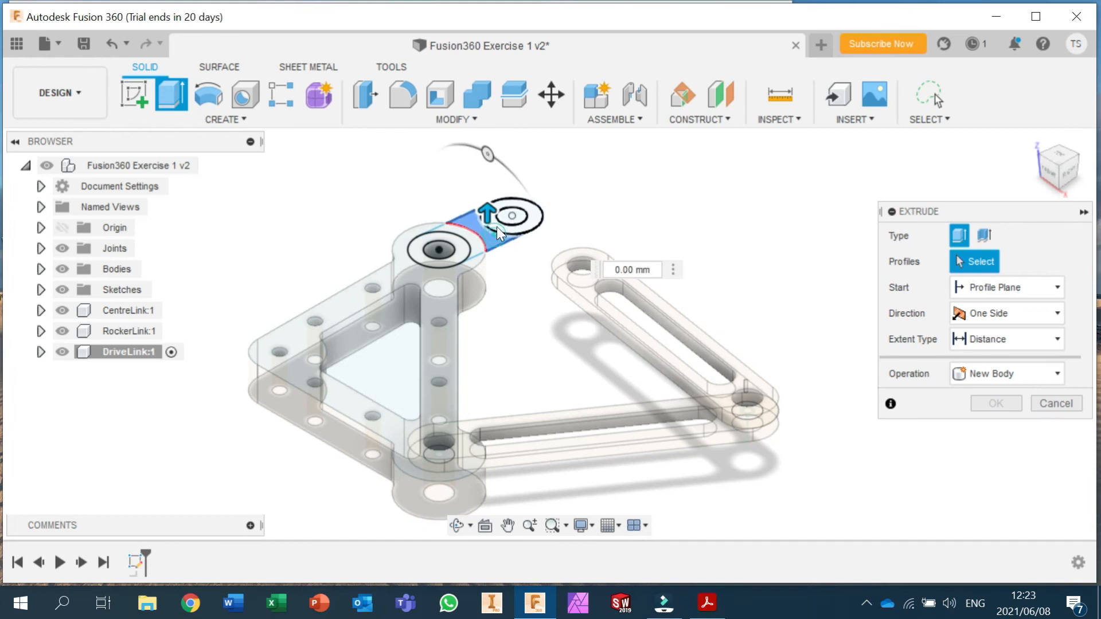
click(496, 226)
click(464, 248)
click(462, 251)
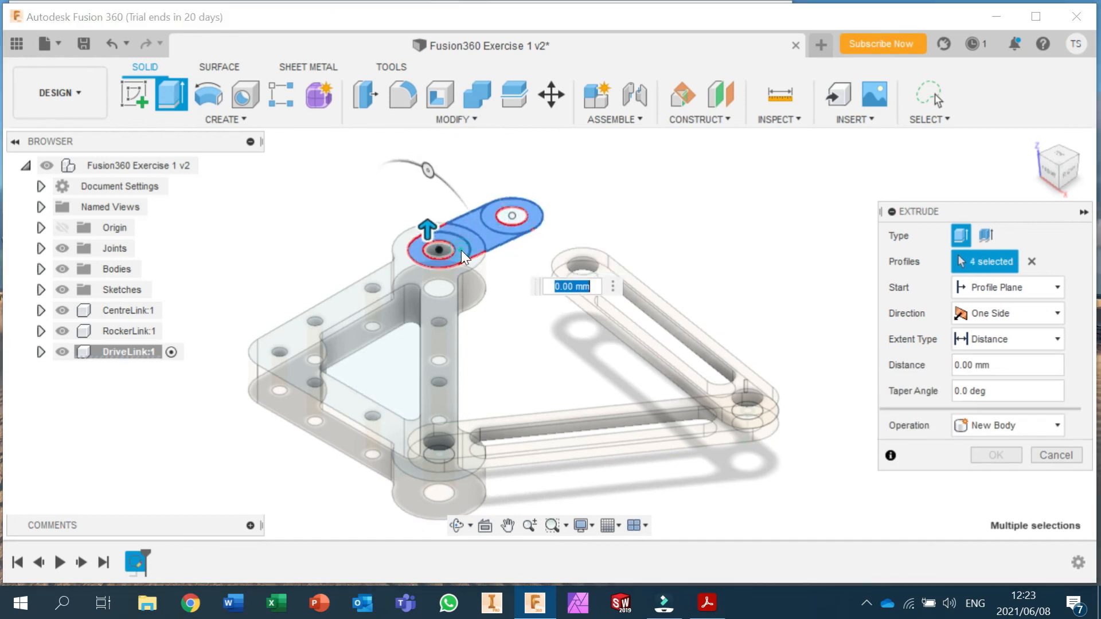
text(5)
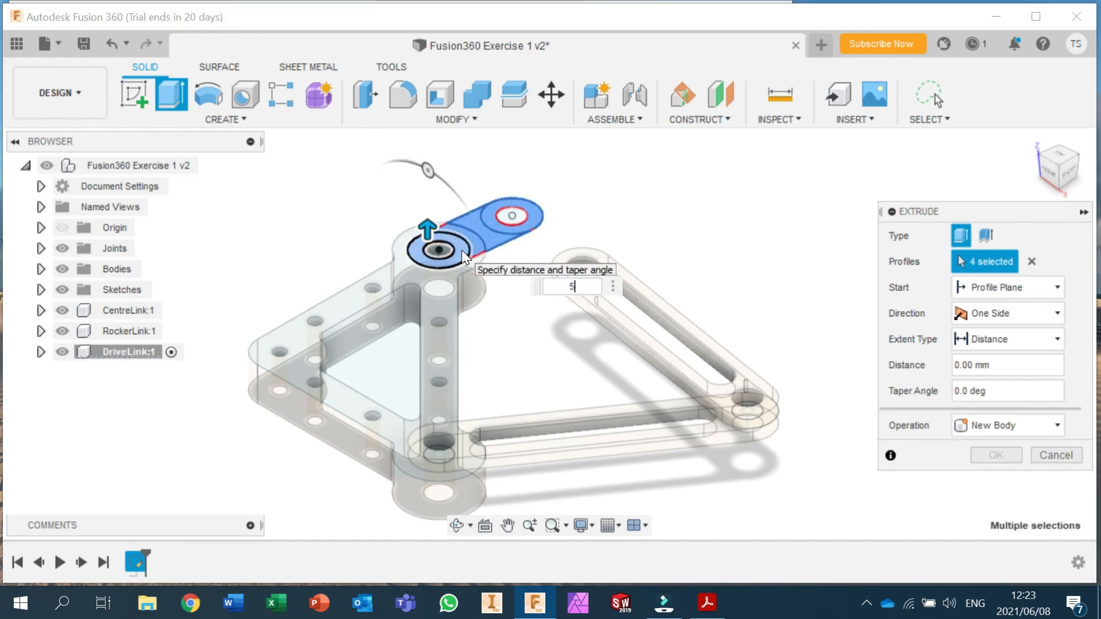
key(Return)
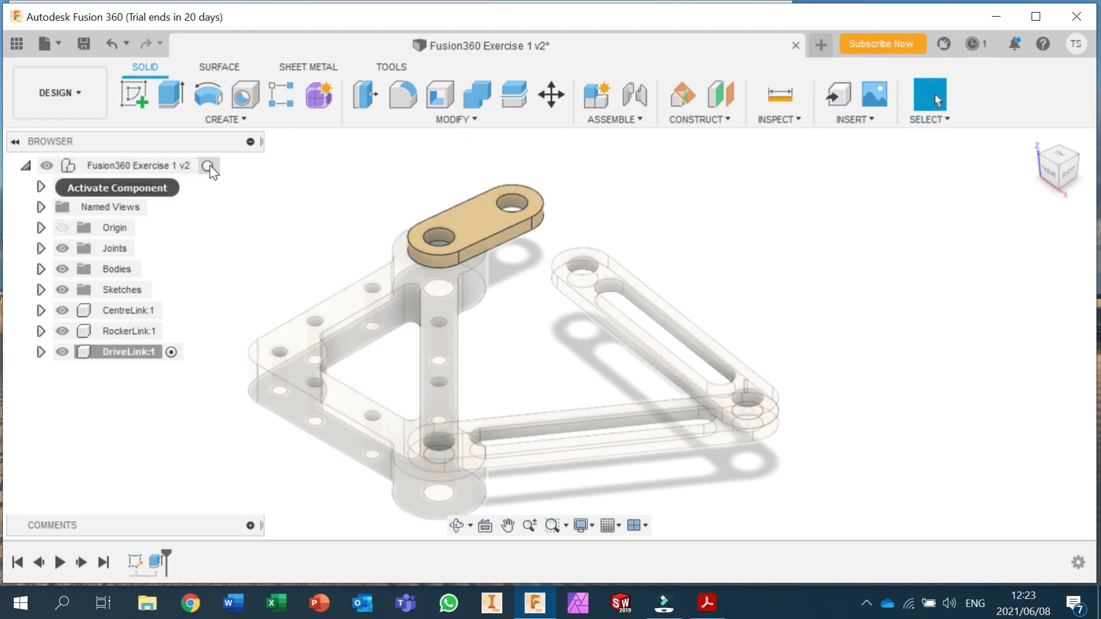
Step: Activate the top-level design and move the DriveLink off the web plate's upper boss
click(208, 166)
drag(476, 216, 467, 188)
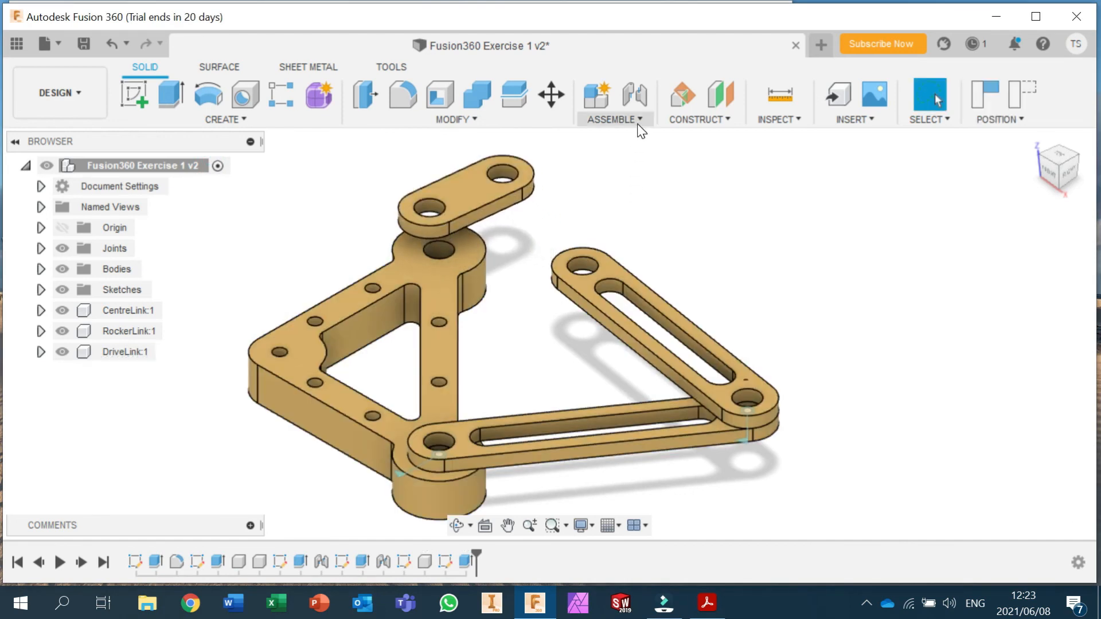
drag(472, 186, 495, 189)
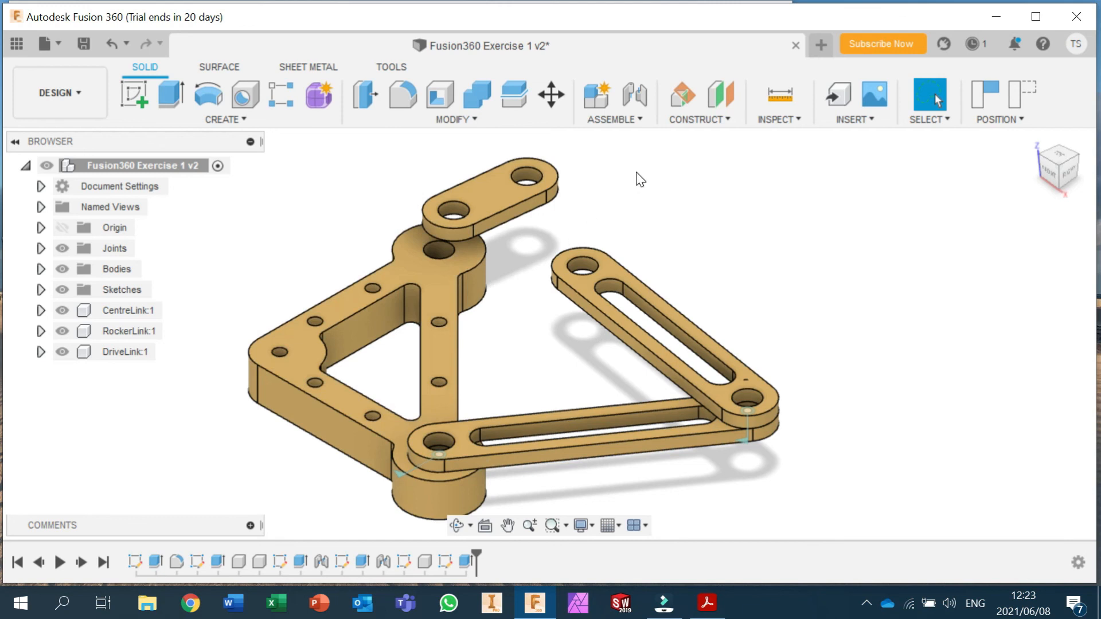
Step: Create a Revolute joint between the underside of the DriveLink's near hole and the web plate's upper boss hole
click(638, 122)
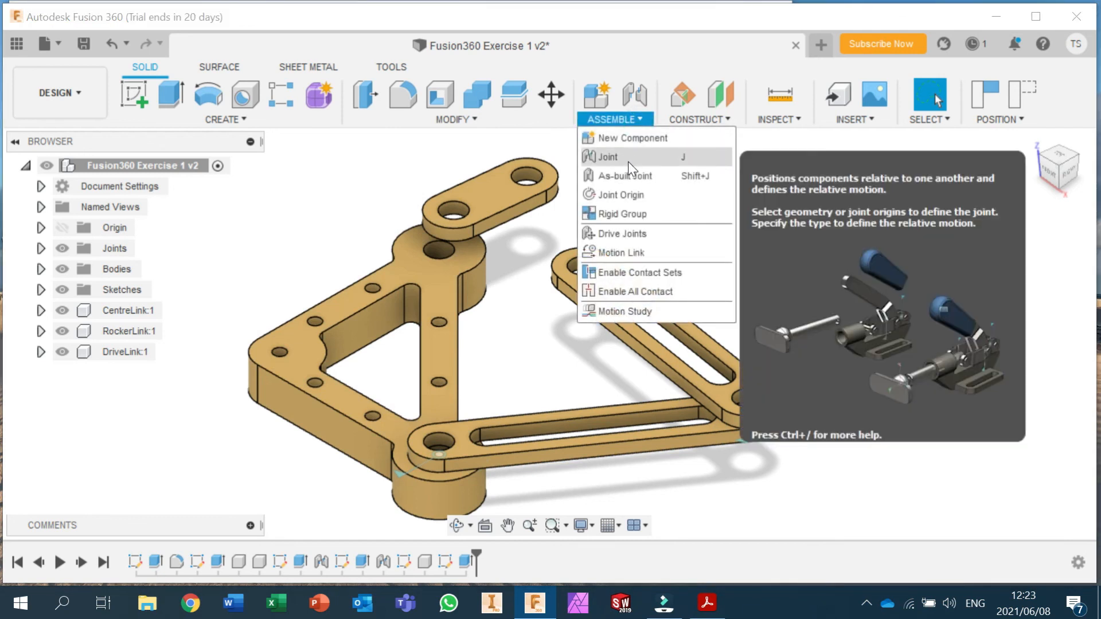
click(628, 161)
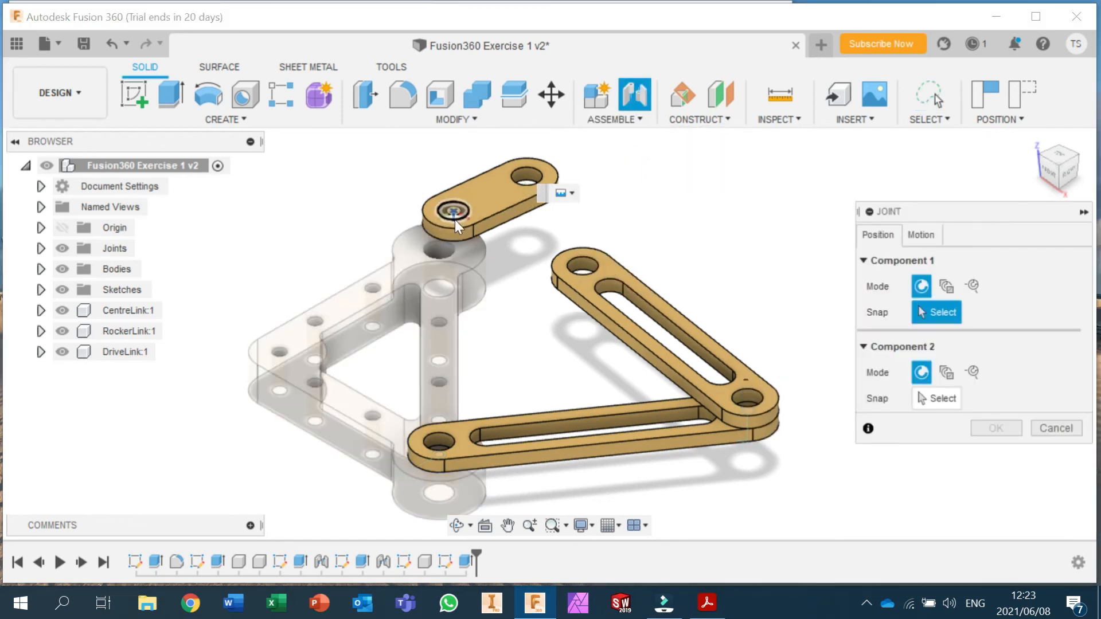
scroll(454, 221, up, 5)
click(454, 204)
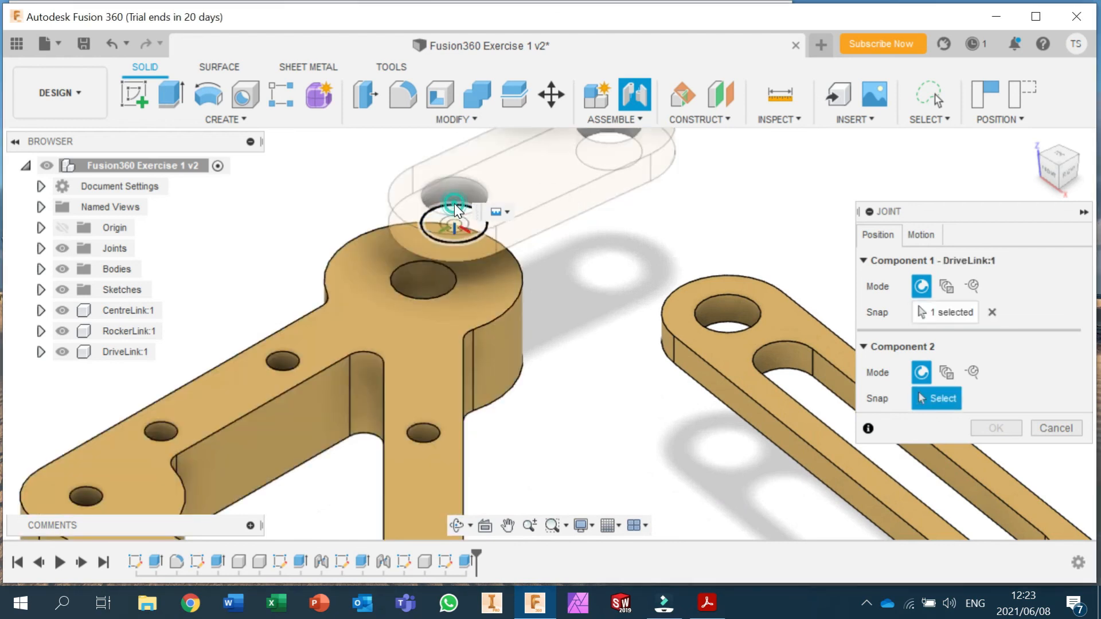
click(452, 289)
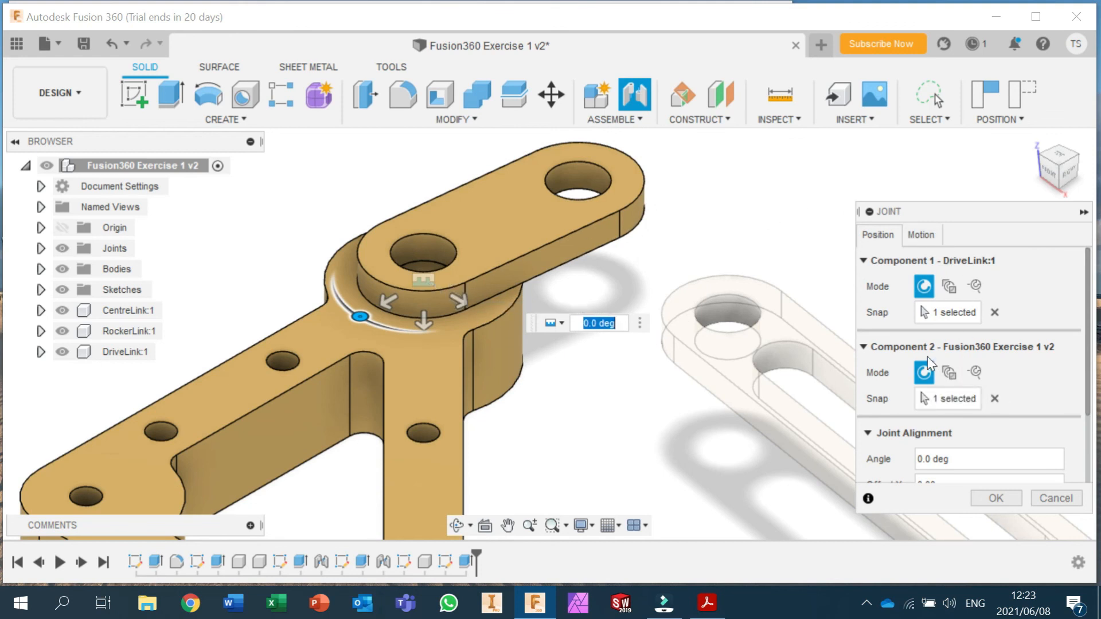
click(922, 234)
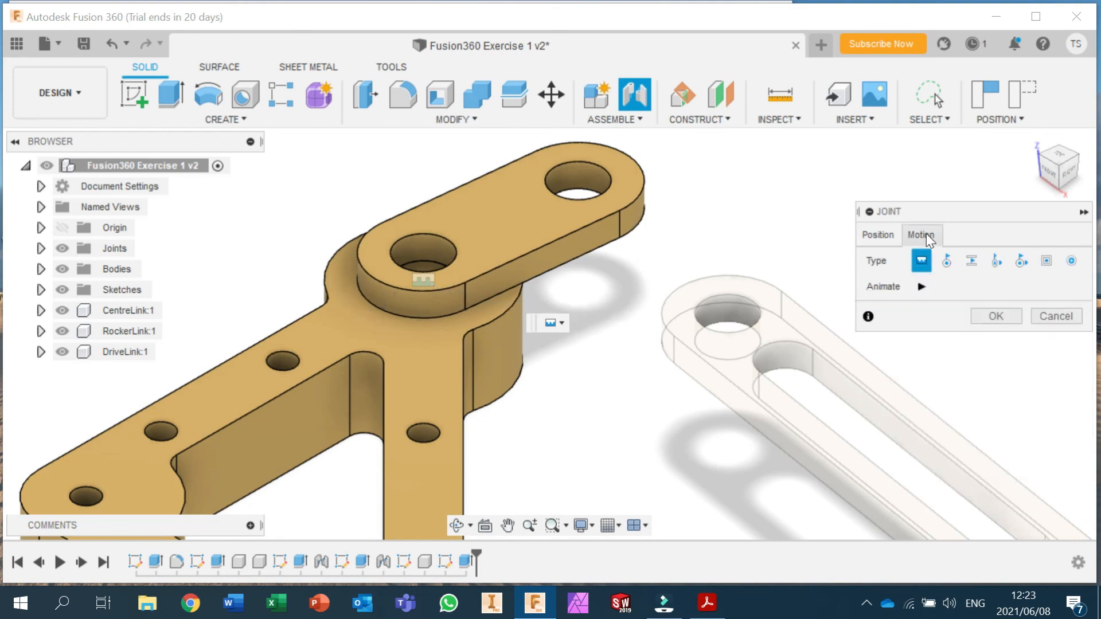
click(948, 262)
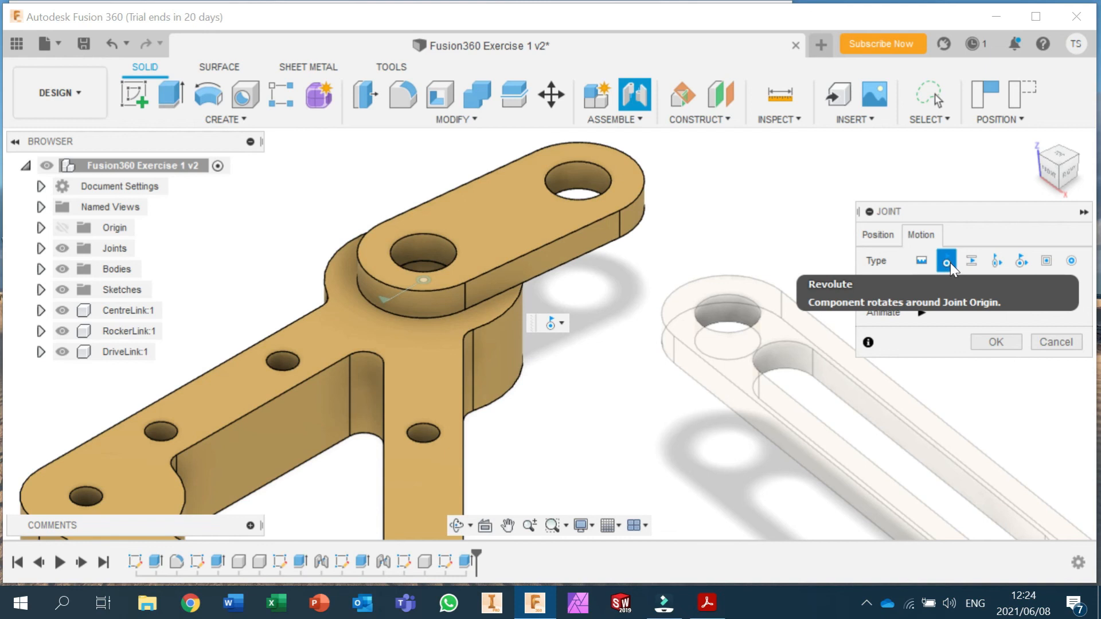
click(985, 343)
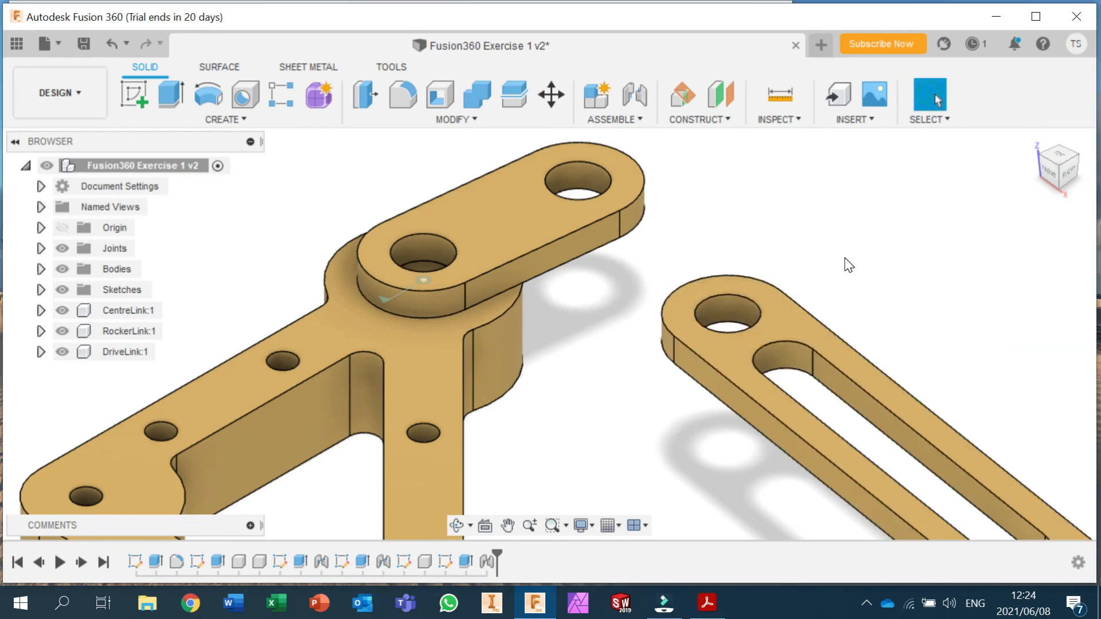
Step: Swing the DriveLink and the slotted links about their joints to try out the linkage's movement
scroll(799, 292, down, 5)
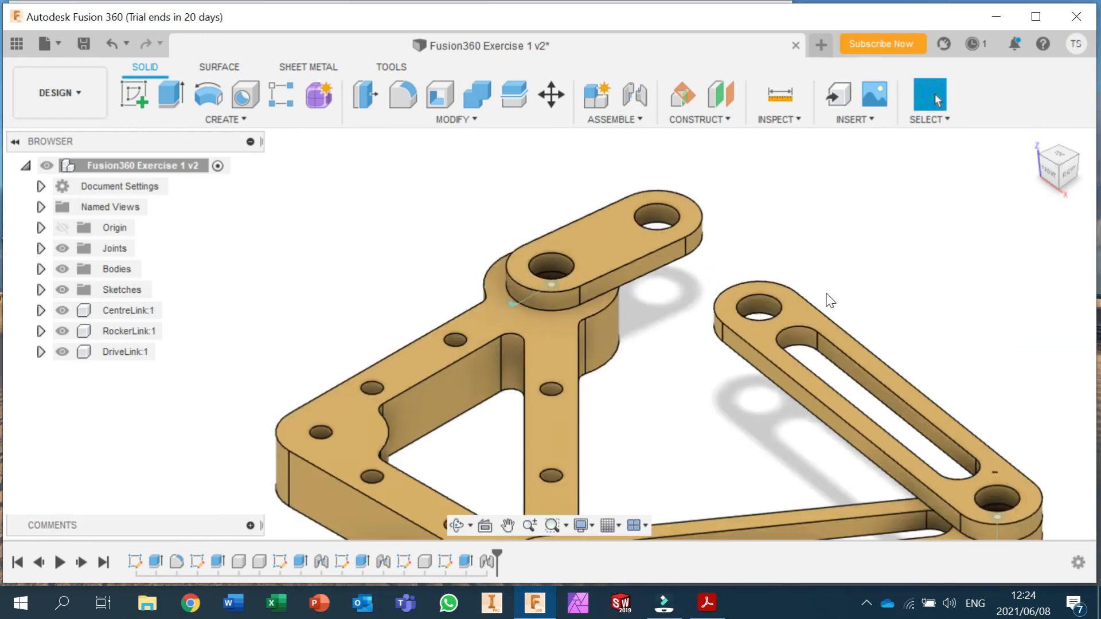
middle_drag(830, 300, 777, 201)
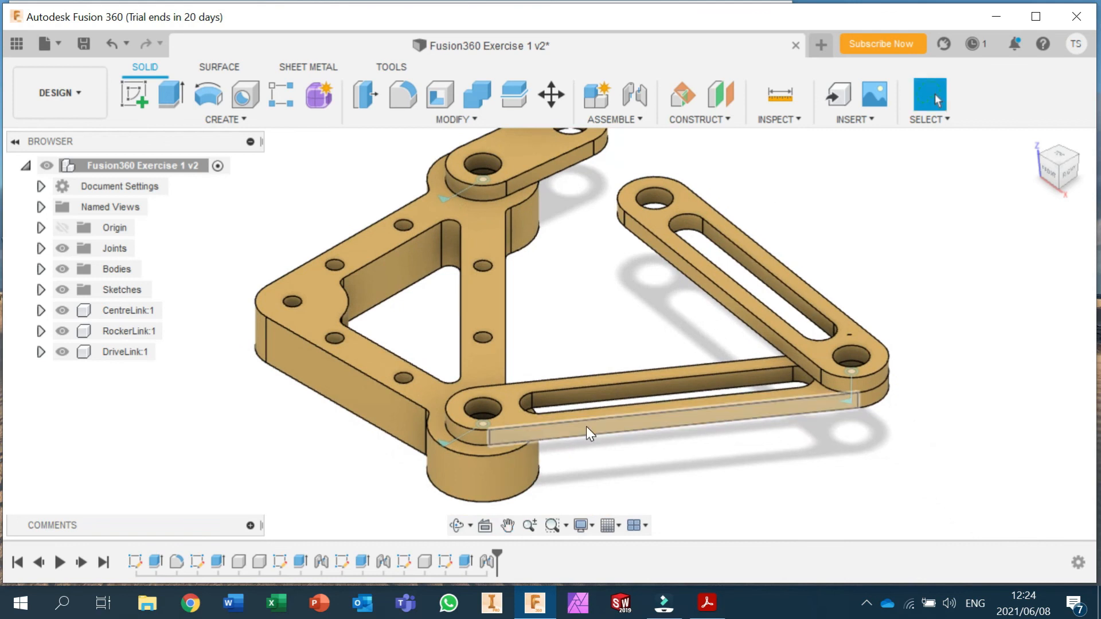
mouse_move(630, 441)
mouse_down()
mouse_move(770, 411)
mouse_move(813, 380)
mouse_move(545, 377)
mouse_move(640, 439)
mouse_up()
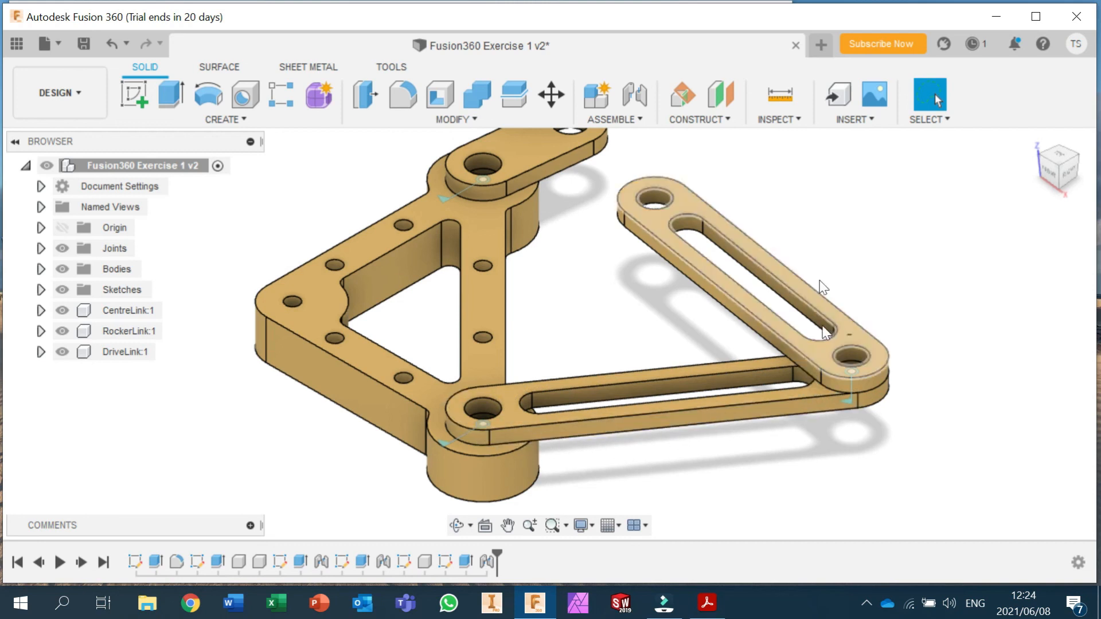
middle_drag(797, 242, 767, 325)
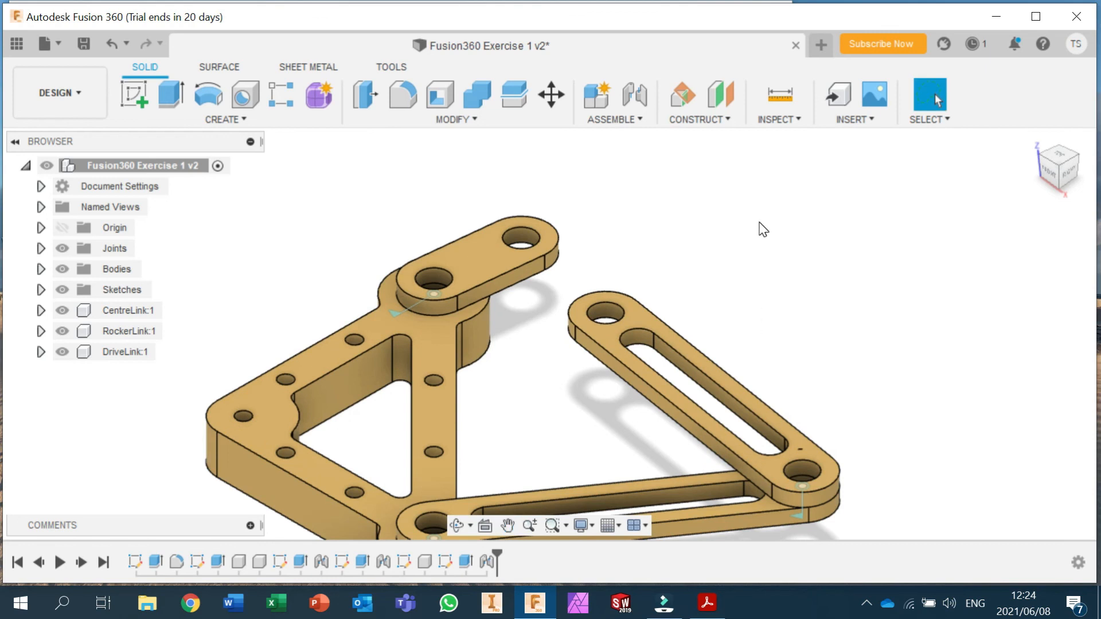
scroll(355, 136, down, 2)
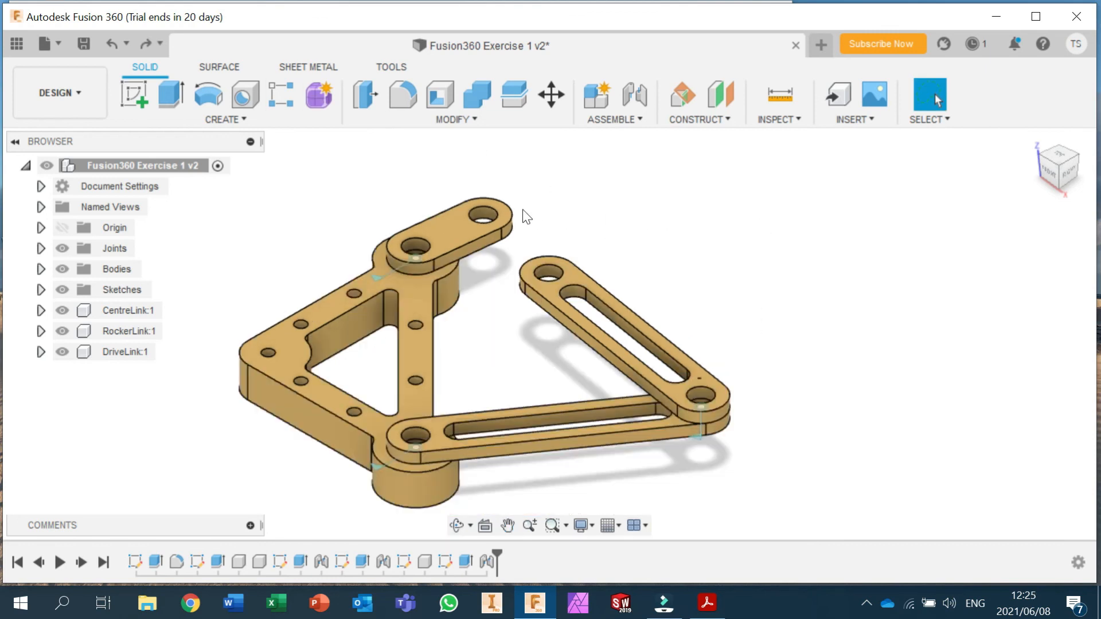
drag(489, 314, 584, 244)
mouse_move(492, 238)
mouse_down()
mouse_move(472, 277)
mouse_move(487, 252)
mouse_up()
scroll(730, 321, up, 2)
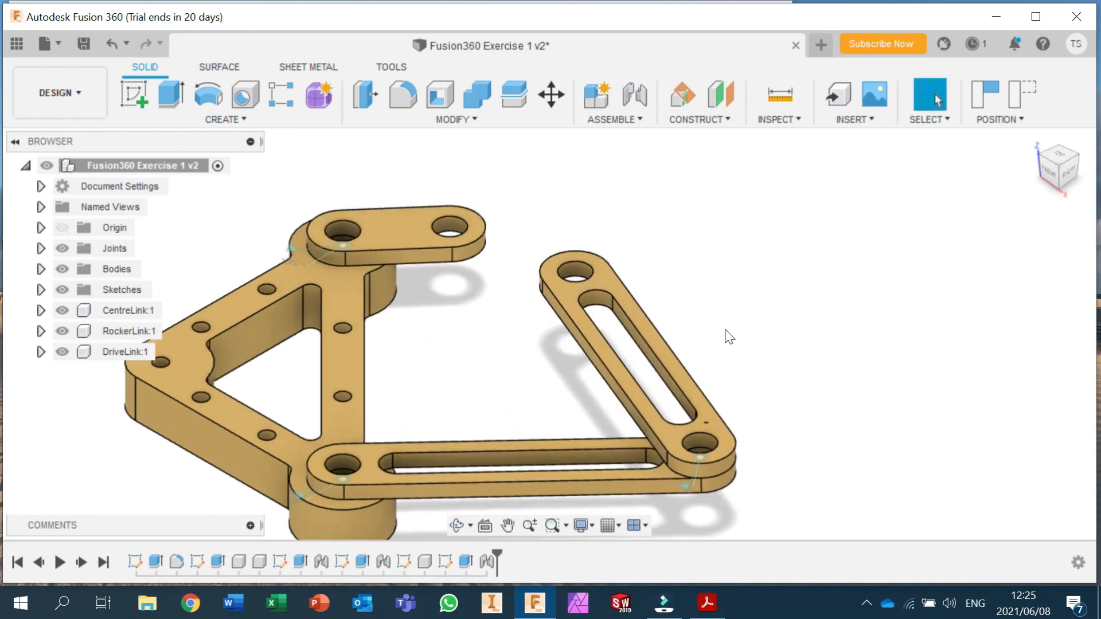
Step: Check the link stacking from the right side and swing the slotted link's free end close to the DriveLink's free hole
click(1074, 184)
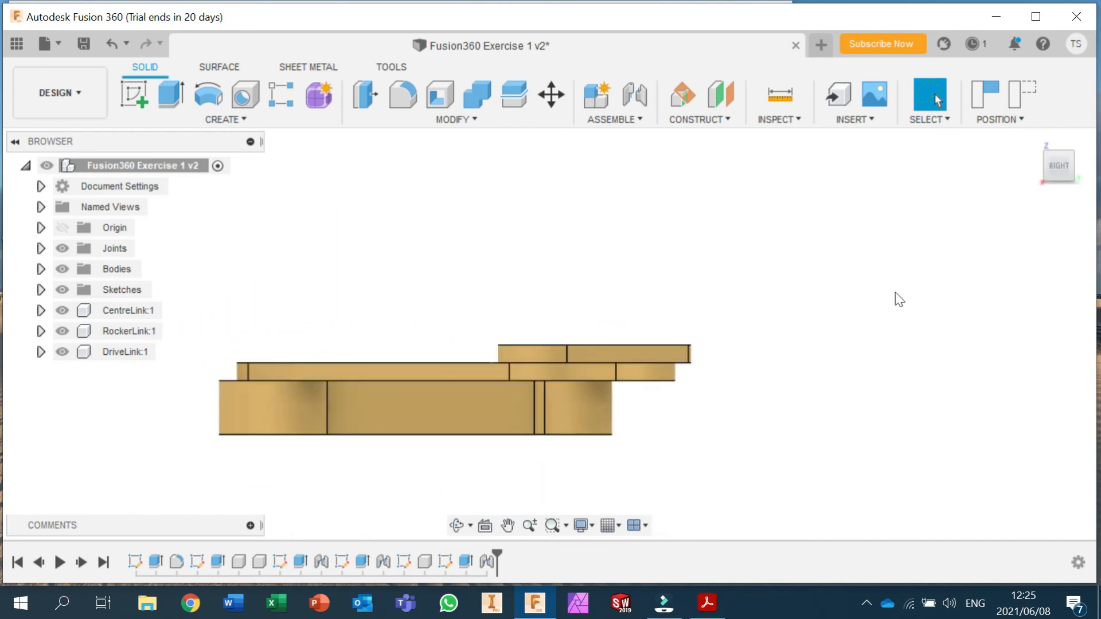
middle_drag(789, 365, 555, 311)
mouse_move(428, 283)
mouse_down()
mouse_move(497, 266)
mouse_move(439, 277)
mouse_up()
shift+middle_drag(569, 319, 513, 318)
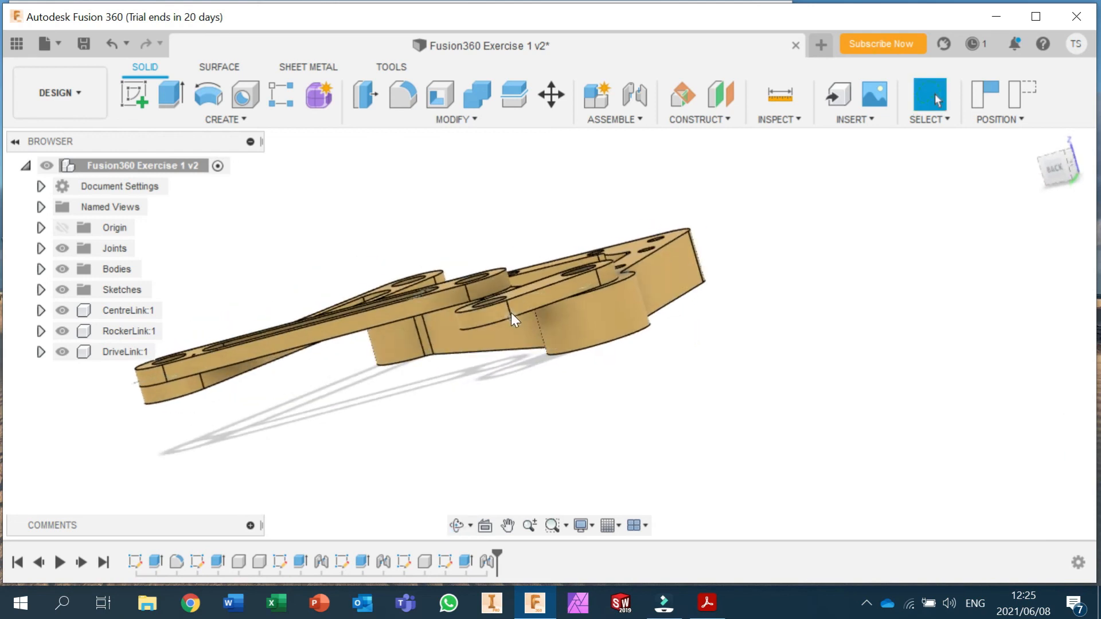
drag(486, 288, 459, 313)
shift+middle_drag(504, 344, 549, 380)
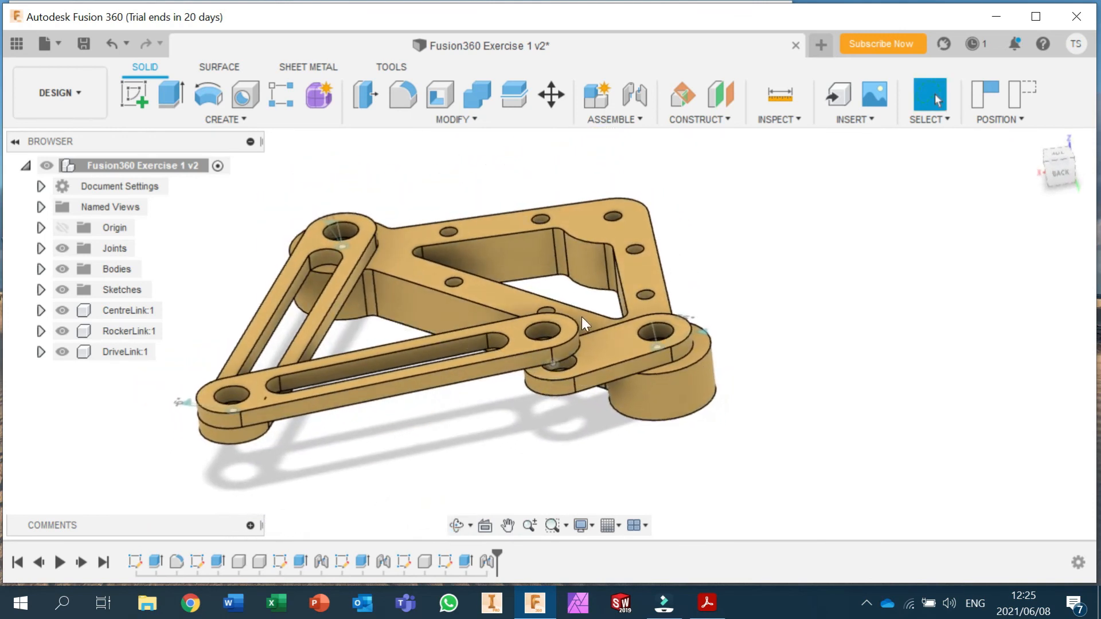
Step: Create a Revolute joint between the upper face of the DriveLink's free hole and the underside of the CentreLink's free-end hole
click(635, 117)
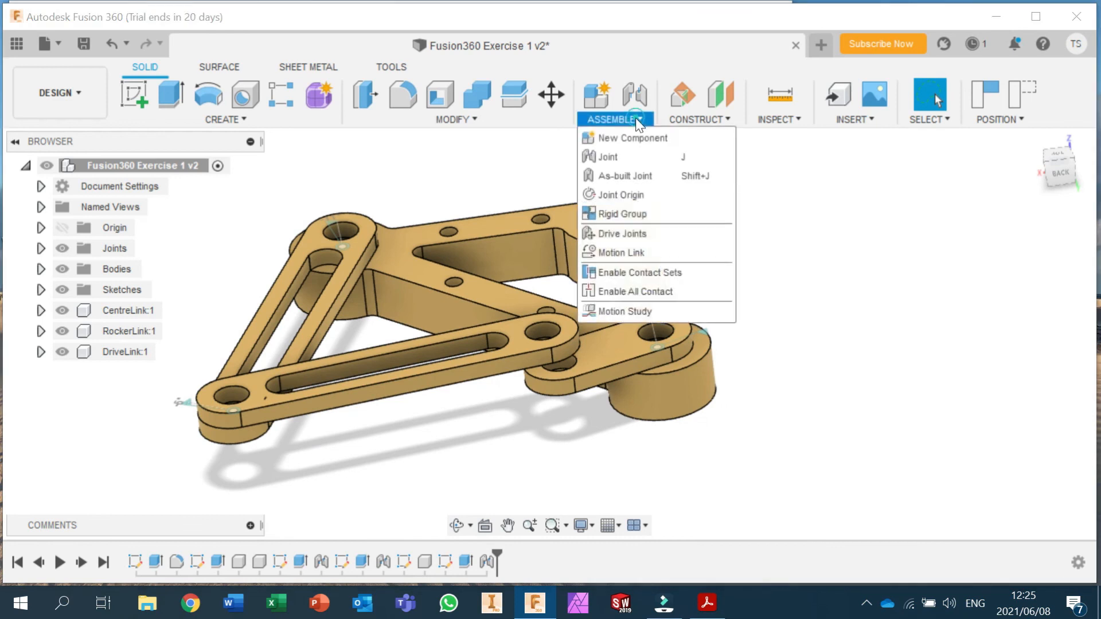
click(618, 161)
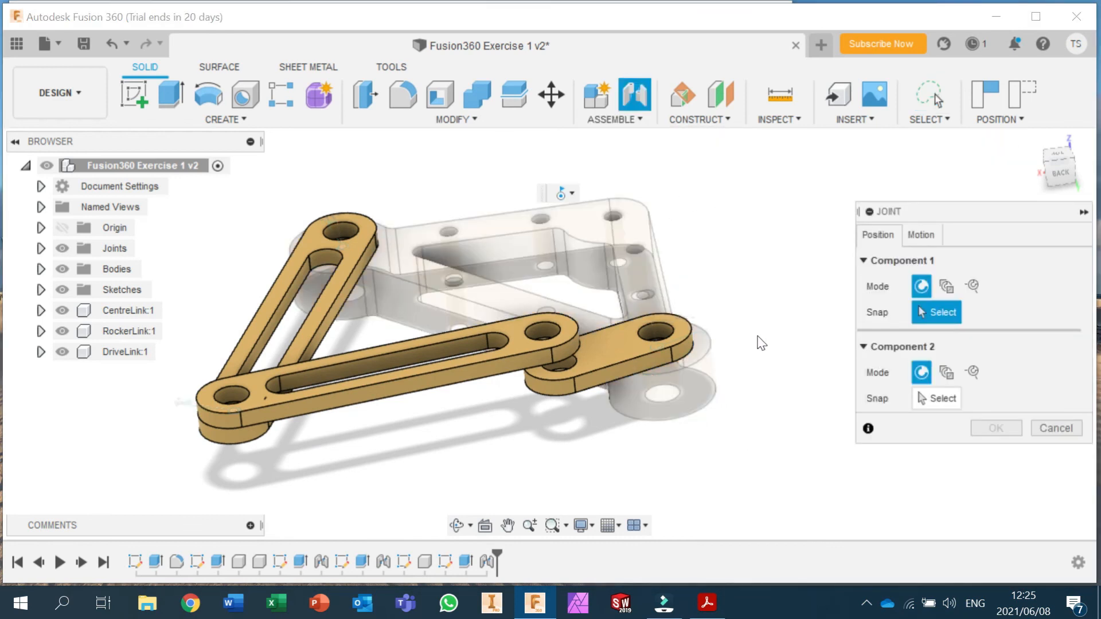
scroll(536, 355, up, 4)
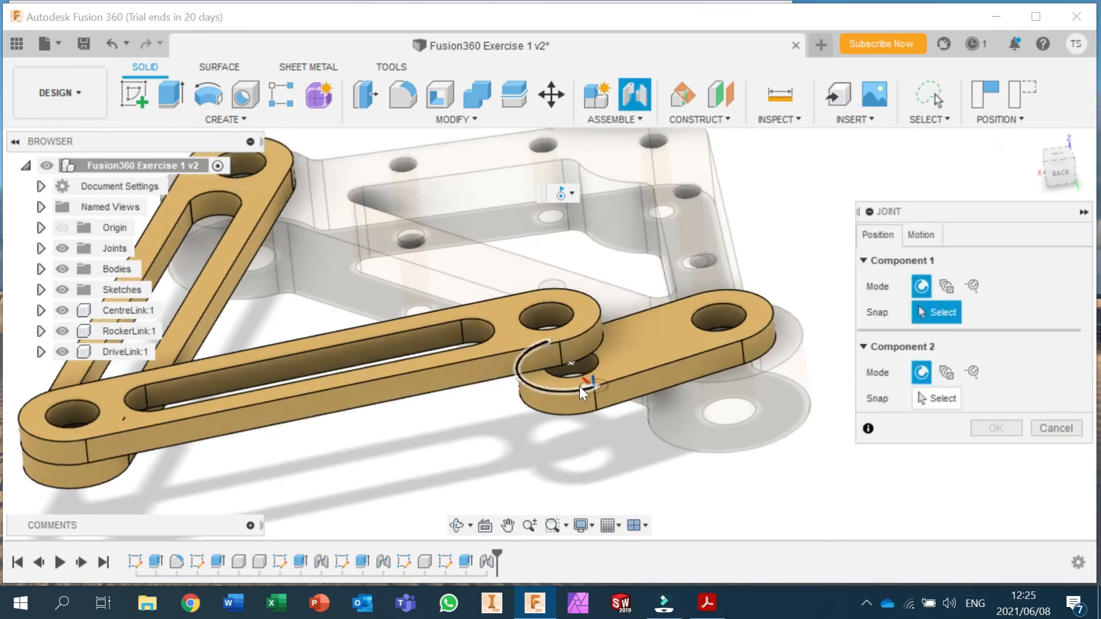
click(576, 376)
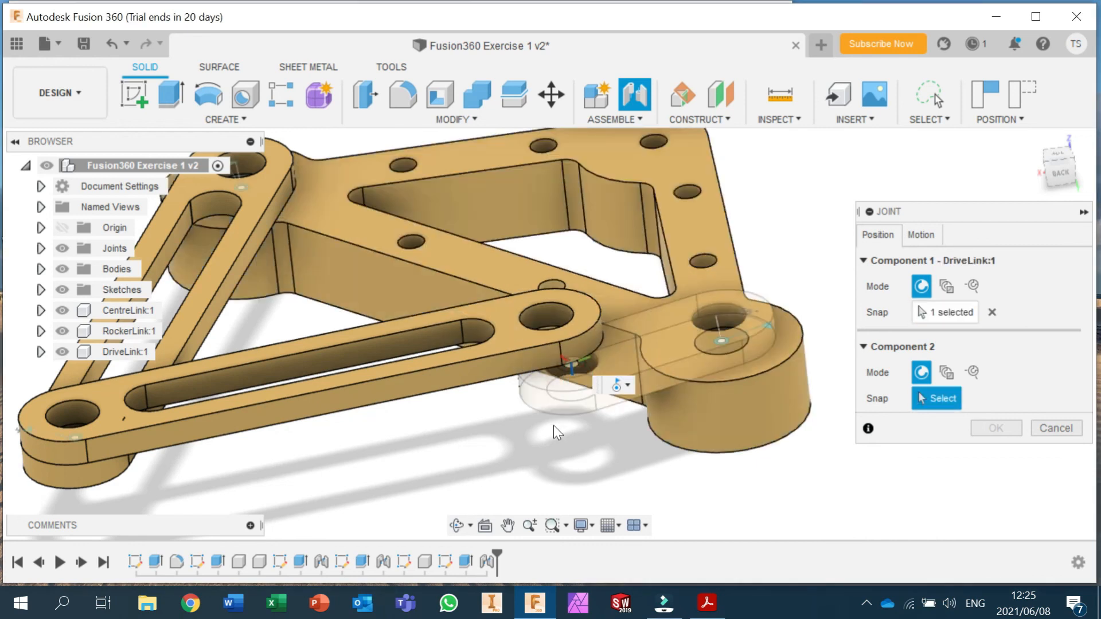
shift+middle_drag(461, 419, 468, 445)
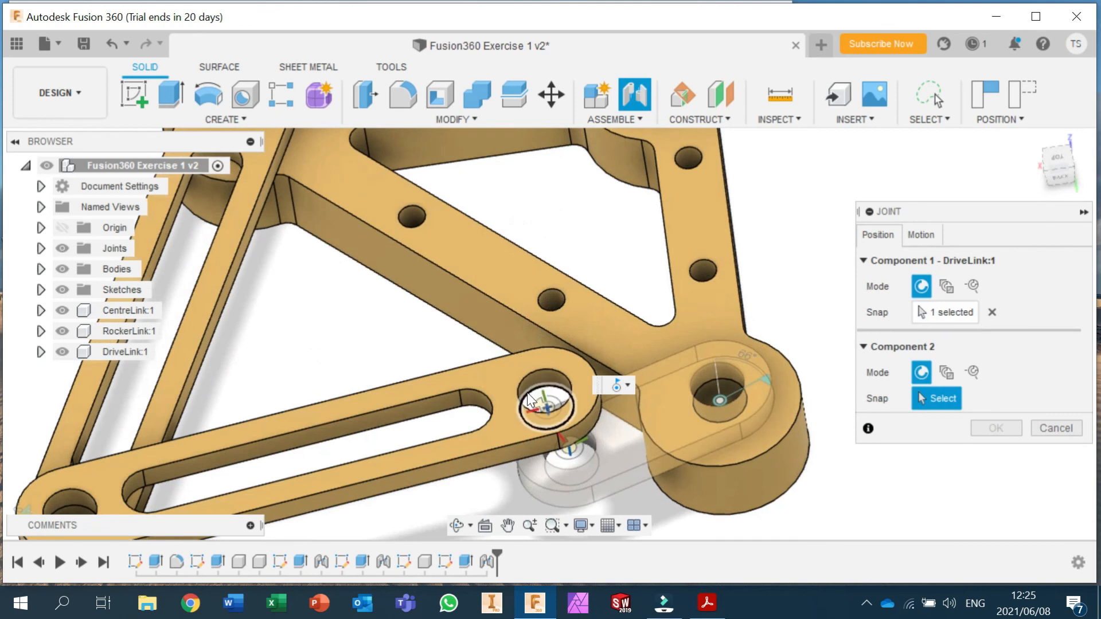
click(527, 392)
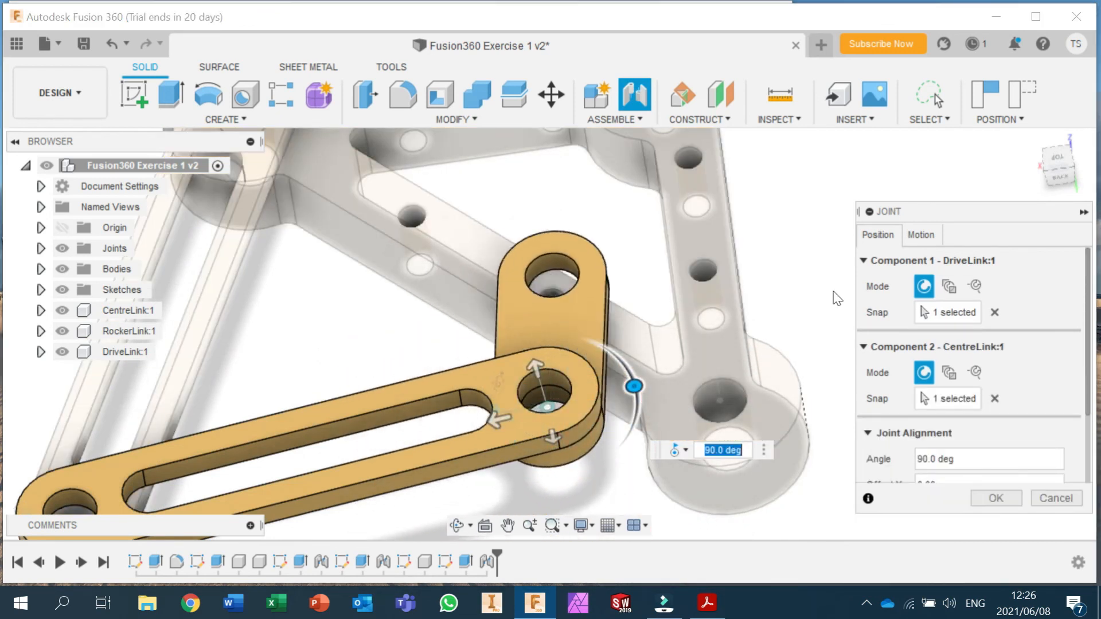
click(927, 234)
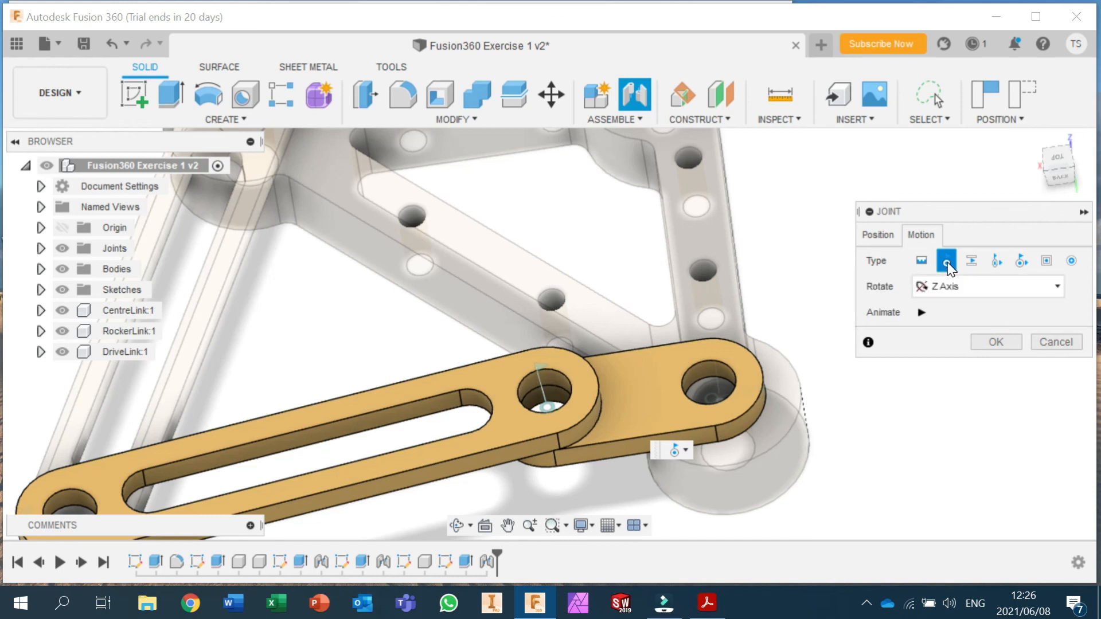
click(984, 344)
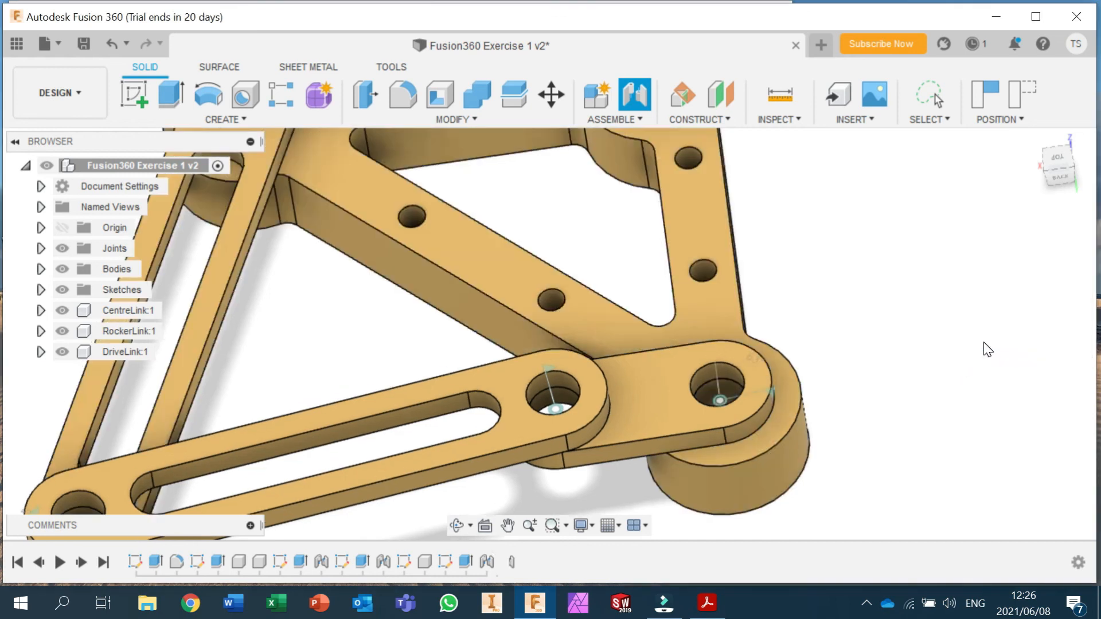
Step: Swing the closed linkage about its joints to try out its movement, and return to the home view
scroll(905, 418, down, 3)
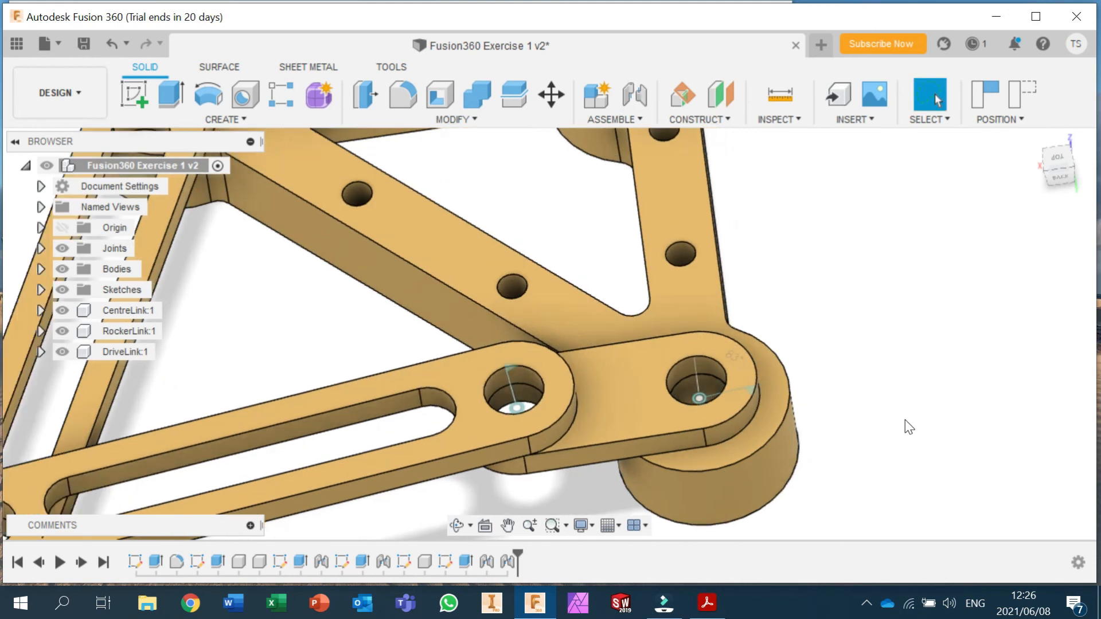
scroll(907, 423, down, 1)
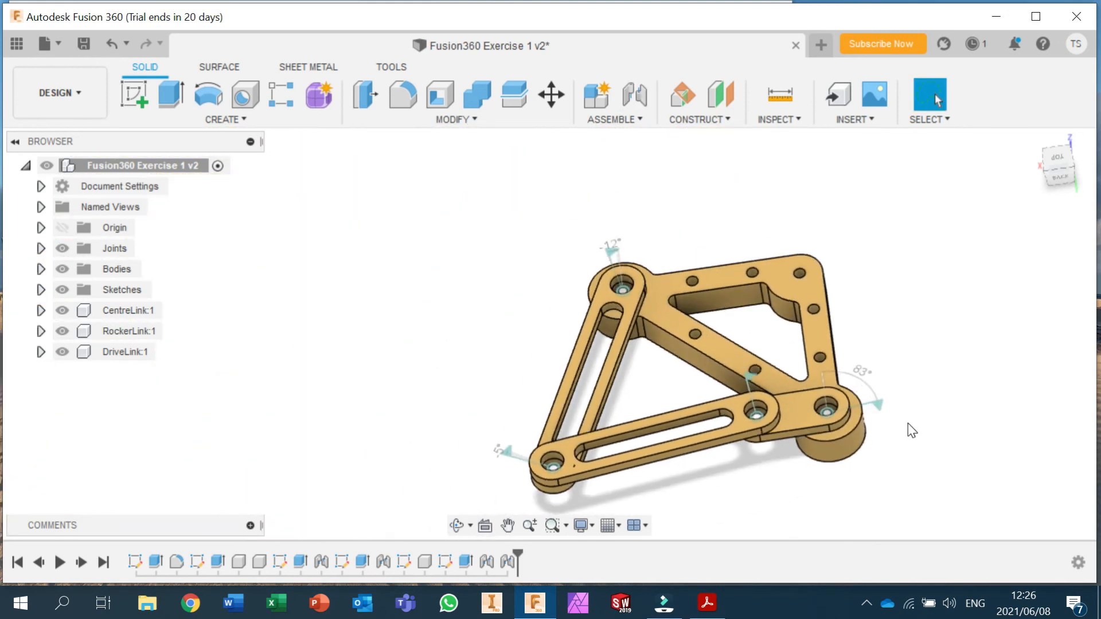
middle_drag(857, 361, 768, 283)
drag(651, 353, 640, 455)
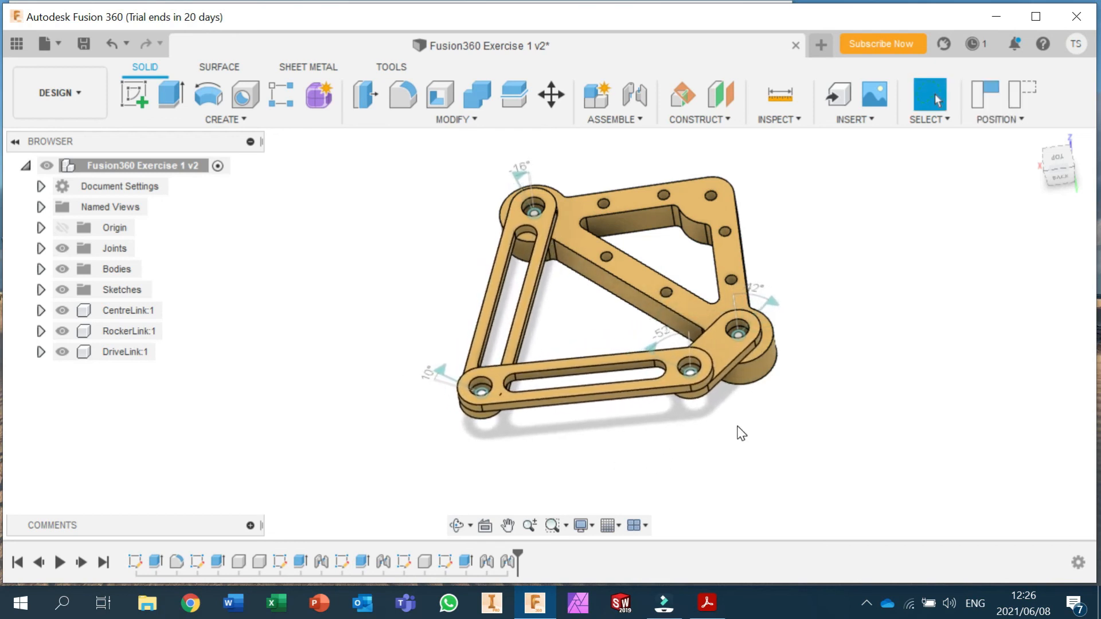
click(1033, 139)
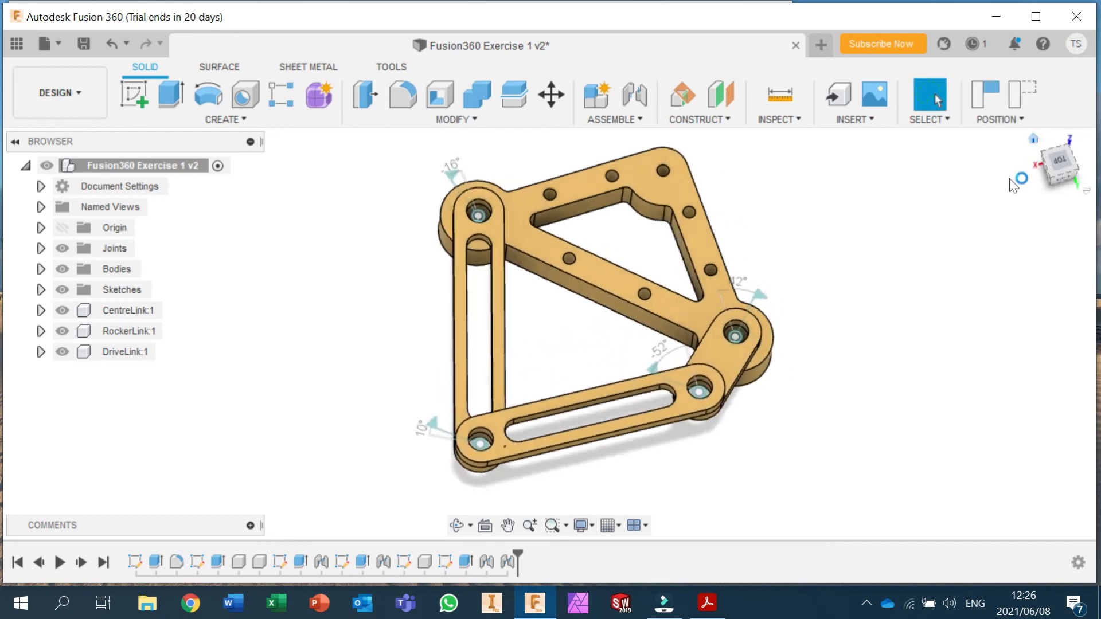
drag(528, 227, 460, 205)
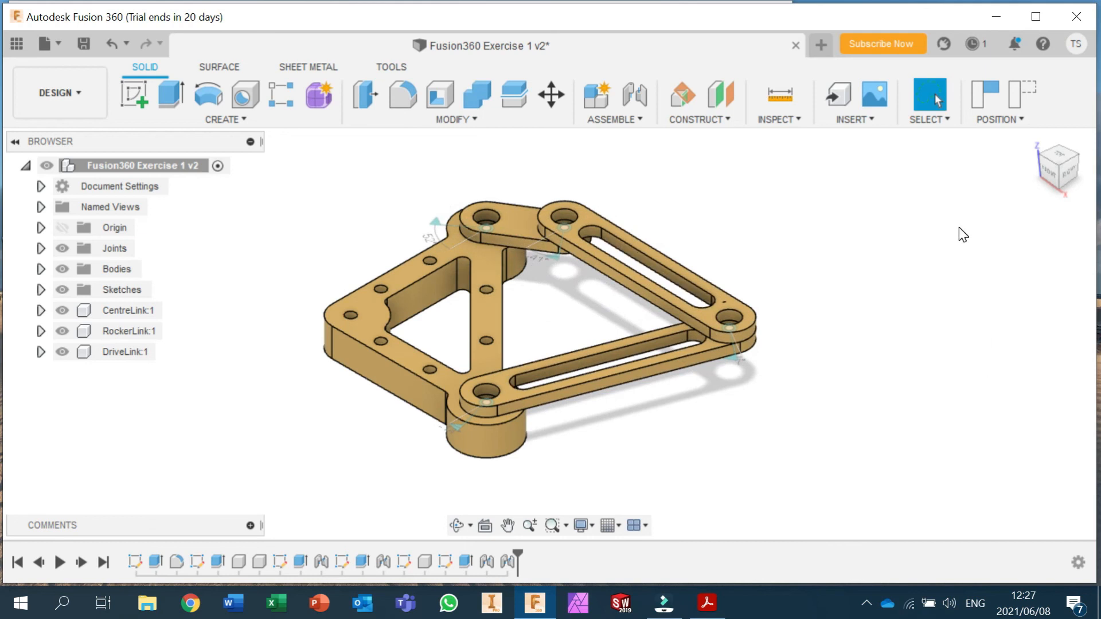
Step: Save the design as a new version with the description "User Saved"
click(81, 45)
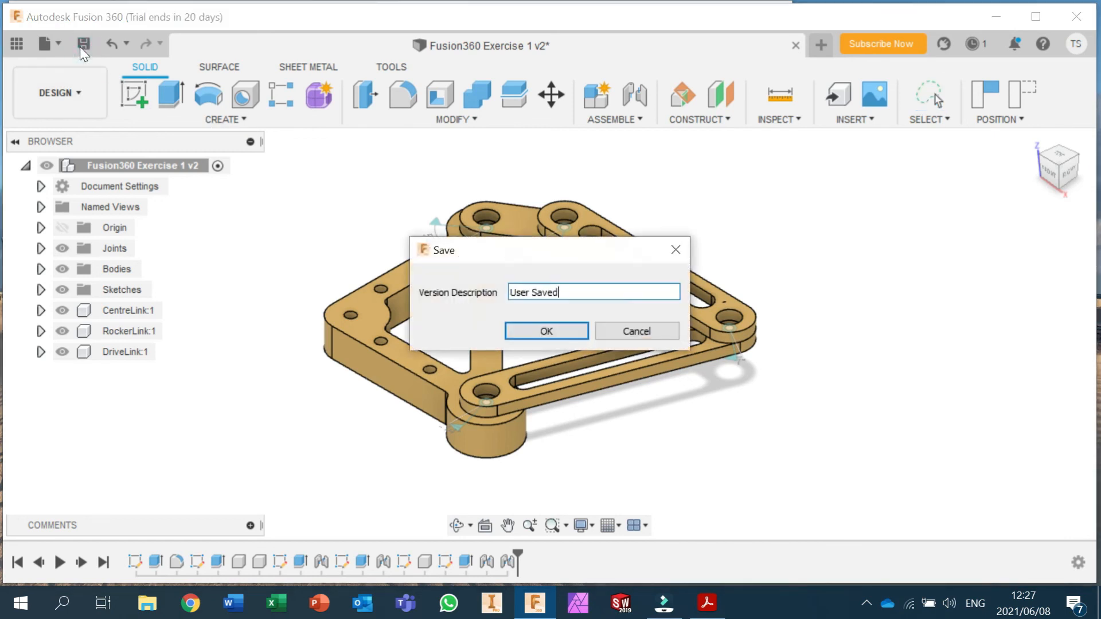
click(518, 331)
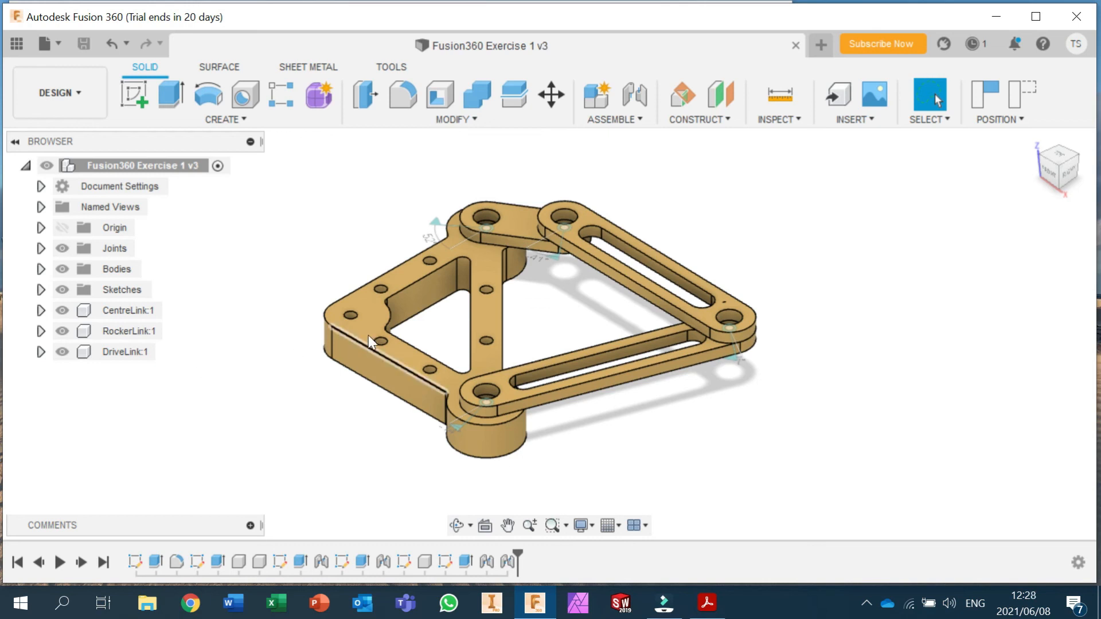
Step: Review the settings and available editing options of the web plate's six-hole extruded cut in the design history
click(374, 312)
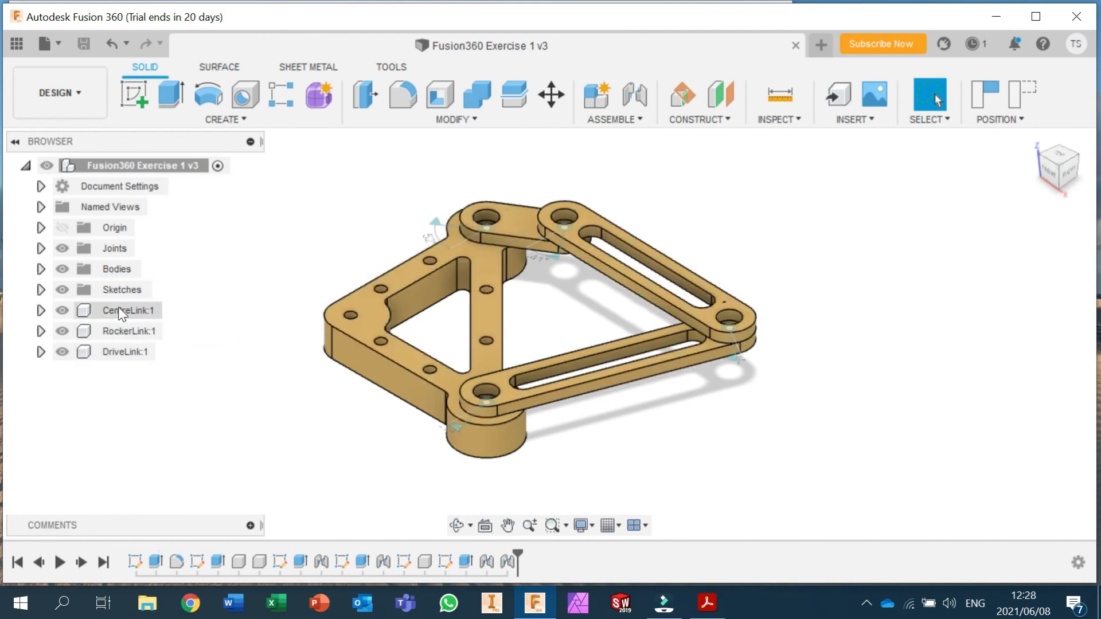
click(73, 167)
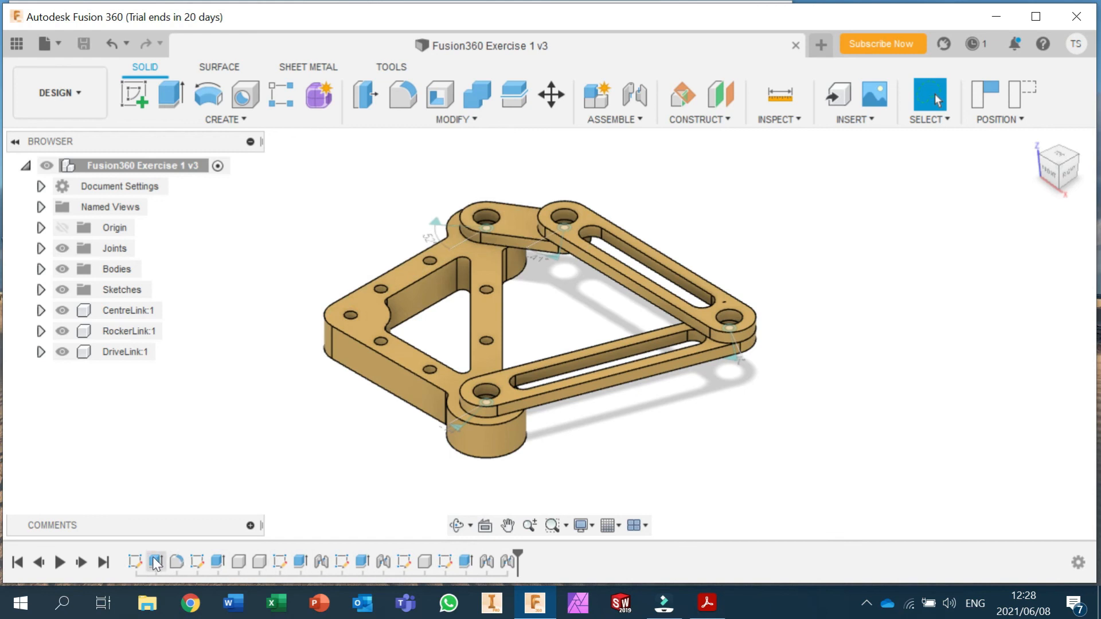
double_click(217, 563)
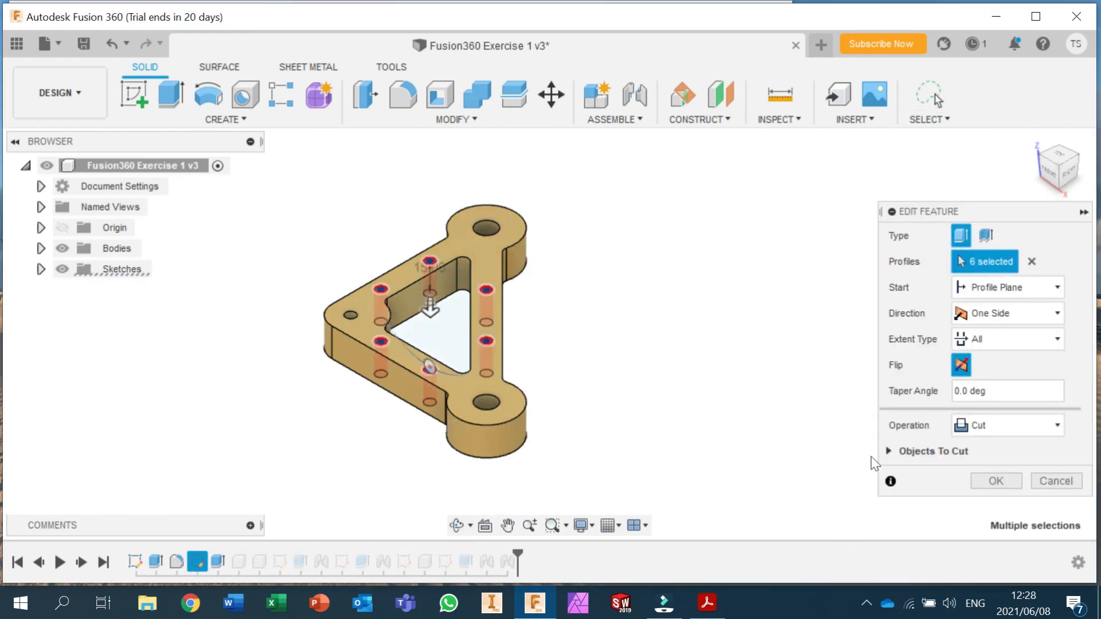
click(1054, 482)
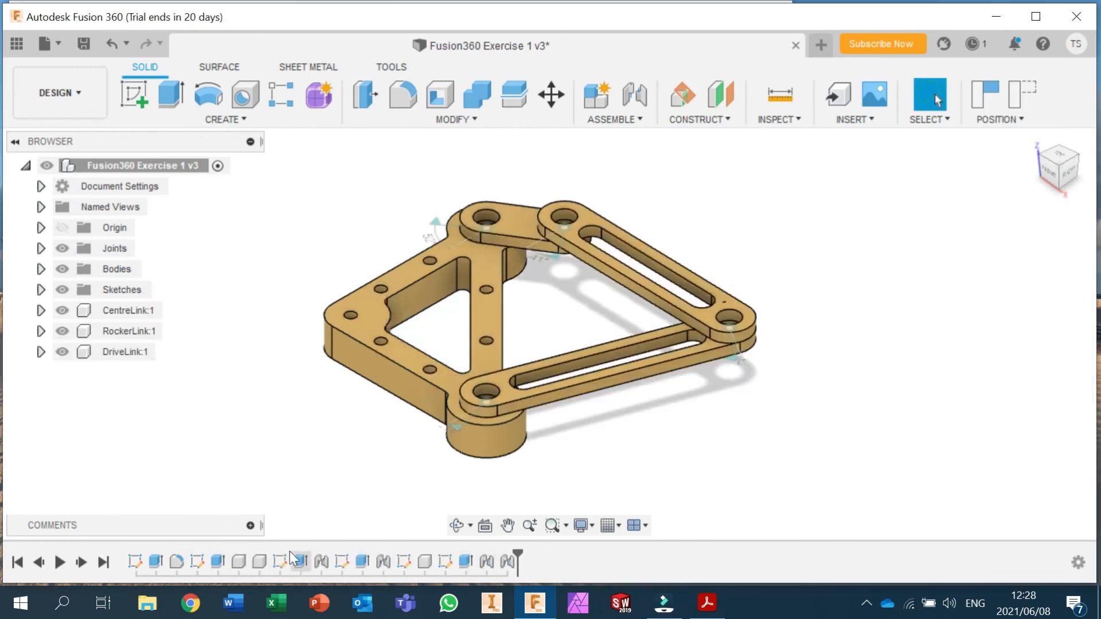
right_click(217, 562)
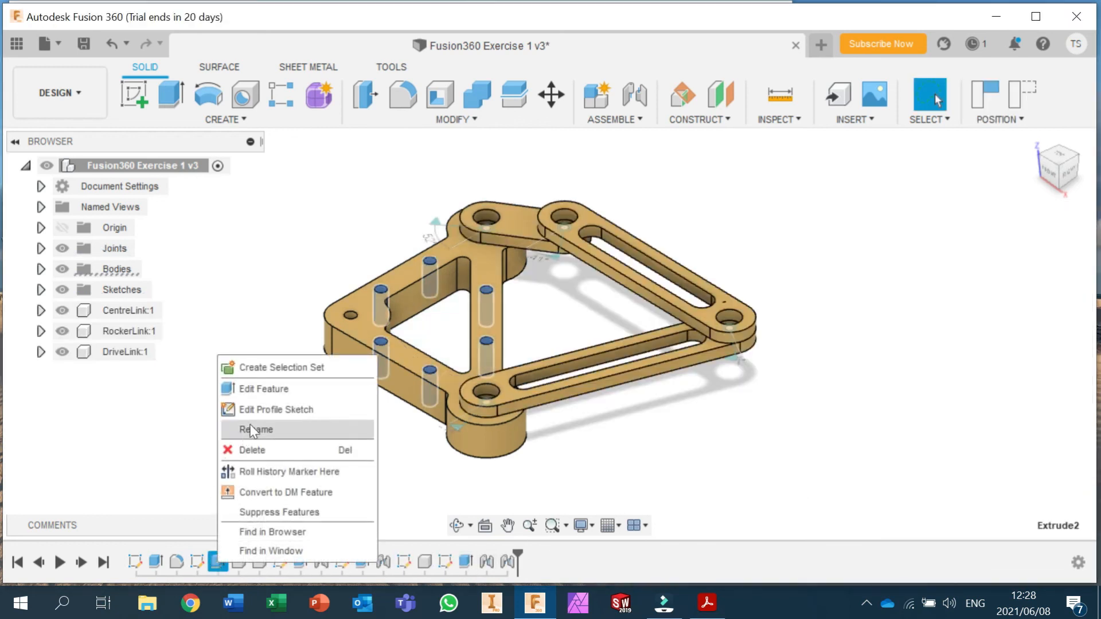
click(167, 428)
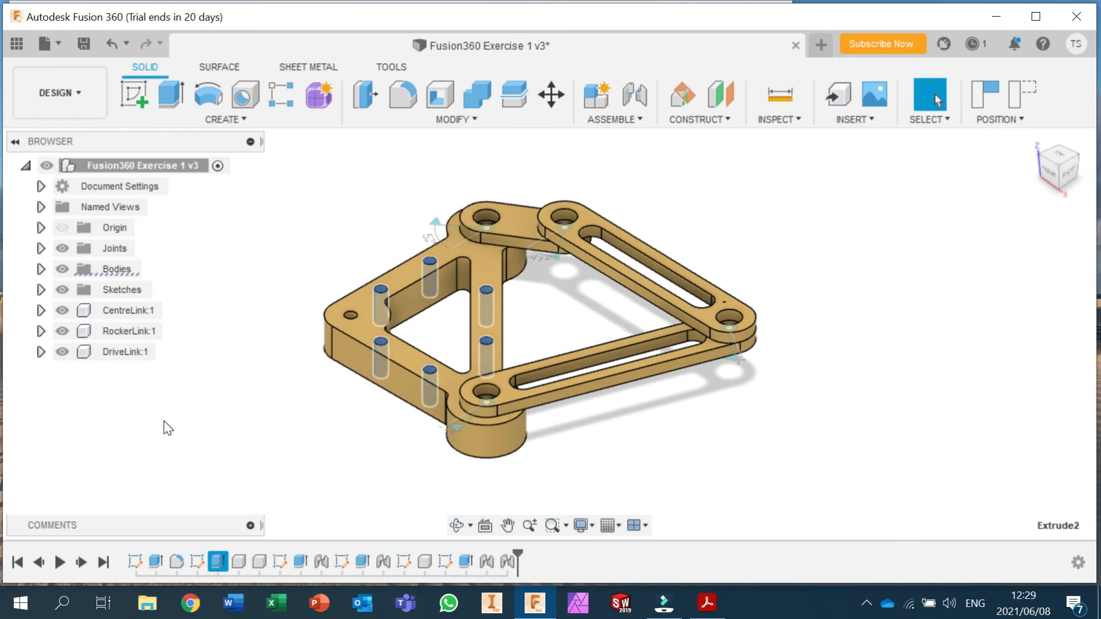
click(919, 290)
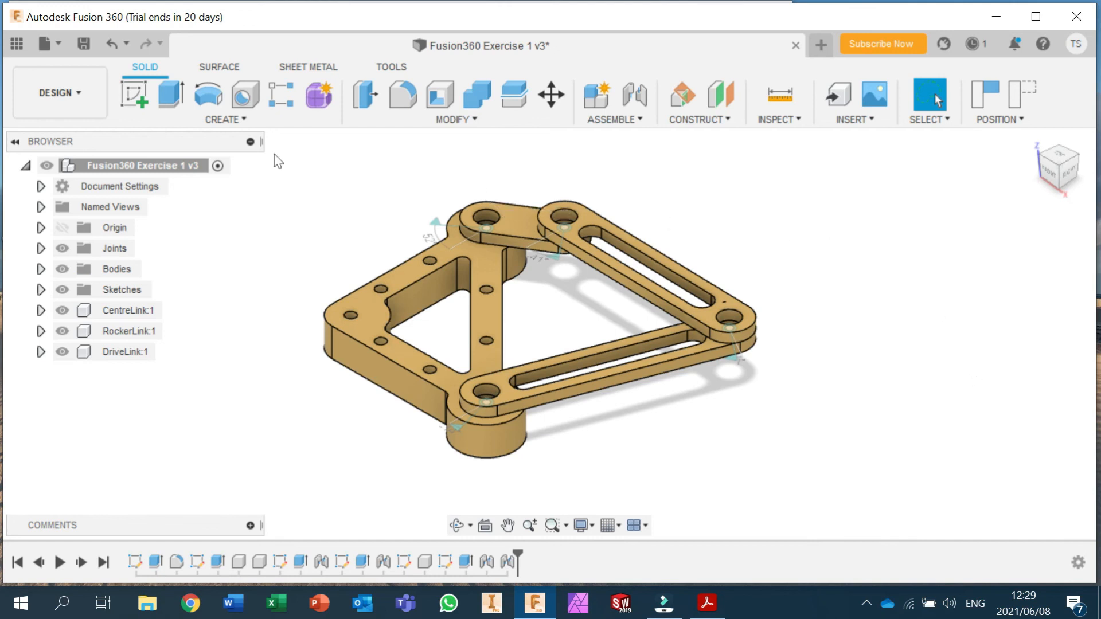
Step: Check the saved design's entry in the EDRV101 project folder and return to the full model view
click(15, 40)
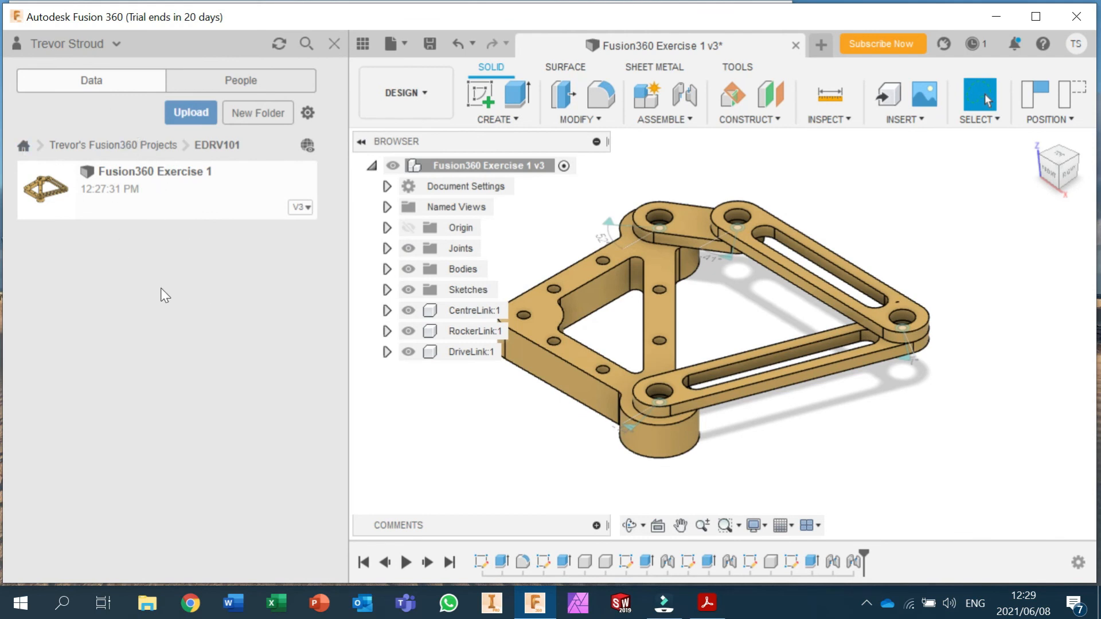
click(335, 44)
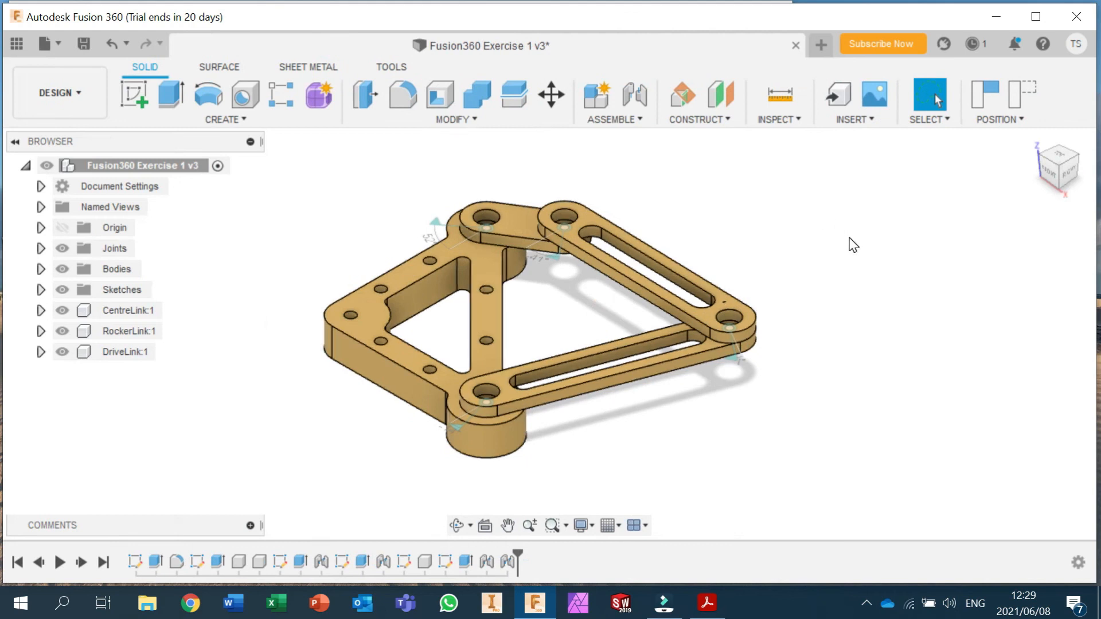